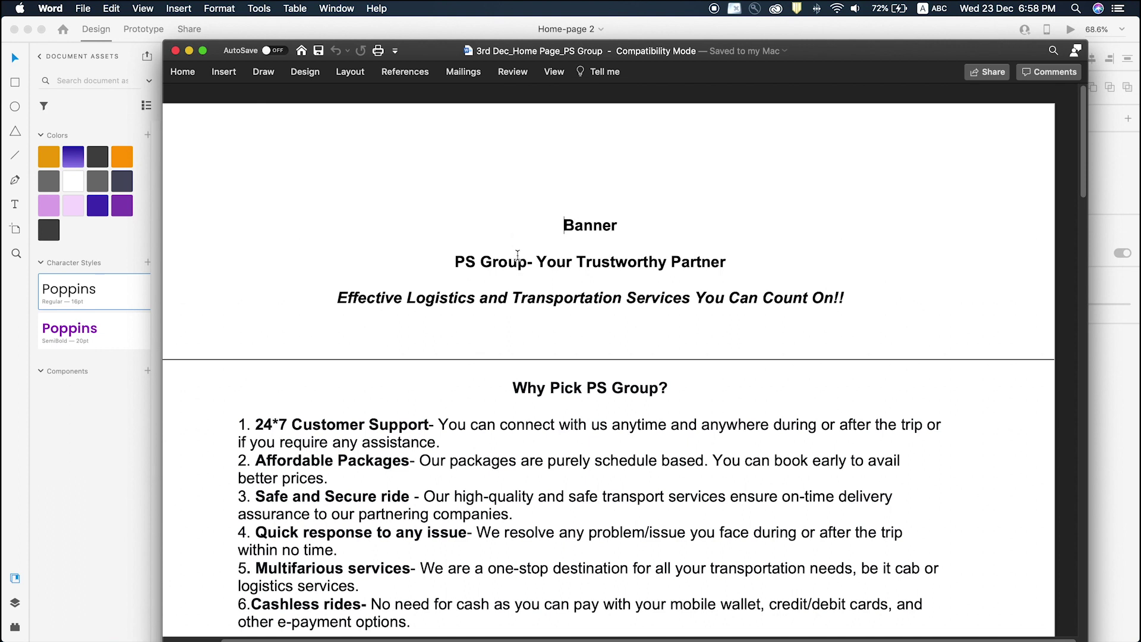
# Review the Banner heading and tagline at the start of the home page copy document.
pyautogui.moveTo(542, 232); pyautogui.dragTo(875, 306)
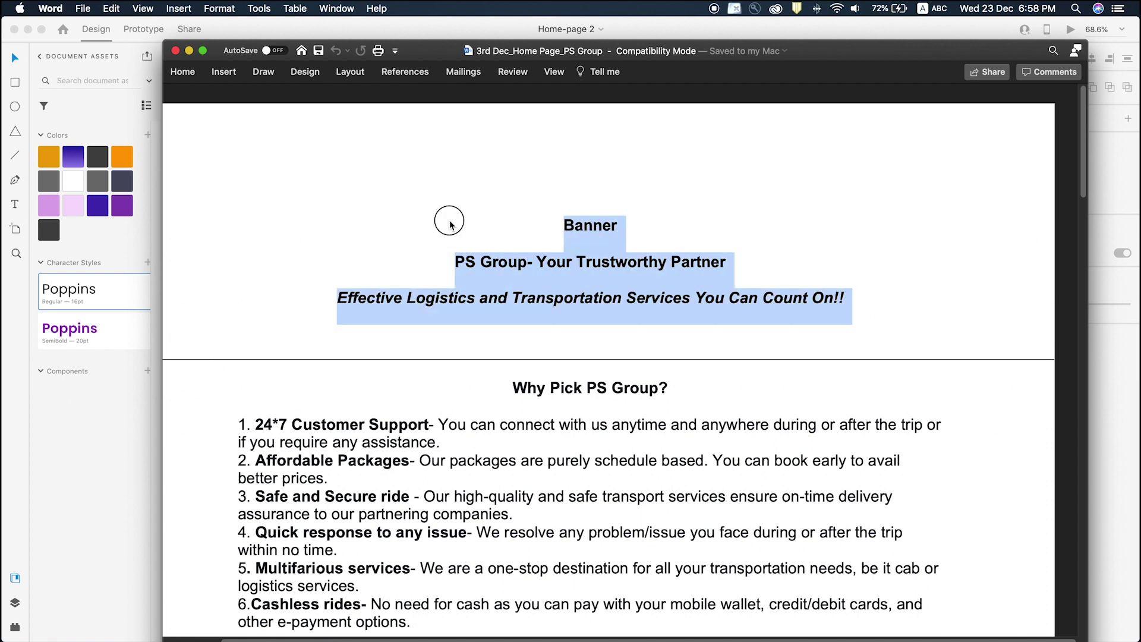
pyautogui.click(260, 178)
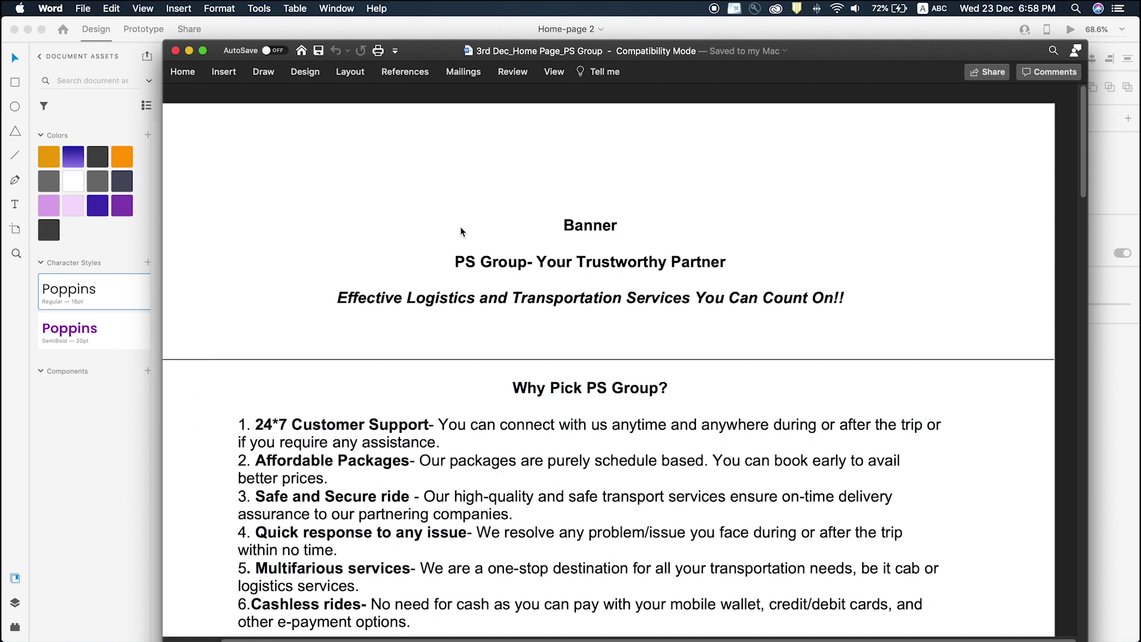
pyautogui.scroll(-2, 493, 315)
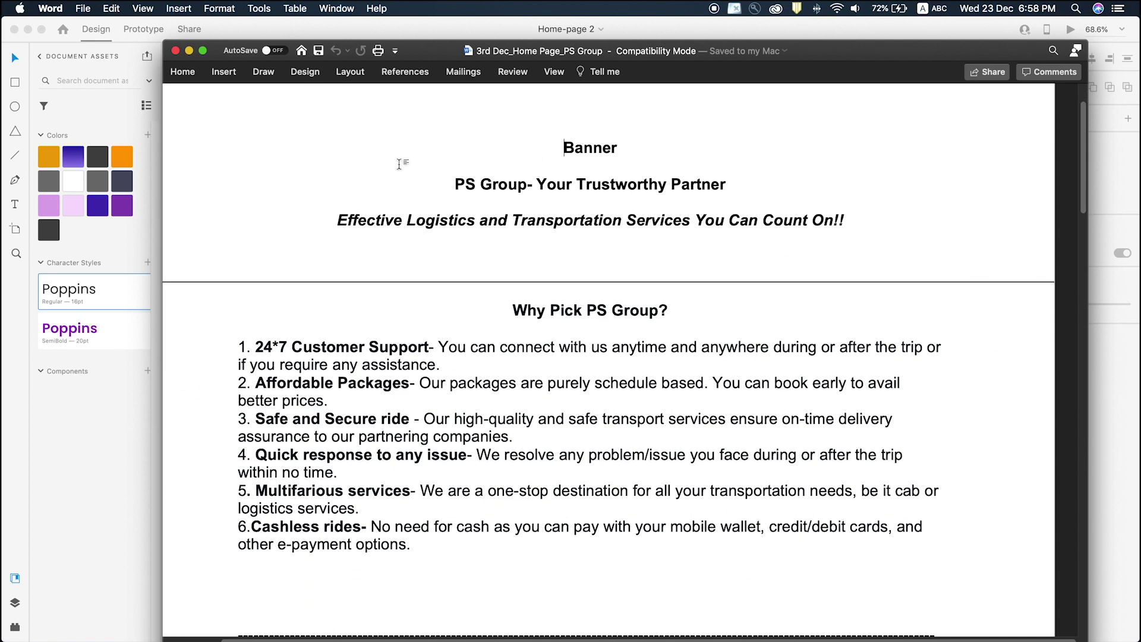
pyautogui.scroll(2, 415, 172)
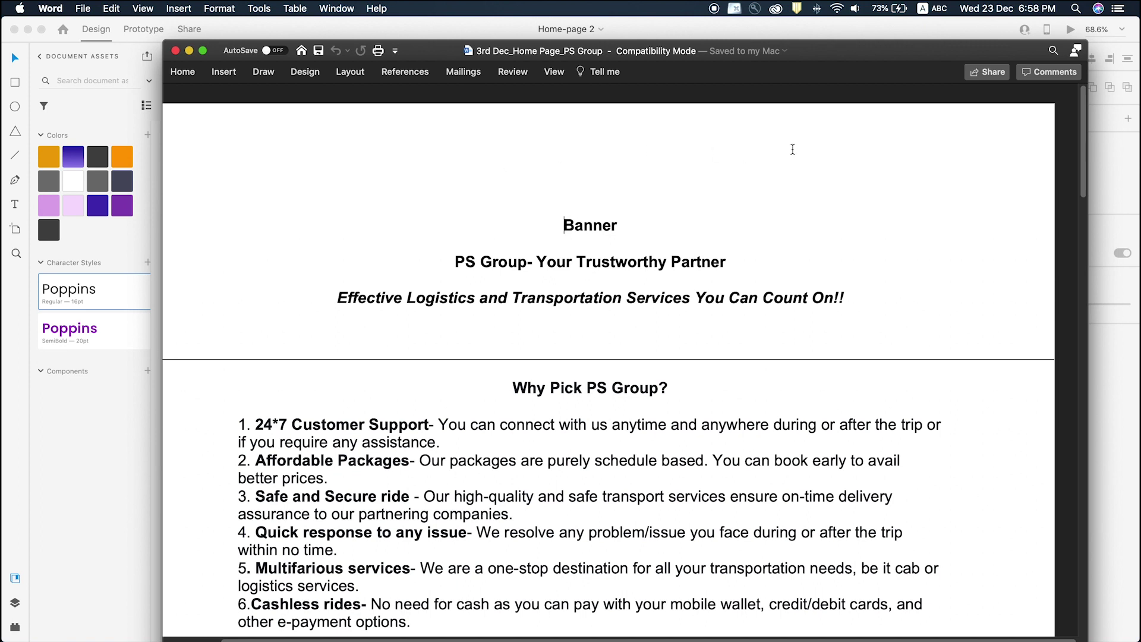
pyautogui.scroll(-6, 851, 204)
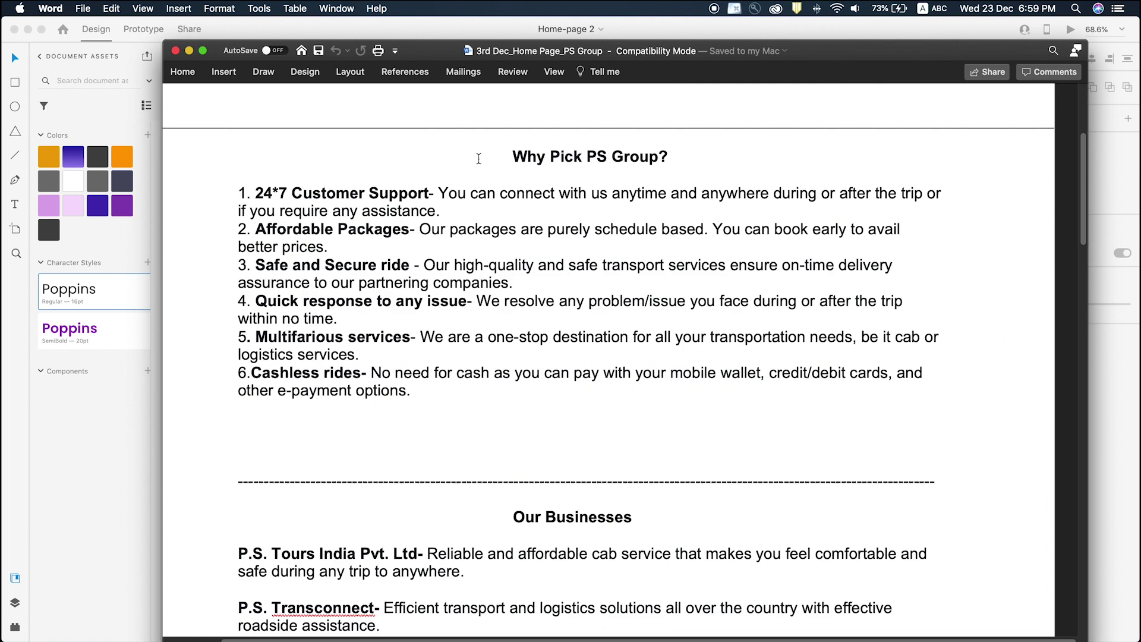
# Read through the six numbered points in the Why Pick PS Group? section.
pyautogui.moveTo(206, 177); pyautogui.dragTo(509, 434)
pyautogui.click(468, 405)
pyautogui.moveTo(451, 195); pyautogui.dragTo(775, 203)
pyautogui.click(575, 218)
pyautogui.tripleClick(467, 212)
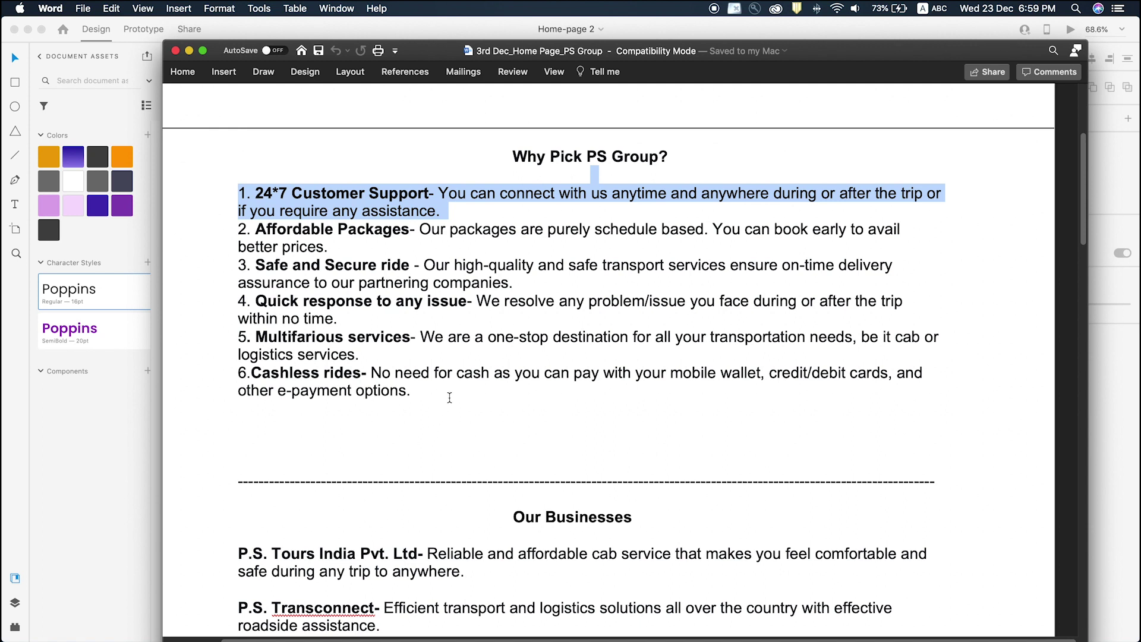
pyautogui.moveTo(433, 377); pyautogui.dragTo(481, 407)
pyautogui.click(486, 402)
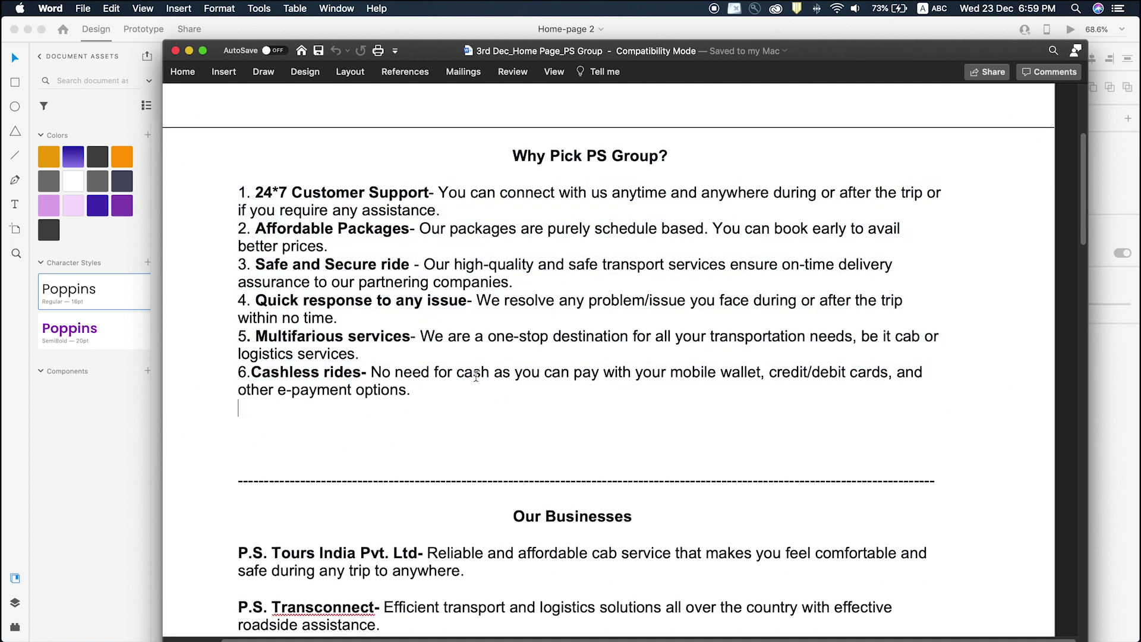
pyautogui.moveTo(226, 191); pyautogui.dragTo(533, 410)
pyautogui.click(531, 410)
pyautogui.scroll(-3, 584, 412)
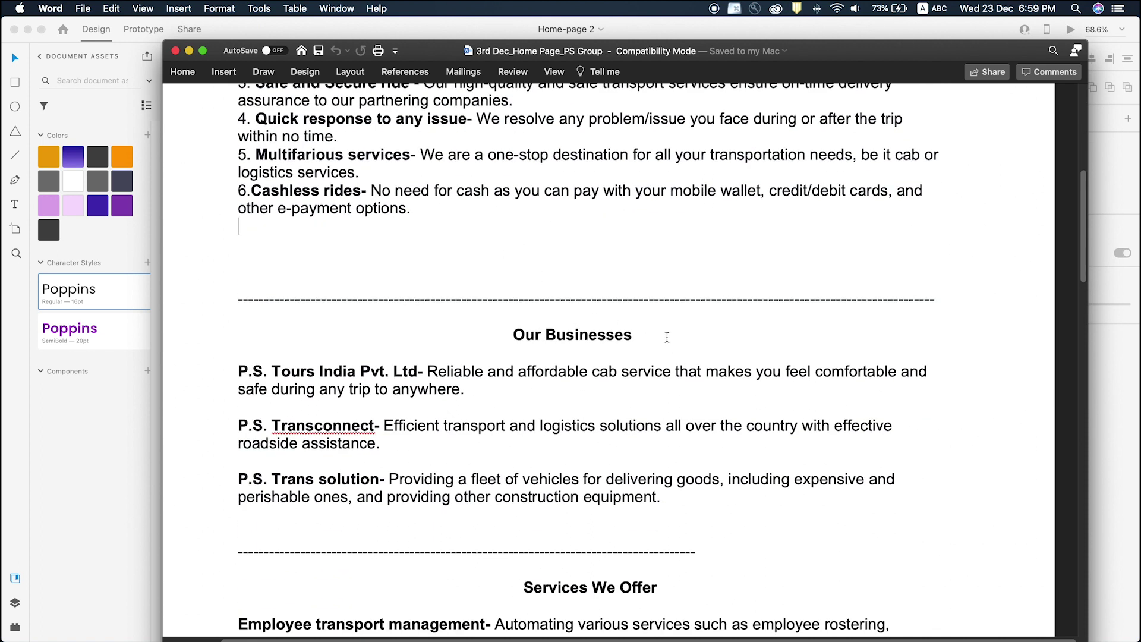
# Read the three company descriptions in the Our Businesses section.
pyautogui.scroll(-3, 665, 338)
pyautogui.moveTo(239, 235); pyautogui.dragTo(561, 261)
pyautogui.click(561, 261)
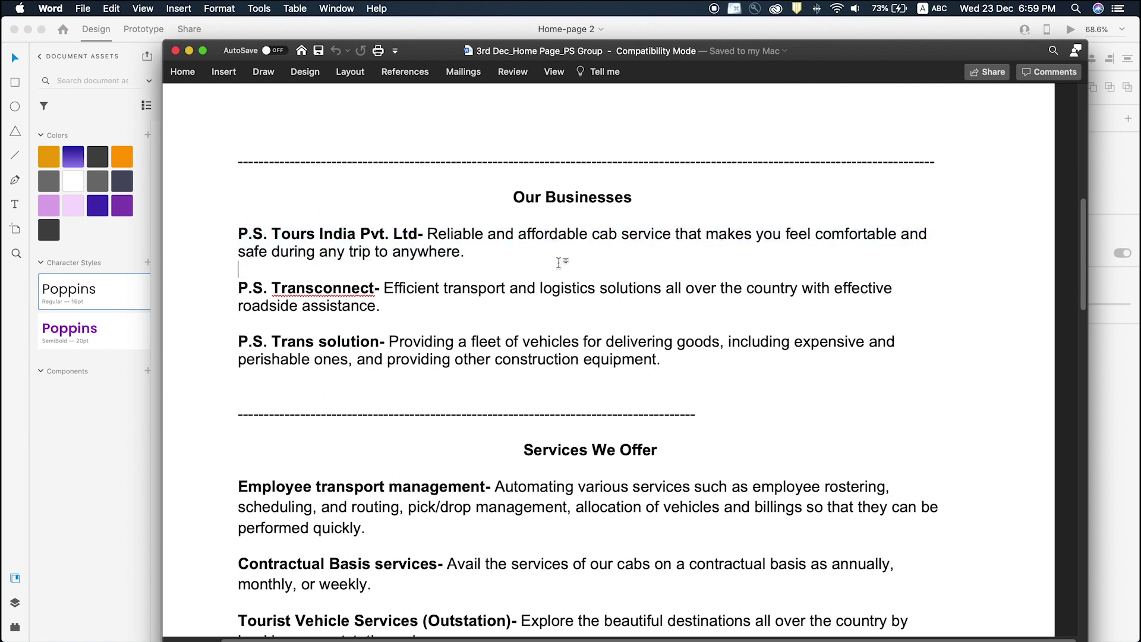
pyautogui.moveTo(395, 308); pyautogui.dragTo(243, 285)
pyautogui.click(438, 311)
pyautogui.moveTo(438, 310); pyautogui.dragTo(297, 277)
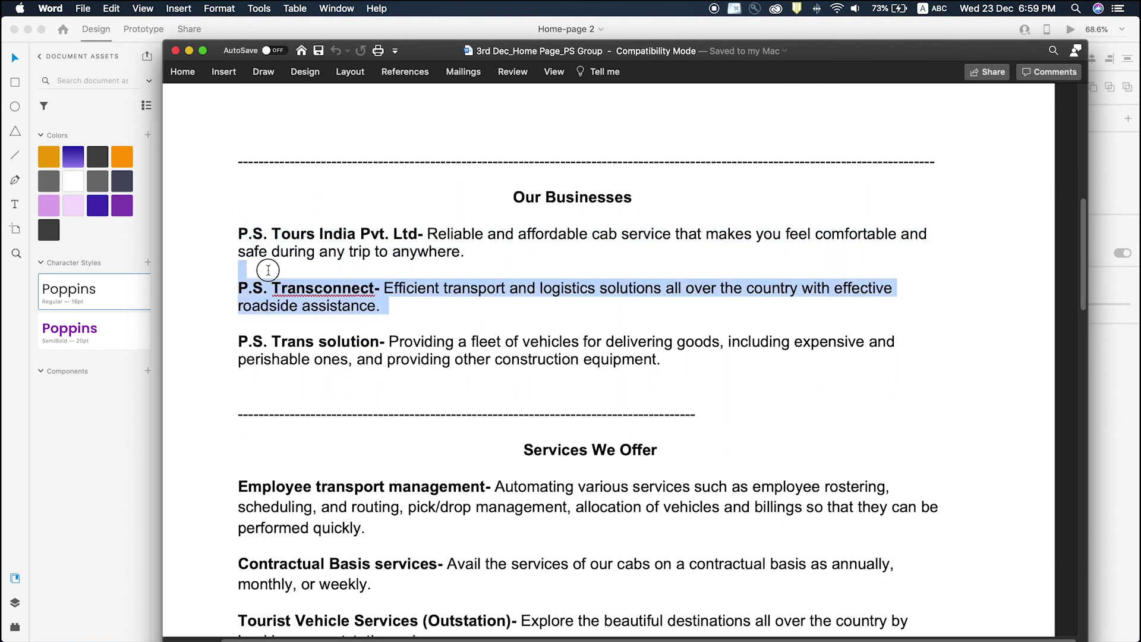
pyautogui.click(535, 257)
pyautogui.scroll(-4, 581, 326)
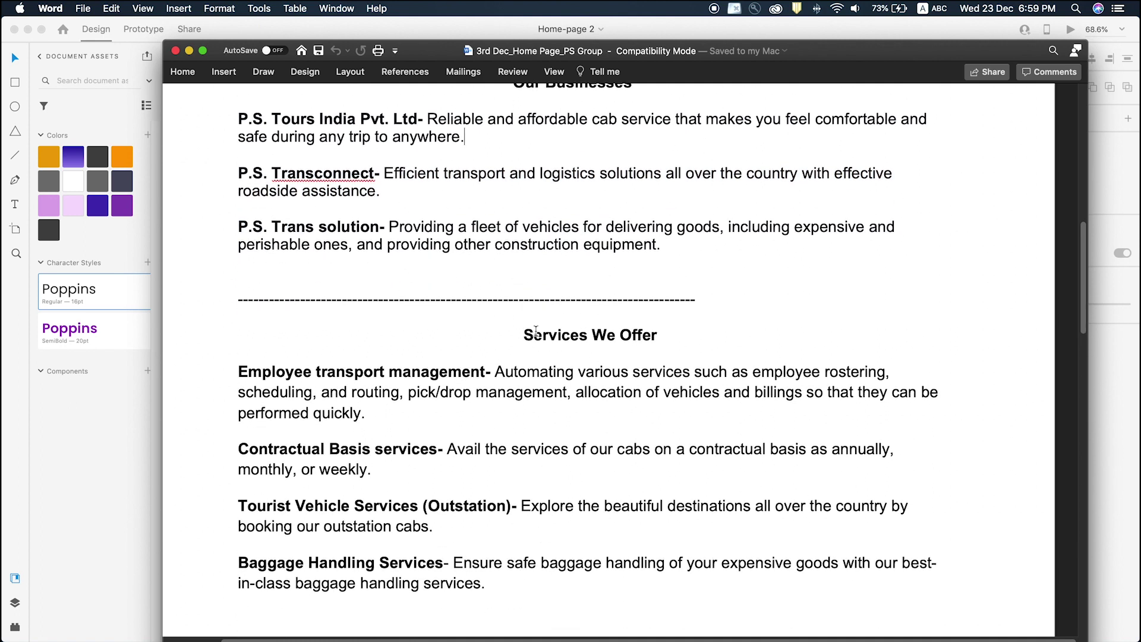
# Read through the Services We Offer list, from employee transport management to the handling and multiple delivery services.
pyautogui.scroll(-4, 736, 343)
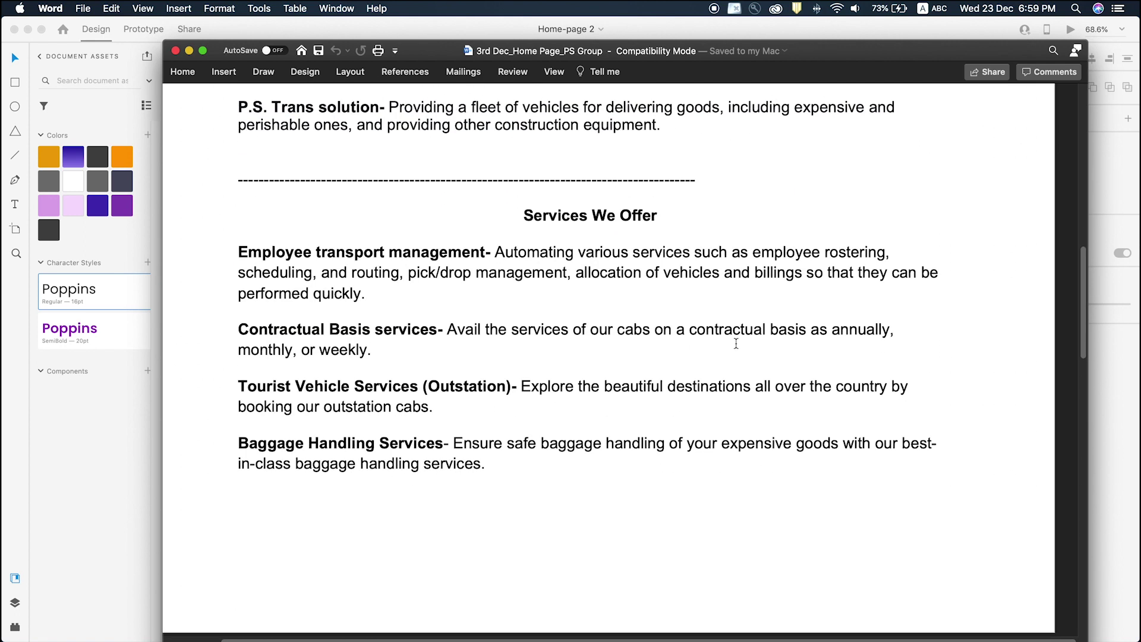
pyautogui.scroll(-1, 696, 362)
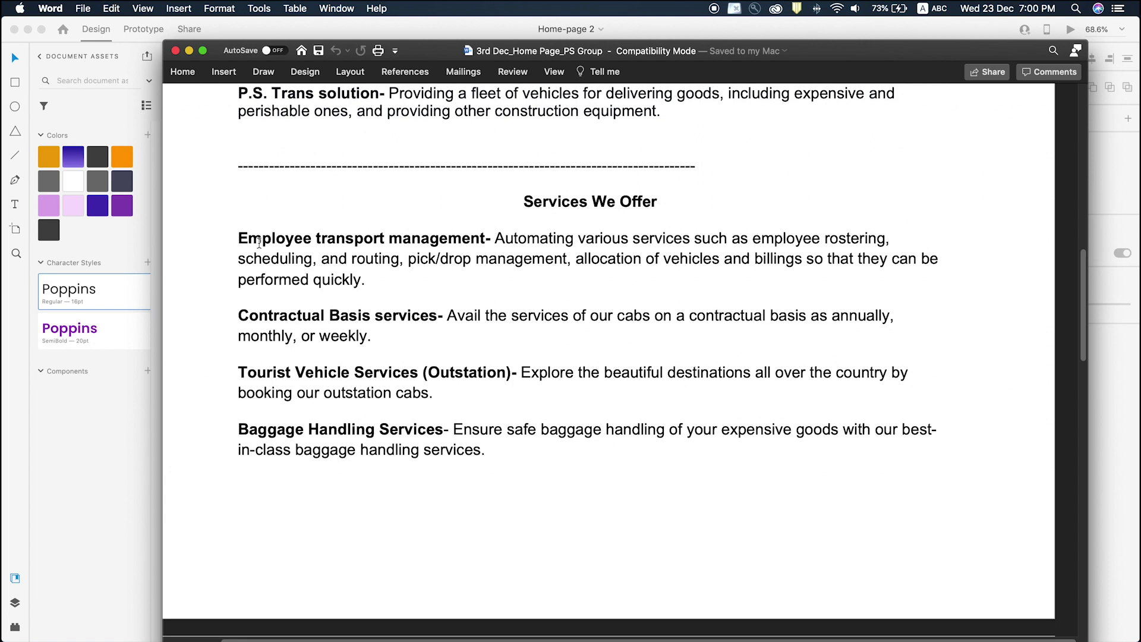
pyautogui.click(608, 499)
pyautogui.scroll(-6, 523, 451)
pyautogui.scroll(-7, 523, 451)
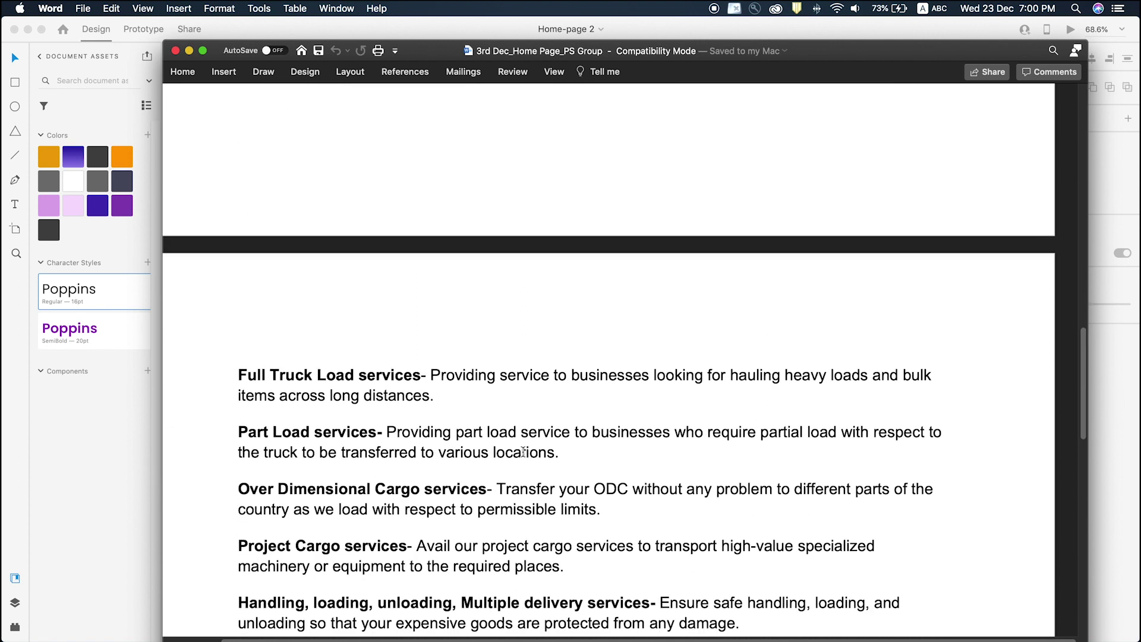
pyautogui.scroll(-3, 522, 452)
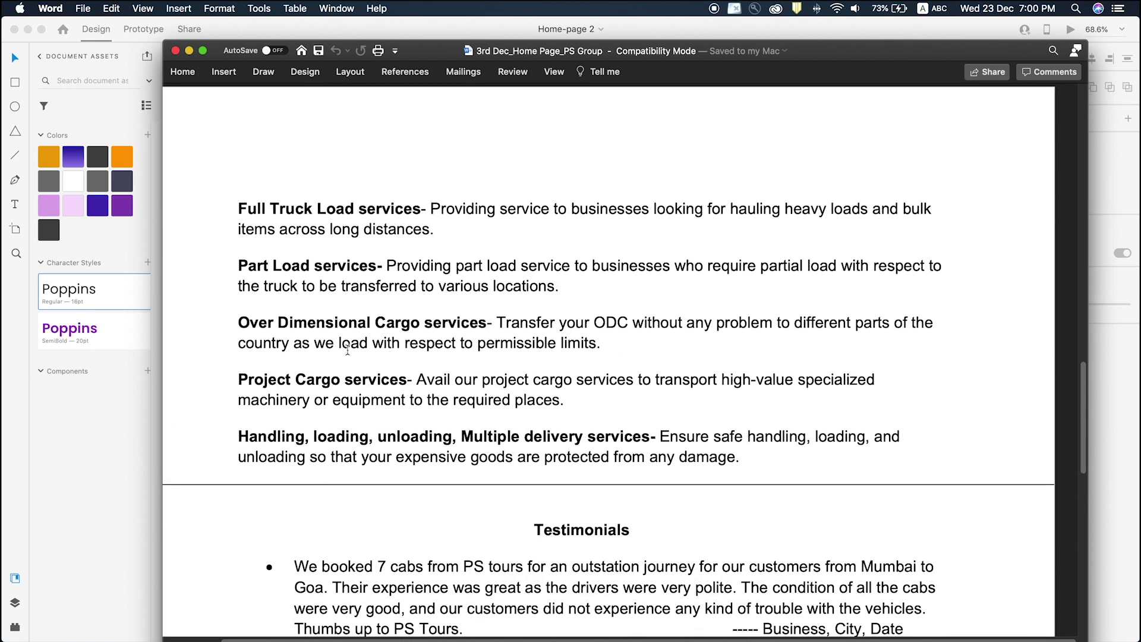
pyautogui.click(626, 346)
pyautogui.moveTo(626, 346); pyautogui.dragTo(403, 168)
pyautogui.click(476, 159)
pyautogui.scroll(-8, 650, 376)
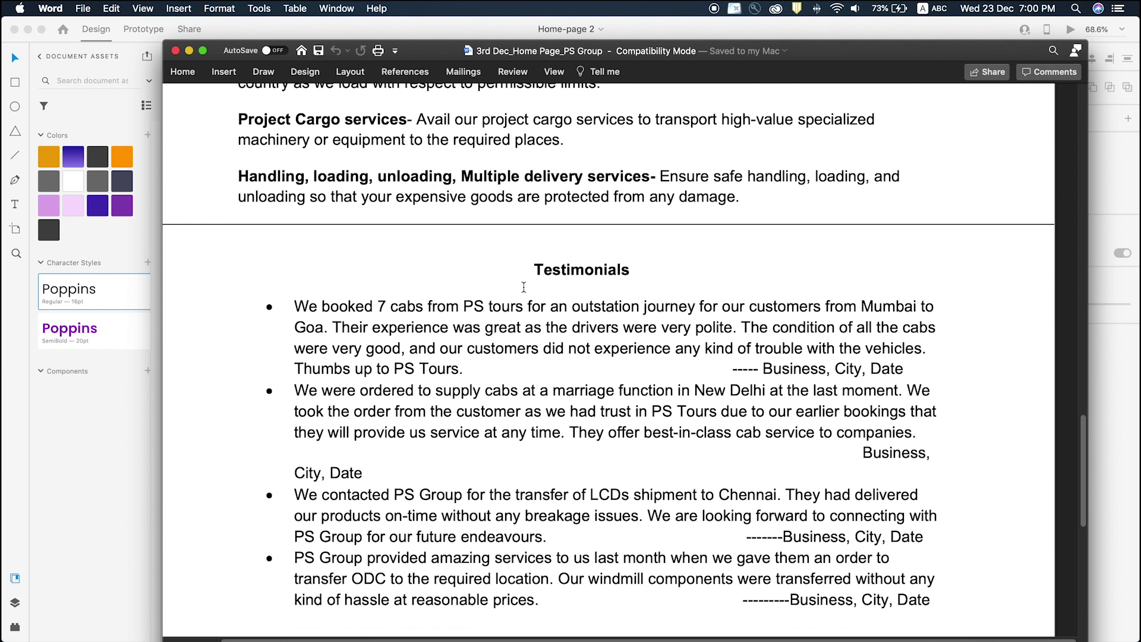
# Examine the Testimonials and Industries we serve sections through the end of the document.
pyautogui.scroll(-4, 367, 113)
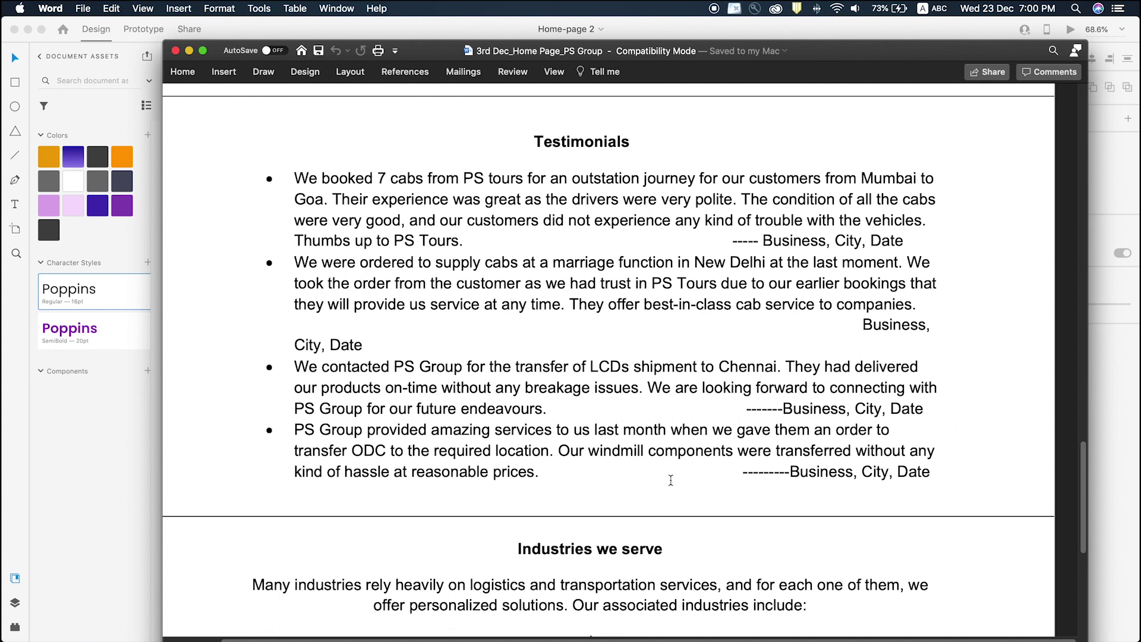
pyautogui.scroll(-4, 670, 489)
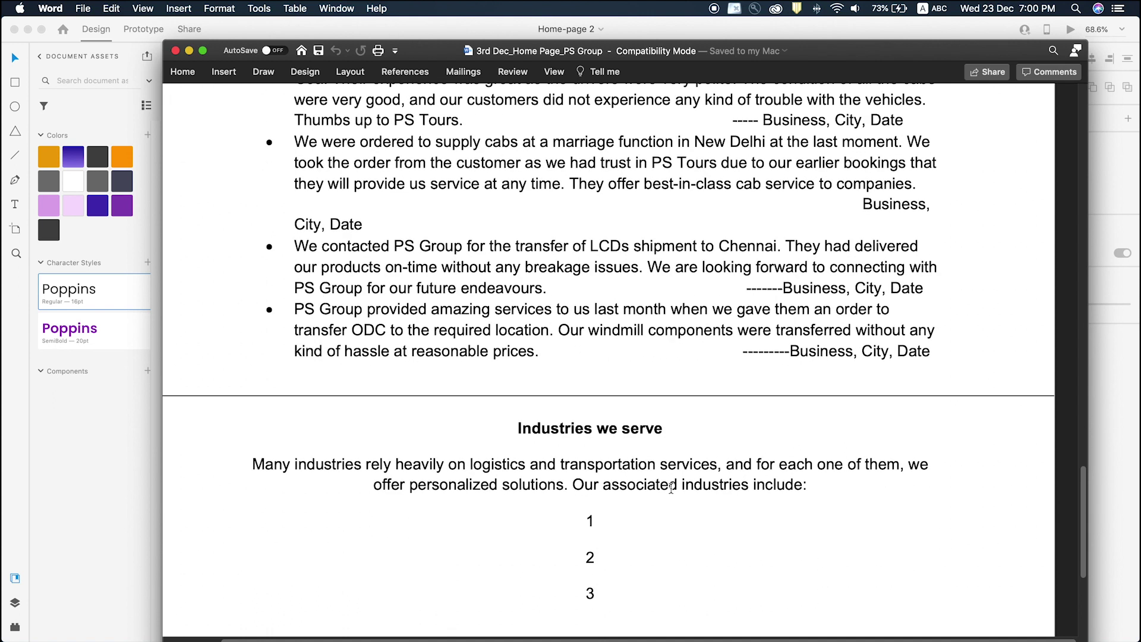
pyautogui.click(506, 429)
pyautogui.scroll(-1, 594, 428)
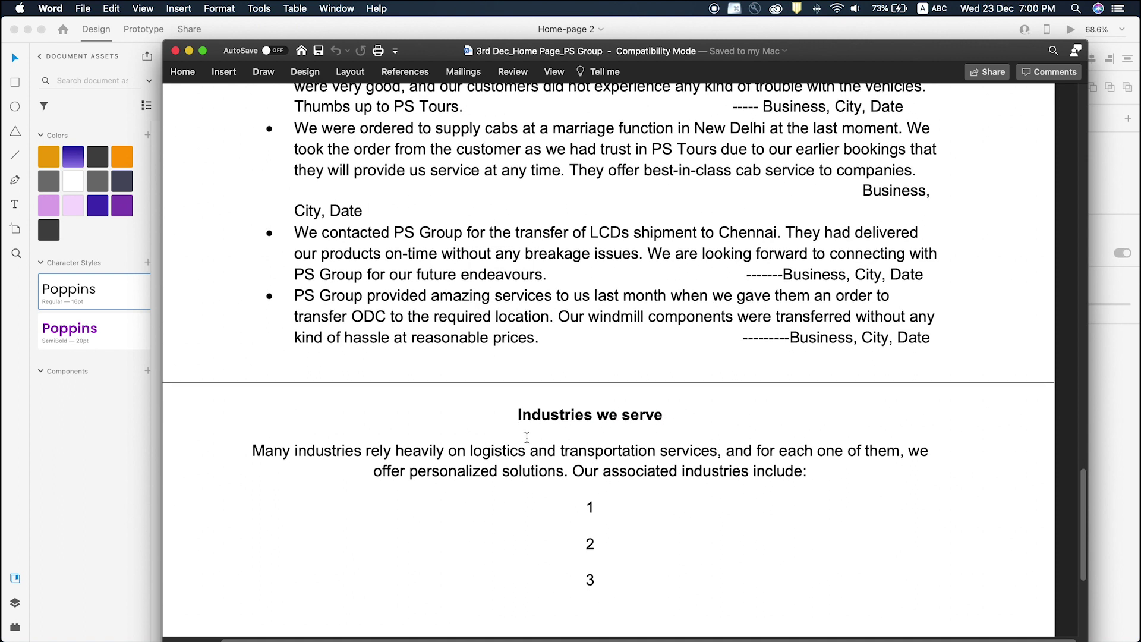
pyautogui.moveTo(255, 439); pyautogui.dragTo(864, 465)
pyautogui.click(864, 467)
pyautogui.scroll(-5, 868, 473)
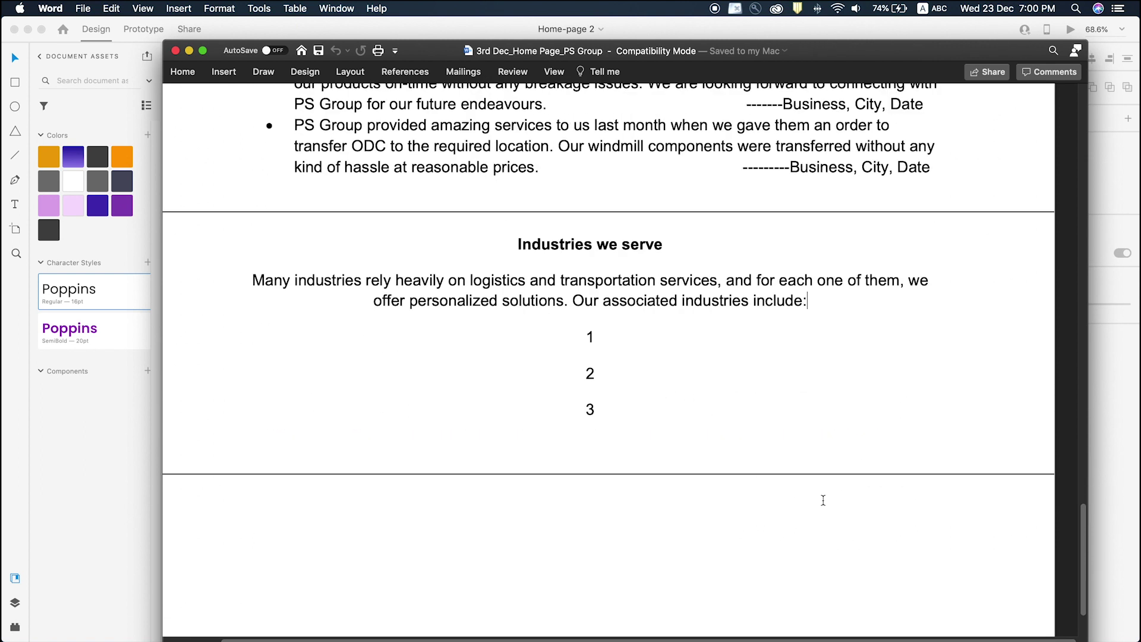
pyautogui.scroll(-3, 628, 405)
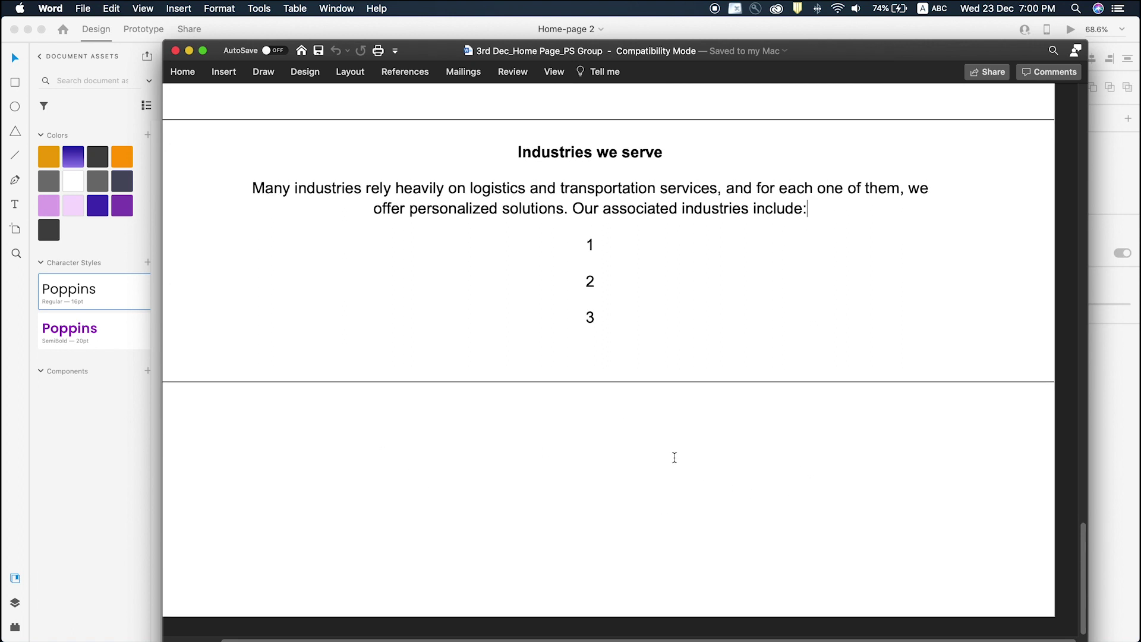
pyautogui.scroll(20, 661, 426)
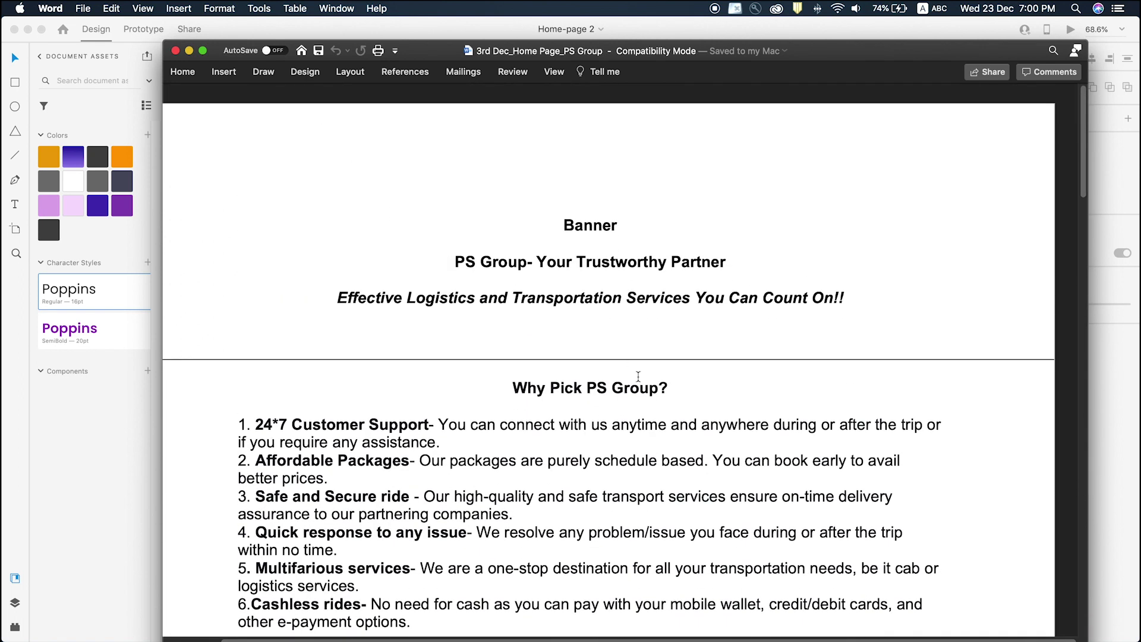
# Copy the document's text from the Banner heading down to the Industries we serve list.
pyautogui.click(546, 237)
pyautogui.scroll(-20, 689, 377)
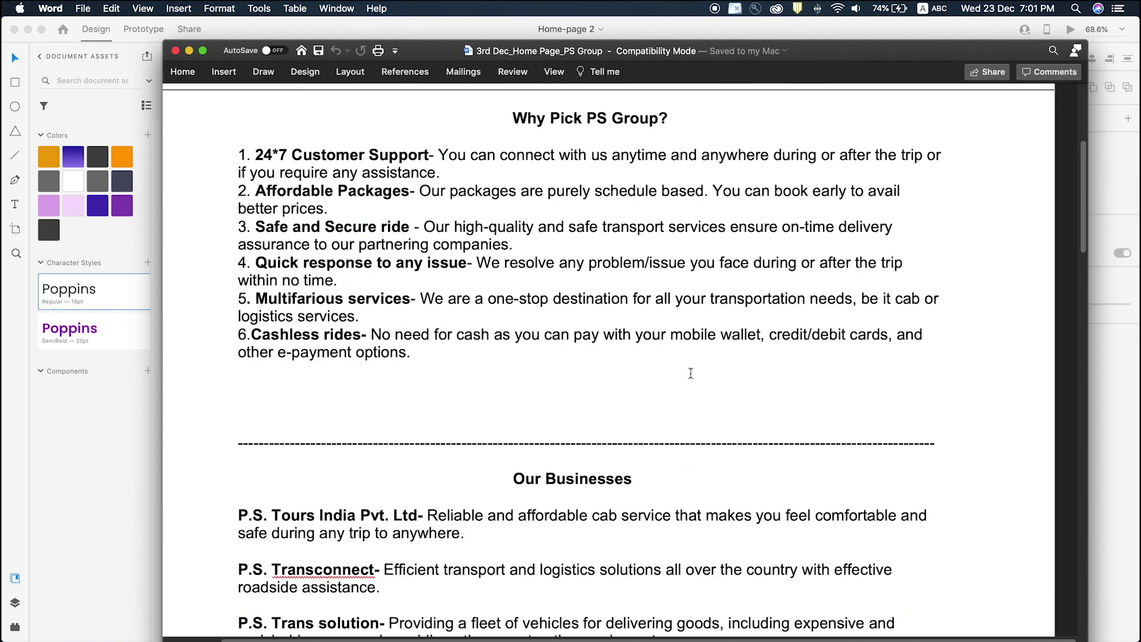
pyautogui.keyDown('shift'); pyautogui.click(614, 303); pyautogui.keyUp('shift')
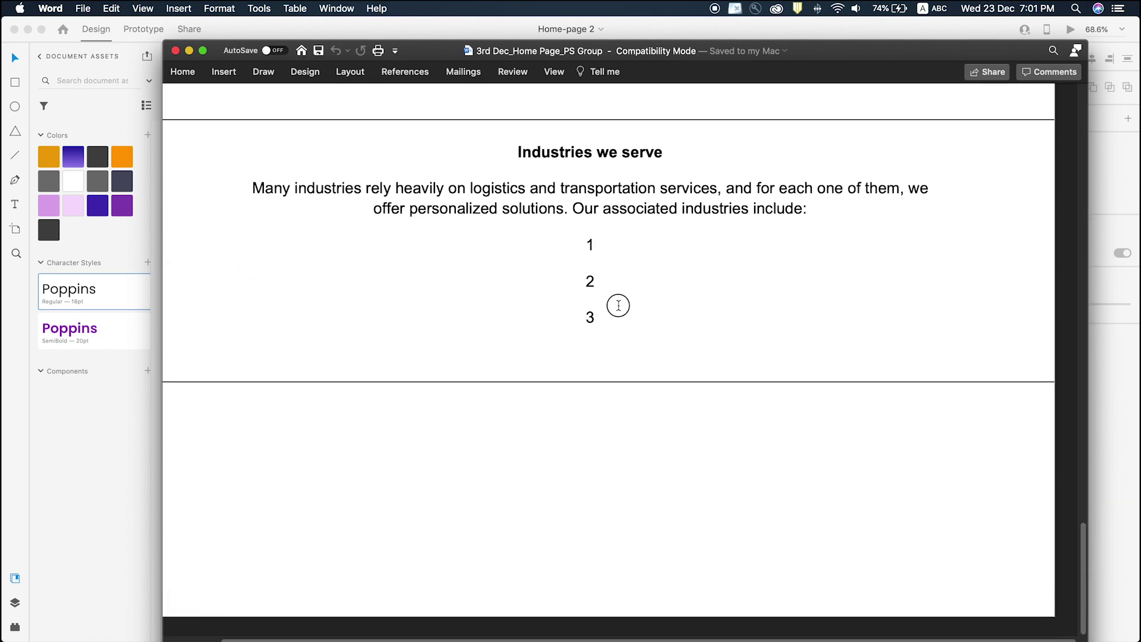
pyautogui.press('super+c')
pyautogui.press('super+c')
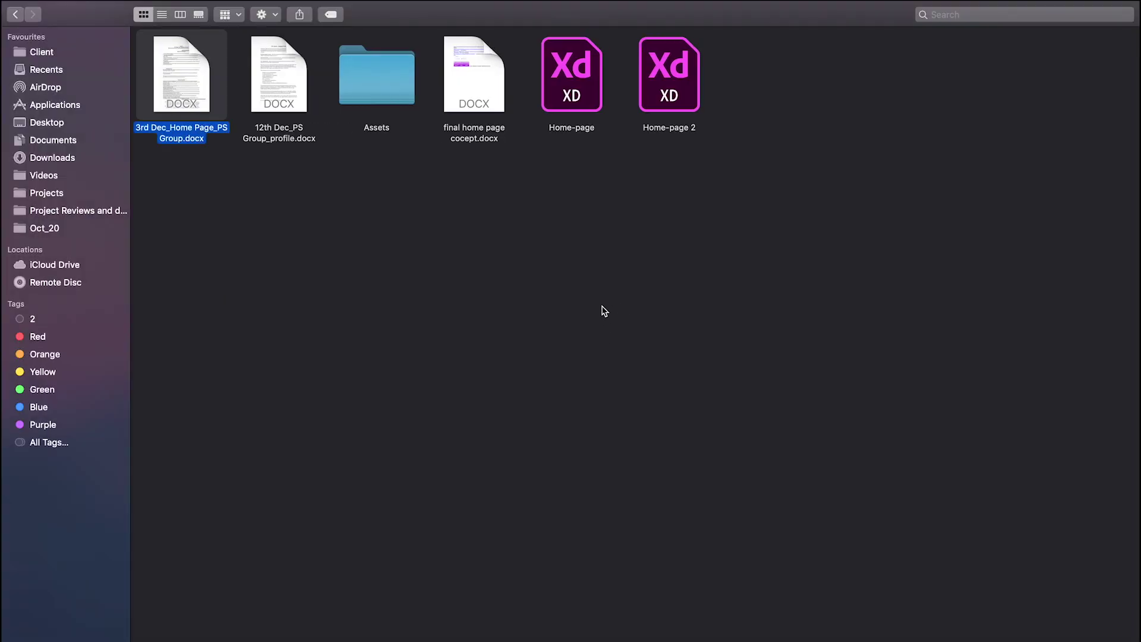
# Switch to the Home-page 2 design in Adobe XD and look over the sections of its web page.
pyautogui.press('super+Tab')
pyautogui.click(113, 474)
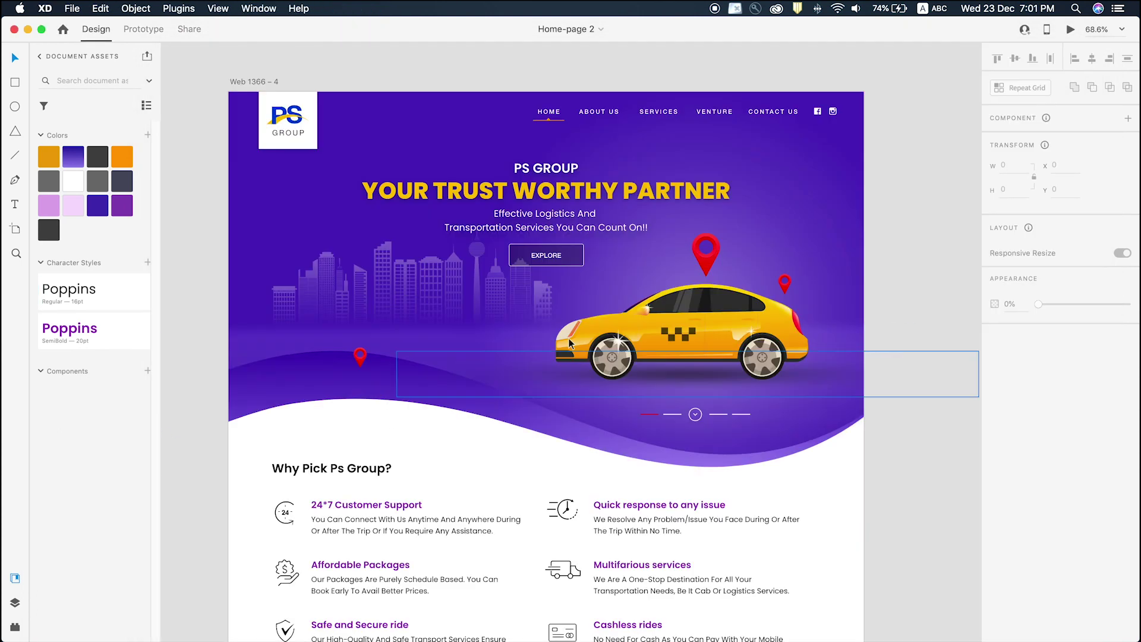
pyautogui.scroll(-20, 737, 478)
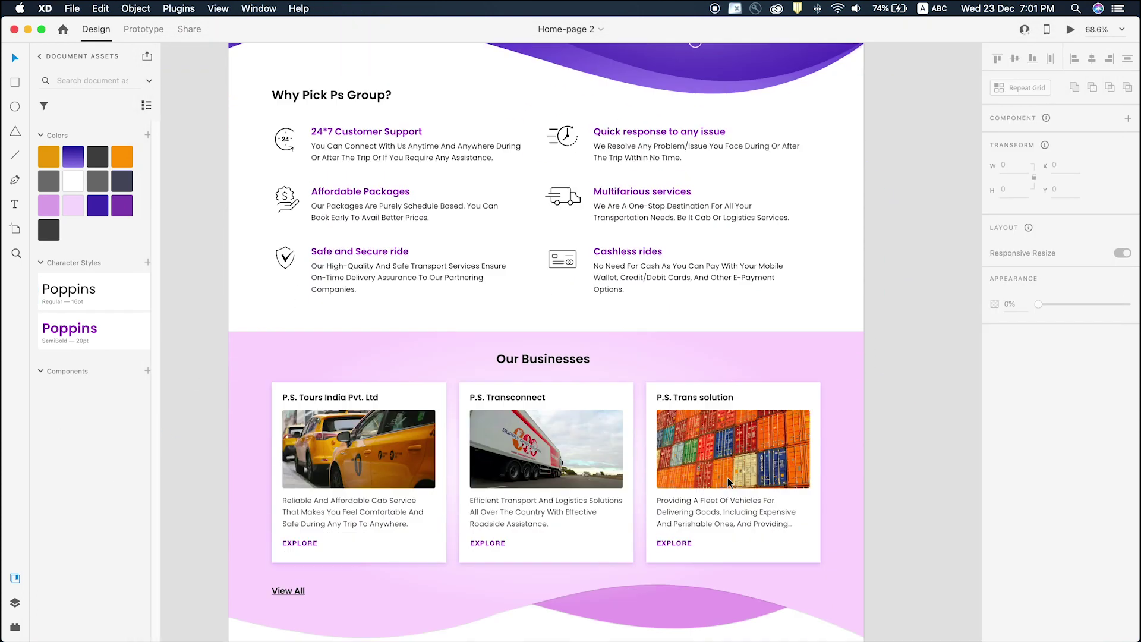
pyautogui.scroll(20, 728, 479)
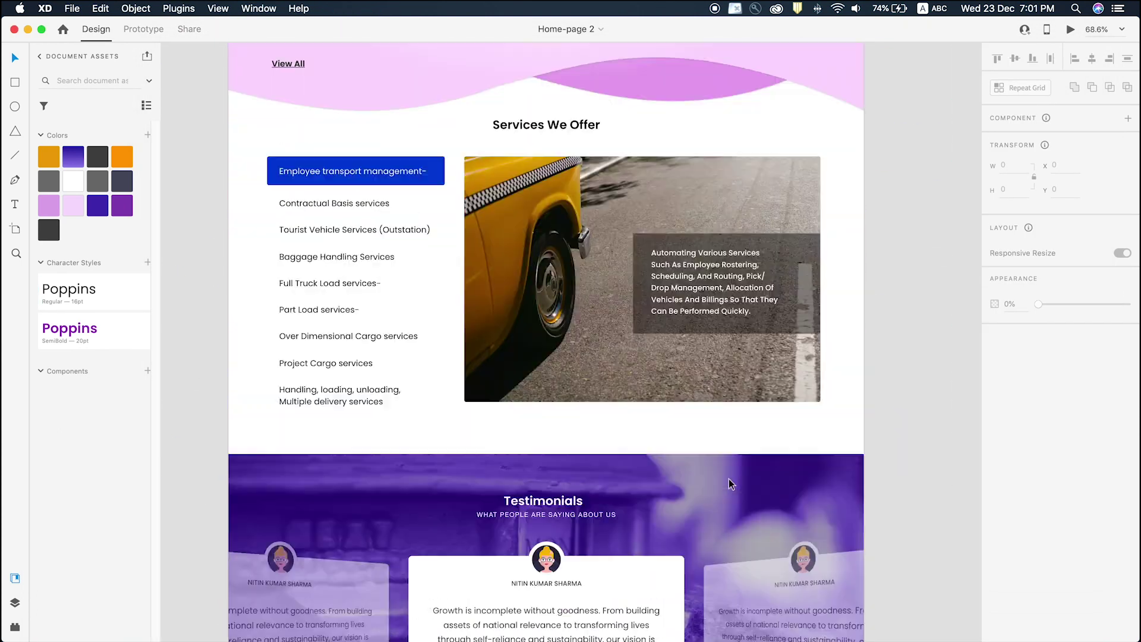
pyautogui.scroll(5, 729, 248)
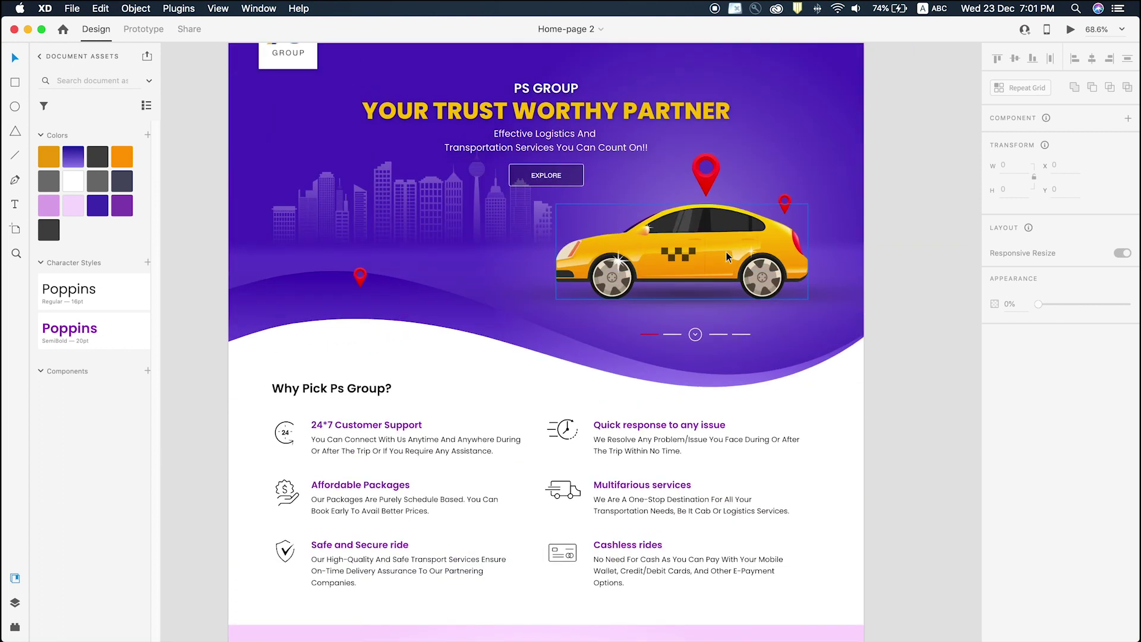
pyautogui.scroll(2, 546, 193)
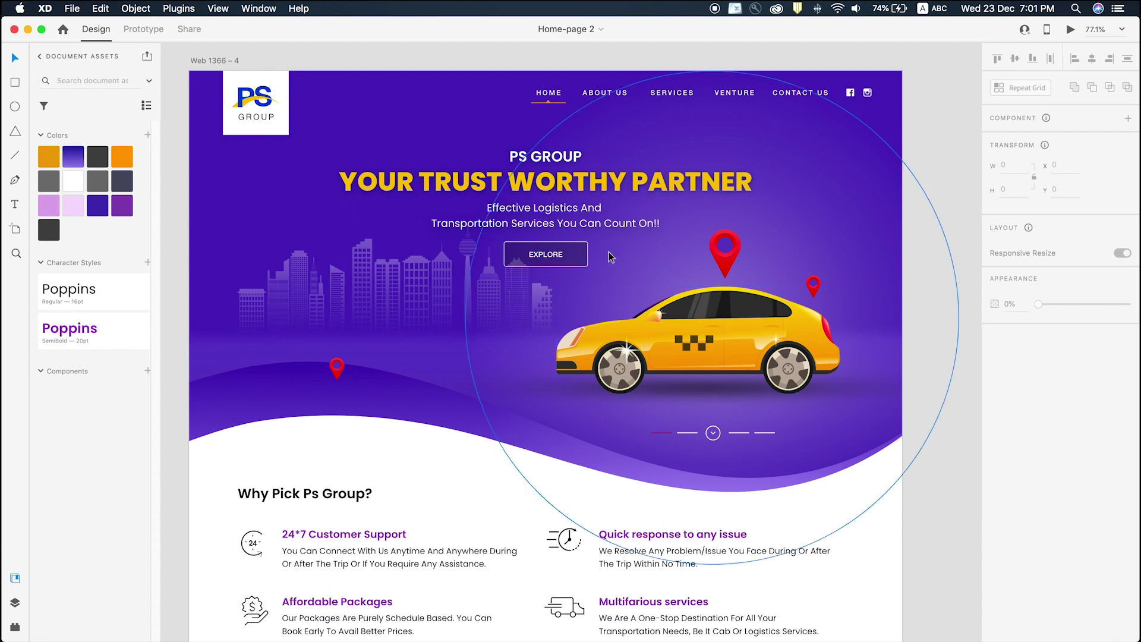
# Create an area text box about 1039 wide beside the Web 1366 – 4 artboard and paste the copied content into it.
pyautogui.scroll(-3, 603, 252)
pyautogui.scroll(-1, 603, 252)
pyautogui.press('t')
pyautogui.moveTo(807, 148); pyautogui.dragTo(980, 408)
pyautogui.press('super+v')
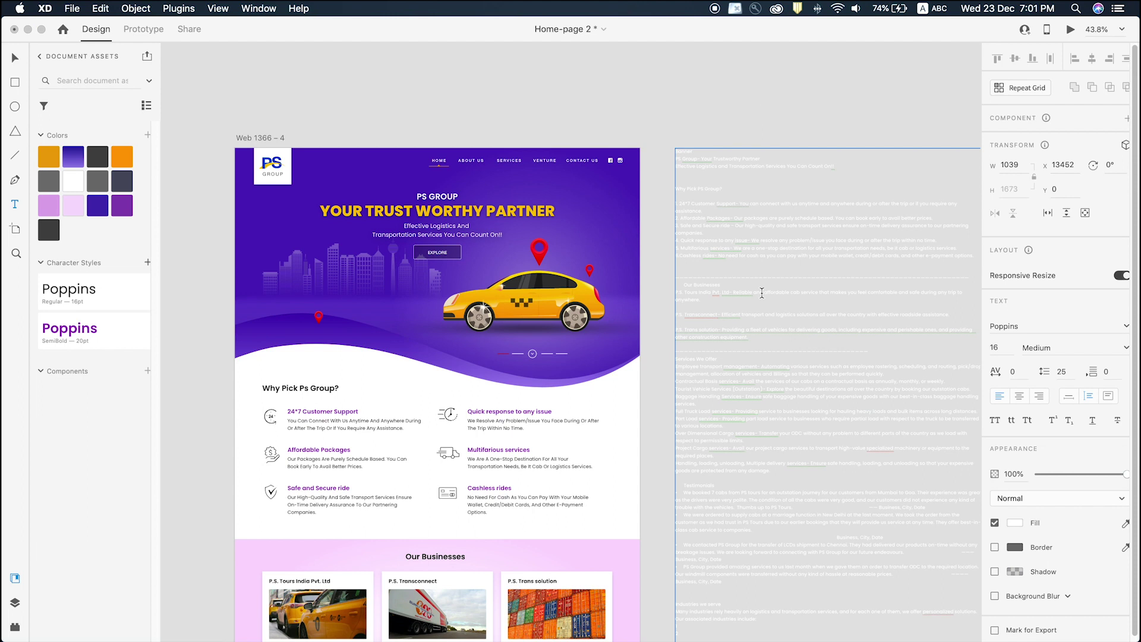
pyautogui.click(1014, 522)
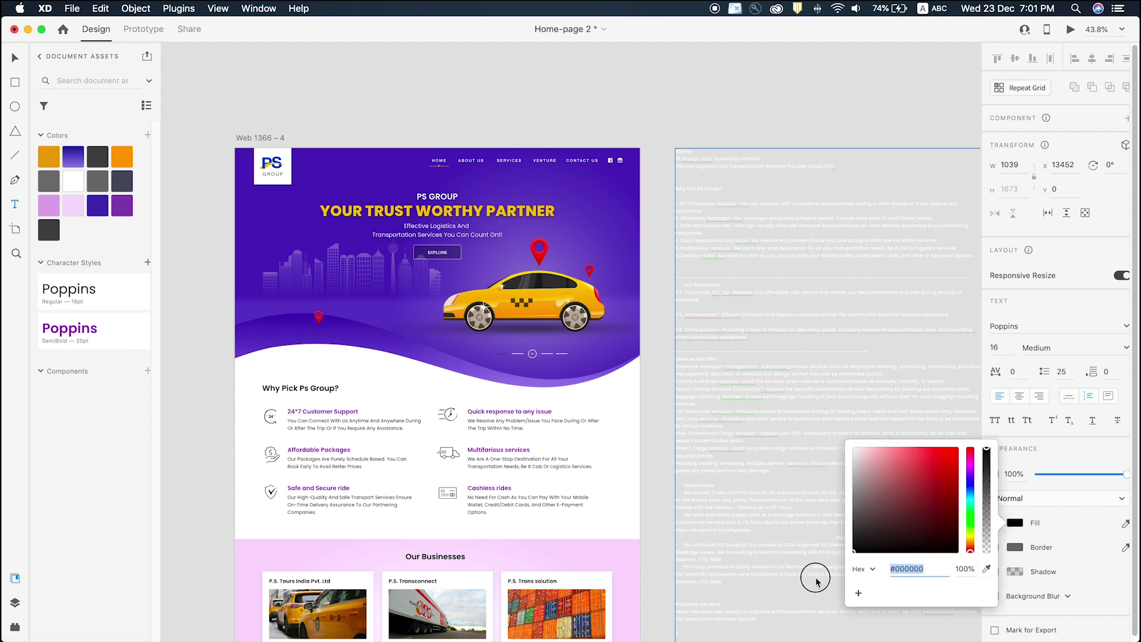
pyautogui.click(809, 349)
pyautogui.press('Escape')
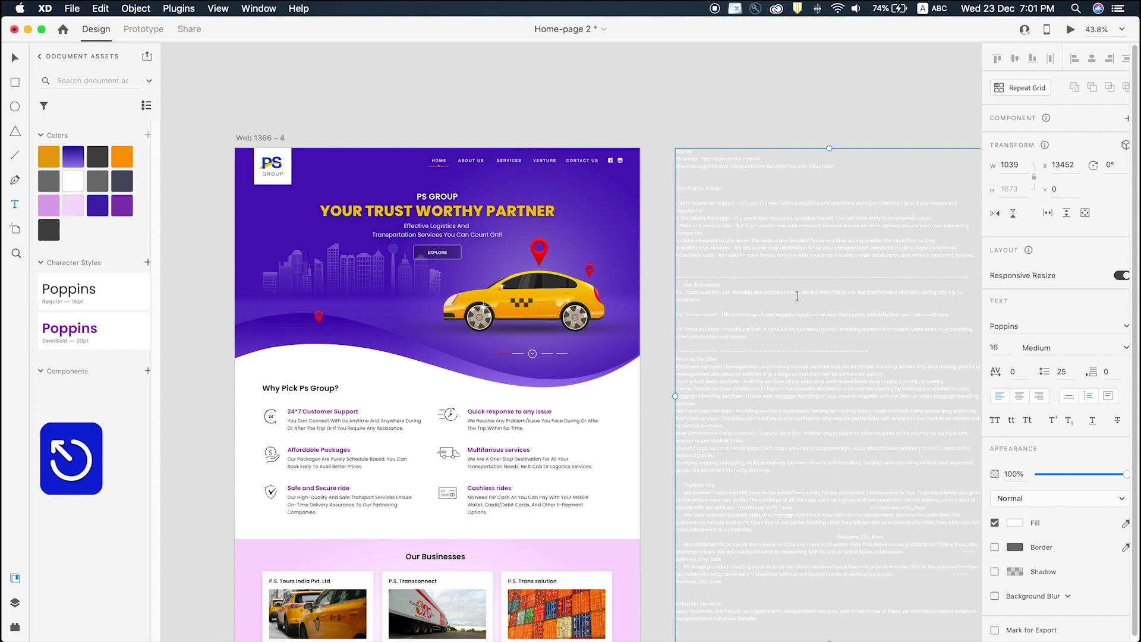
# Set the pasted text's fill colour to black and deselect the text box.
pyautogui.click(1014, 522)
pyautogui.write('v')
pyautogui.click(722, 88)
pyautogui.press('Escape')
pyautogui.press('v')
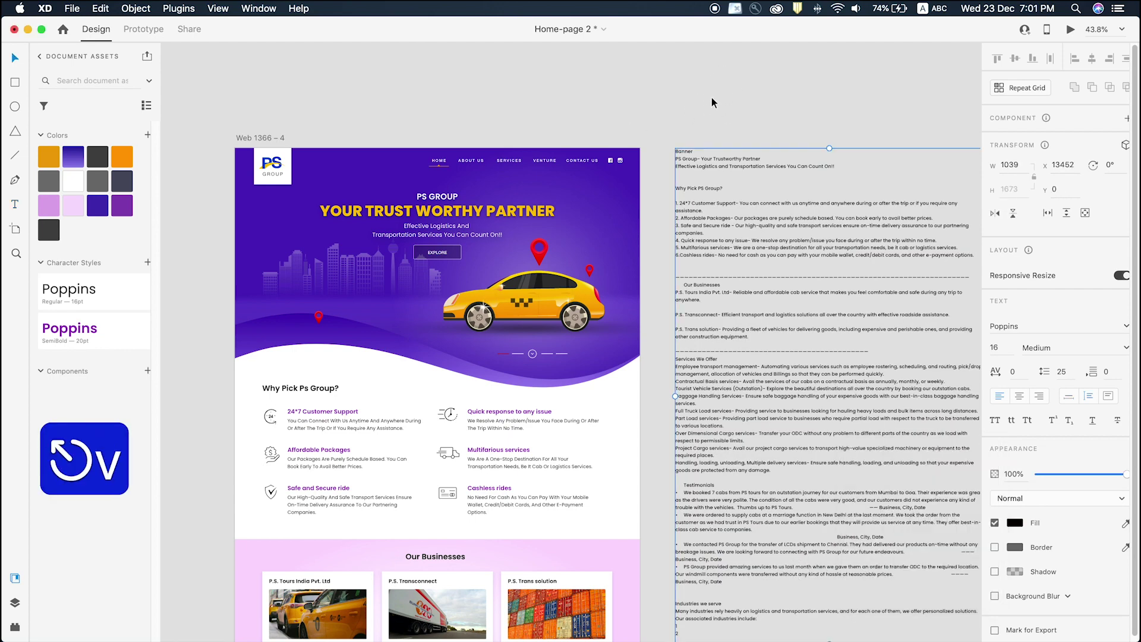
pyautogui.scroll(3, 729, 215)
pyautogui.scroll(-5, 730, 215)
pyautogui.scroll(-3, 740, 230)
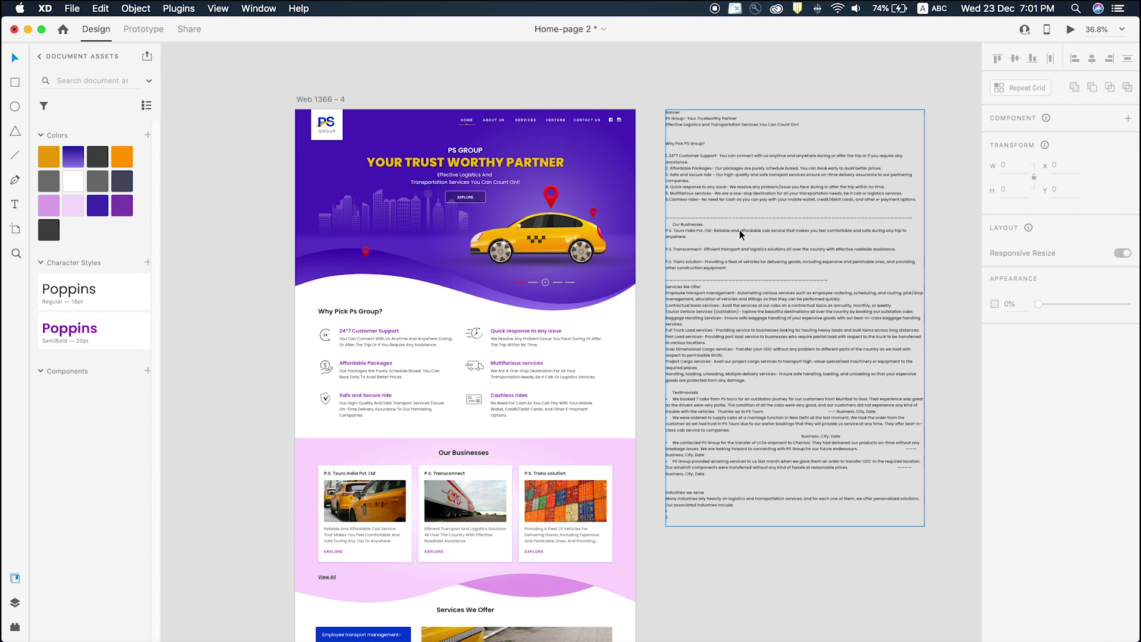
# Move the pasted copy text box to the left side of the Web 1366 – 4 artboard and deselect it.
pyautogui.scroll(-4, 616, 159)
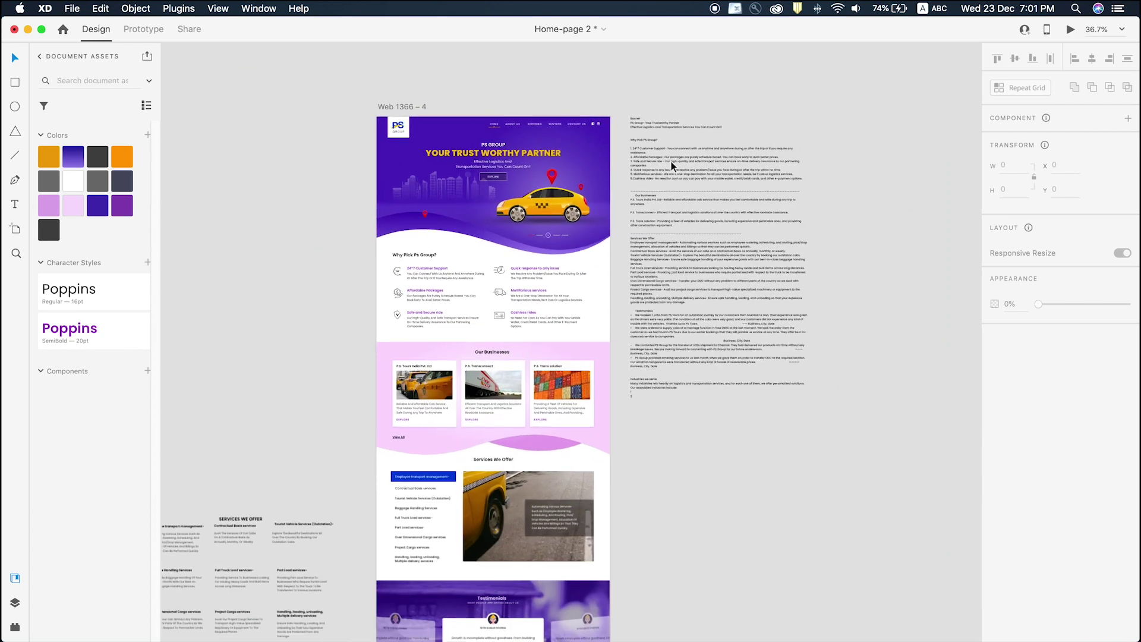
pyautogui.click(682, 187)
pyautogui.moveTo(680, 254); pyautogui.dragTo(222, 162)
pyautogui.click(820, 183)
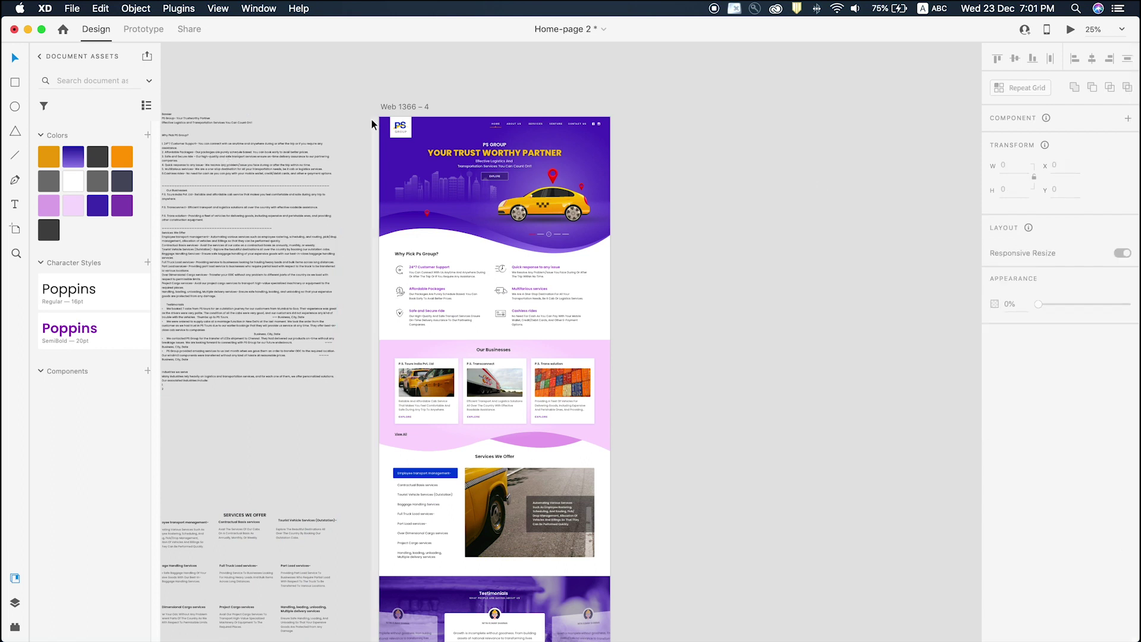
# Add a Web 1366 artboard beside Web 1366 – 4 and extend its height to about 2229.
pyautogui.click(420, 107)
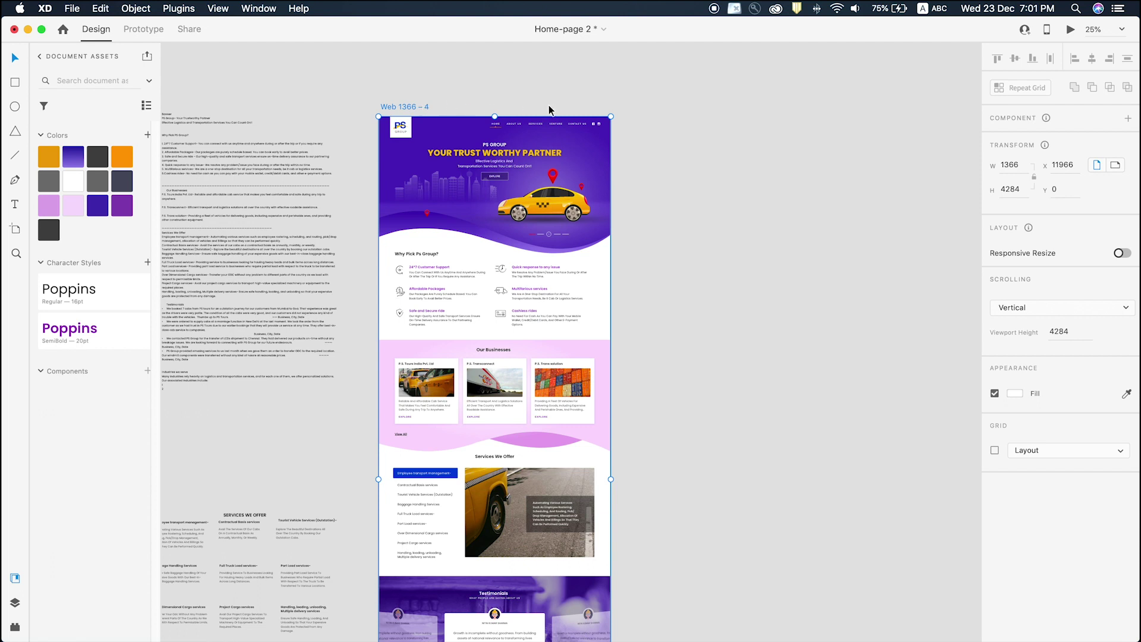
pyautogui.click(773, 191)
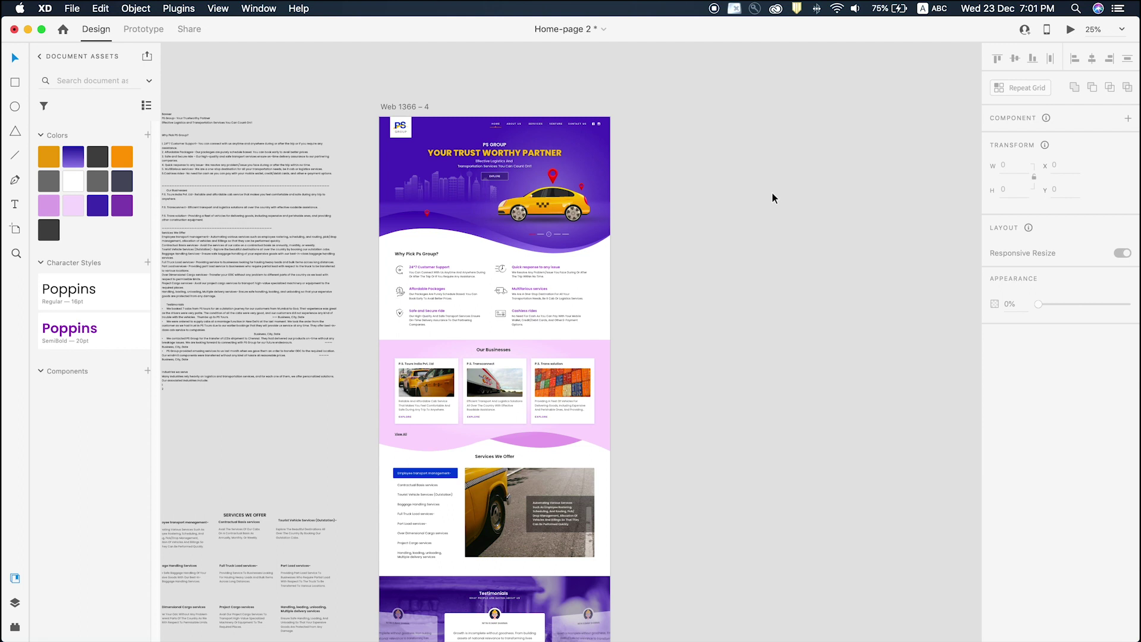
pyautogui.press('a')
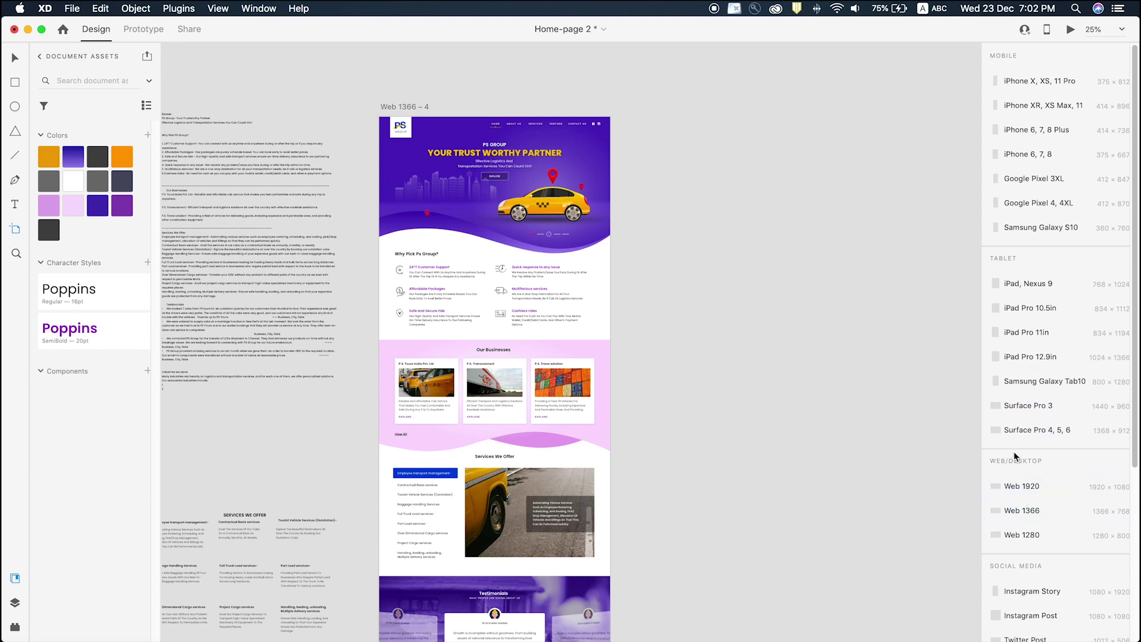
pyautogui.click(1037, 512)
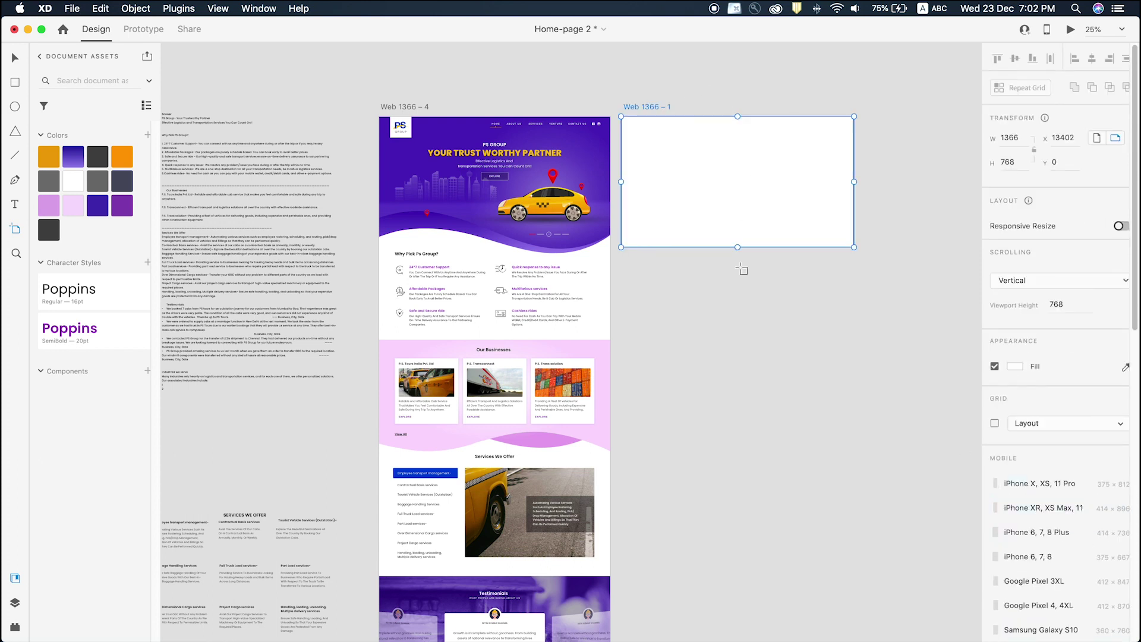
pyautogui.press('v')
pyautogui.moveTo(738, 249)
pyautogui.mouseDown()
pyautogui.moveTo(737, 514)
pyautogui.moveTo(746, 257)
pyautogui.moveTo(745, 512)
pyautogui.moveTo(746, 494)
pyautogui.mouseUp()
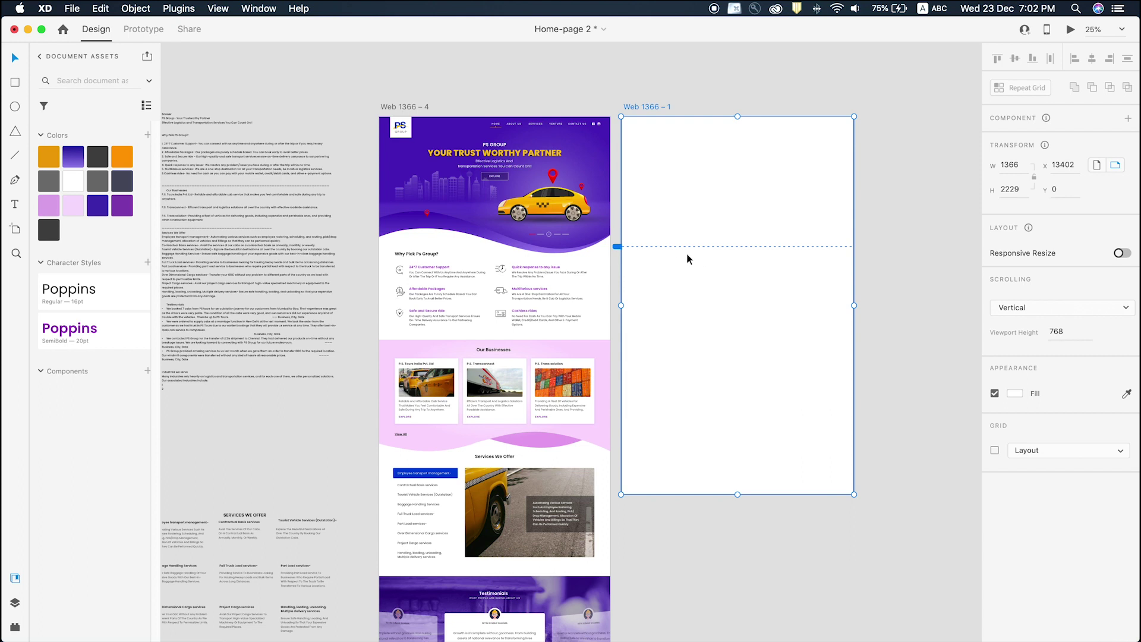
# Check the new artboard's scrolling and viewport height options, preview its vertical scrolling, and close the preview.
pyautogui.click(1063, 331)
pyautogui.click(1041, 307)
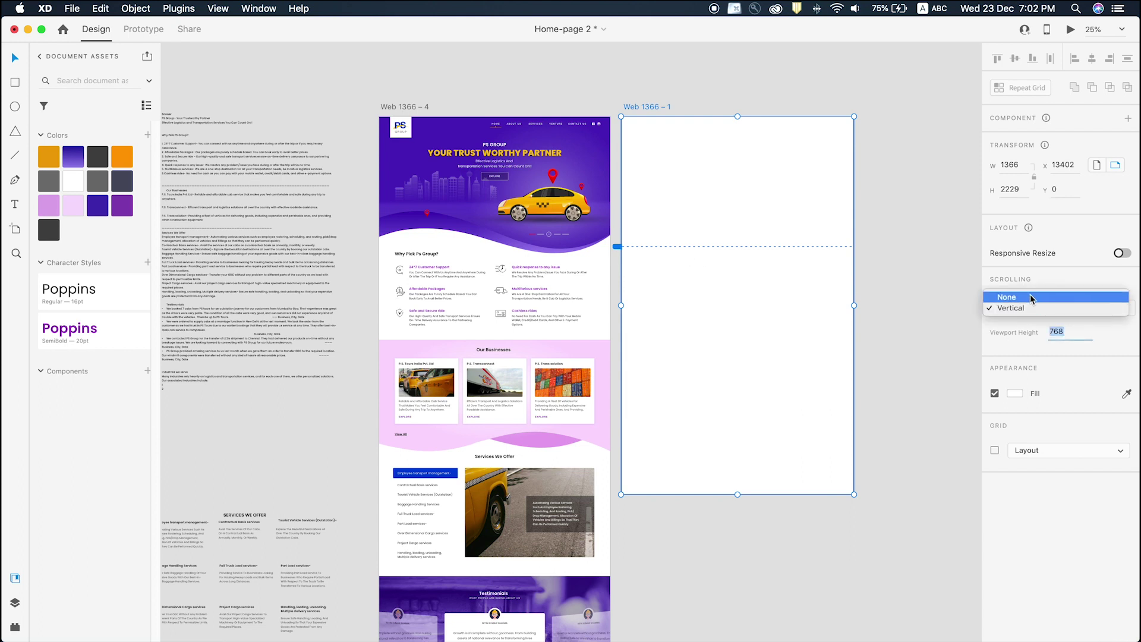
pyautogui.click(934, 237)
pyautogui.click(862, 165)
pyautogui.click(649, 107)
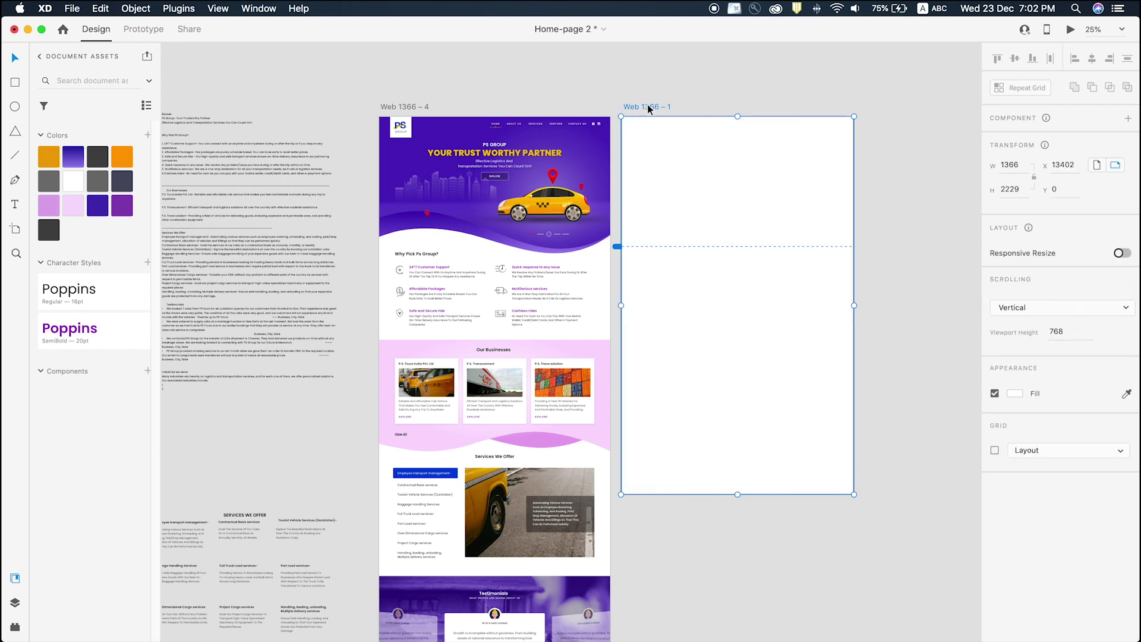
pyautogui.moveTo(614, 139); pyautogui.dragTo(612, 72)
pyautogui.scroll(-15, 566, 392)
pyautogui.scroll(15, 565, 392)
pyautogui.scroll(-15, 568, 387)
pyautogui.scroll(15, 574, 371)
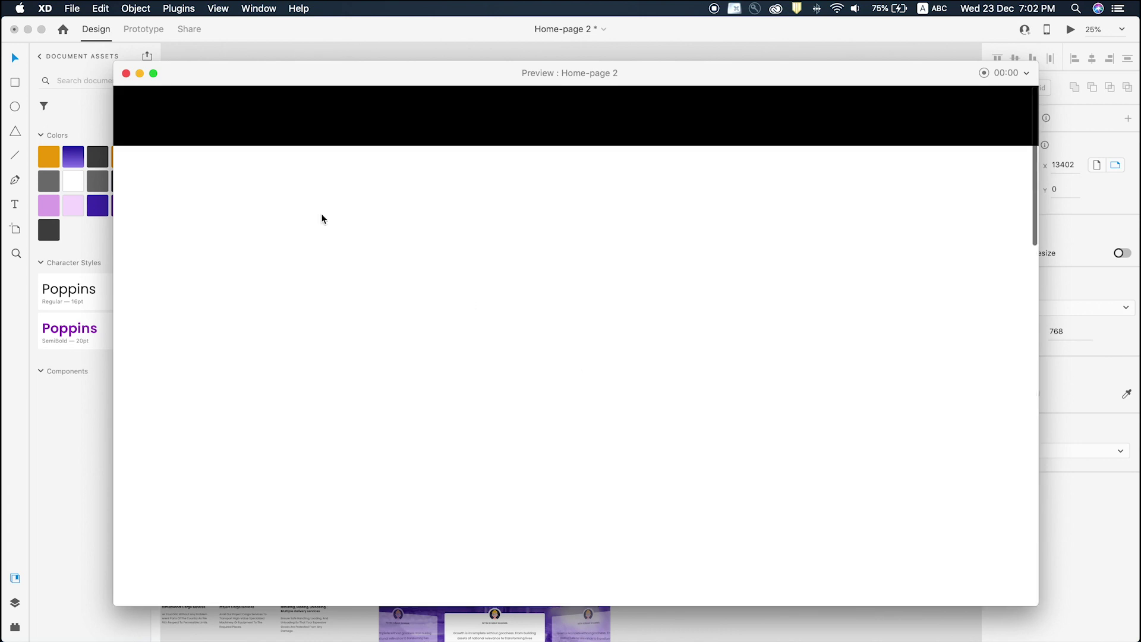
pyautogui.click(126, 73)
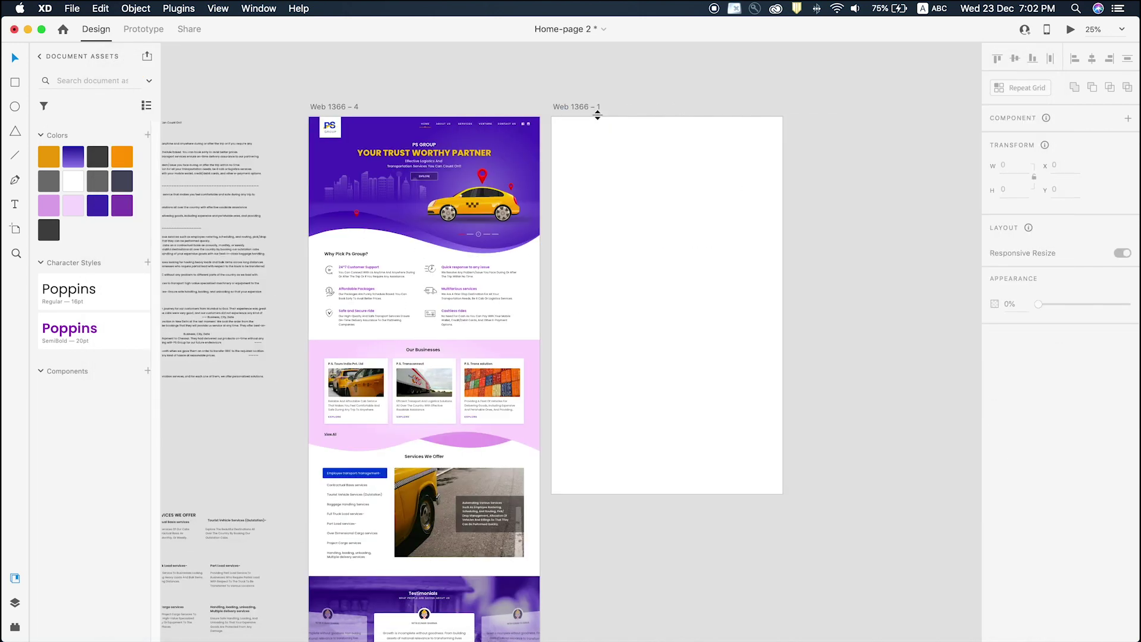
# Draw a rectangle about 1224 × 160 just above the Web 1366 – 1 artboard.
pyautogui.click(640, 135)
pyautogui.click(608, 86)
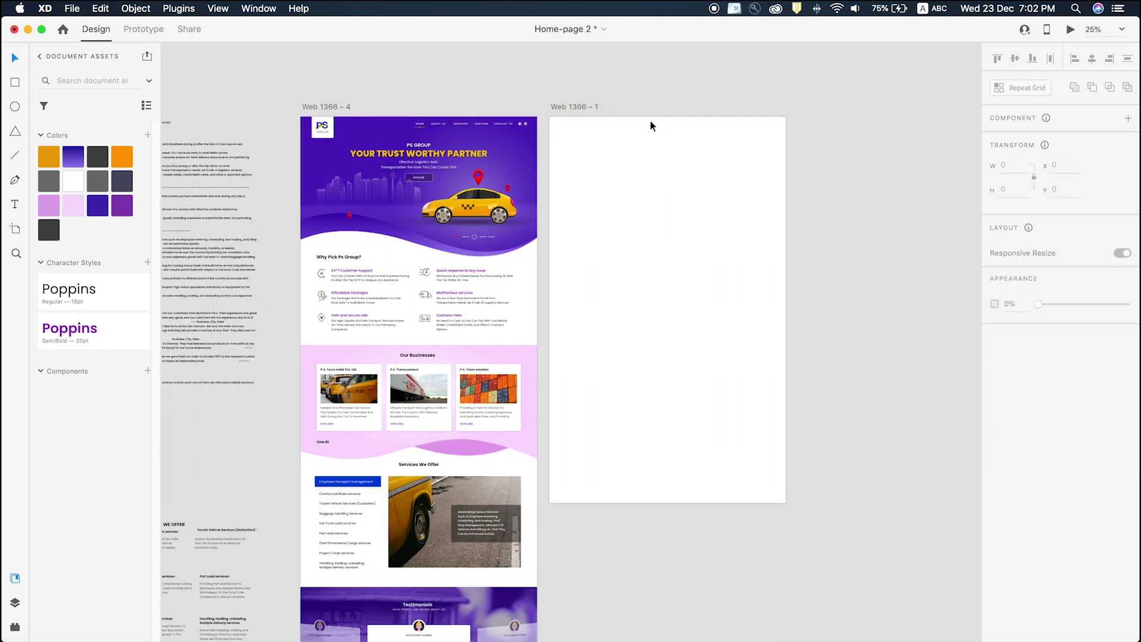
pyautogui.scroll(3, 650, 127)
pyautogui.scroll(2, 651, 136)
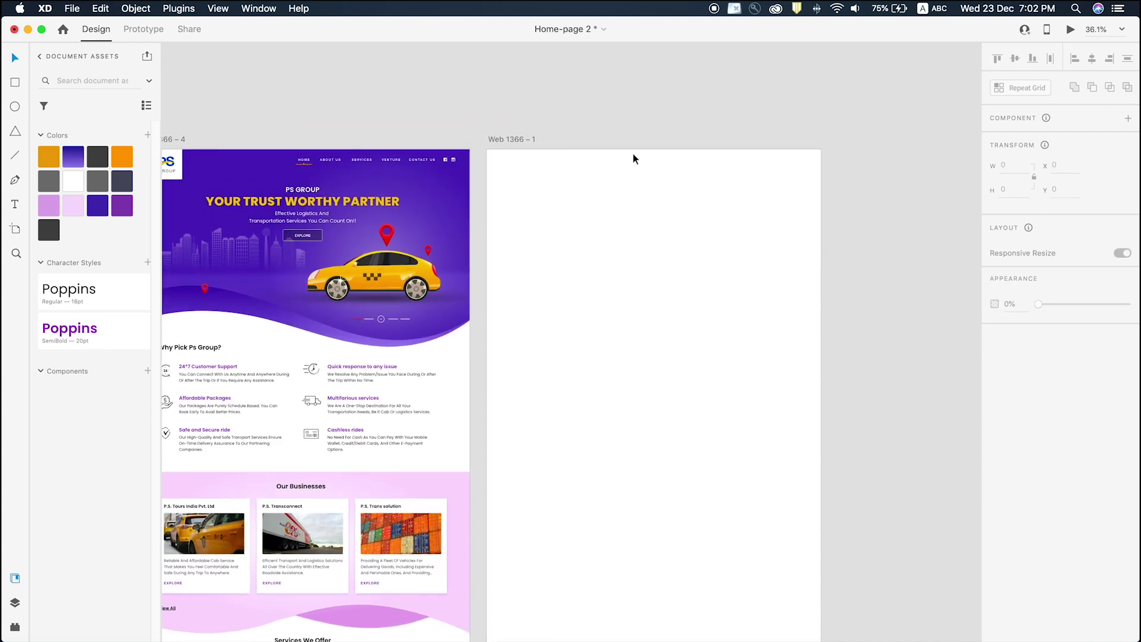
pyautogui.click(627, 175)
pyautogui.hscroll(-2, 630, 172)
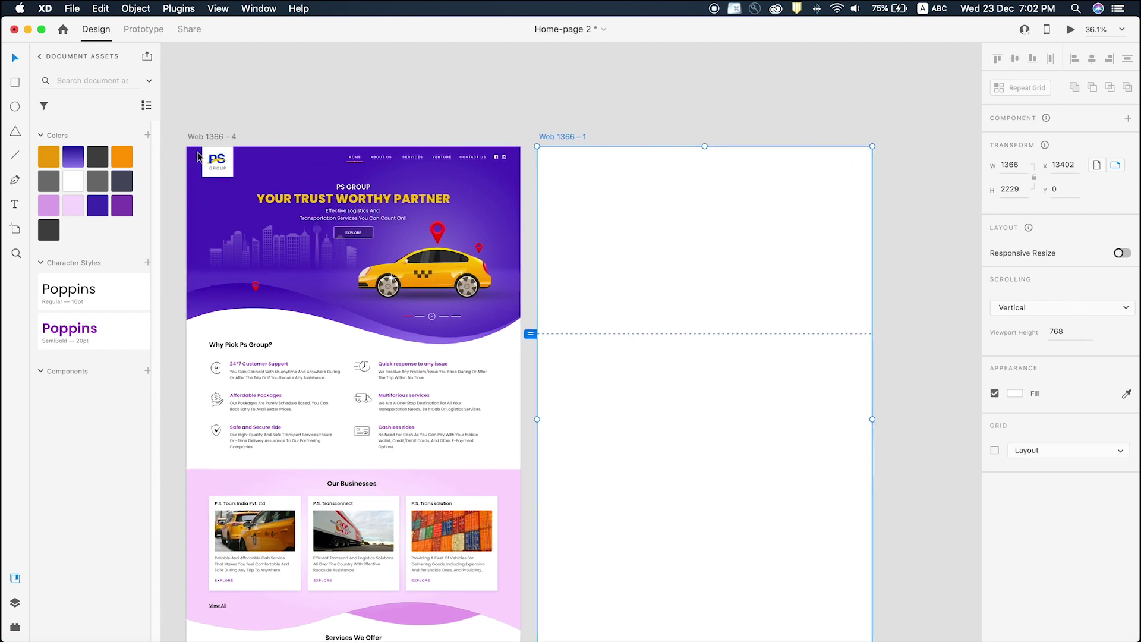
pyautogui.click(415, 104)
pyautogui.click(649, 214)
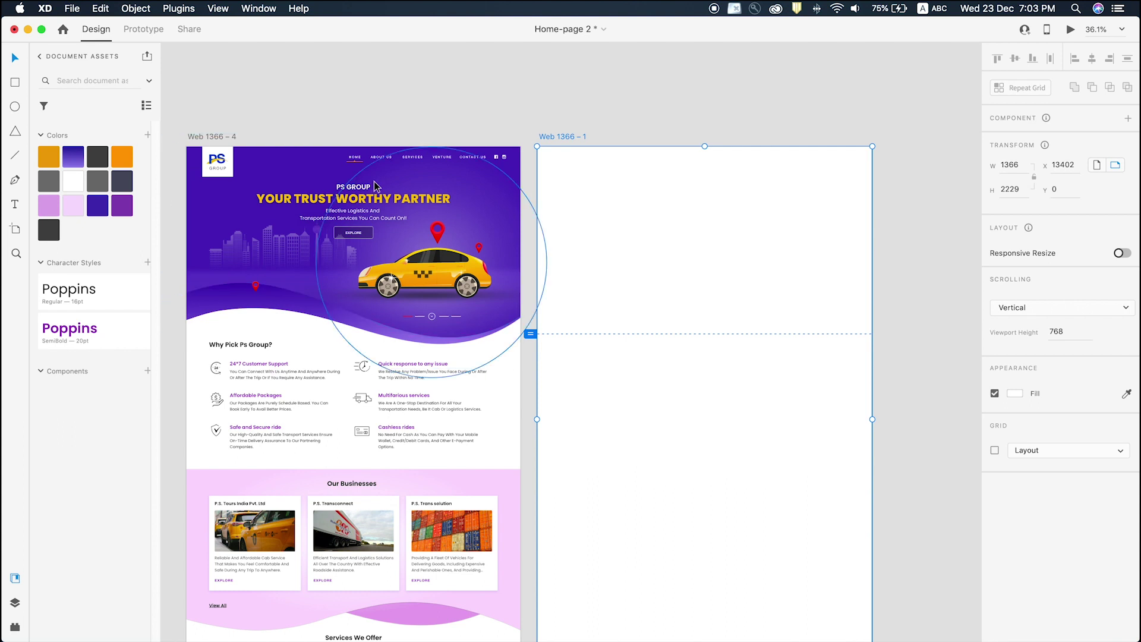
pyautogui.click(15, 82)
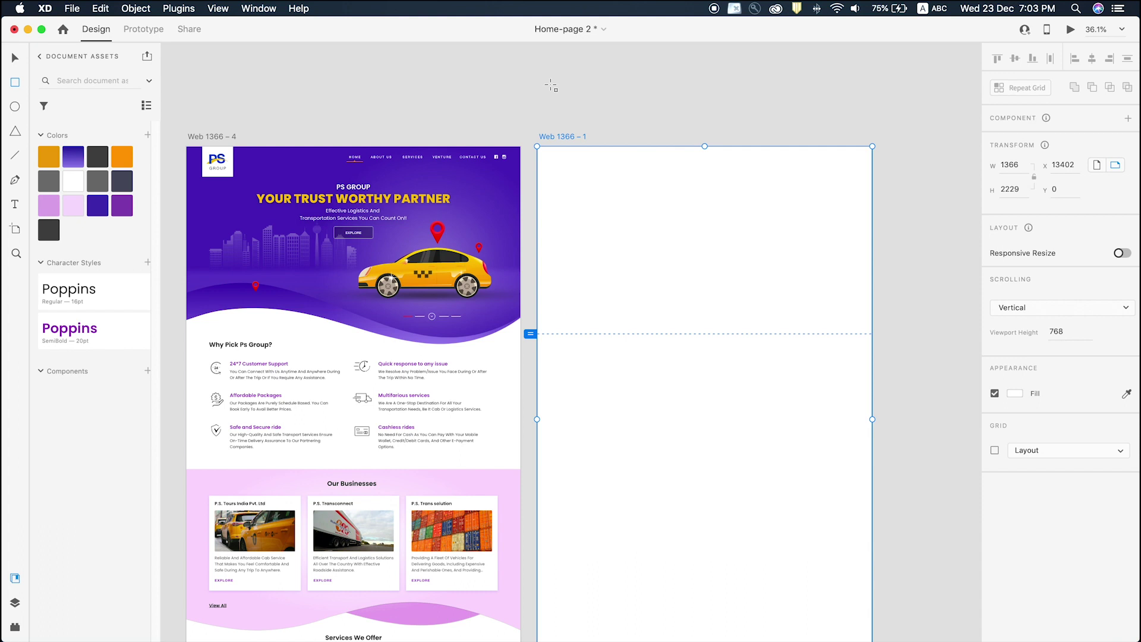
pyautogui.moveTo(545, 77)
pyautogui.mouseDown()
pyautogui.moveTo(864, 115)
pyautogui.moveTo(845, 116)
pyautogui.mouseUp()
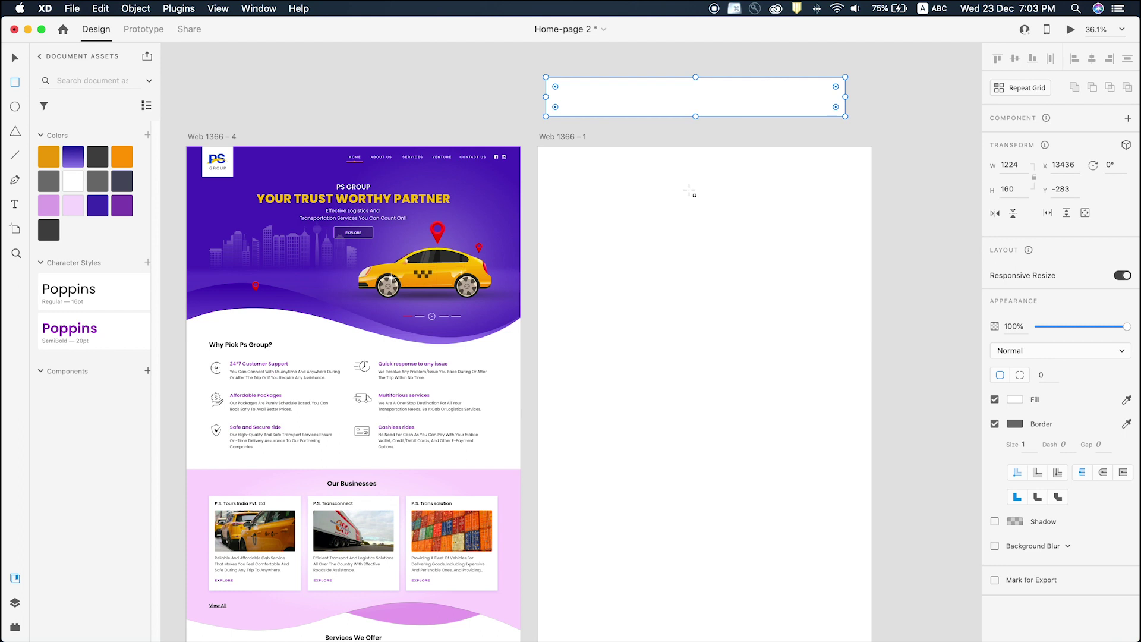
pyautogui.press('v')
pyautogui.click(918, 292)
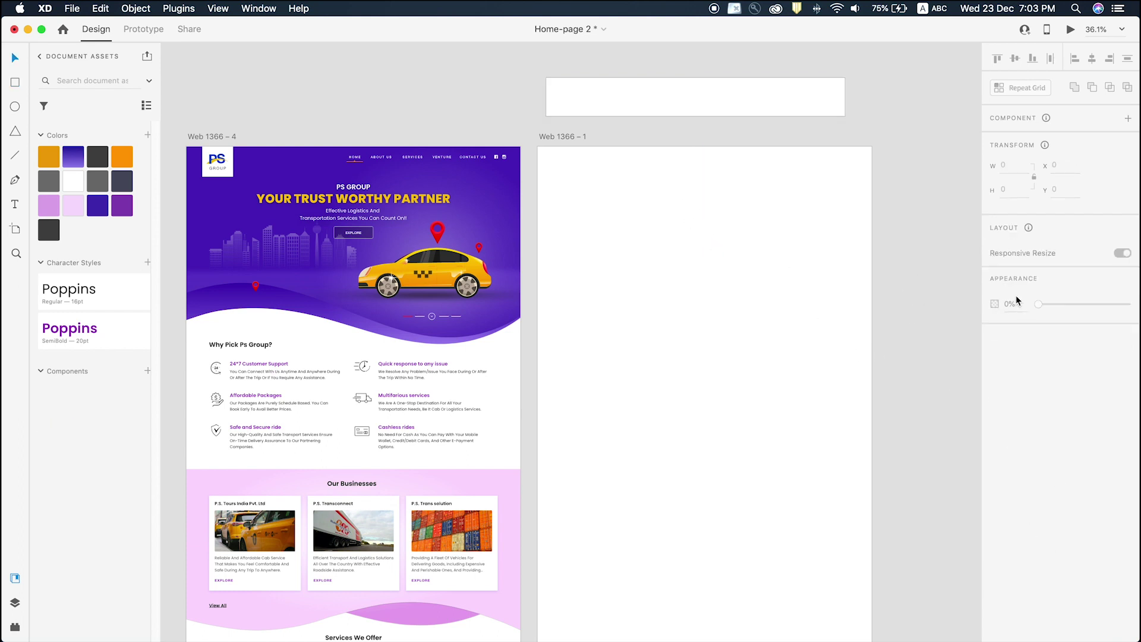
# Show the layout grid on the Web 1366 – 1 artboard and hide it again.
pyautogui.click(562, 136)
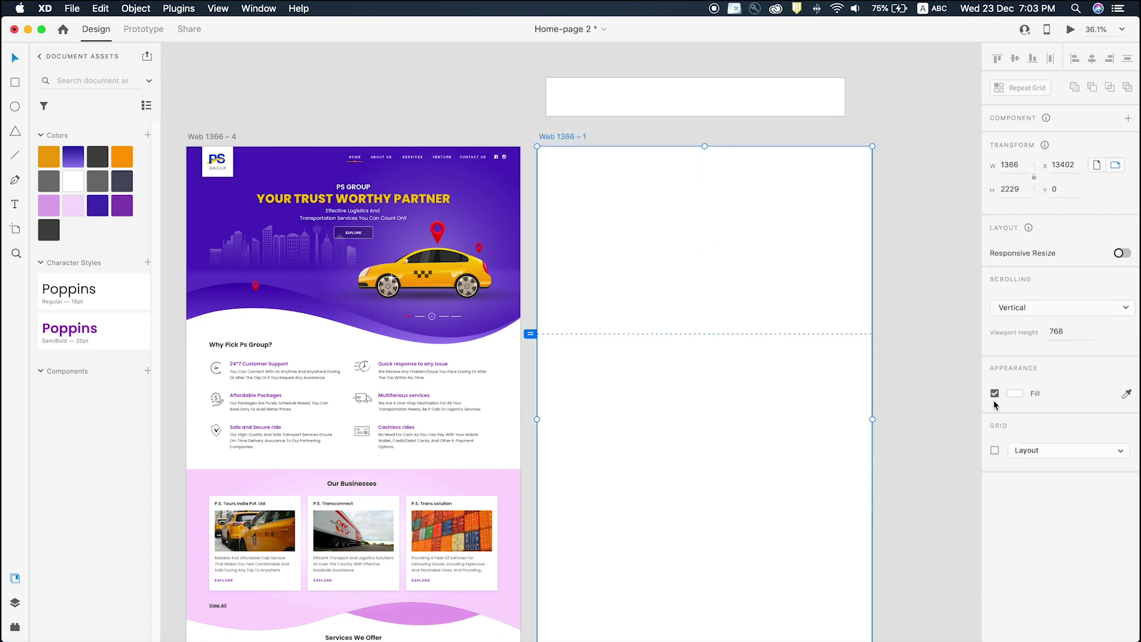
pyautogui.click(994, 451)
pyautogui.click(994, 451)
# Move the rectangle onto the Web 1366 – 1 artboard, near its upper edge at about X 71, Y 98.
pyautogui.click(645, 104)
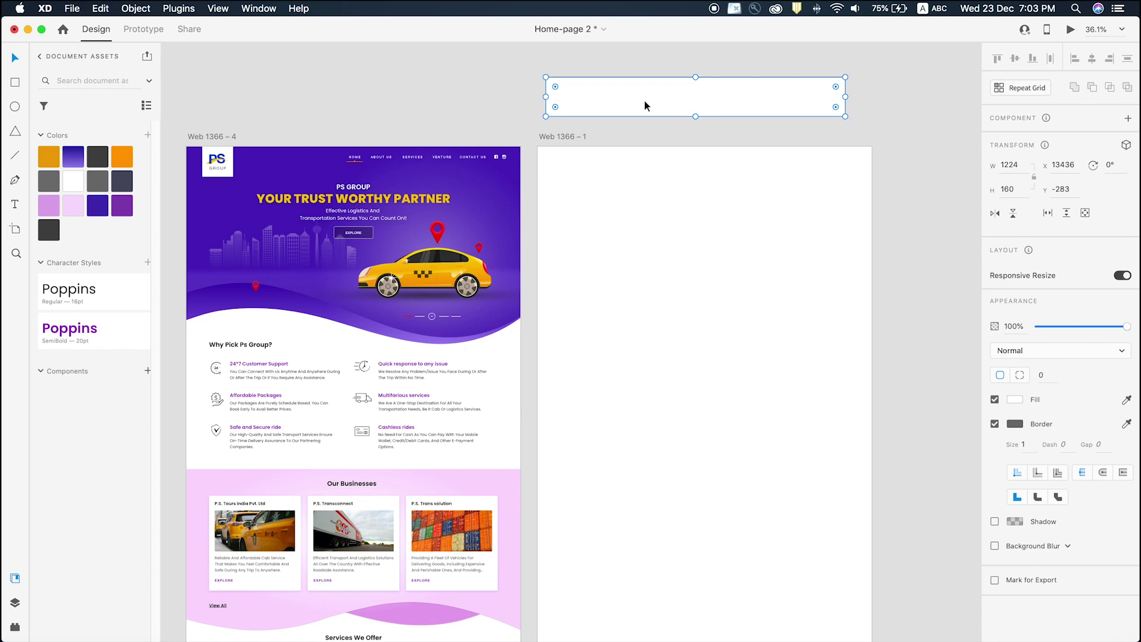
pyautogui.moveTo(700, 106); pyautogui.dragTo(704, 197)
pyautogui.click(644, 126)
pyautogui.click(670, 201)
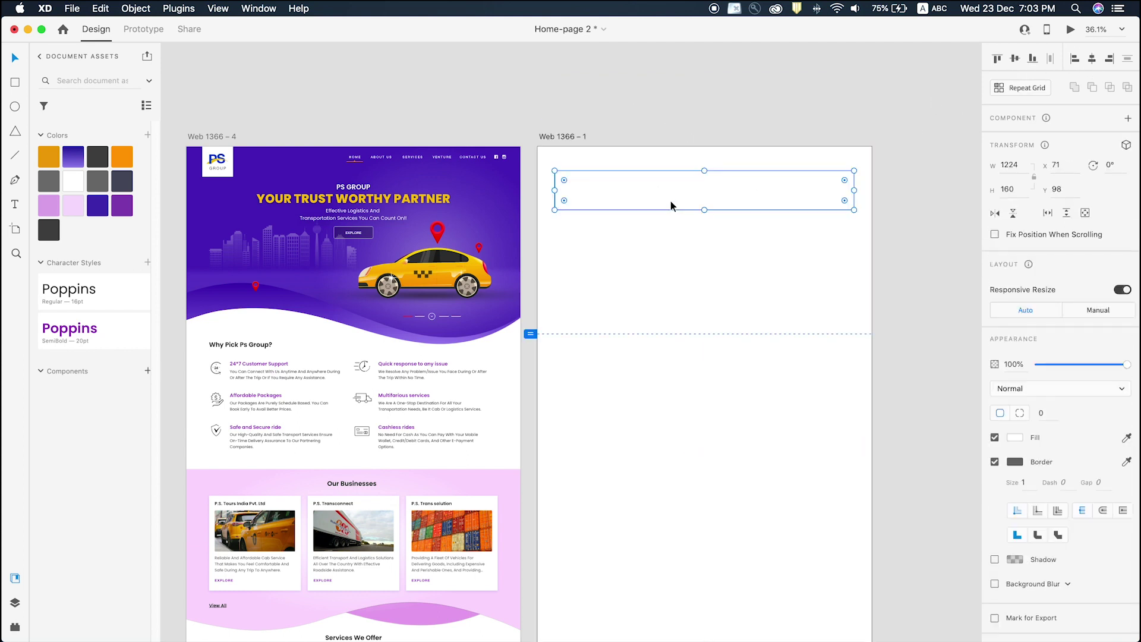
pyautogui.press('alt')
pyautogui.press('super+shift+s')
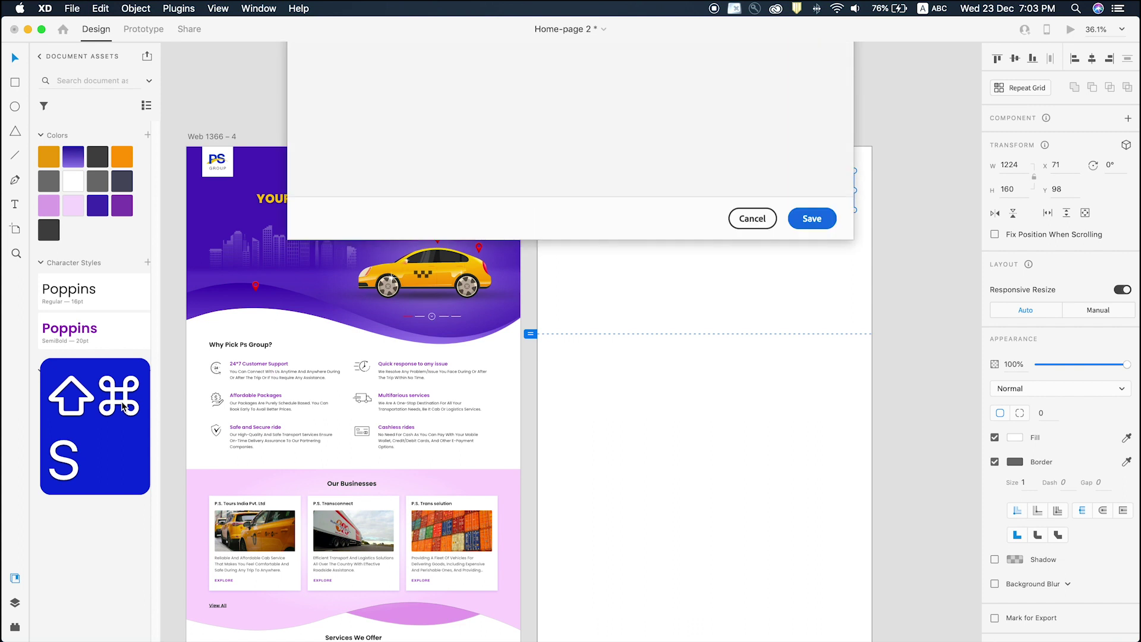
pyautogui.click(752, 409)
# Set the rectangle's width to 1180 and centre it horizontally on the artboard.
pyautogui.hscroll(2, 618, 191)
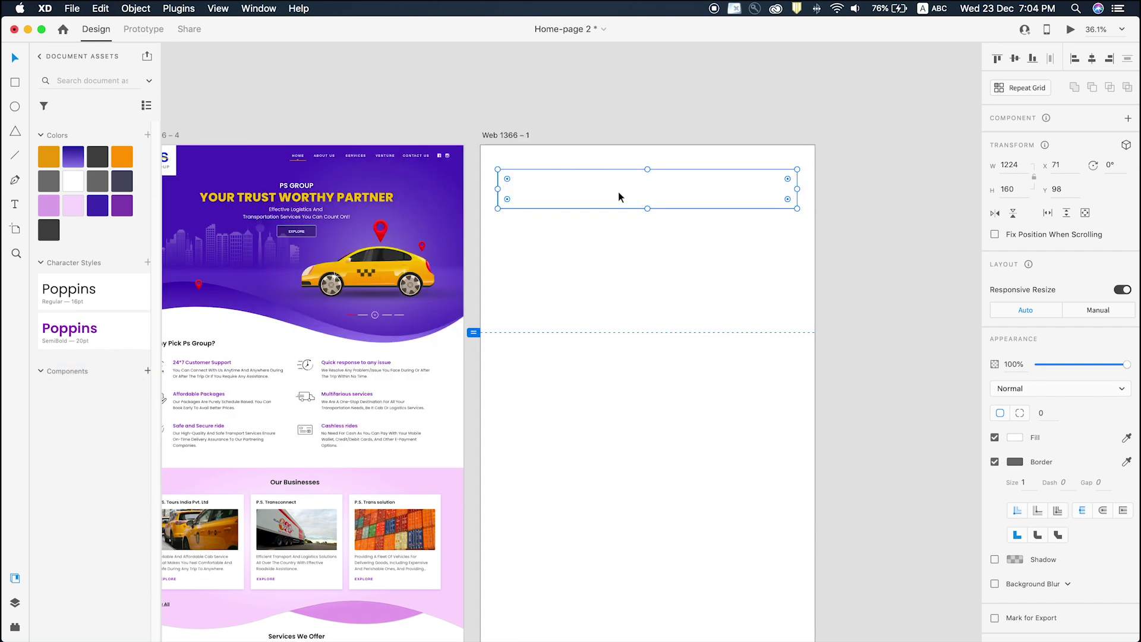
pyautogui.click(1008, 164)
pyautogui.write('1180')
pyautogui.press('Return')
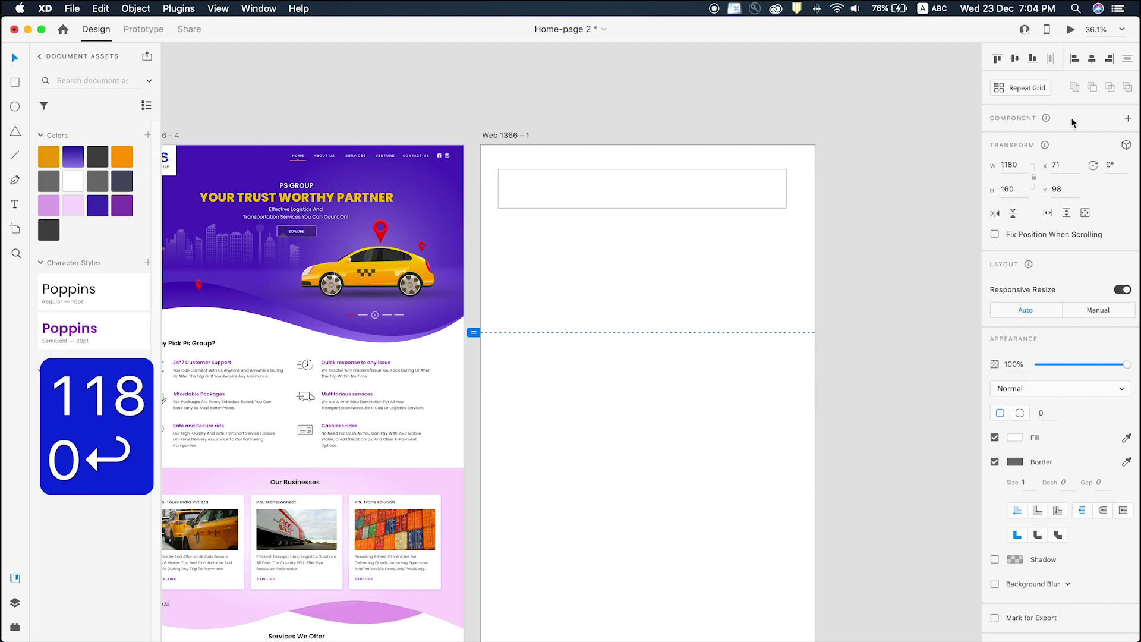
pyautogui.click(1091, 58)
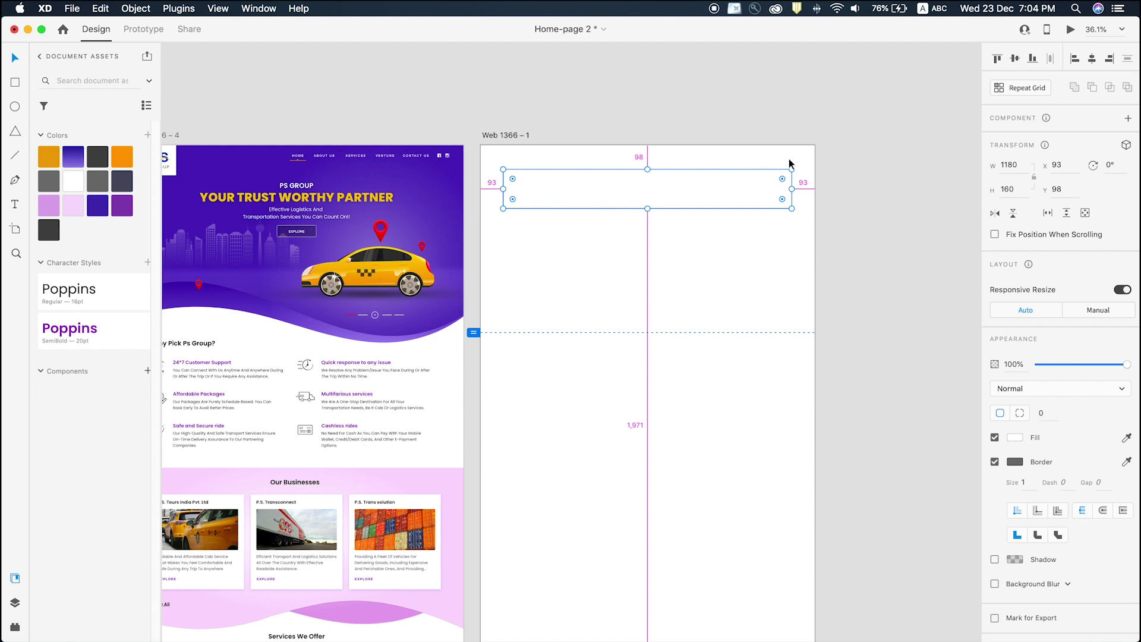
# Move the 1180-wide rectangle straight up so it sits above the artboard as a content-width guide.
pyautogui.moveTo(675, 201); pyautogui.dragTo(668, 115)
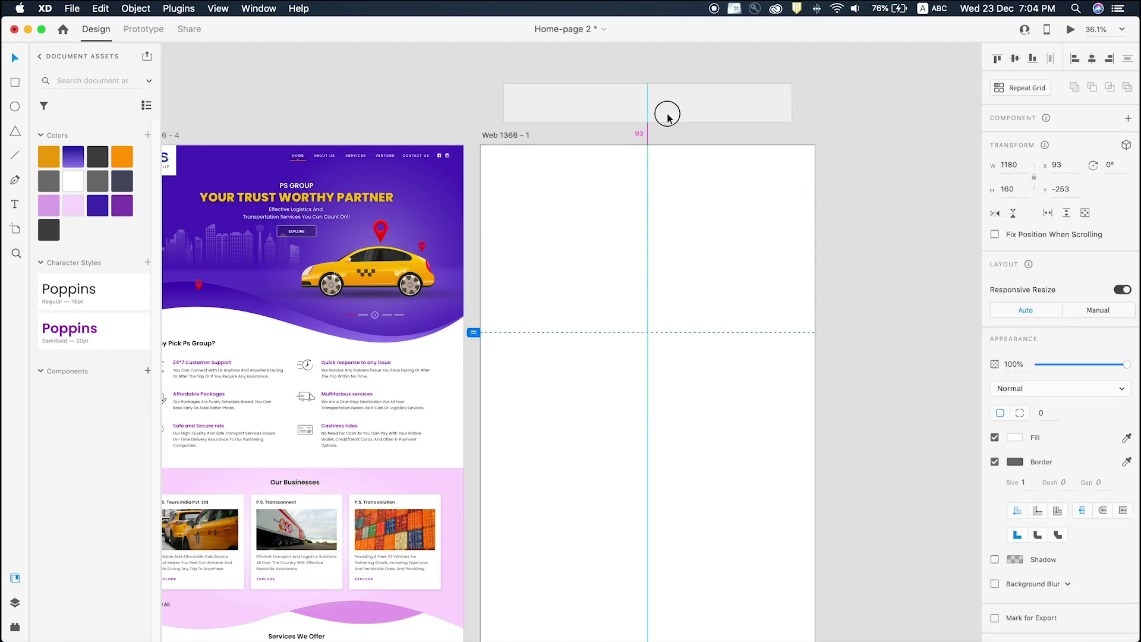
pyautogui.click(843, 148)
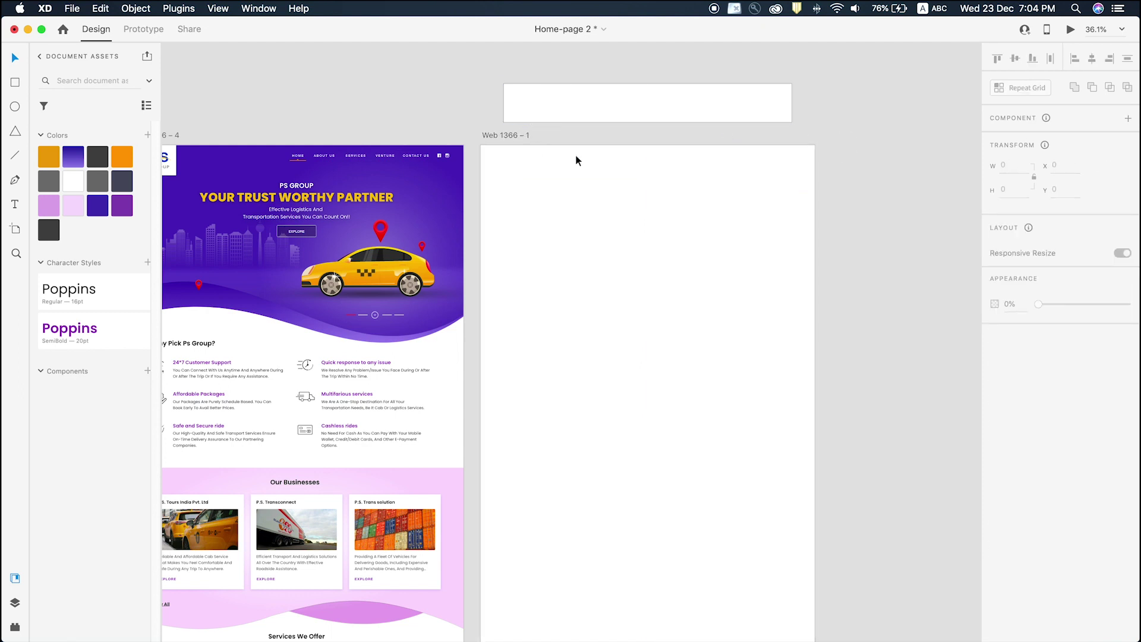
# Draw a full-width banner rectangle about 1366 × 712 at the artboard's upper edge and remove its border.
pyautogui.scroll(-1, 610, 269)
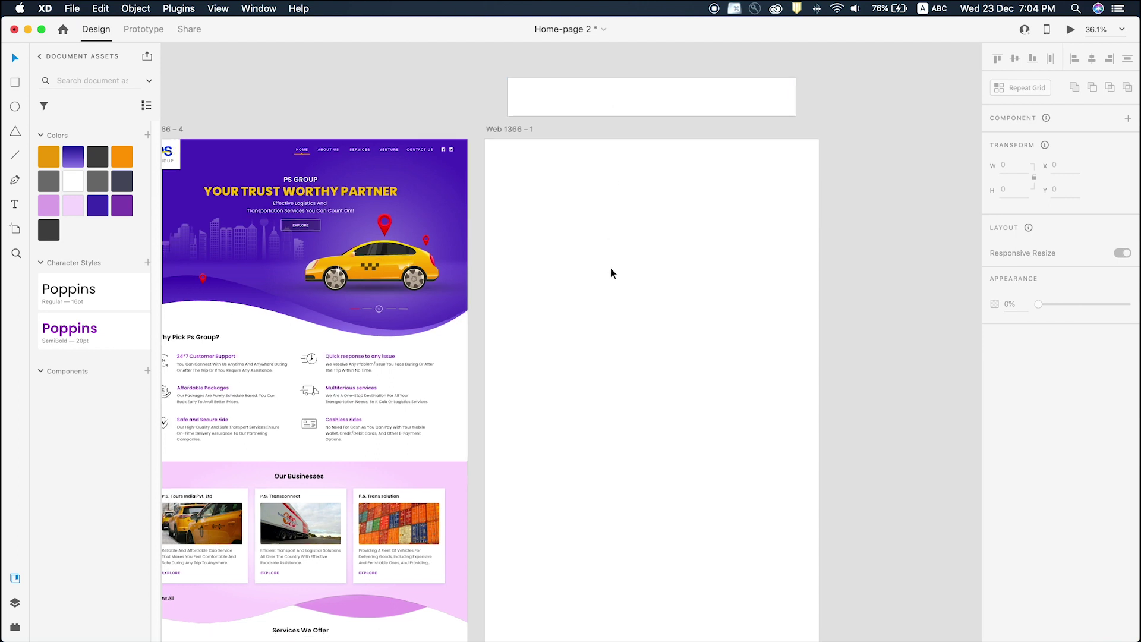
pyautogui.hscroll(-5, 611, 273)
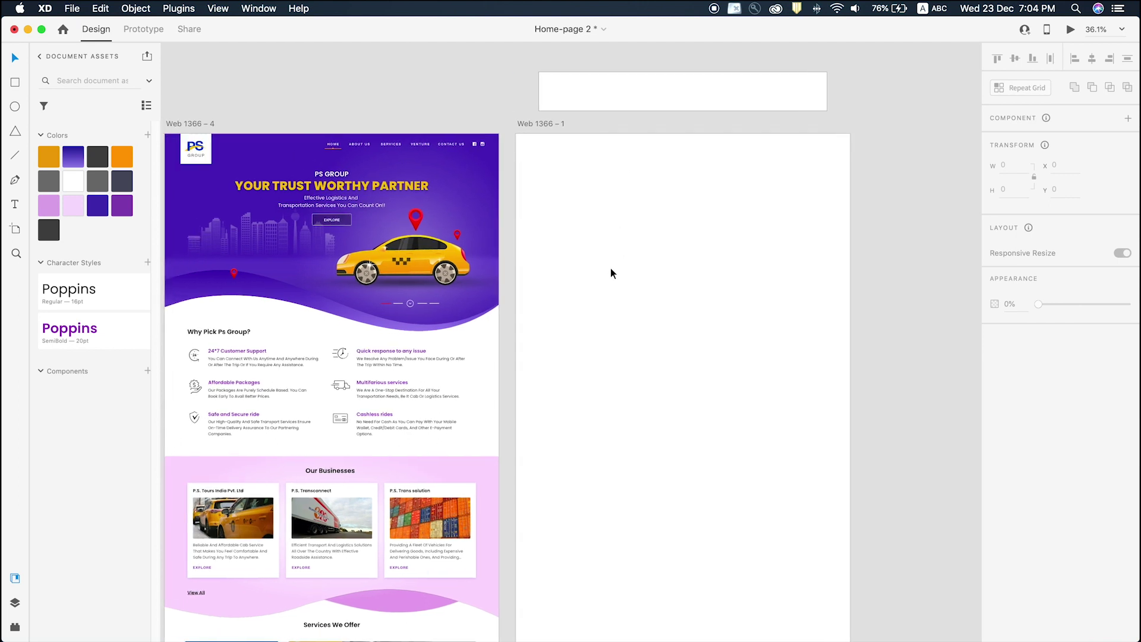
pyautogui.scroll(3, 557, 270)
pyautogui.scroll(-3, 561, 267)
pyautogui.click(614, 208)
pyautogui.click(431, 81)
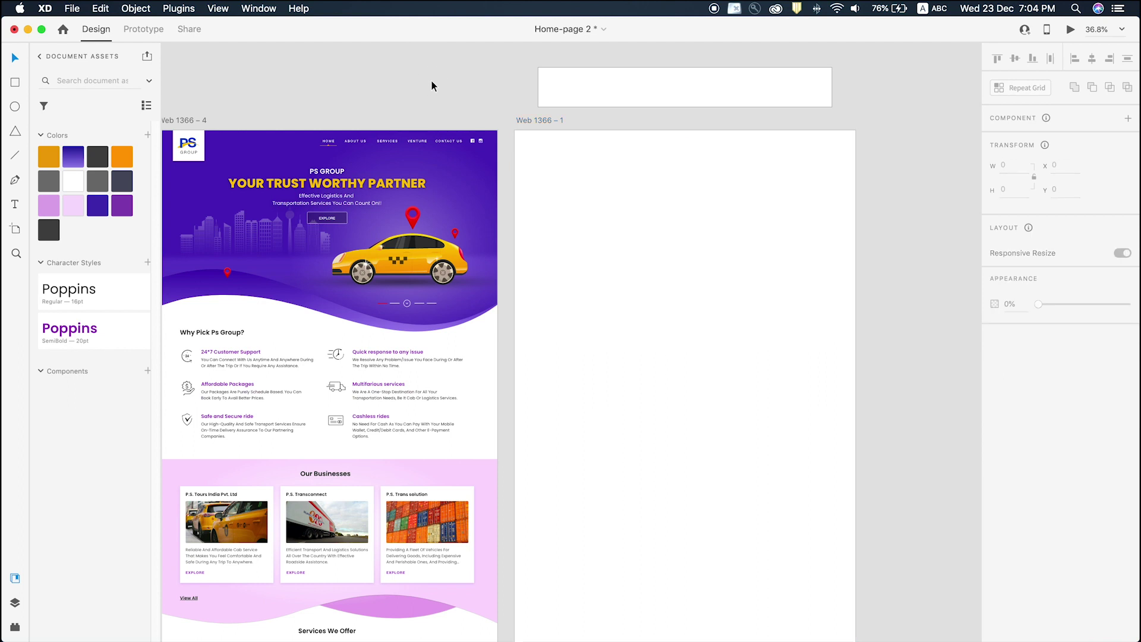
pyautogui.click(646, 224)
pyautogui.click(15, 82)
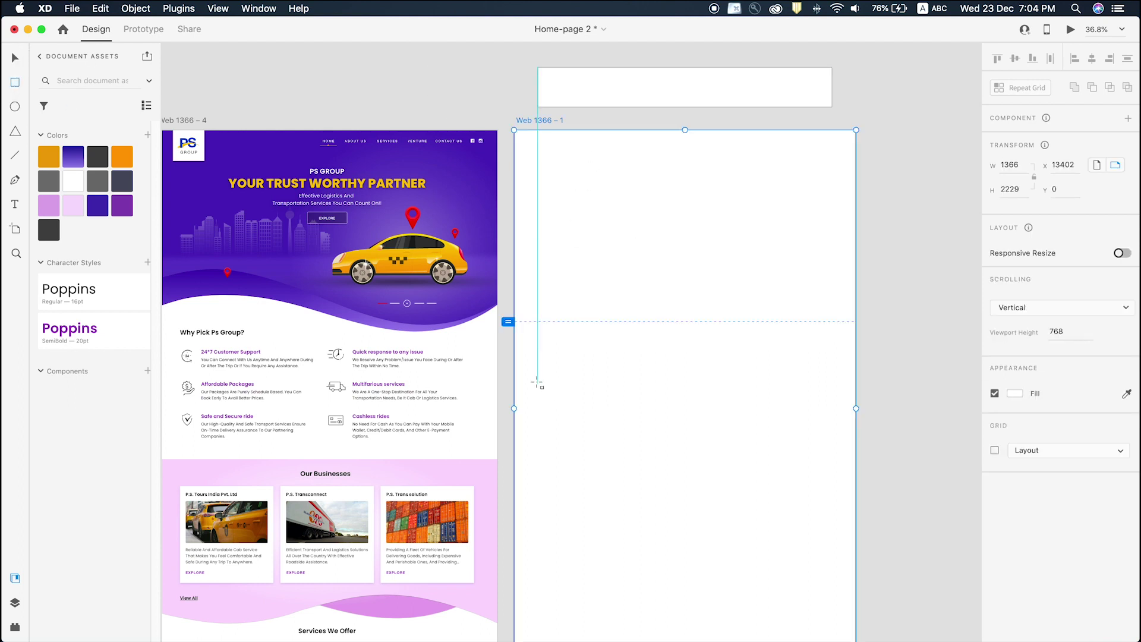
pyautogui.moveTo(516, 309); pyautogui.dragTo(855, 130)
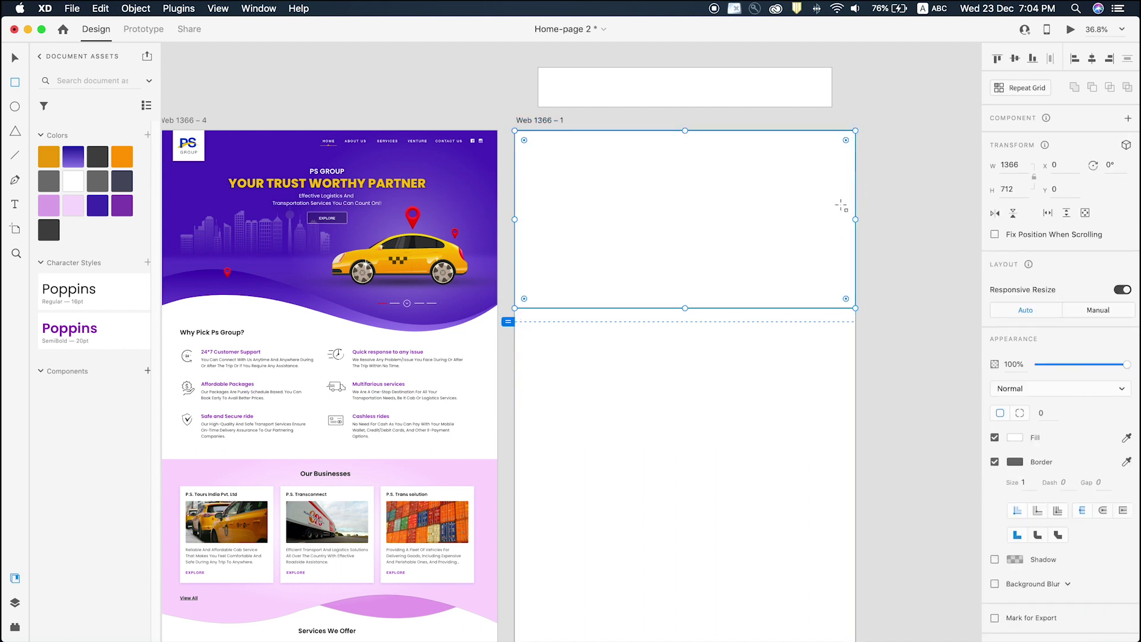
pyautogui.click(995, 462)
pyautogui.click(995, 462)
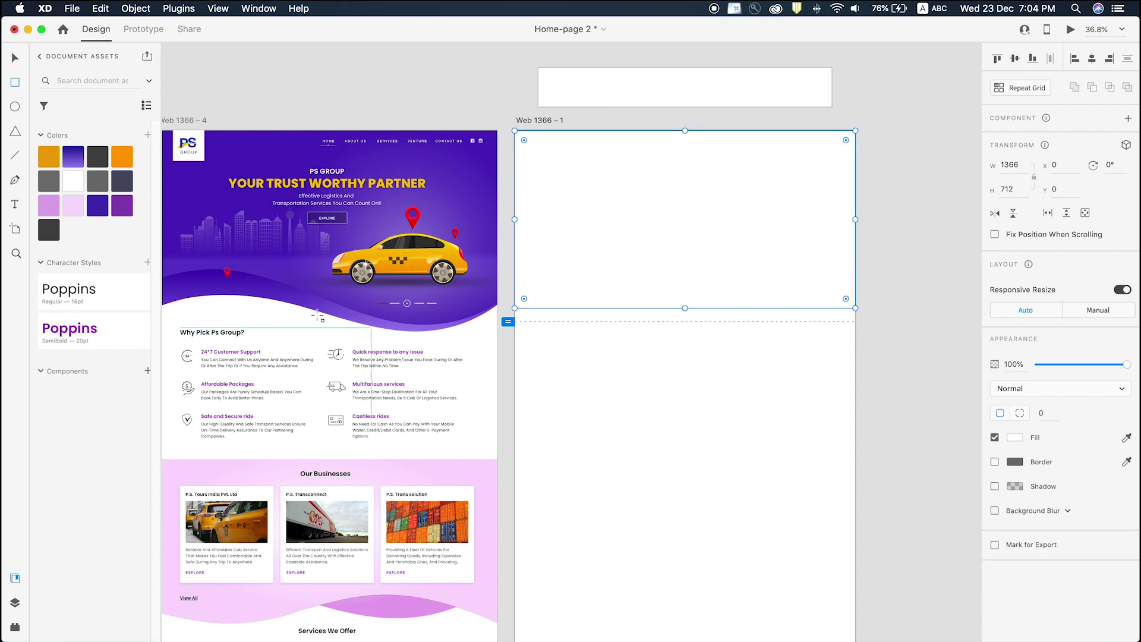
# Fill the banner rectangle with the solid deep purple document colour and deselect it.
pyautogui.click(98, 210)
pyautogui.press('v')
pyautogui.click(904, 231)
pyautogui.click(644, 234)
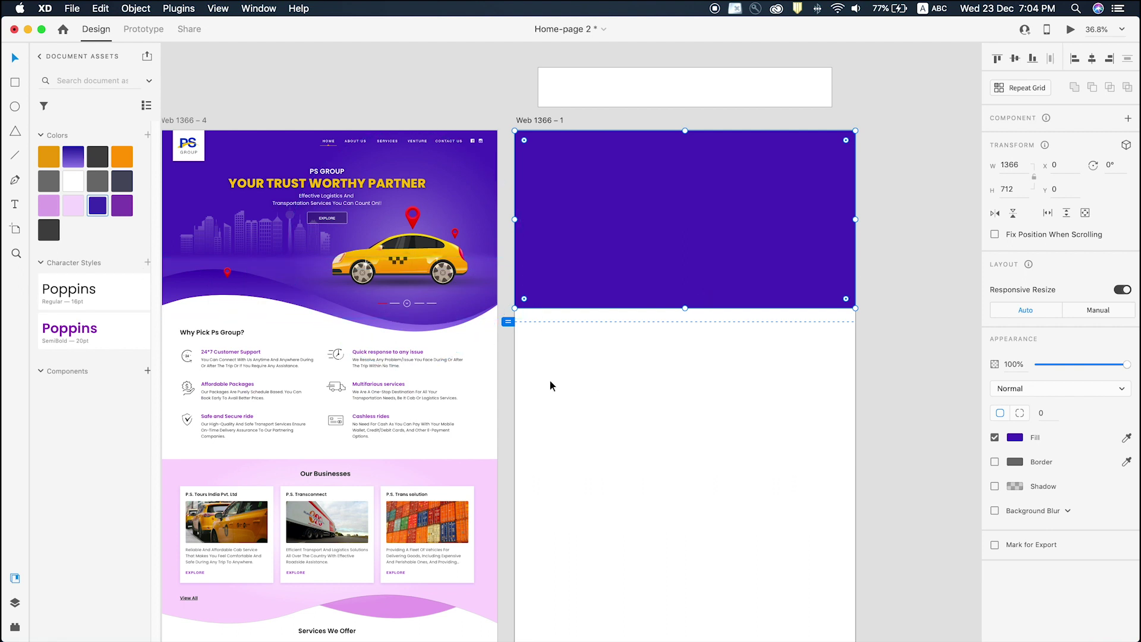
pyautogui.click(898, 240)
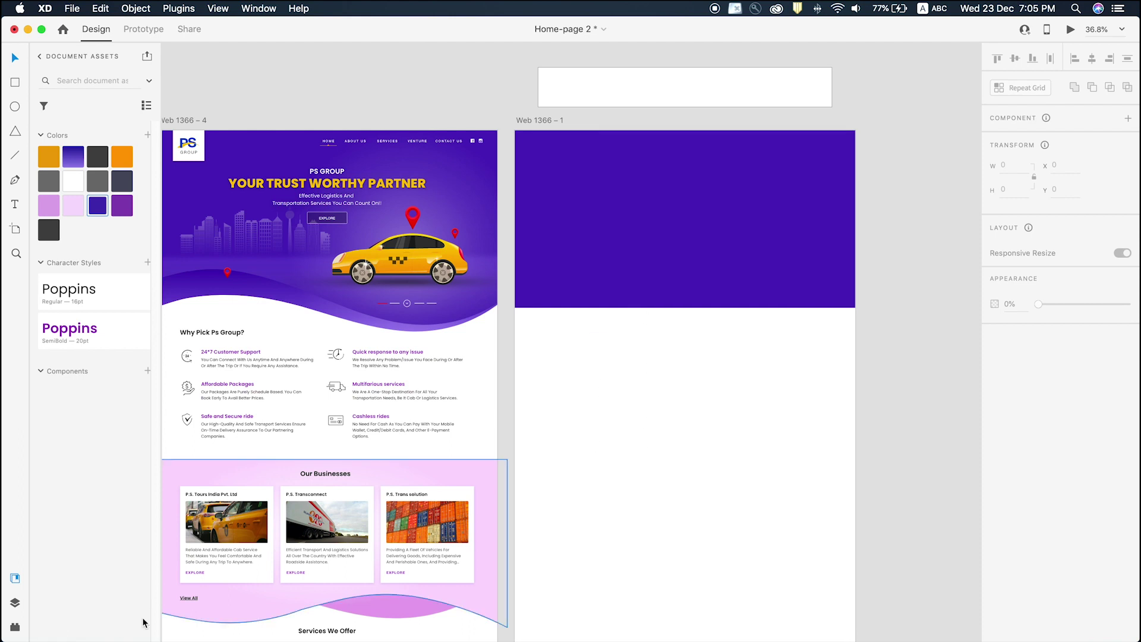
# Switch to the file browser, preview 1127.eps in the Assets folder and open it in Adobe Illustrator 2021.
pyautogui.hotkey('ctrl', 'Left')
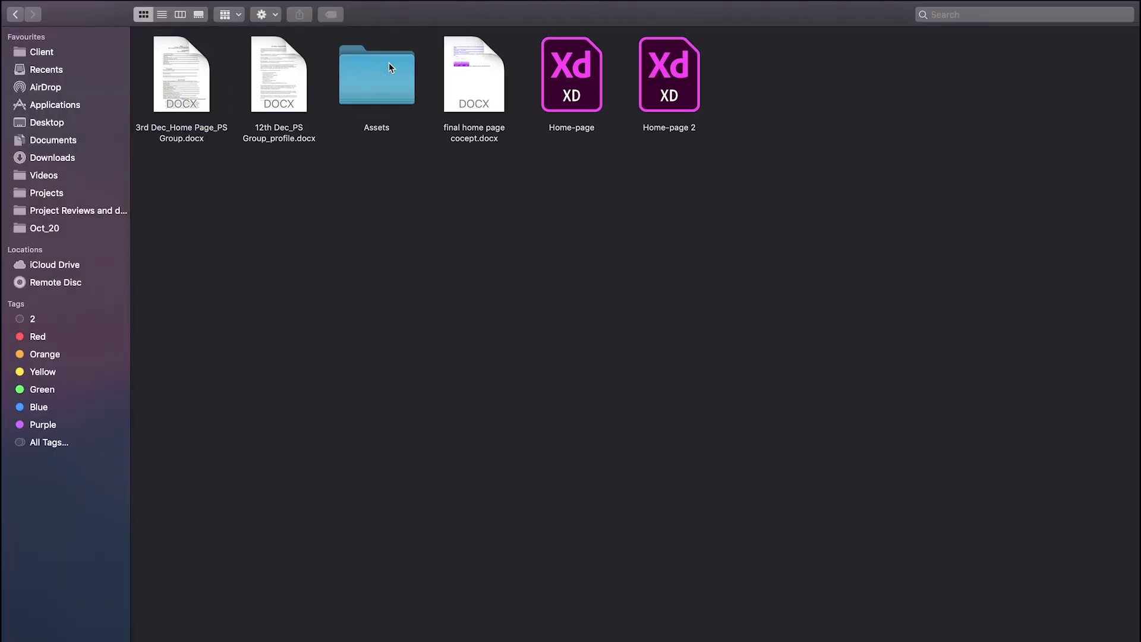
pyautogui.doubleClick(389, 63)
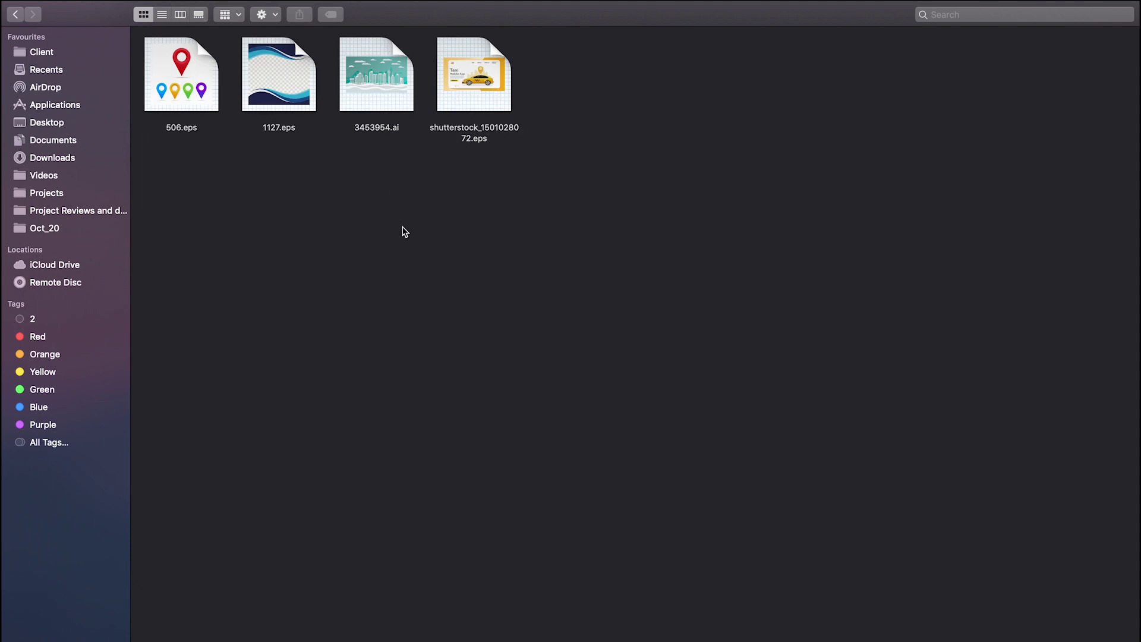
pyautogui.click(278, 85)
pyautogui.press('space')
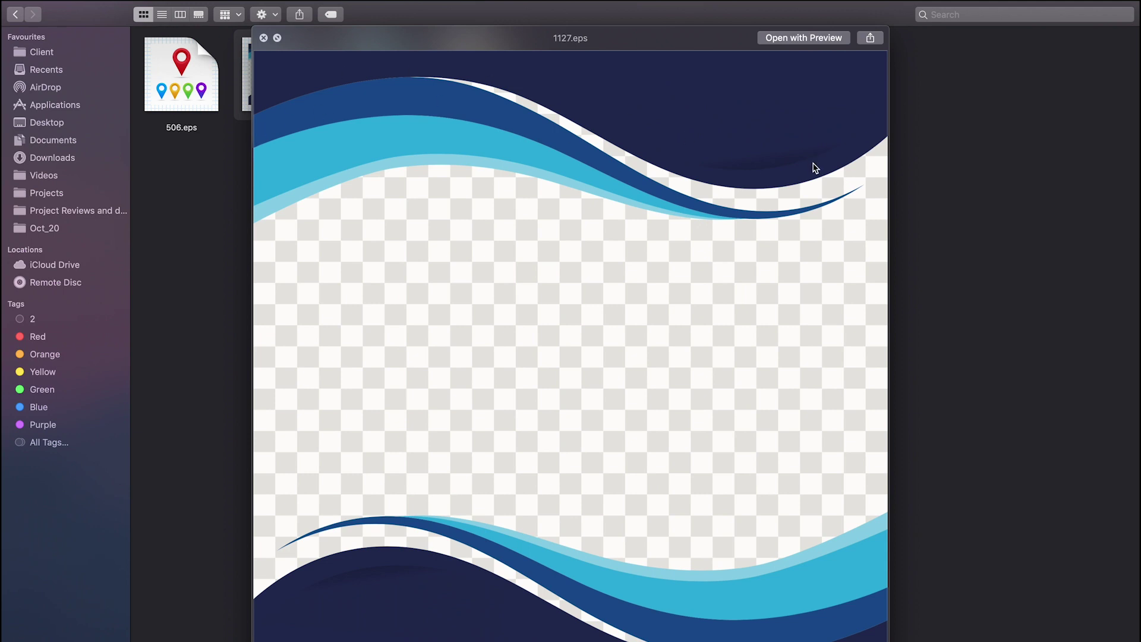
pyautogui.press('space')
pyautogui.rightClick(286, 73)
pyautogui.moveTo(331, 99)
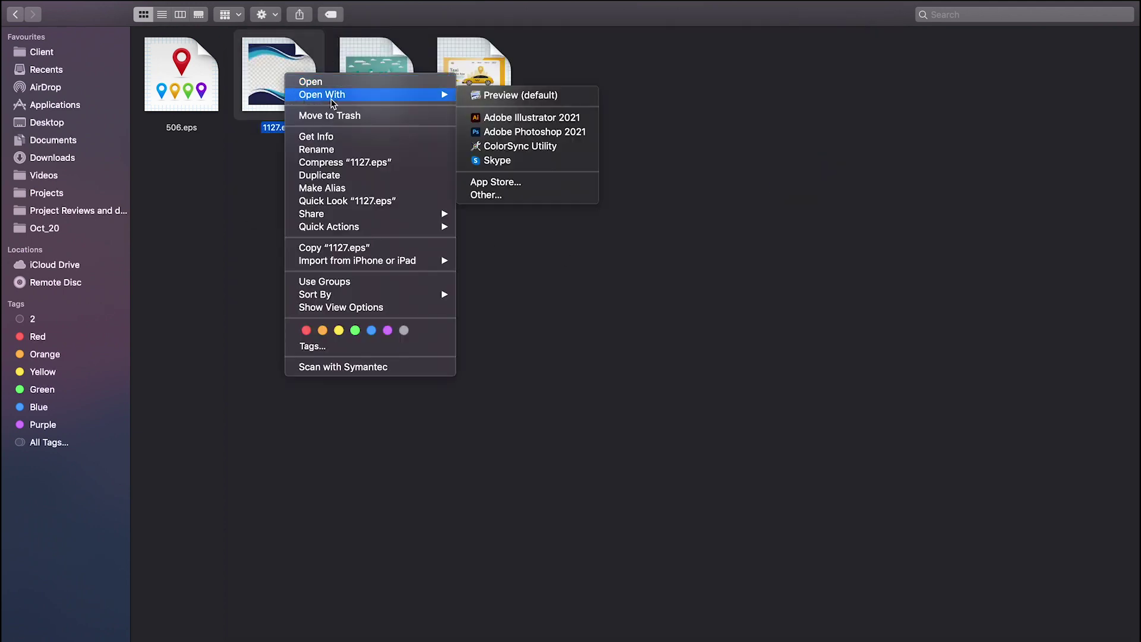
pyautogui.click(546, 121)
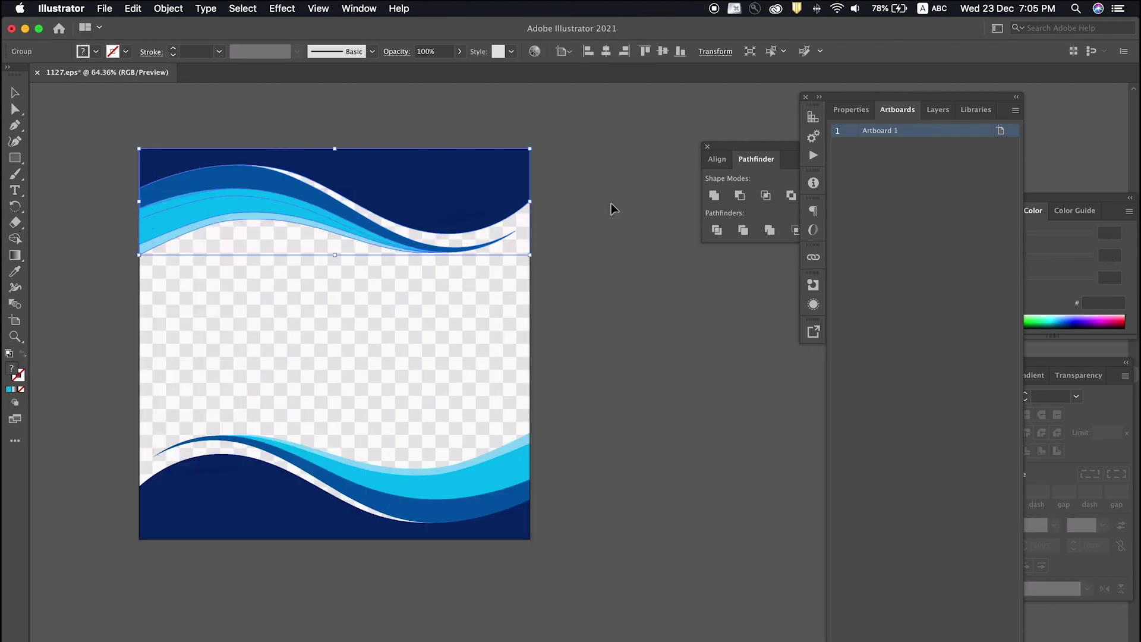
# Ungroup the upper wave artwork and isolate its dark navy wave path for copying.
pyautogui.click(612, 206)
pyautogui.press('z')
pyautogui.press('v')
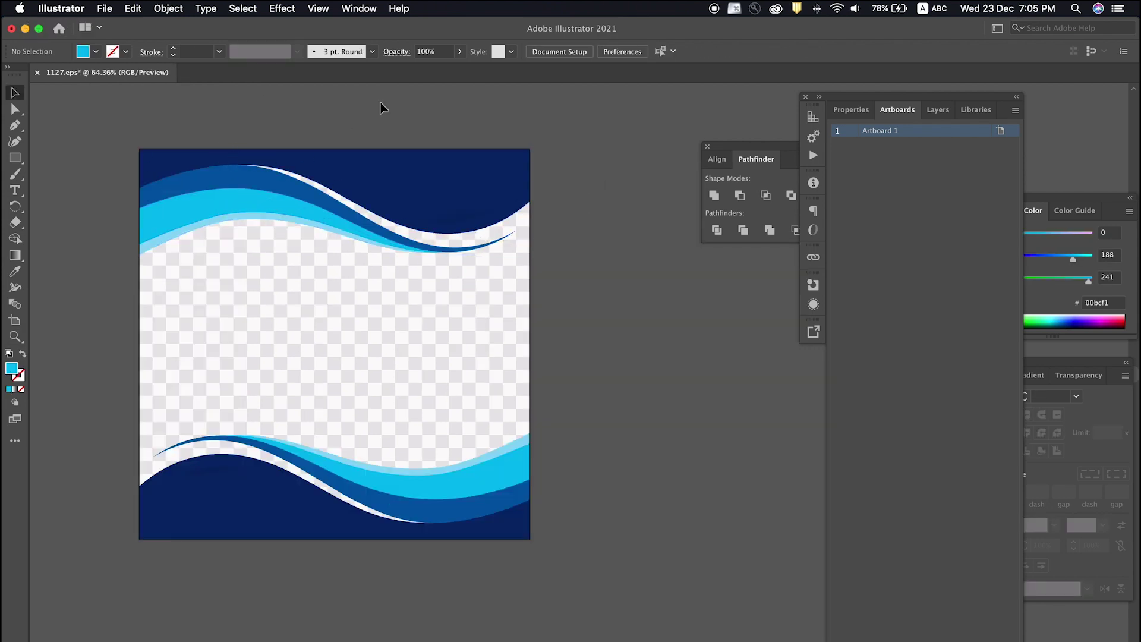
pyautogui.moveTo(376, 179); pyautogui.dragTo(503, 217)
pyautogui.press('super+z')
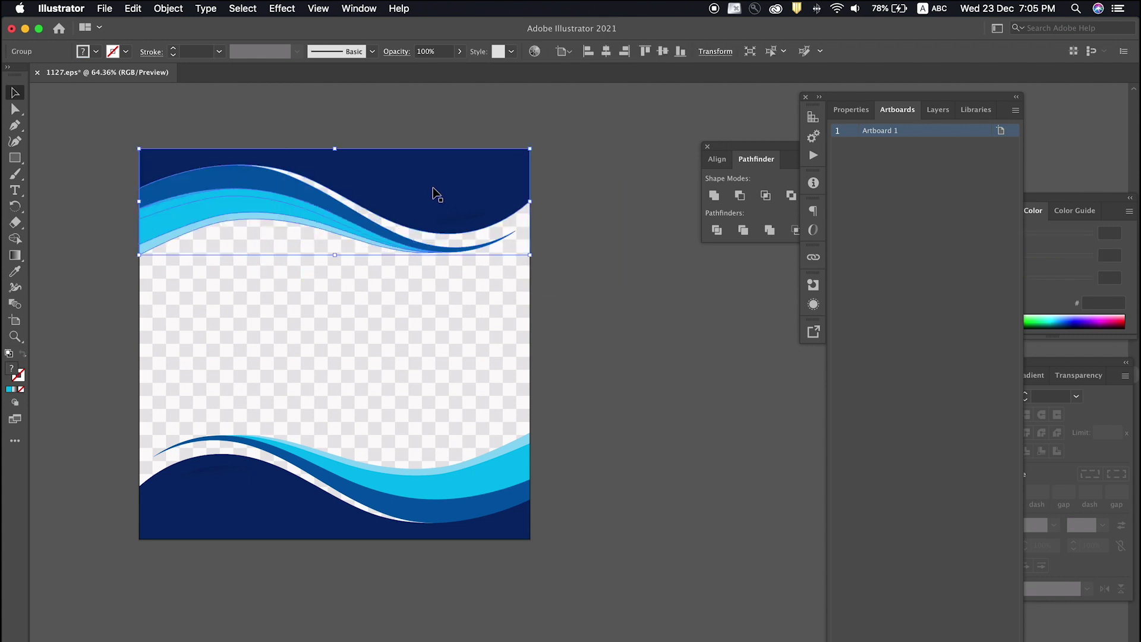
pyautogui.rightClick(401, 174)
pyautogui.click(438, 308)
pyautogui.click(327, 165)
pyautogui.moveTo(327, 165); pyautogui.dragTo(413, 186)
pyautogui.press('super+z')
pyautogui.press('a')
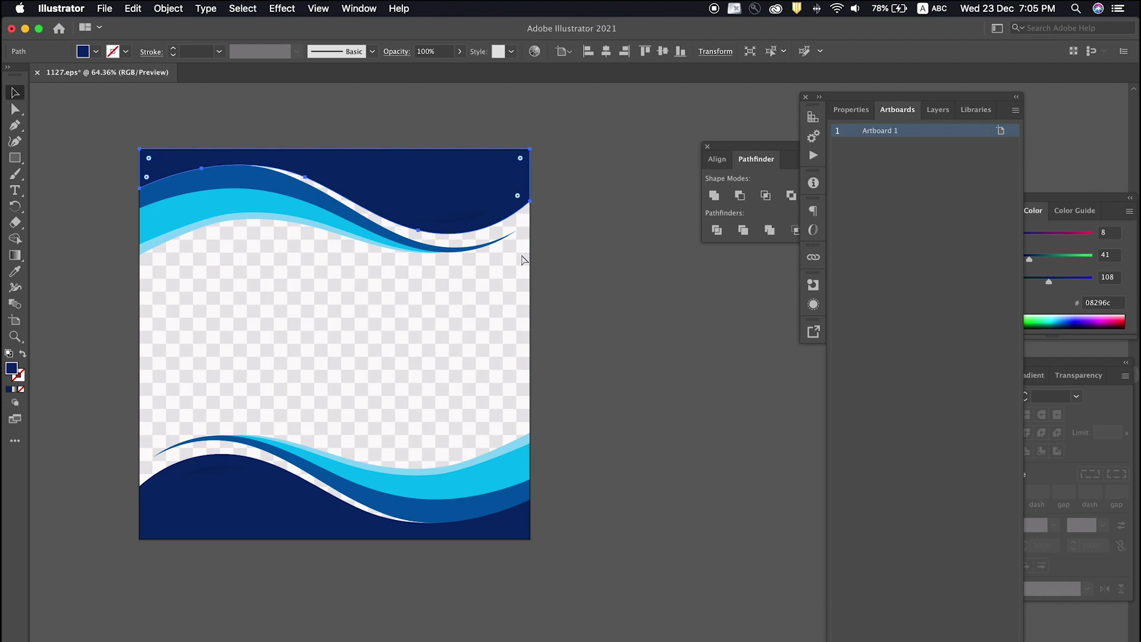
# Switch to Adobe XD, paste the navy wave below the banner and scale it to about 1389 × 303.
pyautogui.press('super+Tab')
pyautogui.press('super+v')
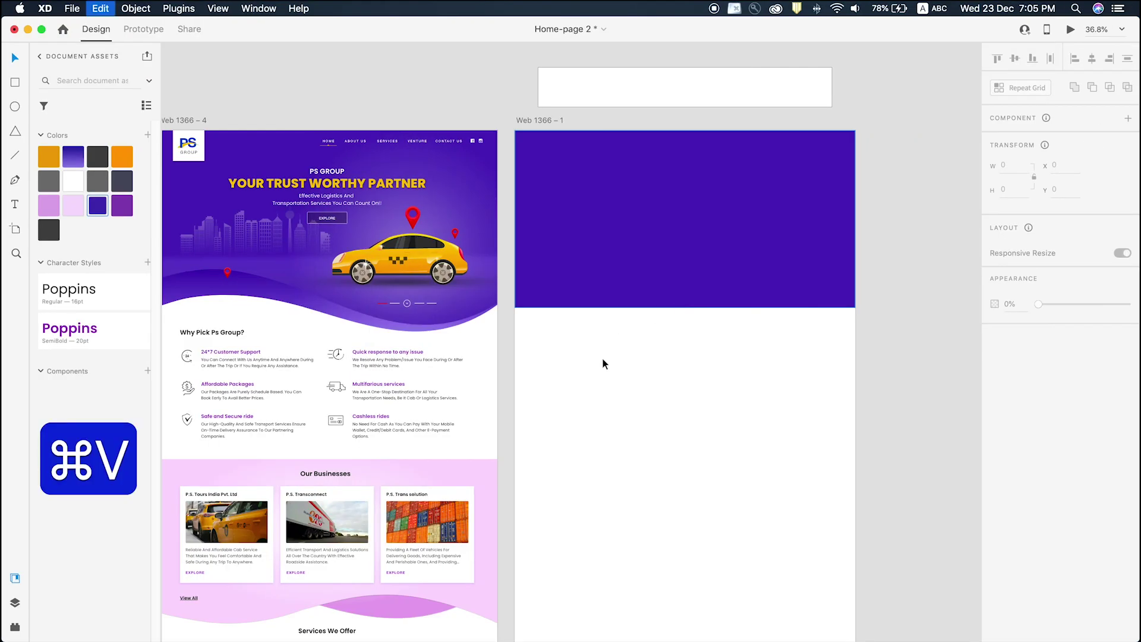
pyautogui.moveTo(634, 357); pyautogui.dragTo(886, 400)
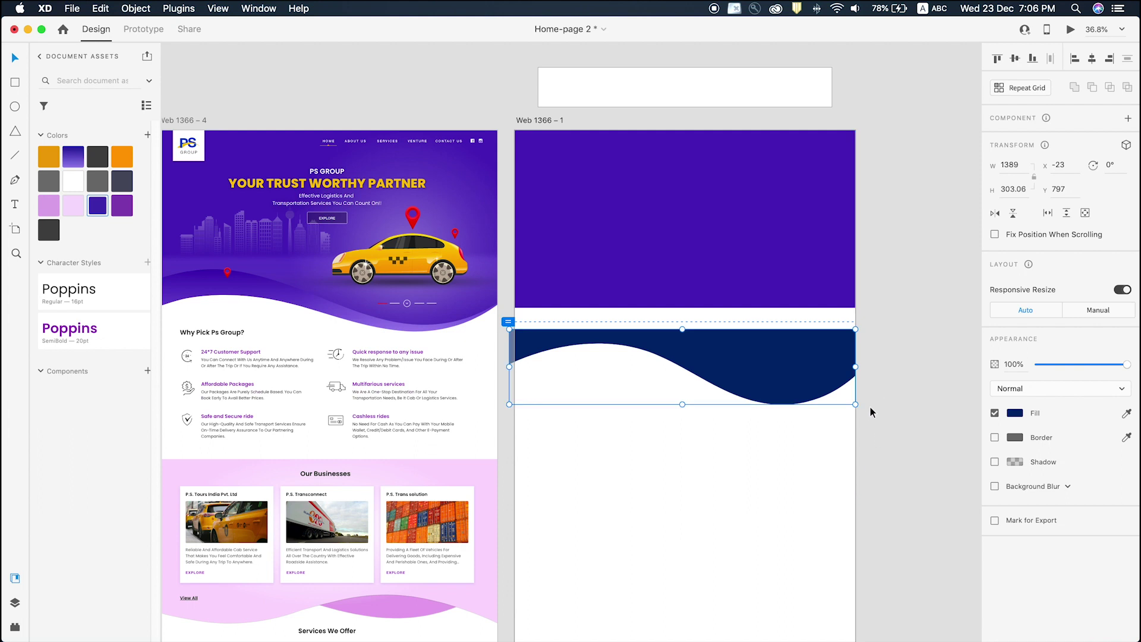
pyautogui.press('super+z')
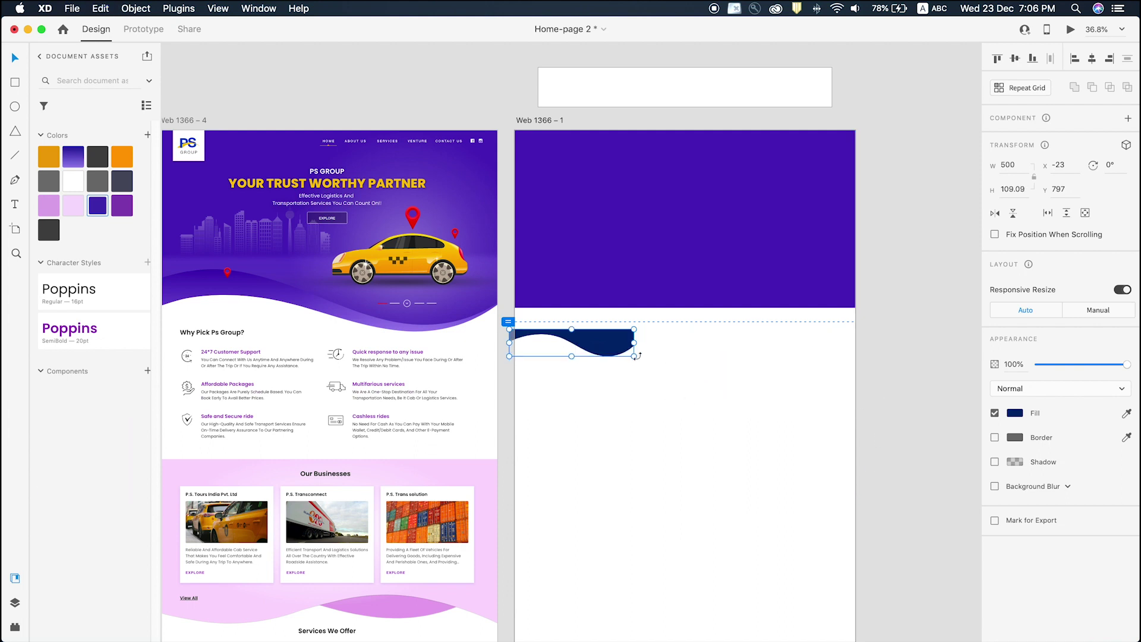
pyautogui.click(634, 357)
pyautogui.moveTo(634, 357); pyautogui.dragTo(857, 470)
pyautogui.click(902, 365)
# Try reshaping the navy wave by moving the anchor point at its trough slightly upward.
pyautogui.click(802, 358)
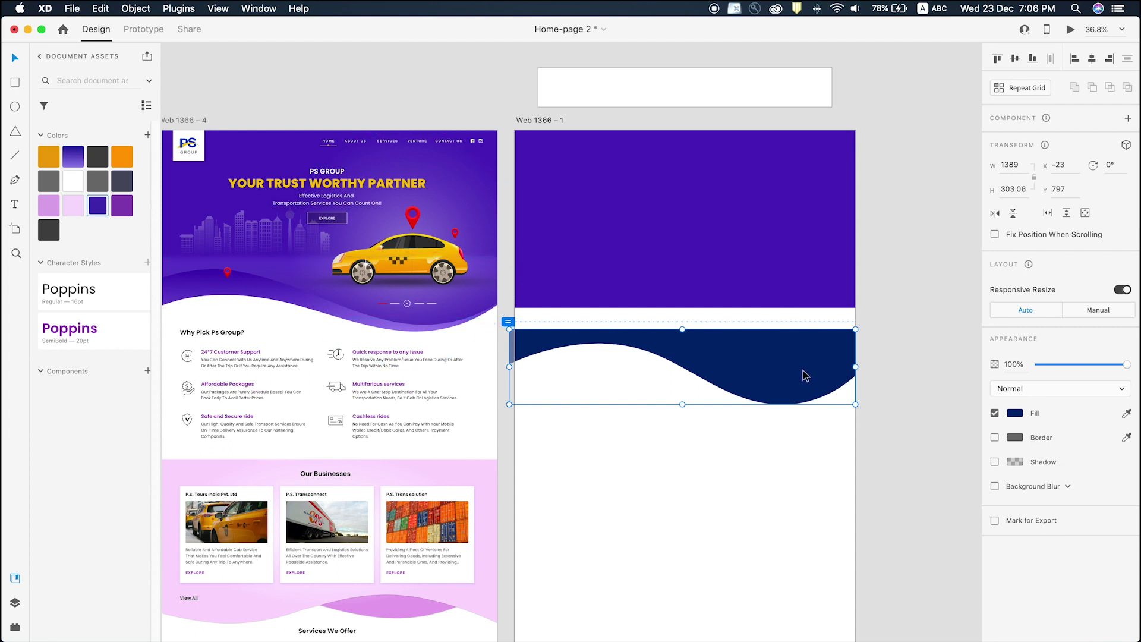
pyautogui.doubleClick(770, 369)
pyautogui.moveTo(759, 404); pyautogui.dragTo(755, 395)
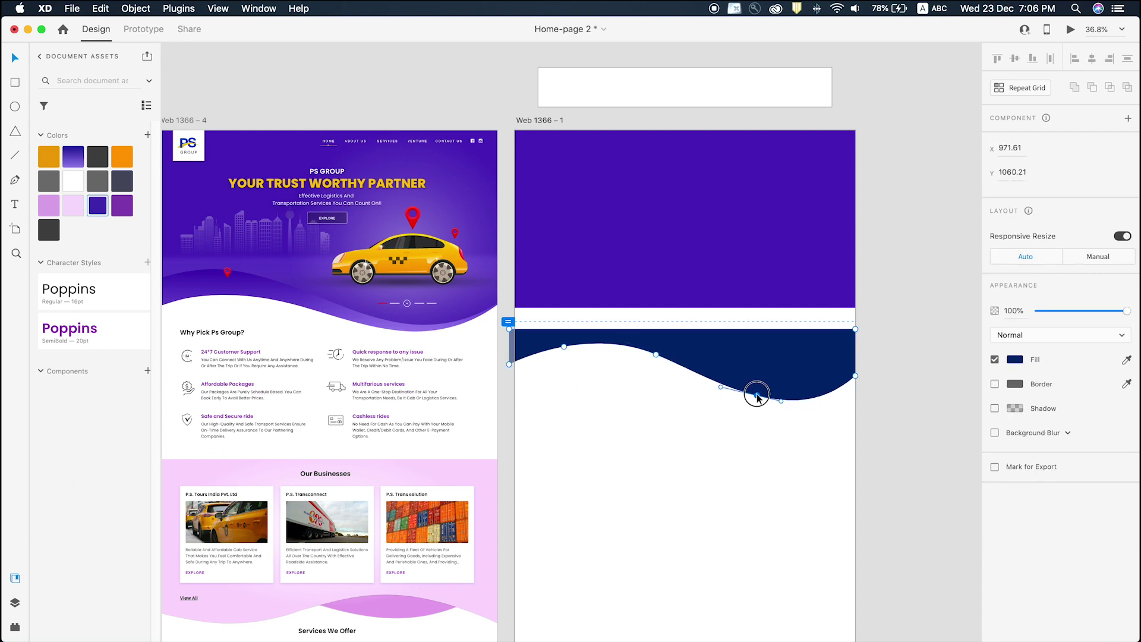
pyautogui.press('super+z')
pyautogui.press('v')
pyautogui.click(750, 382)
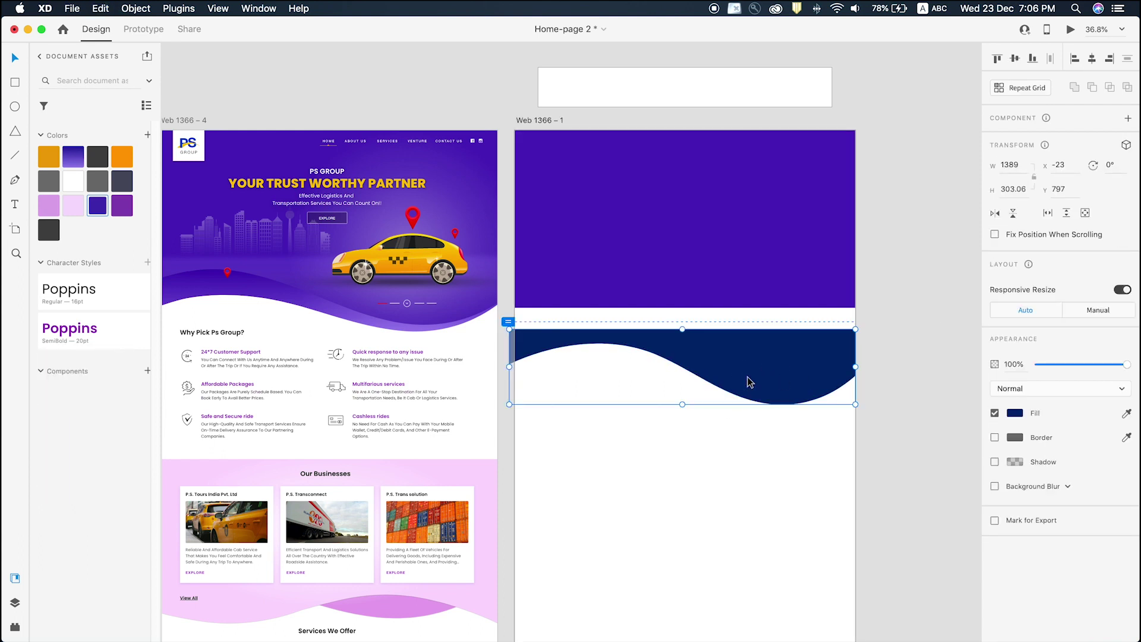
# Stretch the navy wave over the banner by raising its two upper anchor points, and delete the wave shape.
pyautogui.doubleClick(510, 334)
pyautogui.click(509, 329)
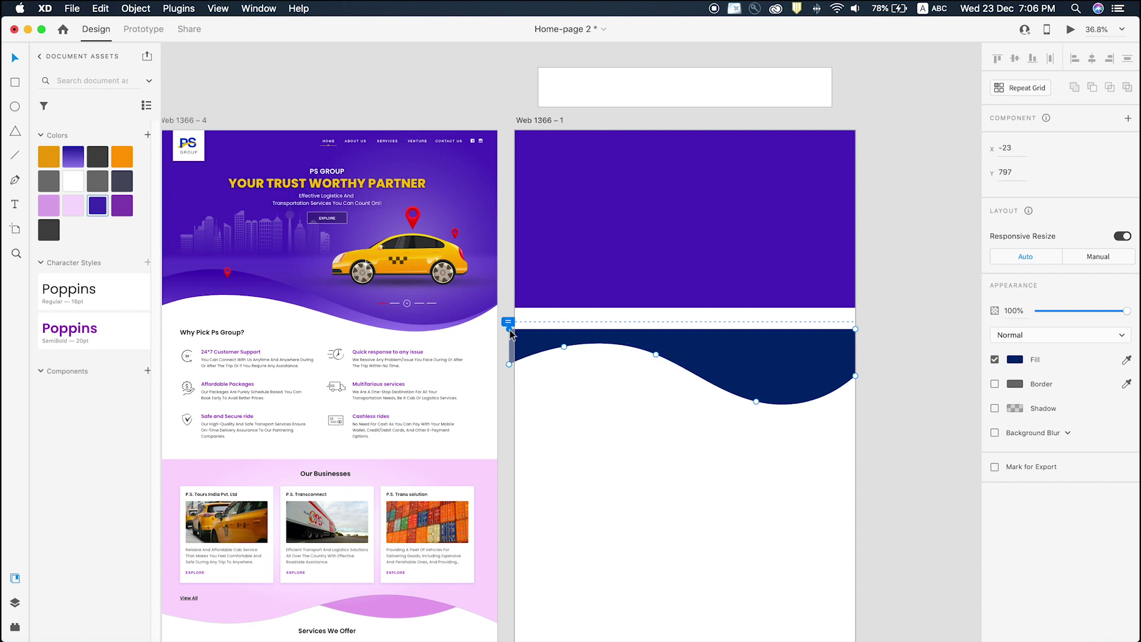
pyautogui.keyDown('shift'); pyautogui.click(855, 329); pyautogui.keyUp('shift')
pyautogui.moveTo(855, 329); pyautogui.dragTo(860, 136)
pyautogui.press('v')
pyautogui.click(889, 219)
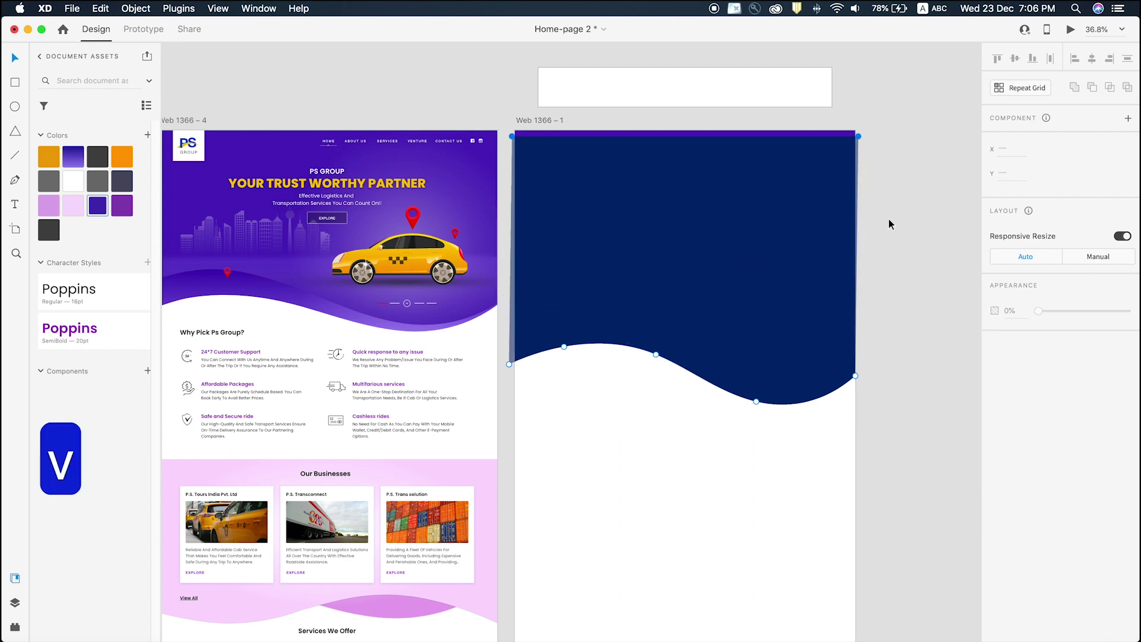
pyautogui.press('super+z')
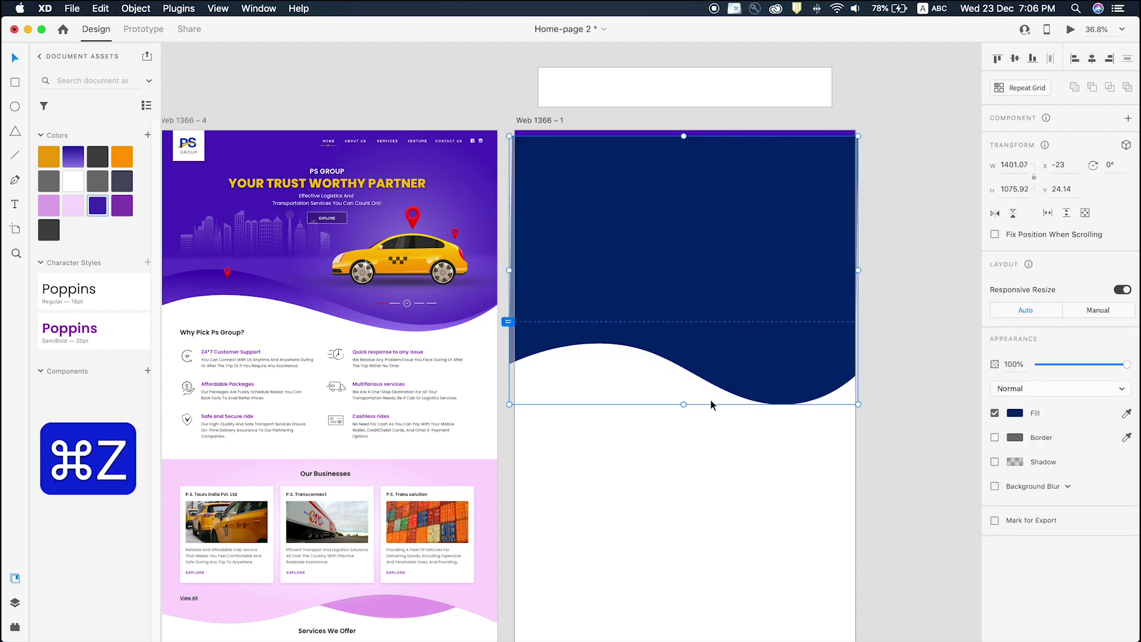
pyautogui.press('BackSpace')
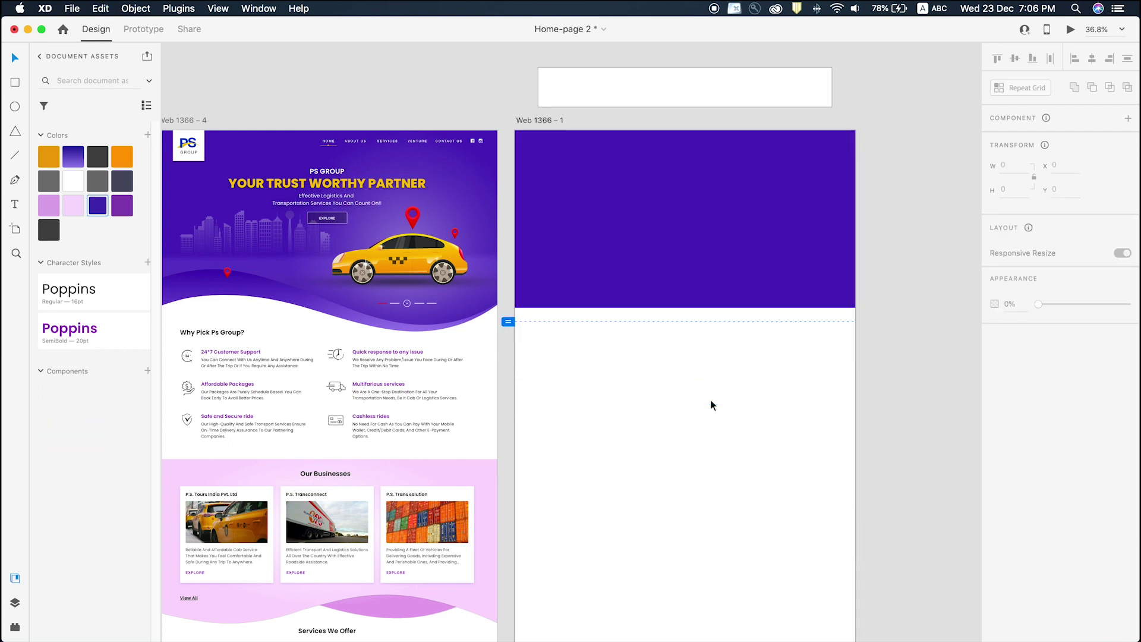
# Edit the purple banner's path, adding an anchor near the middle of its lower edge and raising it to about Y 628.
pyautogui.scroll(2, 706, 326)
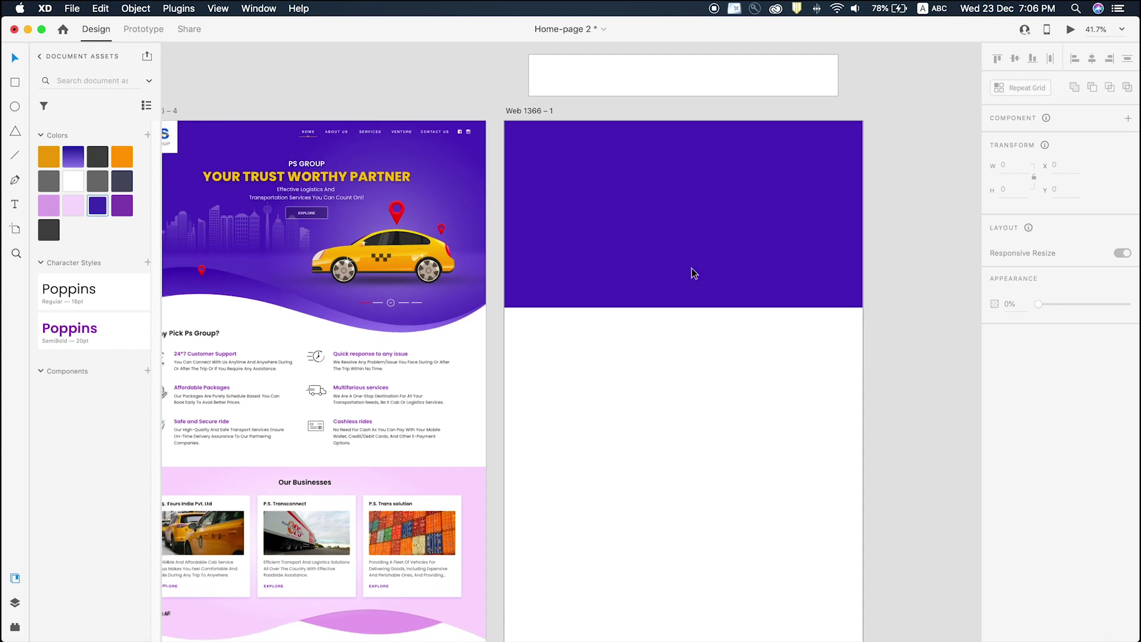
pyautogui.click(661, 221)
pyautogui.scroll(3, 668, 226)
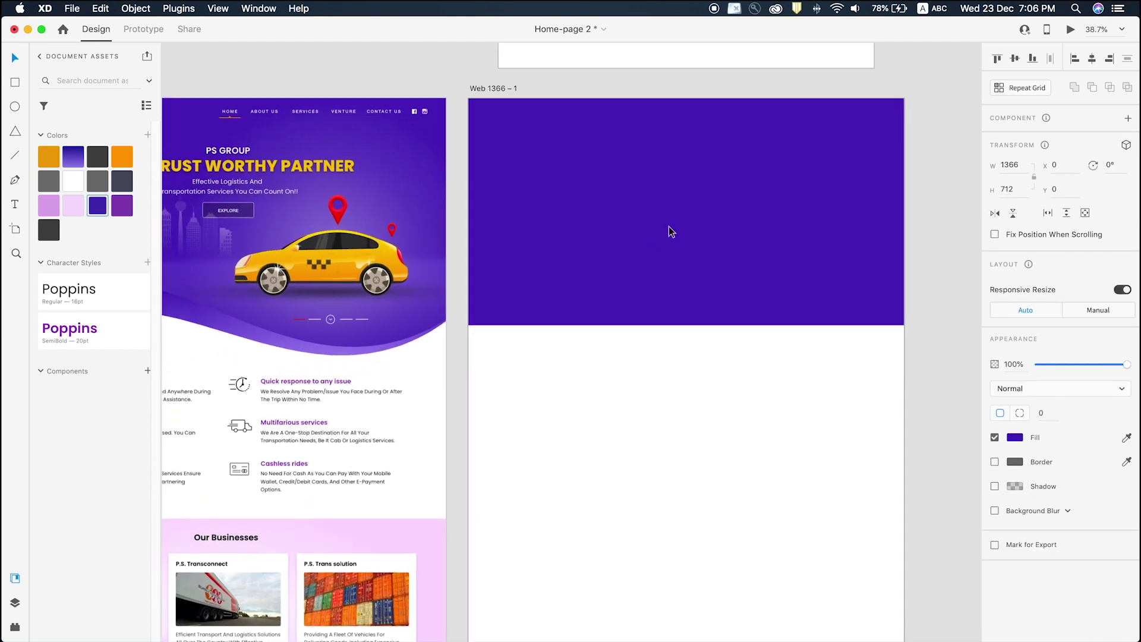
pyautogui.hscroll(2, 676, 226)
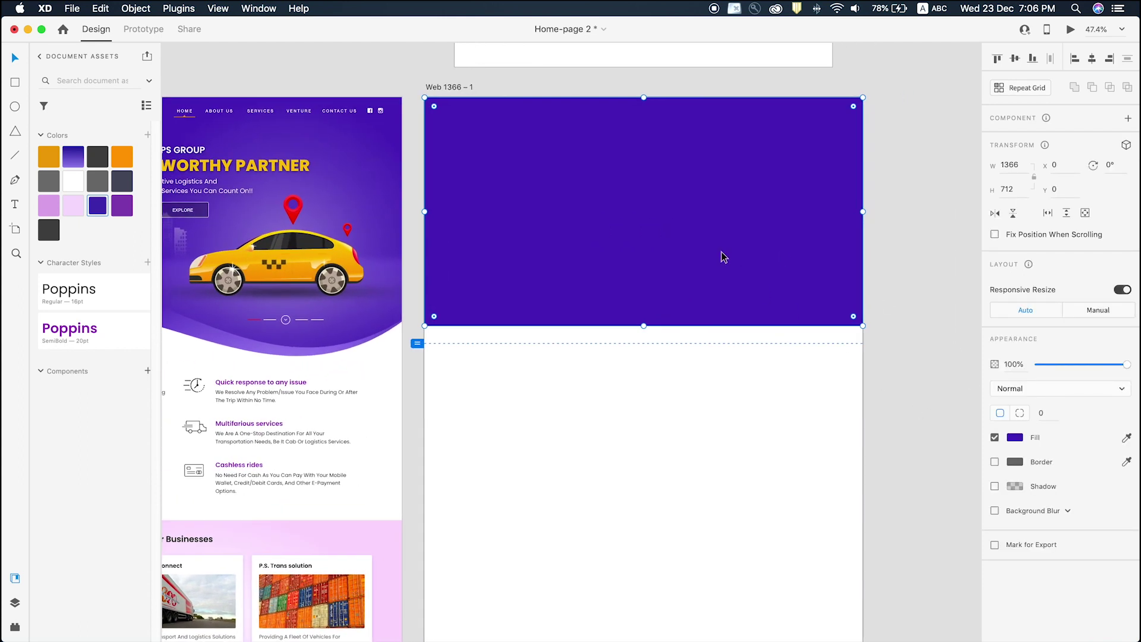
pyautogui.doubleClick(650, 222)
pyautogui.click(636, 402)
pyautogui.doubleClick(644, 214)
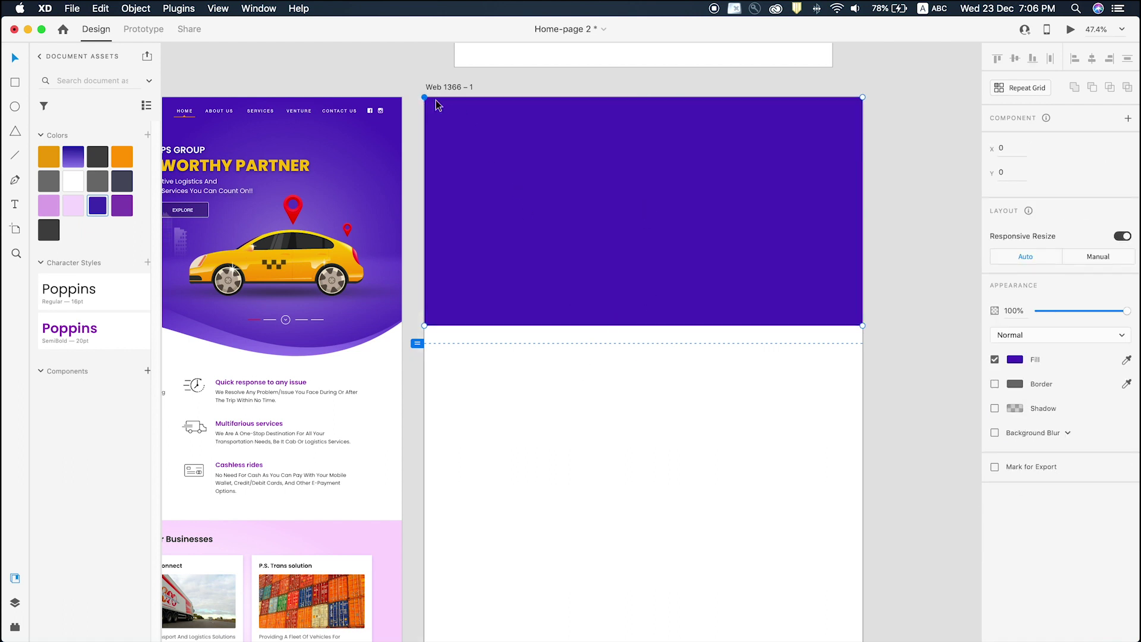
pyautogui.scroll(5, 432, 98)
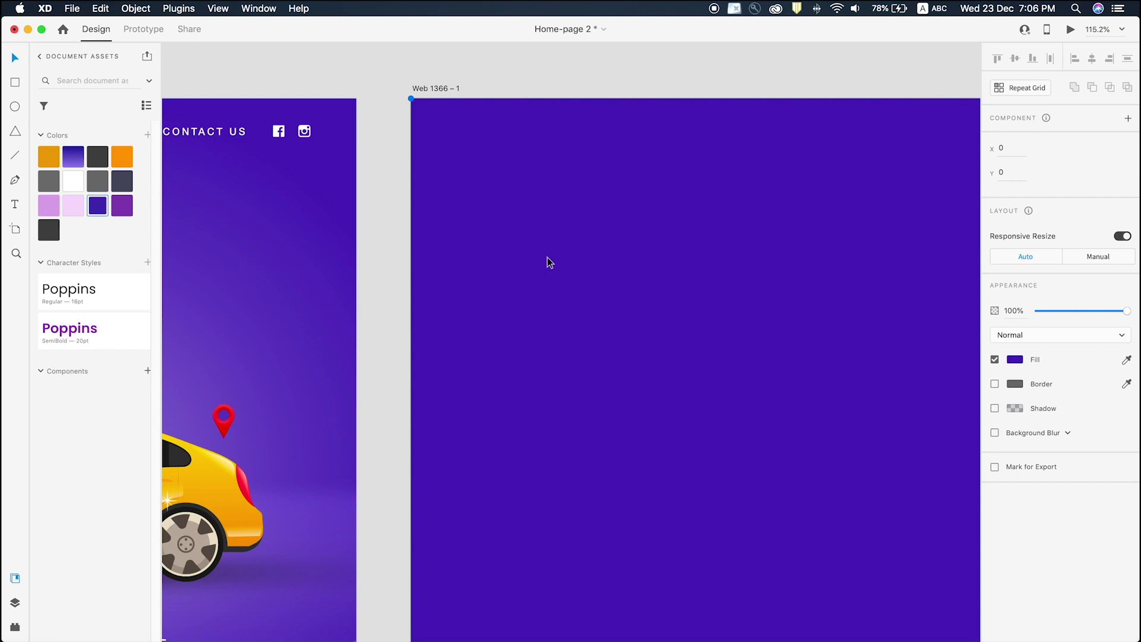
pyautogui.scroll(-5, 547, 260)
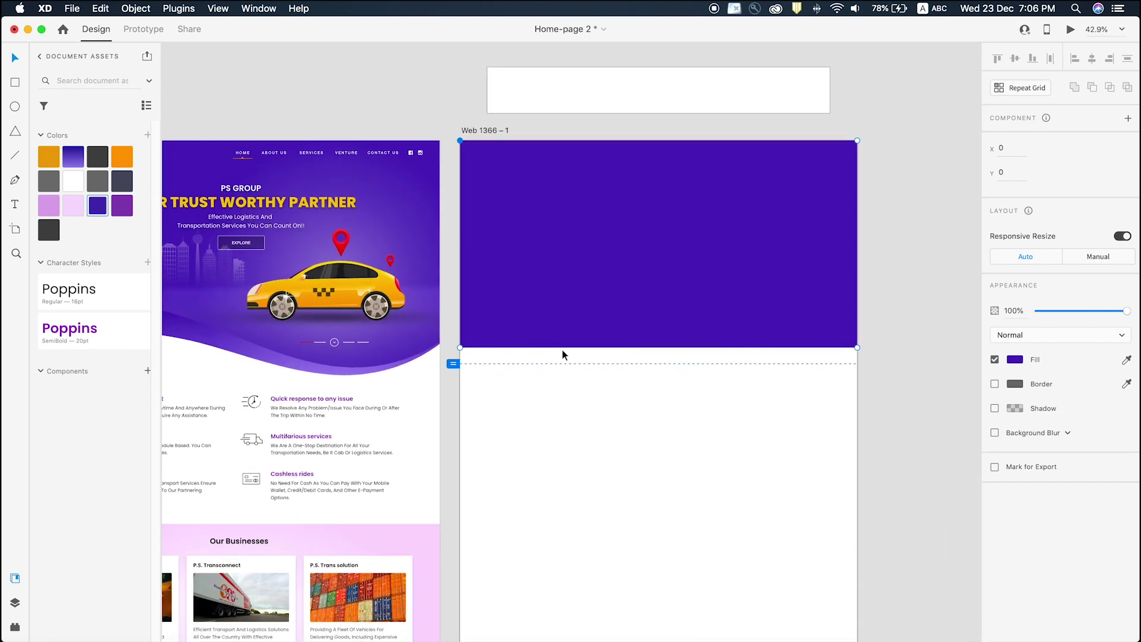
pyautogui.press('super+z')
pyautogui.moveTo(657, 347); pyautogui.dragTo(657, 326)
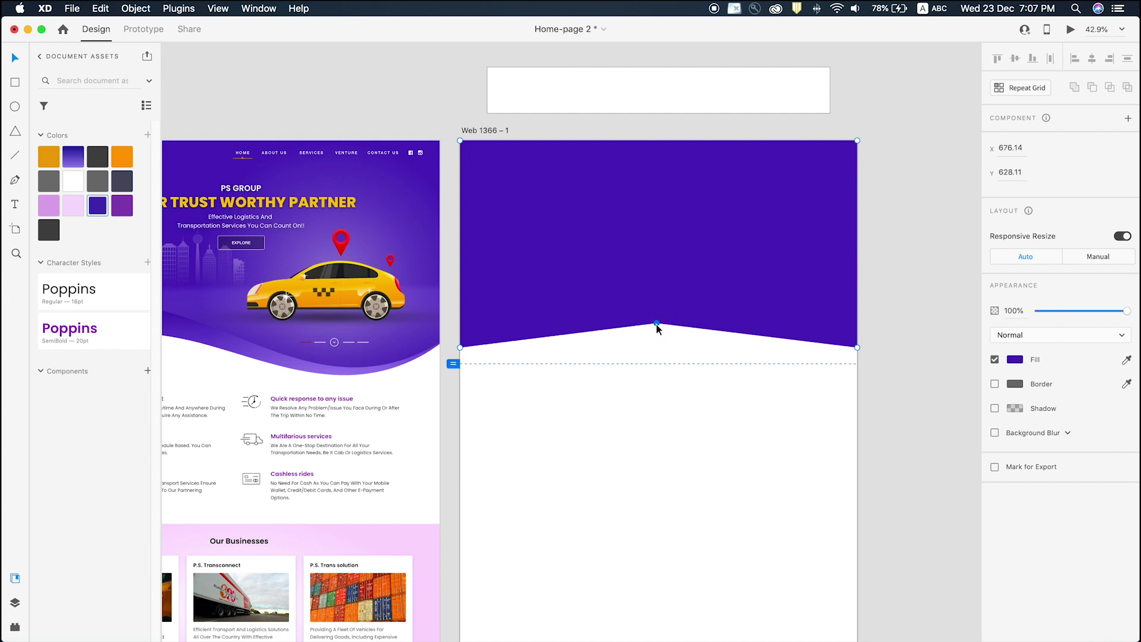
# Convert the banner's middle anchor to a smooth point and angle its handles to form a wave along the lower edge.
pyautogui.doubleClick(656, 324)
pyautogui.moveTo(755, 324); pyautogui.dragTo(790, 371)
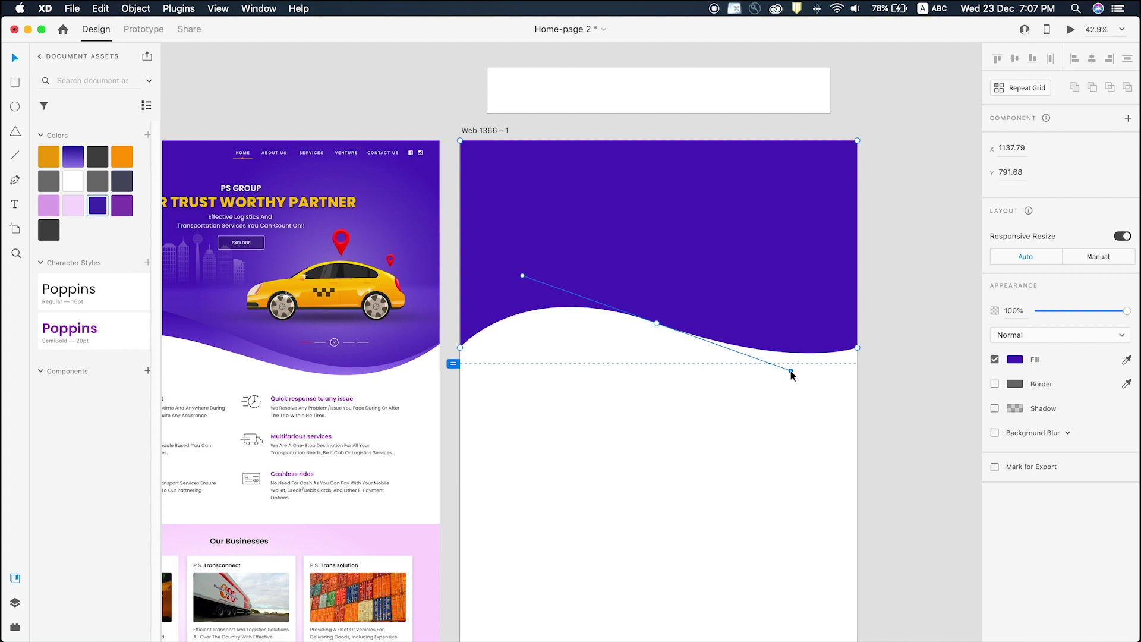
pyautogui.press('v')
pyautogui.scroll(-3, 885, 321)
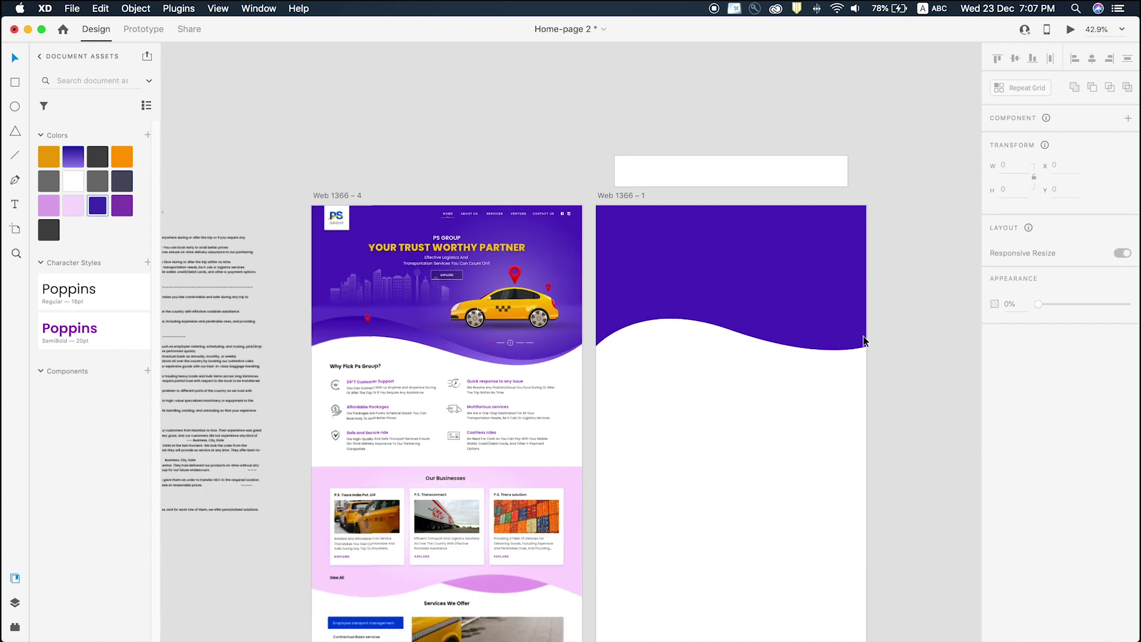
# Raise the banner's lower-right corner anchor to about Y 663 and steepen the middle anchor's handles to deepen the wave.
pyautogui.scroll(3, 820, 336)
pyautogui.doubleClick(750, 288)
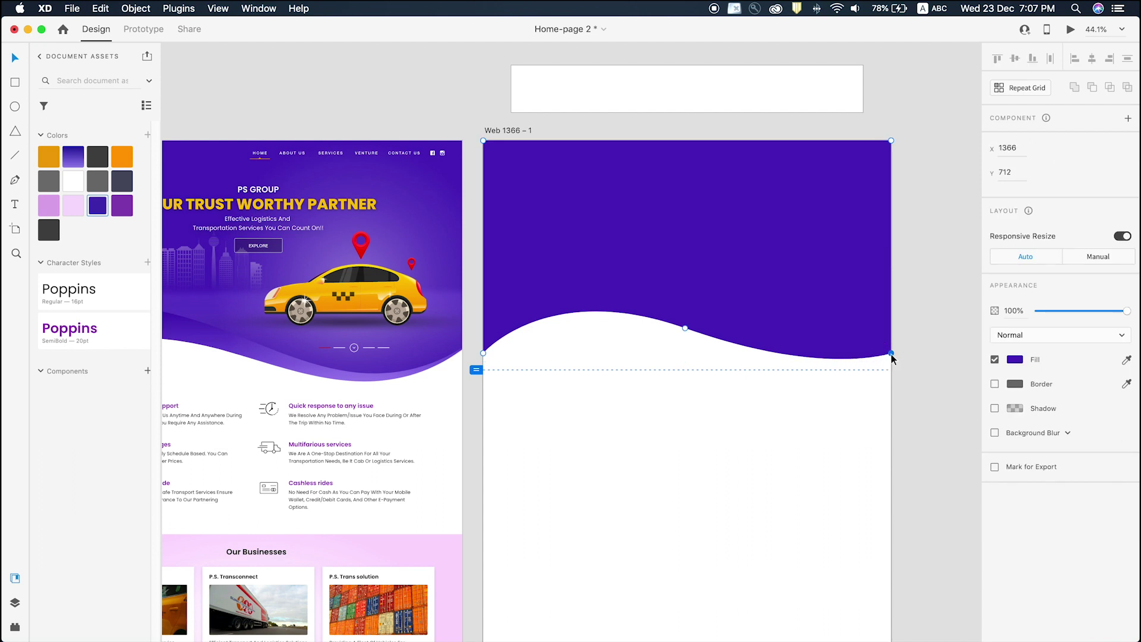
pyautogui.moveTo(892, 357); pyautogui.dragTo(891, 339)
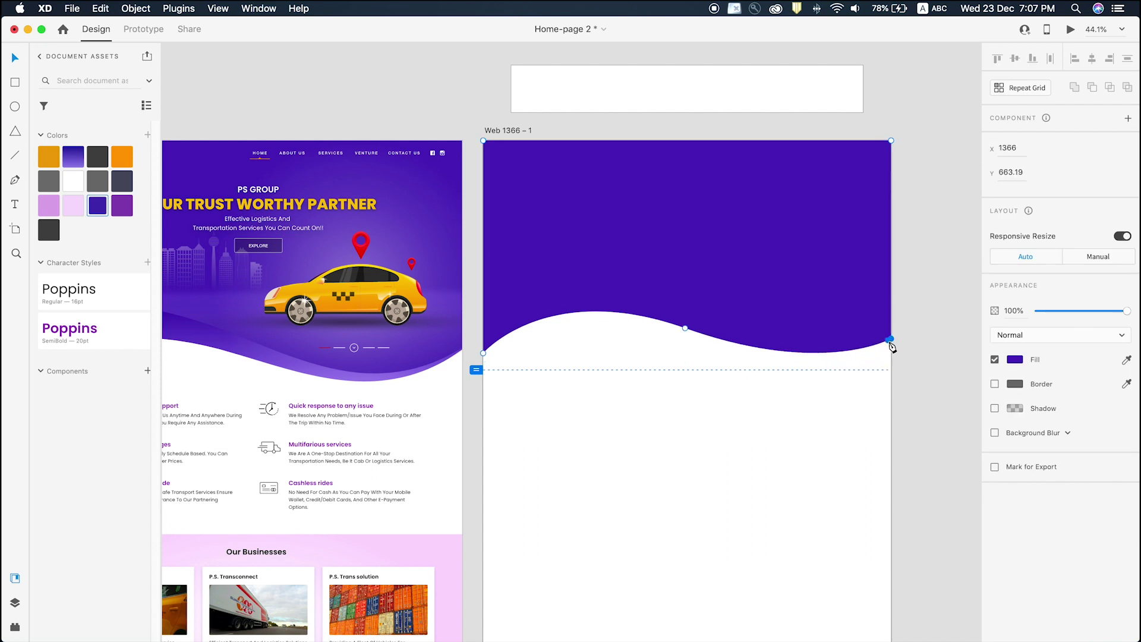
pyautogui.click(685, 327)
pyautogui.moveTo(824, 377); pyautogui.dragTo(807, 402)
pyautogui.press('Escape')
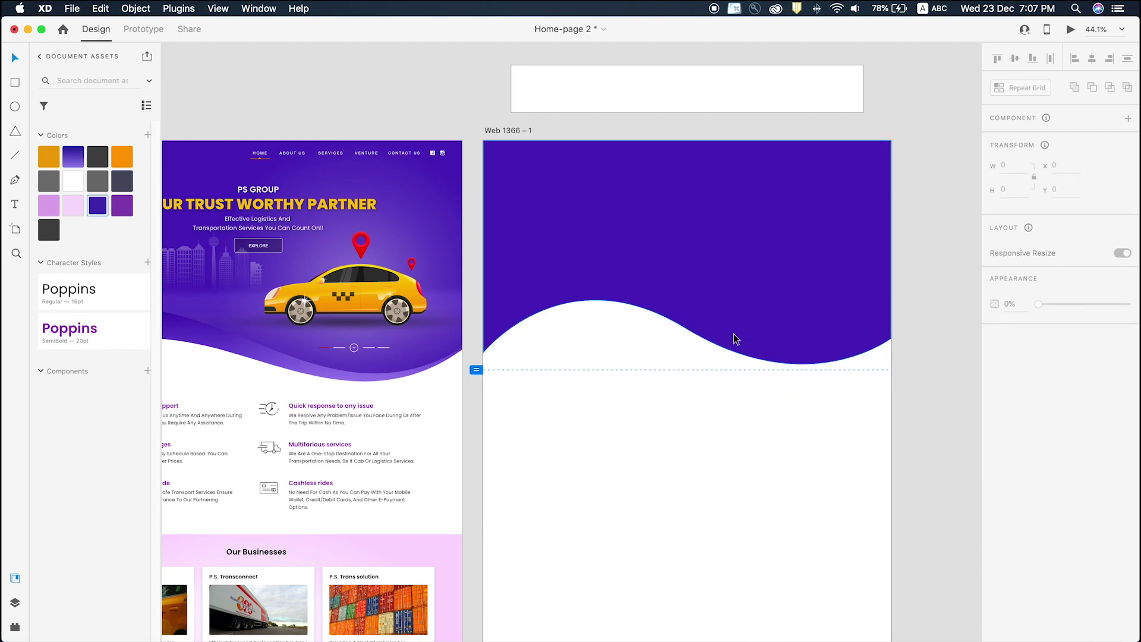
# Duplicate the wavy banner shape straight down the artboard to about Y 934.
pyautogui.scroll(-3, 747, 356)
pyautogui.moveTo(682, 298); pyautogui.dragTo(644, 245)
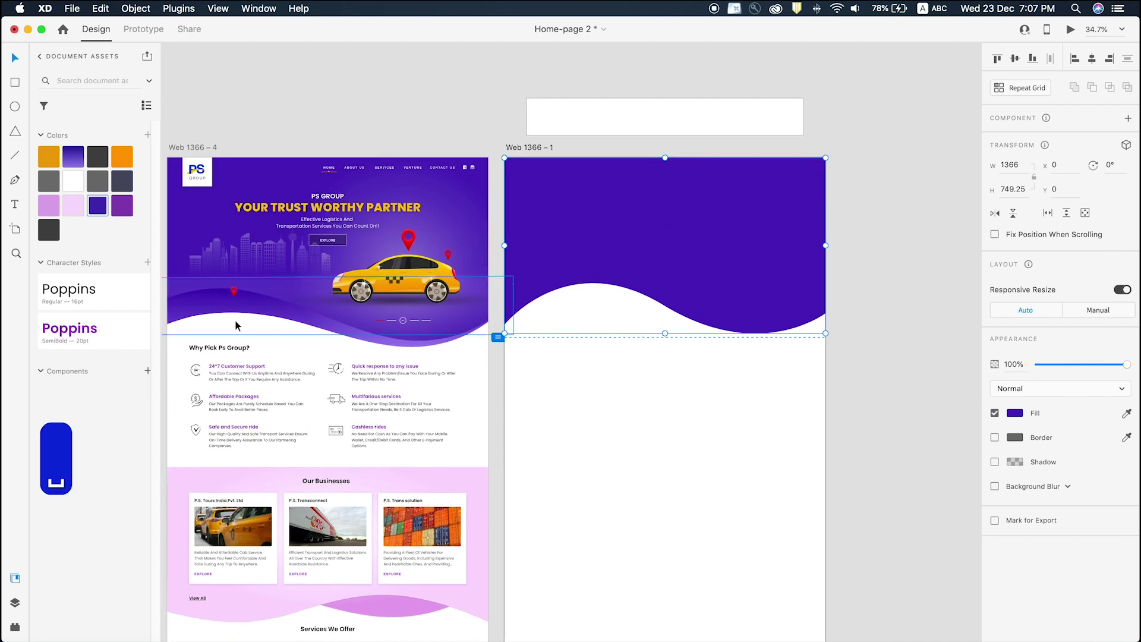
pyautogui.click(647, 440)
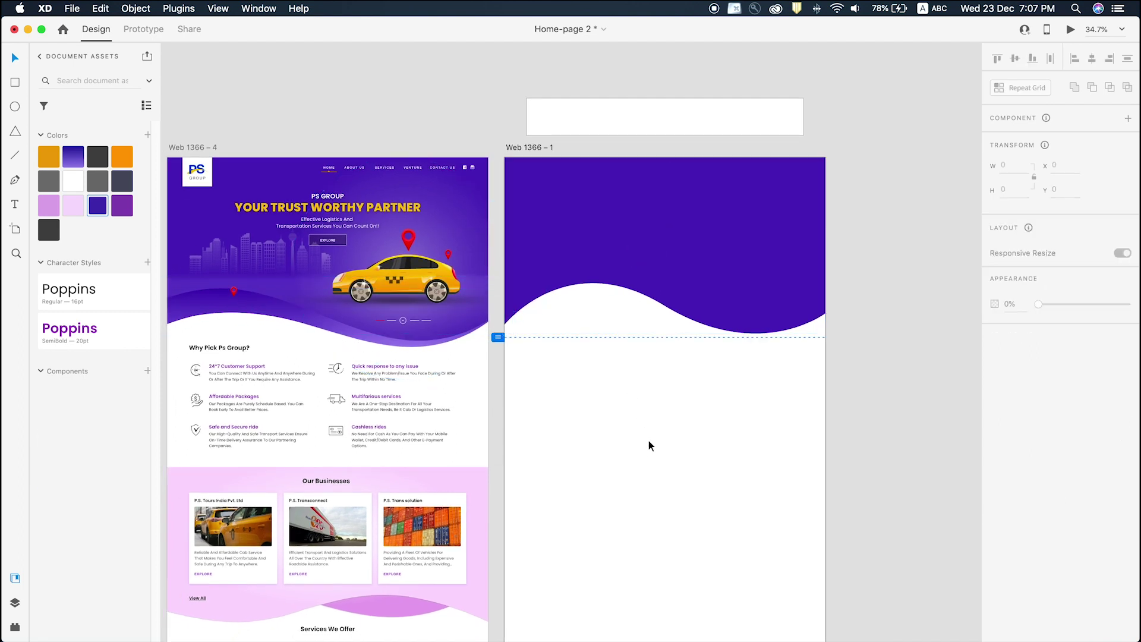
pyautogui.click(657, 290)
pyautogui.moveTo(664, 279); pyautogui.dragTo(669, 479)
pyautogui.click(740, 469)
pyautogui.scroll(-3, 722, 469)
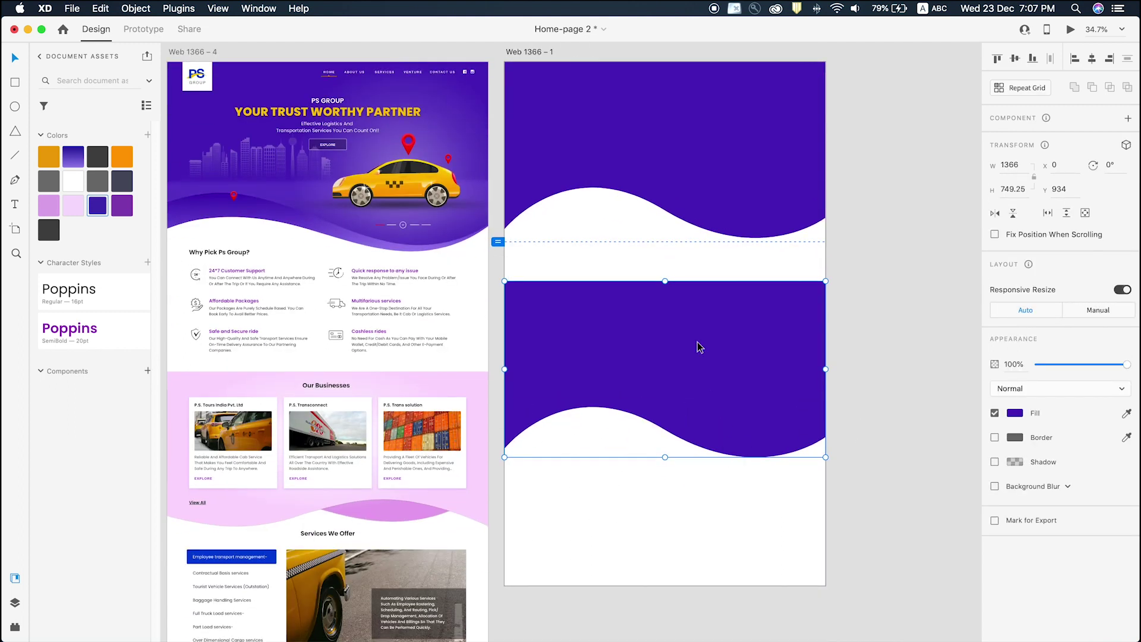
# Duplicate the lower wavy shape slightly upward to Y 866 and fill the copy with light purple #8D81BF.
pyautogui.scroll(3, 699, 347)
pyautogui.moveTo(673, 369)
pyautogui.mouseDown()
pyautogui.moveTo(669, 397)
pyautogui.moveTo(669, 376)
pyautogui.mouseUp()
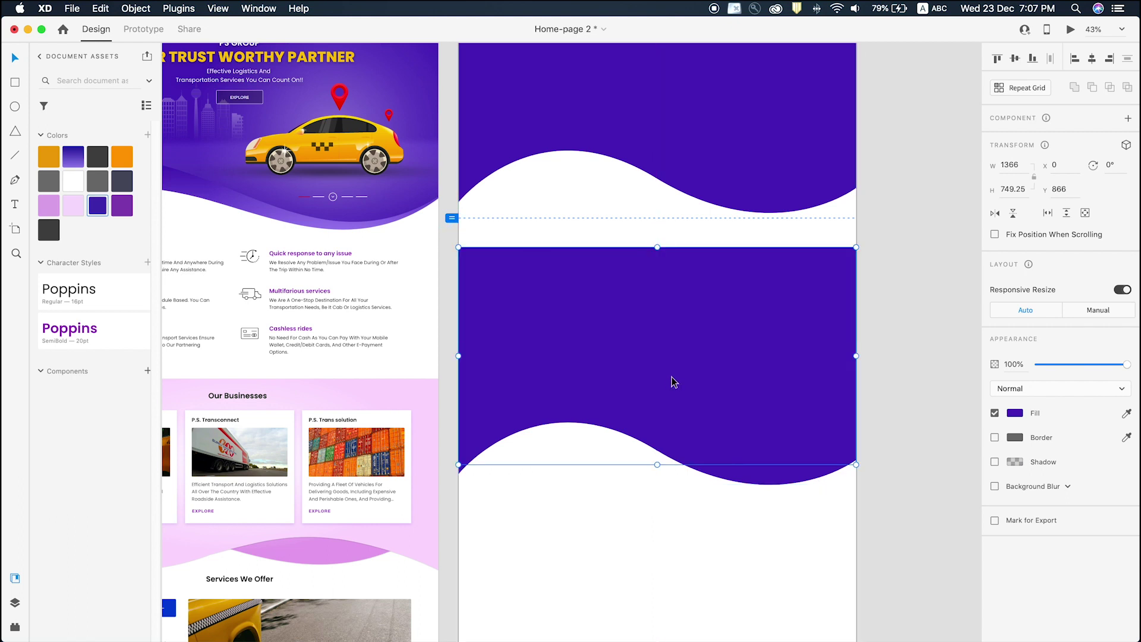
pyautogui.click(1015, 413)
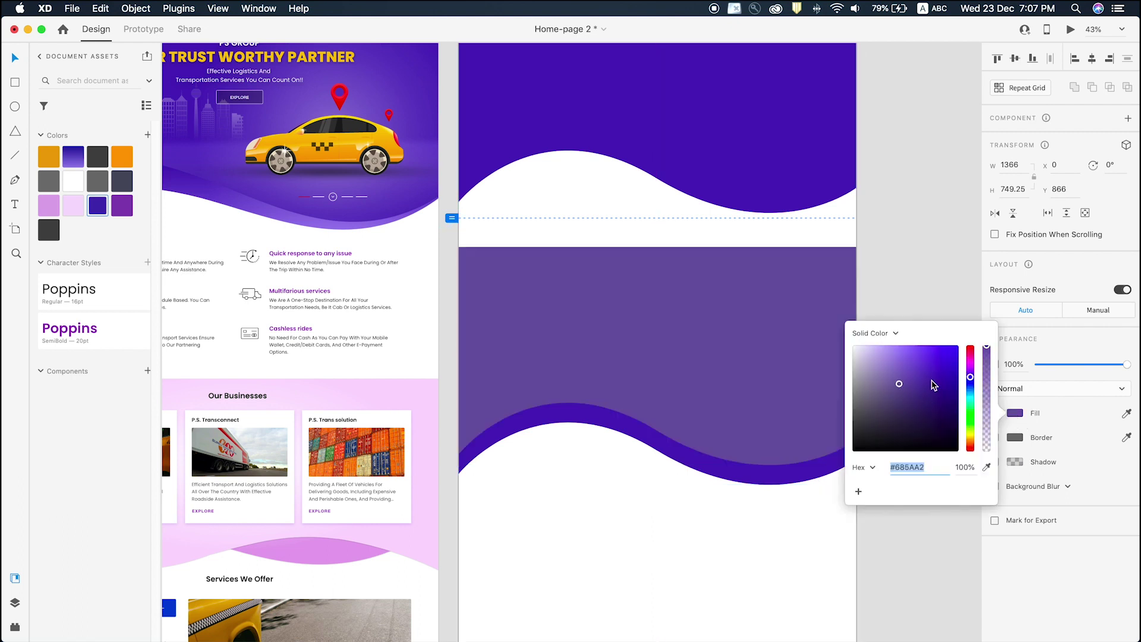
pyautogui.moveTo(930, 377); pyautogui.dragTo(888, 373)
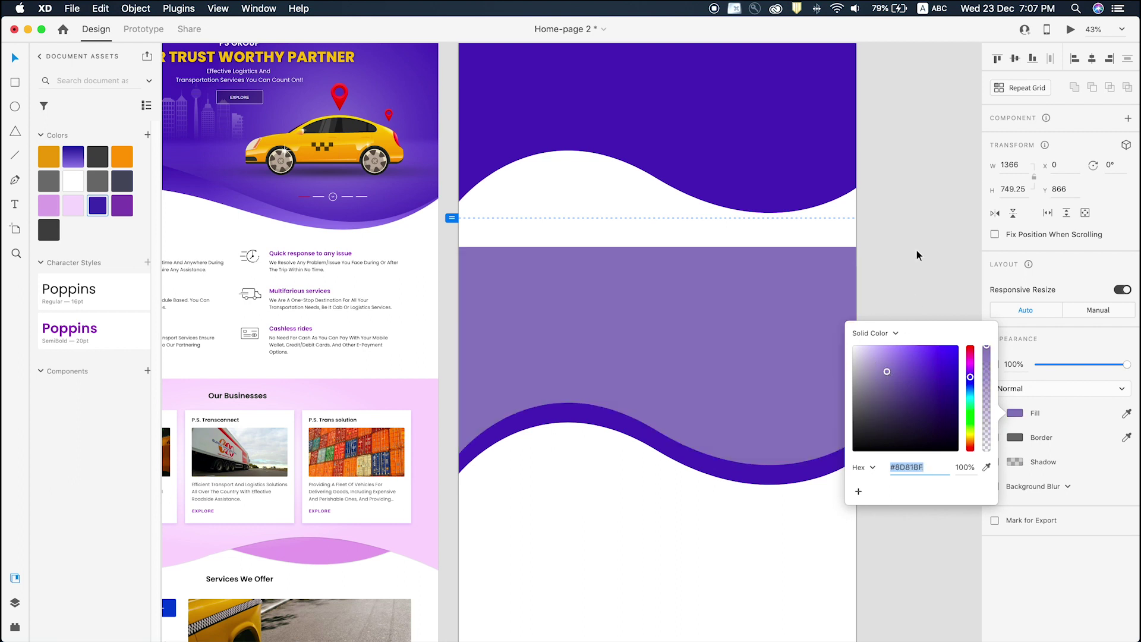
pyautogui.click(917, 254)
# Edit the dark wavy shape's path, raising its lower-right anchor to about Y 1537 and lowering its lower-left anchor to about Y 1713.
pyautogui.scroll(-3, 744, 391)
pyautogui.click(514, 447)
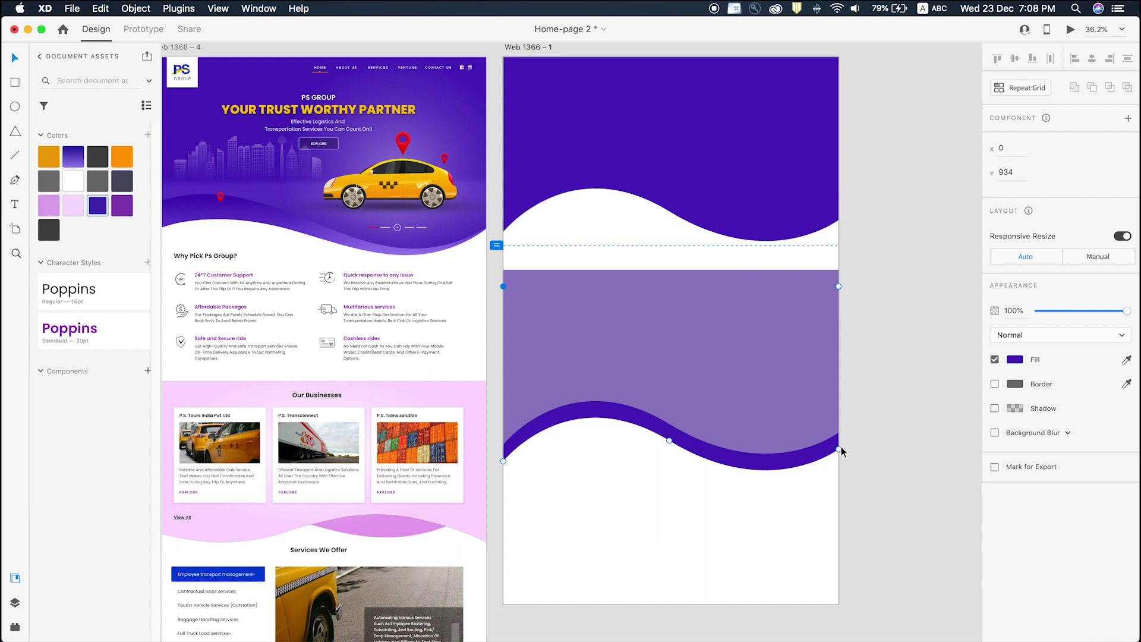
pyautogui.moveTo(838, 450); pyautogui.dragTo(839, 438)
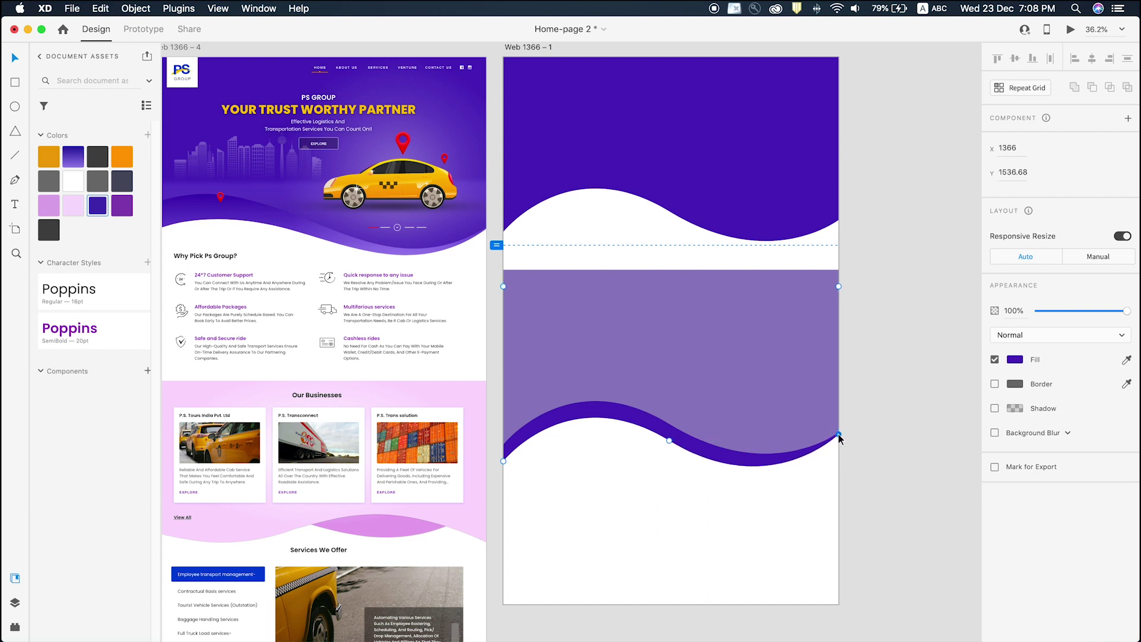
pyautogui.click(669, 440)
pyautogui.moveTo(667, 438); pyautogui.dragTo(661, 458)
pyautogui.press('super+z')
pyautogui.moveTo(502, 462); pyautogui.dragTo(503, 480)
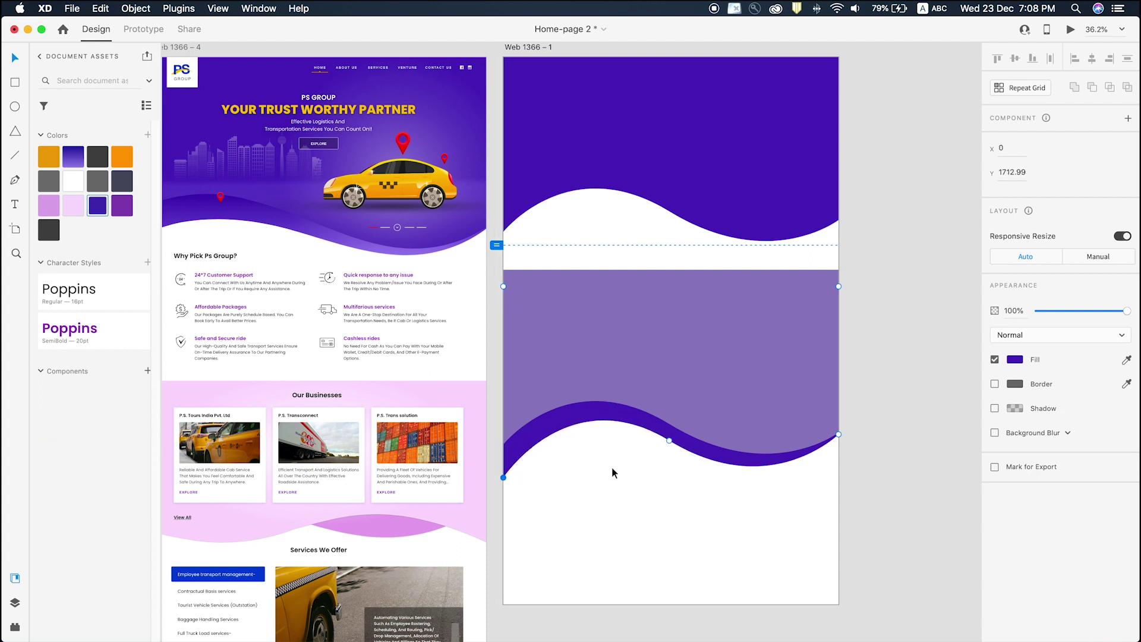
# Adjust the dark shape's middle anchor curve by extending its right-hand handle to about X 1143, Y 1788.
pyautogui.press('v')
pyautogui.click(586, 487)
pyautogui.click(659, 432)
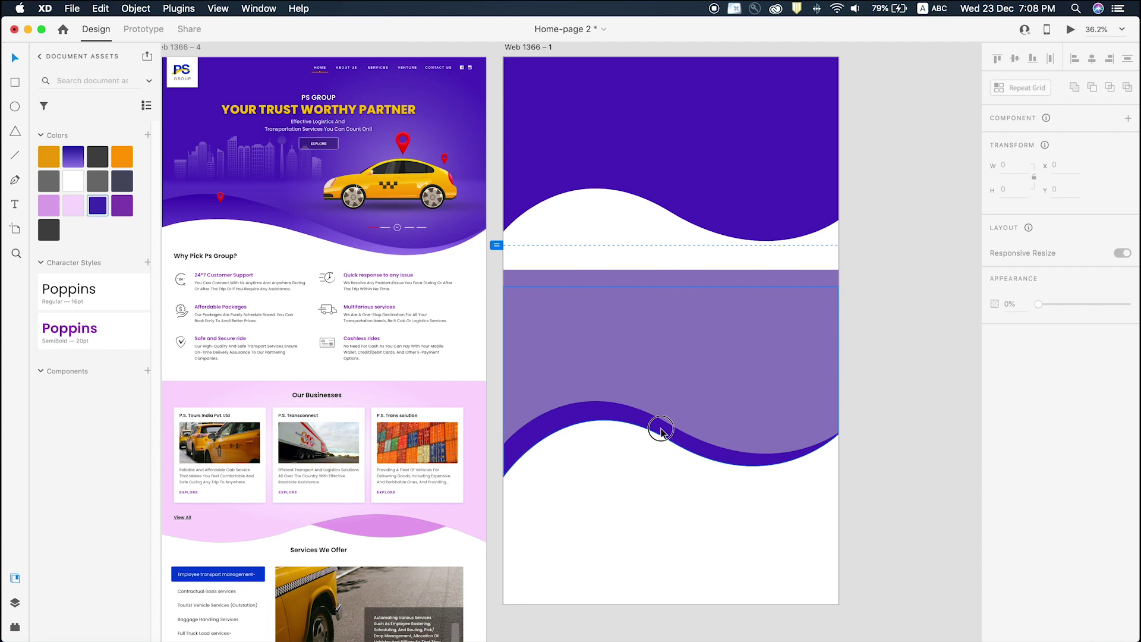
pyautogui.doubleClick(680, 443)
pyautogui.click(669, 441)
pyautogui.moveTo(769, 502)
pyautogui.mouseDown()
pyautogui.moveTo(797, 495)
pyautogui.moveTo(784, 496)
pyautogui.mouseUp()
pyautogui.press('v')
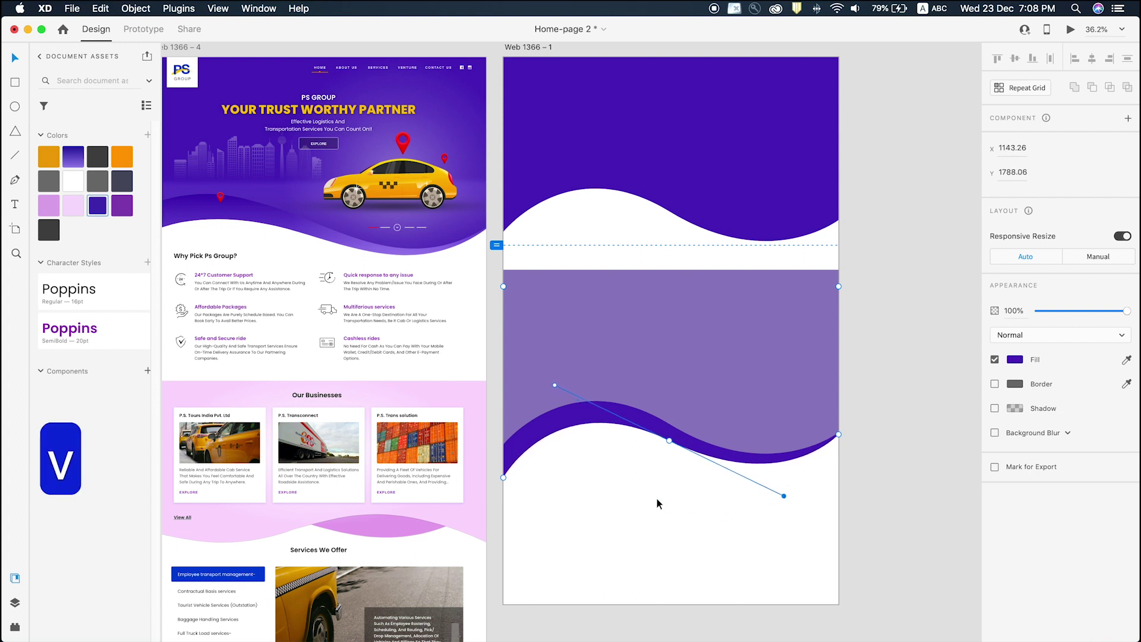
pyautogui.click(654, 486)
# Subtract the light purple shape from the dark wavy shape, leaving only a wave strip.
pyautogui.click(609, 418)
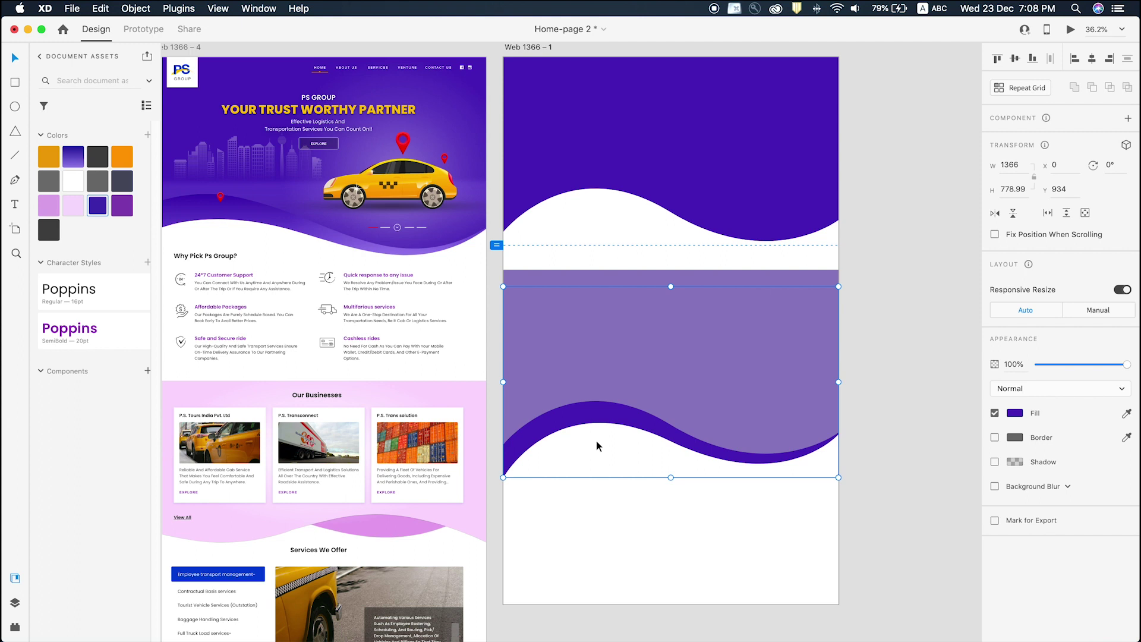
pyautogui.moveTo(553, 349); pyautogui.dragTo(657, 369)
pyautogui.press('cmd+z')
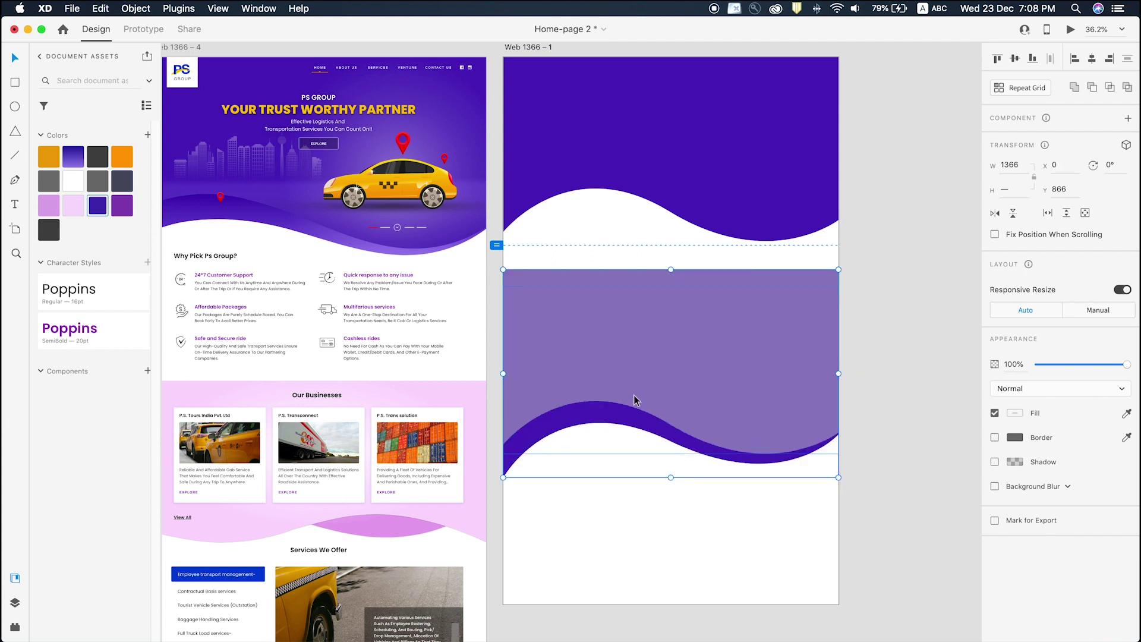
pyautogui.click(1092, 89)
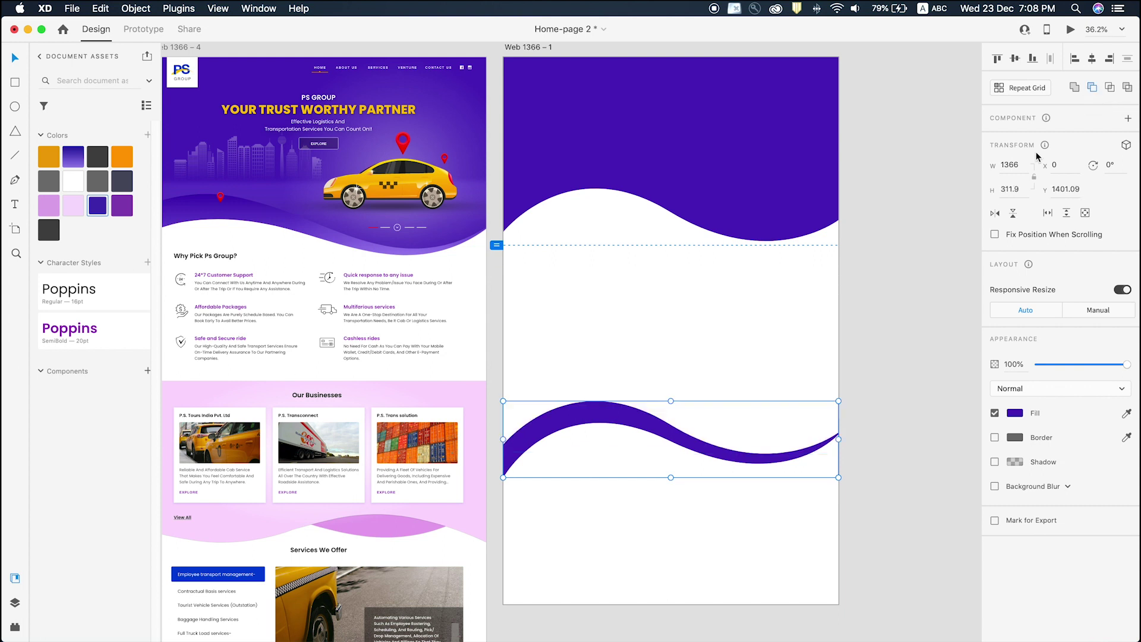
# Move the wave strip up over the banner's lower edge, to about Y 515.
pyautogui.click(854, 376)
pyautogui.moveTo(612, 417); pyautogui.dragTo(612, 172)
pyautogui.press('super+z')
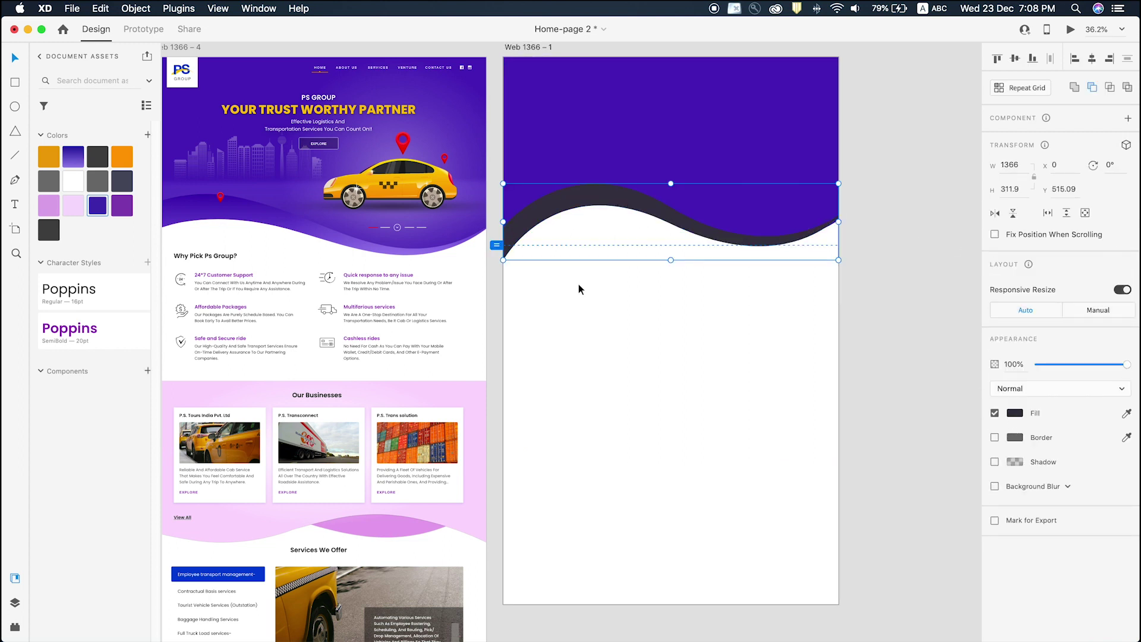
# Fill the wave strip with the purple linear gradient from the document colours.
pyautogui.click(74, 158)
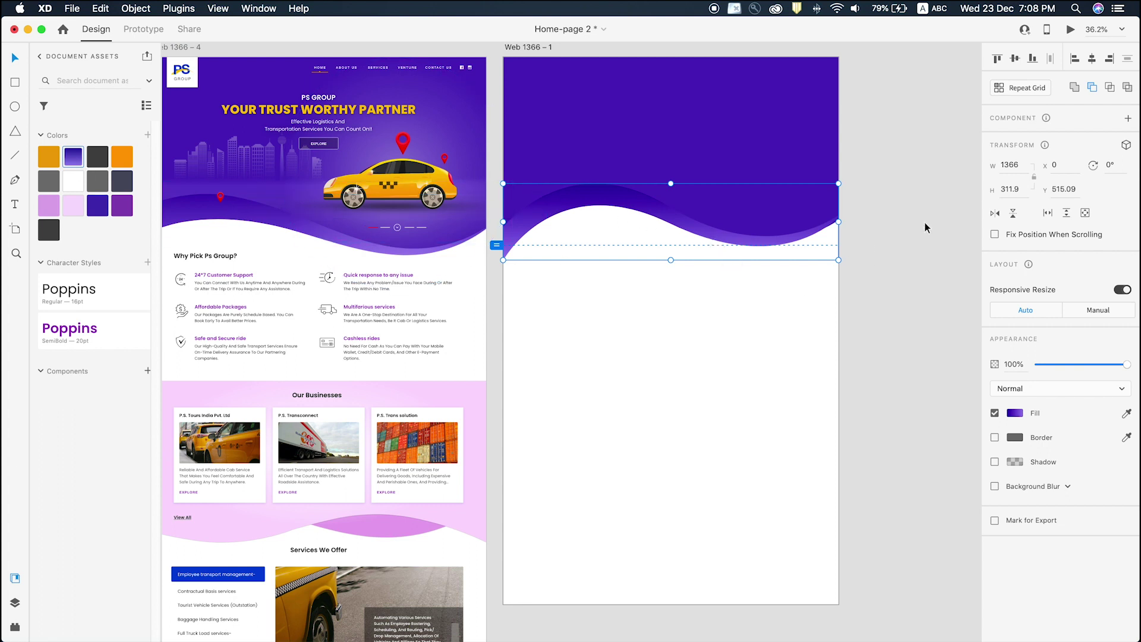
pyautogui.click(1022, 418)
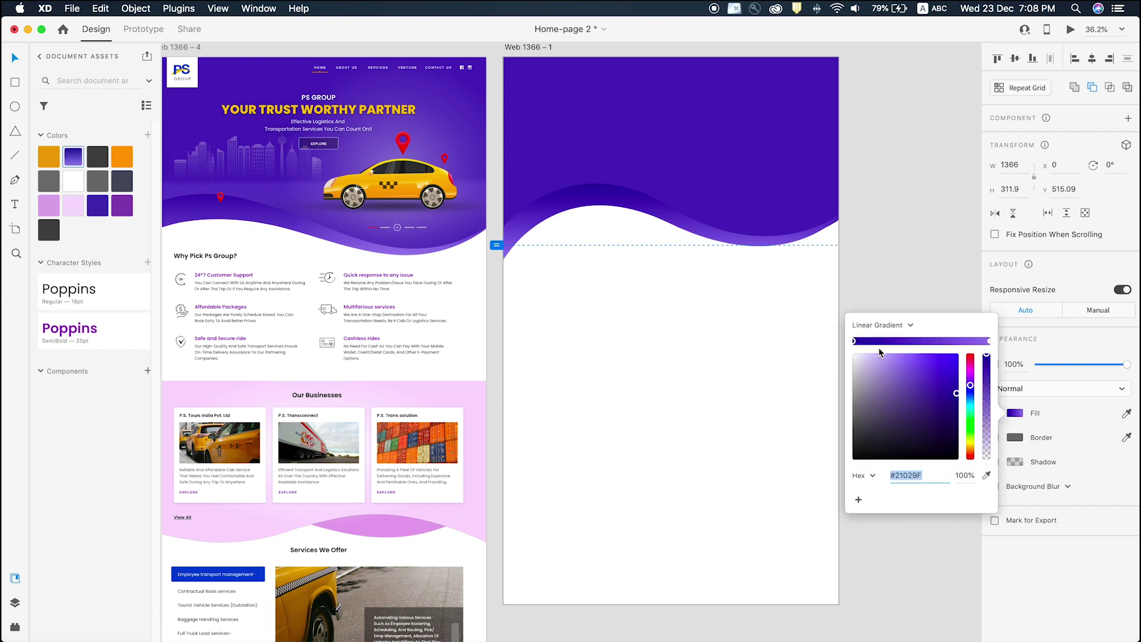
pyautogui.click(923, 223)
# Compare the new banner's wave shapes with the banner in the reference design.
pyautogui.scroll(-3, 886, 297)
pyautogui.scroll(2, 775, 316)
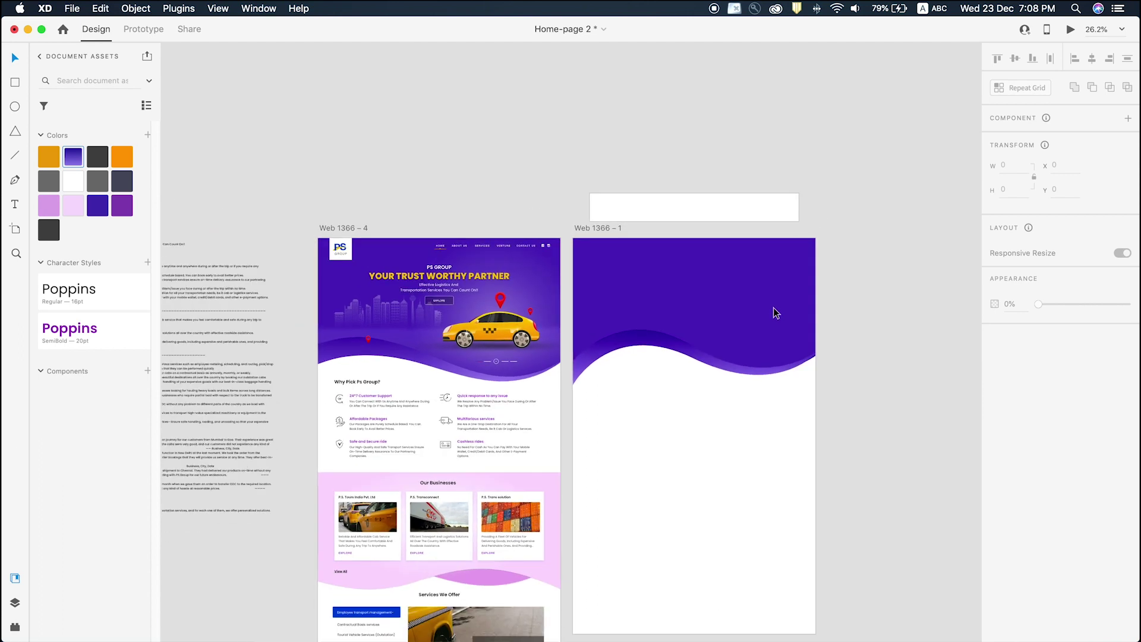
pyautogui.click(657, 301)
pyautogui.press('z')
pyautogui.moveTo(305, 186); pyautogui.dragTo(932, 451)
pyautogui.press('v')
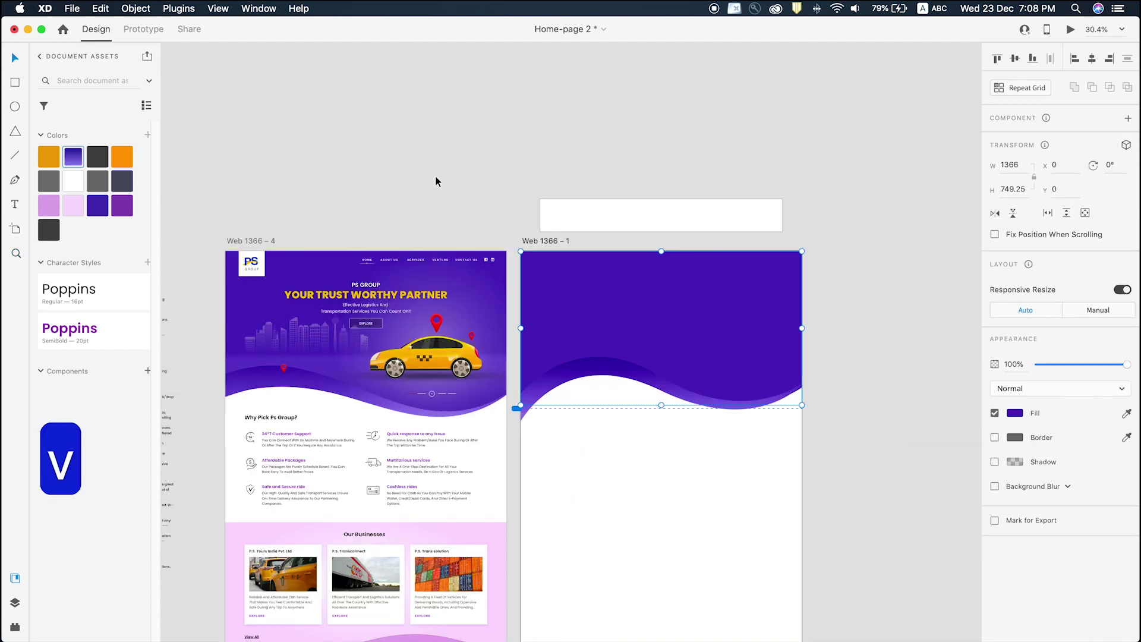
pyautogui.click(435, 181)
pyautogui.scroll(2, 438, 190)
pyautogui.press('space')
pyautogui.moveTo(438, 190); pyautogui.dragTo(433, 102)
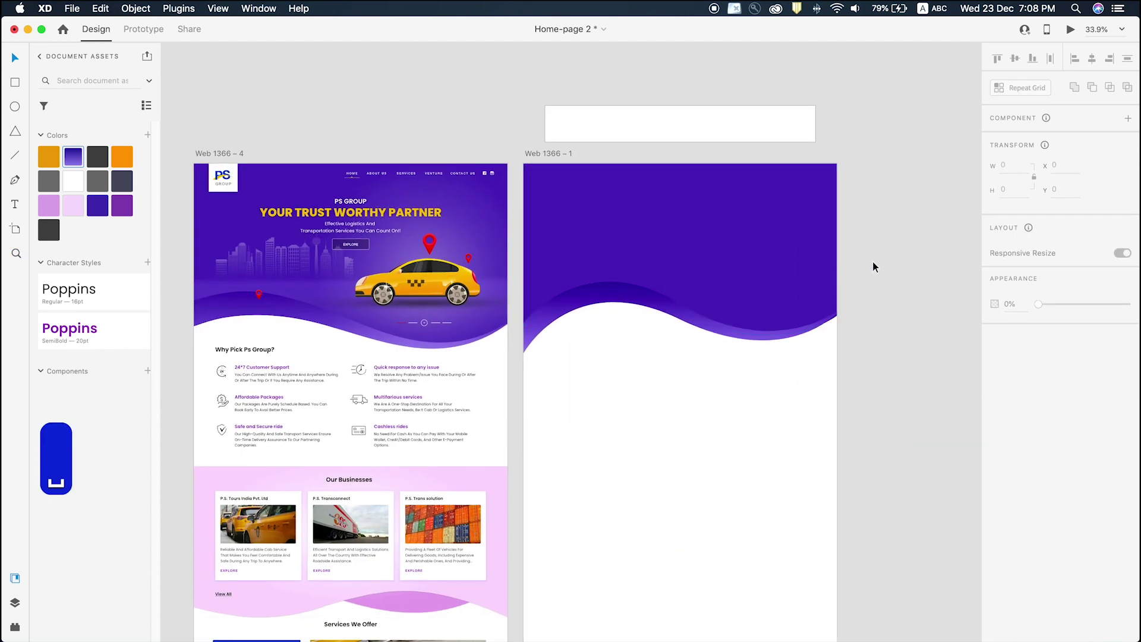
pyautogui.press('z')
pyautogui.moveTo(279, 108); pyautogui.dragTo(896, 382)
pyautogui.press('v')
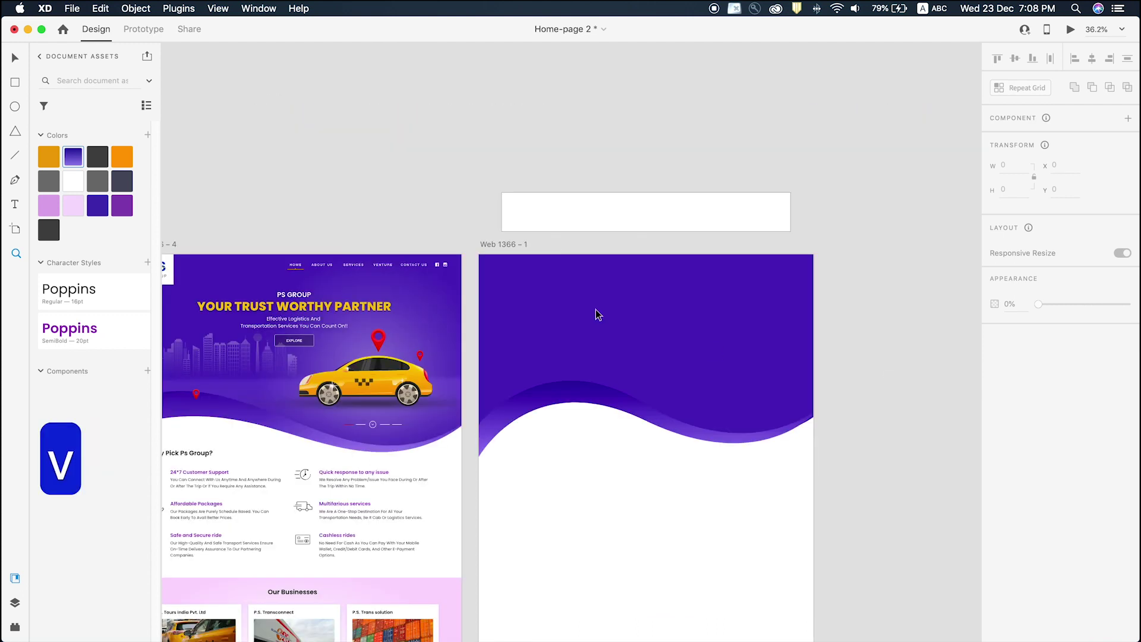
pyautogui.scroll(-3, 410, 208)
pyautogui.hscroll(-2, 410, 208)
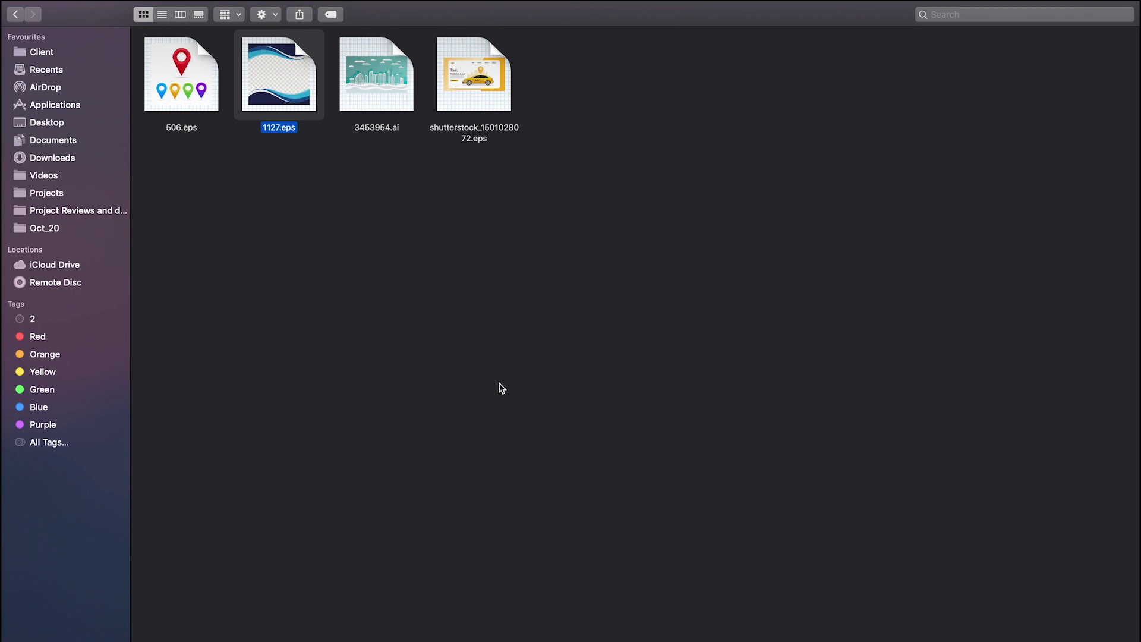
# Preview the taxi illustration file shutterstock_1501028072.eps in Finder.
pyautogui.click(499, 389)
pyautogui.click(462, 84)
pyautogui.press('space')
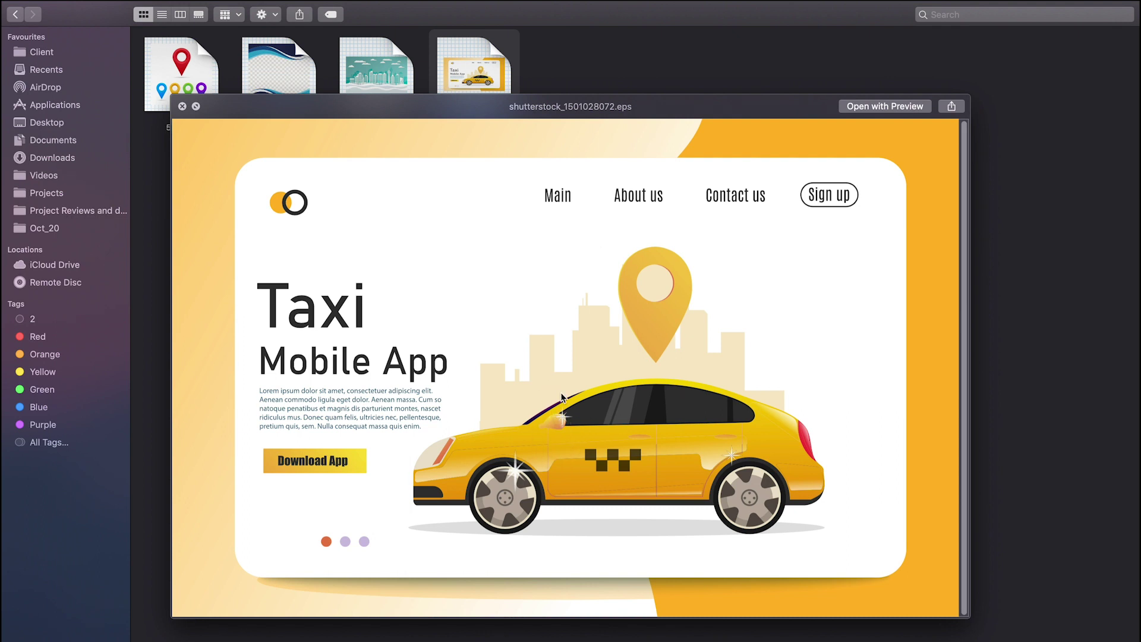
pyautogui.press('space')
pyautogui.click(644, 273)
# Switch back to Adobe XD and examine how the reference banner's glow, car shadow and wave layers are built.
pyautogui.press('super+Tab')
pyautogui.scroll(5, 351, 123)
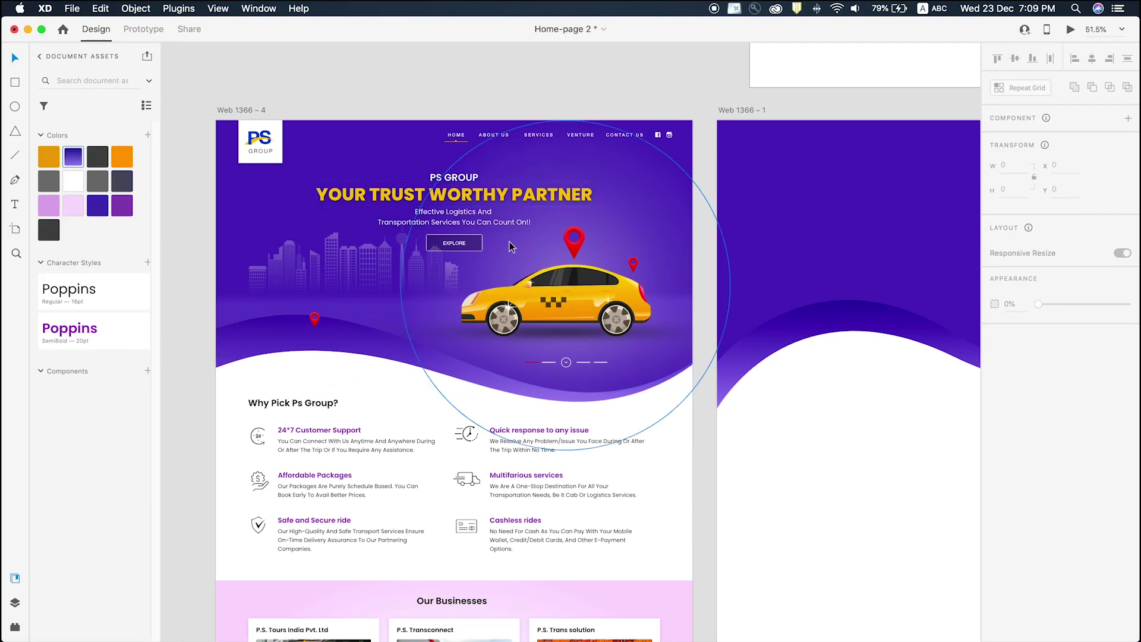
pyautogui.scroll(-4, 510, 246)
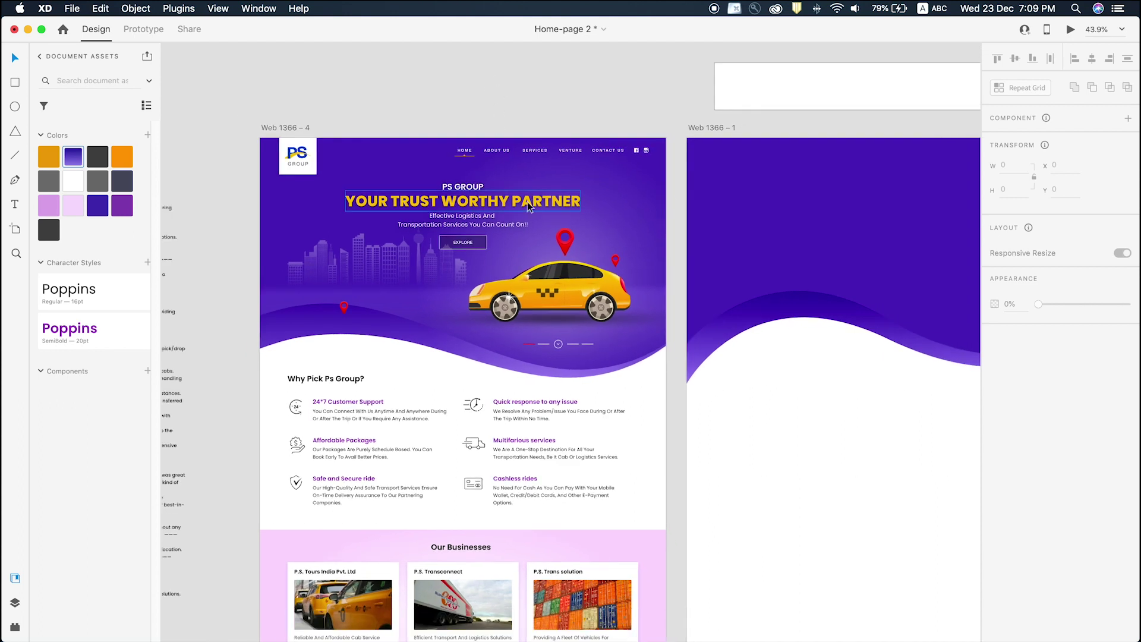
pyautogui.click(476, 324)
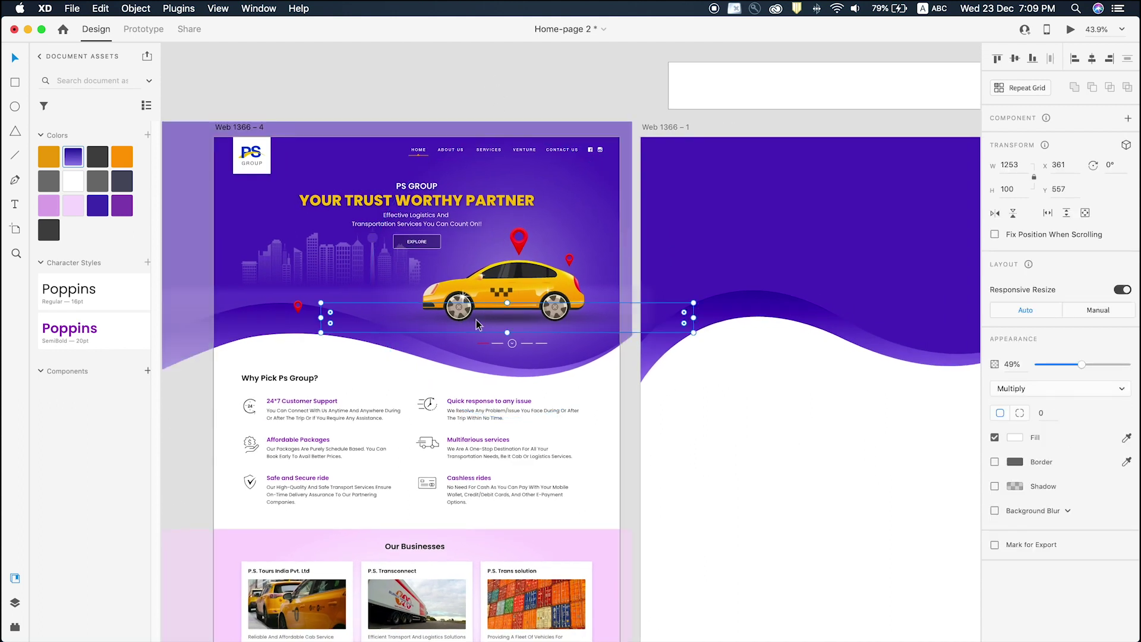
pyautogui.click(473, 66)
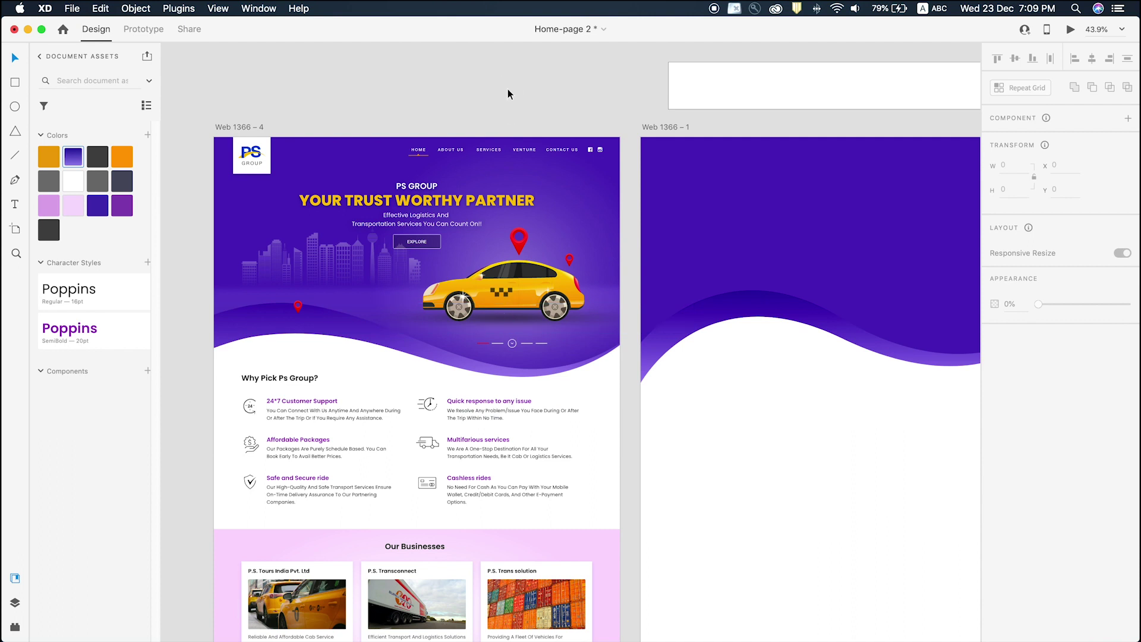
pyautogui.hscroll(3, 505, 92)
pyautogui.scroll(-3, 504, 95)
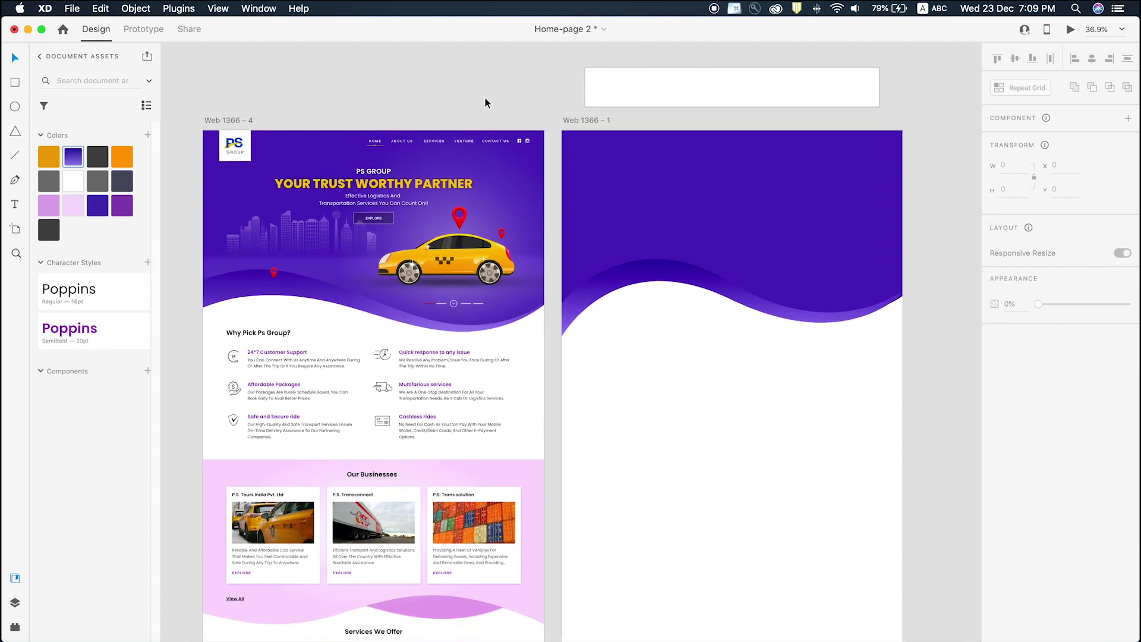
pyautogui.scroll(4, 480, 101)
pyautogui.scroll(4, 395, 110)
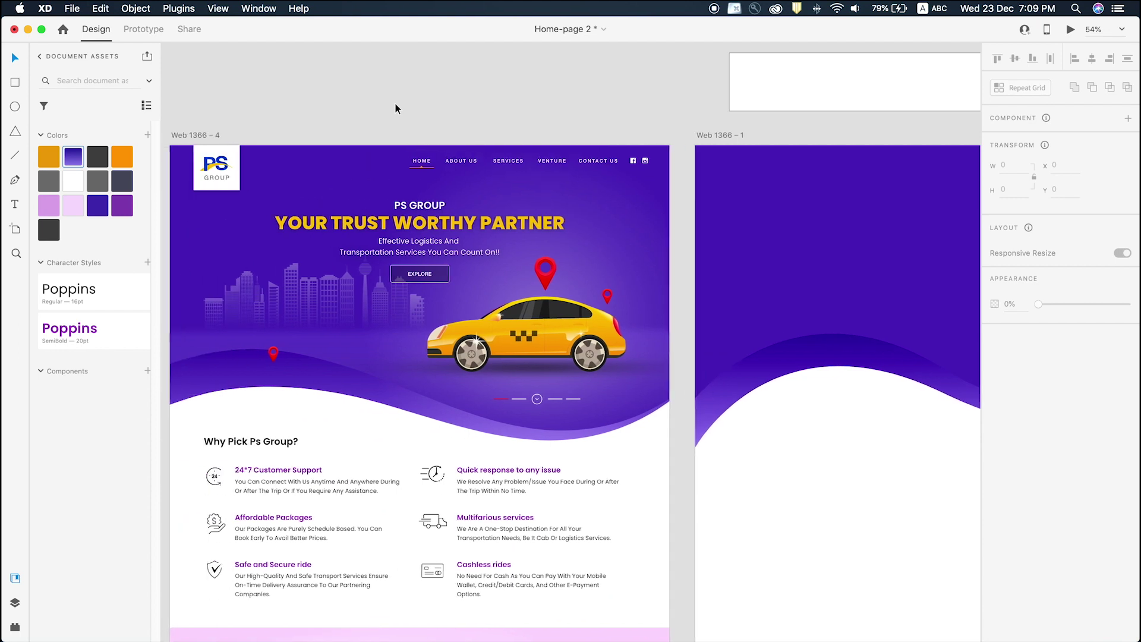
# Copy the PS Group logo from the reference banner onto the new artboard's banner, at X 58, Y 0.
pyautogui.click(228, 166)
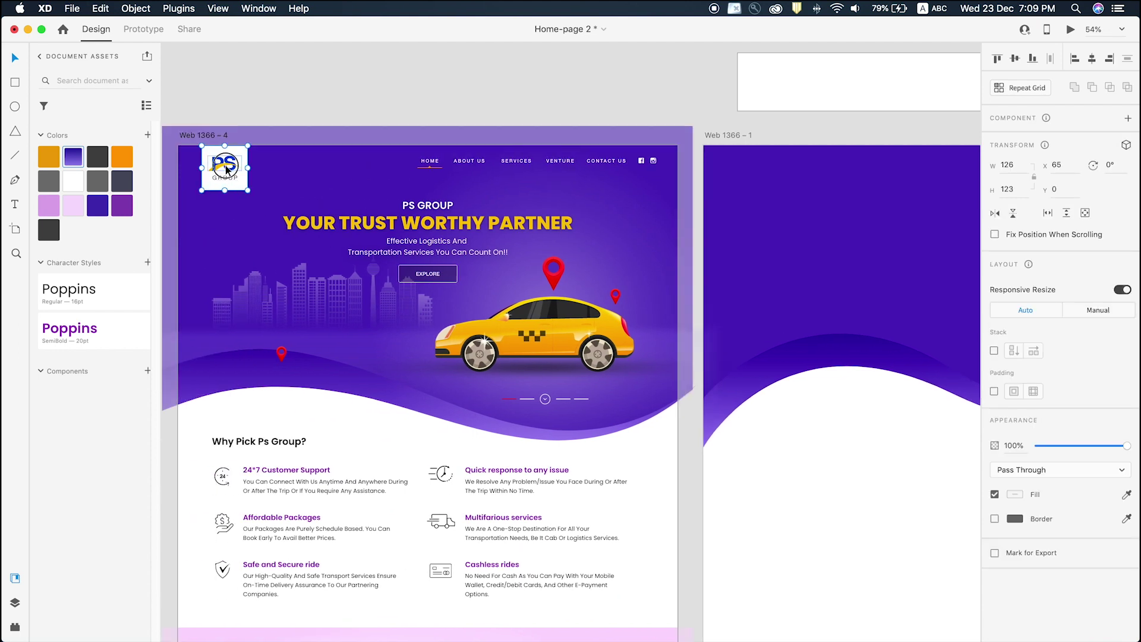
pyautogui.press('super+z')
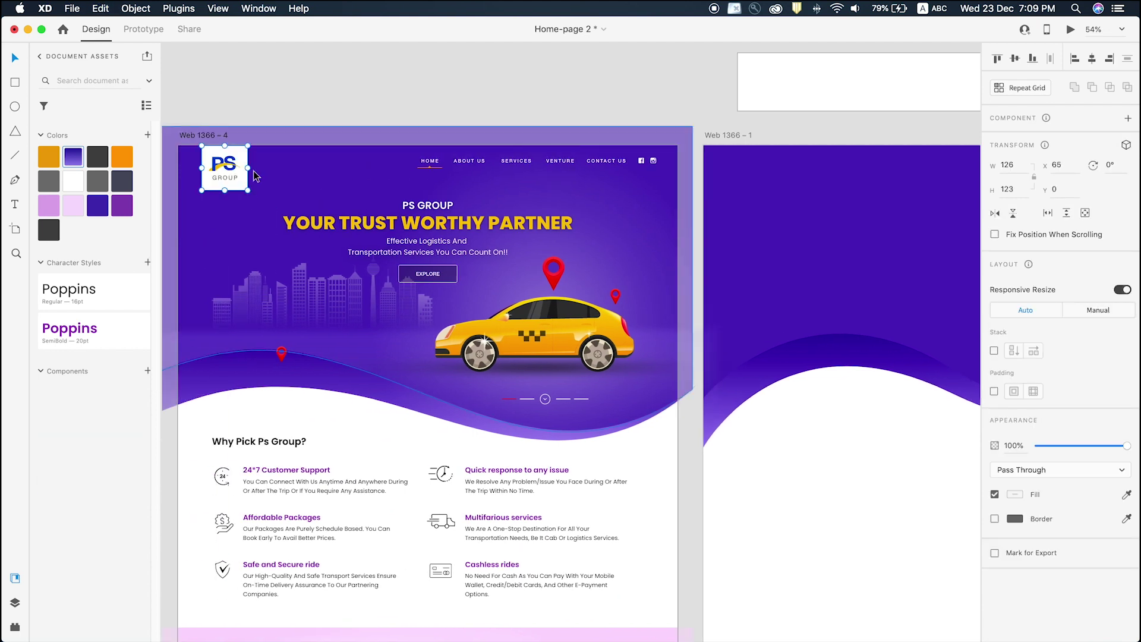
pyautogui.moveTo(230, 162); pyautogui.dragTo(243, 170)
pyautogui.press('super+z')
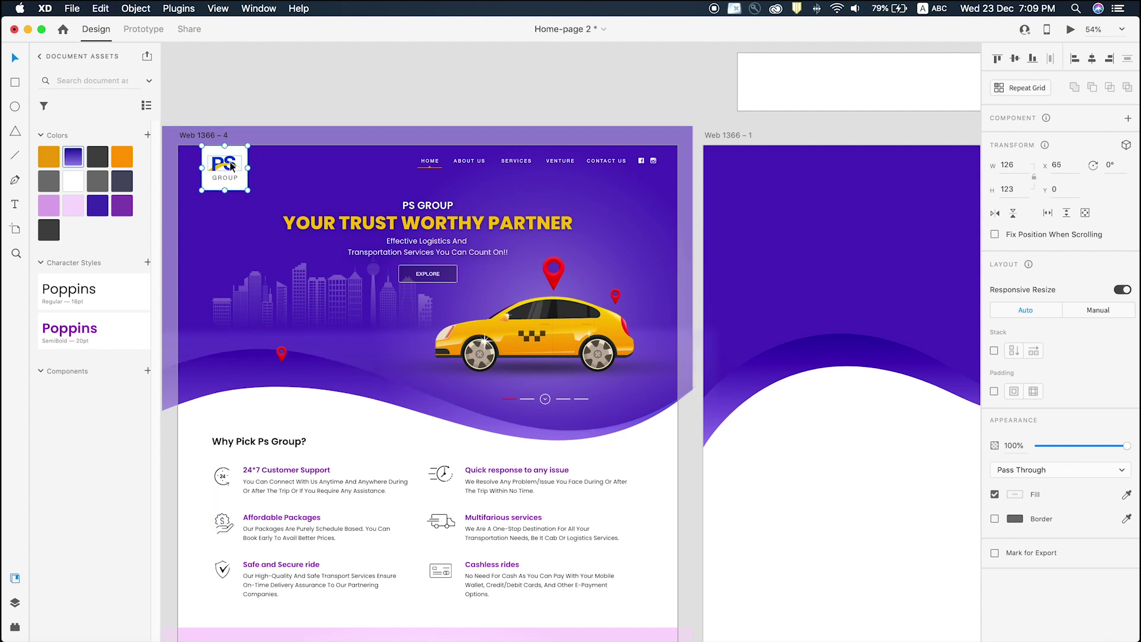
pyautogui.moveTo(216, 165); pyautogui.dragTo(752, 179)
pyautogui.moveTo(832, 202); pyautogui.dragTo(474, 208)
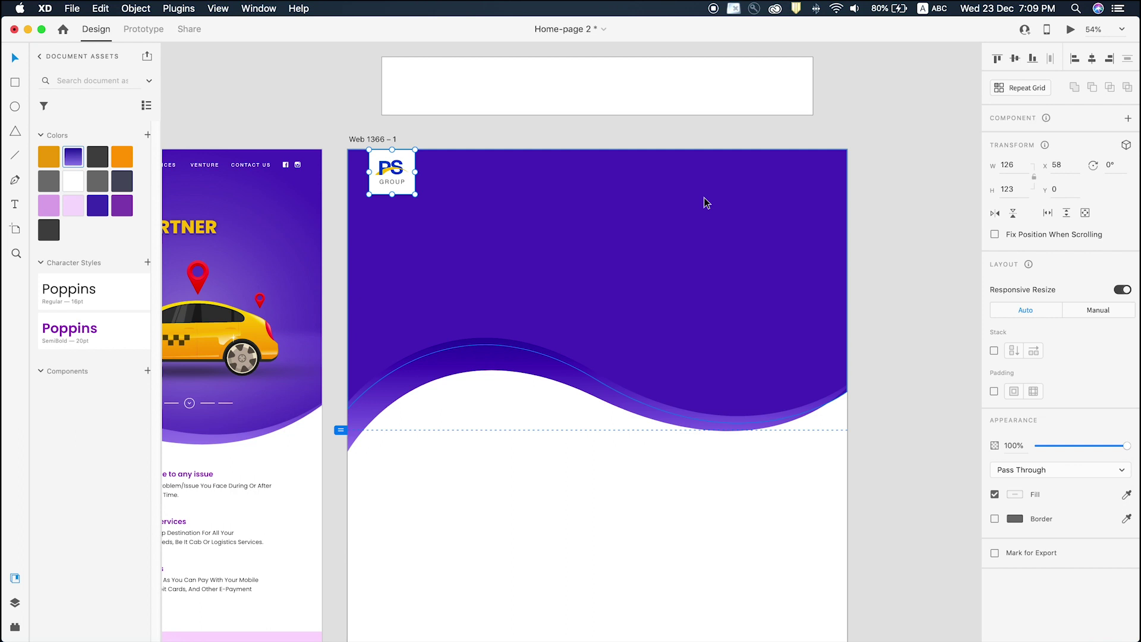
pyautogui.moveTo(598, 201); pyautogui.dragTo(663, 193)
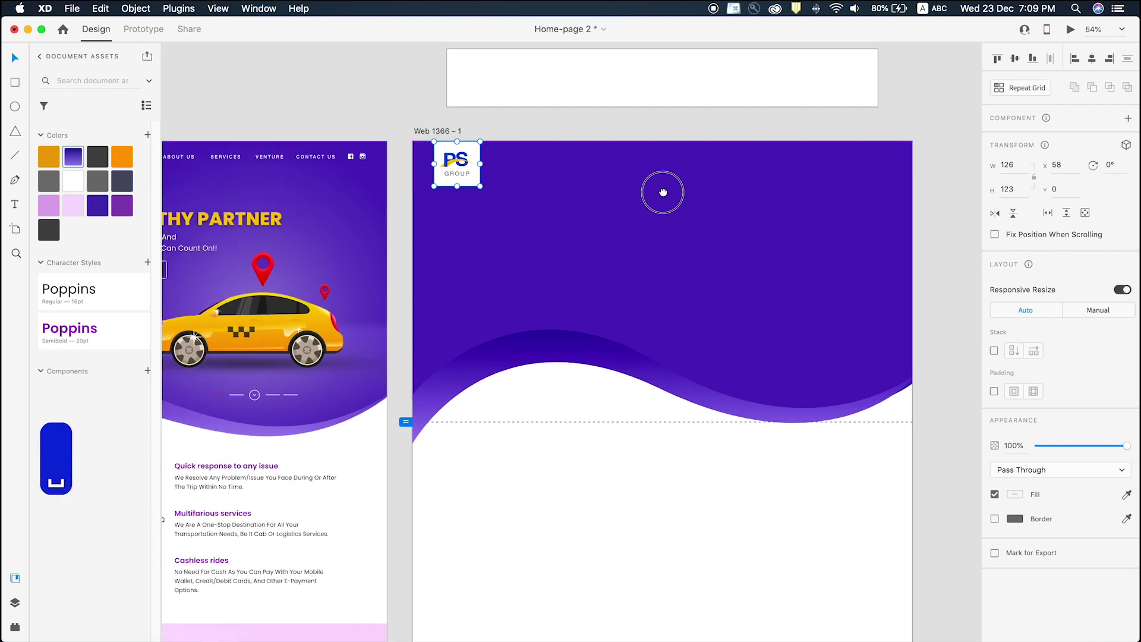
pyautogui.click(350, 96)
pyautogui.click(519, 256)
pyautogui.click(357, 84)
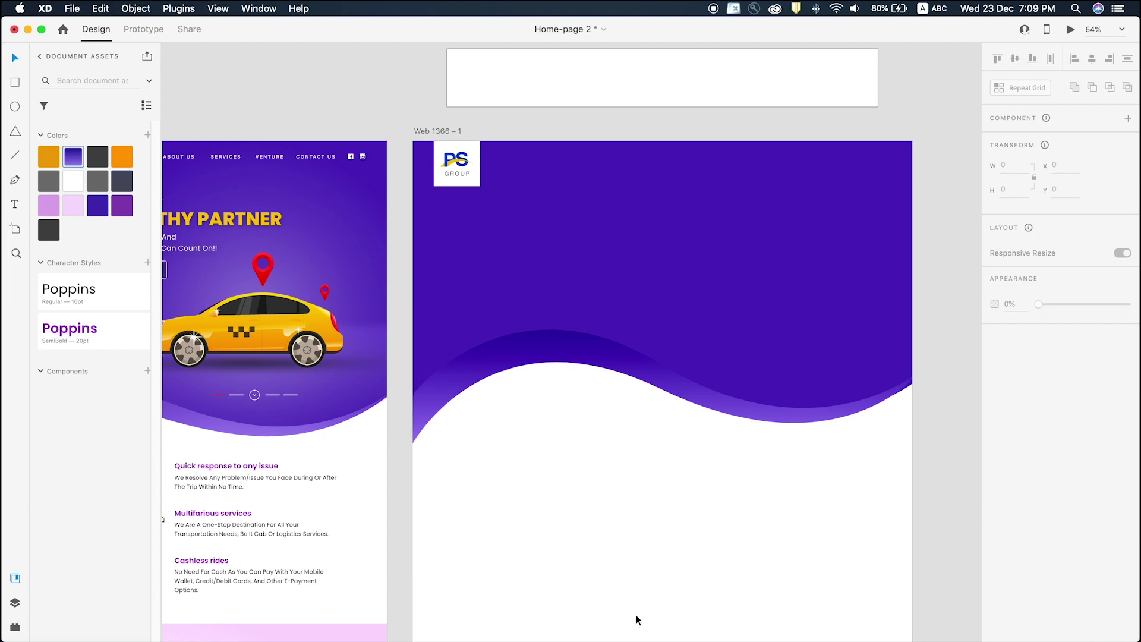
# Compare the new artboard's banner with the reference home page and check the spare white rectangle above the artboard.
pyautogui.scroll(-4, 452, 540)
pyautogui.scroll(-5, 300, 535)
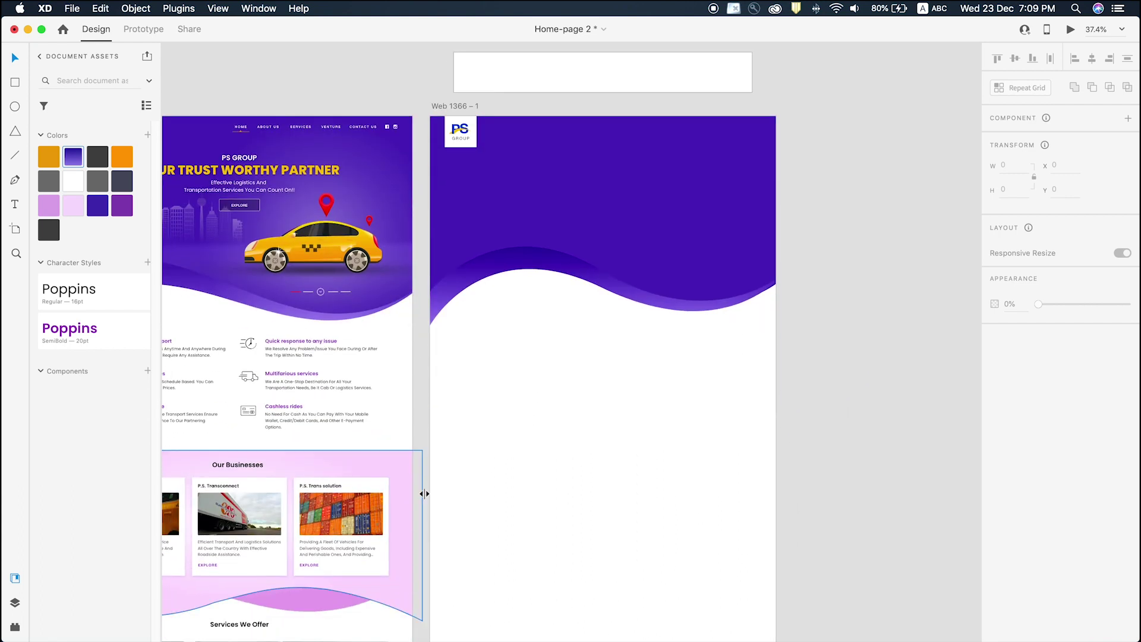
pyautogui.hscroll(-4, 416, 491)
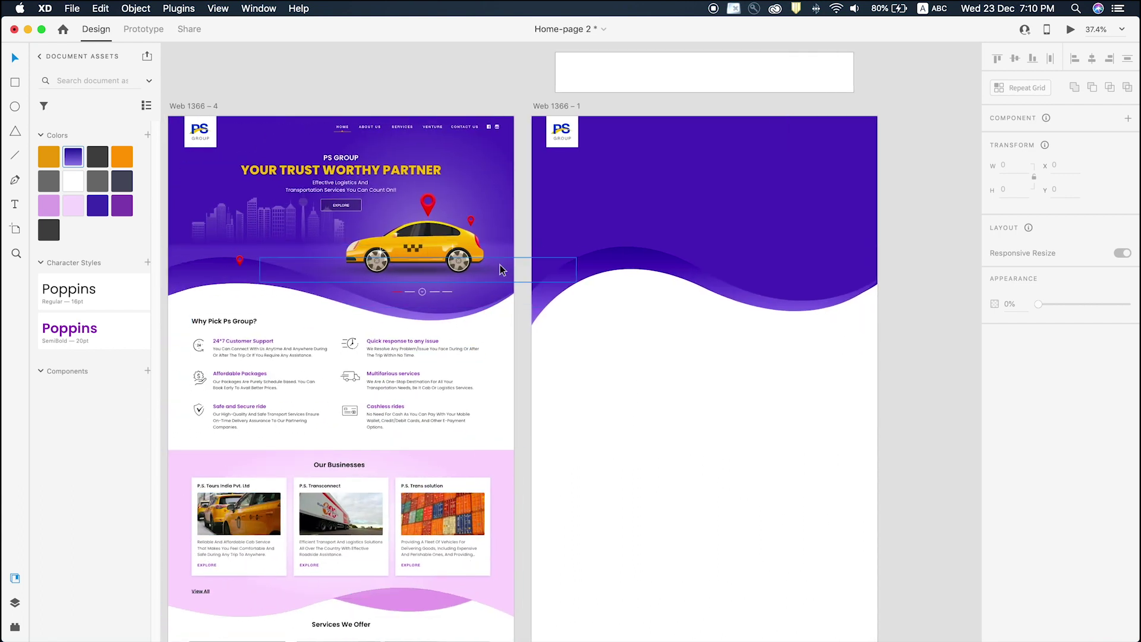
pyautogui.scroll(3, 642, 390)
pyautogui.click(626, 266)
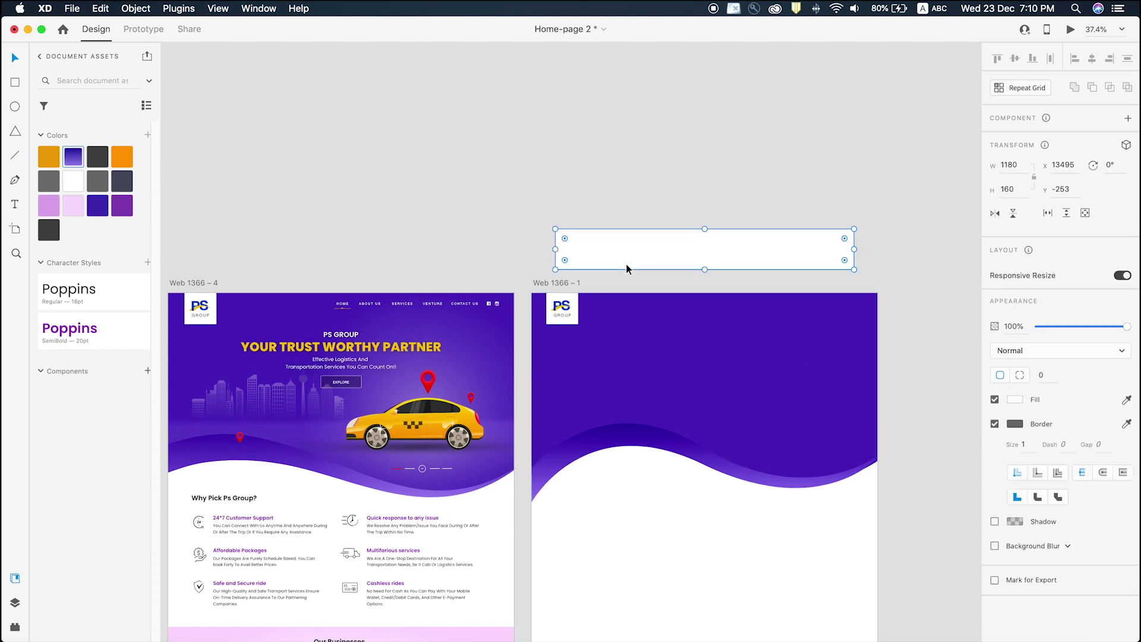
pyautogui.scroll(-2, 611, 303)
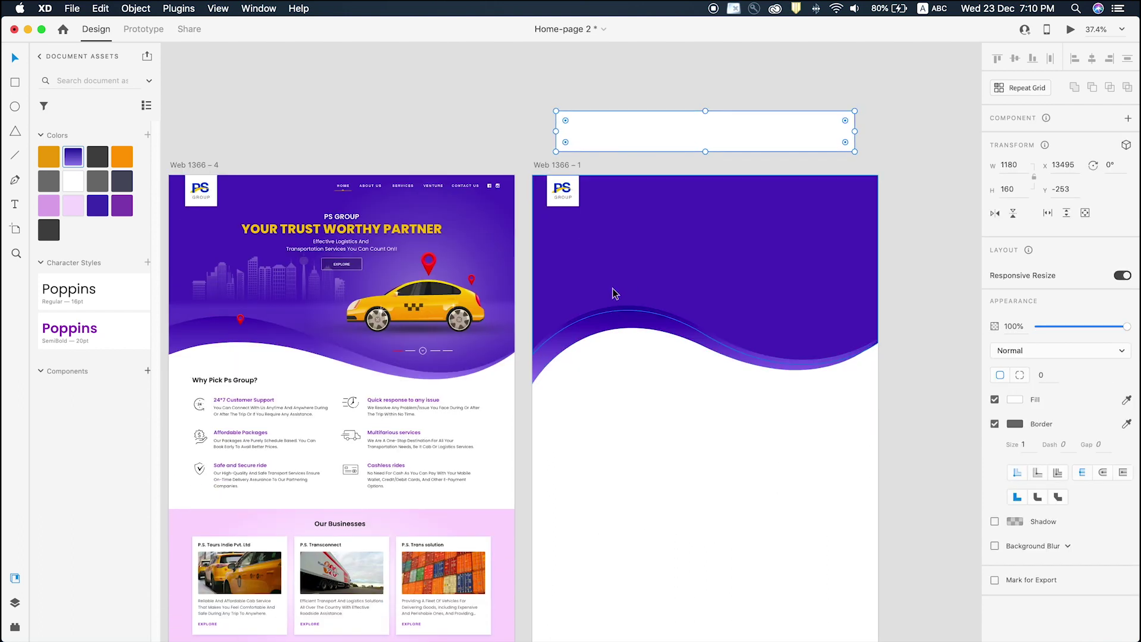
pyautogui.click(696, 497)
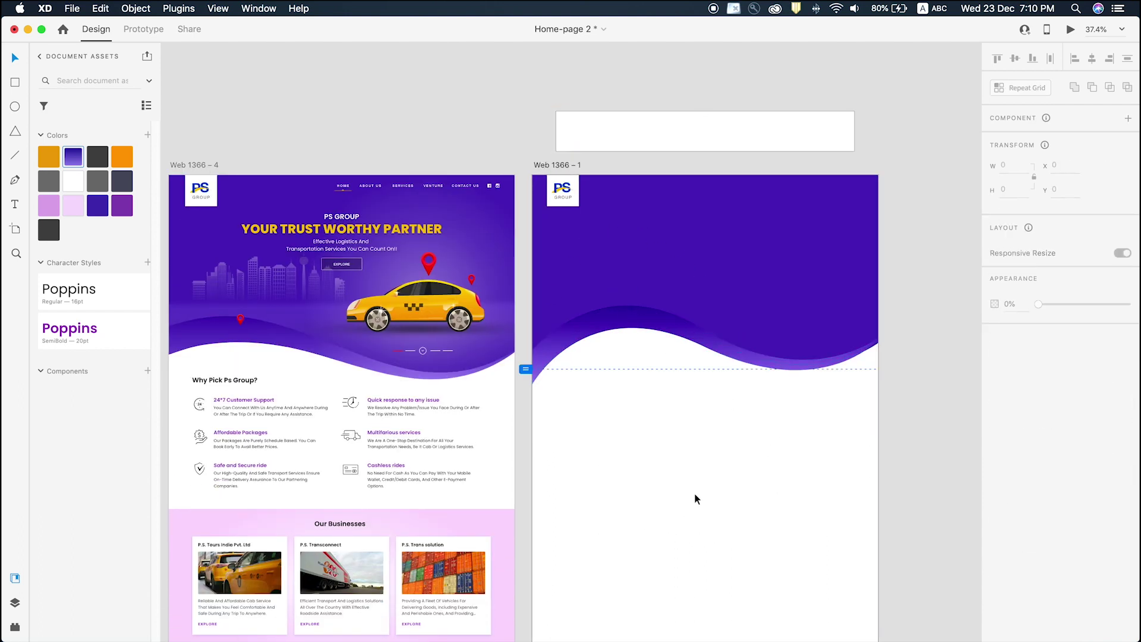
pyautogui.click(636, 139)
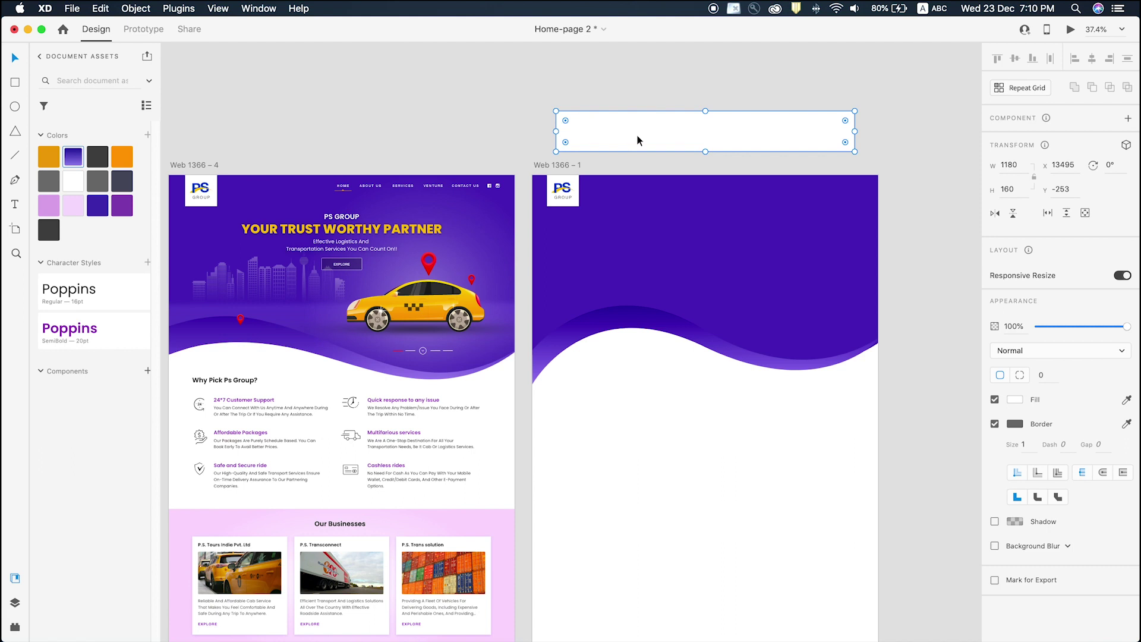
# Copy the five menu items and the two social icons from the reference header onto the new banner at X 546, Y 34.
pyautogui.click(473, 103)
pyautogui.scroll(2, 476, 106)
pyautogui.doubleClick(313, 200)
pyautogui.keyDown('shift'); pyautogui.click(345, 199); pyautogui.keyUp('shift')
pyautogui.keyDown('shift'); pyautogui.click(384, 199); pyautogui.keyUp('shift')
pyautogui.keyDown('shift'); pyautogui.click(421, 199); pyautogui.keyUp('shift')
pyautogui.keyDown('shift'); pyautogui.click(457, 201); pyautogui.keyUp('shift')
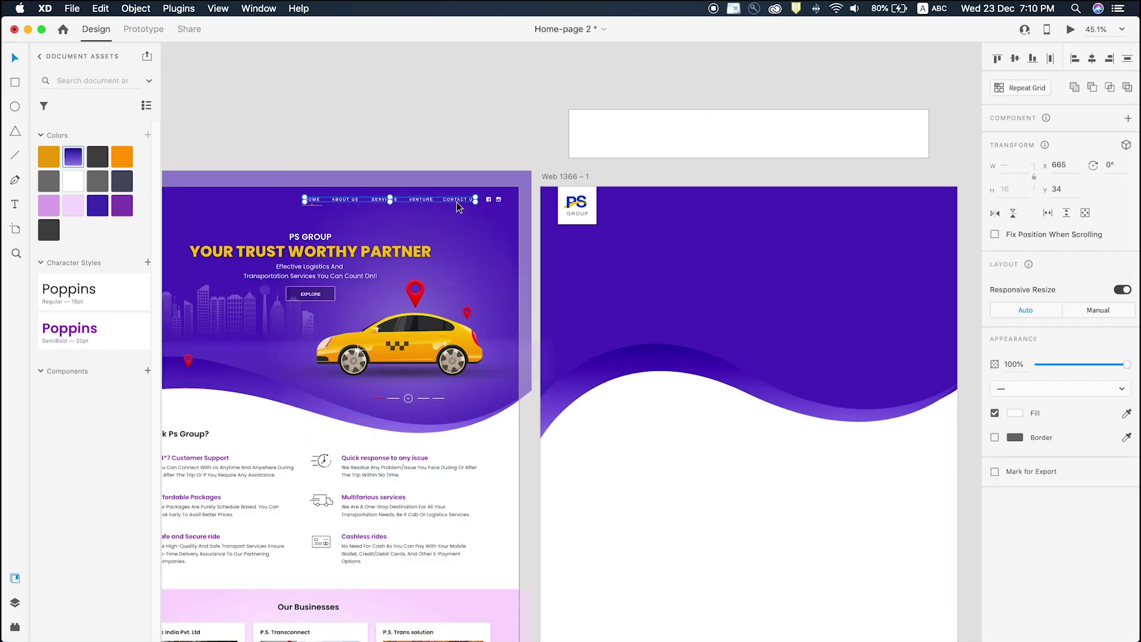
pyautogui.moveTo(572, 239); pyautogui.dragTo(573, 239)
pyautogui.press('v')
pyautogui.keyDown('shift'); pyautogui.click(484, 283); pyautogui.keyUp('shift')
pyautogui.scroll(-5, 465, 289)
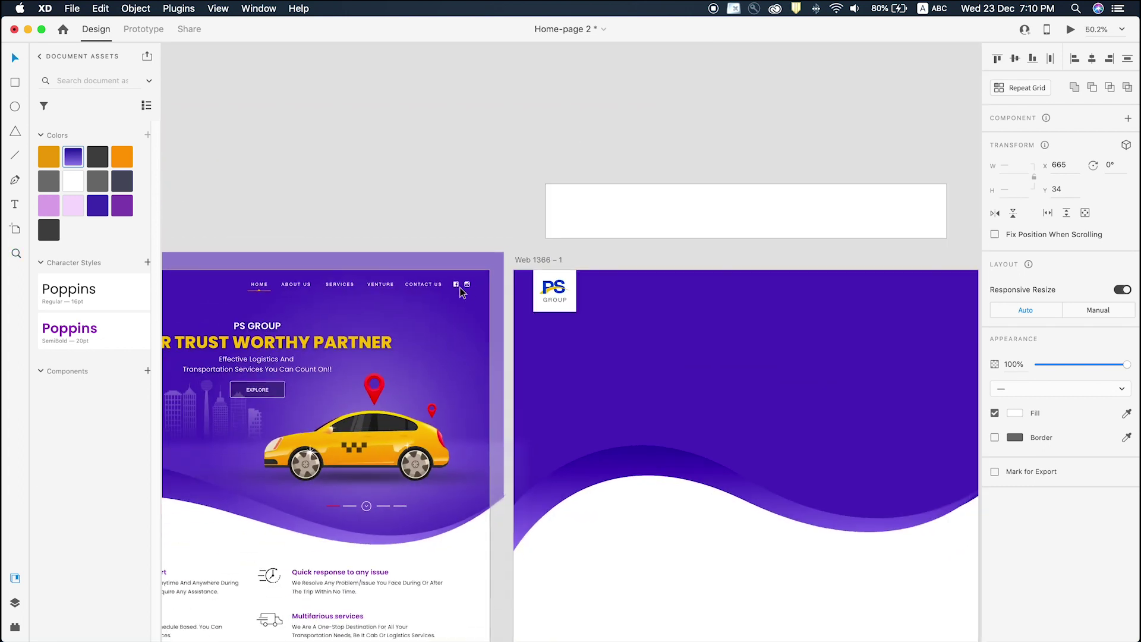
pyautogui.moveTo(423, 286); pyautogui.dragTo(540, 272)
pyautogui.press('space')
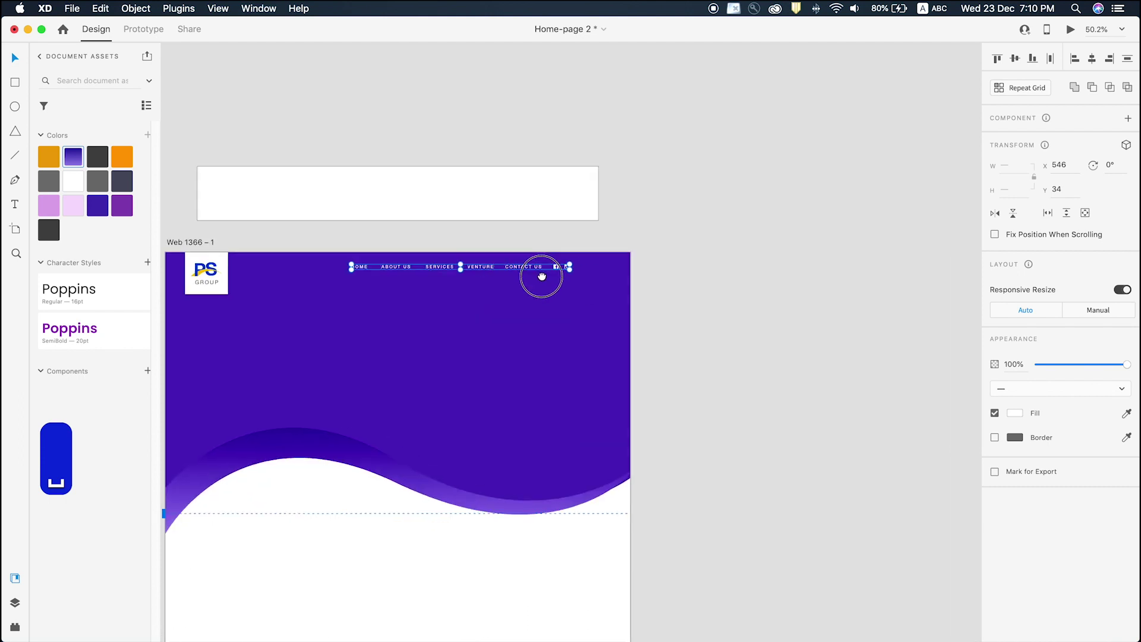
pyautogui.press('space')
pyautogui.moveTo(757, 241); pyautogui.dragTo(915, 247)
pyautogui.click(258, 156)
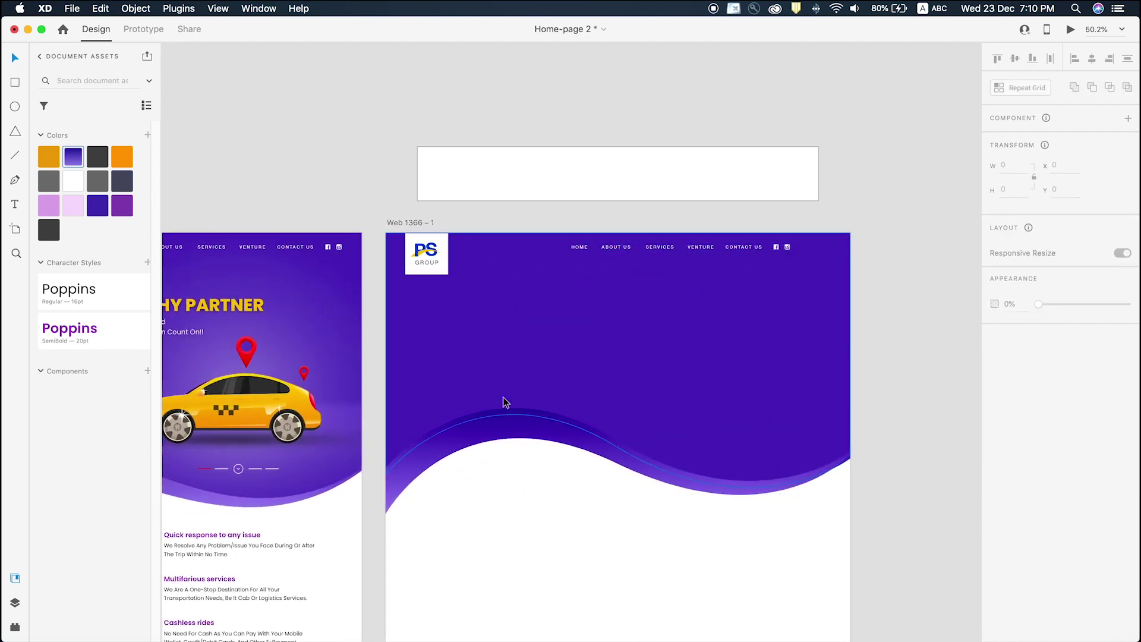
# Draw a 1366 by 84 white header rectangle at X 0, Y 0 on the new artboard and remove its border.
pyautogui.press('r')
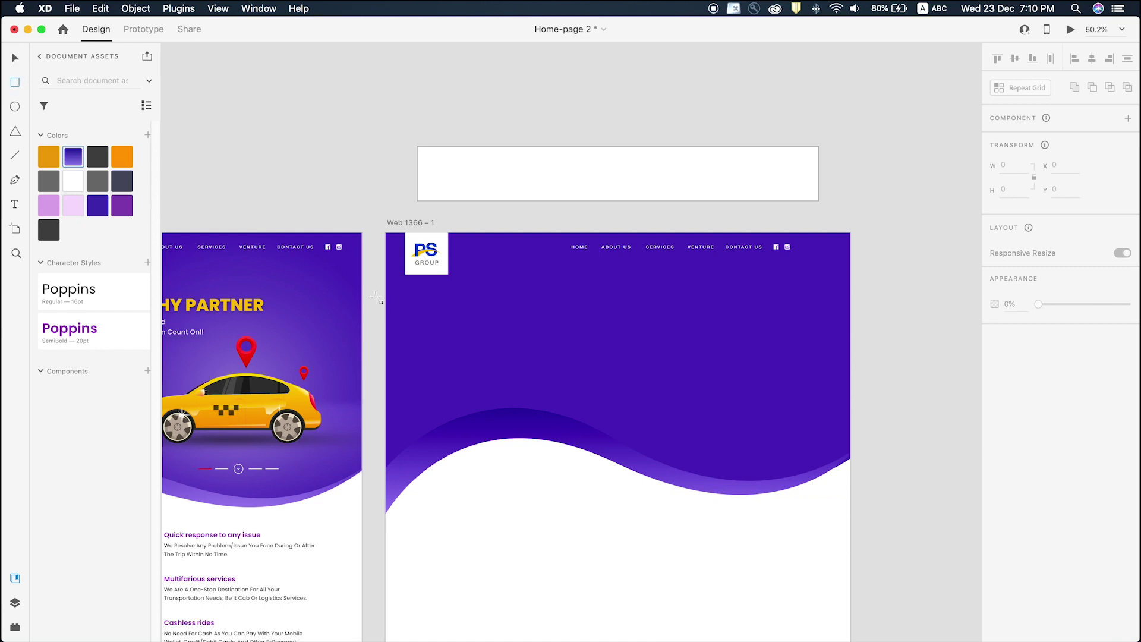
pyautogui.moveTo(387, 262); pyautogui.dragTo(849, 236)
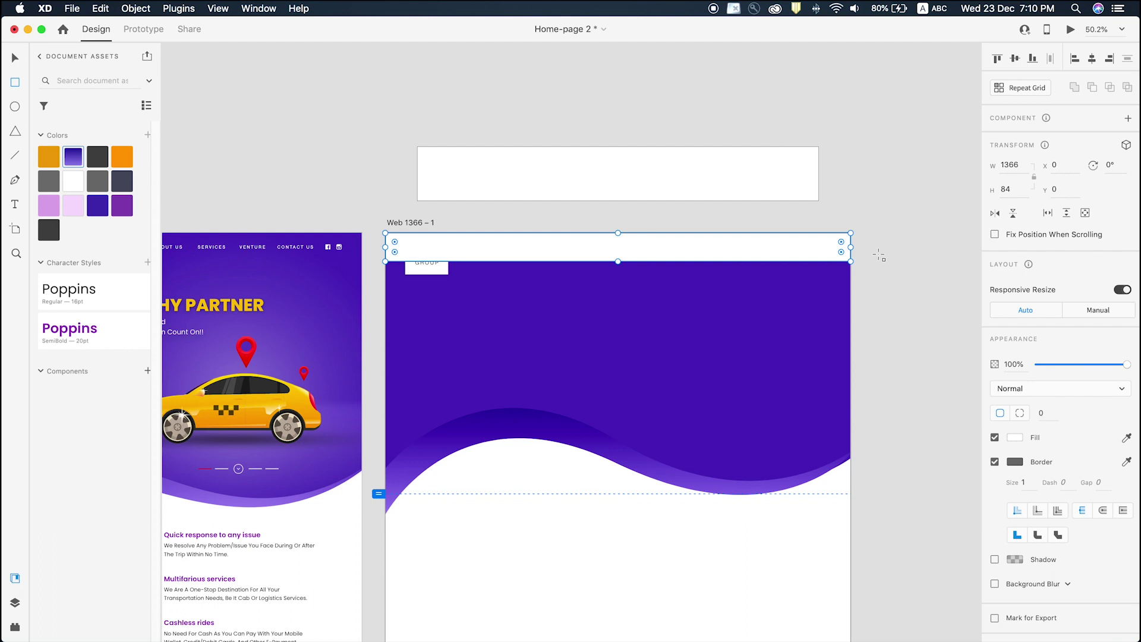
pyautogui.press('v')
pyautogui.click(994, 462)
pyautogui.click(897, 309)
# Place the header rectangle behind the logo and menu but above the banner background, and set its opacity to 33%.
pyautogui.press('z')
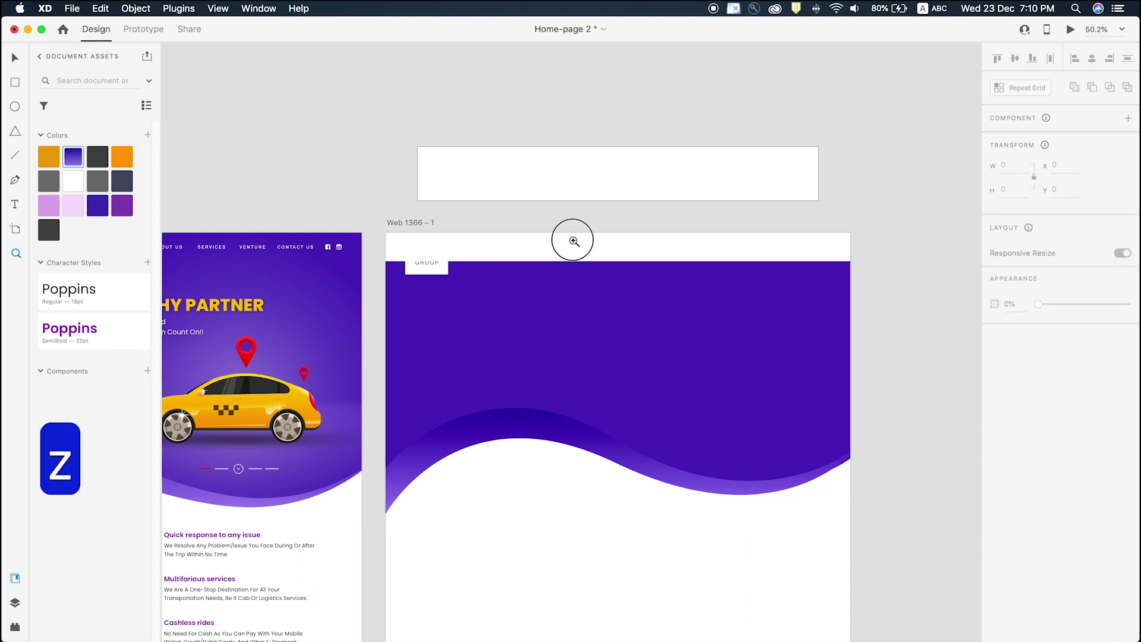
pyautogui.click(573, 235)
pyautogui.press('v')
pyautogui.click(568, 250)
pyautogui.press('super+shift+bracketleft')
pyautogui.press('super+bracketright')
pyautogui.click(1067, 364)
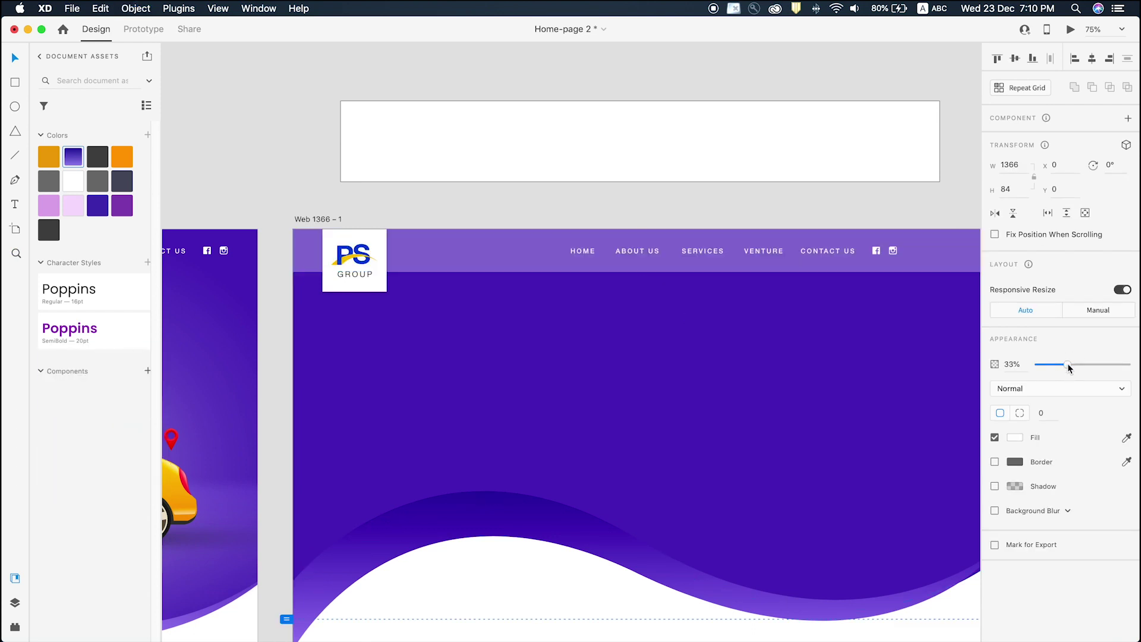
pyautogui.click(656, 209)
# Group the five menu items and the social icons on the new header.
pyautogui.click(583, 252)
pyautogui.keyDown('shift'); pyautogui.click(643, 252); pyautogui.keyUp('shift')
pyautogui.keyDown('shift'); pyautogui.click(701, 253); pyautogui.keyUp('shift')
pyautogui.keyDown('shift'); pyautogui.click(763, 253); pyautogui.keyUp('shift')
pyautogui.keyDown('shift'); pyautogui.click(811, 257); pyautogui.keyUp('shift')
pyautogui.keyDown('shift'); pyautogui.click(877, 250); pyautogui.keyUp('shift')
pyautogui.keyDown('shift'); pyautogui.click(875, 252); pyautogui.keyUp('shift')
pyautogui.keyDown('shift'); pyautogui.click(913, 253); pyautogui.keyUp('shift')
pyautogui.press('super+g')
pyautogui.keyDown('shift'); pyautogui.click(921, 253); pyautogui.keyUp('shift')
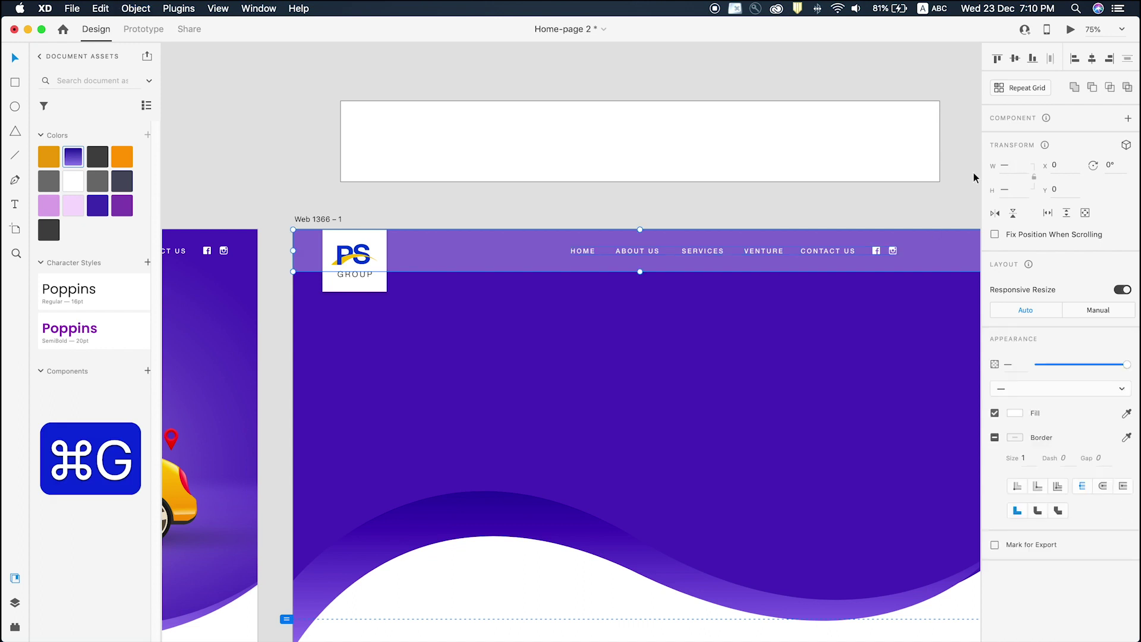
pyautogui.click(813, 203)
# Move the menu group along the header bar to X 662, Y 34.
pyautogui.moveTo(782, 229); pyautogui.dragTo(604, 231)
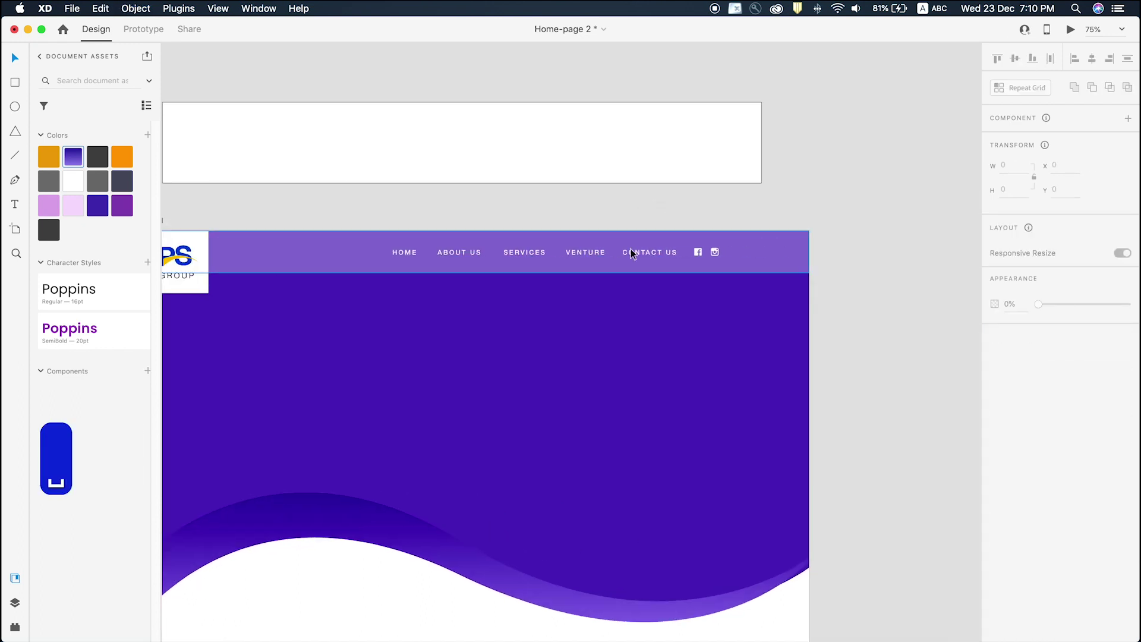
pyautogui.moveTo(659, 255); pyautogui.dragTo(718, 254)
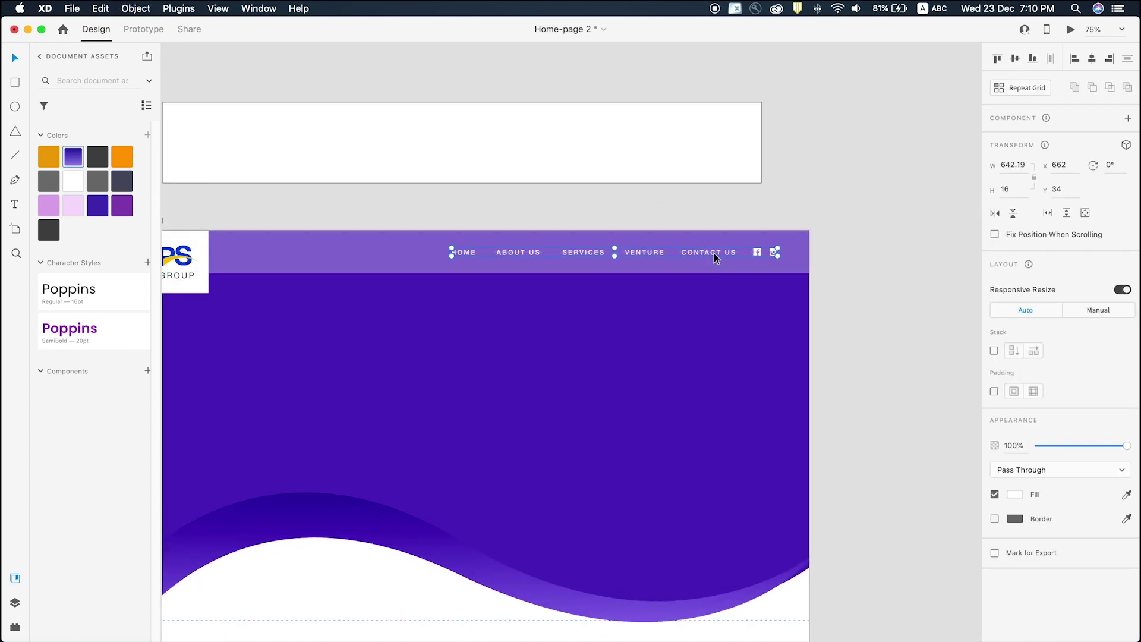
pyautogui.click(860, 257)
pyautogui.moveTo(647, 275); pyautogui.dragTo(814, 254)
# Examine the reference banner's header and hero content against the new header bar.
pyautogui.click(459, 230)
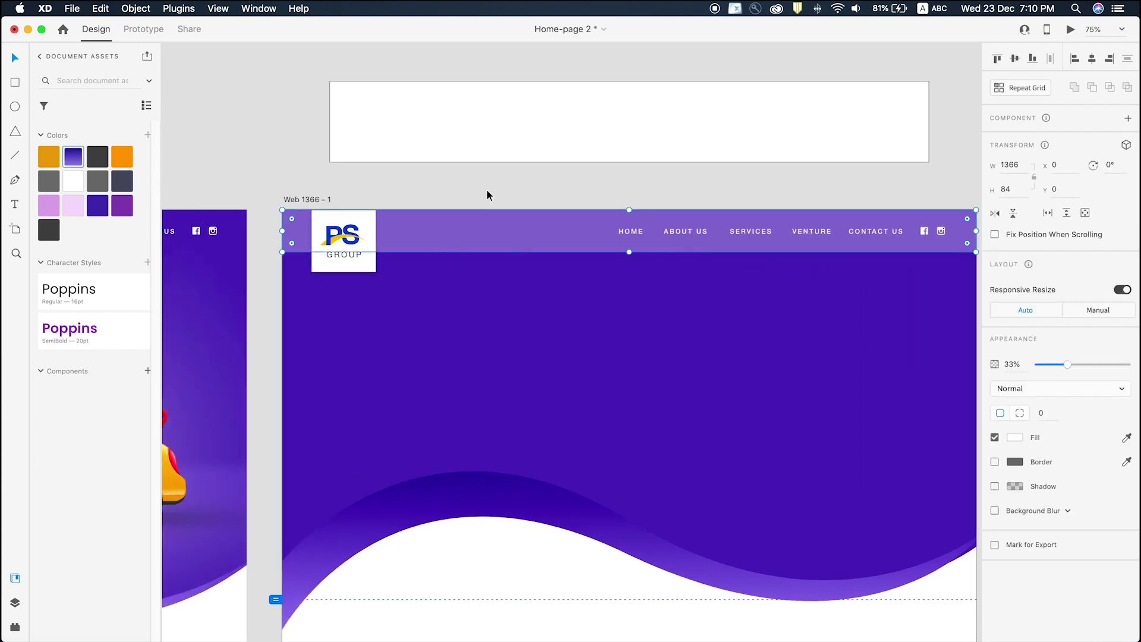
pyautogui.scroll(-3, 652, 316)
pyautogui.hscroll(-3, 390, 301)
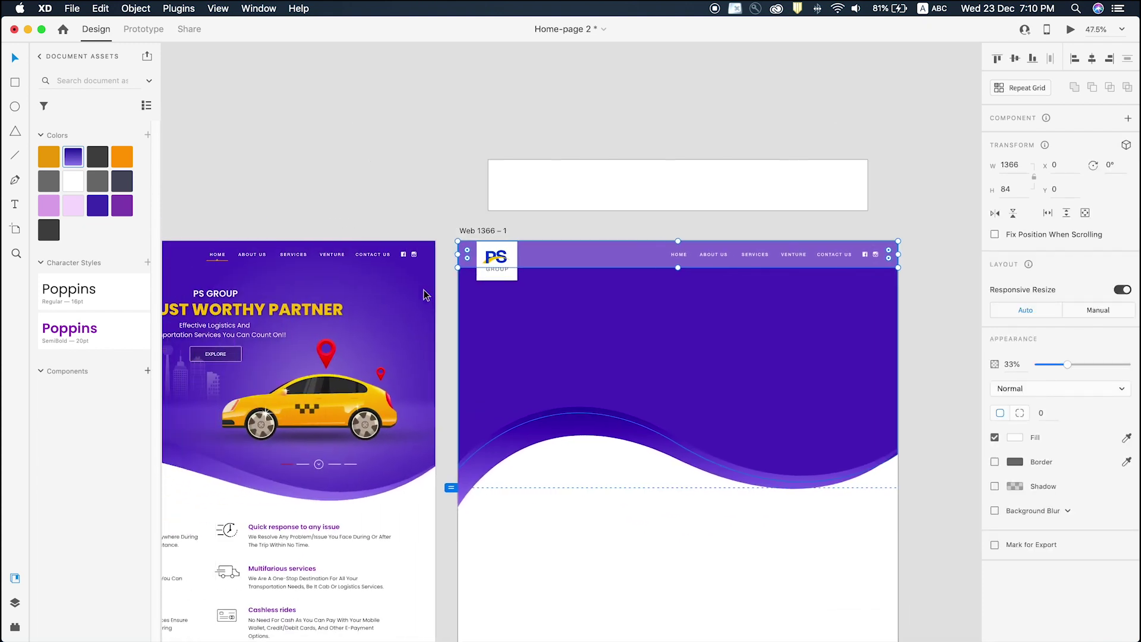
pyautogui.hscroll(-2, 309, 293)
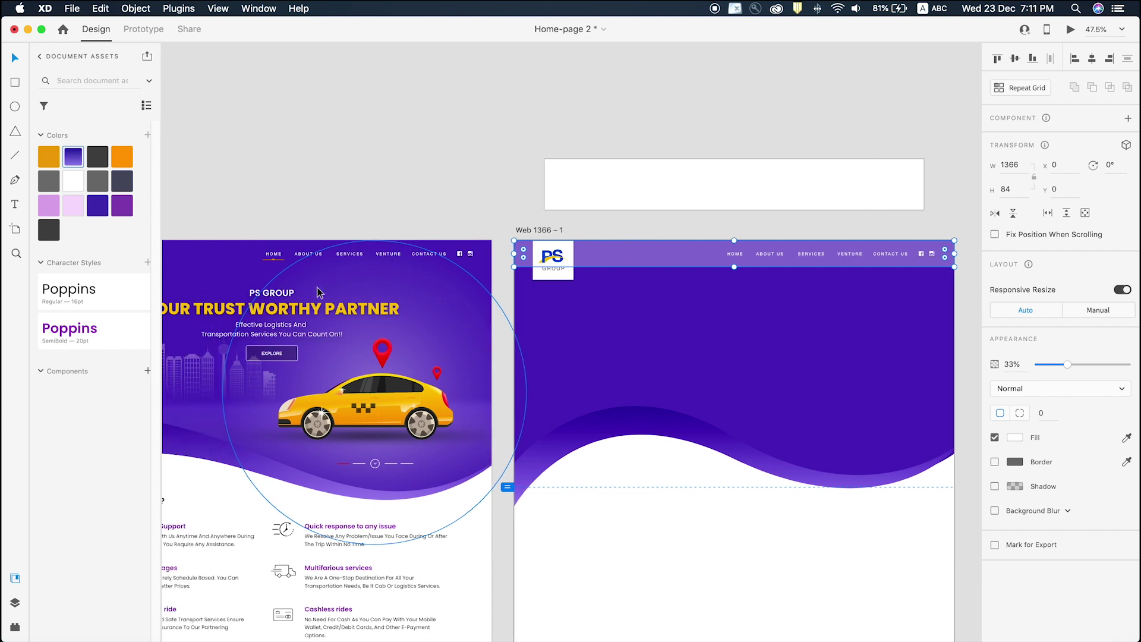
pyautogui.hscroll(-2, 317, 292)
pyautogui.scroll(3, 199, 244)
pyautogui.press('Escape')
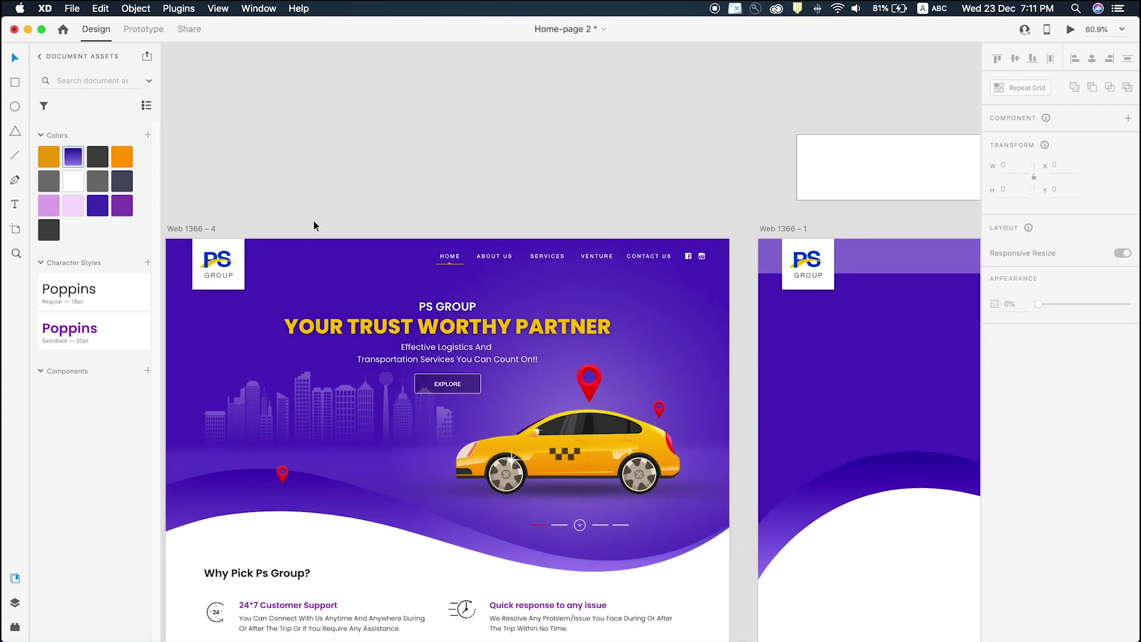
pyautogui.scroll(-5, 314, 224)
pyautogui.hscroll(-1, 499, 250)
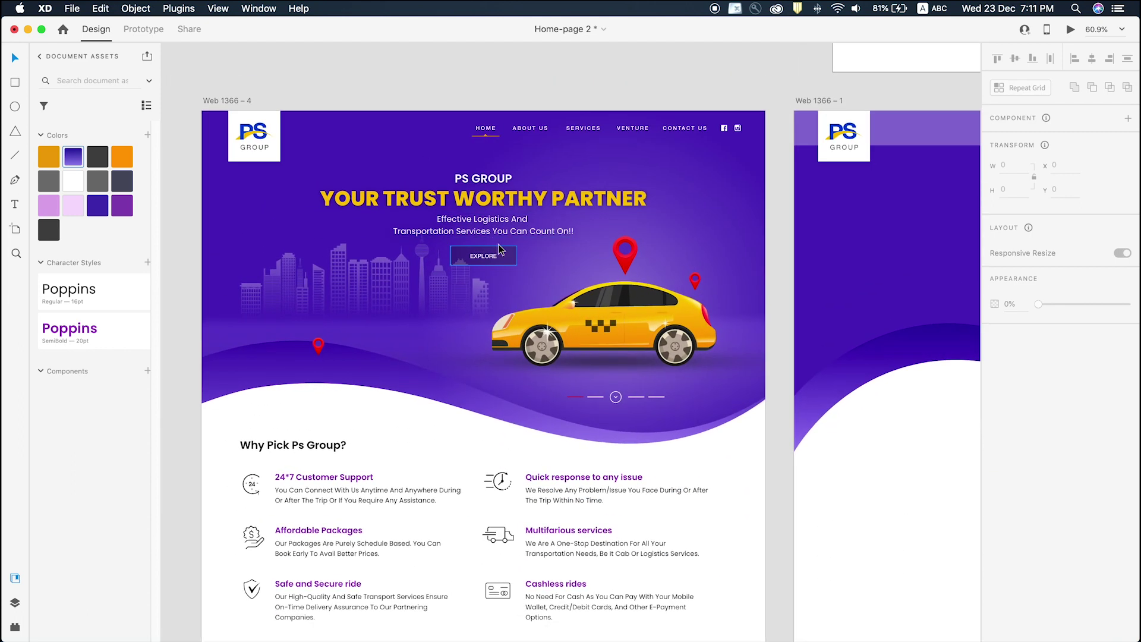
pyautogui.scroll(2, 499, 250)
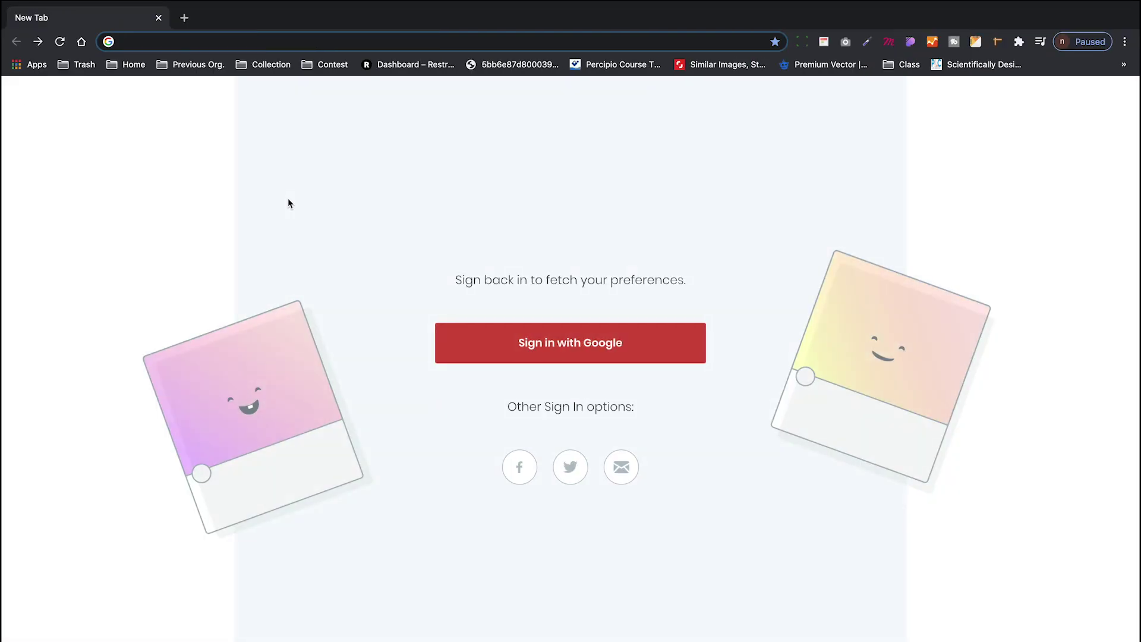
# Switch to Chrome, search for airbnb, open the Airbnb site and dismiss the sign-up form.
pyautogui.write('air')
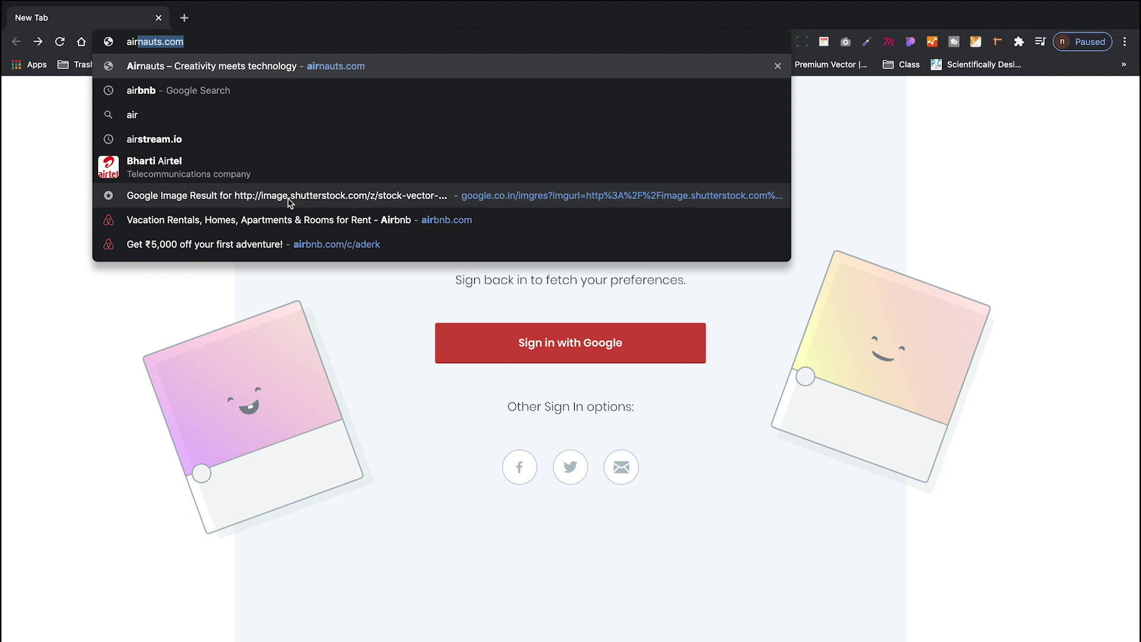
pyautogui.click(199, 90)
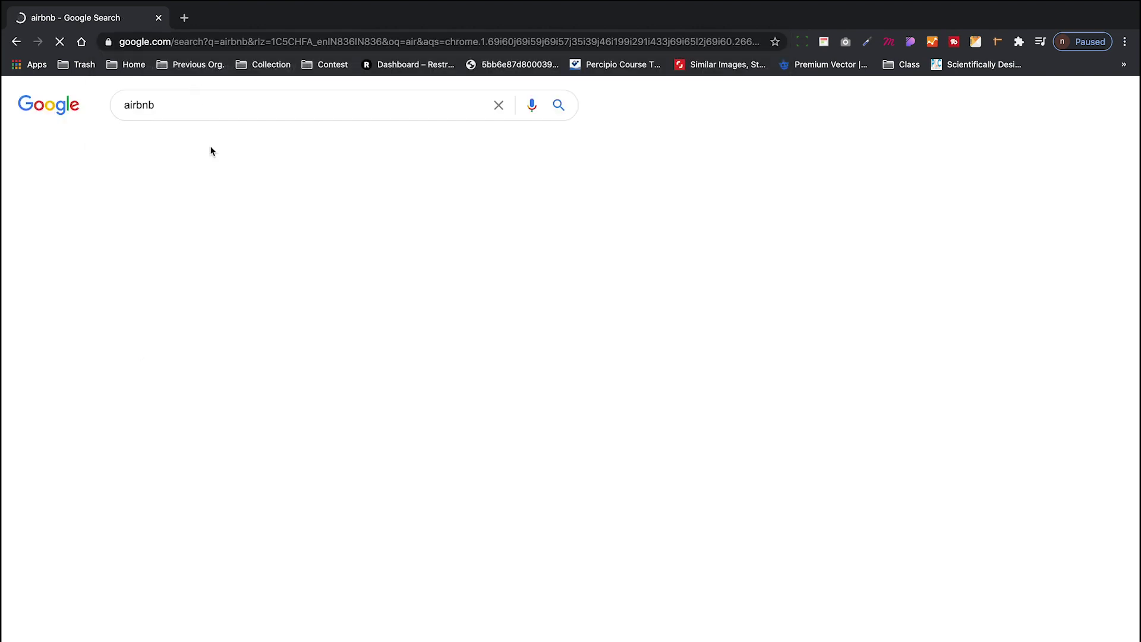
pyautogui.click(169, 220)
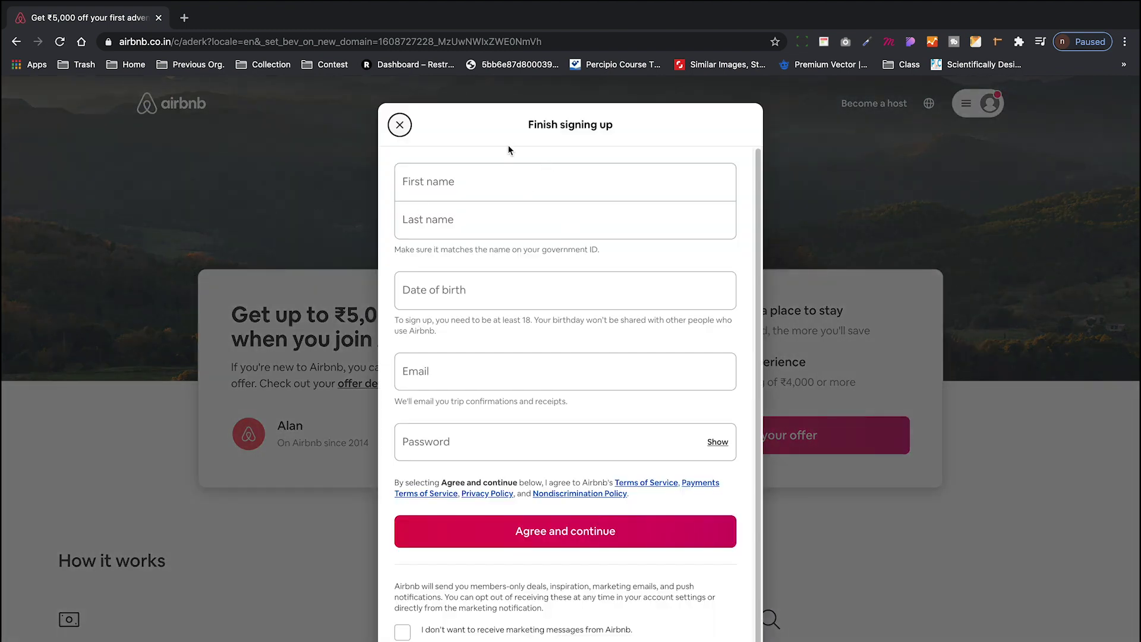
pyautogui.click(401, 126)
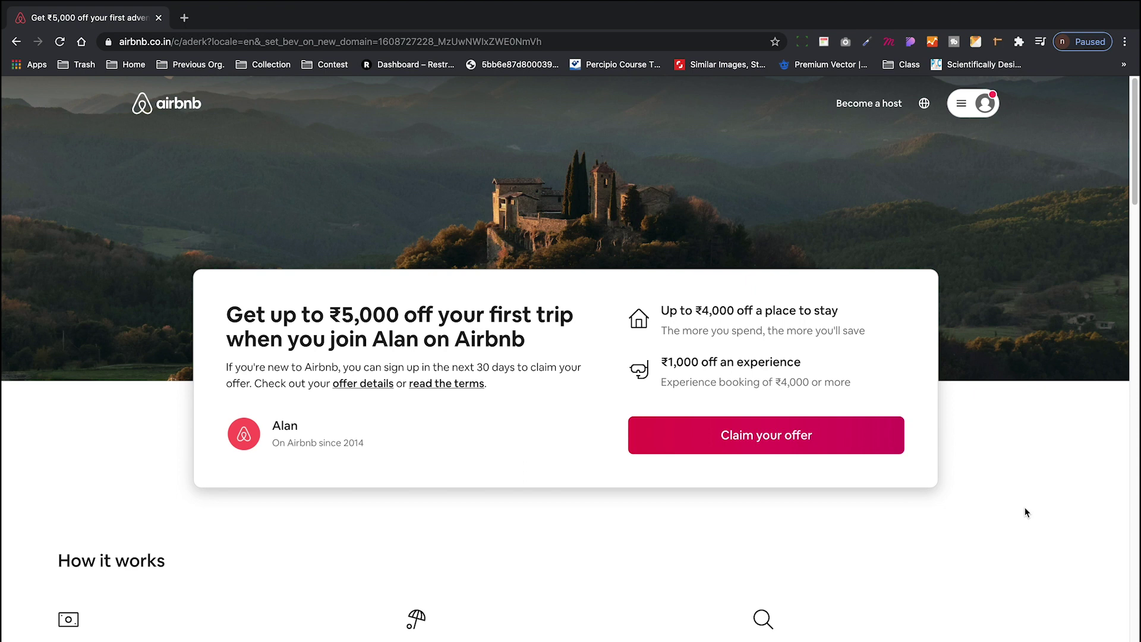
# Examine how the Airbnb page's header bar changes between the top of the page and a scrolled position.
pyautogui.scroll(-1, 1025, 508)
pyautogui.scroll(1, 1024, 508)
pyautogui.scroll(-1, 1025, 512)
pyautogui.scroll(1, 1025, 513)
pyautogui.scroll(-1, 1024, 512)
pyautogui.scroll(1, 1024, 512)
pyautogui.scroll(-1, 1025, 512)
pyautogui.scroll(1, 1025, 512)
pyautogui.scroll(-1, 1031, 499)
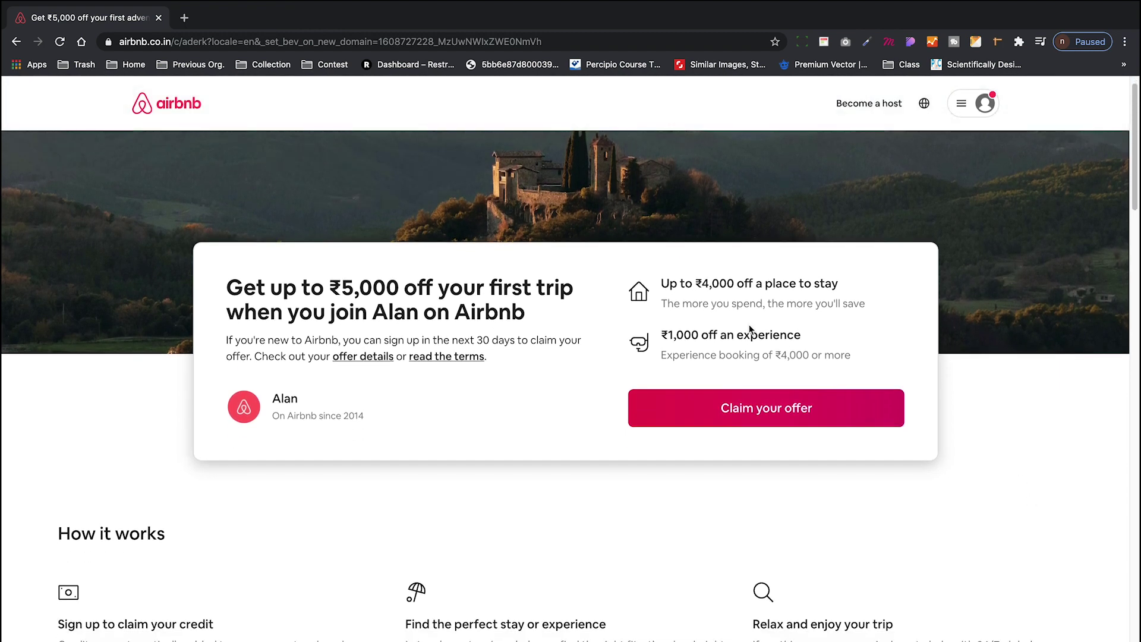
pyautogui.scroll(-4, 816, 355)
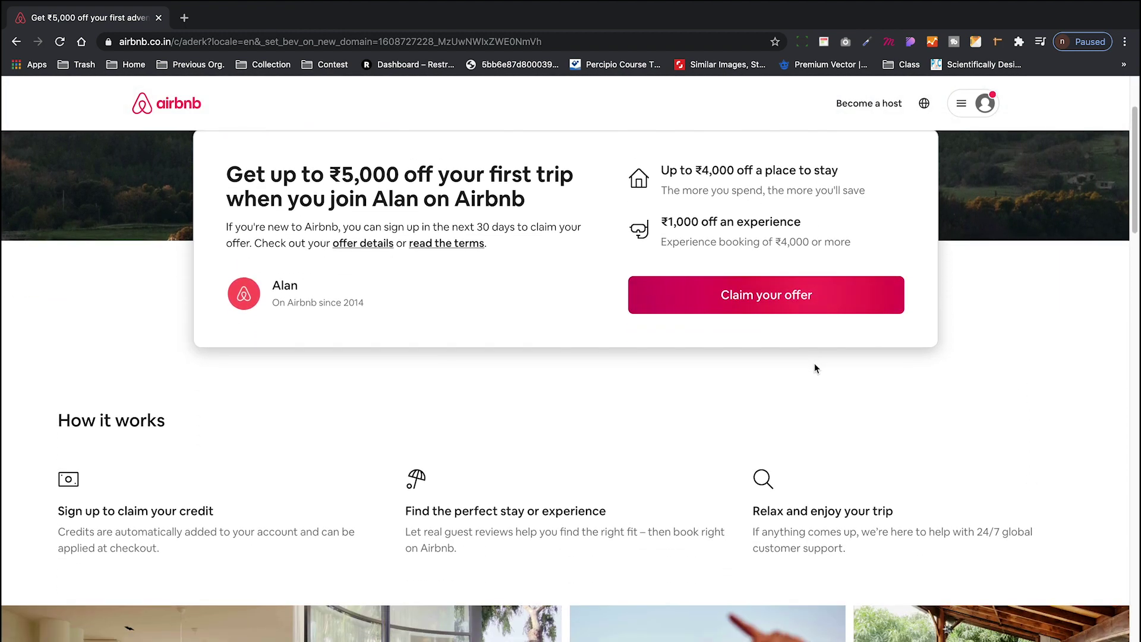
pyautogui.scroll(3, 815, 364)
pyautogui.scroll(2, 832, 365)
pyautogui.scroll(-2, 865, 358)
pyautogui.scroll(2, 865, 359)
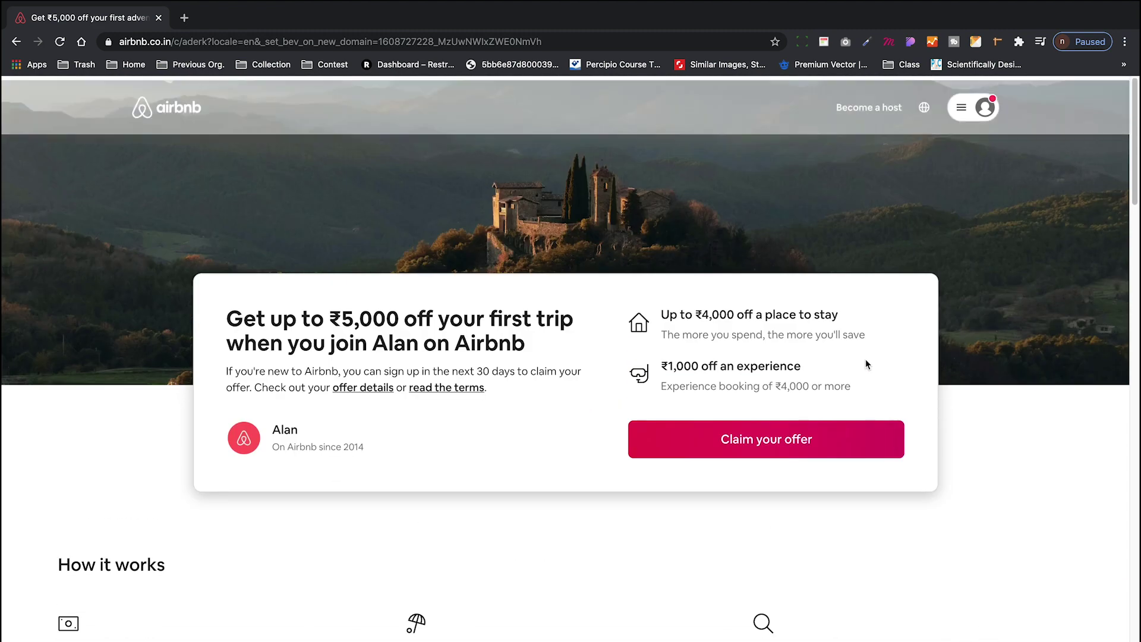
# Switch back to Adobe XD and ungroup the menu group in the new artboard's header bar.
pyautogui.press('super+Tab')
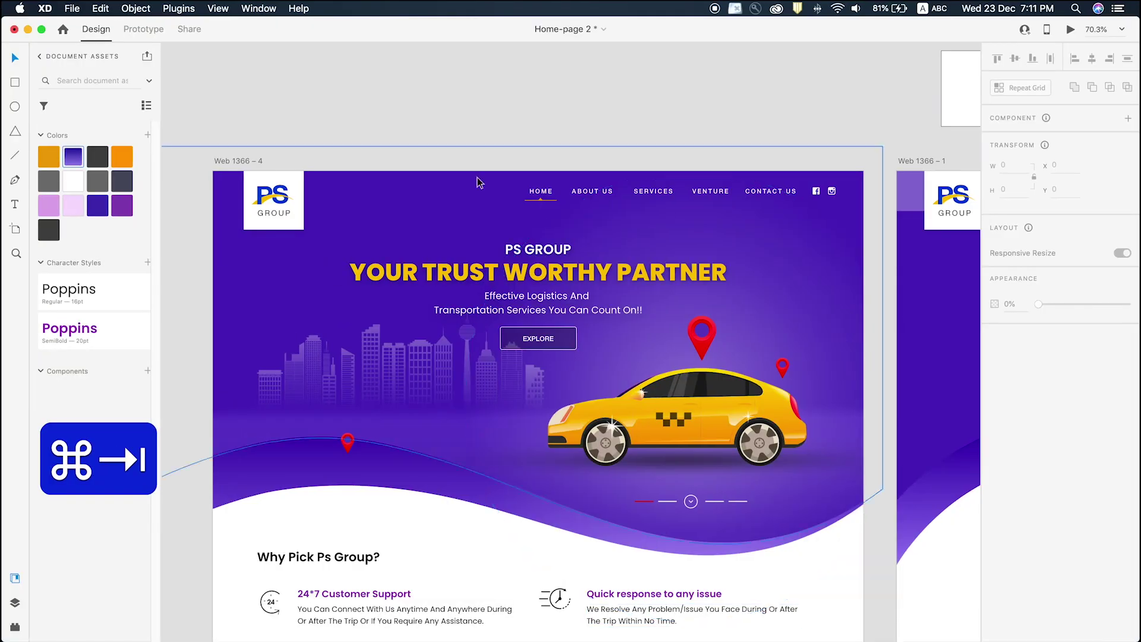
pyautogui.hscroll(10, 615, 133)
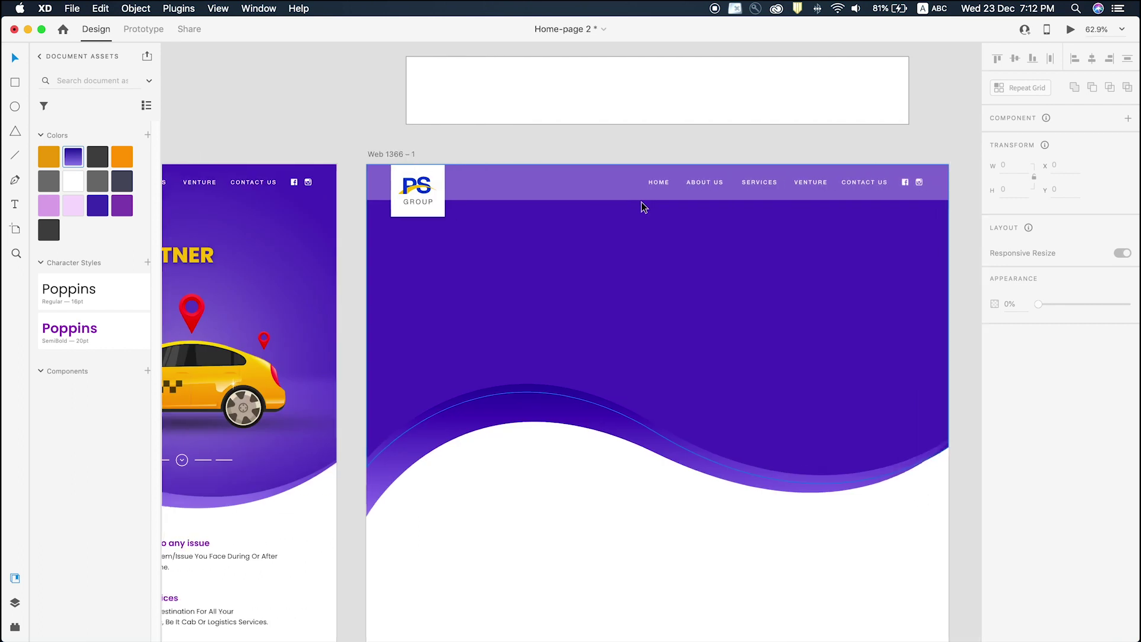
pyautogui.click(631, 184)
pyautogui.rightClick(630, 183)
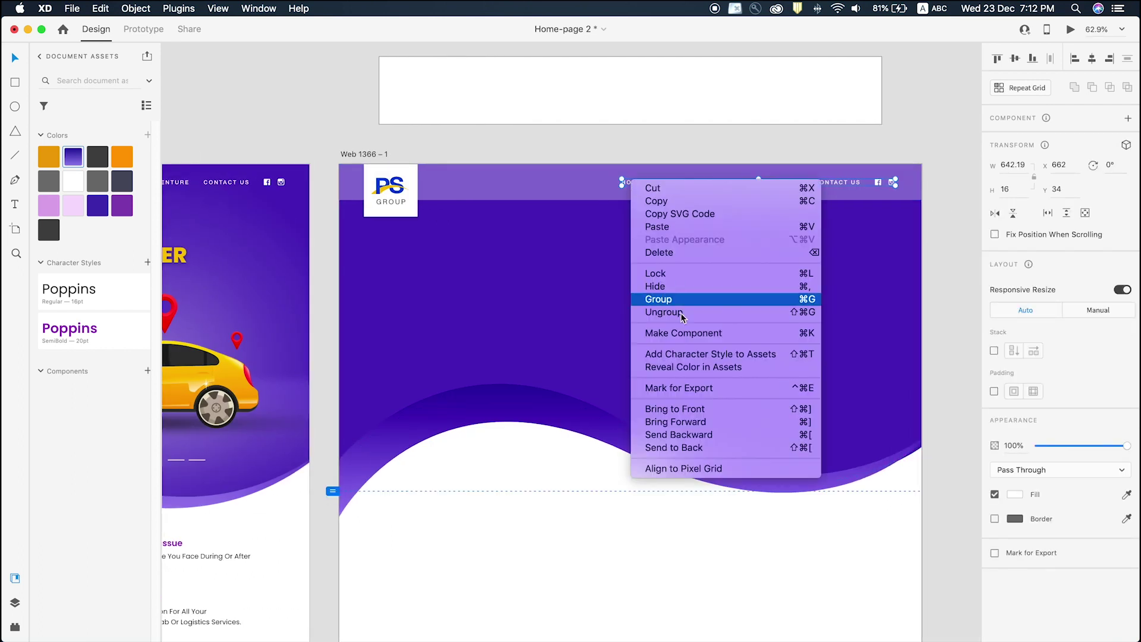
pyautogui.click(604, 181)
# Set the HOME menu label's font to Poppins.
pyautogui.press('z')
pyautogui.moveTo(581, 158); pyautogui.dragTo(932, 262)
pyautogui.press('v')
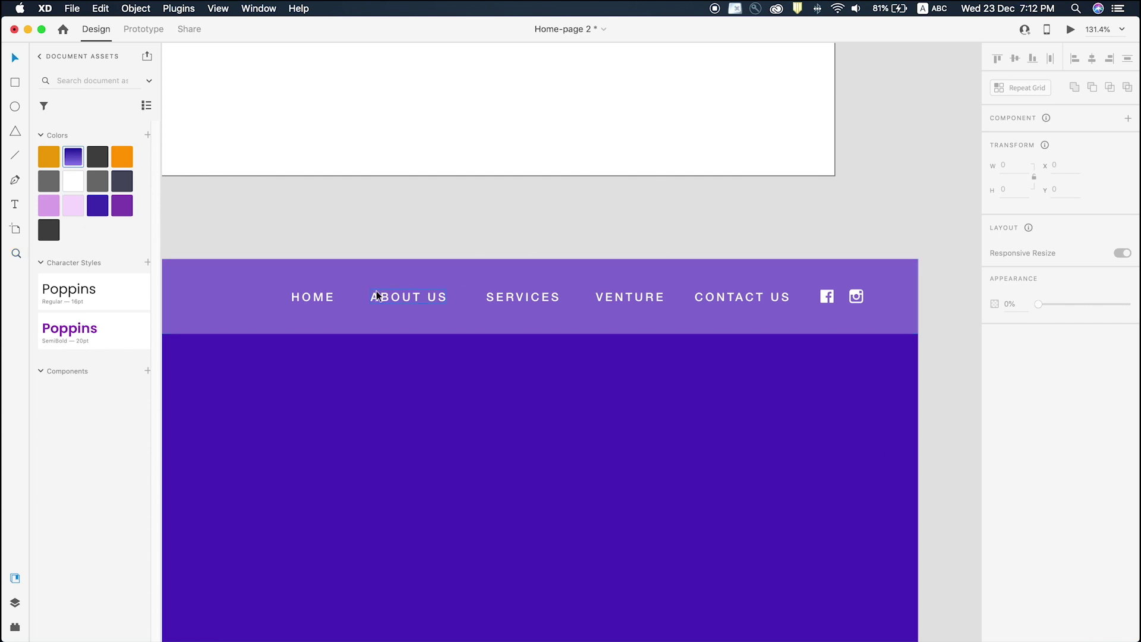
pyautogui.scroll(-1, 299, 291)
pyautogui.doubleClick(296, 297)
pyautogui.scroll(-3, 656, 209)
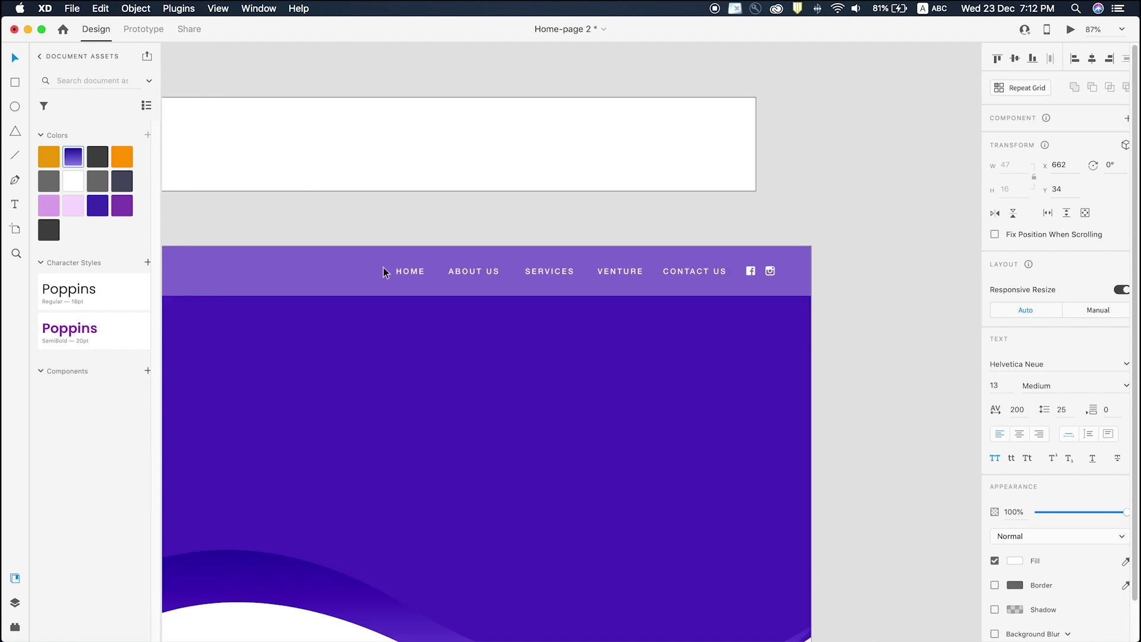
pyautogui.click(1047, 363)
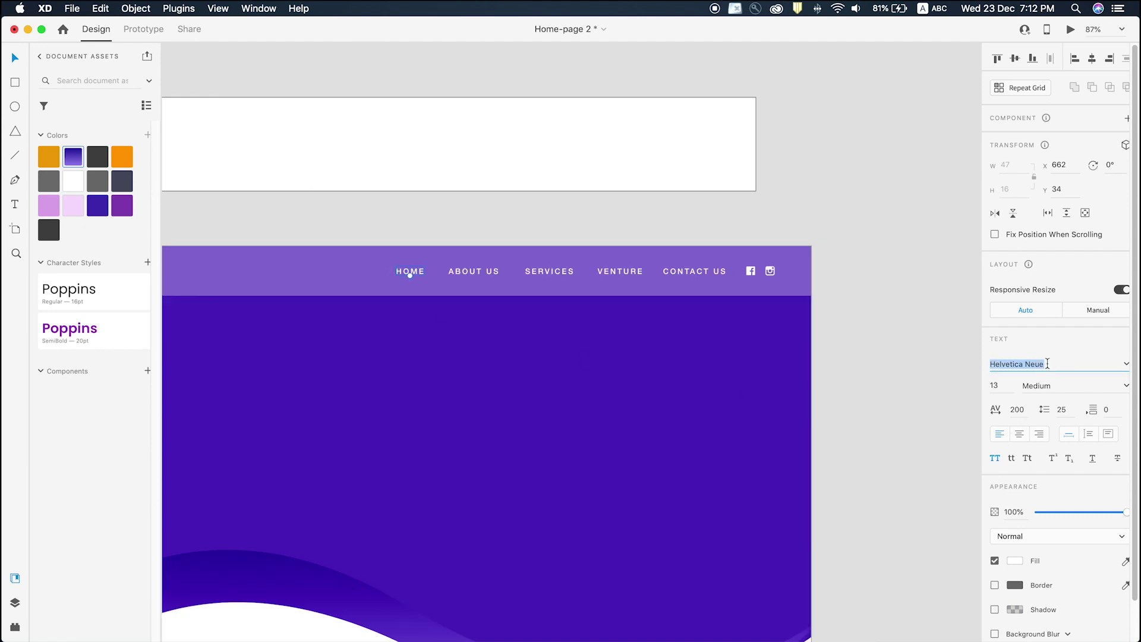
pyautogui.write('pop')
pyautogui.press('Return')
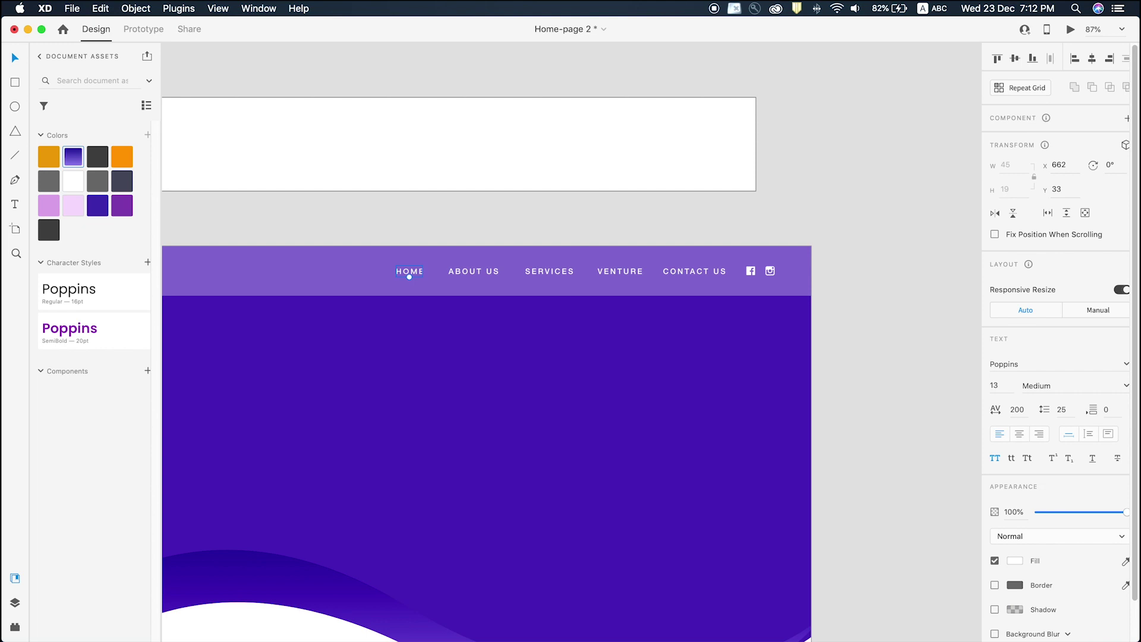
# Compare the font and character spacing settings of the ABOUT US and HOME labels.
pyautogui.scroll(3, 684, 416)
pyautogui.click(565, 319)
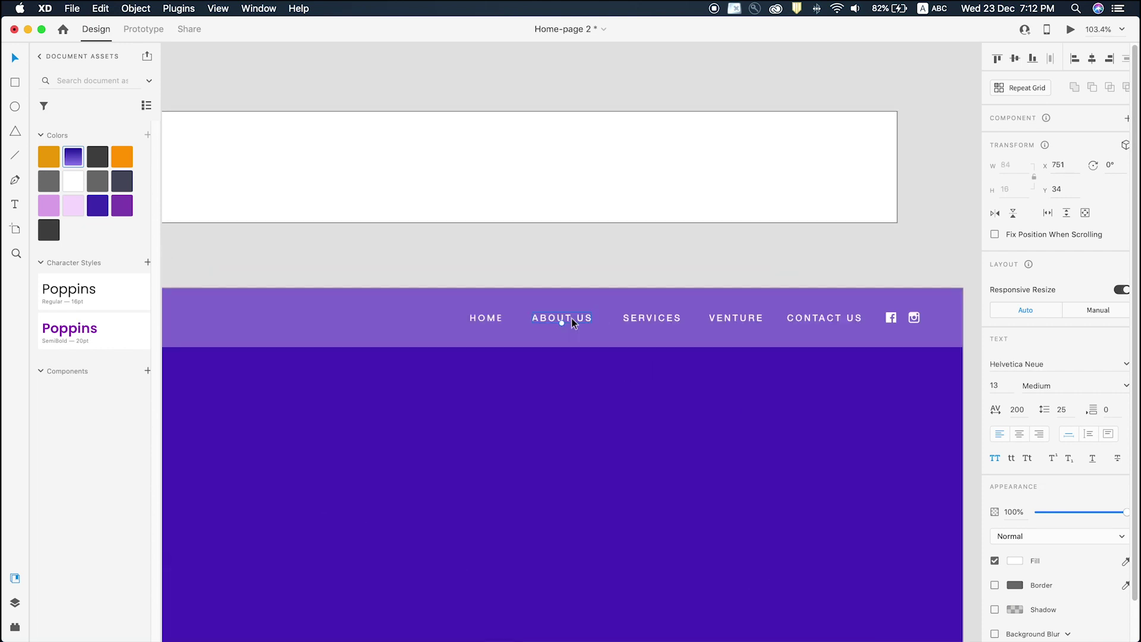
pyautogui.scroll(-2, 610, 368)
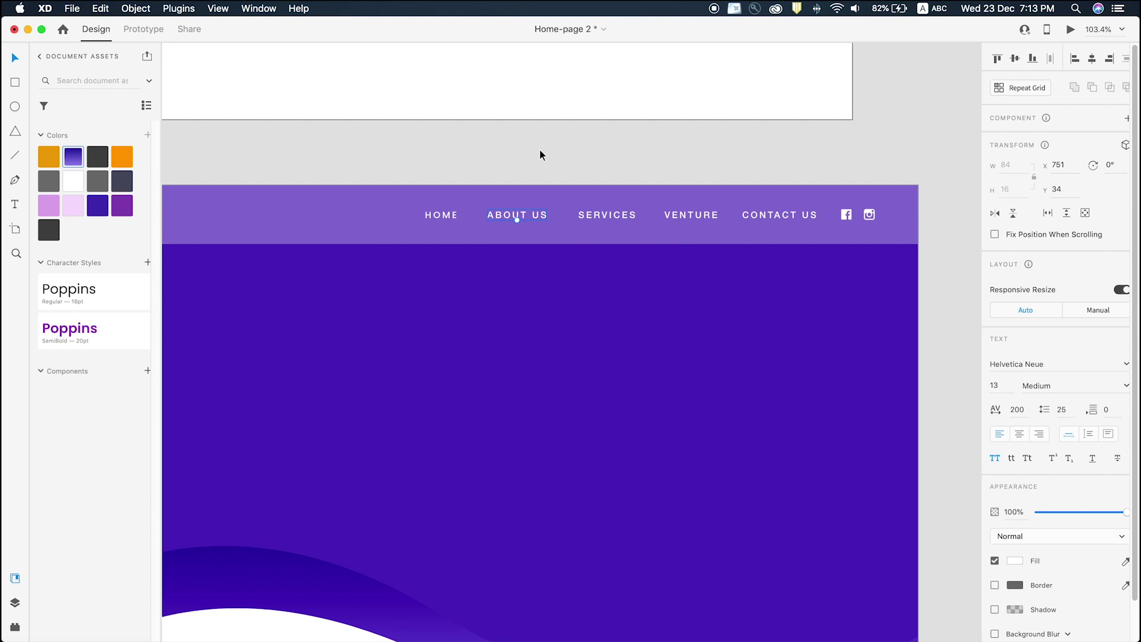
pyautogui.click(444, 214)
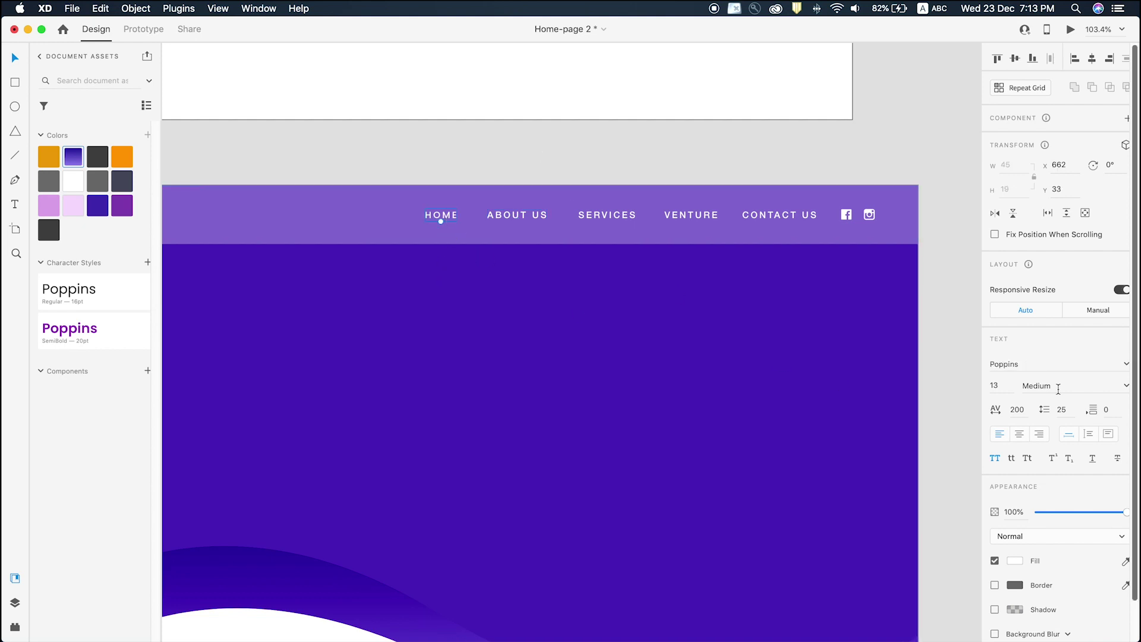
pyautogui.click(1017, 410)
pyautogui.scroll(5, 437, 222)
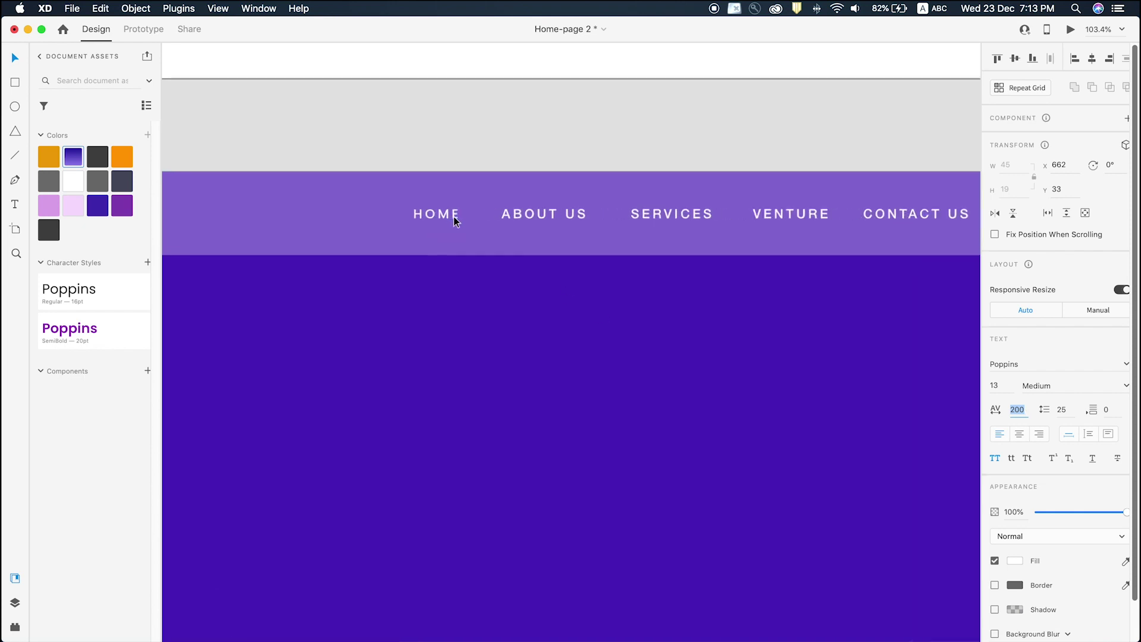
pyautogui.scroll(-3, 428, 235)
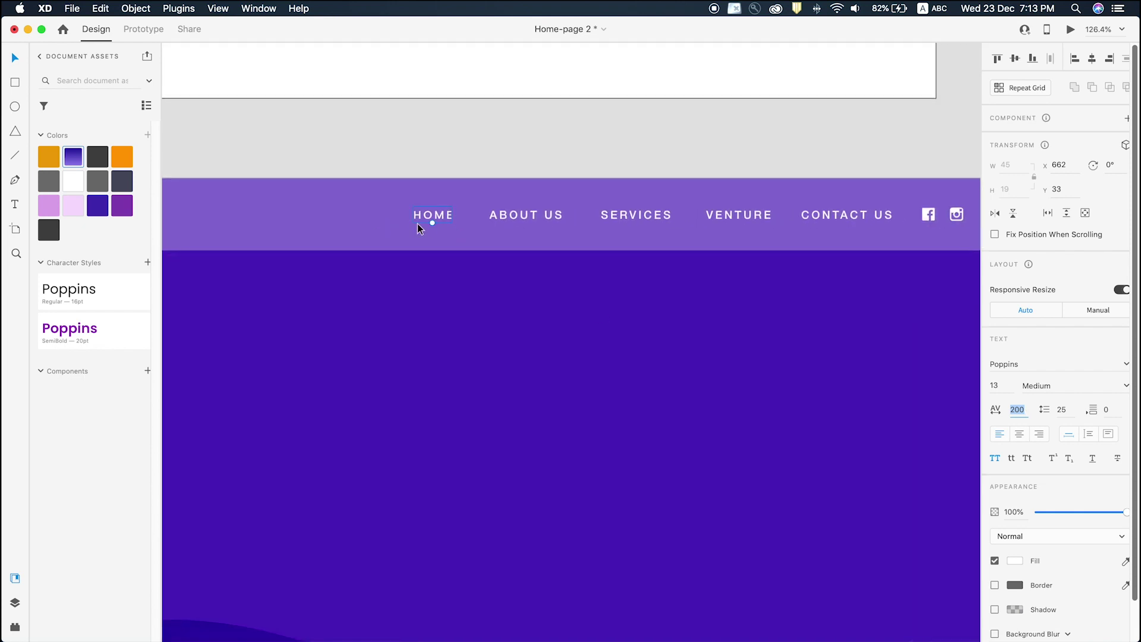
# Copy the HOME label and paste its appearance onto ABOUT US, SERVICES, VENTURE and CONTACT US.
pyautogui.click(439, 220)
pyautogui.press('super+c')
pyautogui.press('super+c')
pyautogui.press('super+c')
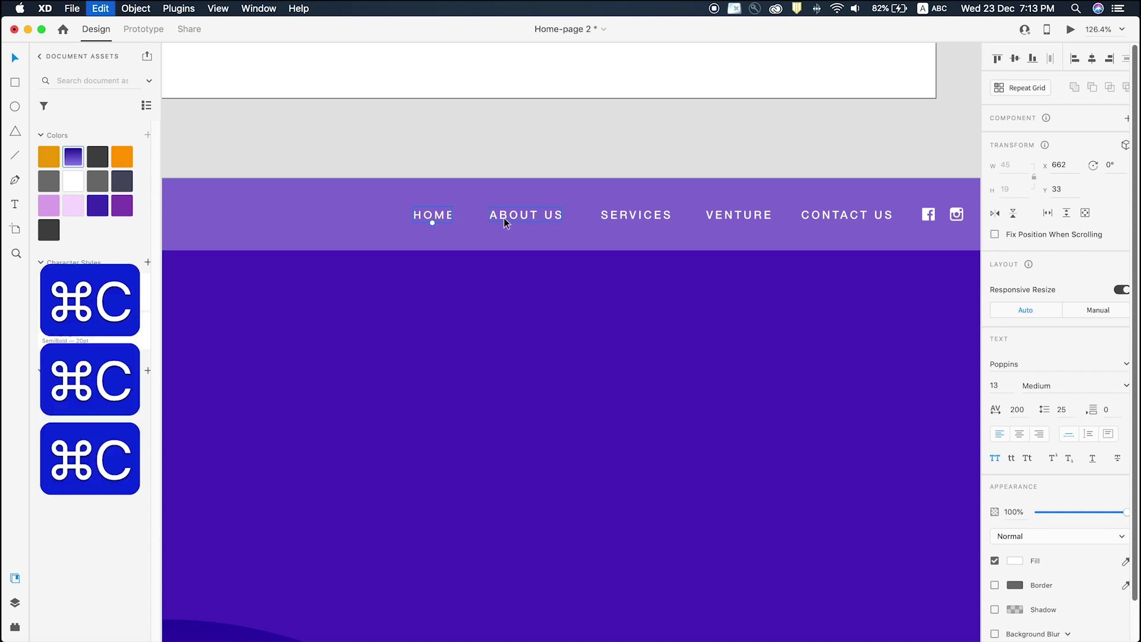
pyautogui.click(515, 215)
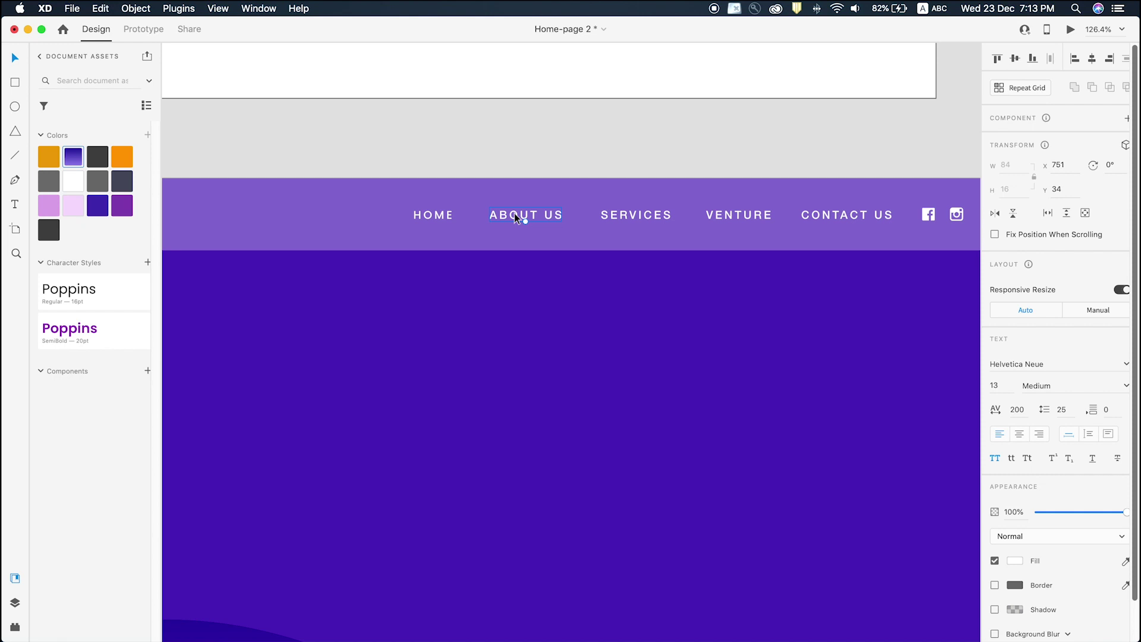
pyautogui.press('alt+super+v')
pyautogui.click(659, 220)
pyautogui.press('alt+super+v')
pyautogui.click(744, 213)
pyautogui.press('alt+super+v')
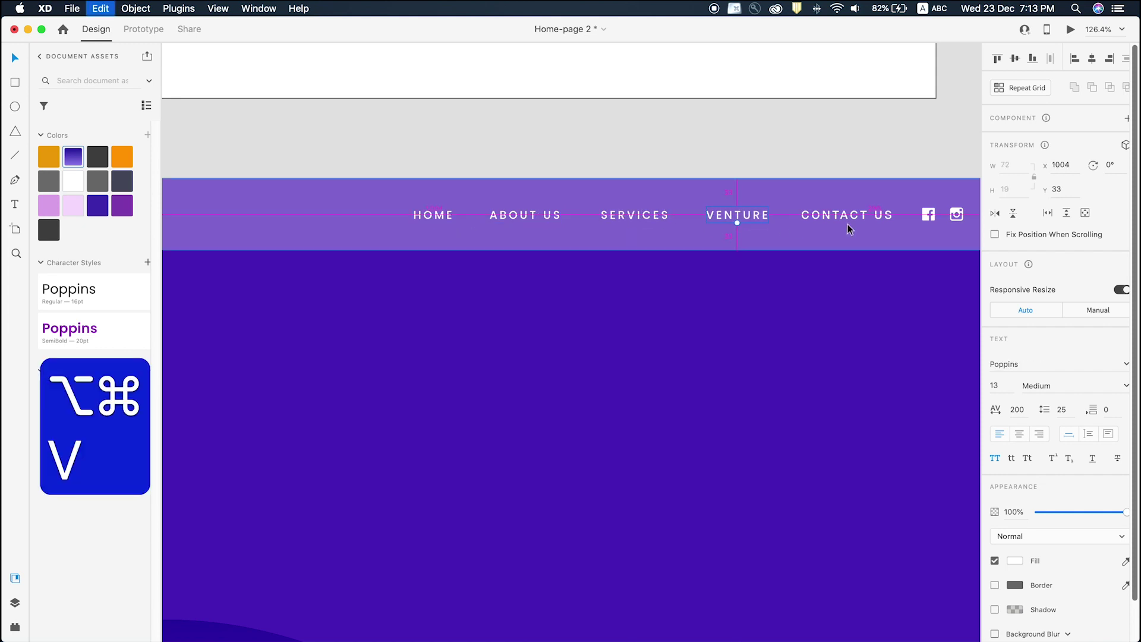
pyautogui.click(847, 221)
pyautogui.click(765, 152)
pyautogui.click(817, 213)
pyautogui.keyDown('shift'); pyautogui.click(704, 215); pyautogui.keyUp('shift')
pyautogui.click(673, 173)
# Distribute the five menu labels, HOME through CONTACT US, with equal horizontal spacing.
pyautogui.click(824, 216)
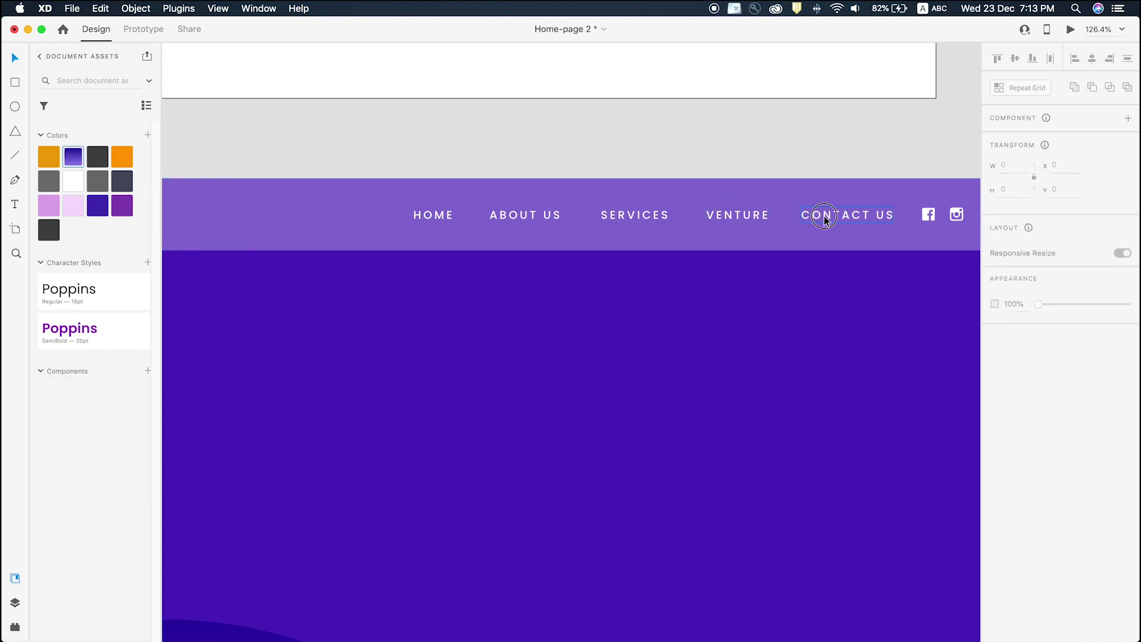
pyautogui.keyDown('shift'); pyautogui.click(743, 217); pyautogui.keyUp('shift')
pyautogui.keyDown('shift'); pyautogui.click(629, 217); pyautogui.keyUp('shift')
pyautogui.keyDown('shift'); pyautogui.click(541, 214); pyautogui.keyUp('shift')
pyautogui.keyDown('shift'); pyautogui.click(437, 219); pyautogui.keyUp('shift')
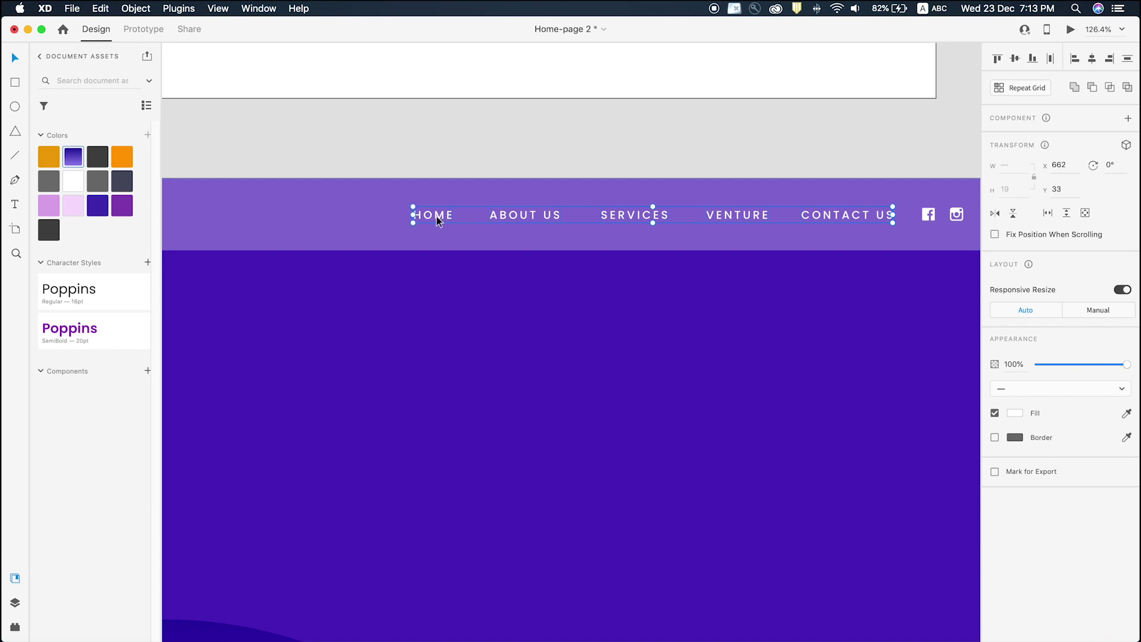
pyautogui.click(1050, 59)
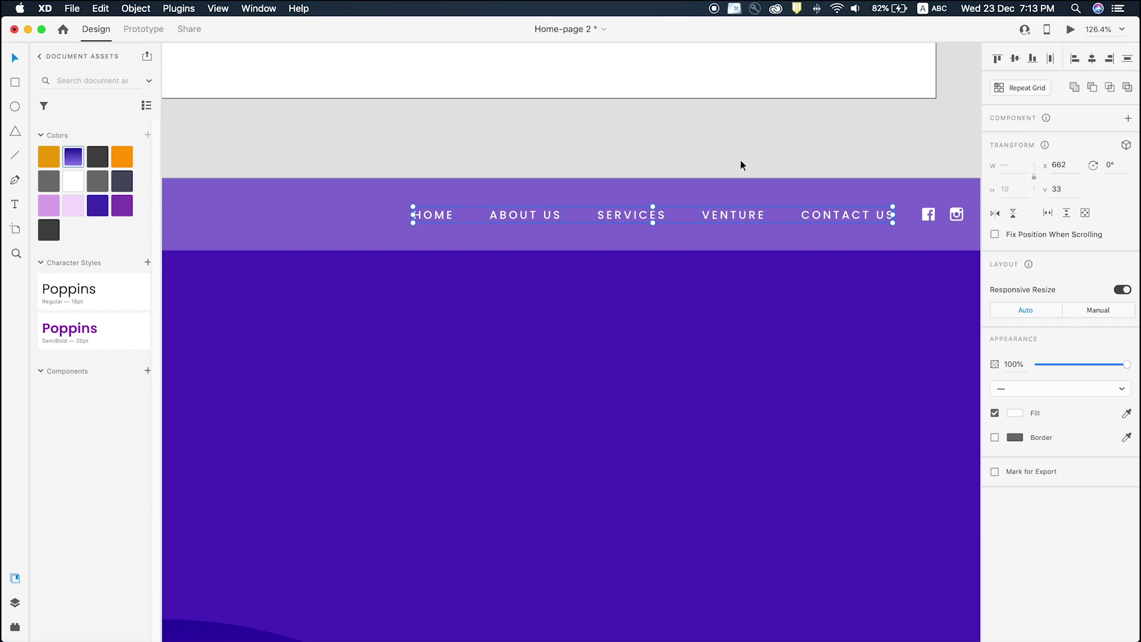
pyautogui.press('Escape')
pyautogui.click(718, 217)
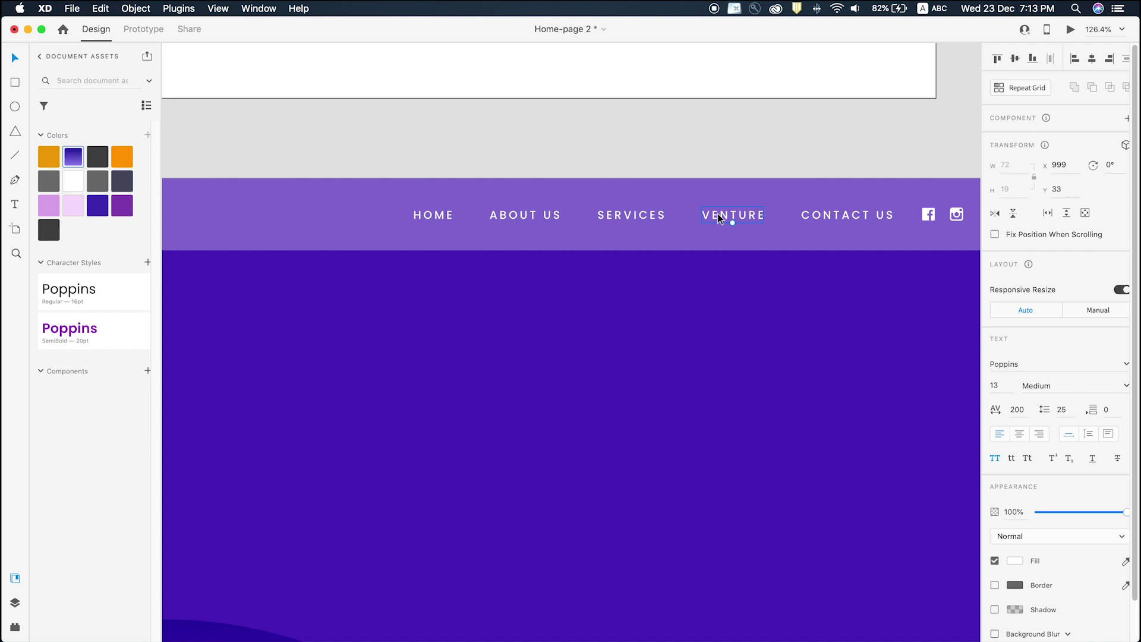
pyautogui.click(704, 144)
# Examine the Facebook and Instagram icon group's size and position beside the CONTACT US label.
pyautogui.hscroll(5, 803, 194)
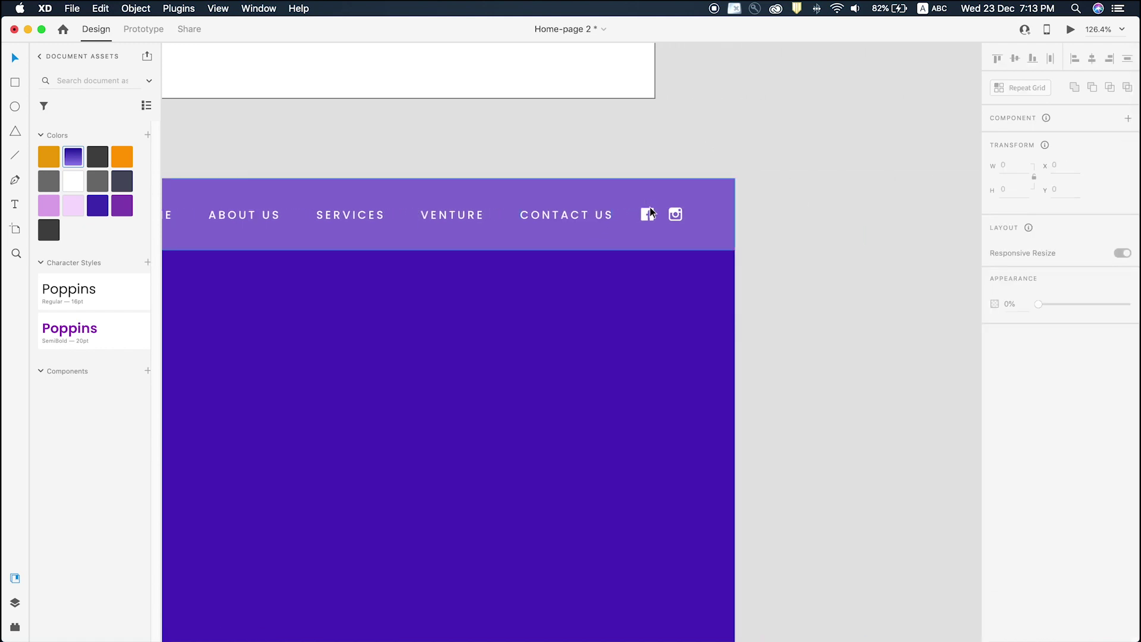
pyautogui.click(650, 212)
pyautogui.scroll(5, 662, 228)
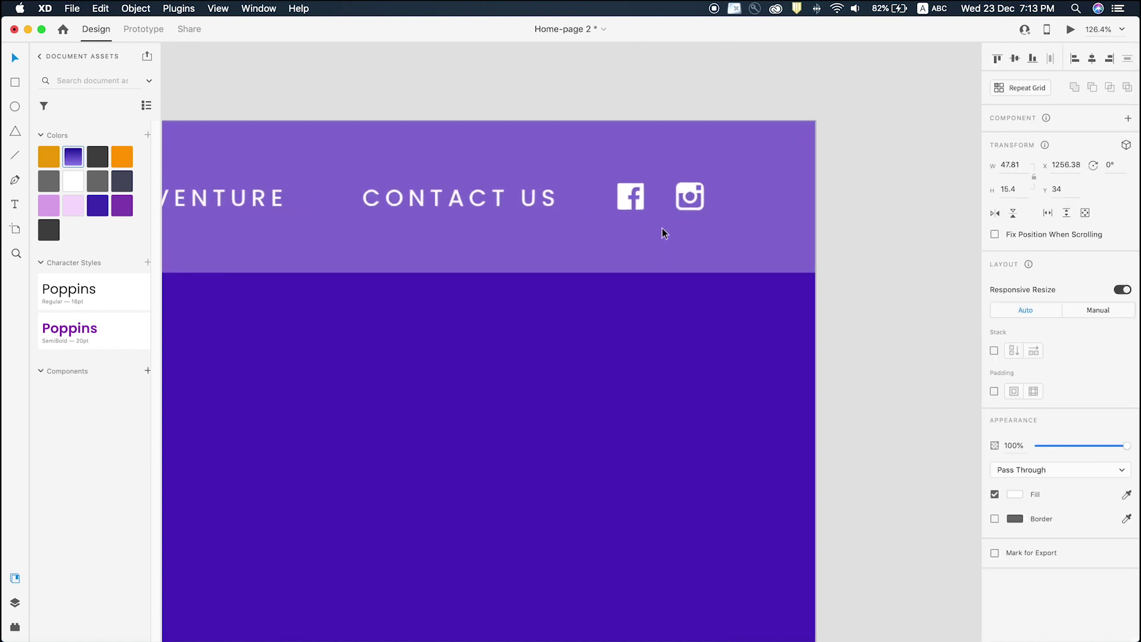
pyautogui.doubleClick(689, 193)
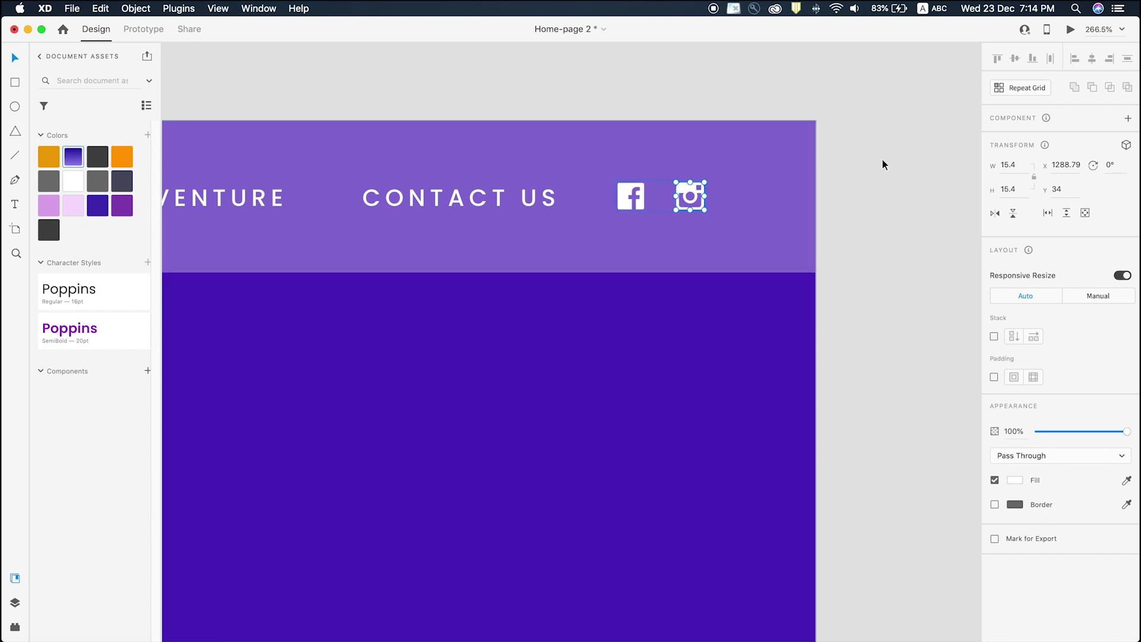
pyautogui.click(882, 160)
pyautogui.click(693, 188)
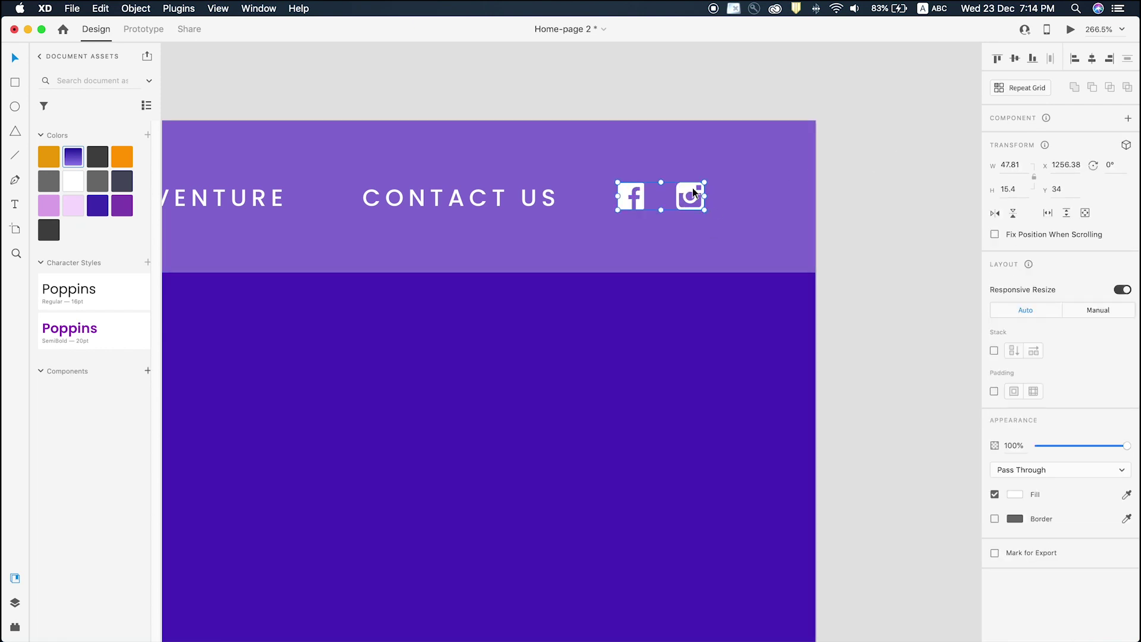
pyautogui.scroll(10, 587, 201)
pyautogui.scroll(-8, 742, 159)
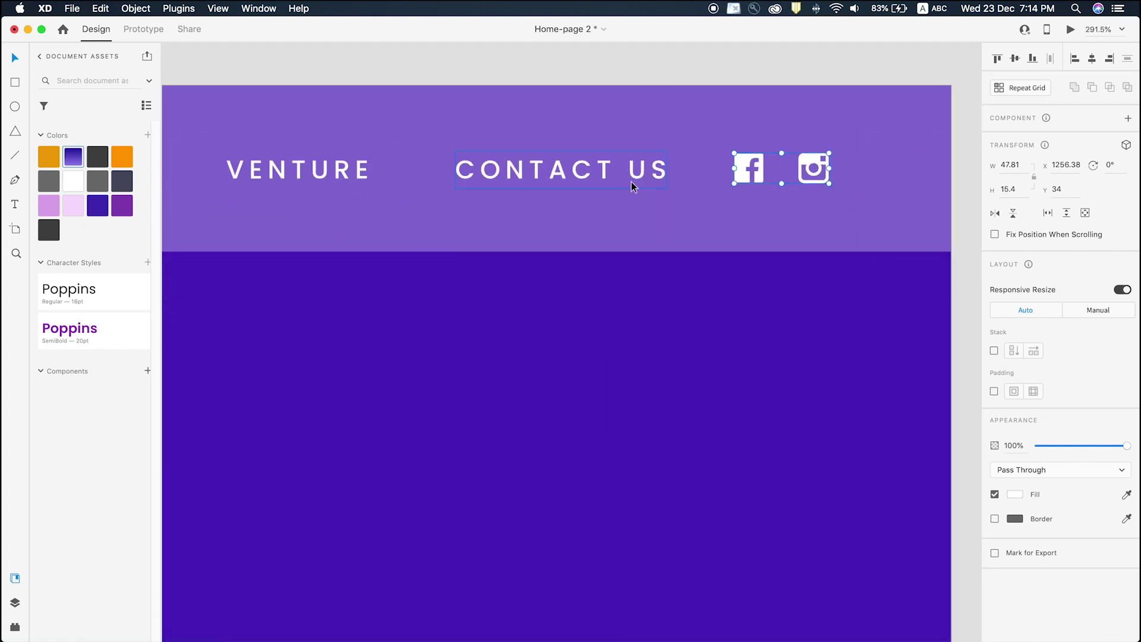
pyautogui.scroll(-3, 631, 181)
pyautogui.hscroll(-5, 490, 181)
pyautogui.scroll(-2, 490, 178)
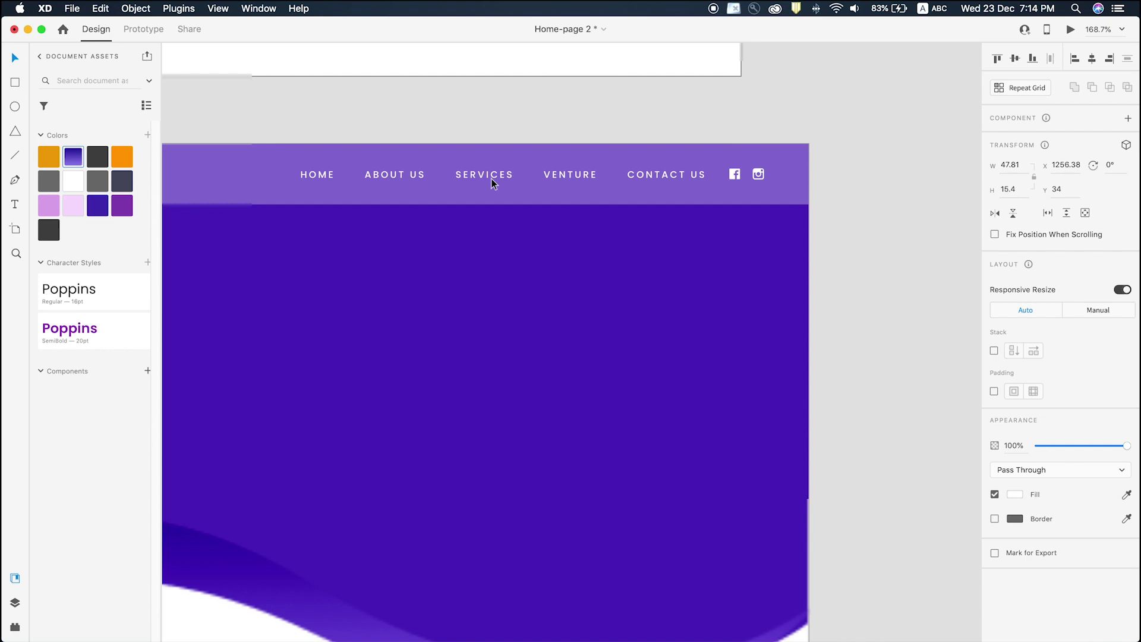
pyautogui.click(359, 176)
pyautogui.keyDown('shift'); pyautogui.click(458, 174); pyautogui.keyUp('shift')
pyautogui.keyDown('shift'); pyautogui.click(508, 178); pyautogui.keyUp('shift')
pyautogui.keyDown('shift'); pyautogui.click(628, 175); pyautogui.keyUp('shift')
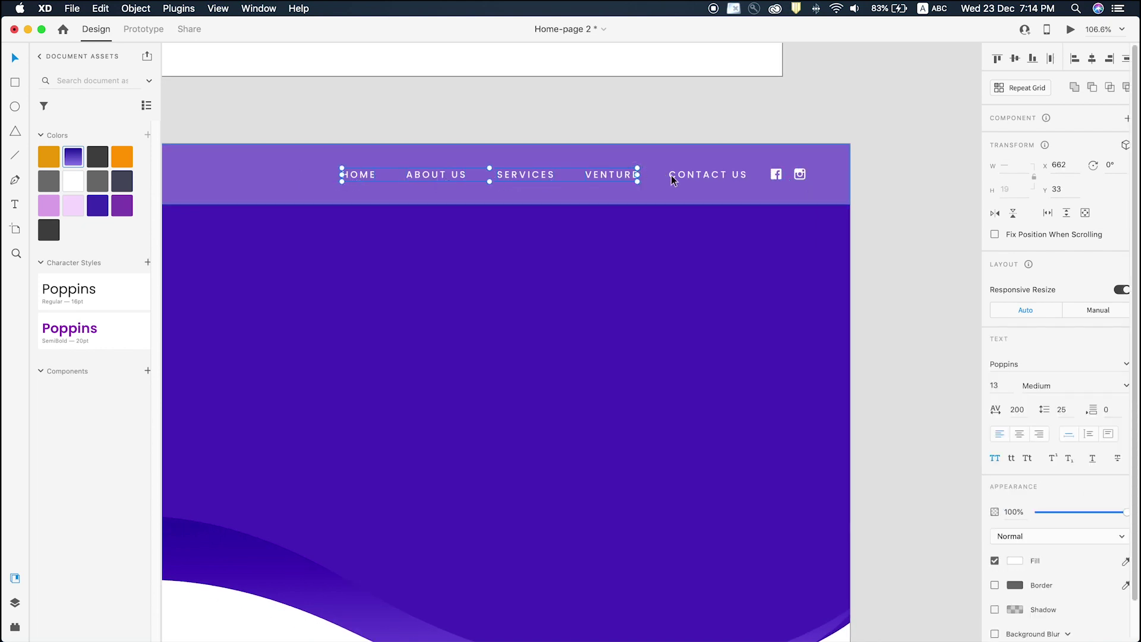
pyautogui.keyDown('shift'); pyautogui.click(673, 178); pyautogui.keyUp('shift')
pyautogui.keyDown('shift'); pyautogui.click(776, 174); pyautogui.keyUp('shift')
pyautogui.keyDown('shift'); pyautogui.click(799, 174); pyautogui.keyUp('shift')
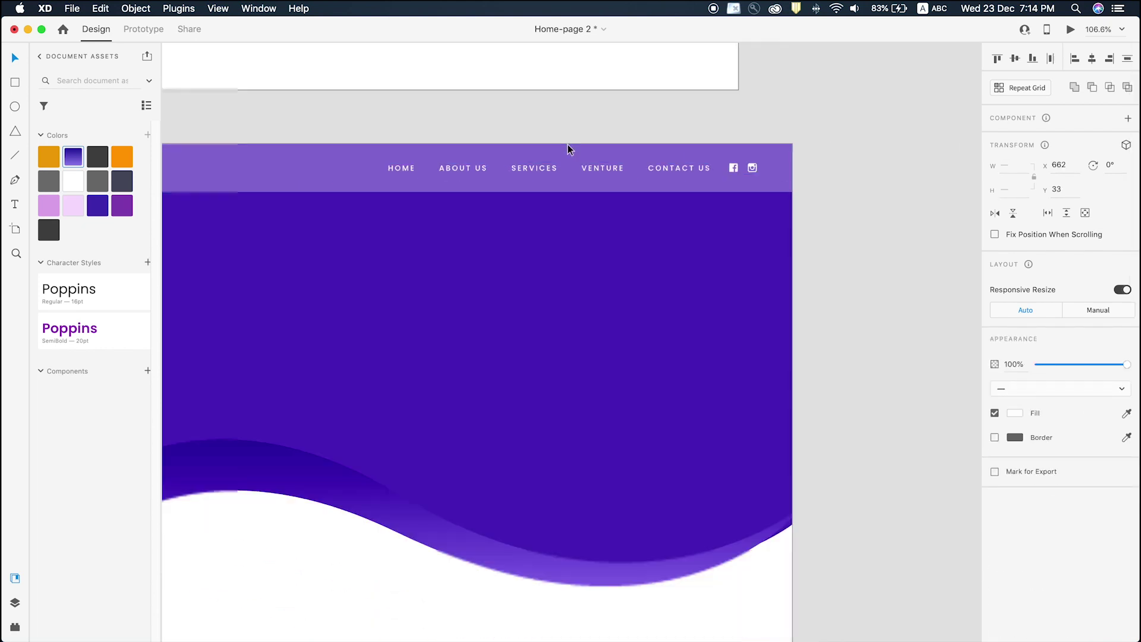
pyautogui.scroll(-3, 568, 145)
pyautogui.click(877, 142)
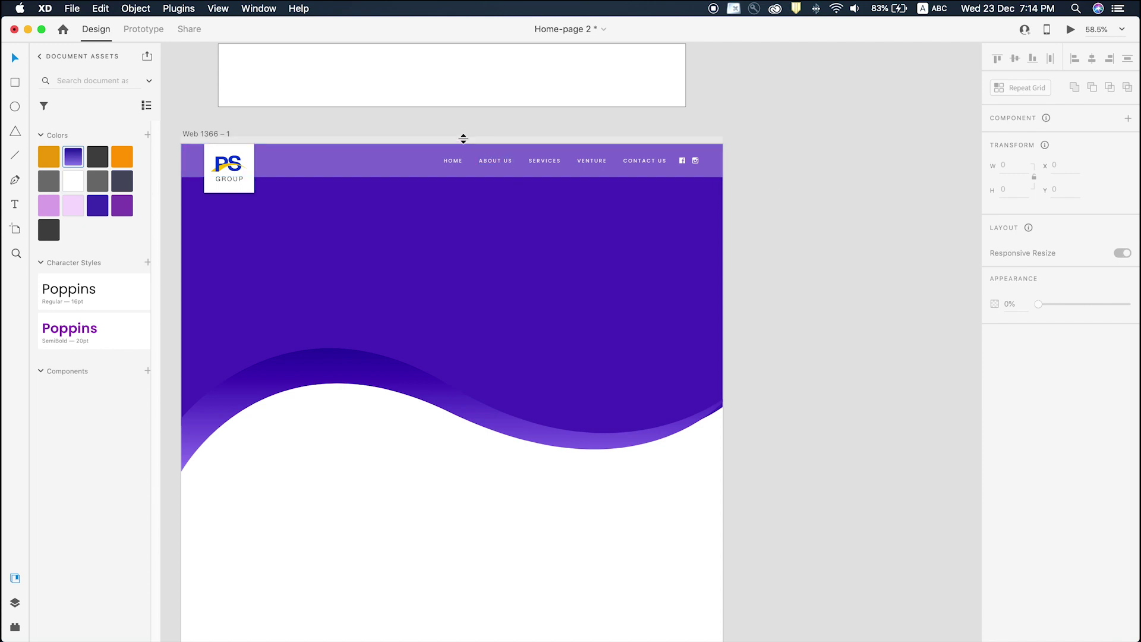
# Examine the reference design's HOME underline, then switch to Chrome and examine Airbnb's header bar at the top and when scrolled.
pyautogui.hscroll(-2, 440, 149)
pyautogui.click(439, 159)
pyautogui.hscroll(-12, 429, 154)
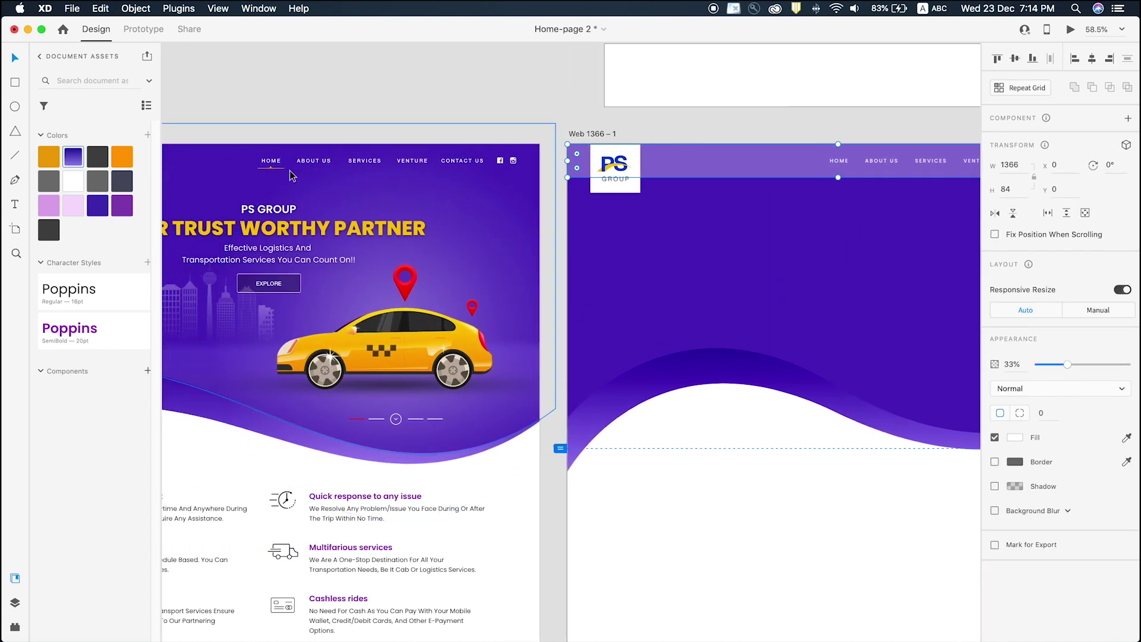
pyautogui.press('z')
pyautogui.hscroll(3, 535, 345)
pyautogui.scroll(-1, 535, 345)
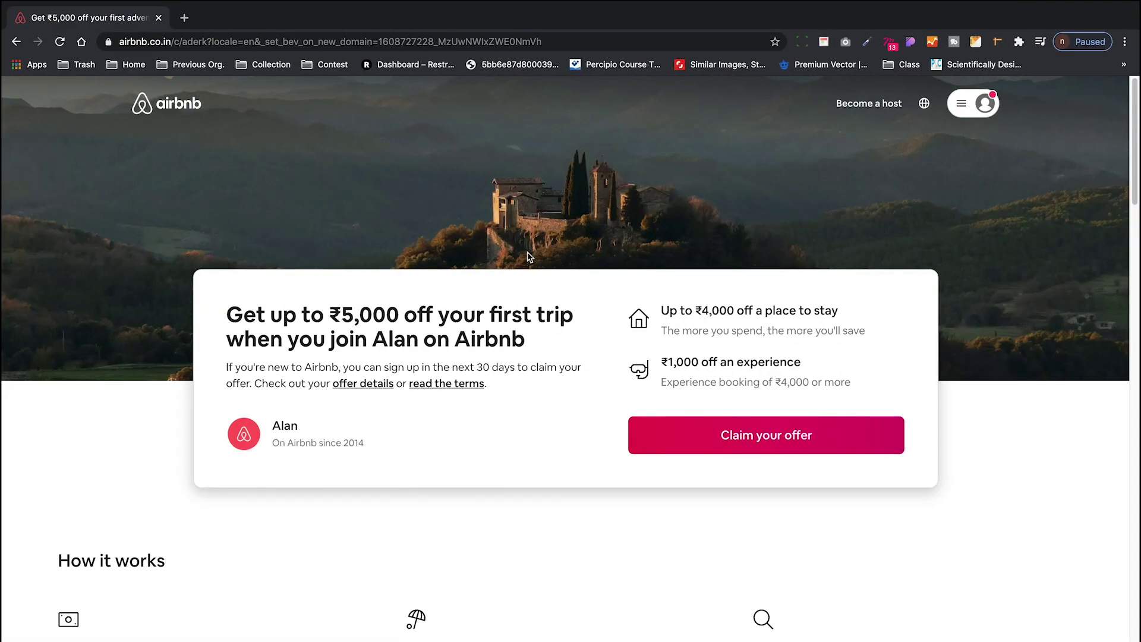
pyautogui.scroll(-4, 530, 257)
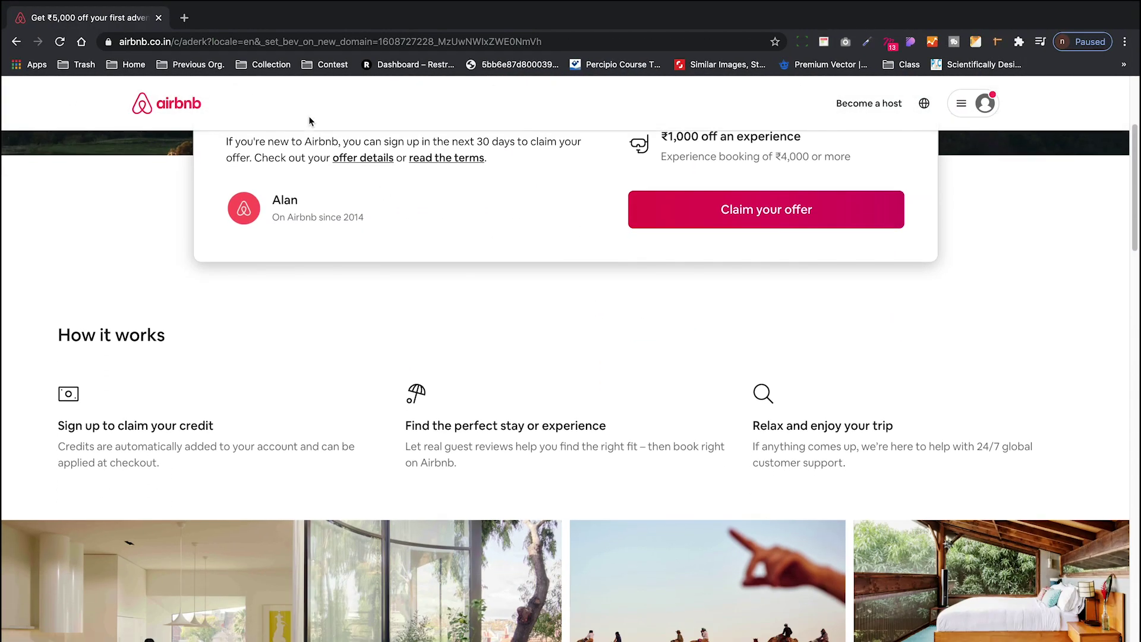
pyautogui.scroll(5, 663, 123)
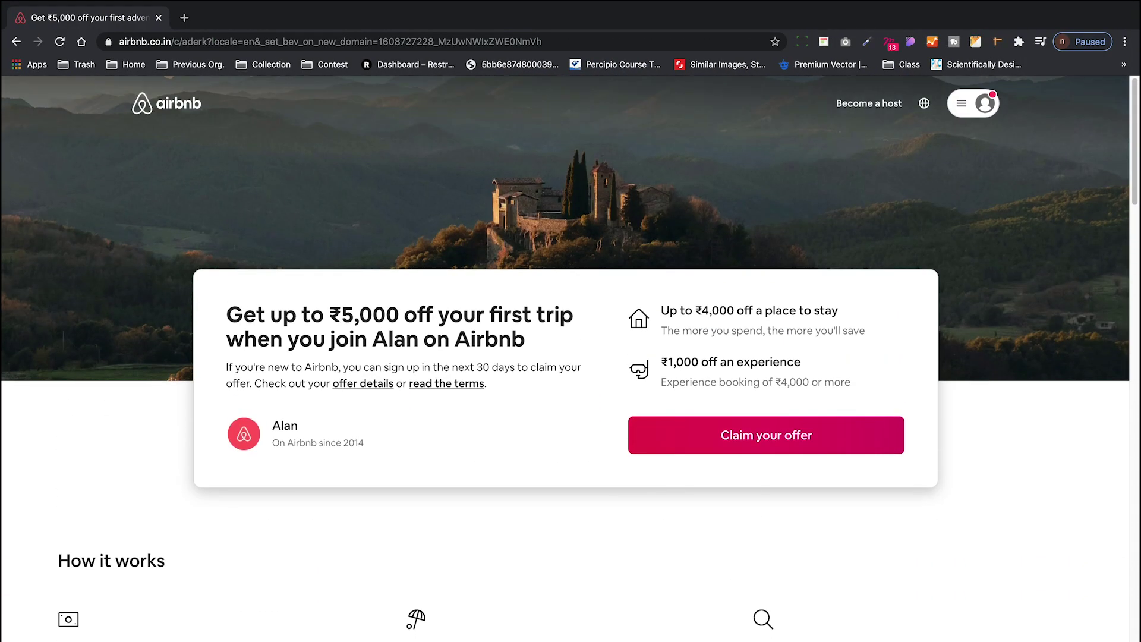
# Back in Adobe XD, draw a borderless rectangle about 68 wide and 3 high under HOME along the header bar's lower edge.
pyautogui.click(13, 86)
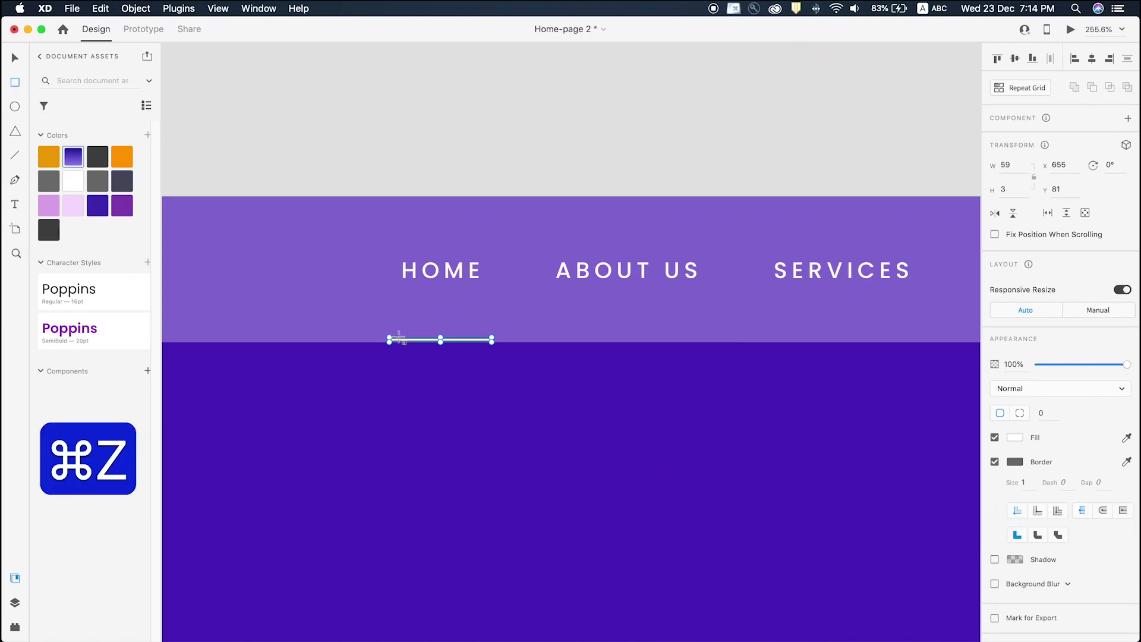
pyautogui.press('super+z')
pyautogui.moveTo(385, 337); pyautogui.dragTo(501, 344)
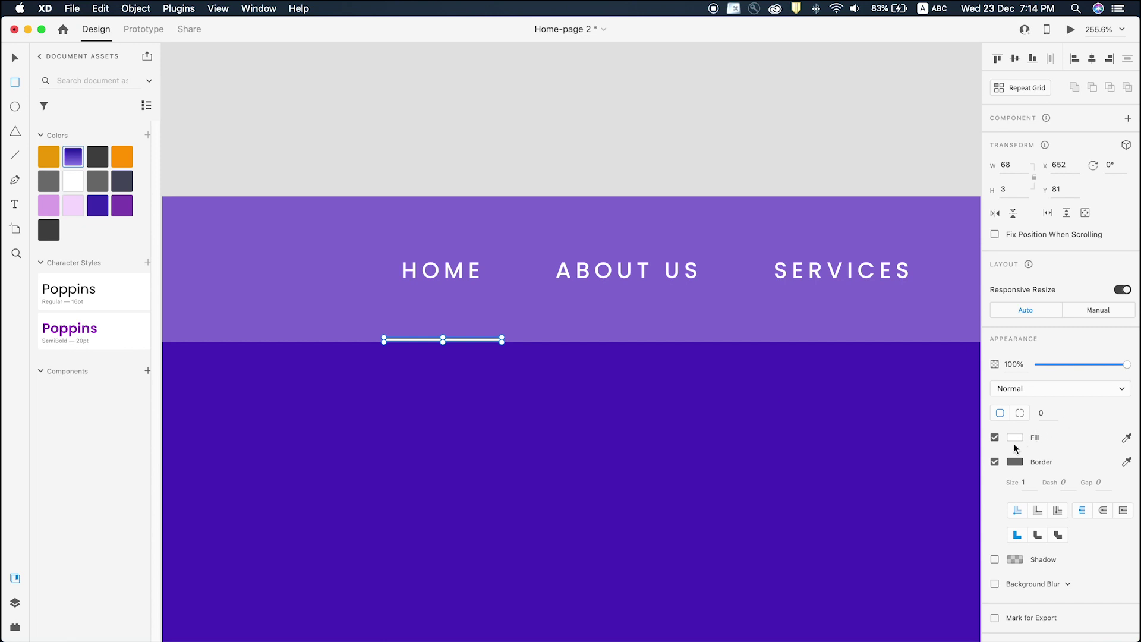
pyautogui.click(996, 462)
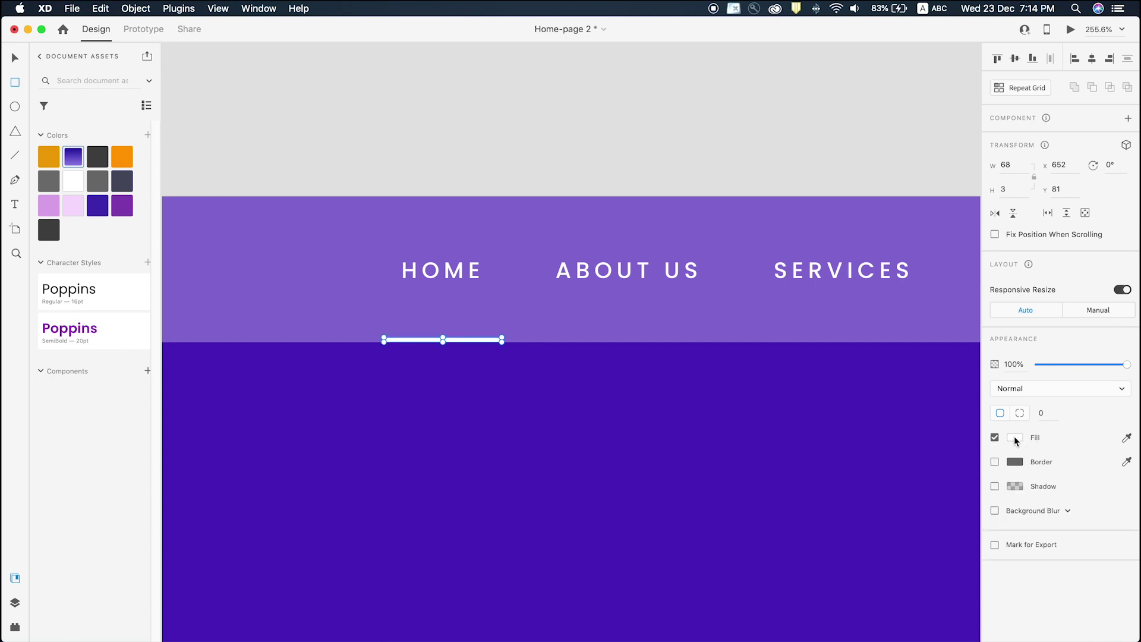
# Fill the HOME underline with the saved orange and draw a triangle about 12 wide and 8 high on its lower edge.
pyautogui.click(49, 156)
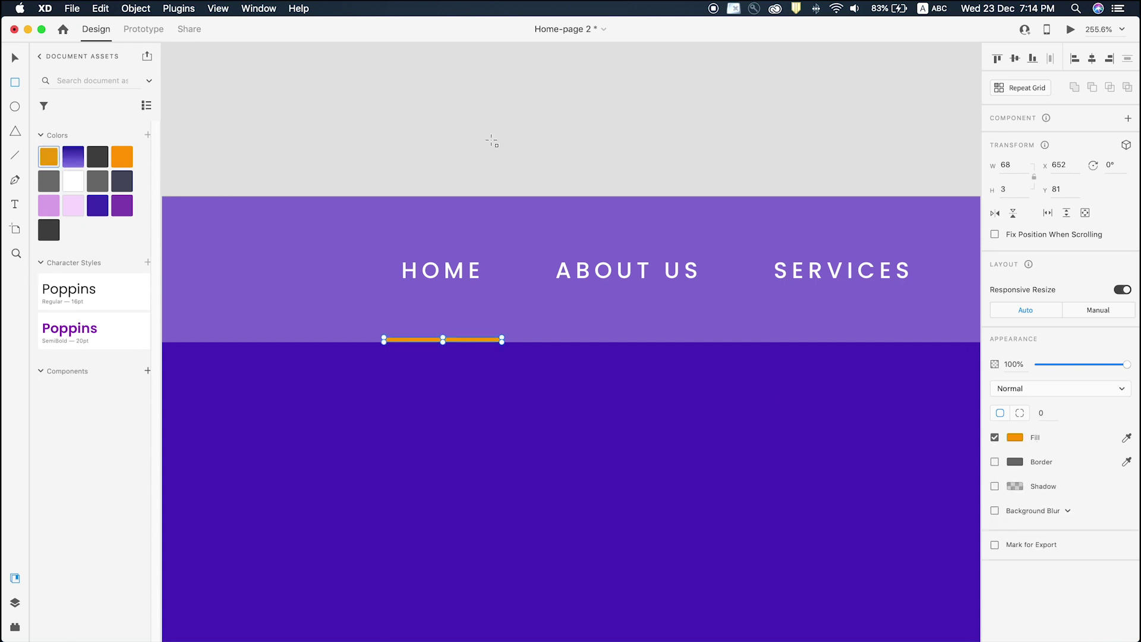
pyautogui.press('v')
pyautogui.click(18, 129)
pyautogui.moveTo(414, 329); pyautogui.dragTo(475, 362)
pyautogui.press('z')
pyautogui.press('v')
pyautogui.moveTo(542, 279); pyautogui.dragTo(595, 278)
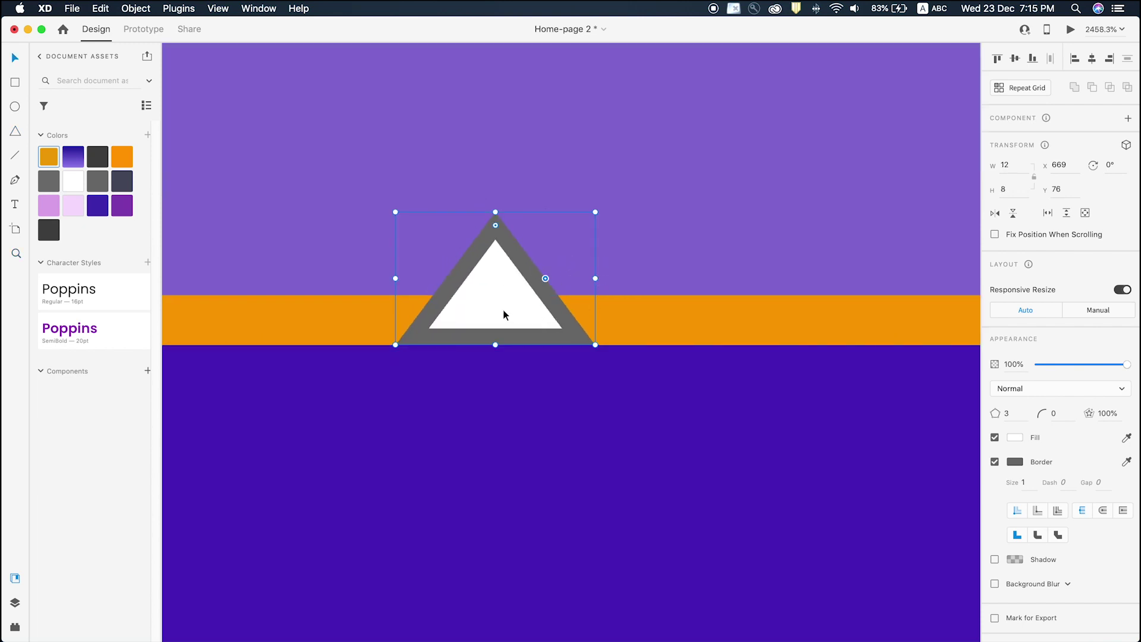
# Reposition the triangle slightly along the orange underline and unite both shapes with the Add boolean operation.
pyautogui.moveTo(503, 315); pyautogui.dragTo(520, 315)
pyautogui.keyDown('shift'); pyautogui.click(747, 323); pyautogui.keyUp('shift')
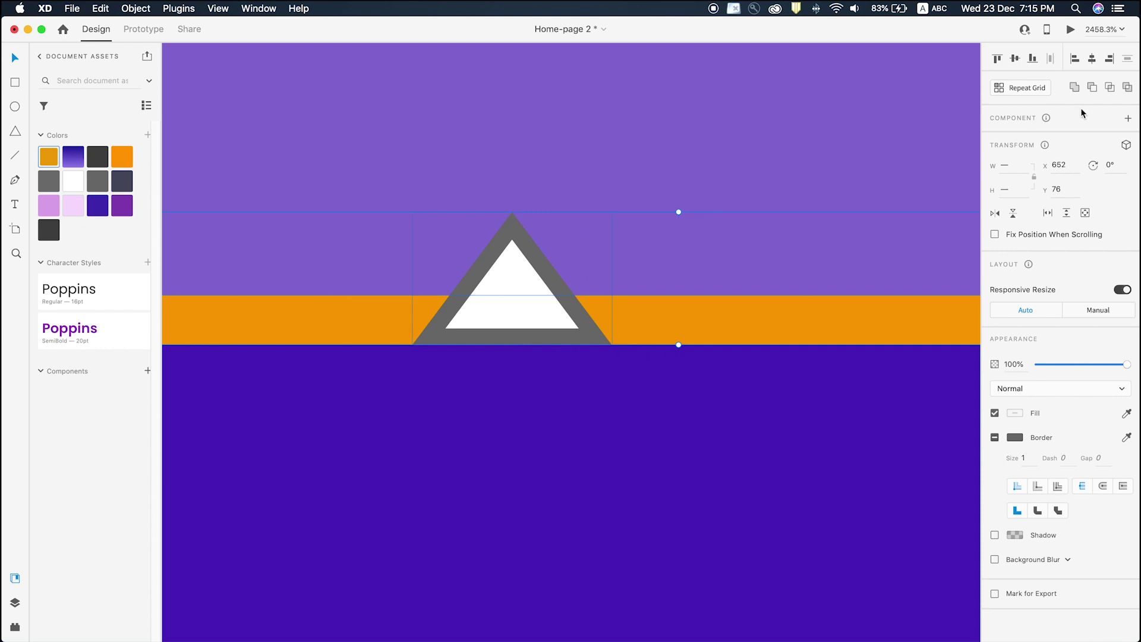
pyautogui.click(1075, 89)
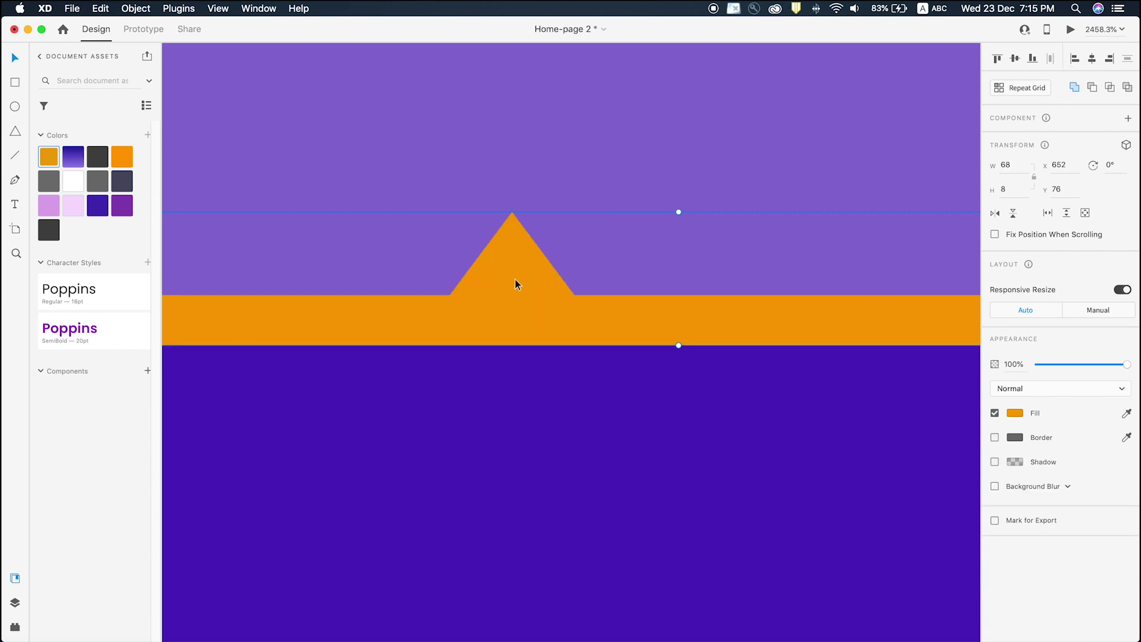
# Centre the triangle horizontally on the orange bar inside the united underline shape.
pyautogui.scroll(-5, 516, 284)
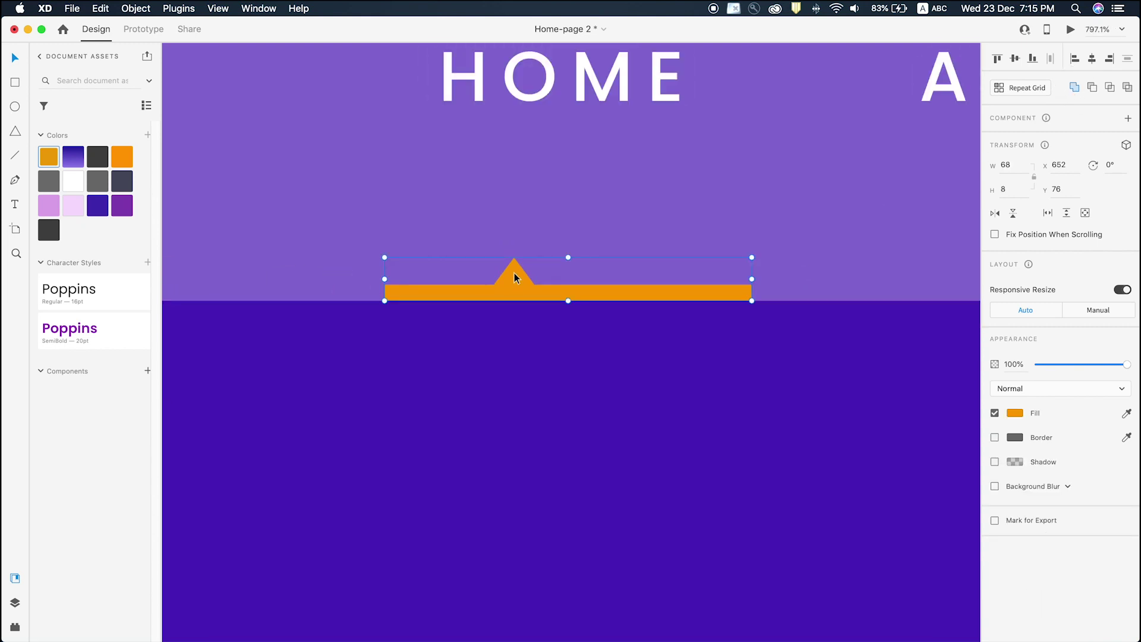
pyautogui.doubleClick(515, 276)
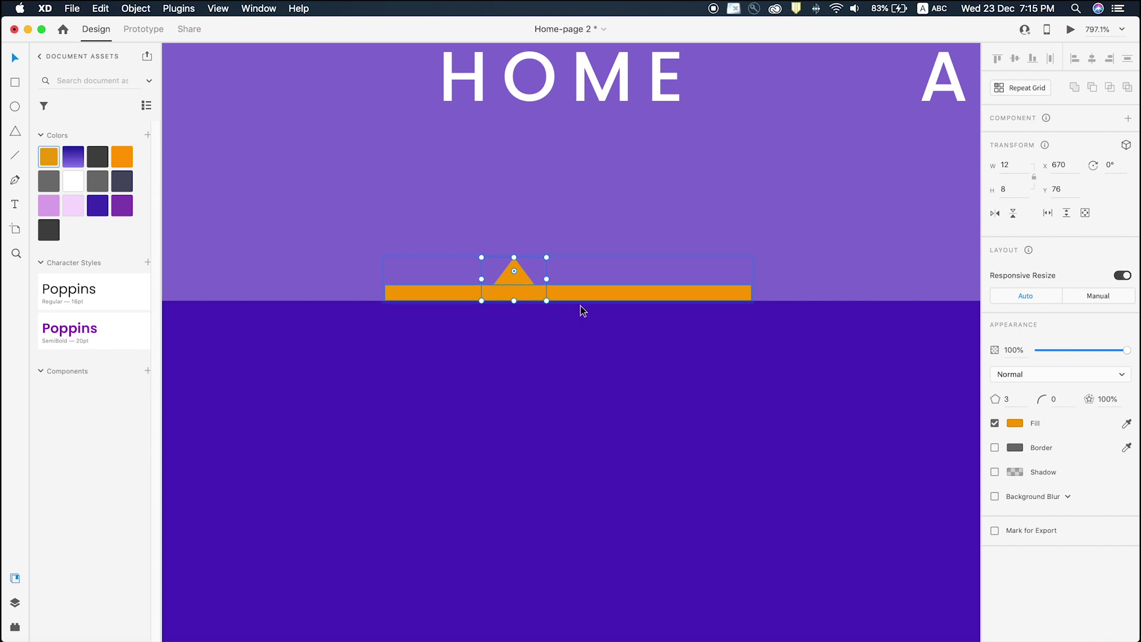
pyautogui.keyDown('shift'); pyautogui.click(612, 297); pyautogui.keyUp('shift')
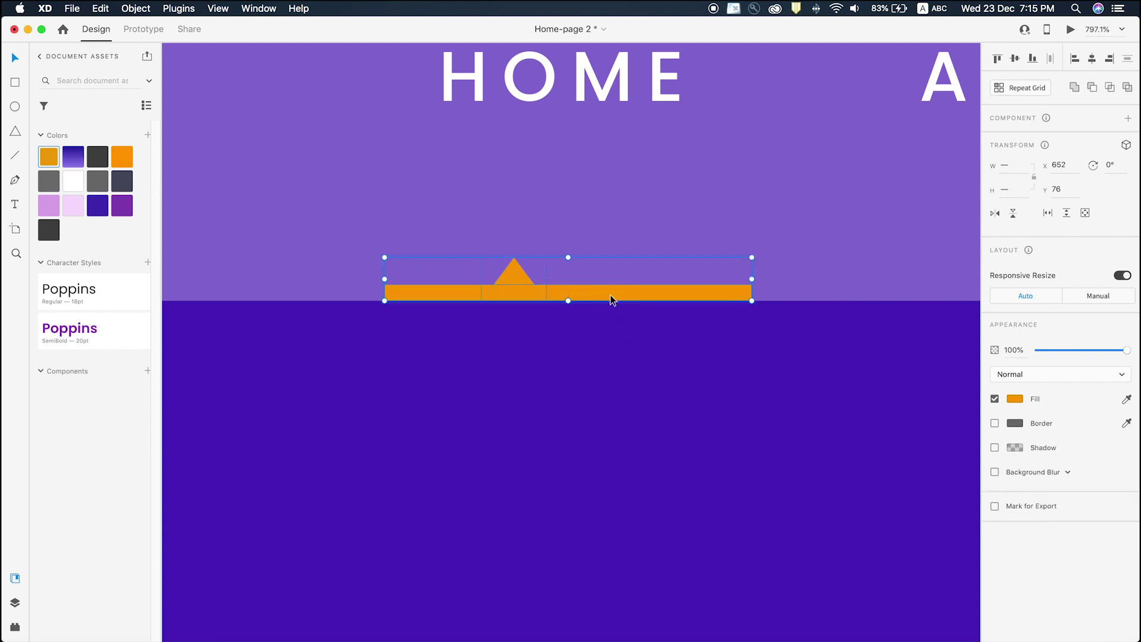
pyautogui.click(1093, 61)
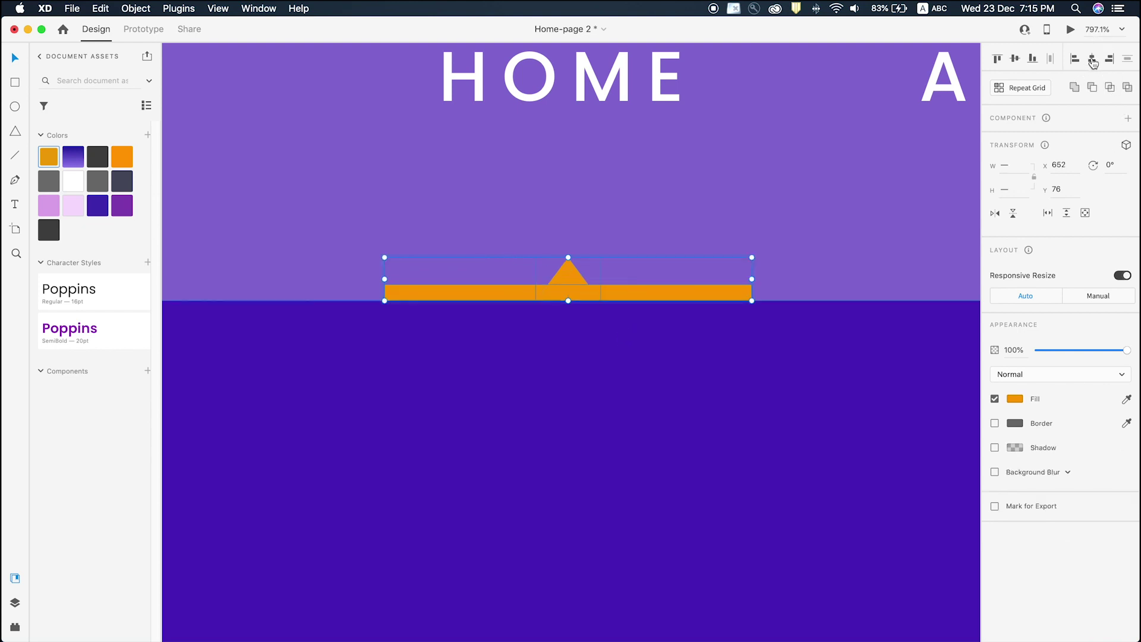
pyautogui.press('super+alt+u')
pyautogui.scroll(-5, 566, 289)
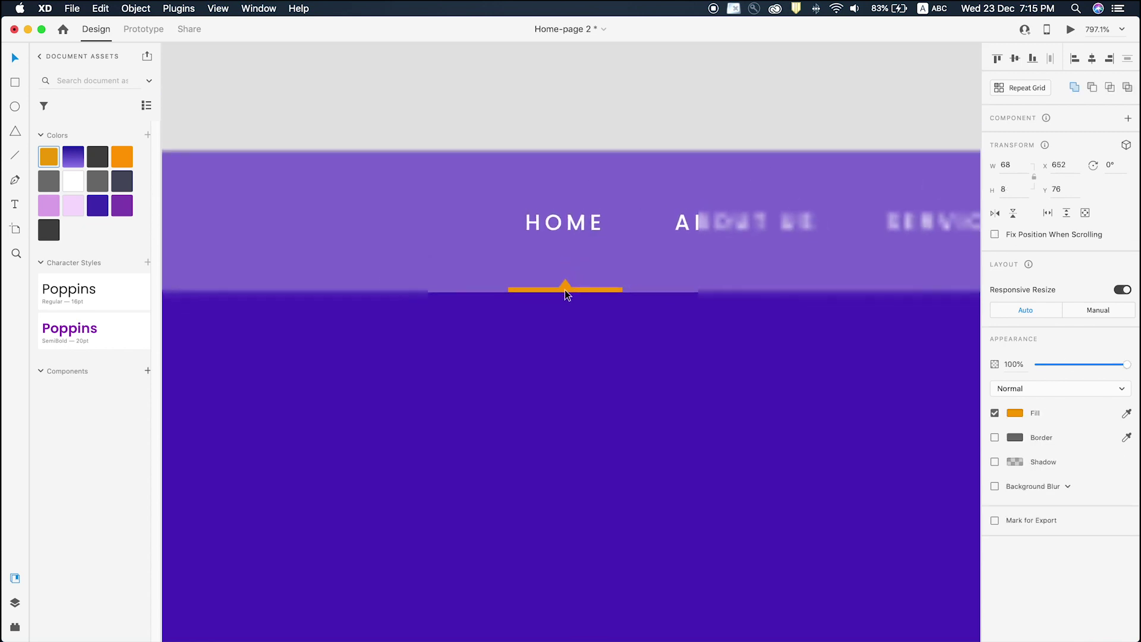
pyautogui.scroll(-6, 556, 110)
pyautogui.click(562, 86)
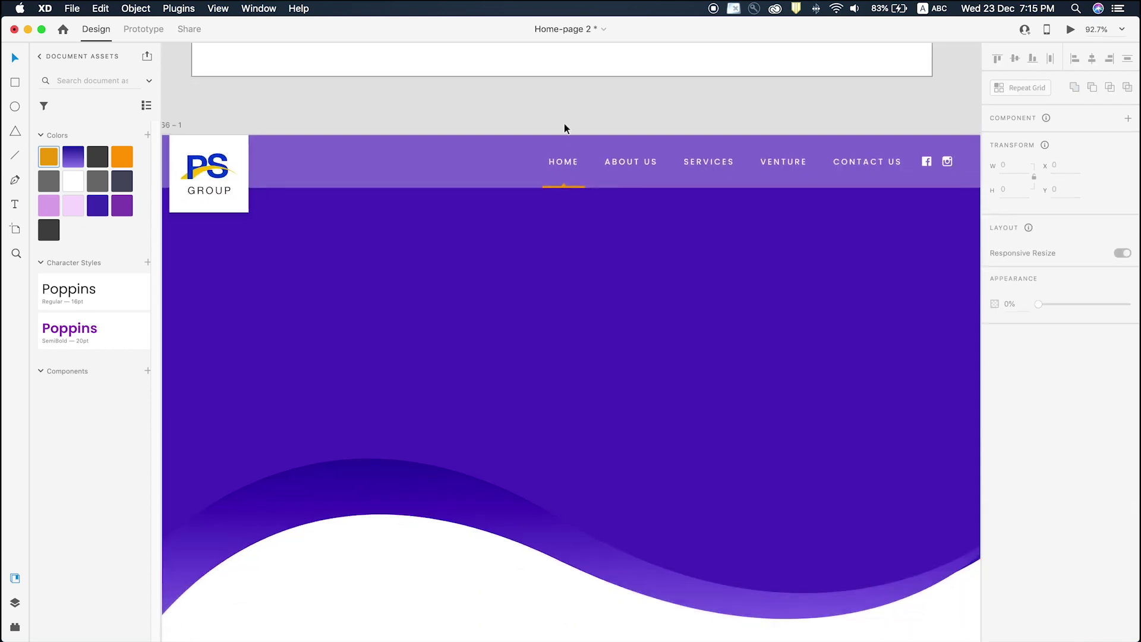
# Raise the orange underline from the header bar's lower edge to sit closer beneath the HOME label.
pyautogui.scroll(-5, 601, 196)
pyautogui.hscroll(-3, 660, 208)
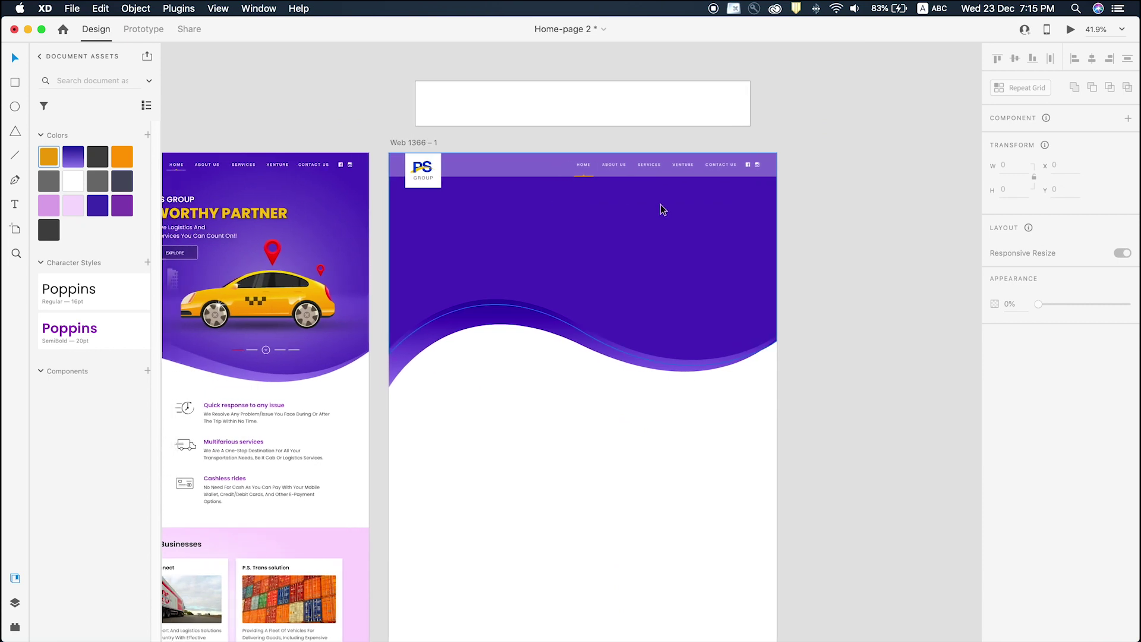
pyautogui.scroll(5, 685, 174)
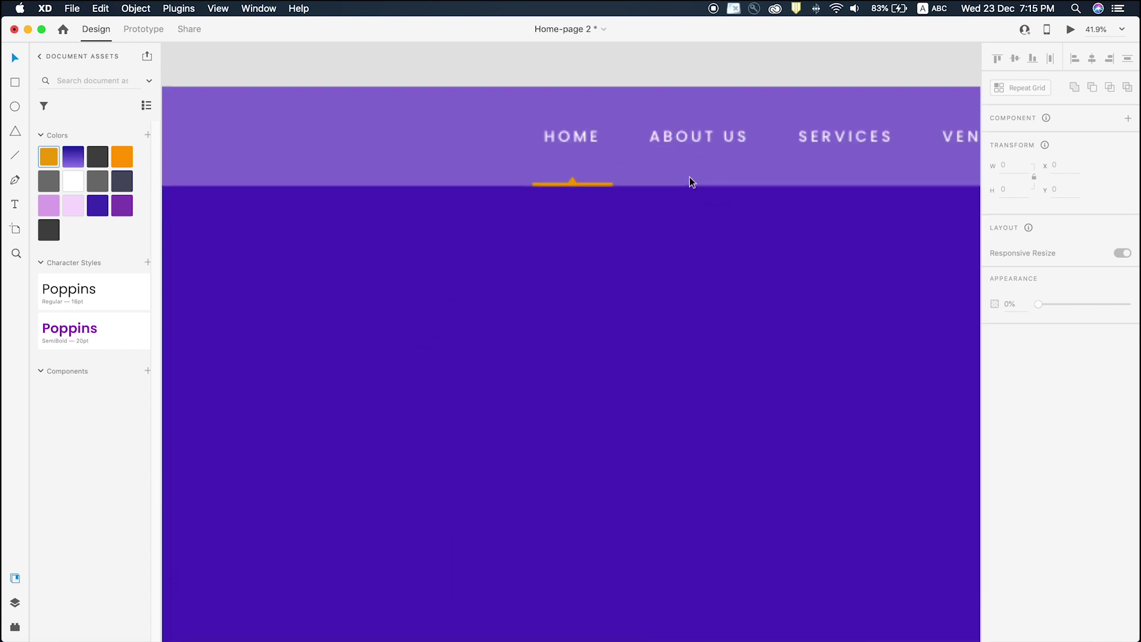
pyautogui.click(564, 172)
pyautogui.moveTo(565, 172); pyautogui.dragTo(567, 166)
pyautogui.click(568, 133)
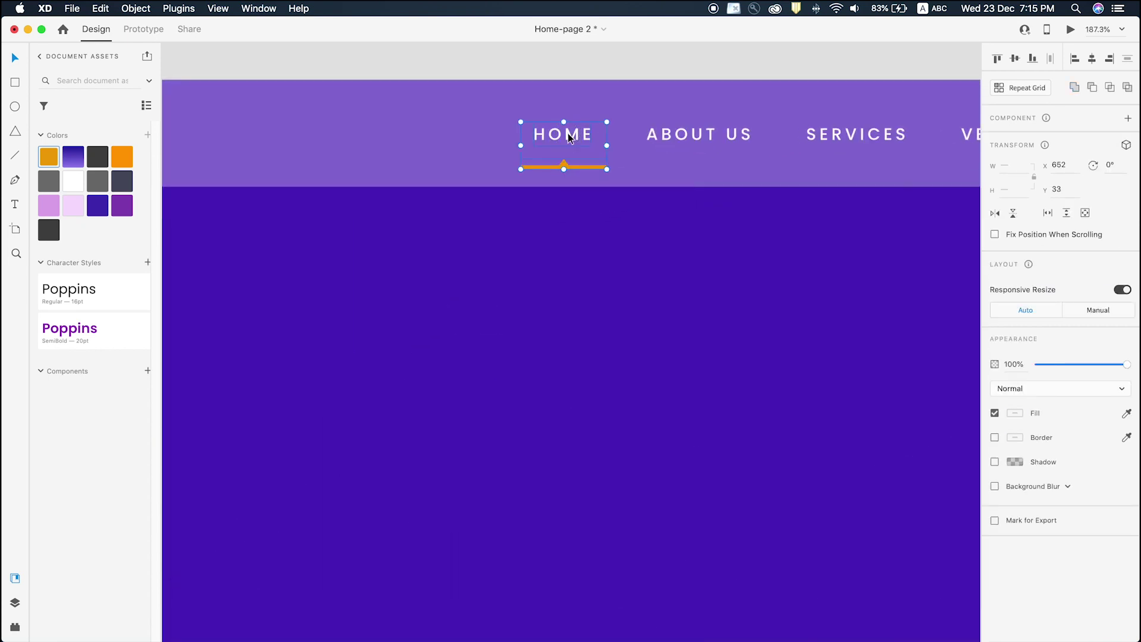
pyautogui.click(625, 63)
# Fine-tune the orange underline's horizontal position beneath the HOME label.
pyautogui.press('z')
pyautogui.moveTo(453, 102); pyautogui.dragTo(729, 243)
pyautogui.press('v')
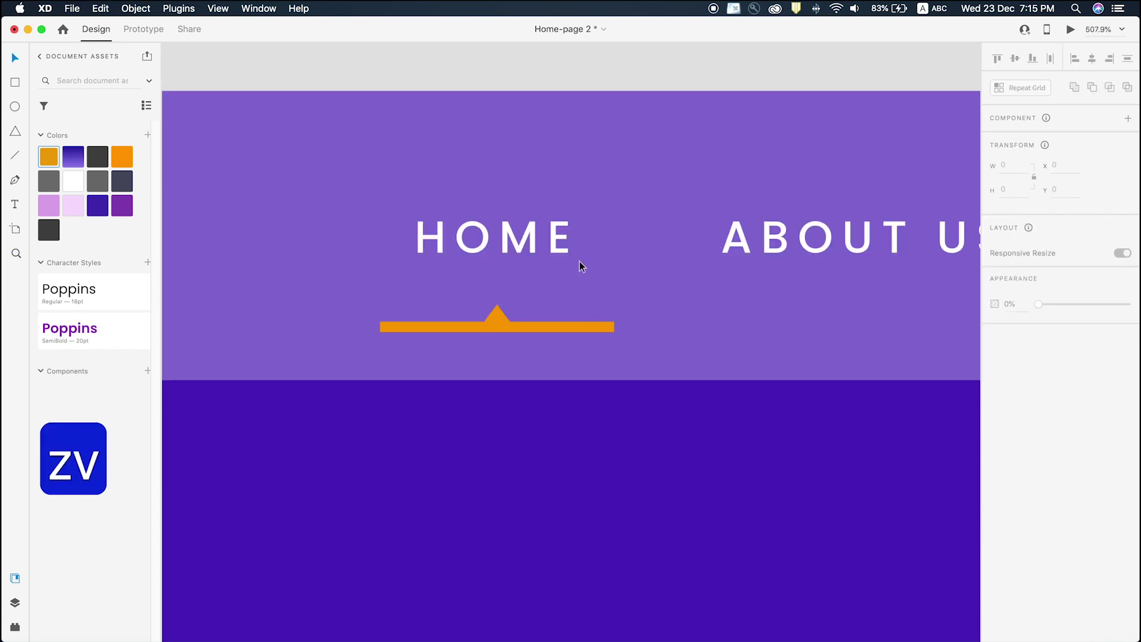
pyautogui.moveTo(491, 316); pyautogui.dragTo(485, 320)
pyautogui.keyDown('shift'); pyautogui.click(515, 234); pyautogui.keyUp('shift')
pyautogui.scroll(-10, 518, 216)
pyautogui.scroll(-5, 529, 207)
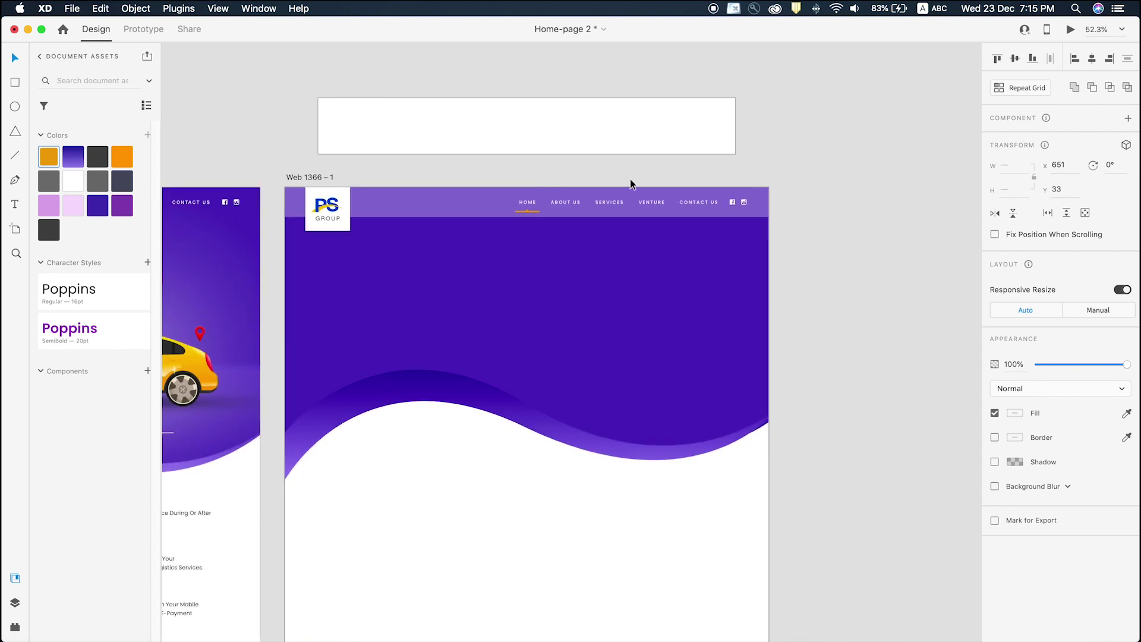
pyautogui.click(845, 174)
# Examine the reference artboard's hero section and its background shapes alongside the new artboard.
pyautogui.press('space')
pyautogui.moveTo(606, 299); pyautogui.dragTo(871, 234)
pyautogui.moveTo(576, 239); pyautogui.dragTo(649, 227)
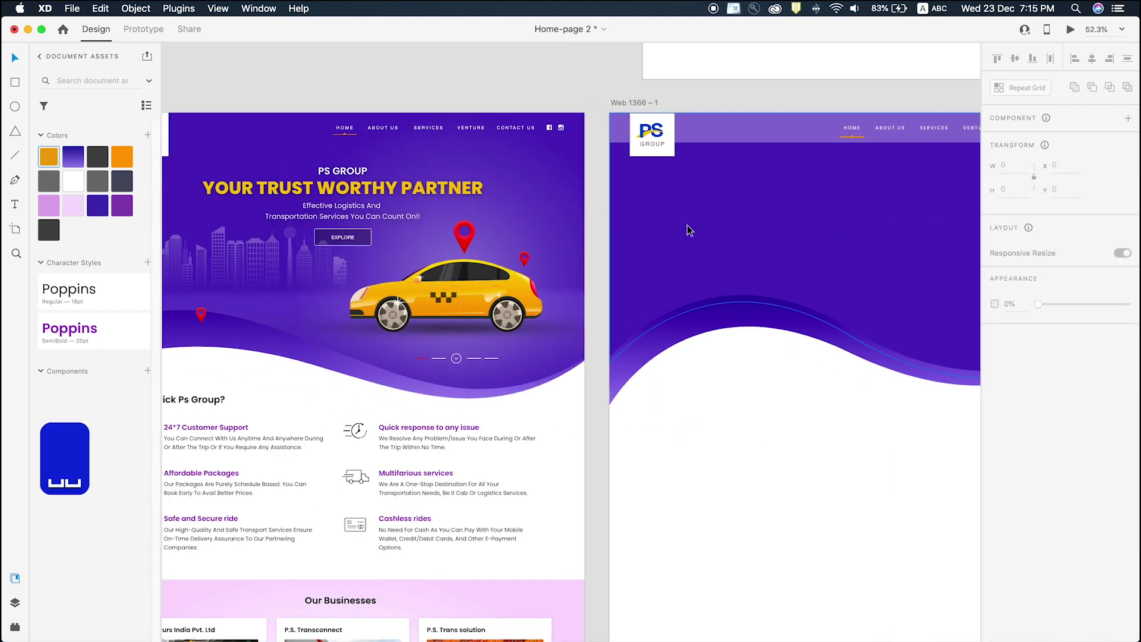
pyautogui.hscroll(5, 735, 229)
pyautogui.hscroll(2, 735, 230)
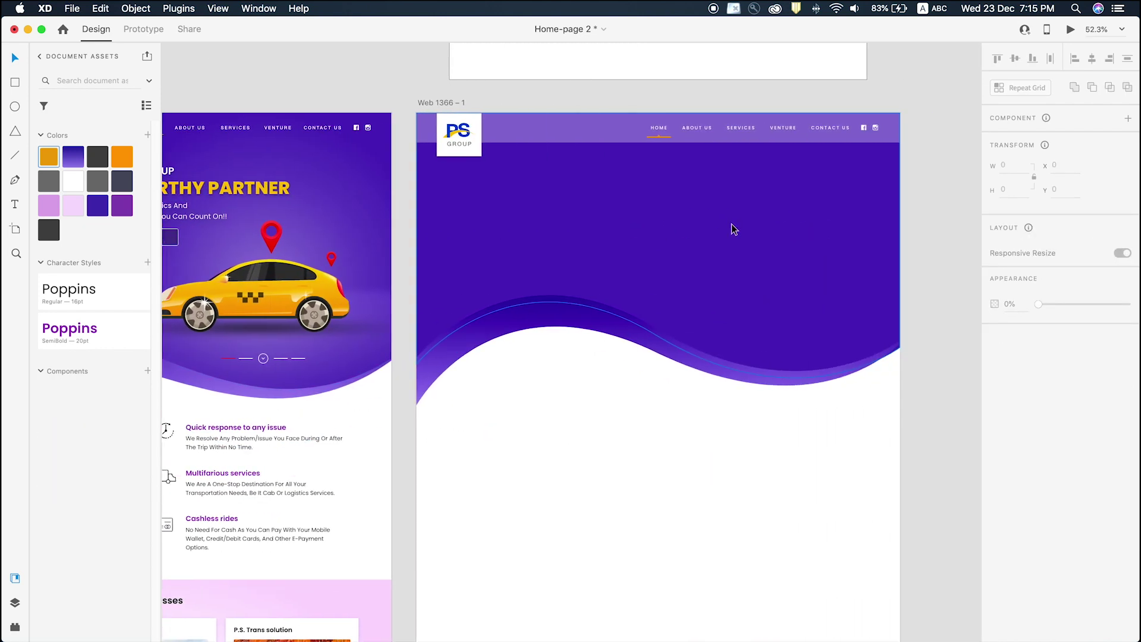
pyautogui.scroll(-3, 653, 238)
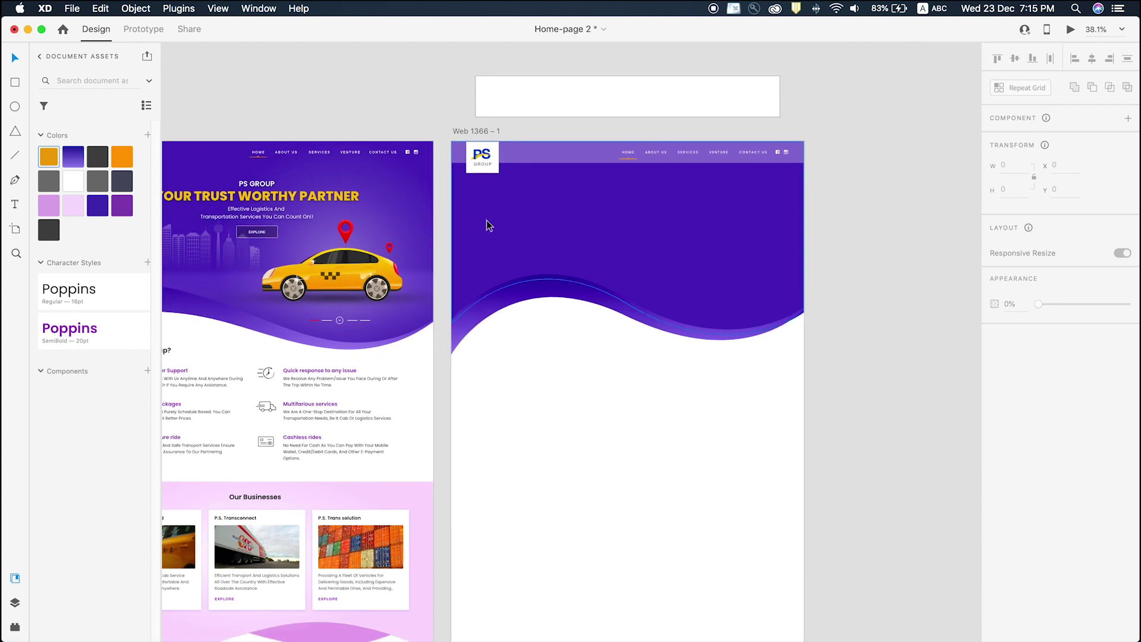
pyautogui.hscroll(-3, 536, 210)
pyautogui.scroll(3, 416, 113)
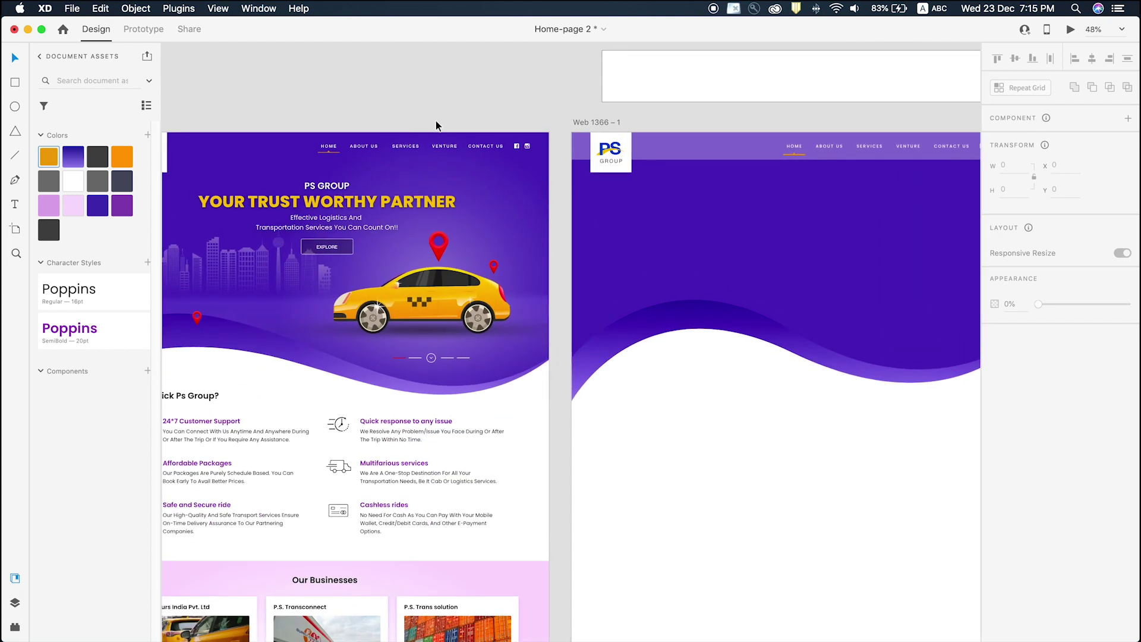
pyautogui.click(232, 274)
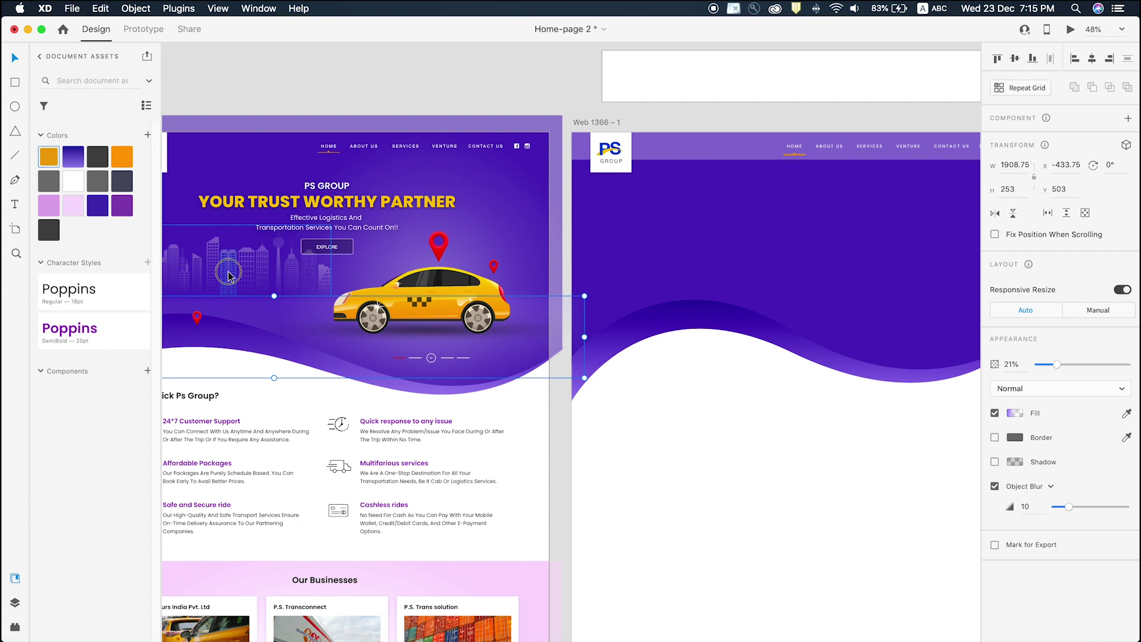
pyautogui.scroll(-2, 354, 95)
pyautogui.scroll(2, 379, 138)
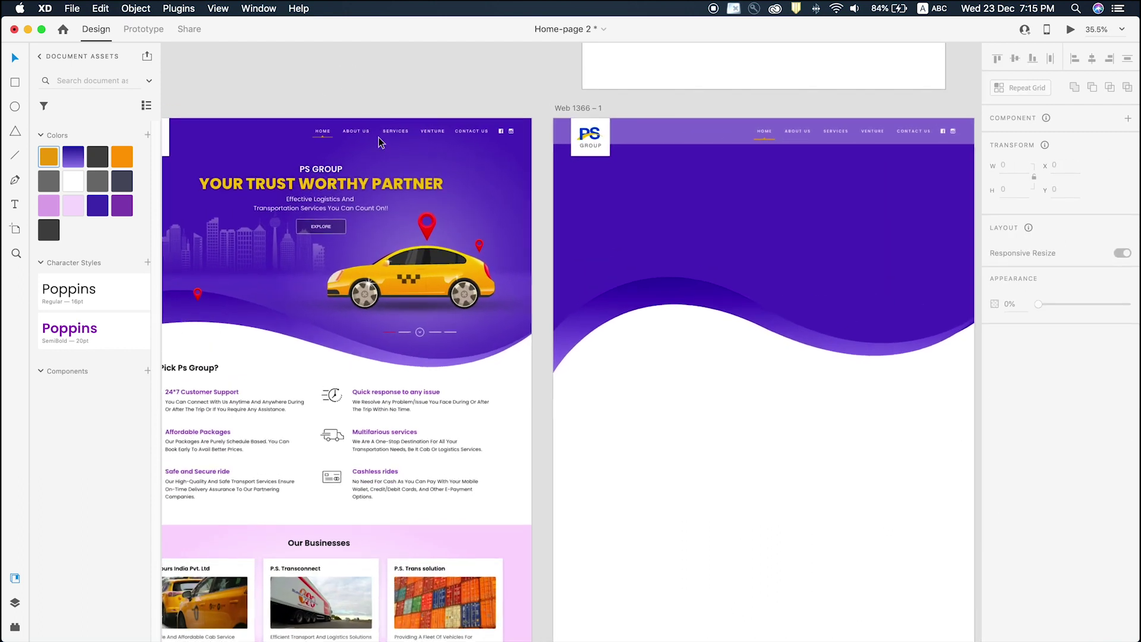
# Copy the yellow taxi illustration from the reference hero into the new artboard's hero, above the wave on its right side.
pyautogui.click(419, 284)
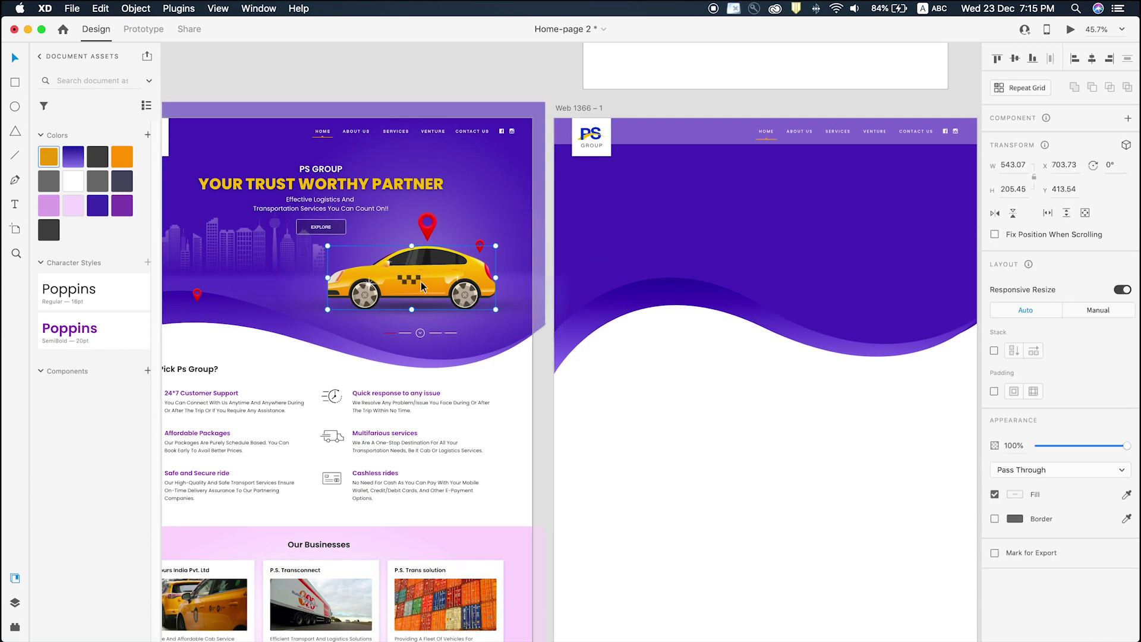
pyautogui.moveTo(410, 283); pyautogui.dragTo(705, 297)
pyautogui.click(826, 320)
pyautogui.click(857, 422)
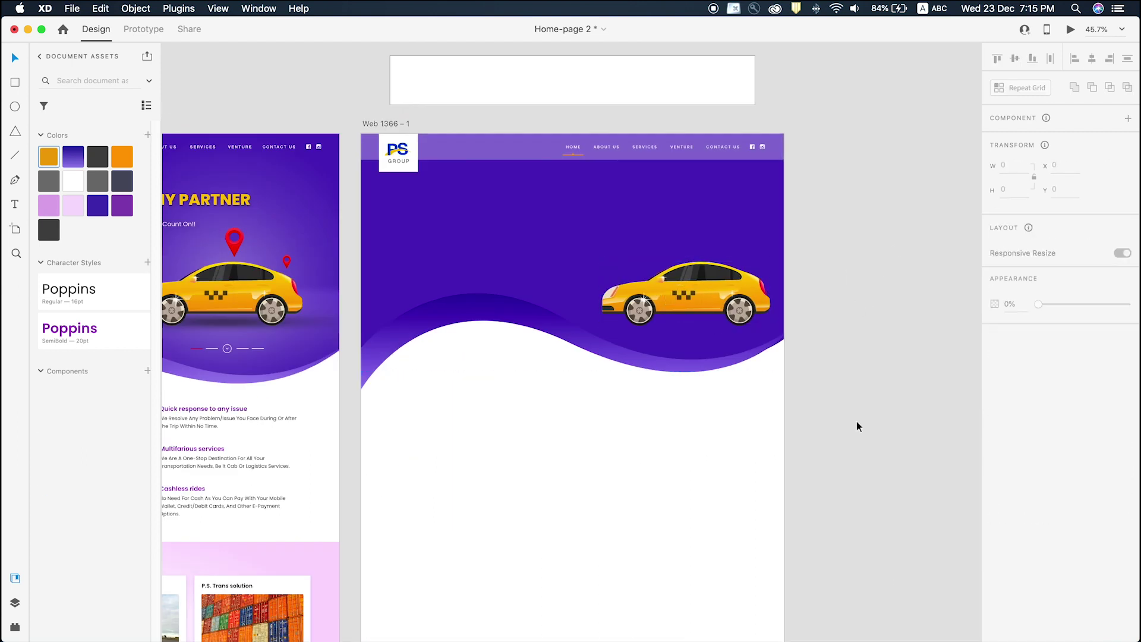
# Shift the taxi on the new artboard slightly inward from the artboard's right edge.
pyautogui.press('super+Tab')
pyautogui.press('super+Tab')
pyautogui.click(693, 291)
pyautogui.click(873, 278)
pyautogui.scroll(-3, 868, 277)
pyautogui.hscroll(-3, 654, 395)
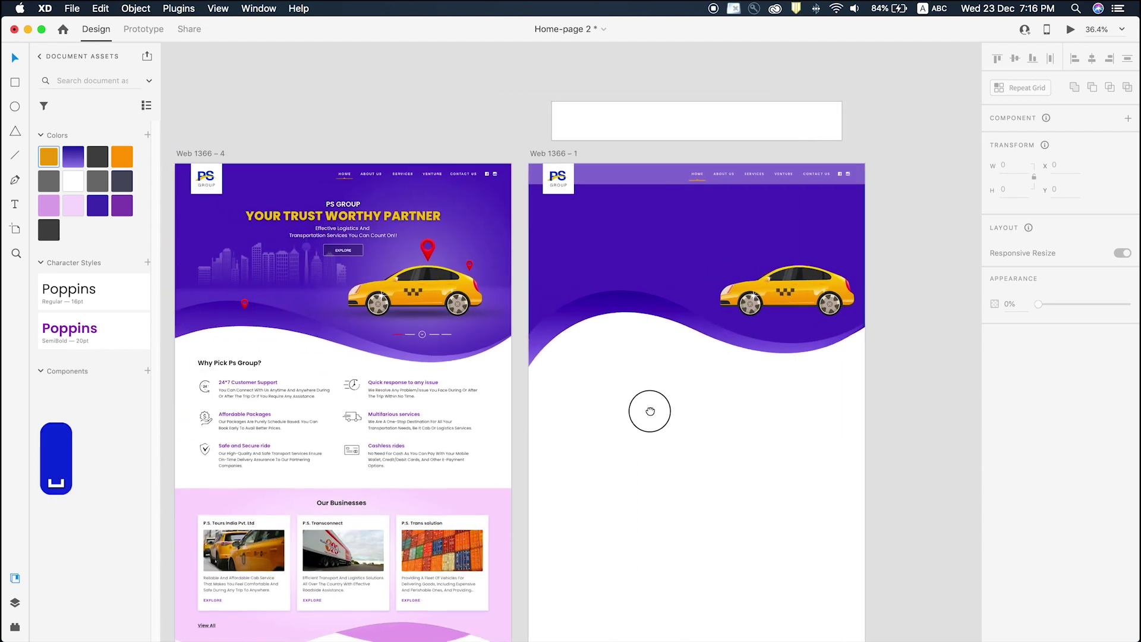
pyautogui.click(783, 287)
pyautogui.moveTo(783, 287); pyautogui.dragTo(780, 286)
pyautogui.click(432, 118)
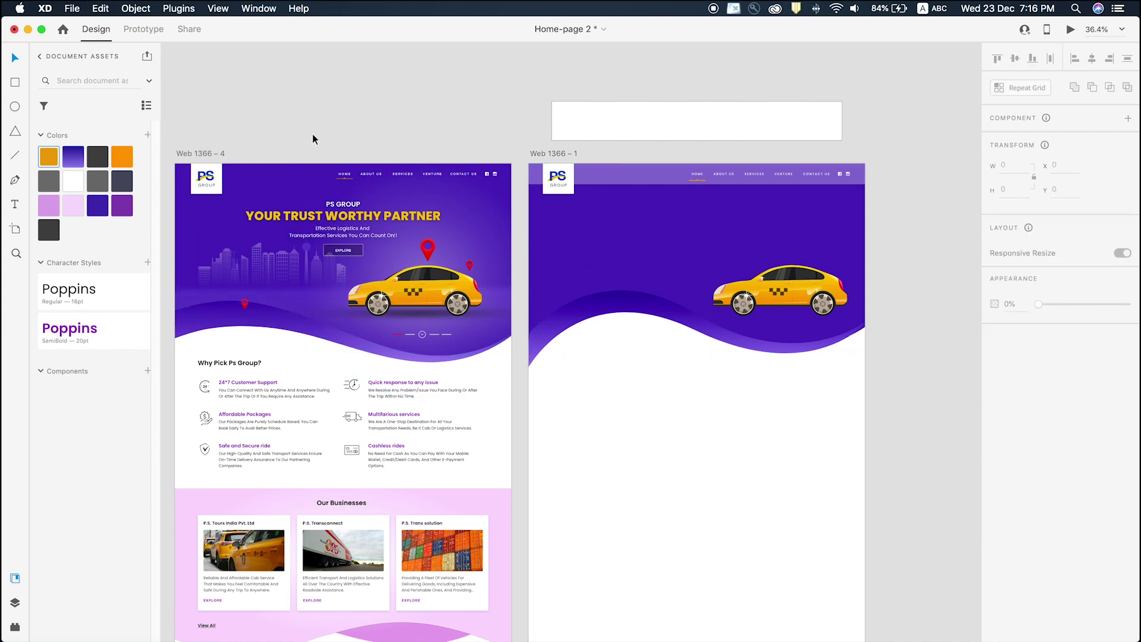
# Copy the 946 by 946 radial glow circle from the reference hero to the new artboard at X 401, Y 0.
pyautogui.click(406, 241)
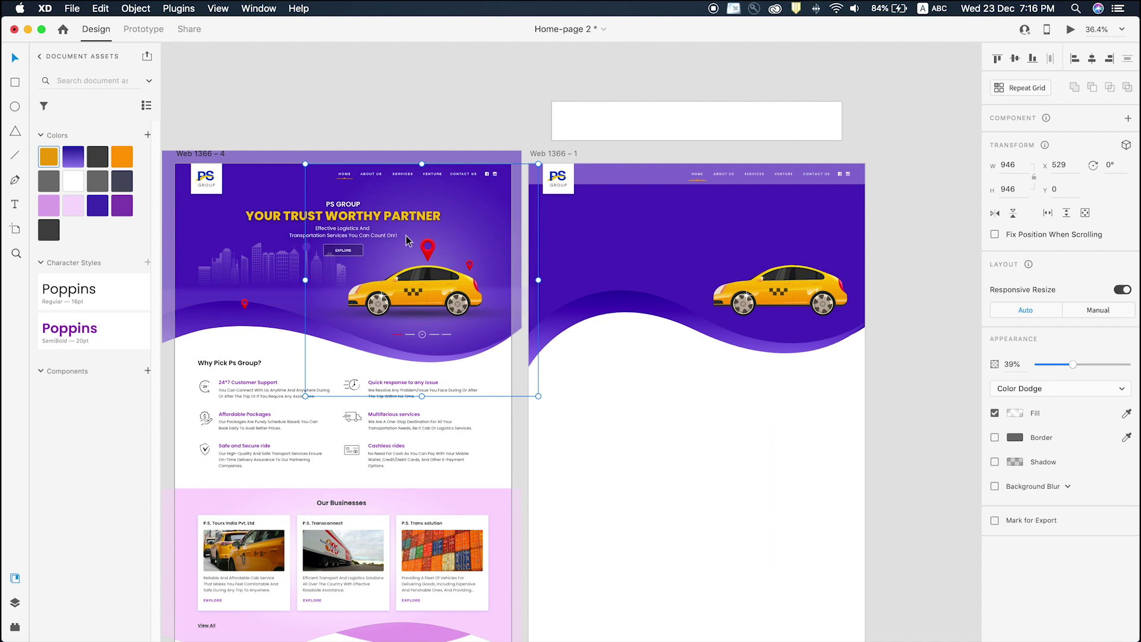
pyautogui.press('super+c')
pyautogui.moveTo(481, 239)
pyautogui.mouseDown()
pyautogui.moveTo(814, 242)
pyautogui.moveTo(802, 249)
pyautogui.mouseUp()
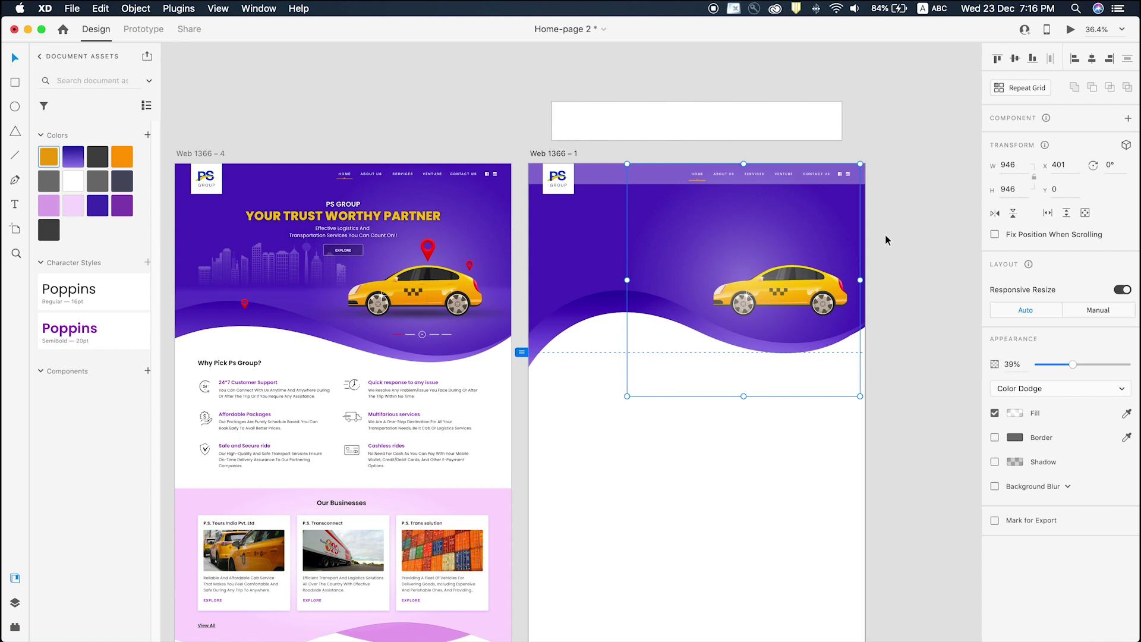
# Adjust the glow circle's radial gradient, keeping the outer white stop at 0% opacity and setting the middle white stop to 44%.
pyautogui.scroll(3, 892, 230)
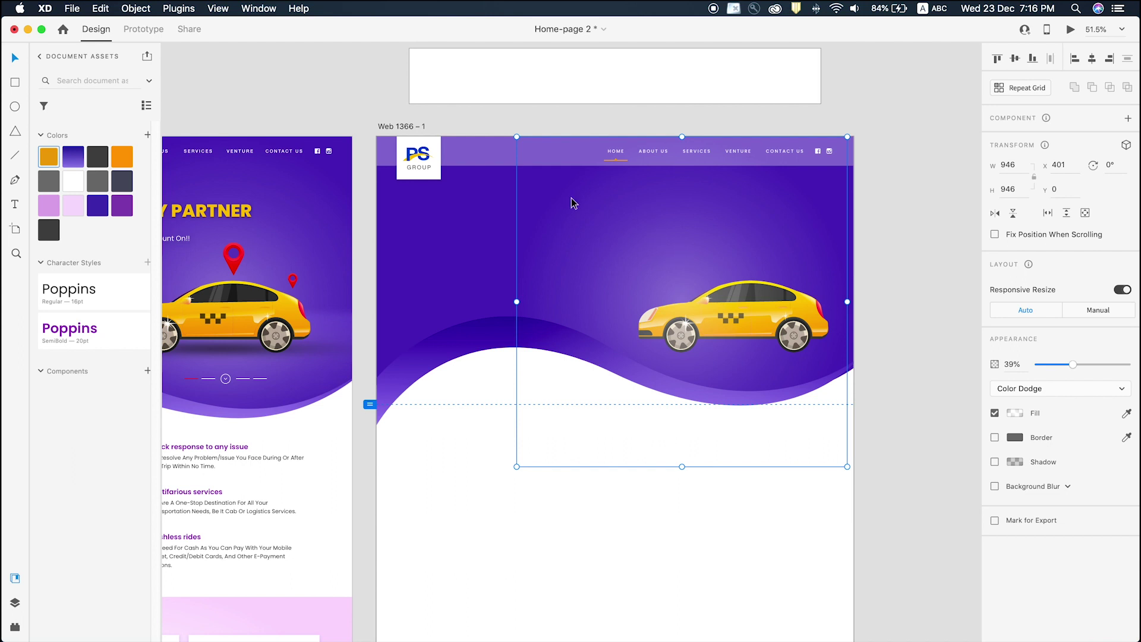
pyautogui.click(1017, 415)
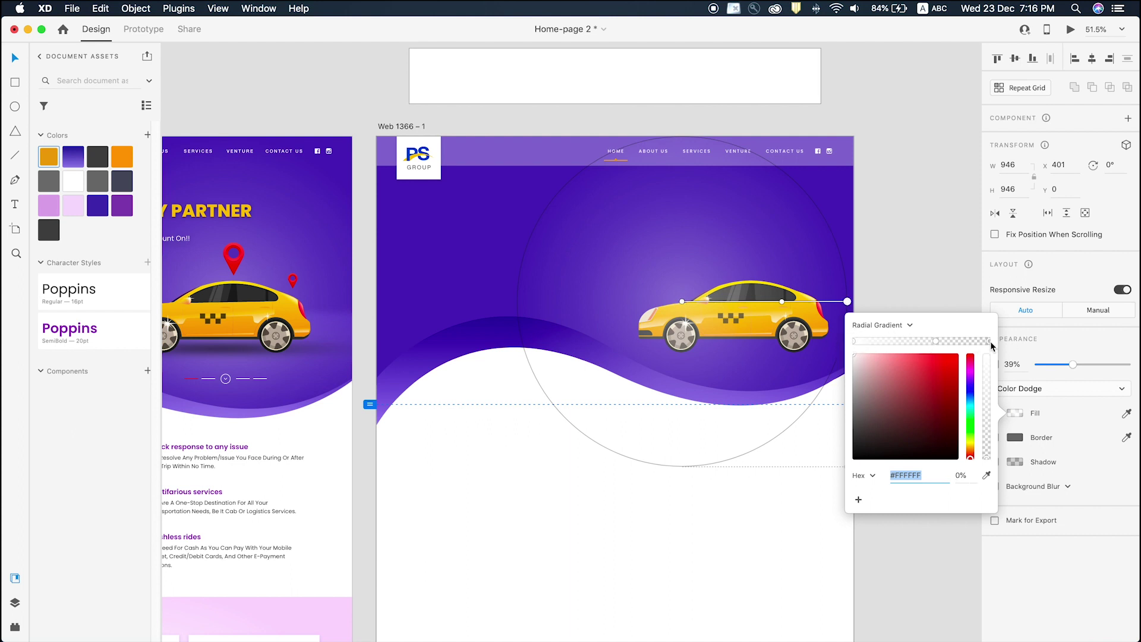
pyautogui.moveTo(988, 461)
pyautogui.mouseDown()
pyautogui.moveTo(982, 319)
pyautogui.moveTo(990, 481)
pyautogui.mouseUp()
pyautogui.click(935, 340)
pyautogui.moveTo(988, 457); pyautogui.dragTo(995, 523)
pyautogui.moveTo(993, 479); pyautogui.dragTo(988, 412)
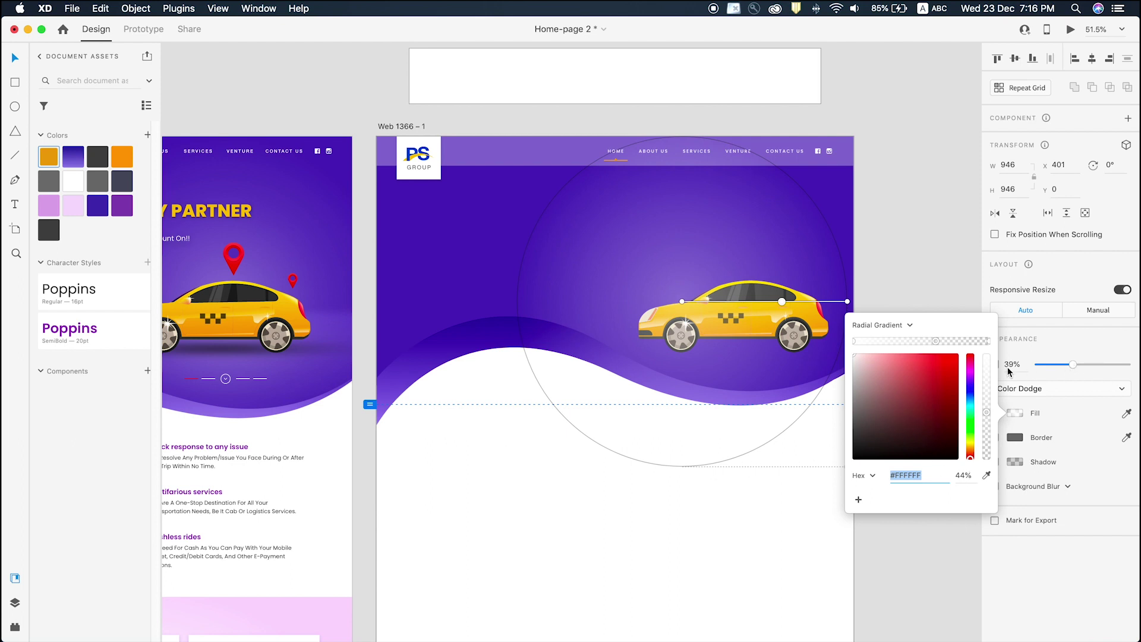
pyautogui.click(914, 244)
pyautogui.moveTo(666, 242); pyautogui.dragTo(797, 347)
pyautogui.press('super+z')
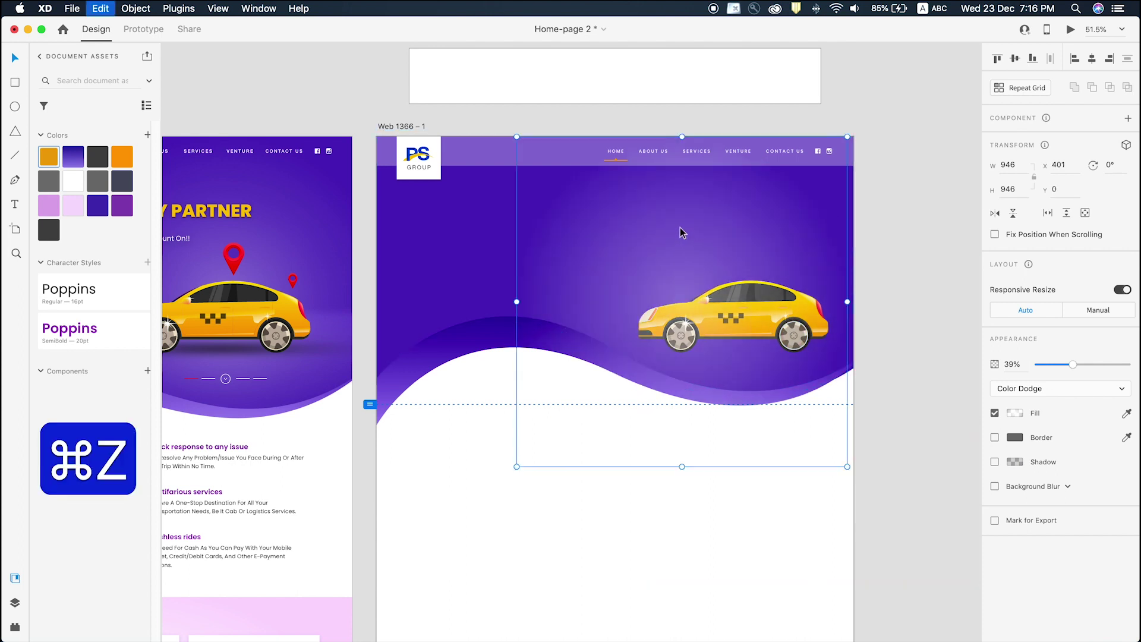
# Try the Normal blend mode on the glow circle and switch it back to Color Dodge.
pyautogui.click(1032, 389)
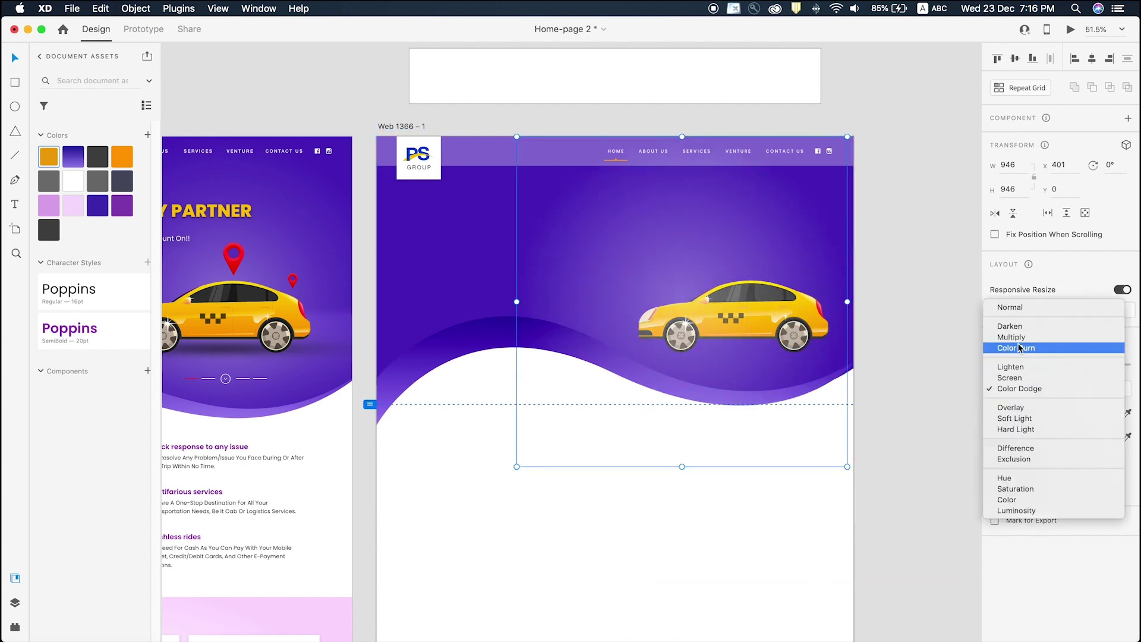
pyautogui.click(1015, 307)
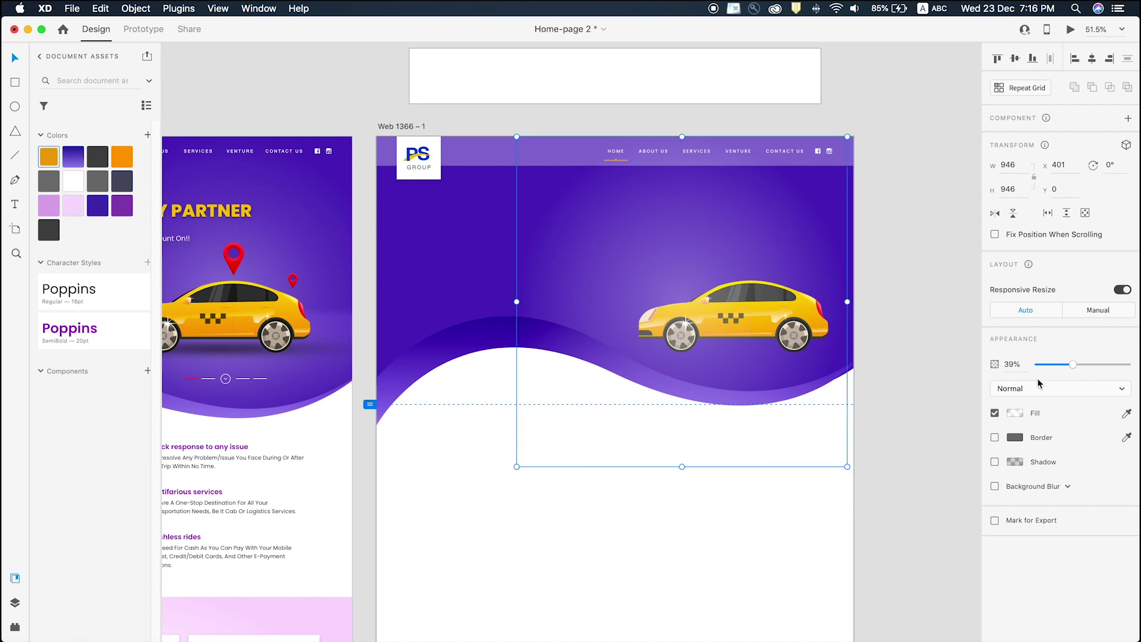
pyautogui.click(1032, 397)
pyautogui.click(1019, 470)
pyautogui.click(908, 232)
# Compare the new artboard's hero with the reference hero side by side.
pyautogui.scroll(-5, 803, 244)
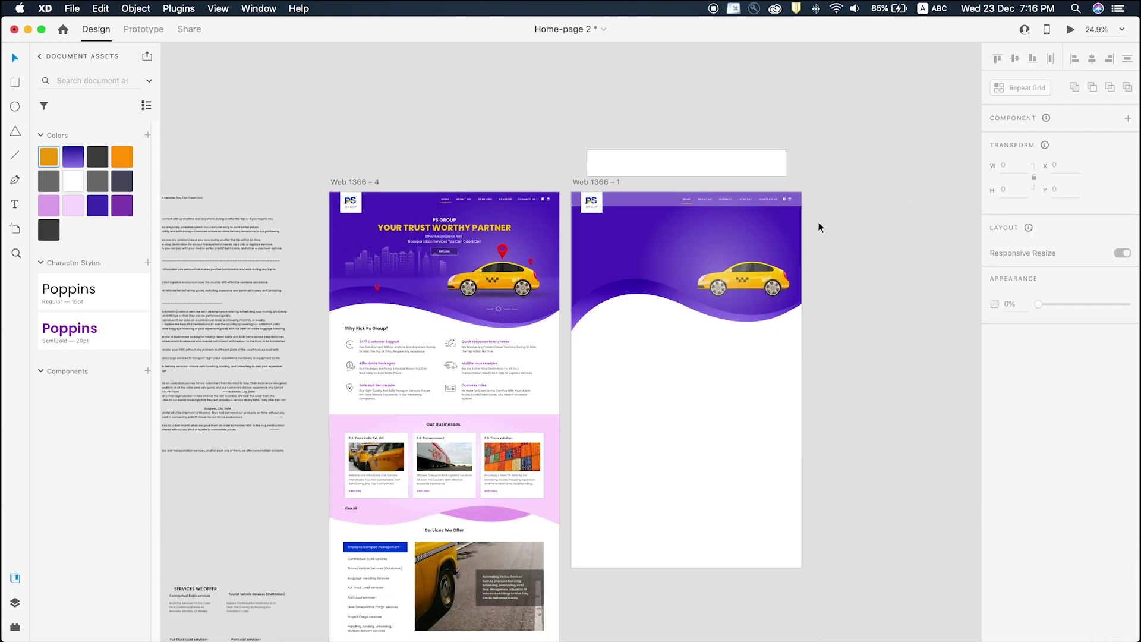
pyautogui.press('z')
pyautogui.press('z')
pyautogui.moveTo(323, 154); pyautogui.dragTo(878, 377)
pyautogui.press('v')
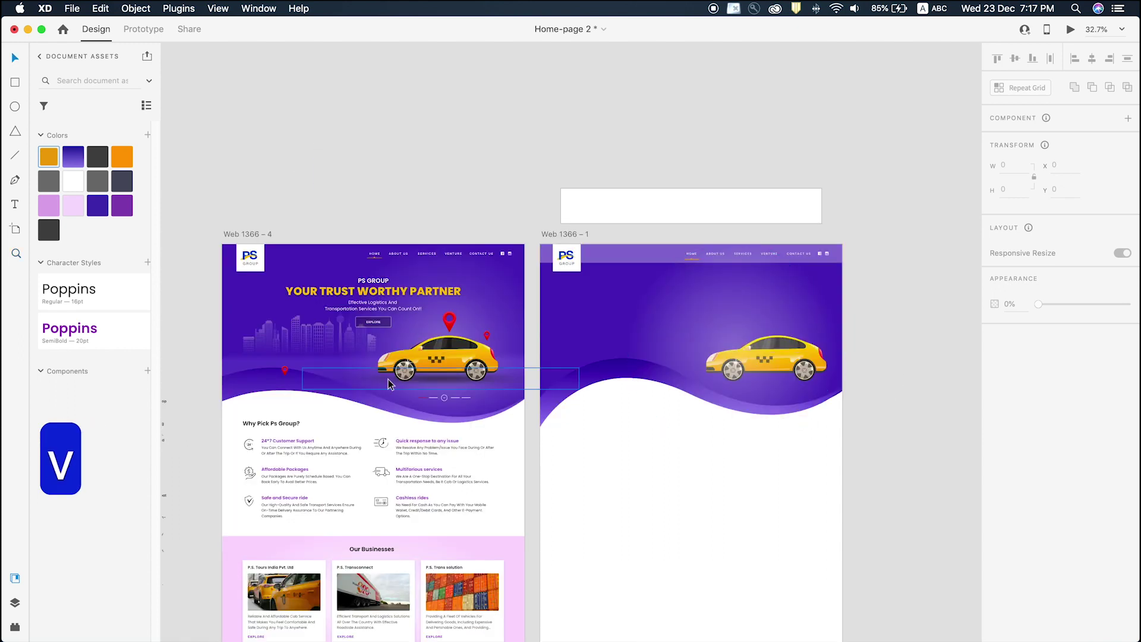
# Examine the blurred gradient overlay shape at the wave of the reference hero, restoring it after trial changes.
pyautogui.doubleClick(331, 359)
pyautogui.press('super+z')
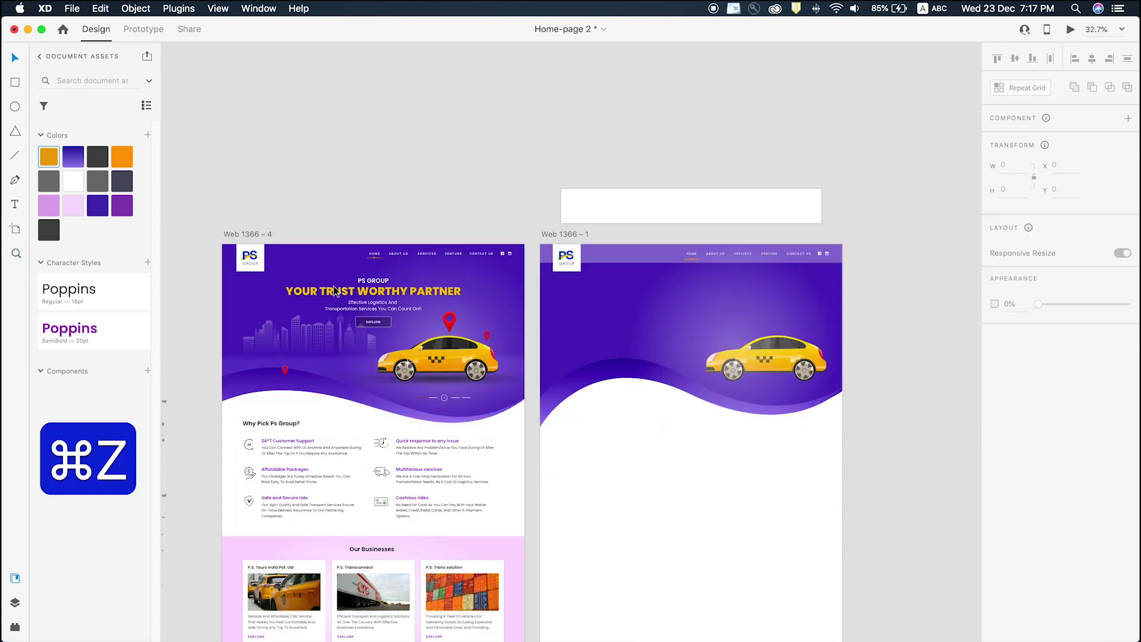
pyautogui.click(331, 367)
pyautogui.click(362, 169)
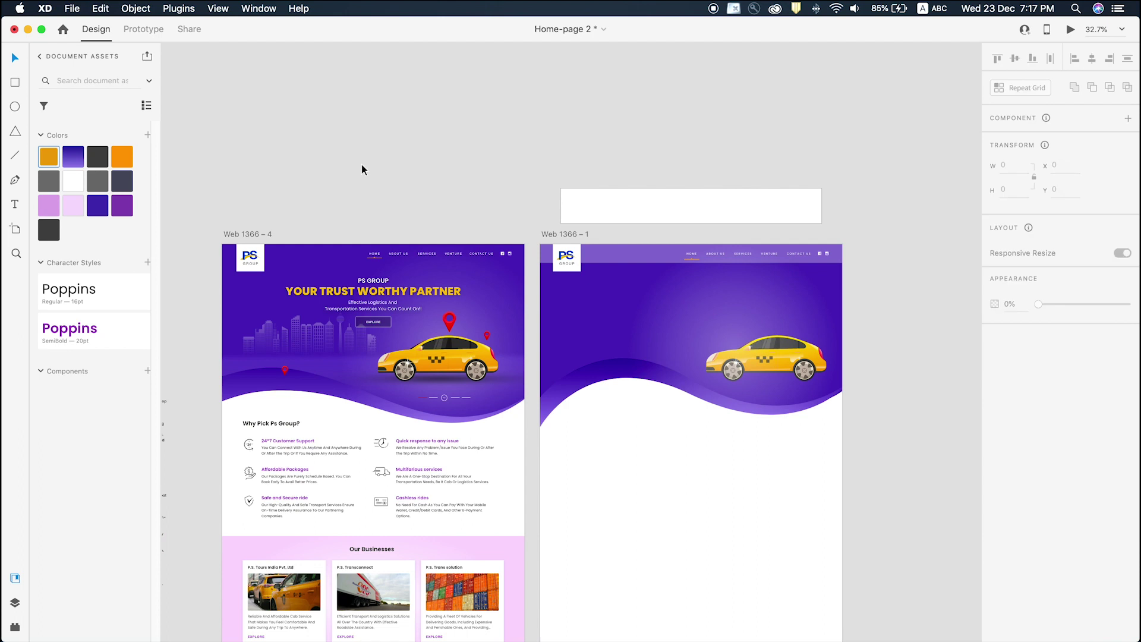
pyautogui.click(317, 361)
pyautogui.click(310, 83)
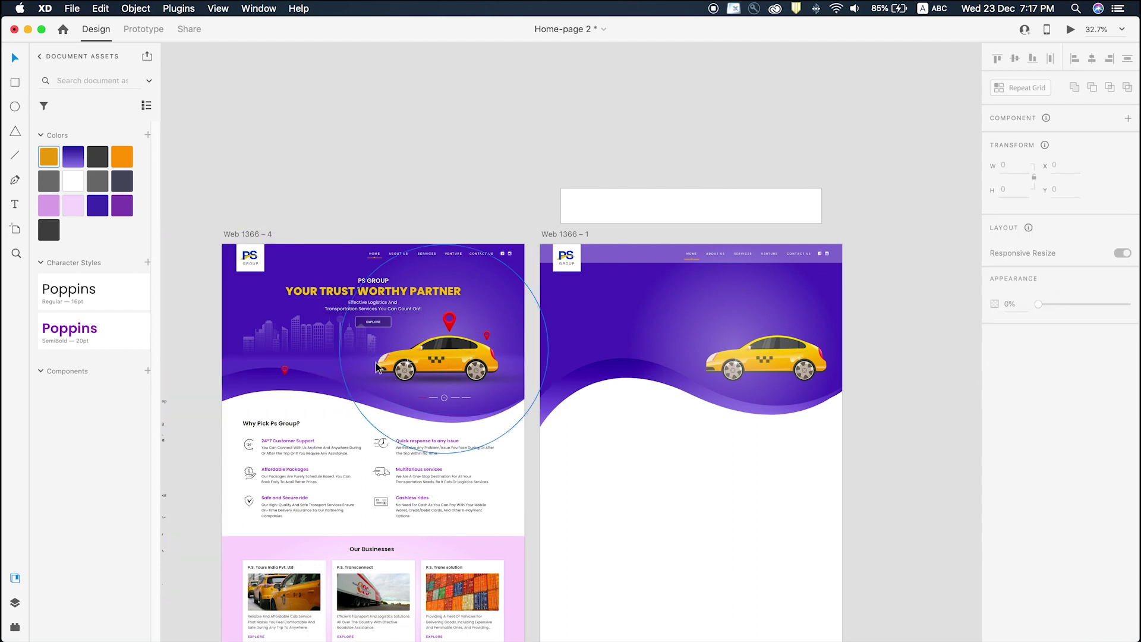
pyautogui.click(328, 365)
pyautogui.moveTo(325, 366); pyautogui.dragTo(452, 364)
pyautogui.press('super+z')
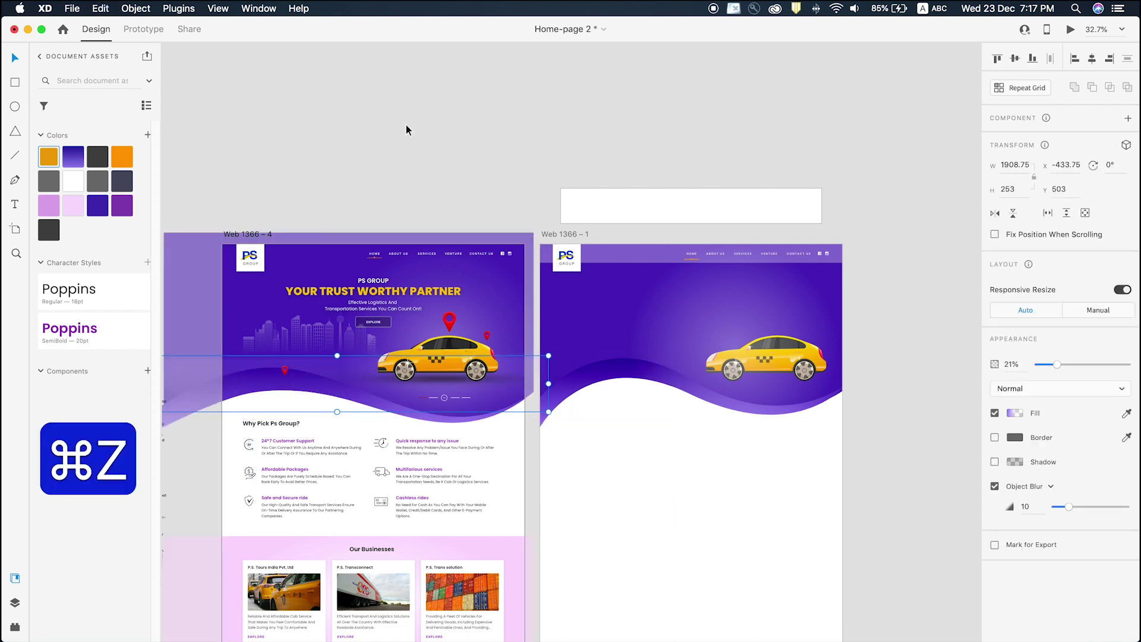
# Draw a 1430 by 406 rectangle without a border at X 0, Y 478 across the new hero's wave.
pyautogui.moveTo(856, 351)
pyautogui.mouseDown()
pyautogui.moveTo(565, 458)
pyautogui.moveTo(535, 453)
pyautogui.moveTo(540, 440)
pyautogui.mouseUp()
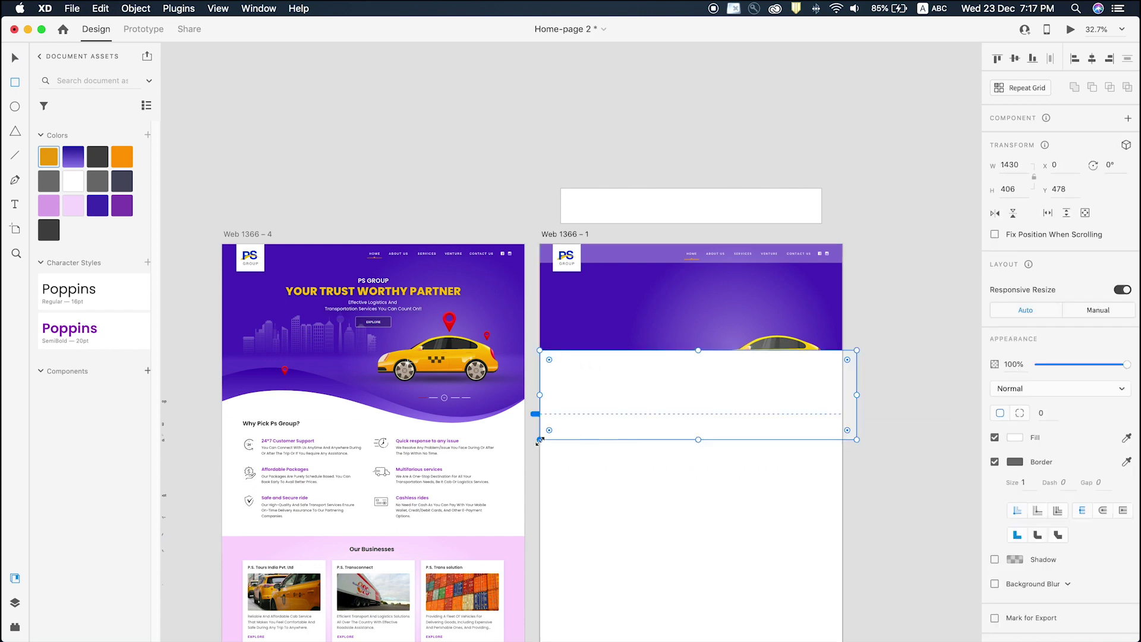
pyautogui.click(994, 462)
pyautogui.press('v')
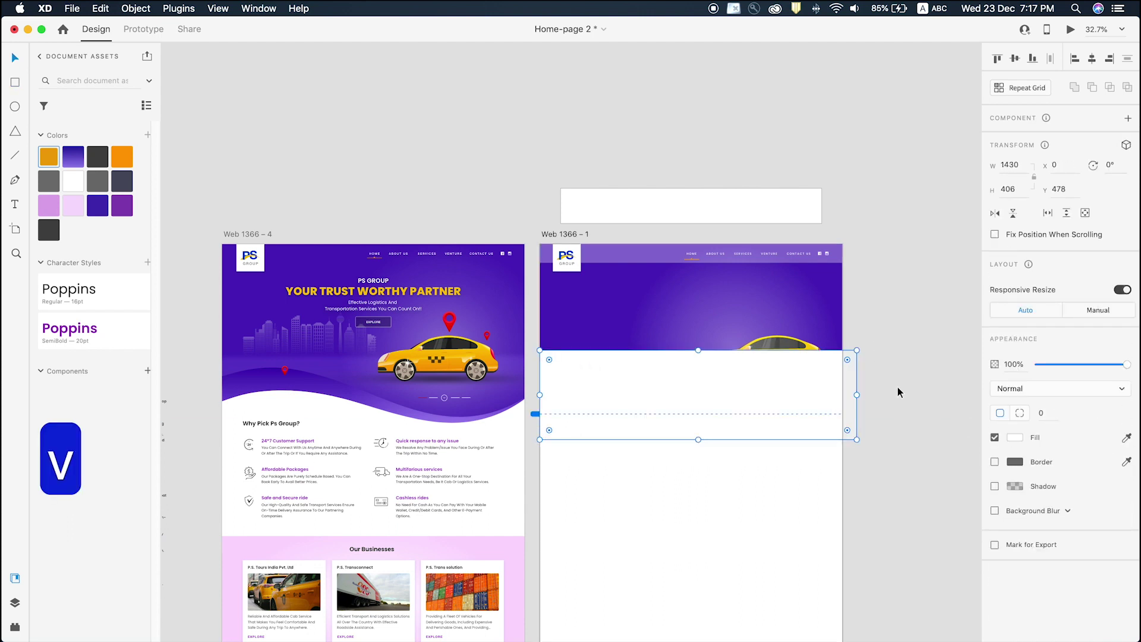
# Copy the appearance of the reference hero's blurred gradient overlay onto the new rectangle over the wave.
pyautogui.click(303, 365)
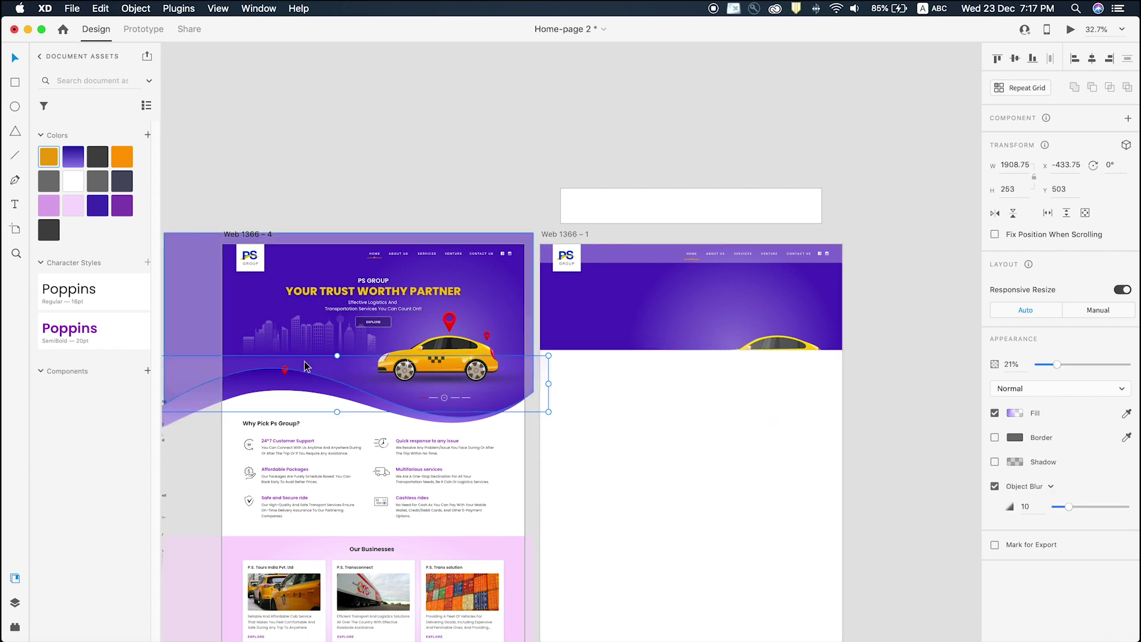
pyautogui.press('super+c')
pyautogui.press('super+c')
pyautogui.click(720, 410)
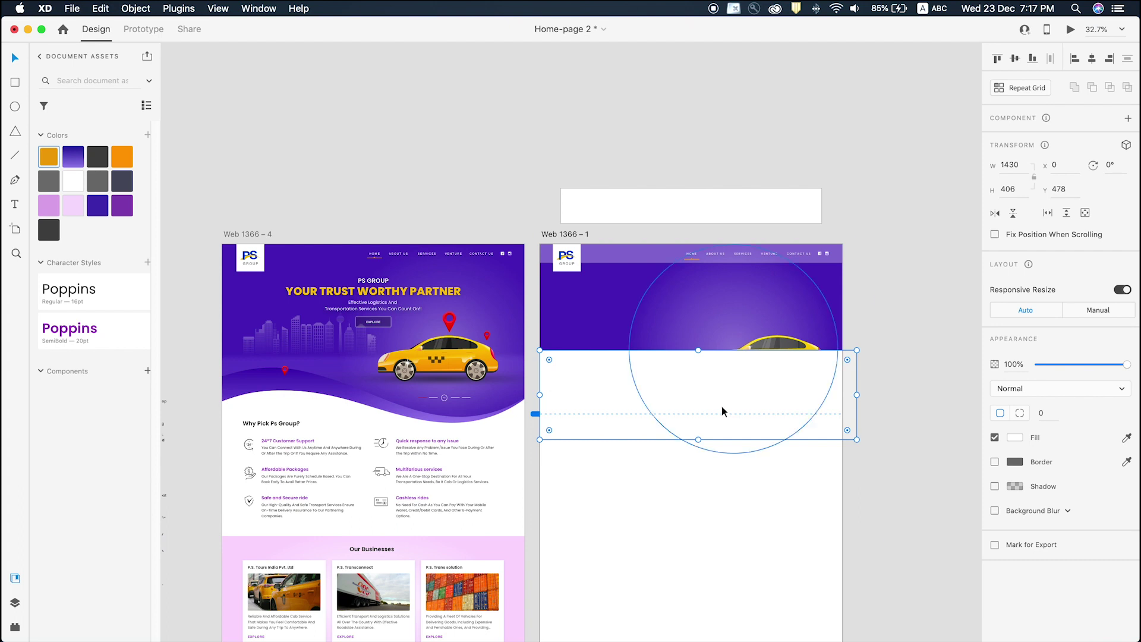
pyautogui.press('alt+super+v')
pyautogui.click(912, 377)
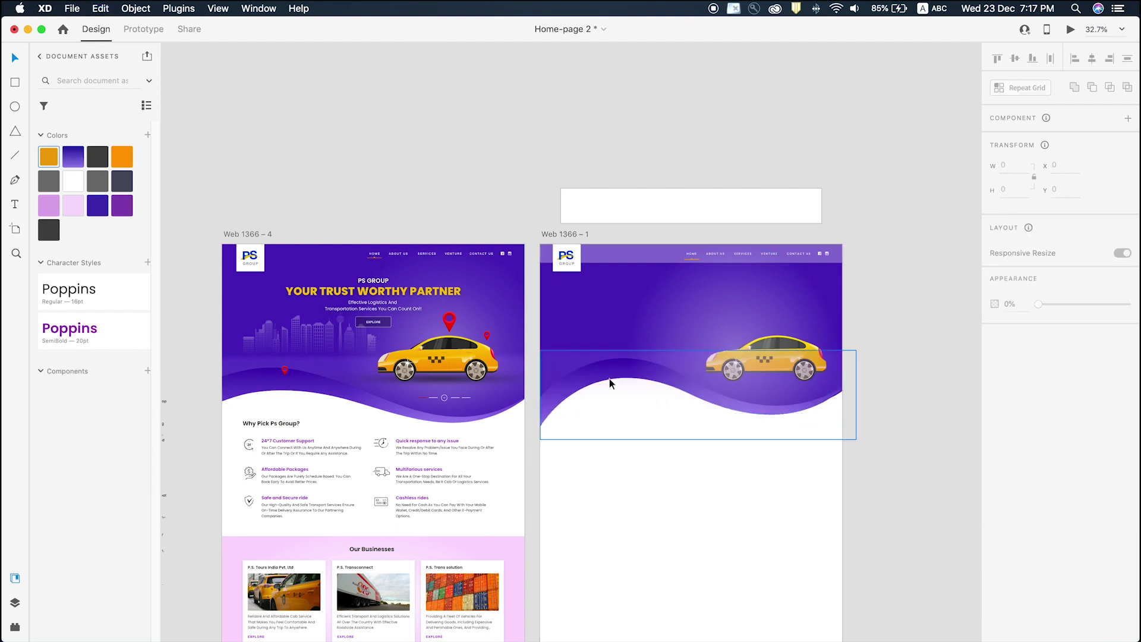
pyautogui.click(563, 367)
pyautogui.press('super+z')
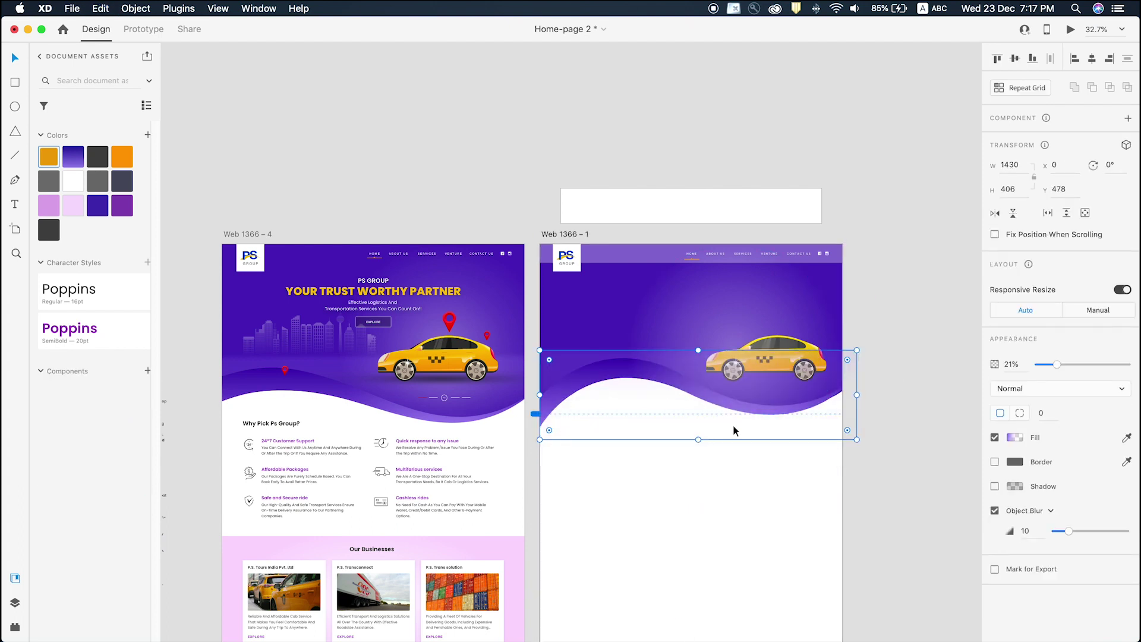
# Inspect the overlay rectangle's linear gradient stops and compare its look with object blur off and on.
pyautogui.scroll(3, 711, 397)
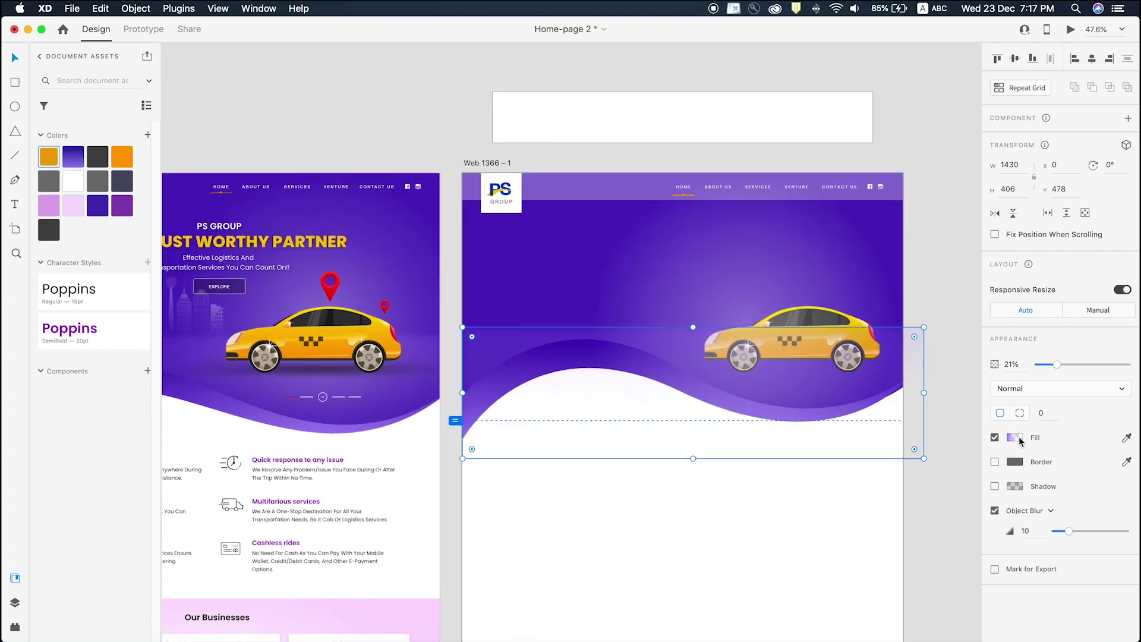
pyautogui.click(1013, 437)
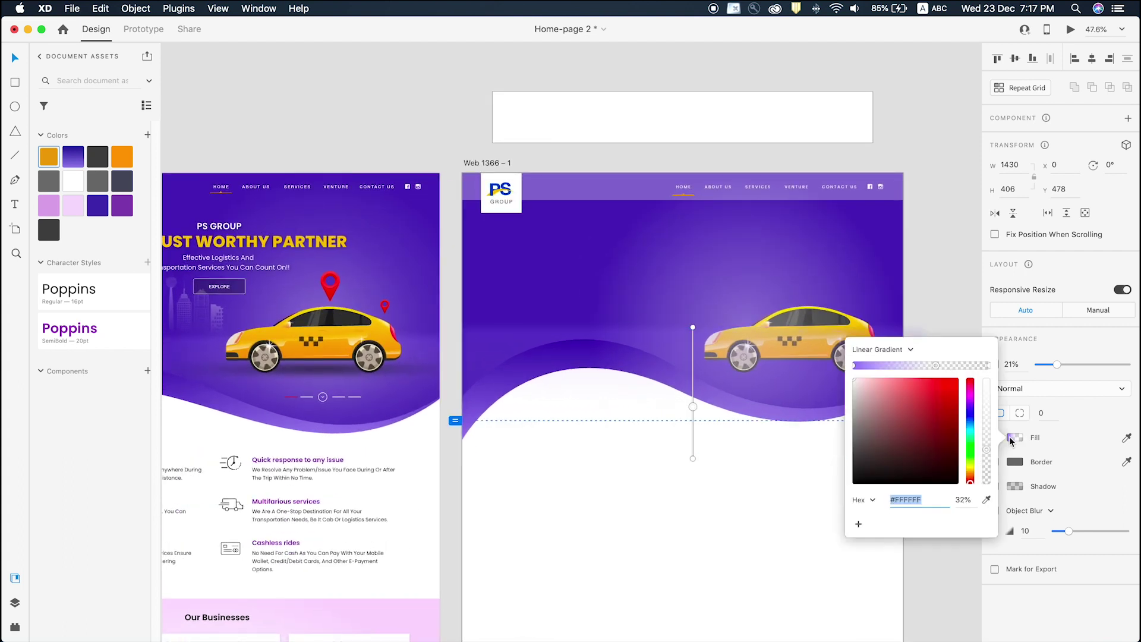
pyautogui.click(853, 366)
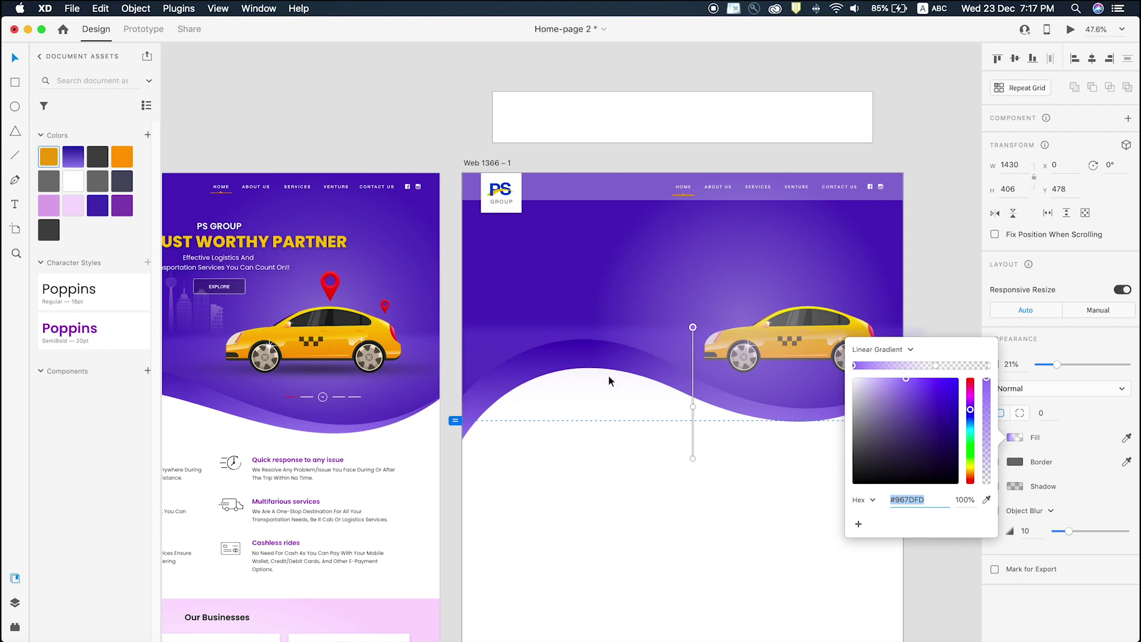
pyautogui.click(990, 365)
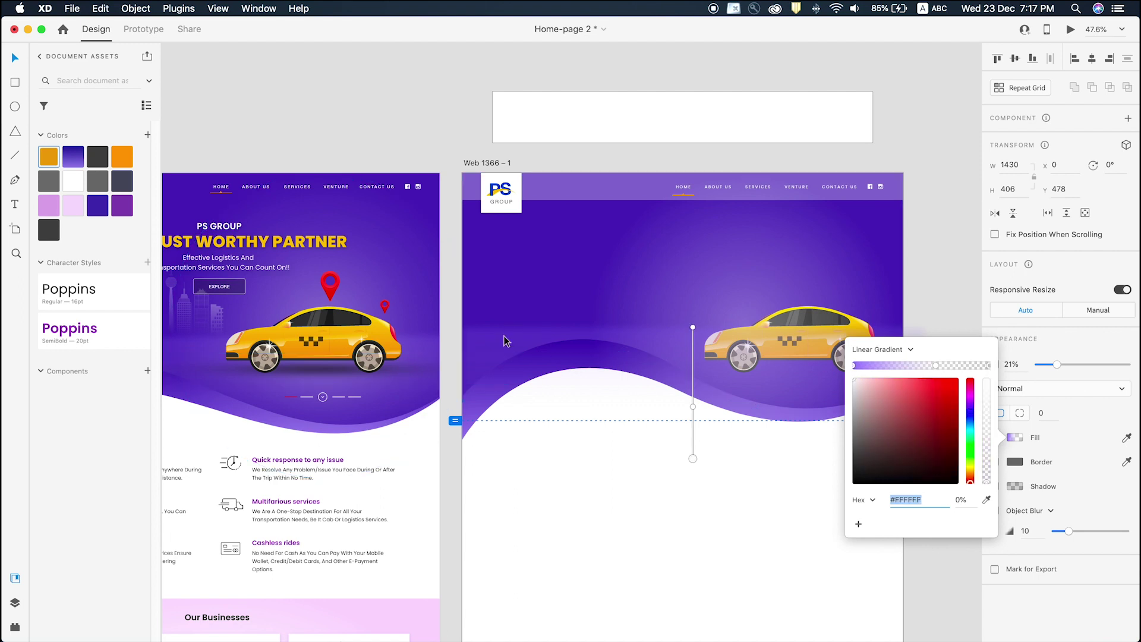
pyautogui.click(965, 246)
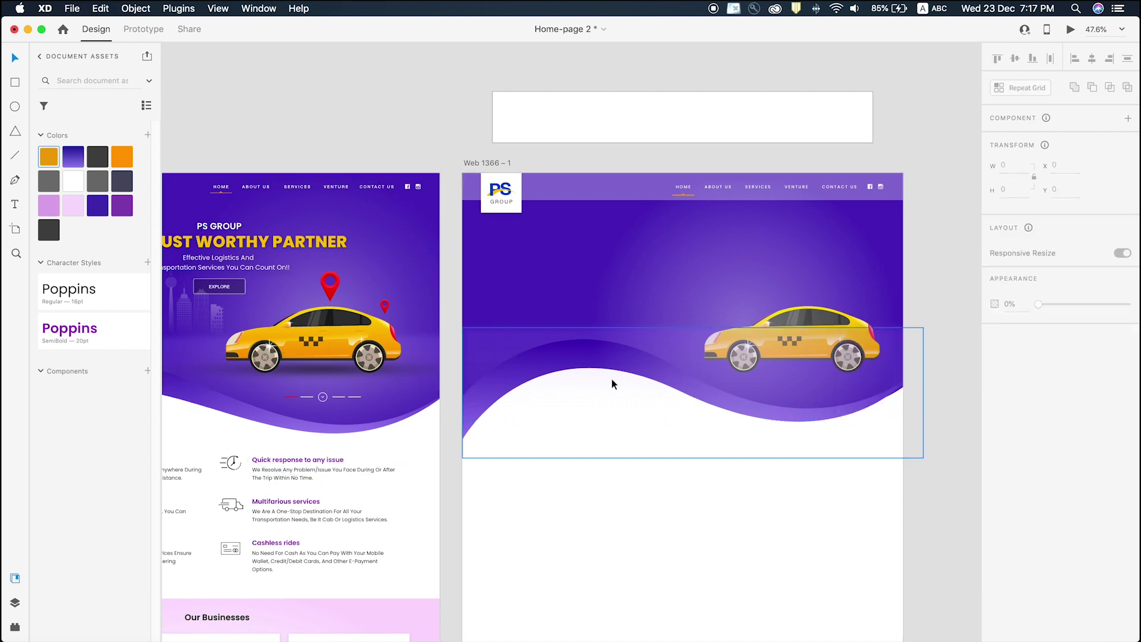
pyautogui.click(478, 356)
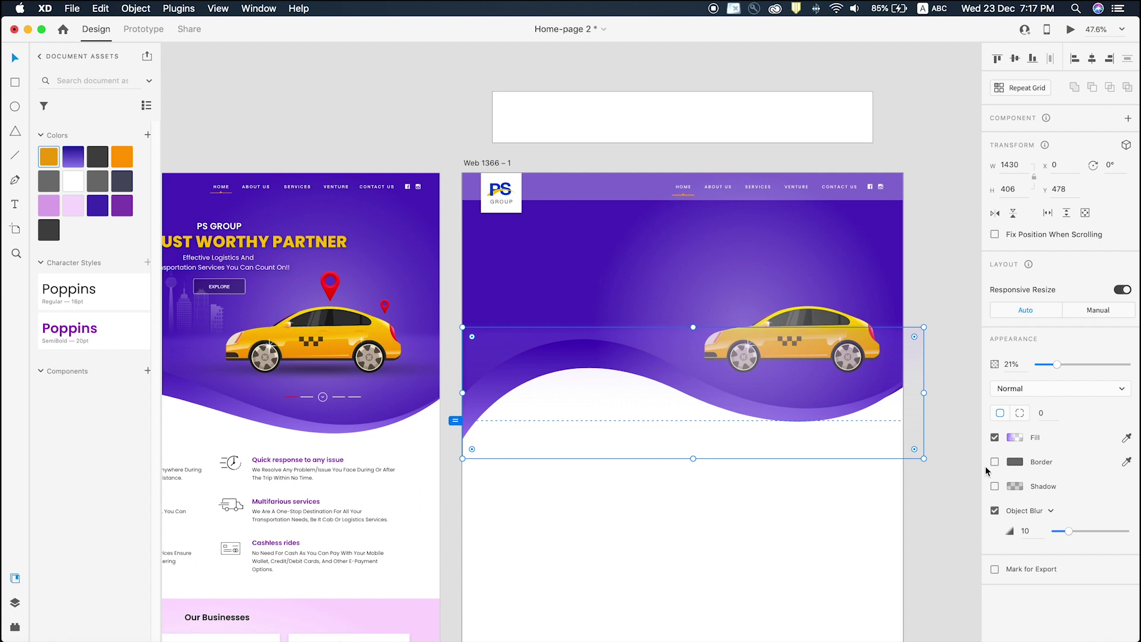
pyautogui.click(995, 512)
pyautogui.click(995, 512)
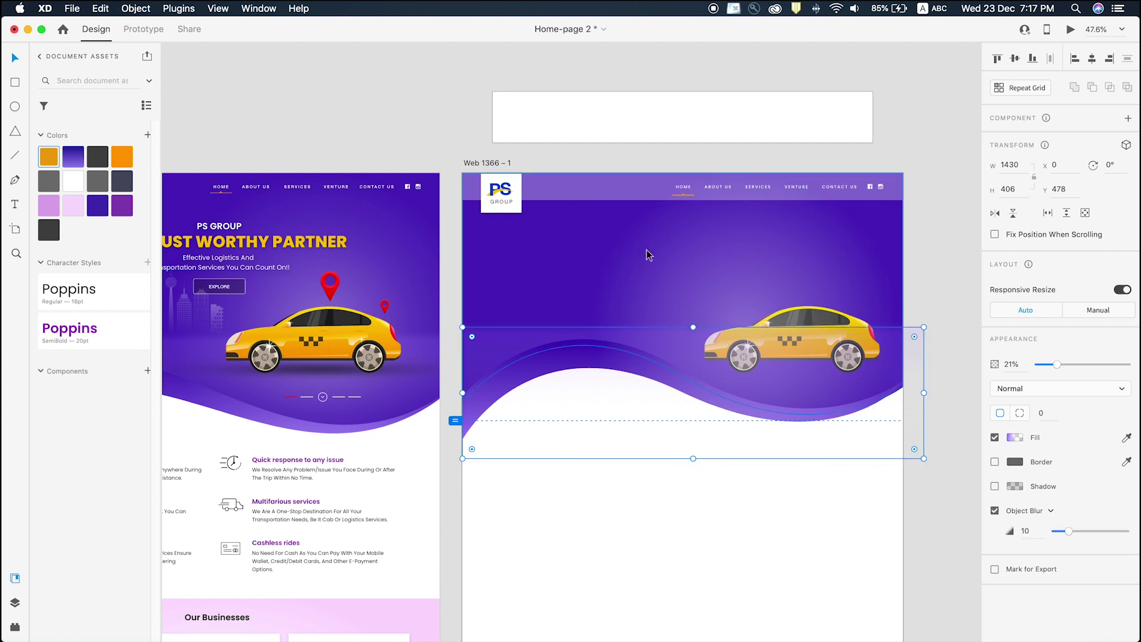
# Shift the glow circle to X 420, Y 0 and arrange it behind the taxi on the new artboard.
pyautogui.scroll(-3, 645, 266)
pyautogui.press('z')
pyautogui.moveTo(874, 135); pyautogui.dragTo(341, 419)
pyautogui.press('v')
pyautogui.moveTo(717, 333); pyautogui.dragTo(731, 331)
pyautogui.press('super+z')
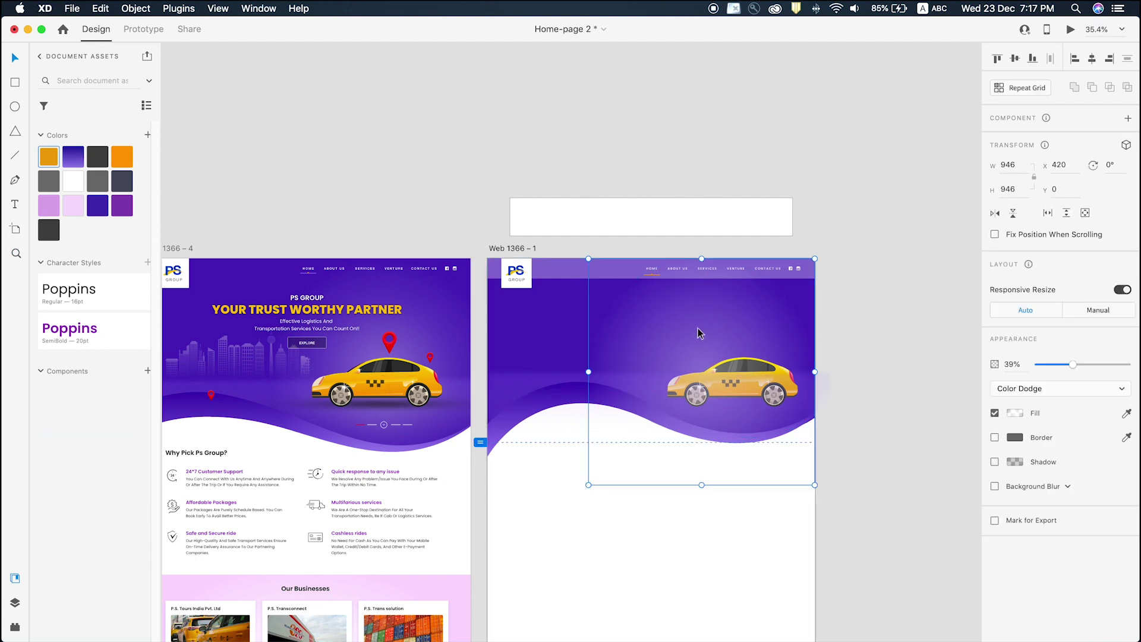
pyautogui.press('super+bracketleft')
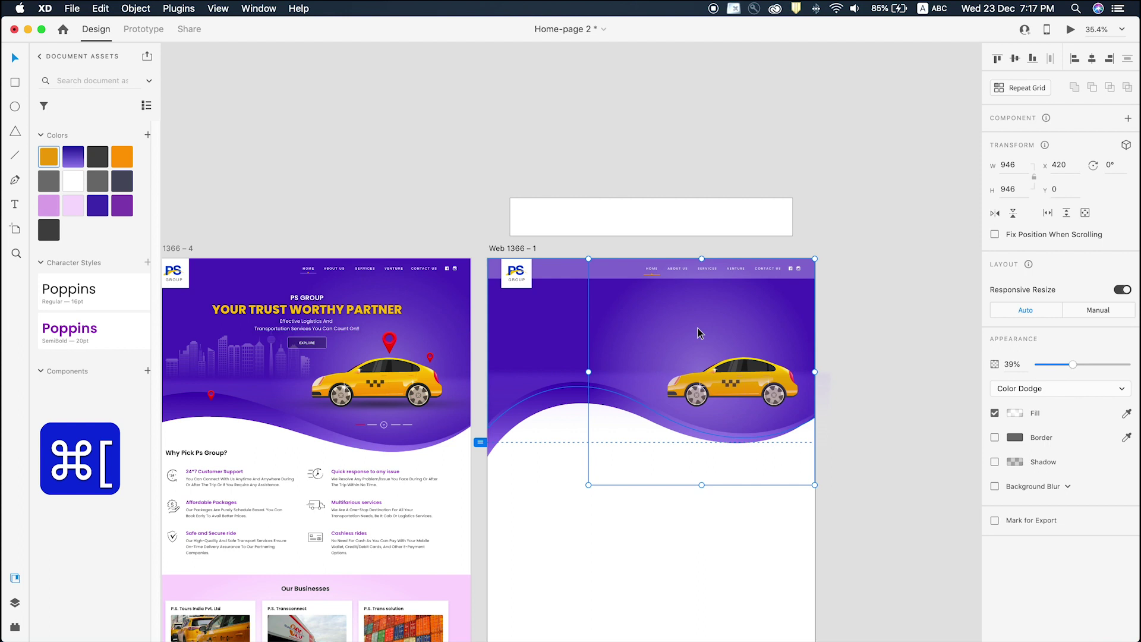
pyautogui.press('super+[')
pyautogui.press('super+]')
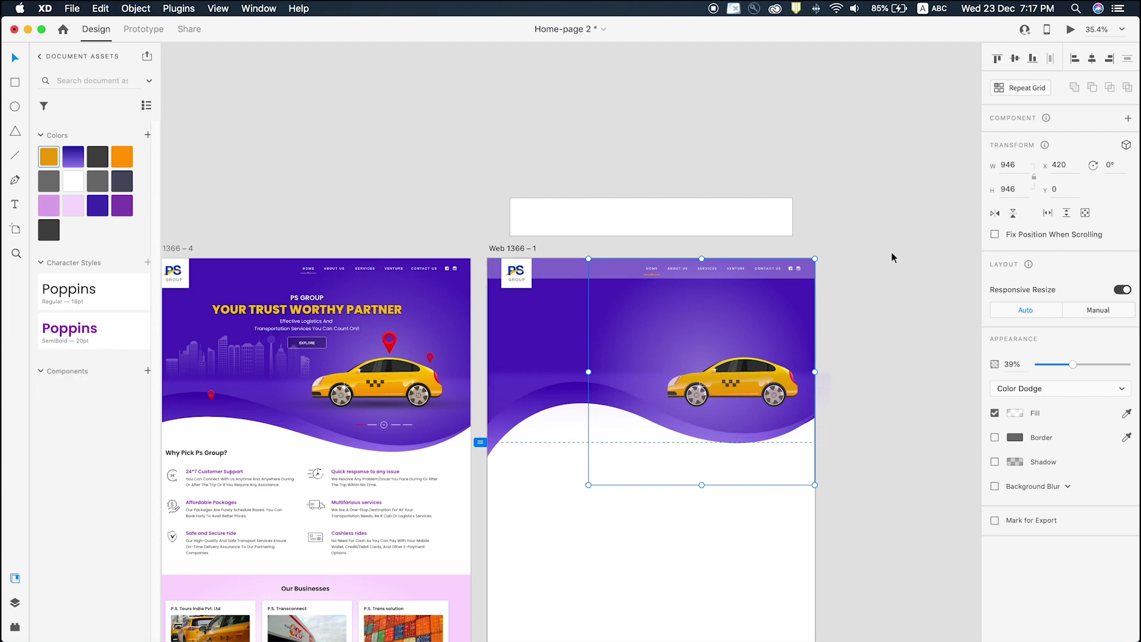
# Move the translucent header bar off the new artboard into the empty canvas above it.
pyautogui.click(576, 276)
pyautogui.moveTo(576, 277); pyautogui.dragTo(580, 177)
pyautogui.press('space')
pyautogui.moveTo(602, 296); pyautogui.dragTo(616, 196)
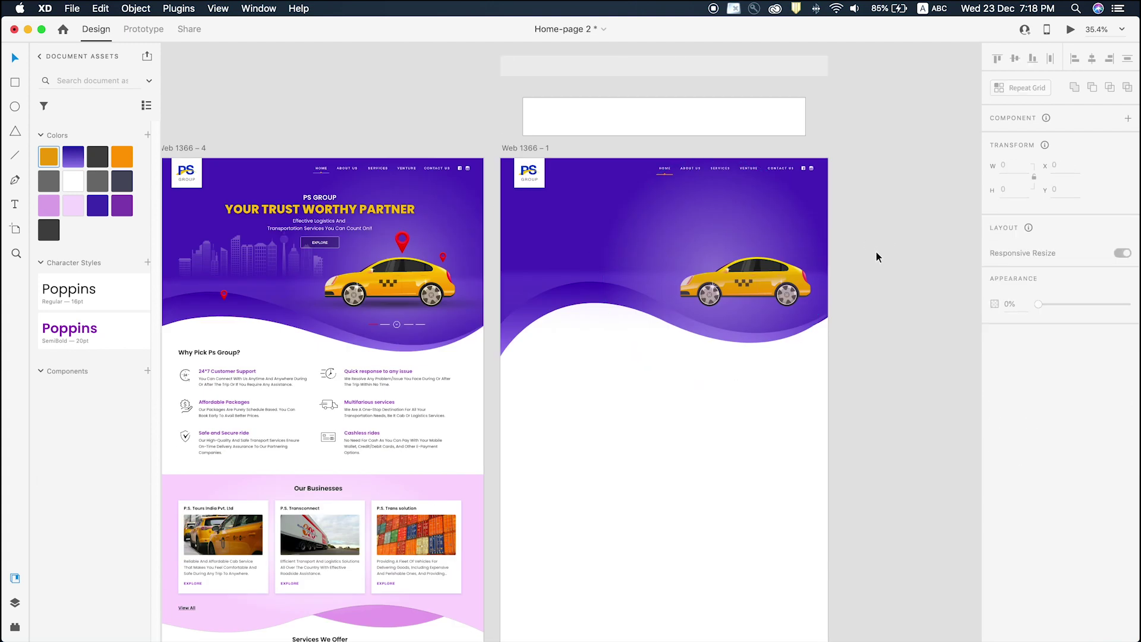
# Set the glow circle's opacity to 37% and fine-tune the transparency of its radial gradient.
pyautogui.click(697, 232)
pyautogui.moveTo(1073, 364); pyautogui.dragTo(1070, 364)
pyautogui.click(1016, 413)
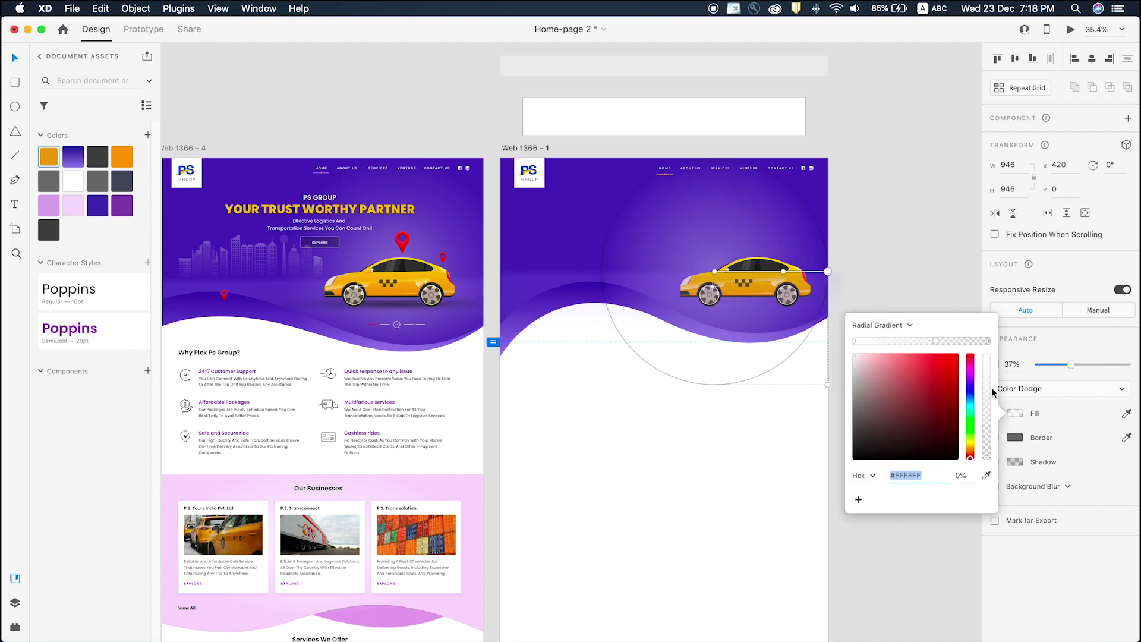
pyautogui.moveTo(988, 421); pyautogui.dragTo(989, 429)
pyautogui.click(887, 281)
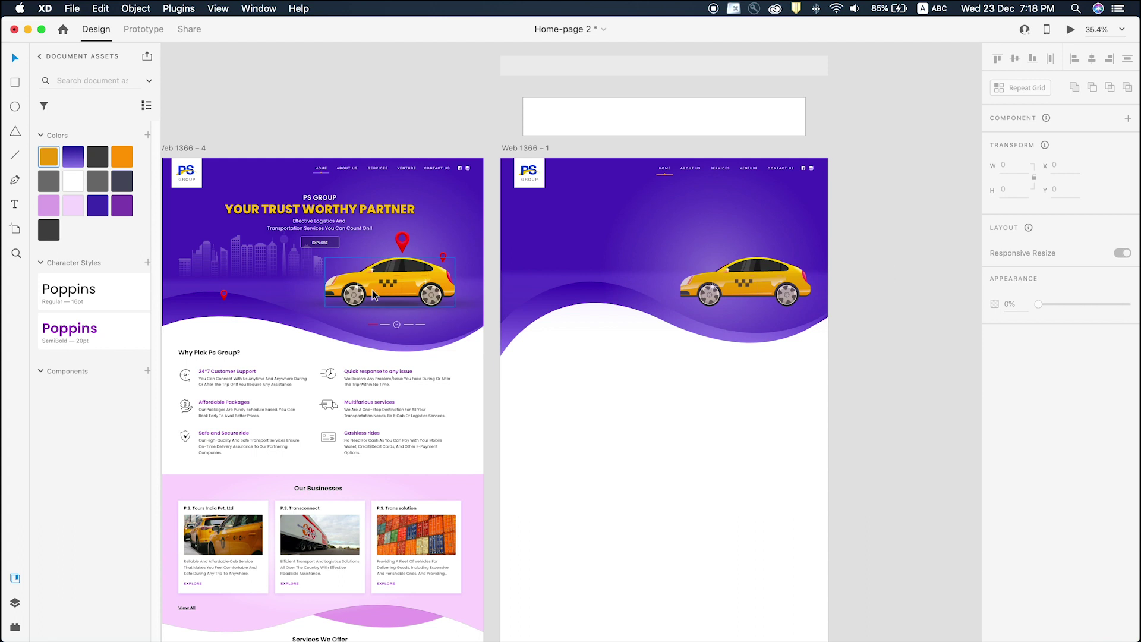
# Look over the reference hero heading and read the banner copy in the content text block beside the reference artboard.
pyautogui.hscroll(-2, 373, 295)
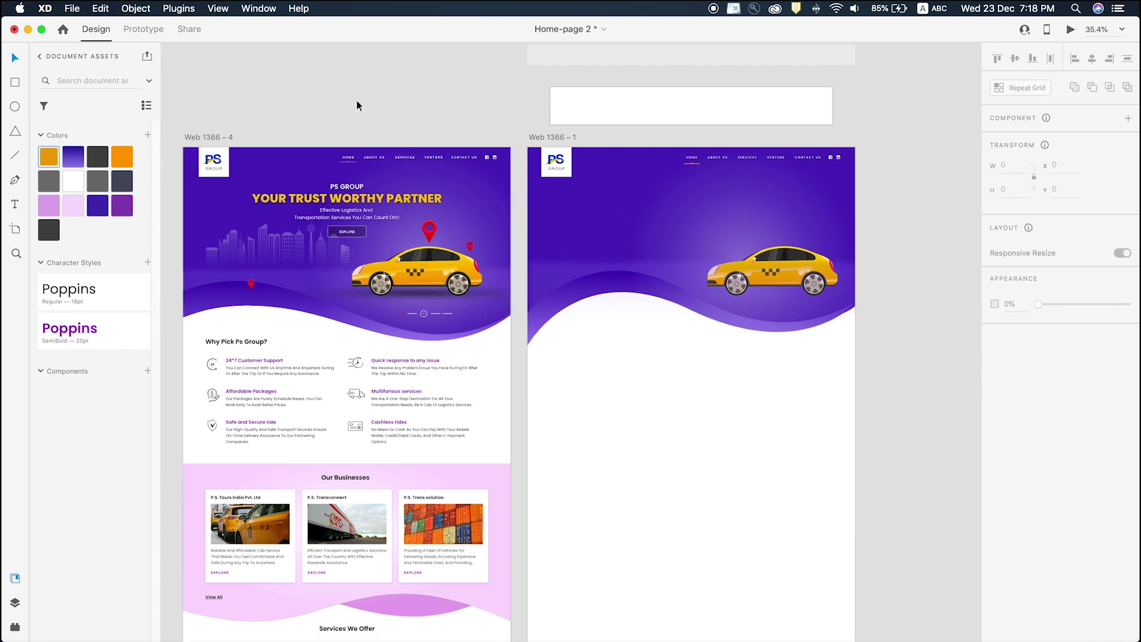
pyautogui.click(347, 197)
pyautogui.click(331, 91)
pyautogui.scroll(3, 351, 110)
pyautogui.scroll(-3, 373, 131)
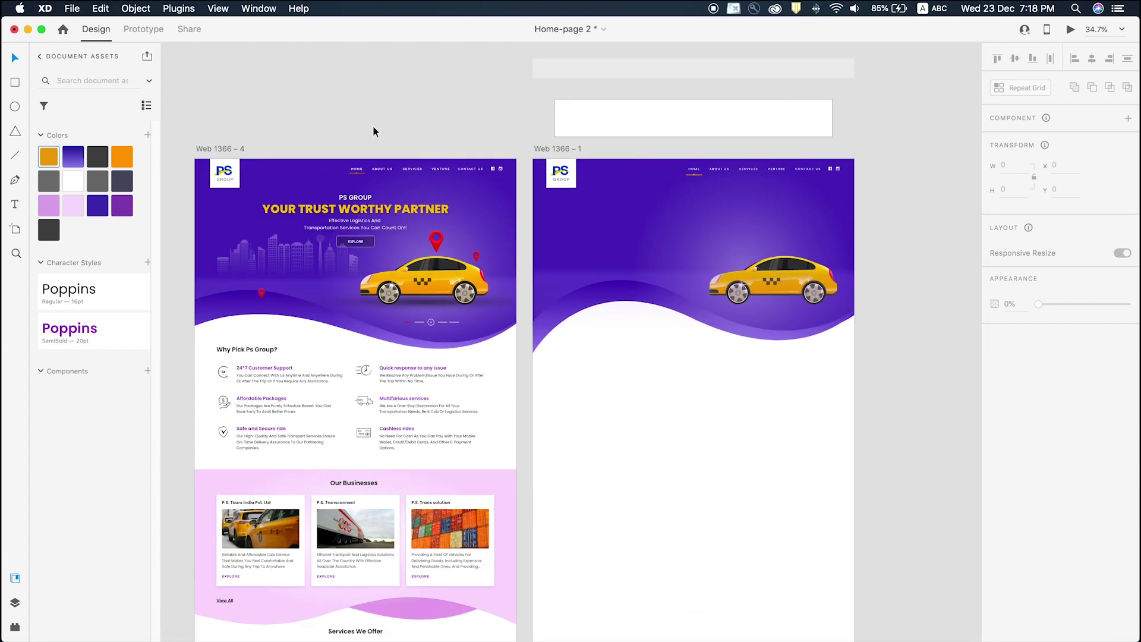
pyautogui.hscroll(-5, 430, 379)
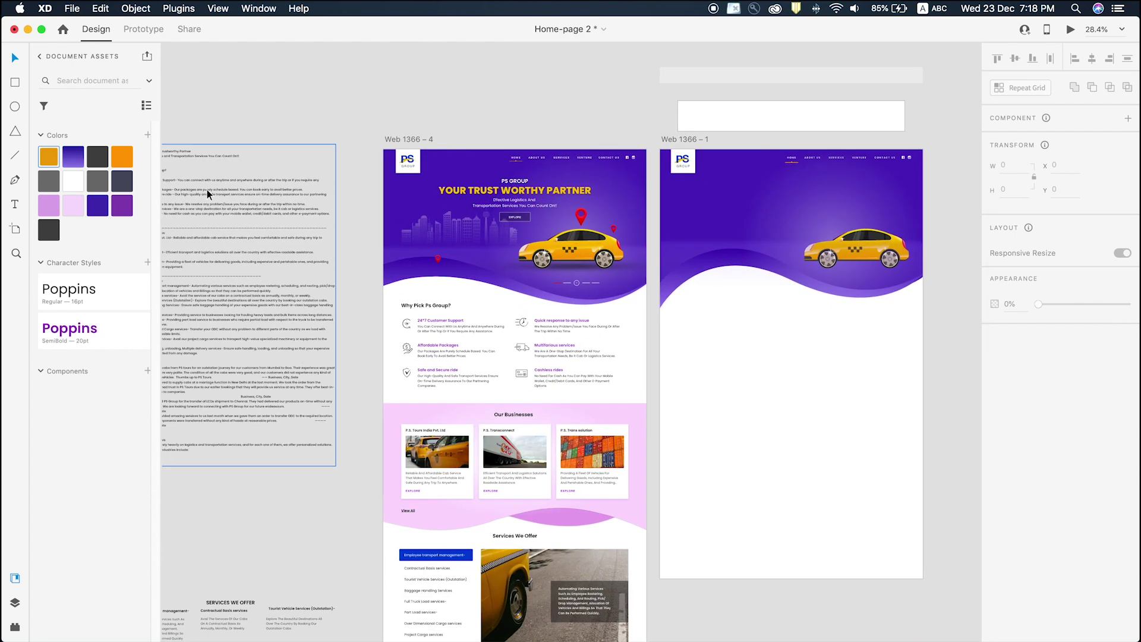
pyautogui.scroll(5, 207, 190)
pyautogui.scroll(5, 232, 203)
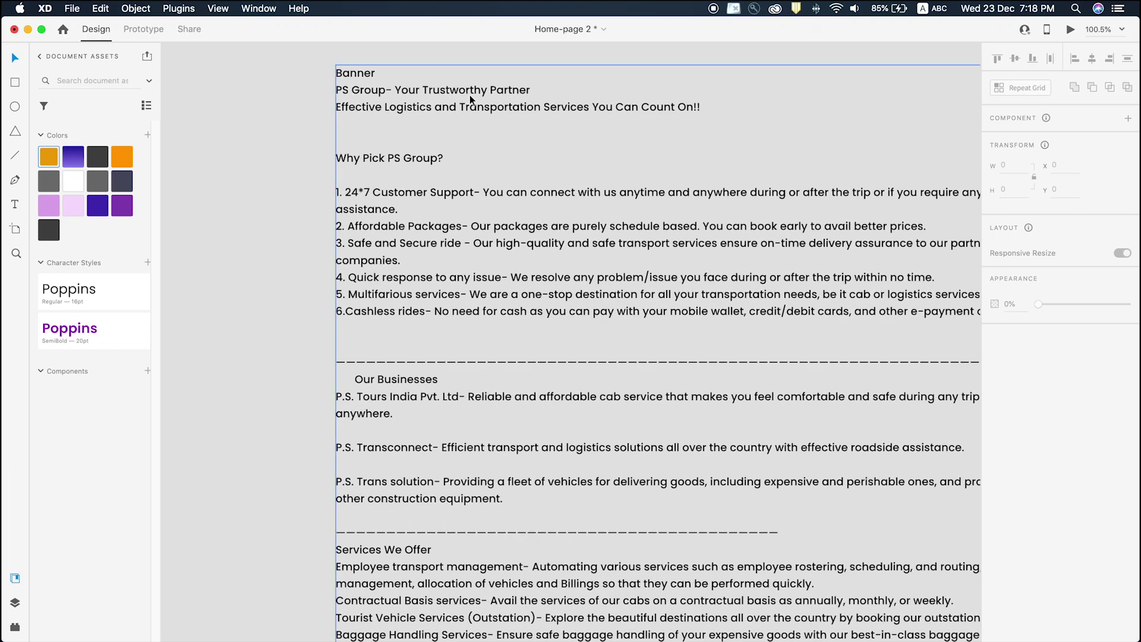
pyautogui.hscroll(3, 523, 92)
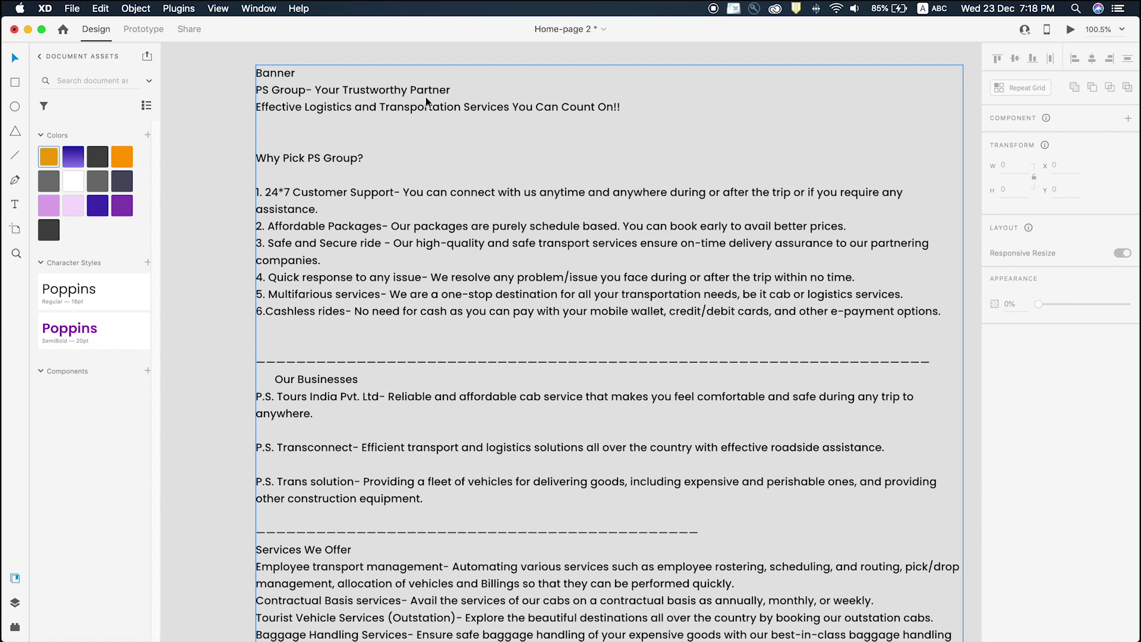
pyautogui.scroll(1, 425, 97)
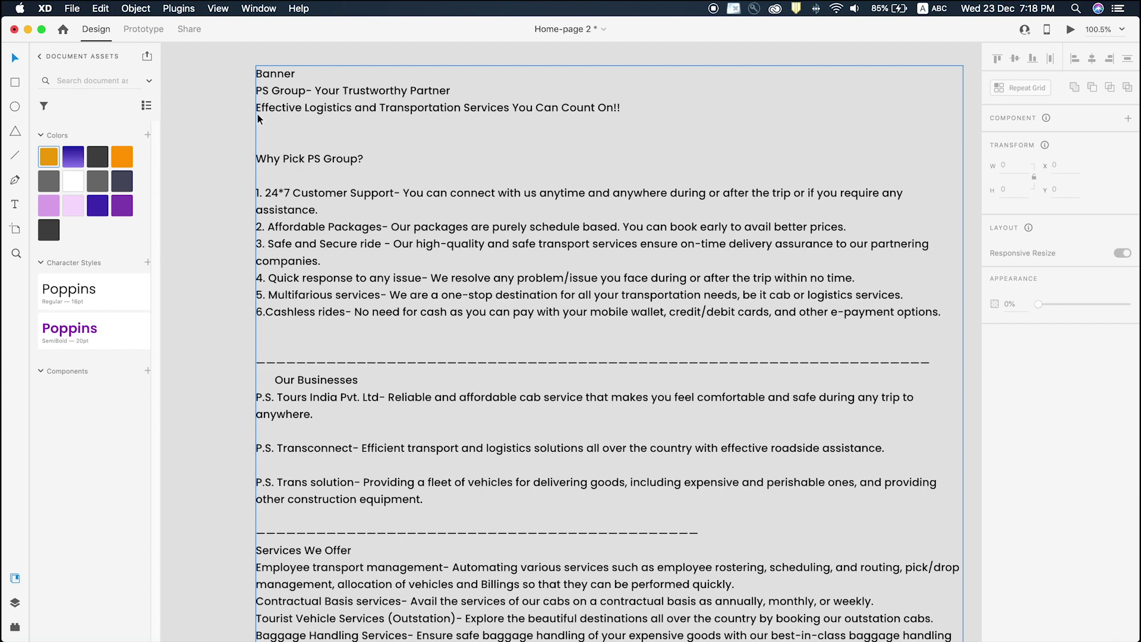
# Inspect the text styles of the PS GROUP title, the yellow headline and the tagline in the reference hero.
pyautogui.scroll(-4, 601, 111)
pyautogui.hscroll(8, 602, 112)
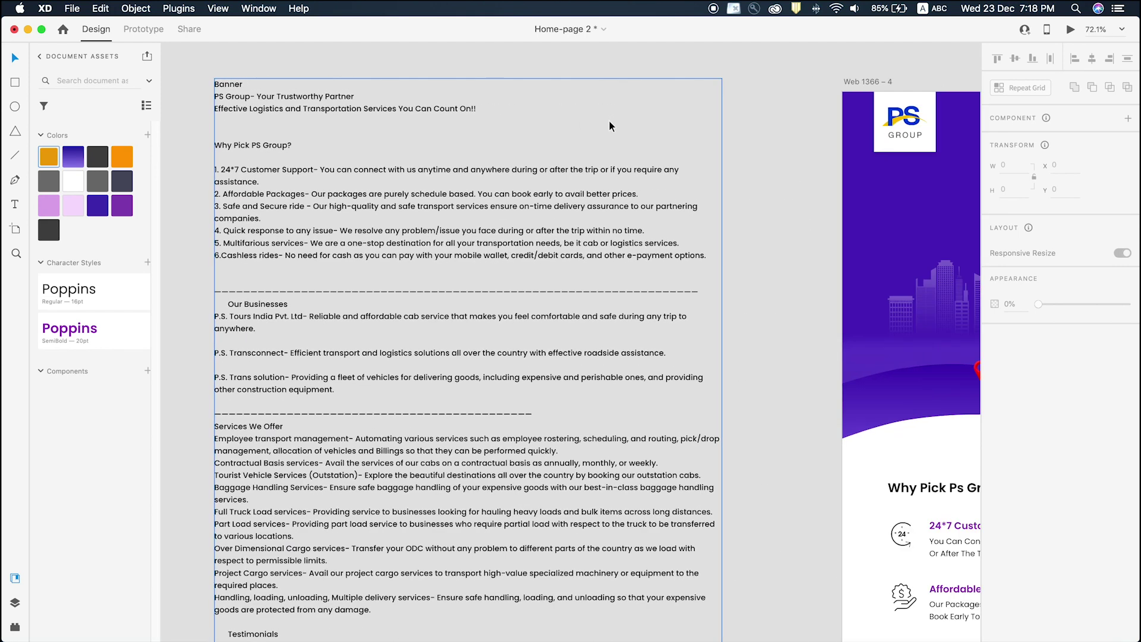
pyautogui.hscroll(4, 609, 122)
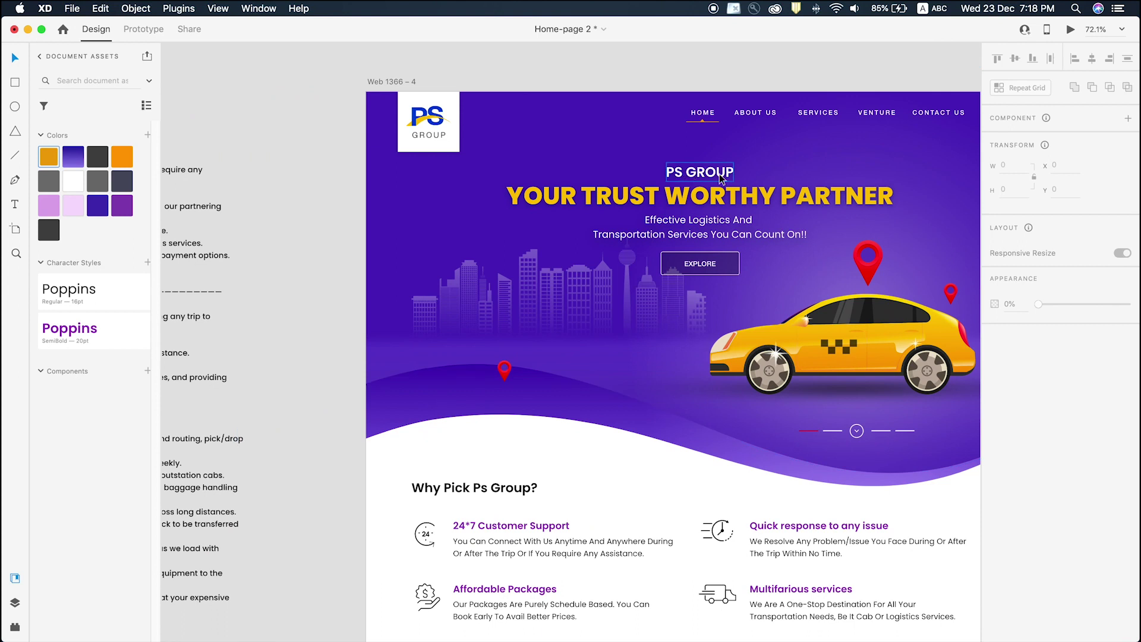
pyautogui.click(719, 173)
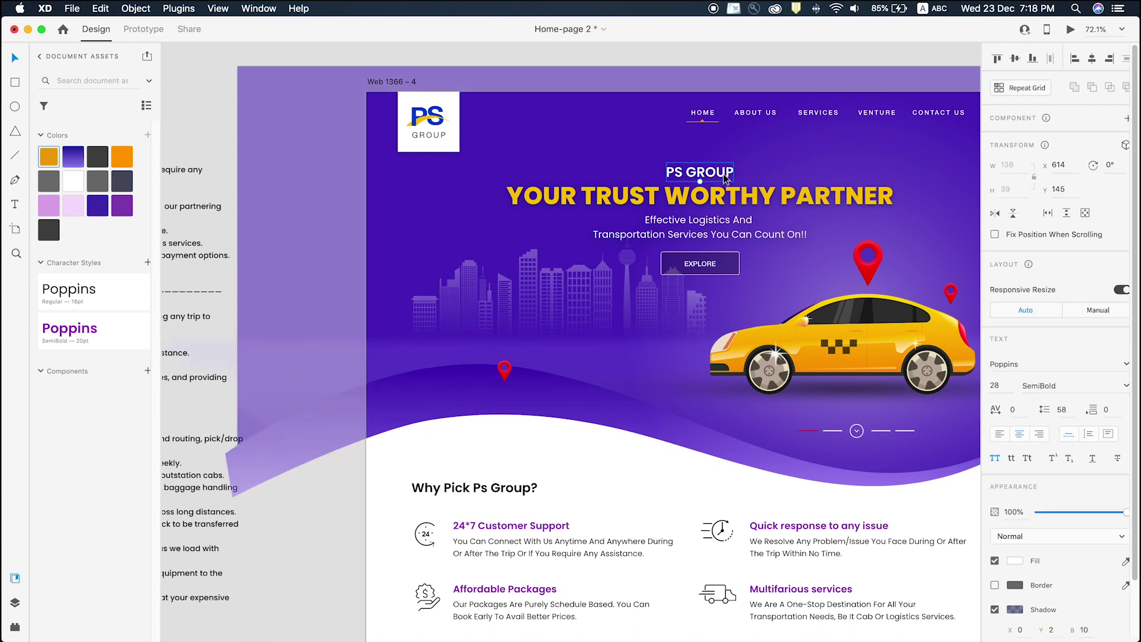
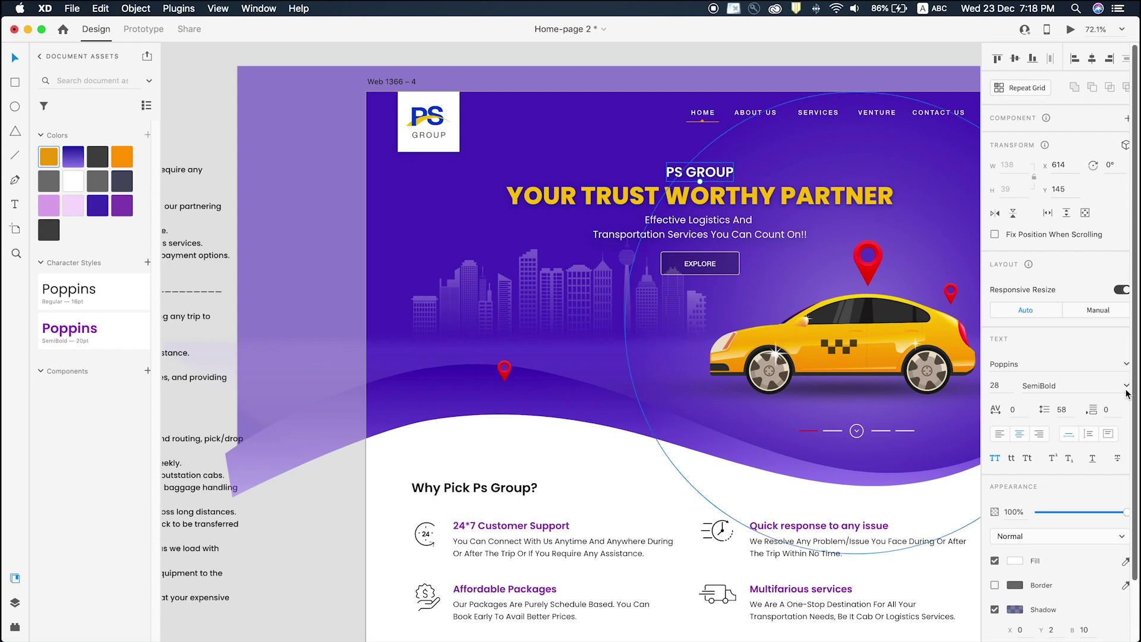
pyautogui.click(580, 187)
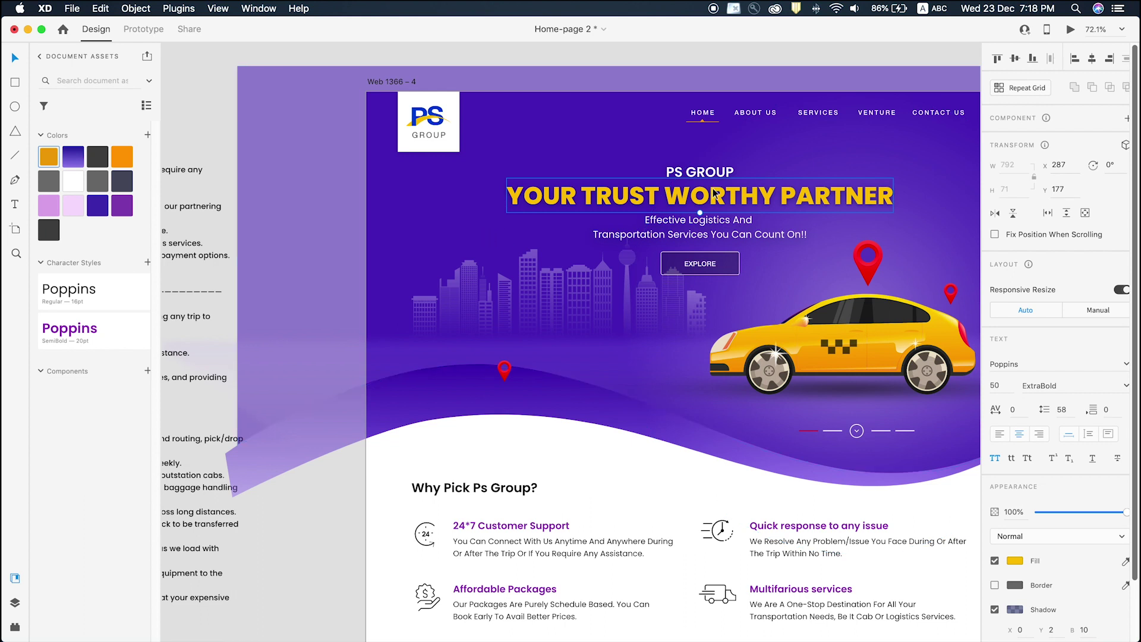
pyautogui.click(688, 231)
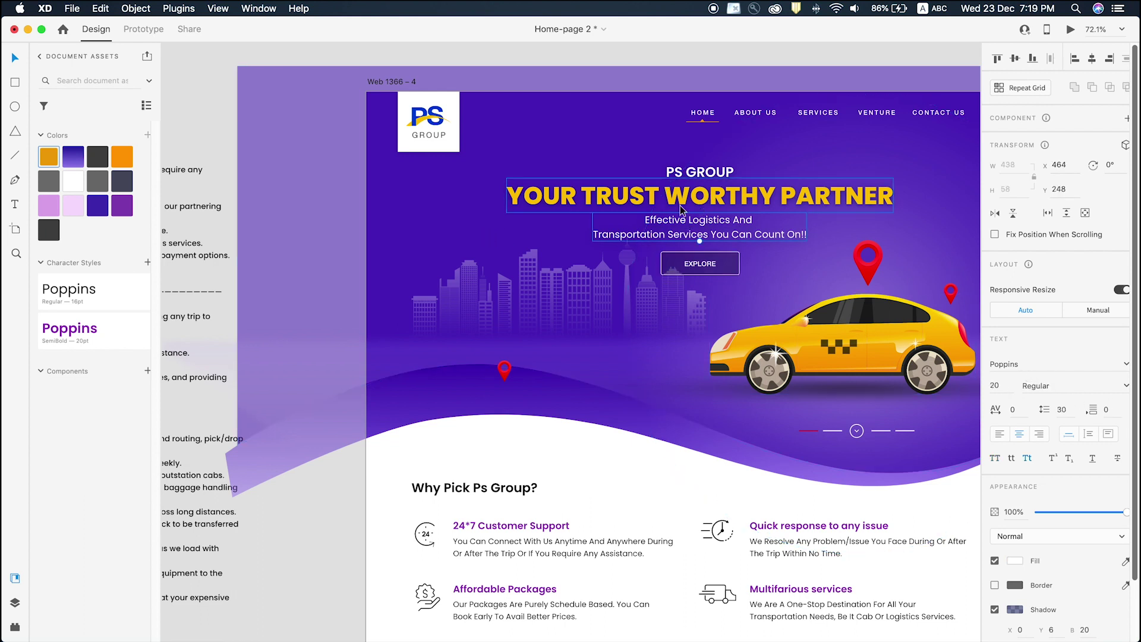
# Look over the banner text block and the EXPLORE button in the reference hero.
pyautogui.click(675, 177)
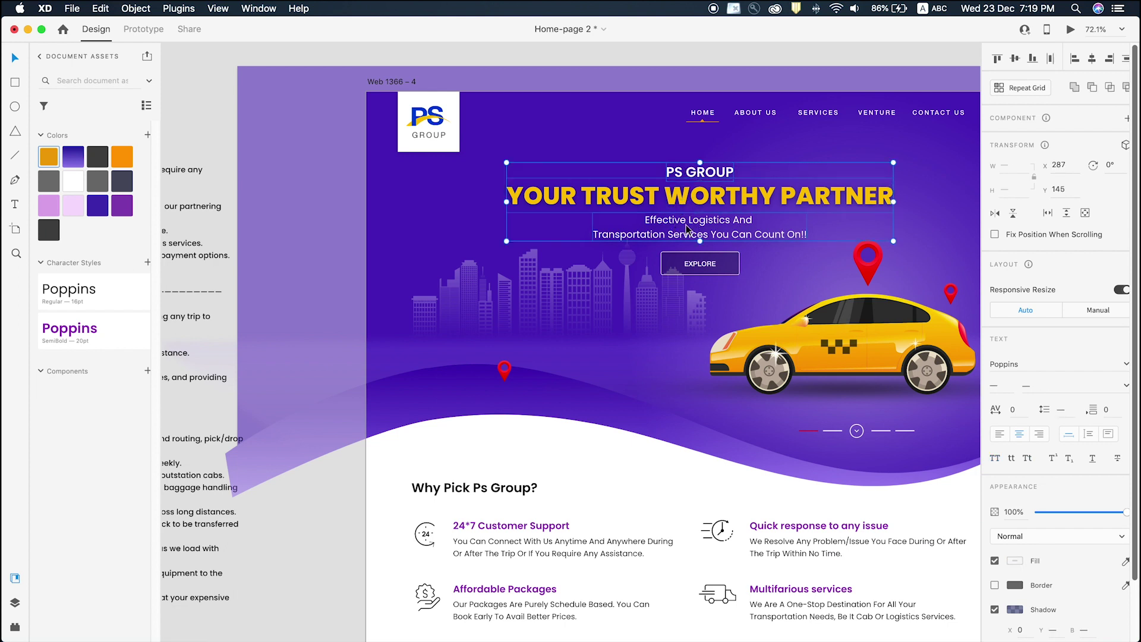
pyautogui.click(691, 265)
pyautogui.scroll(-3, 648, 271)
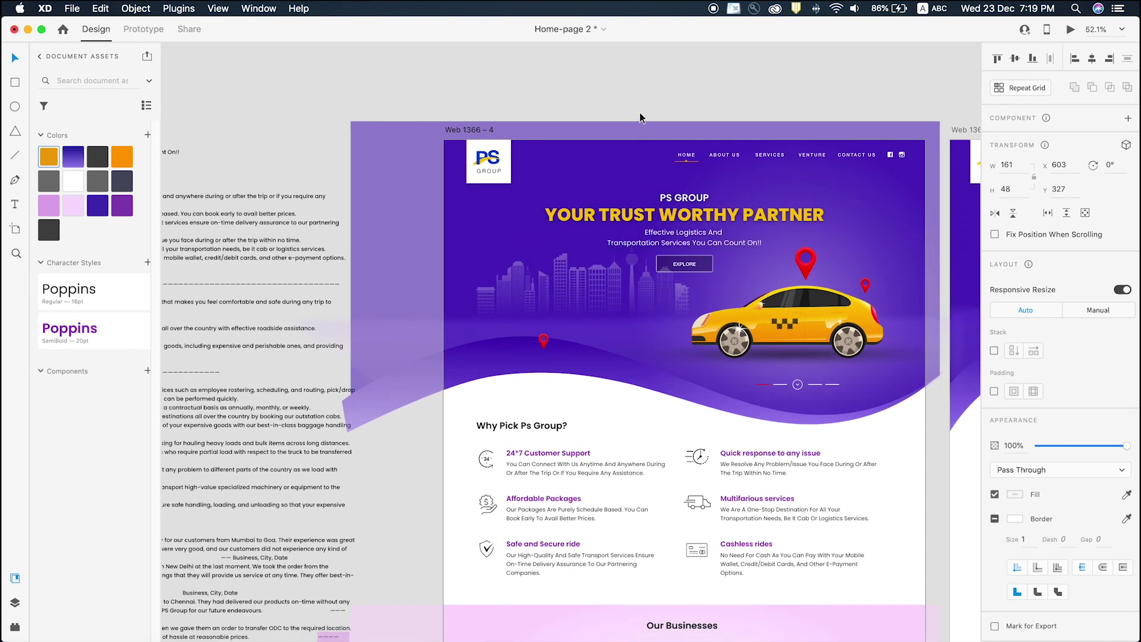
pyautogui.click(648, 115)
pyautogui.scroll(2, 654, 119)
pyautogui.scroll(-2, 677, 178)
pyautogui.scroll(-1, 691, 232)
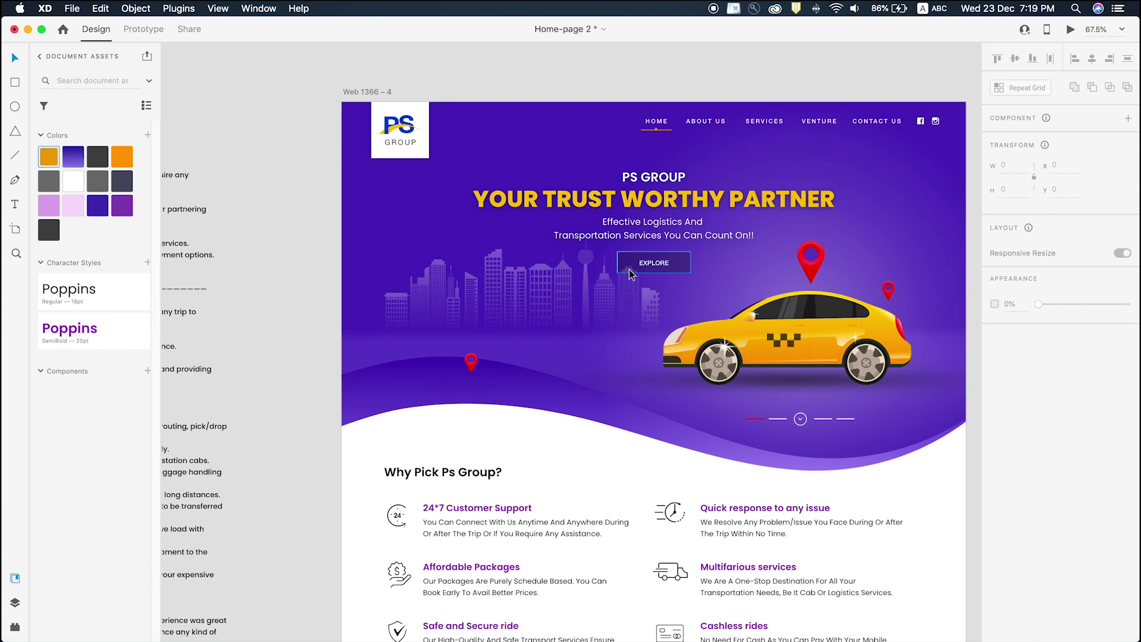
pyautogui.hscroll(3, 684, 267)
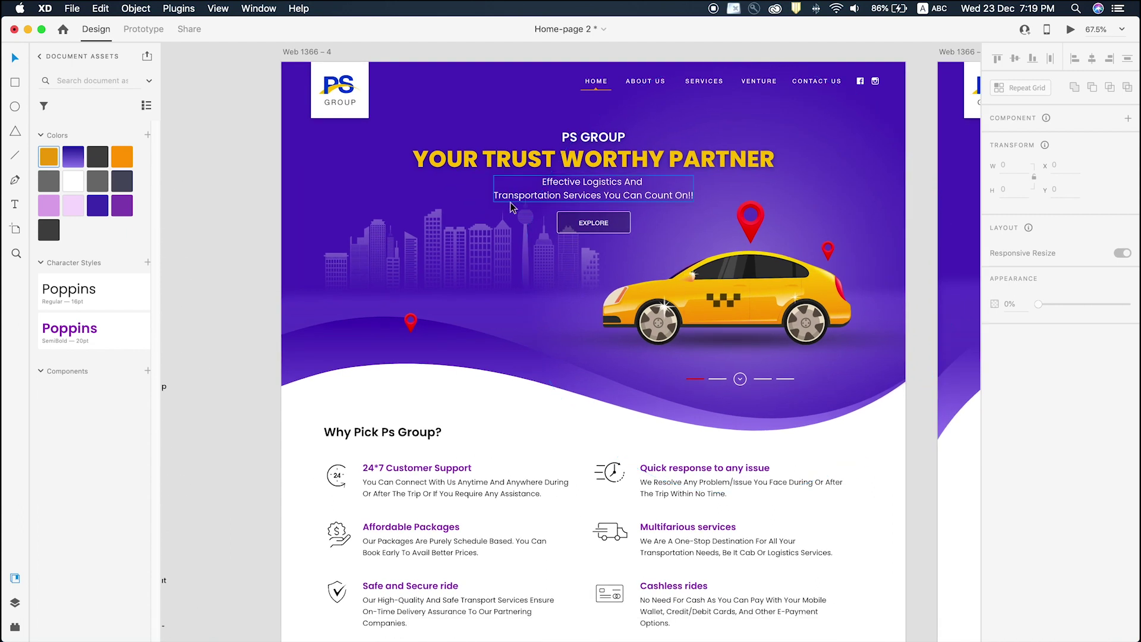
# Try to copy the reference banner text and EXPLORE button over to the new artboard.
pyautogui.scroll(-3, 593, 223)
pyautogui.click(593, 222)
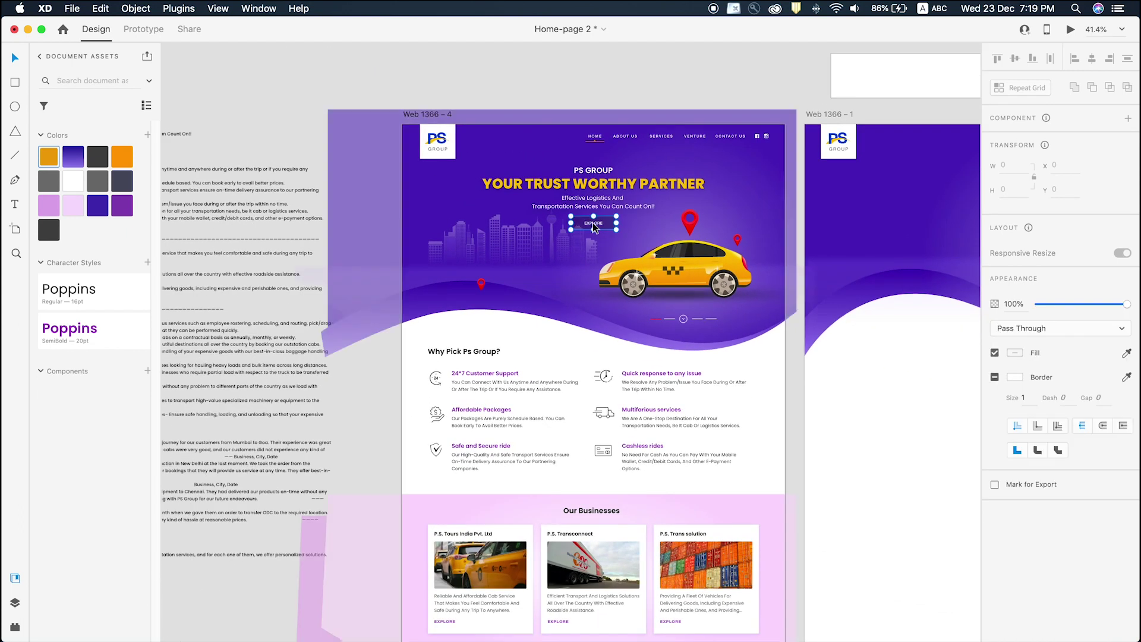
pyautogui.keyDown('shift'); pyautogui.click(598, 202); pyautogui.keyUp('shift')
pyautogui.keyDown('shift'); pyautogui.click(599, 184); pyautogui.keyUp('shift')
pyautogui.keyDown('shift'); pyautogui.click(599, 171); pyautogui.keyUp('shift')
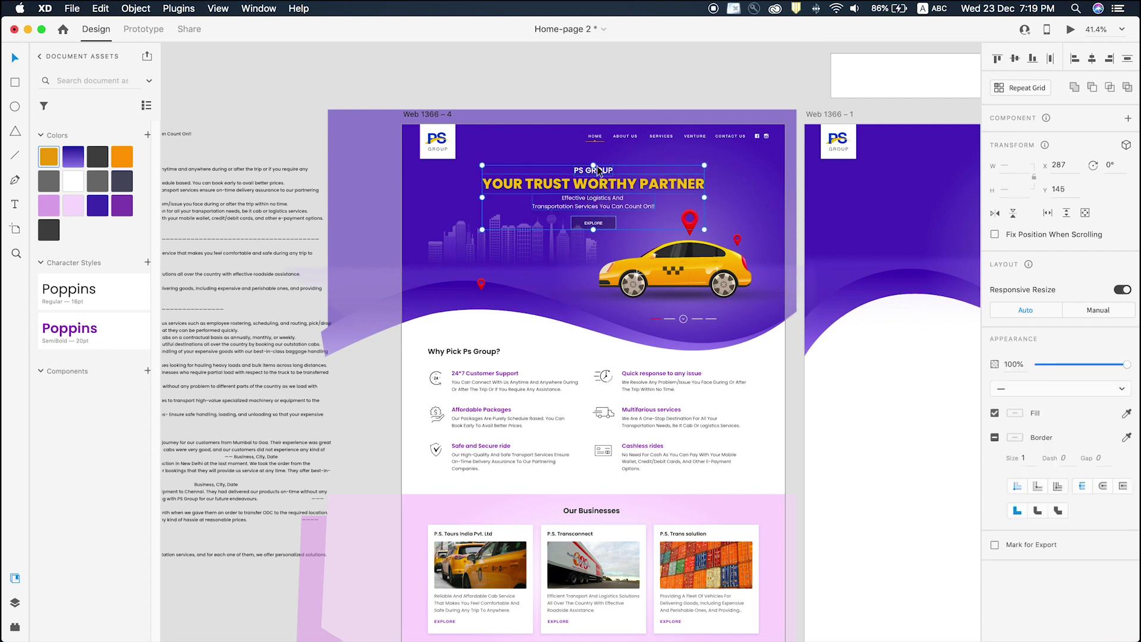
pyautogui.press('super+c')
pyautogui.hscroll(5, 664, 192)
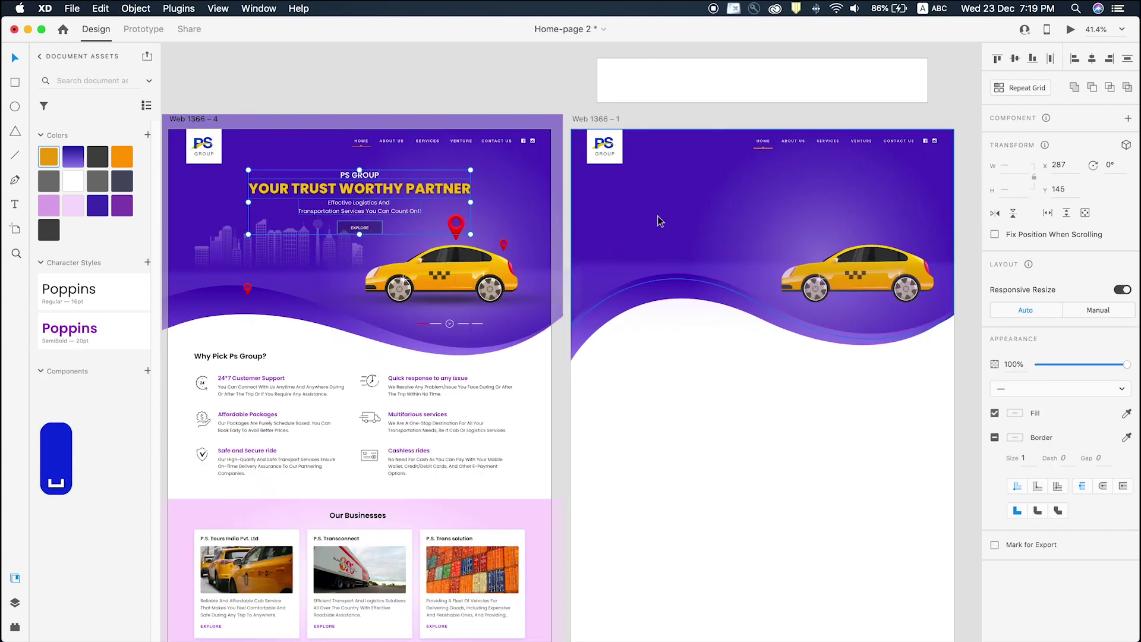
pyautogui.click(663, 192)
pyautogui.press('v')
pyautogui.click(443, 97)
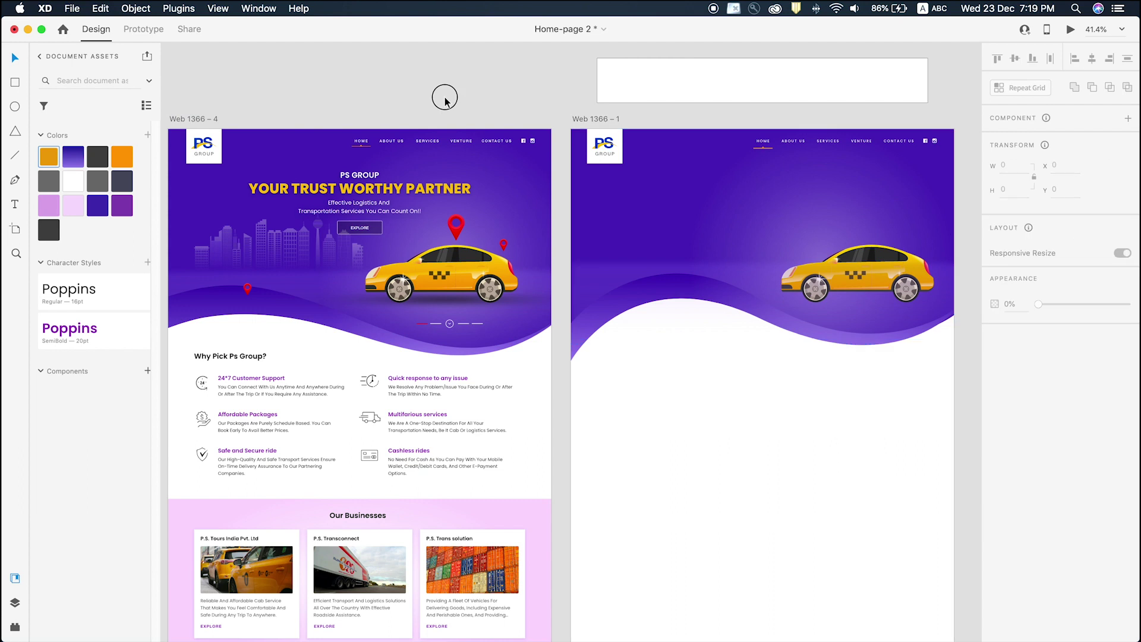
pyautogui.press('super+z')
# Copy the PS GROUP title, yellow headline, tagline and EXPLORE button from the reference hero and paste them into the Web 1366 – 1 artboard.
pyautogui.click(349, 191)
pyautogui.keyDown('shift'); pyautogui.click(358, 173); pyautogui.keyUp('shift')
pyautogui.keyDown('shift'); pyautogui.click(358, 204); pyautogui.keyUp('shift')
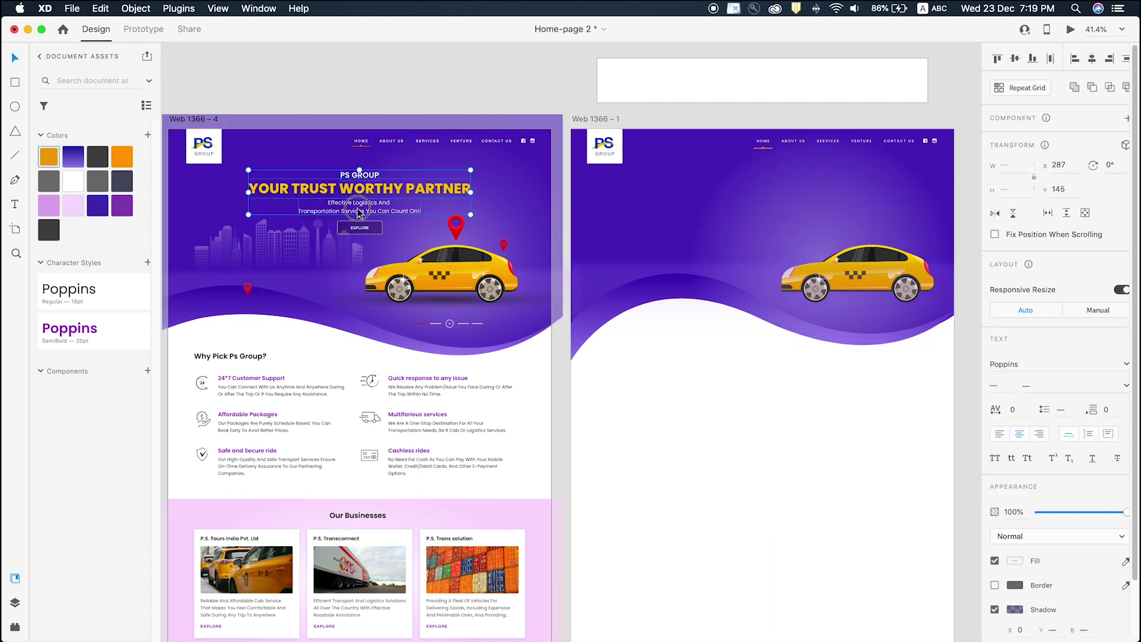
pyautogui.press('super+c')
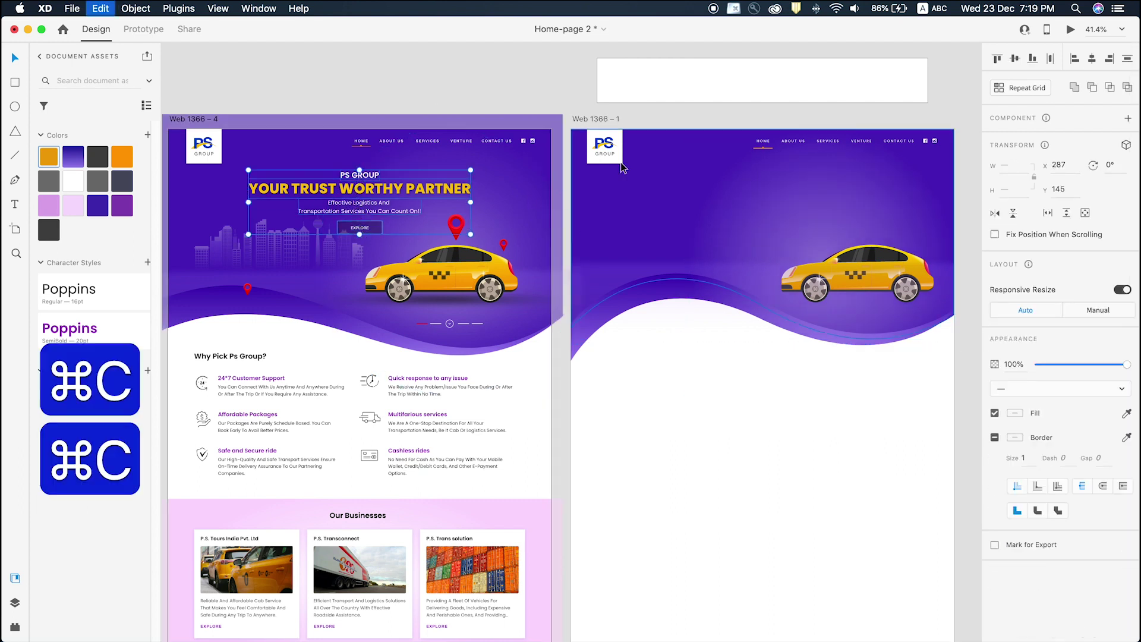
pyautogui.click(605, 119)
pyautogui.press('super+v')
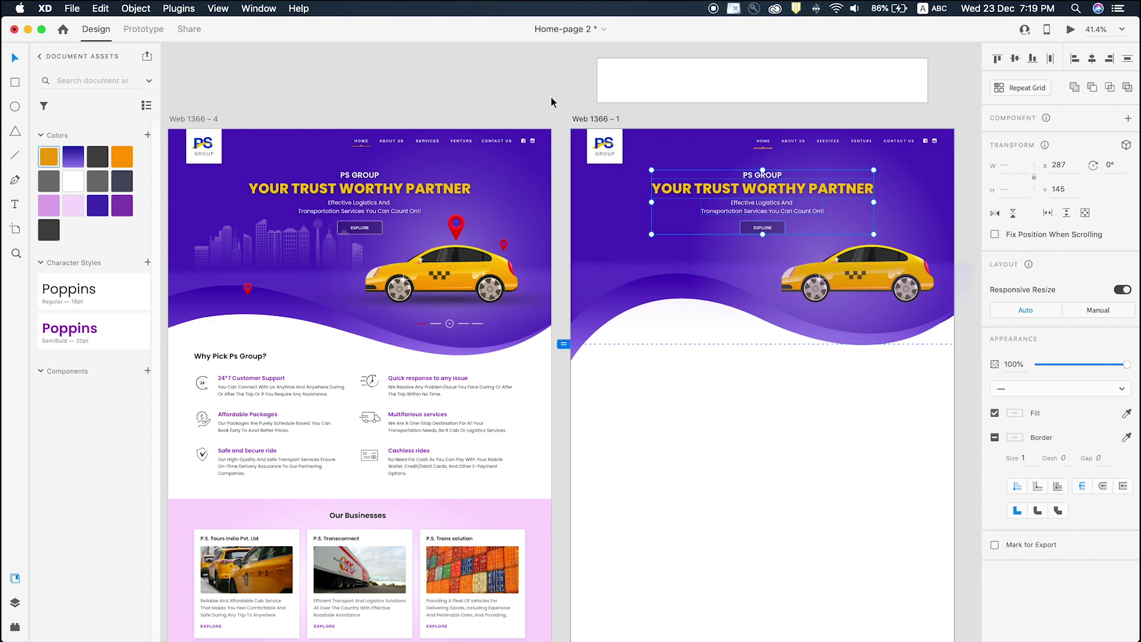
pyautogui.press('z')
pyautogui.moveTo(554, 103); pyautogui.dragTo(1010, 293)
pyautogui.press('v')
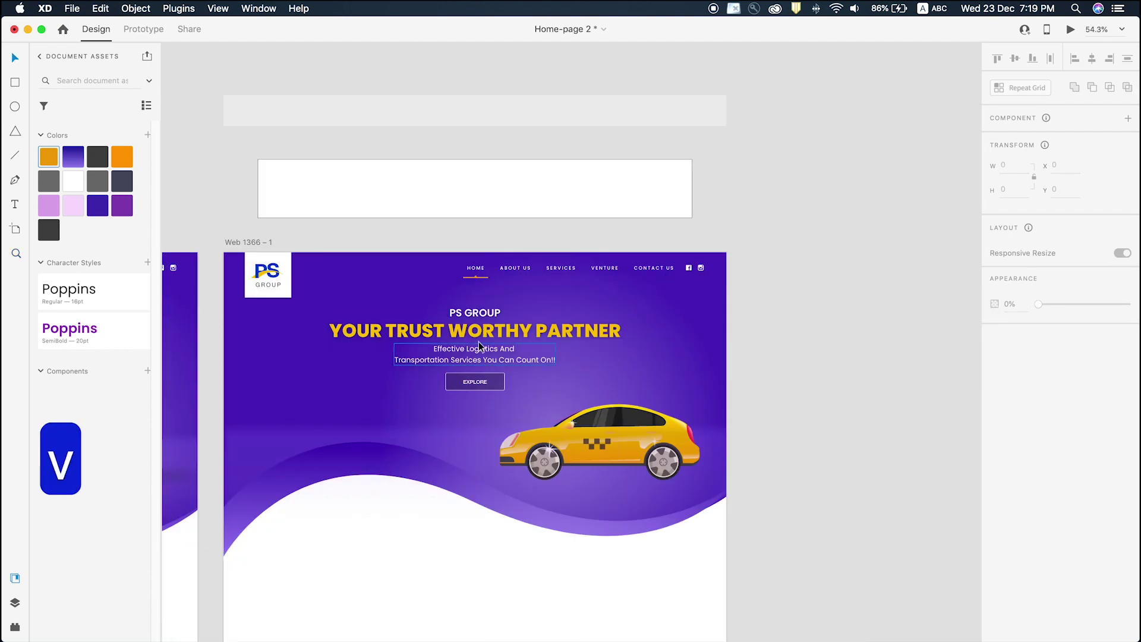
pyautogui.click(479, 344)
pyautogui.keyDown('shift'); pyautogui.click(479, 335); pyautogui.keyUp('shift')
pyautogui.click(878, 327)
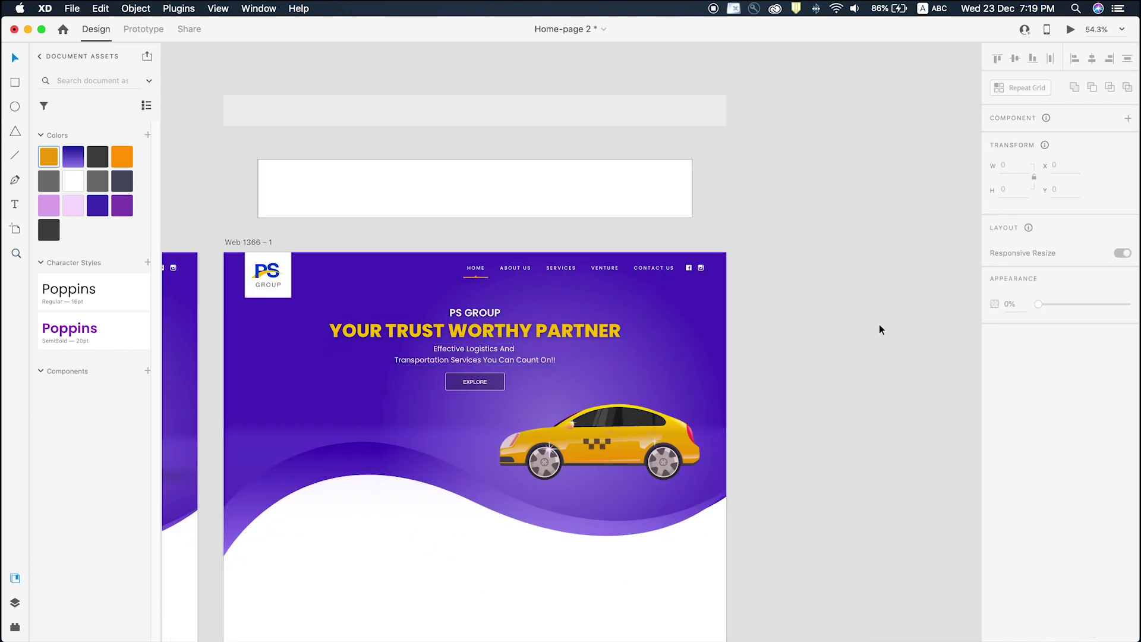
# Make the black fill of the new artboard's EXPLORE button slightly more opaque.
pyautogui.scroll(3, 463, 430)
pyautogui.scroll(2, 464, 430)
pyautogui.click(509, 352)
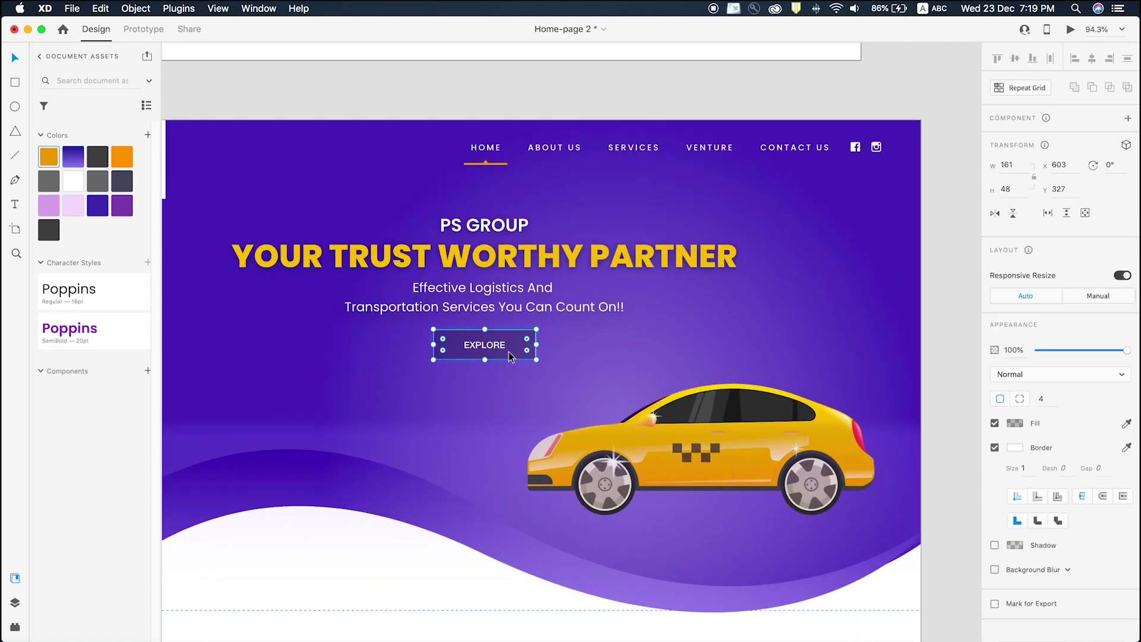
pyautogui.click(1015, 424)
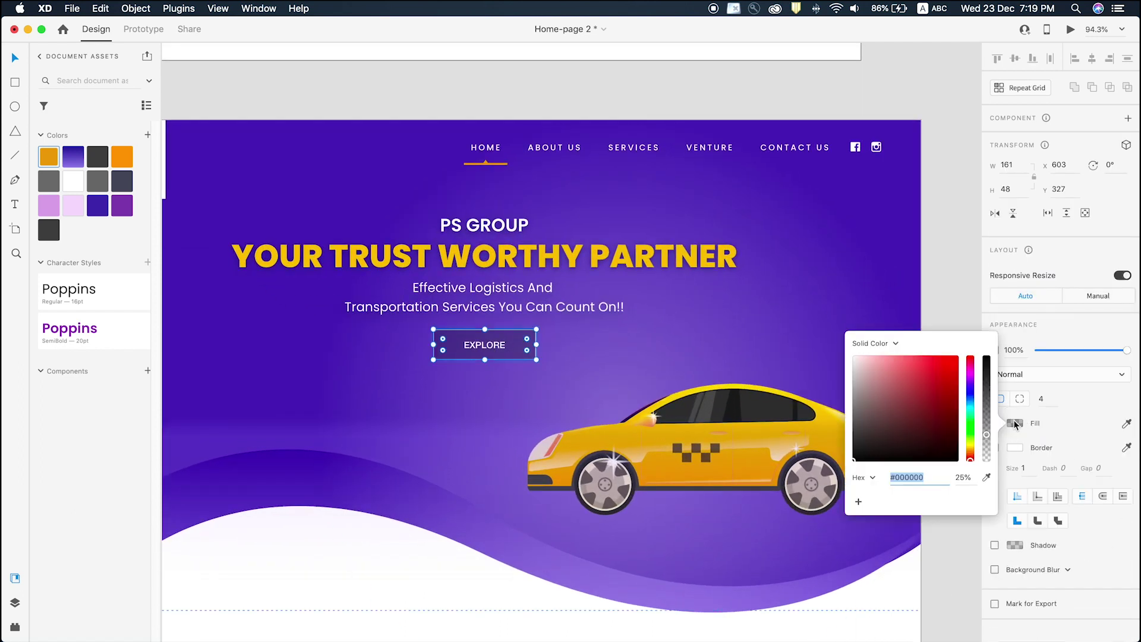
pyautogui.moveTo(949, 427); pyautogui.dragTo(998, 505)
pyautogui.press('super+z')
pyautogui.moveTo(988, 435)
pyautogui.mouseDown()
pyautogui.moveTo(991, 354)
pyautogui.moveTo(988, 438)
pyautogui.moveTo(988, 413)
pyautogui.moveTo(991, 427)
pyautogui.mouseUp()
pyautogui.click(955, 300)
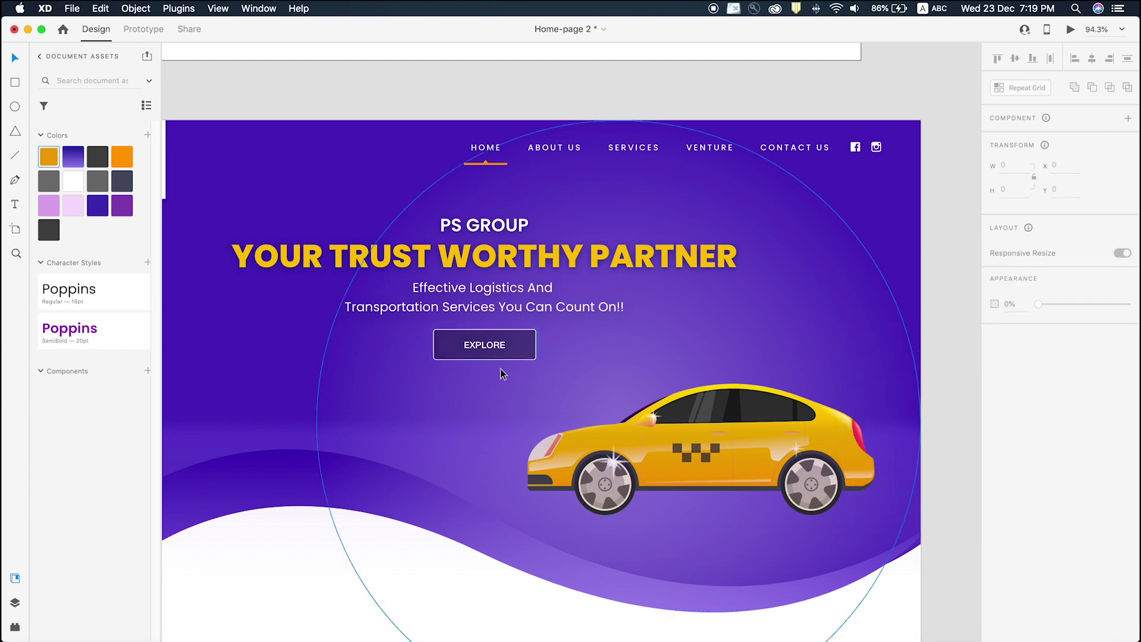
# Set the font of the EXPLORE label to Poppins and centre the label horizontally in its button.
pyautogui.click(486, 351)
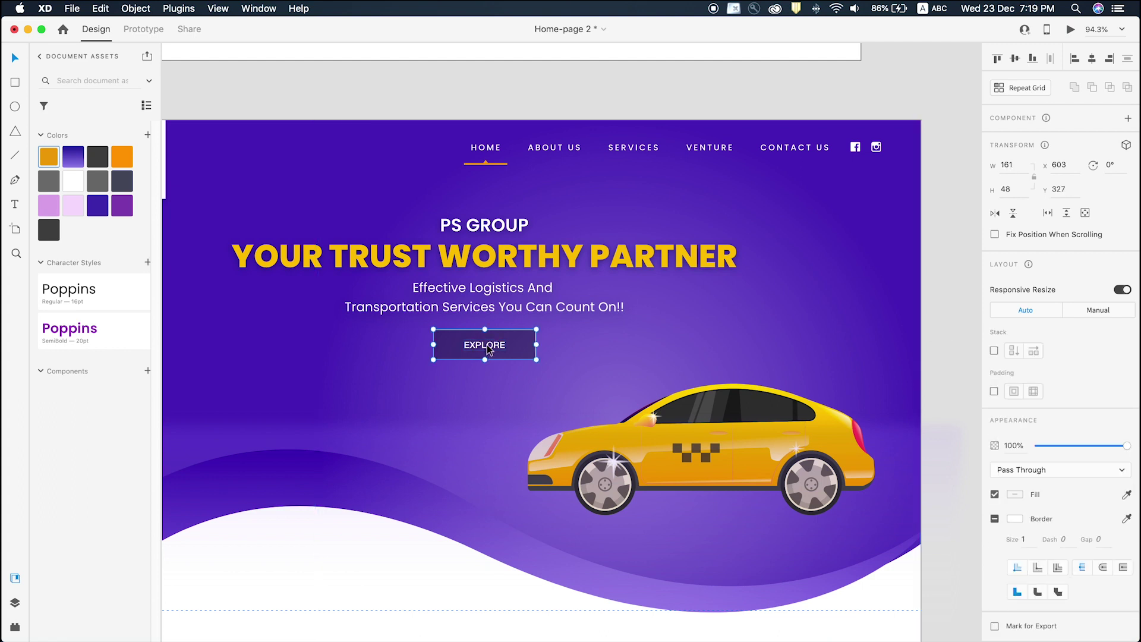
pyautogui.doubleClick(487, 344)
pyautogui.click(1032, 351)
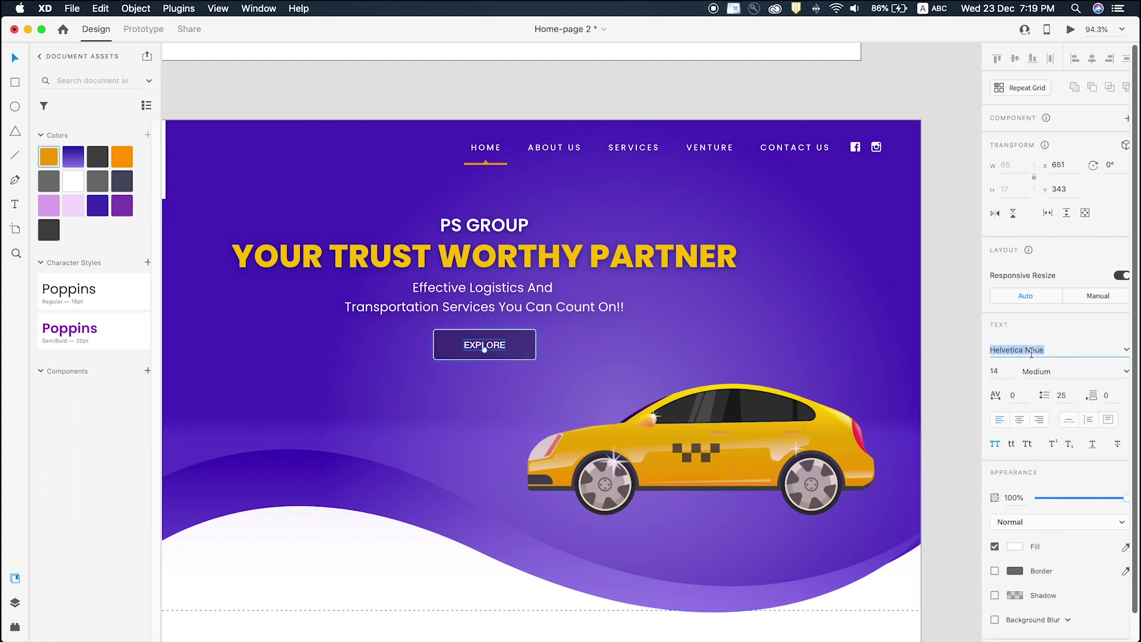
pyautogui.write('pop')
pyautogui.press('Return')
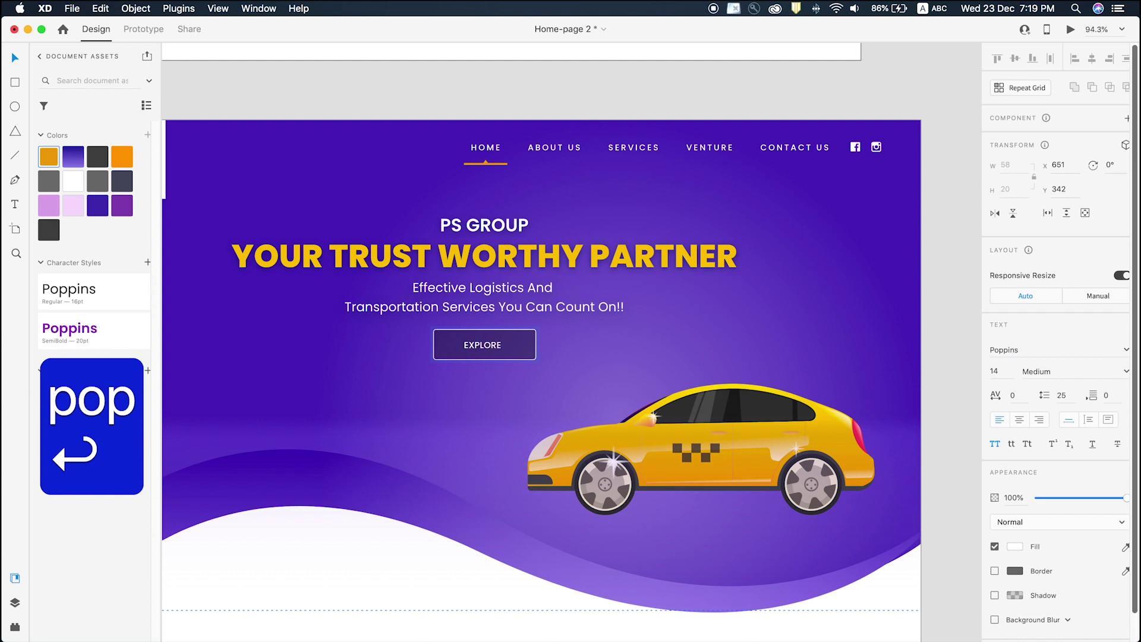
pyautogui.keyDown('shift'); pyautogui.click(527, 353); pyautogui.keyUp('shift')
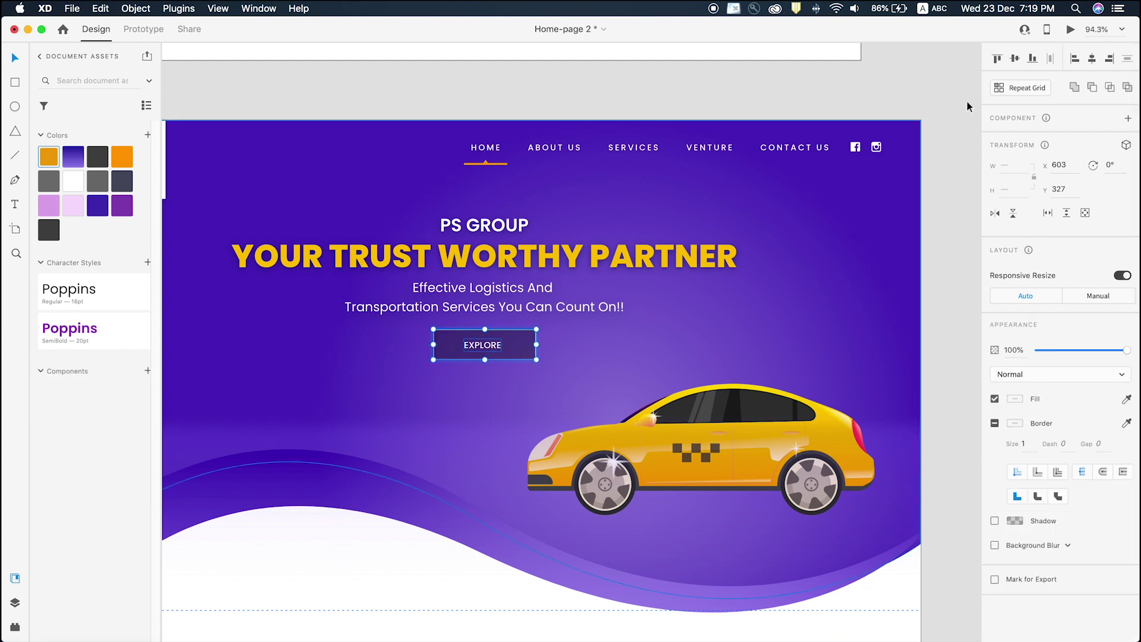
pyautogui.click(1091, 59)
pyautogui.click(601, 112)
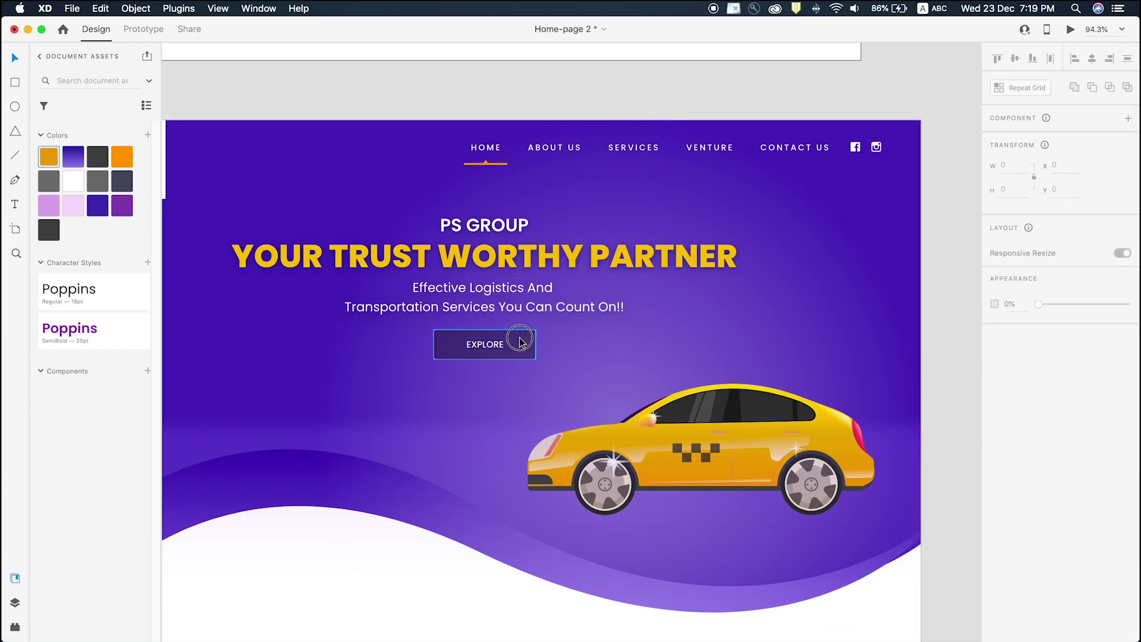
# Compare the new hero with the reference hero and check the reference's city skyline.
pyautogui.click(519, 343)
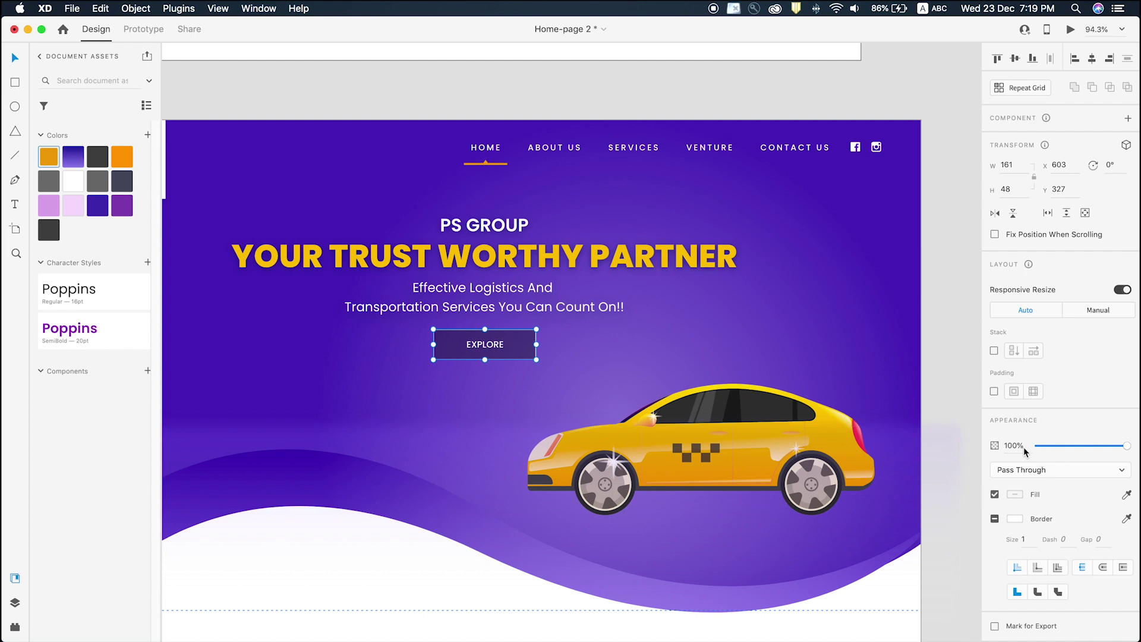
pyautogui.scroll(-5, 494, 366)
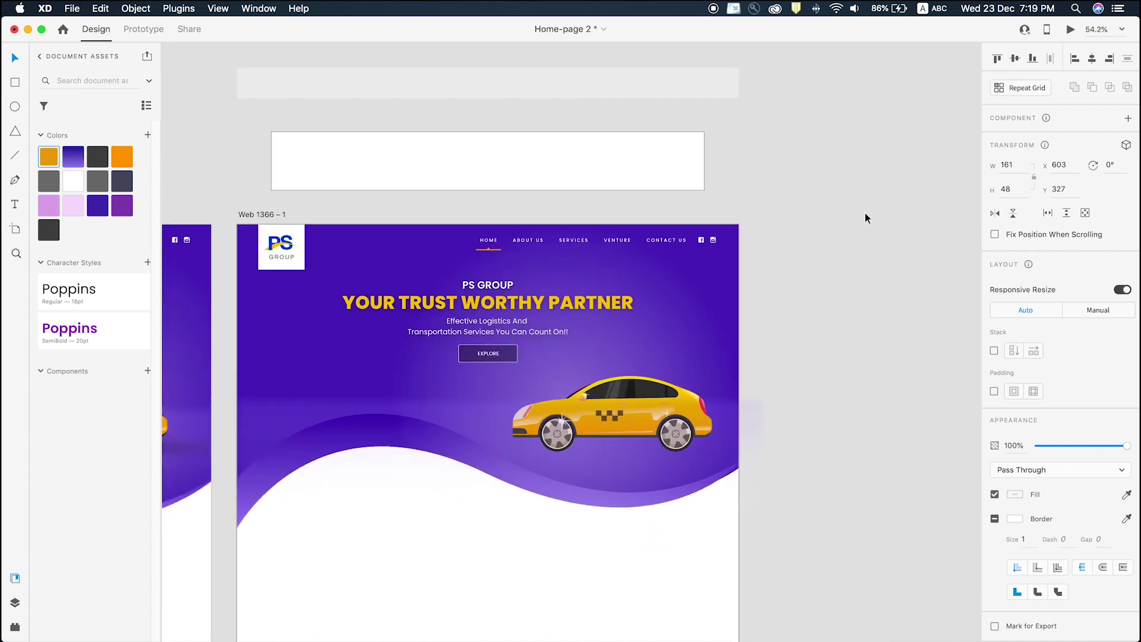
pyautogui.click(864, 212)
pyautogui.scroll(-3, 825, 356)
pyautogui.scroll(-5, 822, 348)
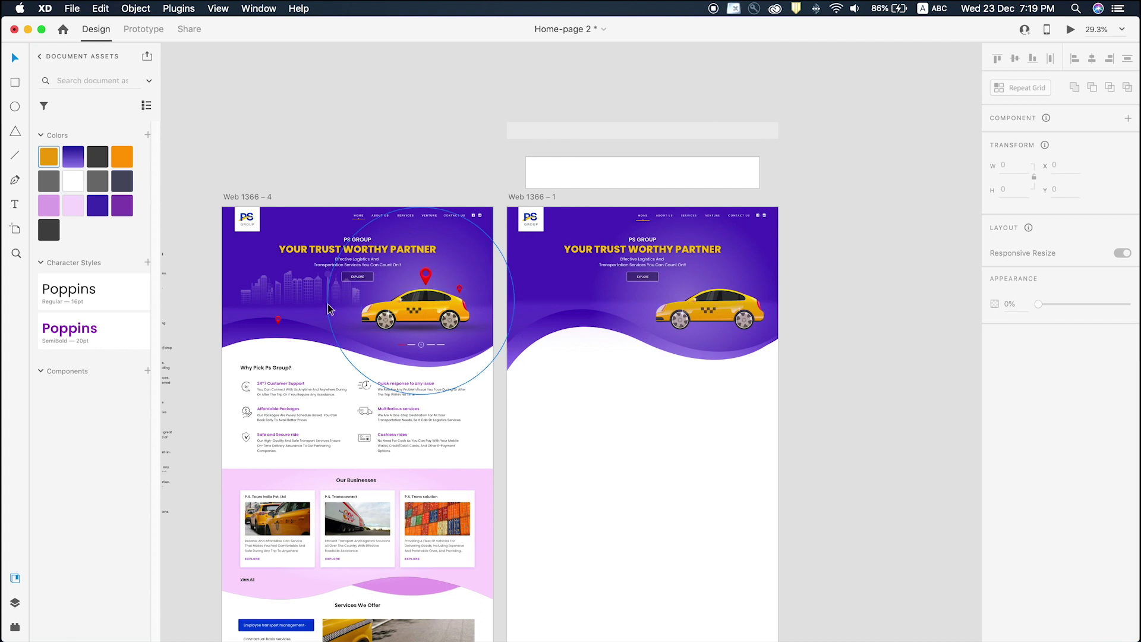
pyautogui.click(291, 287)
pyautogui.click(346, 158)
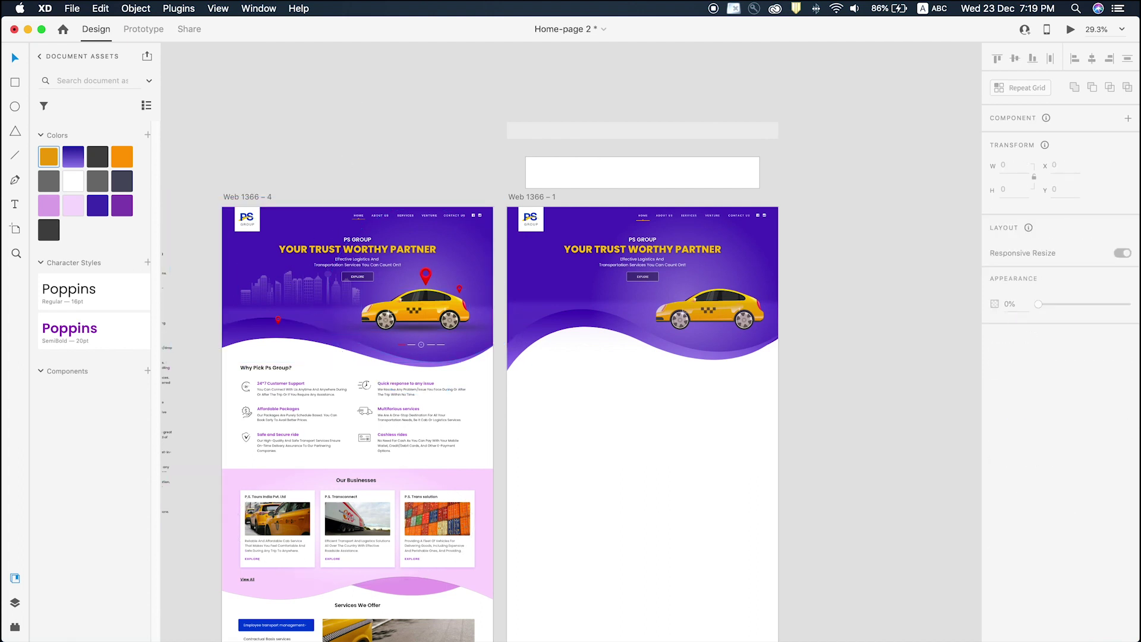
# Switch to the Finder folder of source artwork and open 3453954.ai in Adobe Illustrator 2021.
pyautogui.hotkey('ctrl', 'Right')
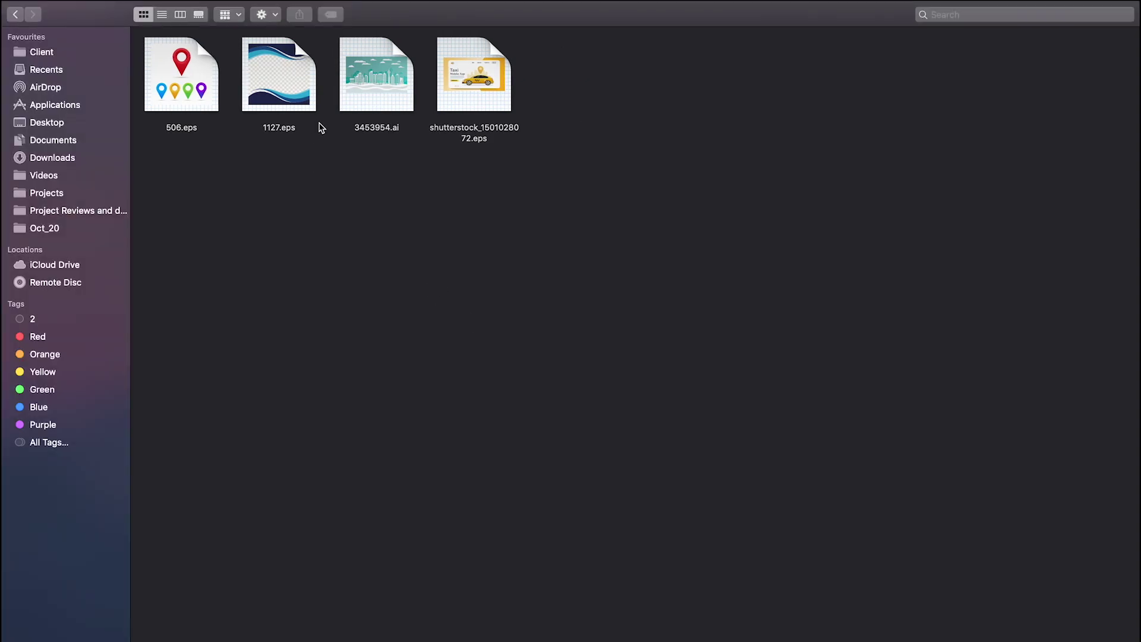
pyautogui.rightClick(386, 74)
pyautogui.moveTo(433, 86)
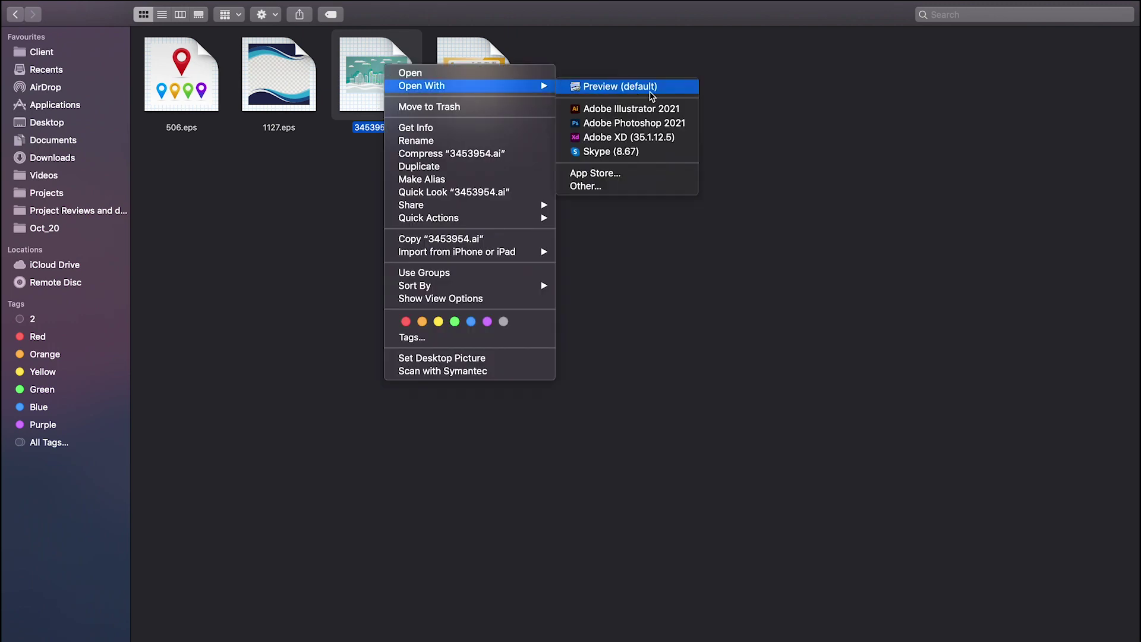
pyautogui.click(631, 105)
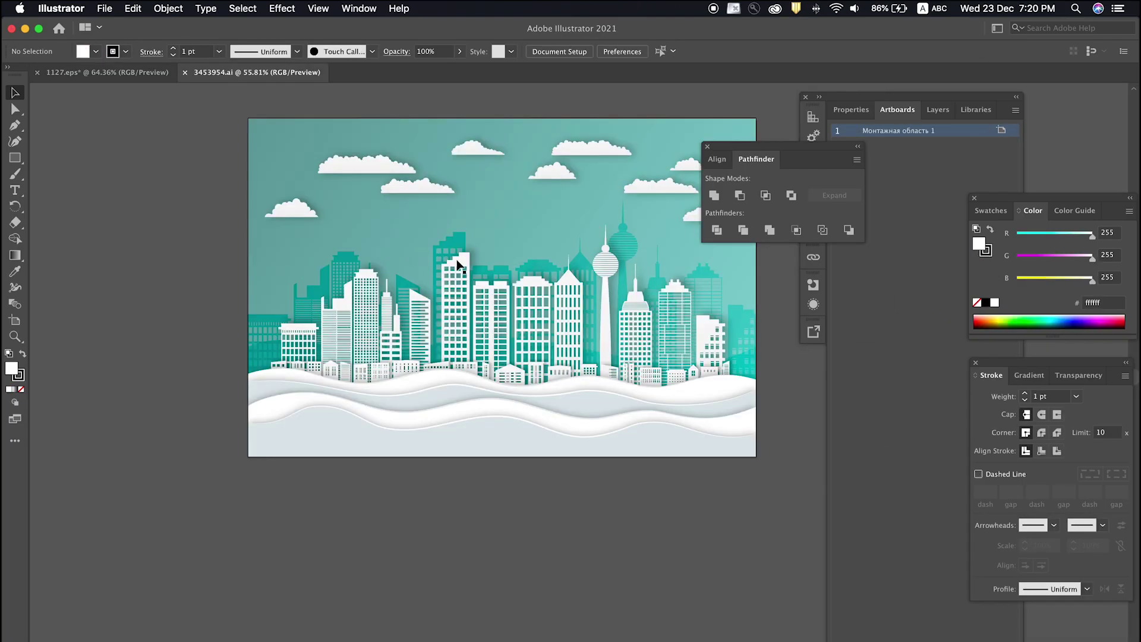
# Release the clipping mask of the city illustration and ungroup the artwork.
pyautogui.click(458, 264)
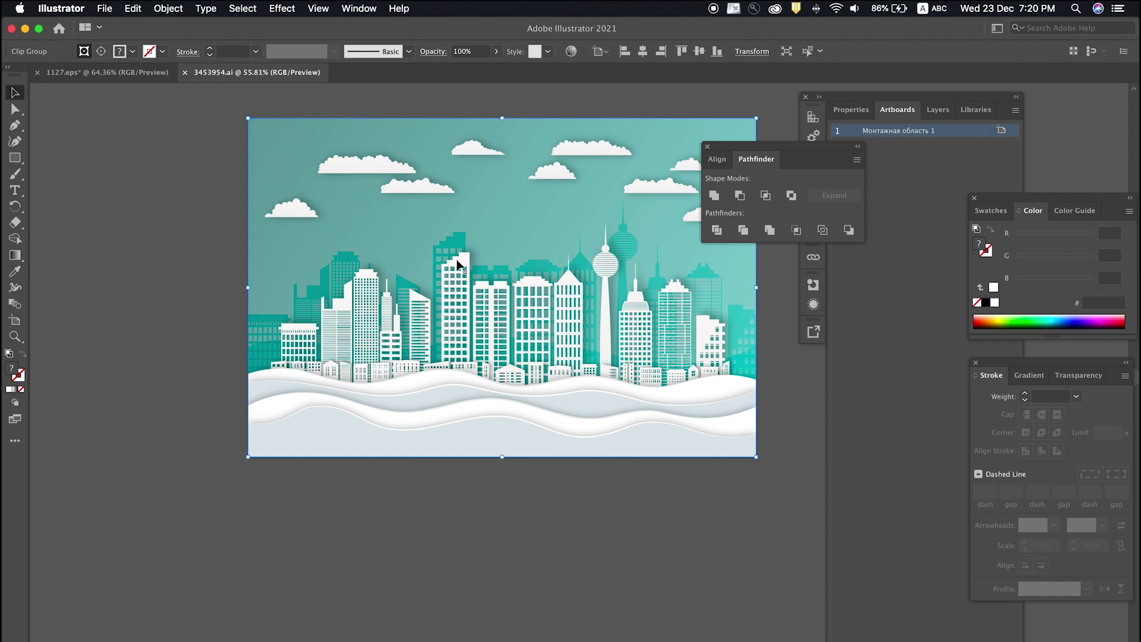
pyautogui.rightClick(460, 264)
pyautogui.click(523, 375)
pyautogui.click(459, 270)
pyautogui.rightClick(464, 264)
pyautogui.click(522, 374)
pyautogui.click(92, 230)
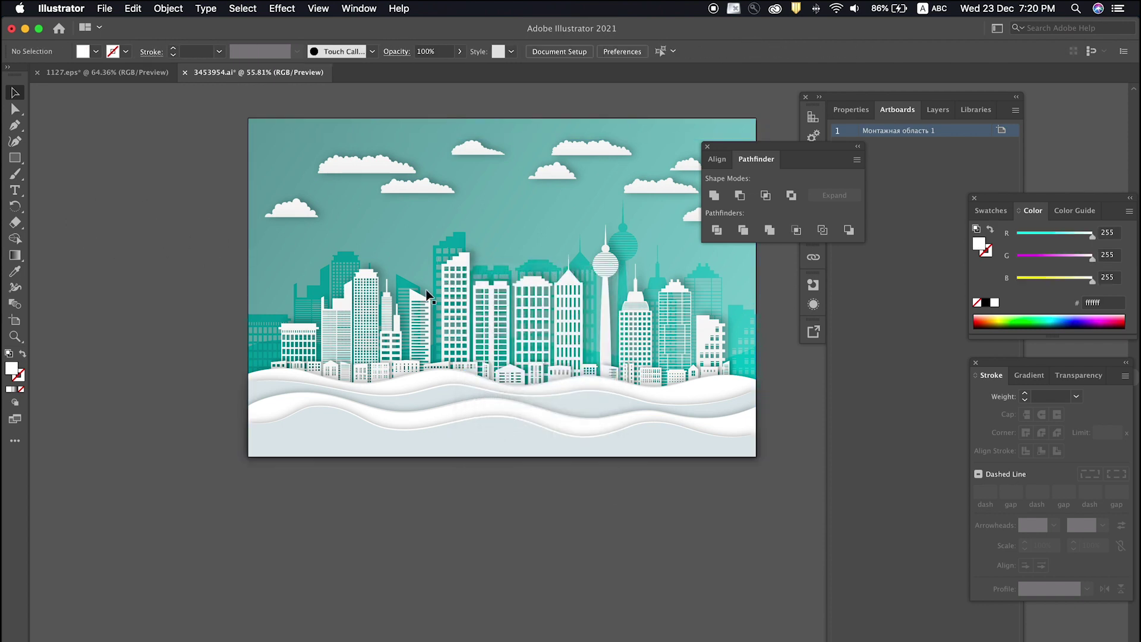
# Ungroup the skyline layers and copy the group of white foreground buildings.
pyautogui.moveTo(374, 303); pyautogui.dragTo(286, 352)
pyautogui.press('super+z')
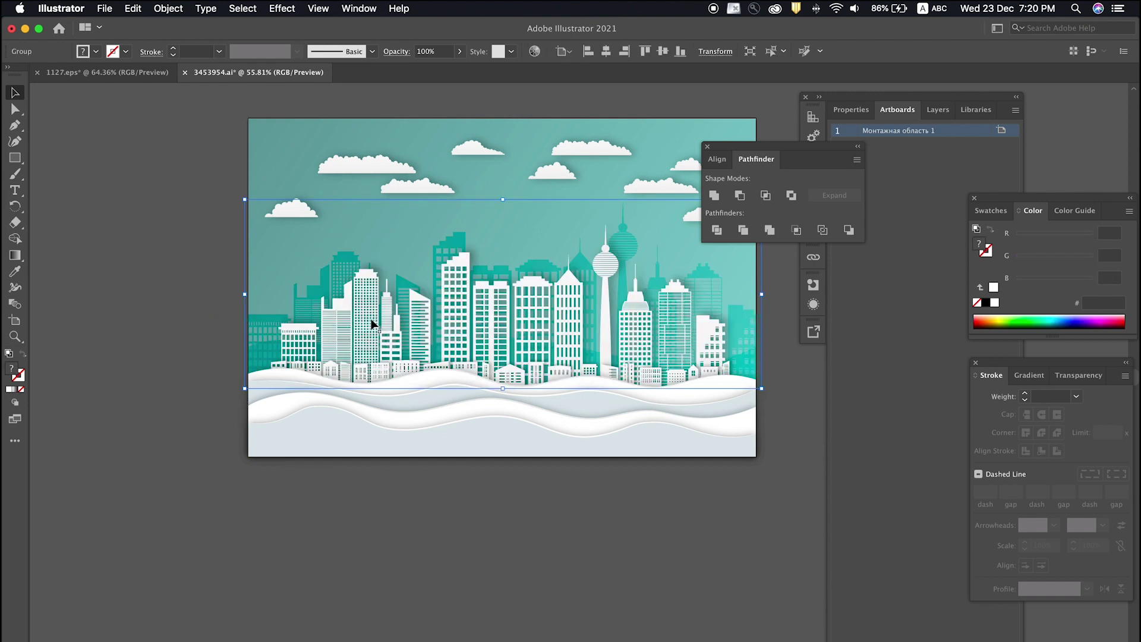
pyautogui.rightClick(454, 267)
pyautogui.click(178, 237)
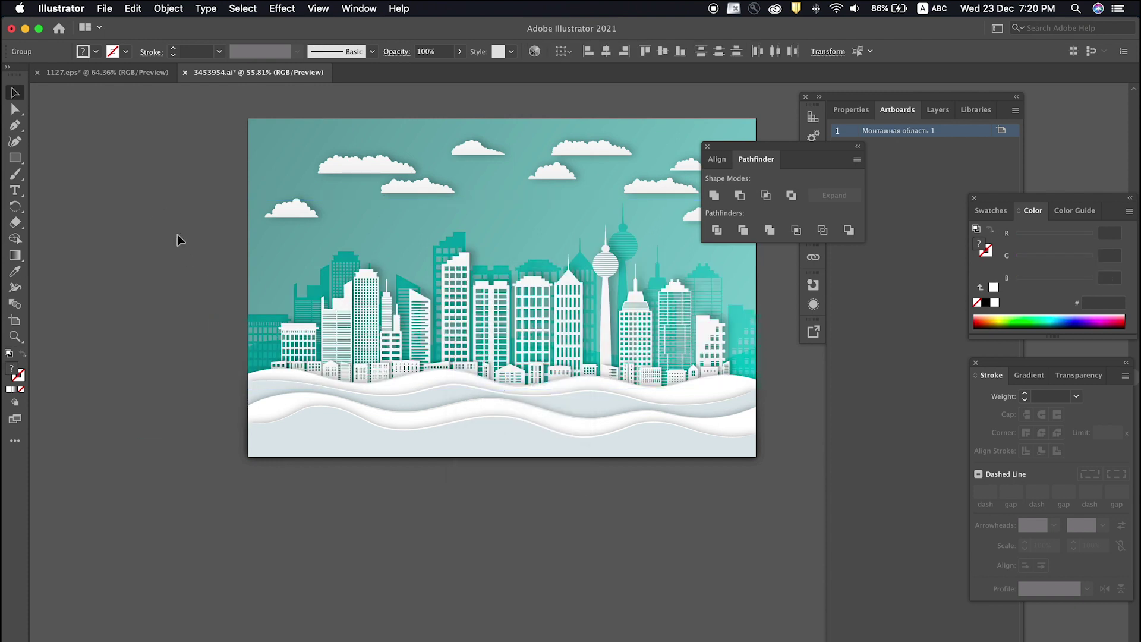
pyautogui.moveTo(461, 262); pyautogui.dragTo(520, 196)
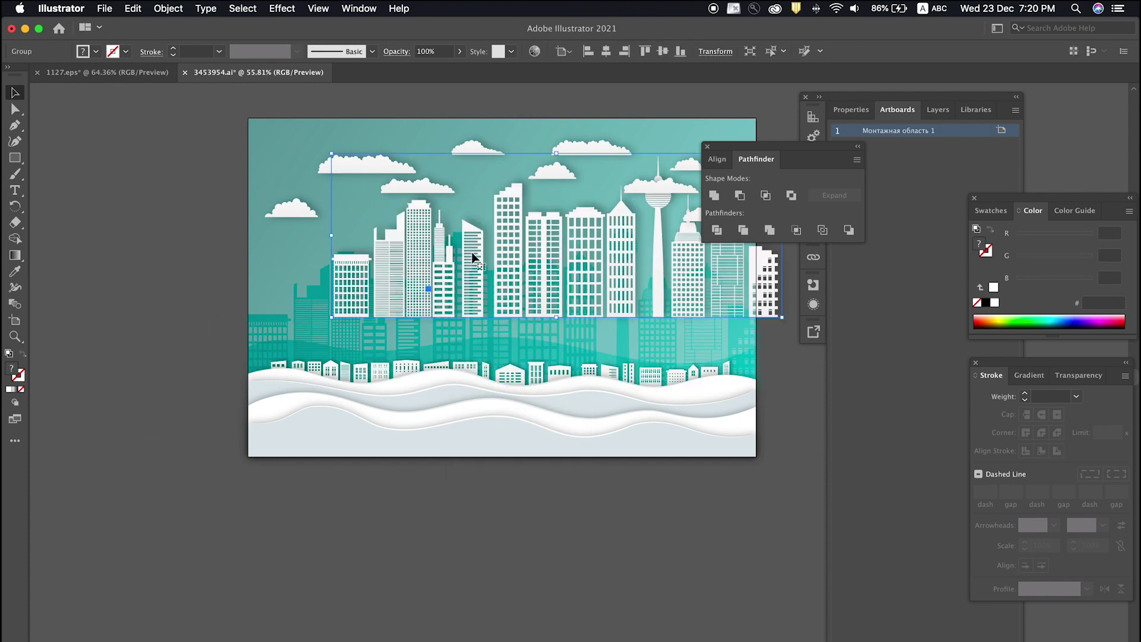
pyautogui.press('super+z')
# Switch to Adobe XD, paste the white buildings into Web 1366 – 1 and place them beside the car at X 105, Y 239.
pyautogui.press('super+Tab')
pyautogui.press('super+Tab')
pyautogui.press('super+Tab')
pyautogui.press('super+shift+Tab')
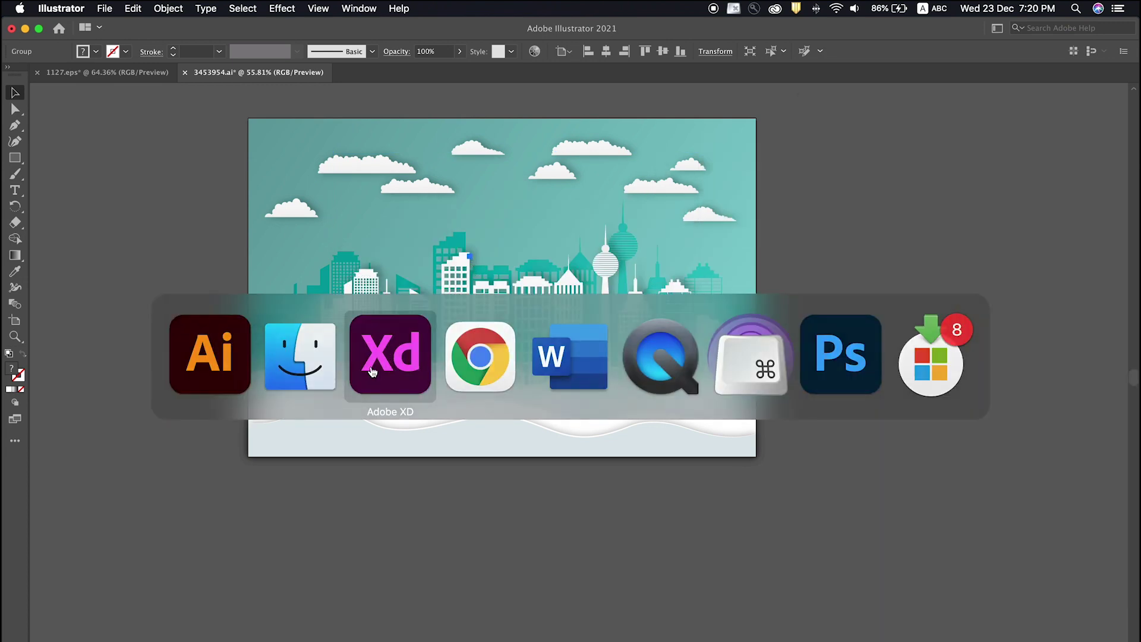
pyautogui.press('super+v')
pyautogui.scroll(3, 551, 262)
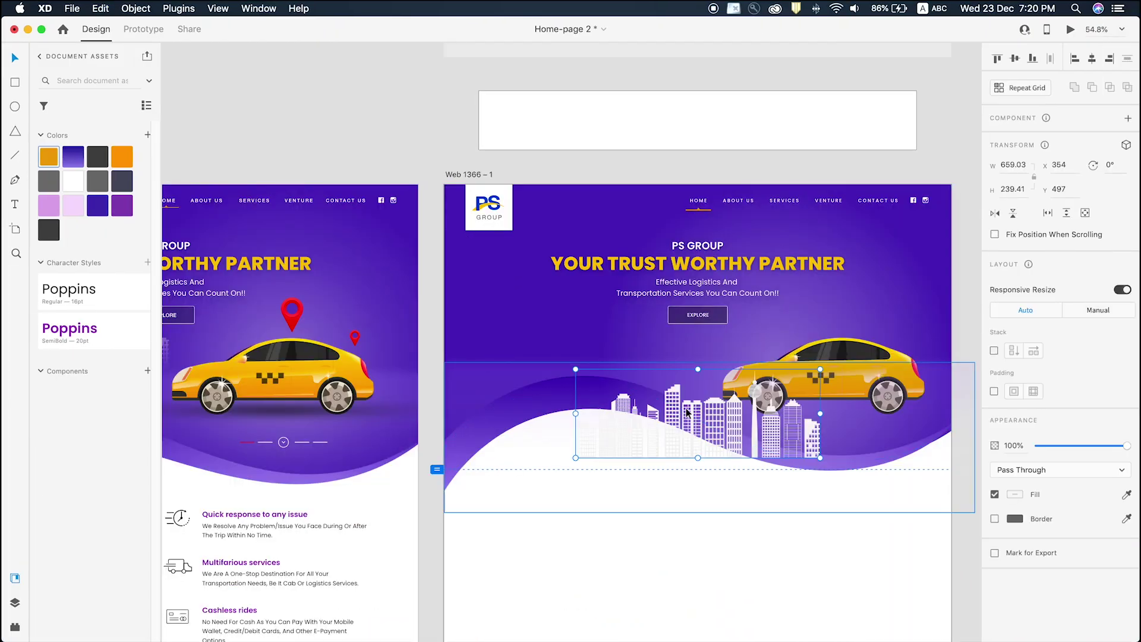
pyautogui.moveTo(687, 407); pyautogui.dragTo(593, 311)
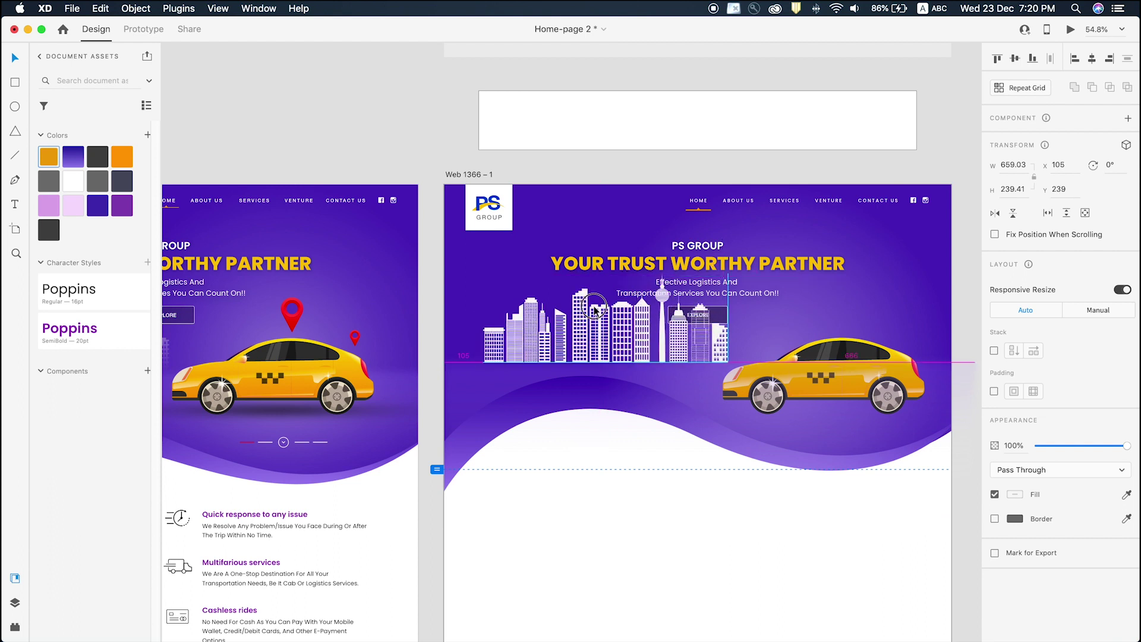
# Copy the faded purple city skyline from the reference hero.
pyautogui.press('space')
pyautogui.moveTo(463, 351); pyautogui.dragTo(624, 331)
pyautogui.moveTo(344, 352); pyautogui.dragTo(471, 352)
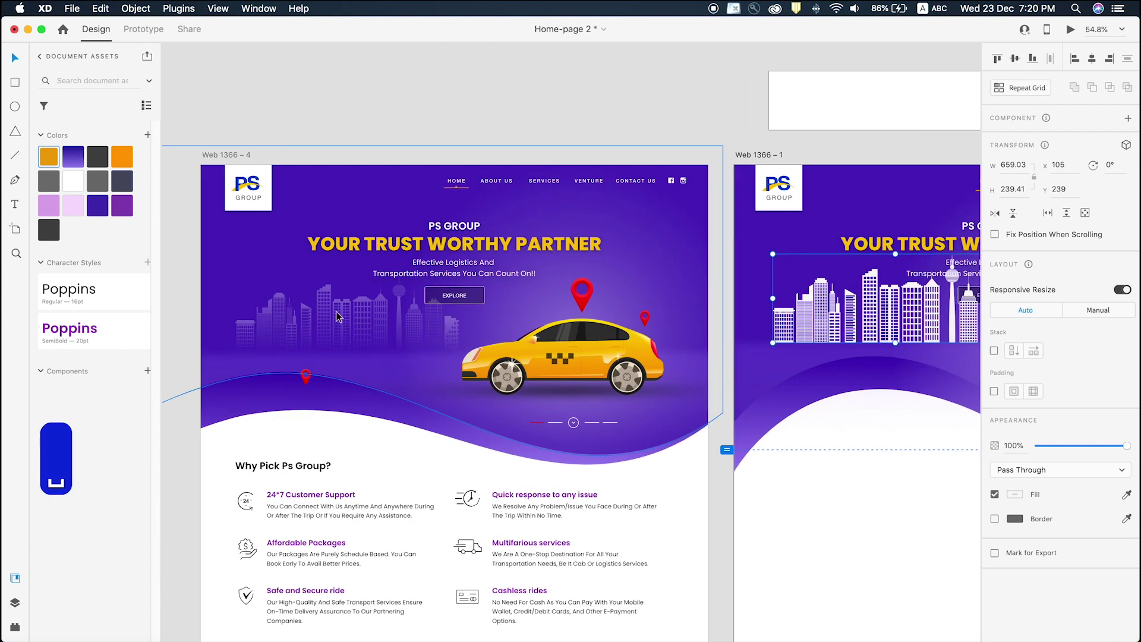
pyautogui.moveTo(839, 342); pyautogui.dragTo(776, 337)
pyautogui.click(265, 287)
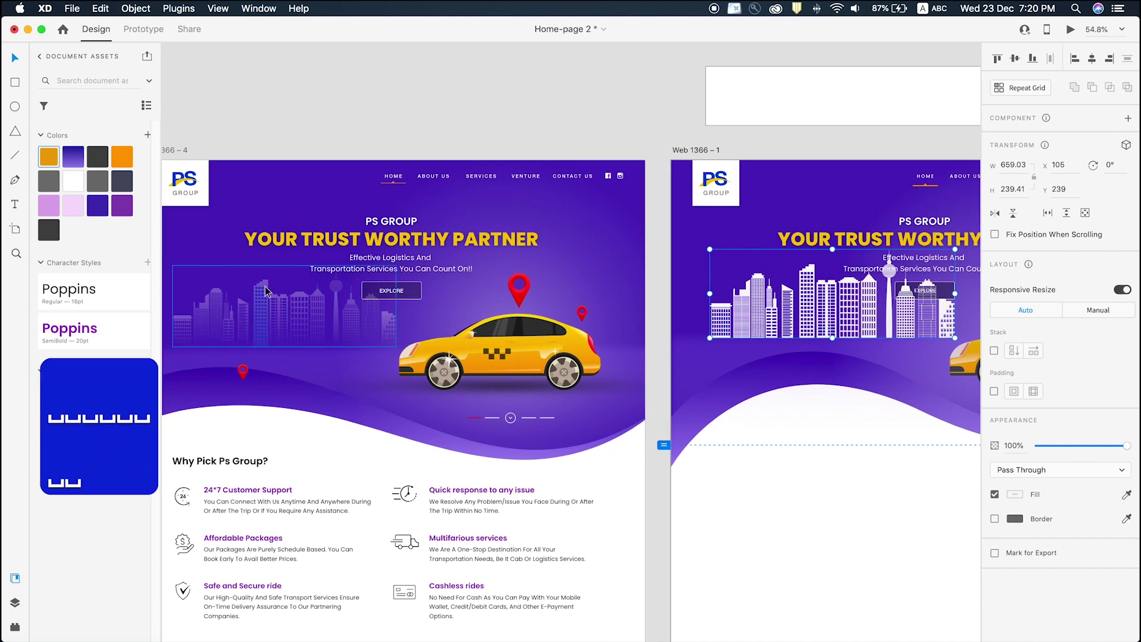
pyautogui.press('super+c')
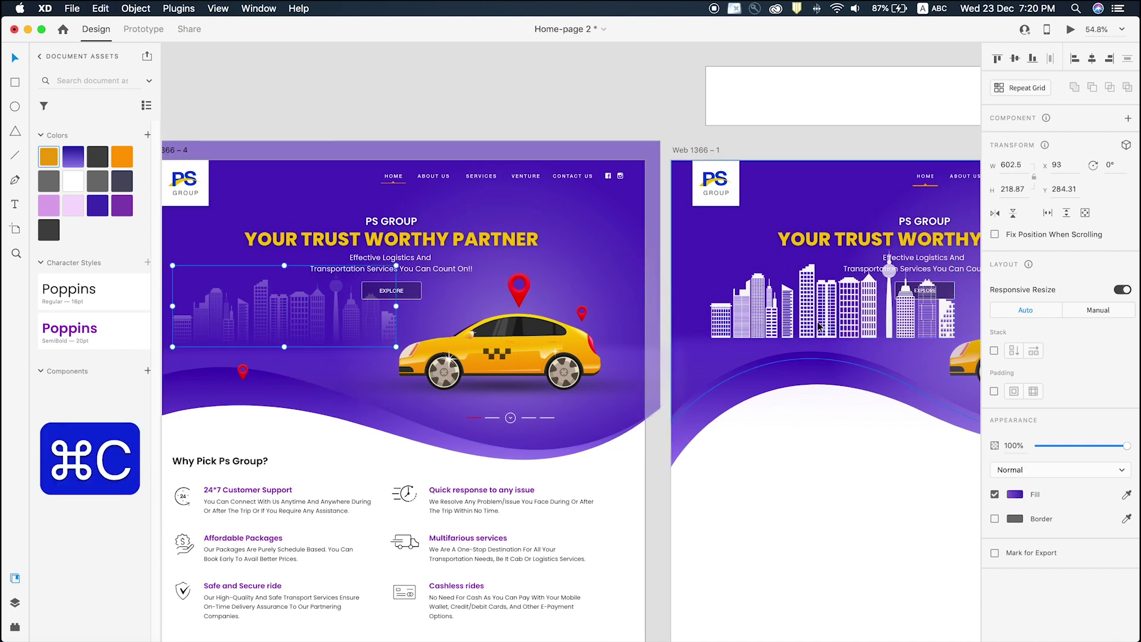
# Apply the copied skyline's appearance to the white city skyline in the Web 1366 – 1 banner.
pyautogui.click(774, 306)
pyautogui.press('alt+super+v')
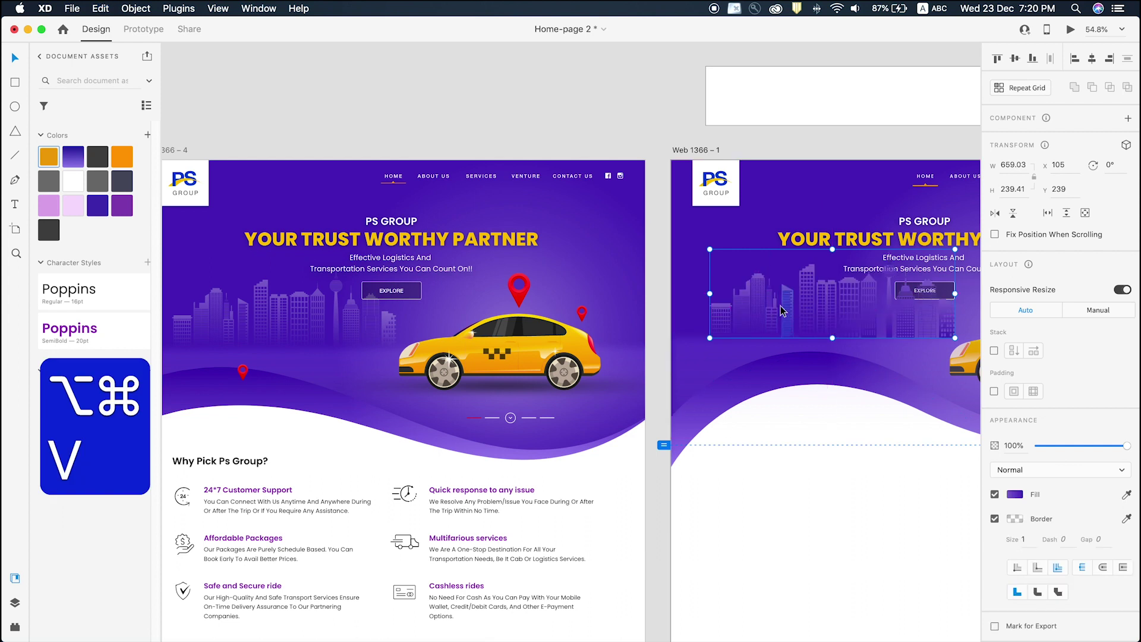
pyautogui.moveTo(547, 96); pyautogui.dragTo(362, 65)
pyautogui.scroll(-3, 574, 274)
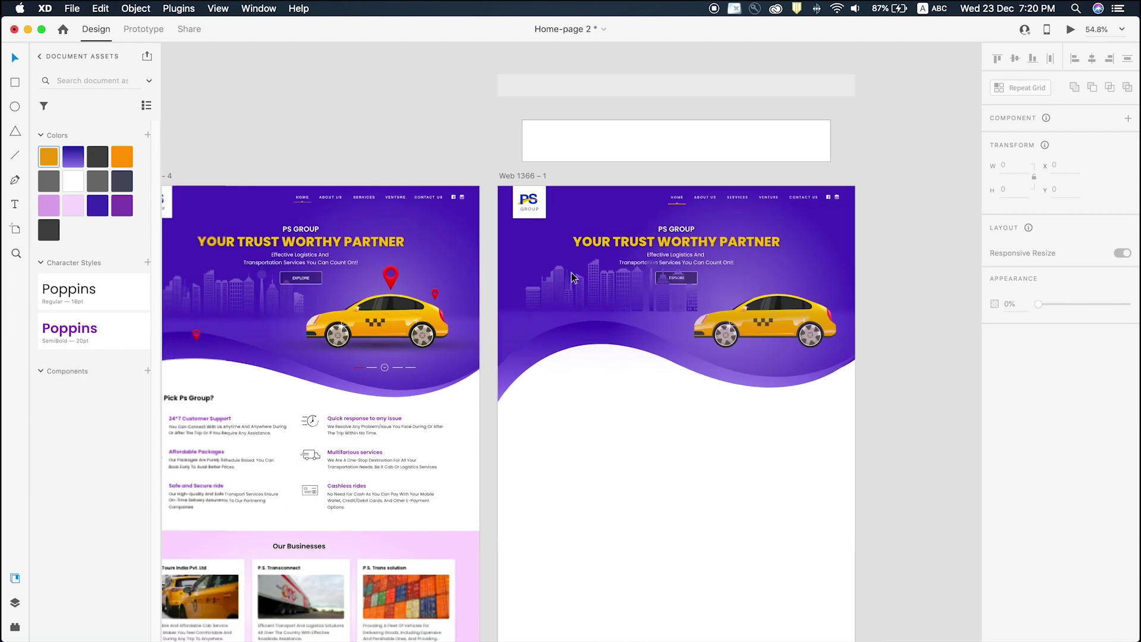
pyautogui.scroll(2, 587, 289)
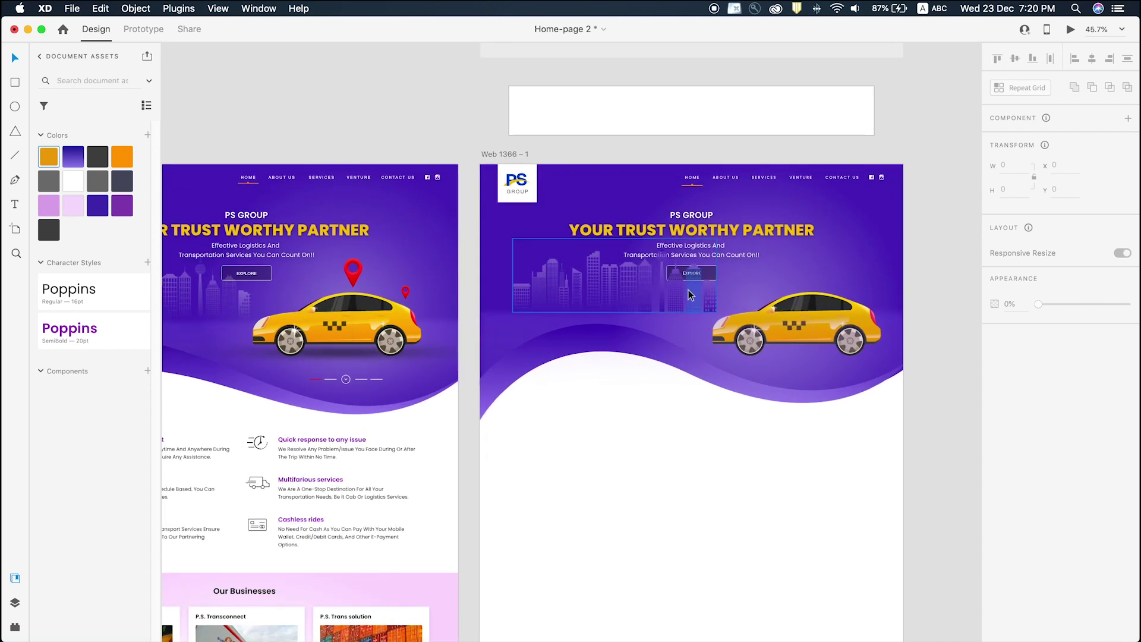
# Examine the colour stops of the linear gradient fill on the Web 1366 – 1 skyline.
pyautogui.click(554, 261)
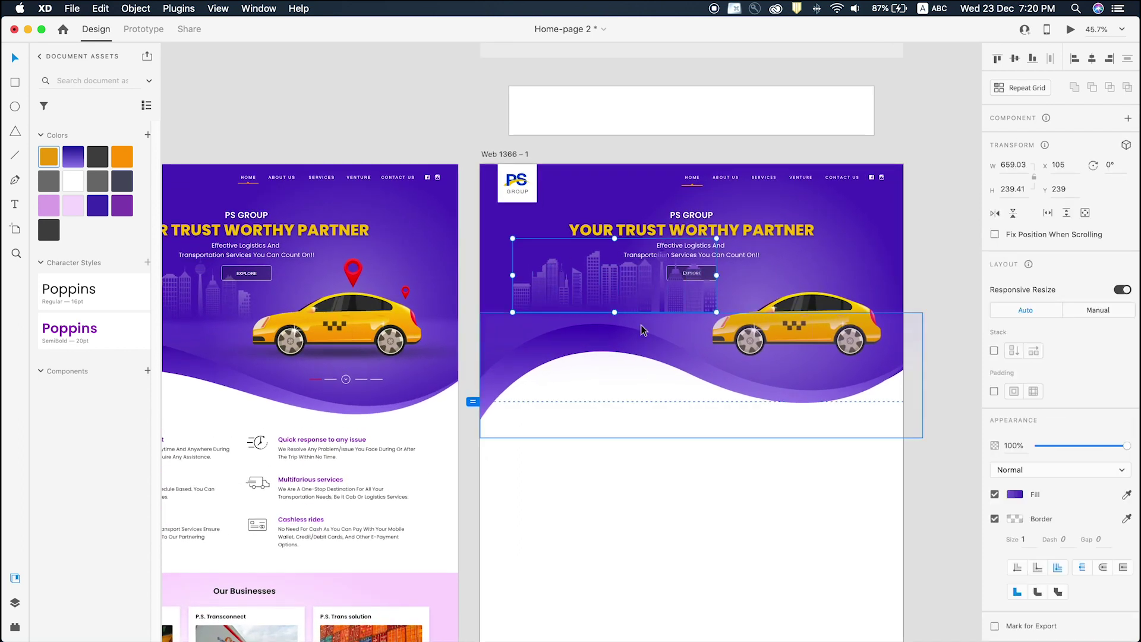
pyautogui.click(1013, 496)
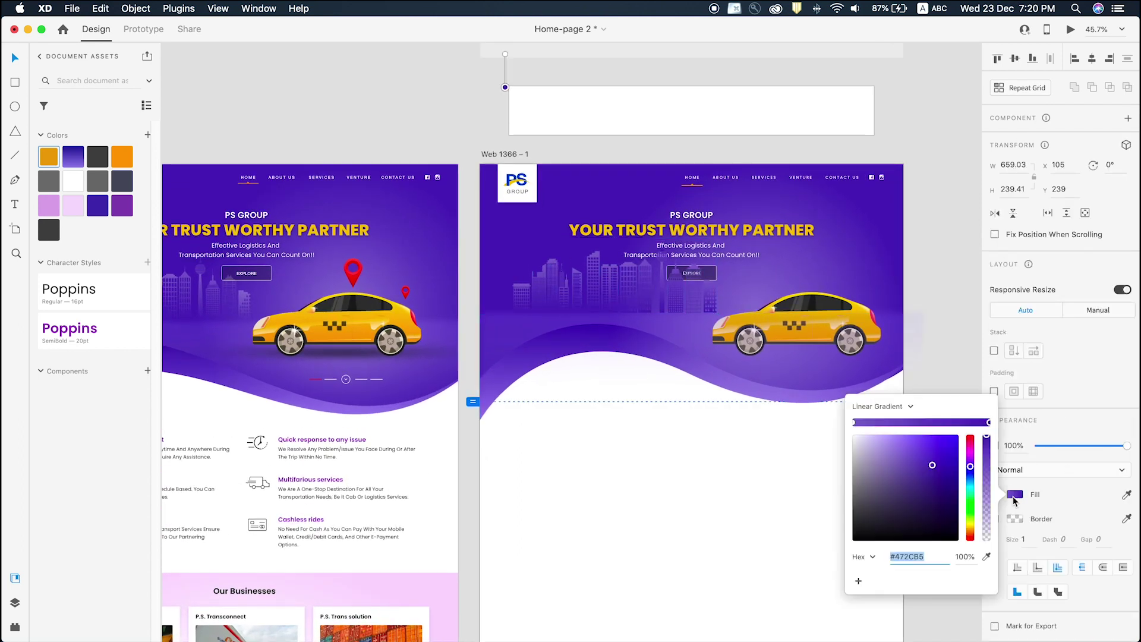
pyautogui.click(855, 422)
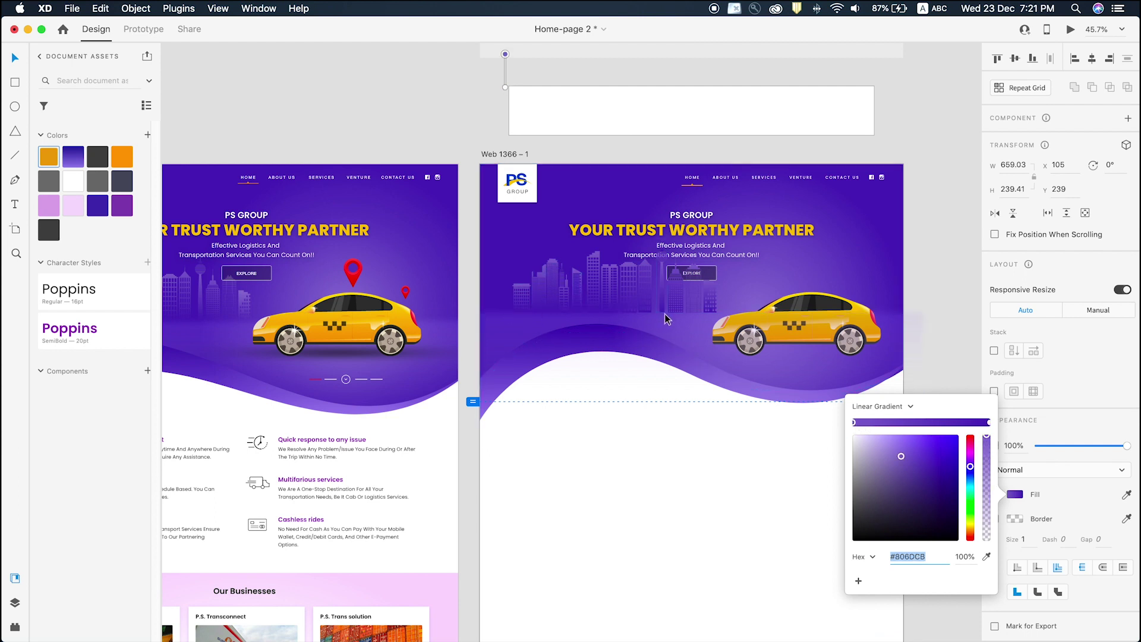
pyautogui.click(696, 296)
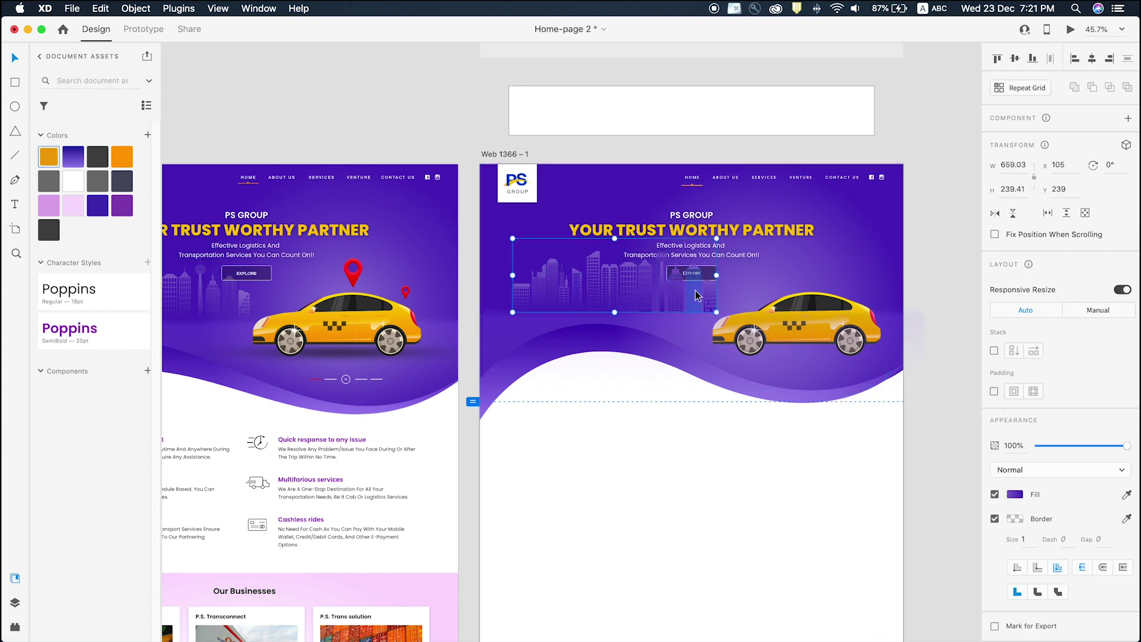
pyautogui.press('shift+super+1')
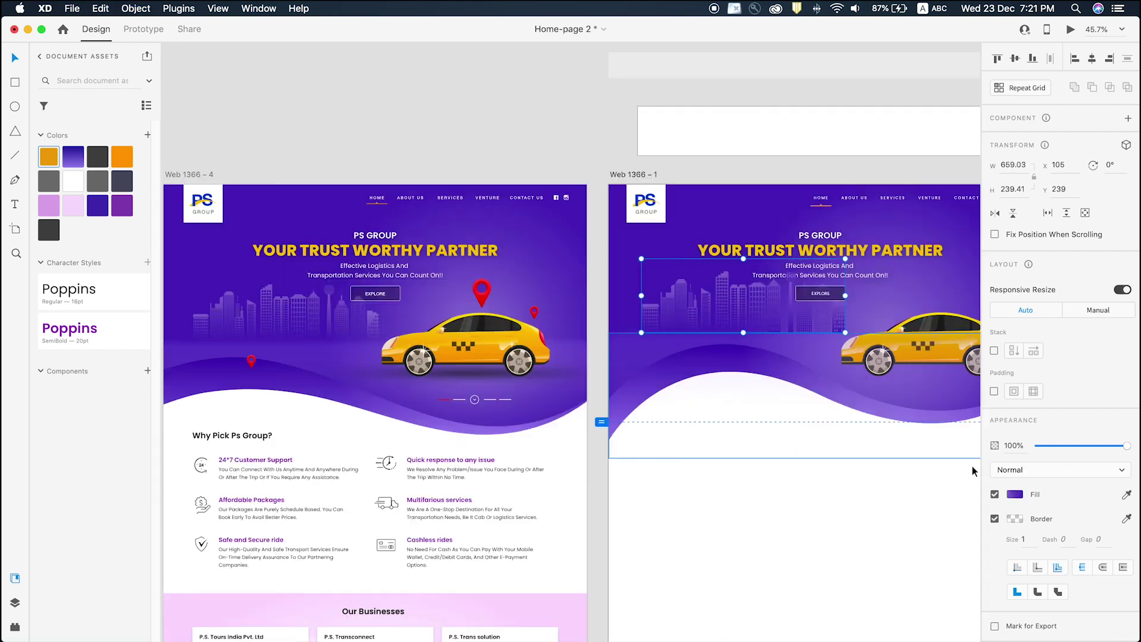
pyautogui.click(1016, 495)
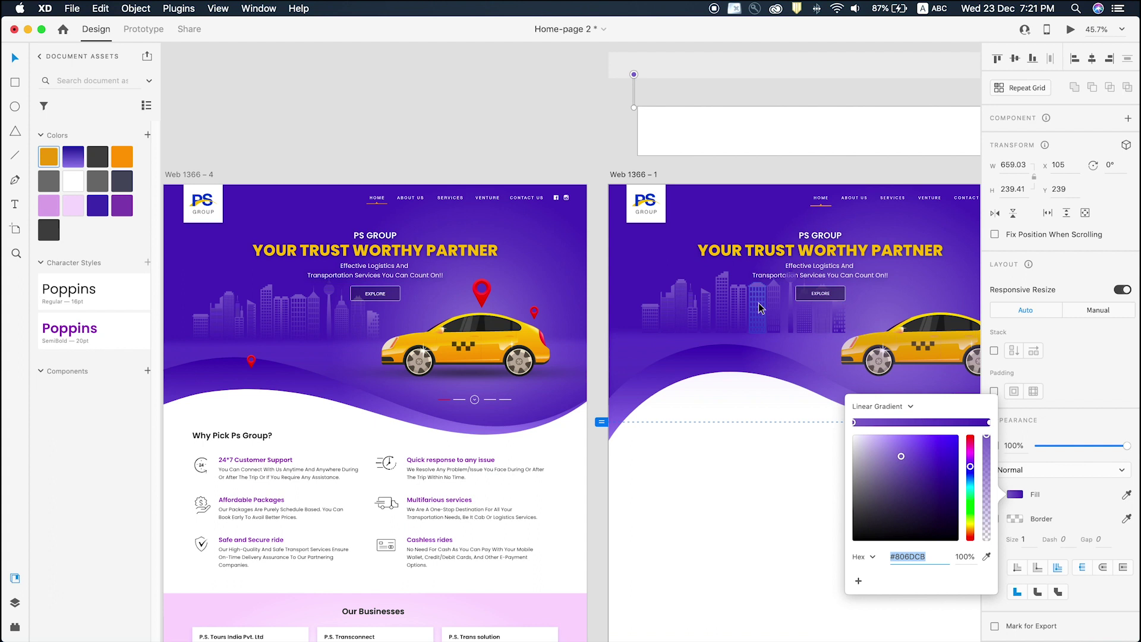
# Send the Web 1366 – 1 skyline to the back of the stacking order, then bring it forward one level.
pyautogui.press('z')
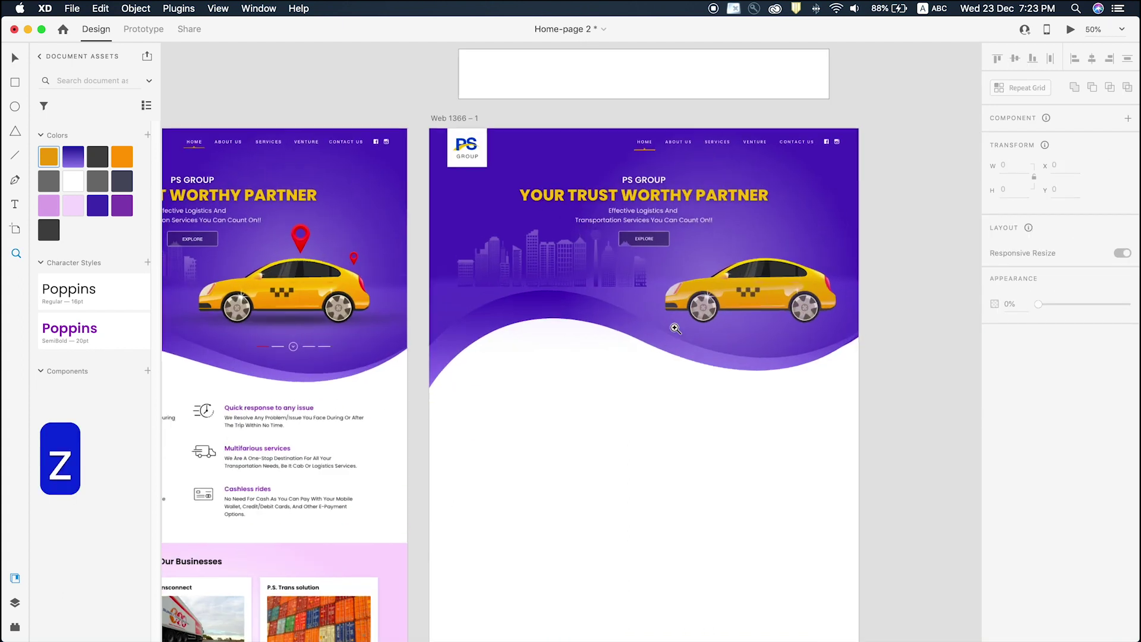
pyautogui.click(540, 244)
pyautogui.press('v')
pyautogui.click(535, 235)
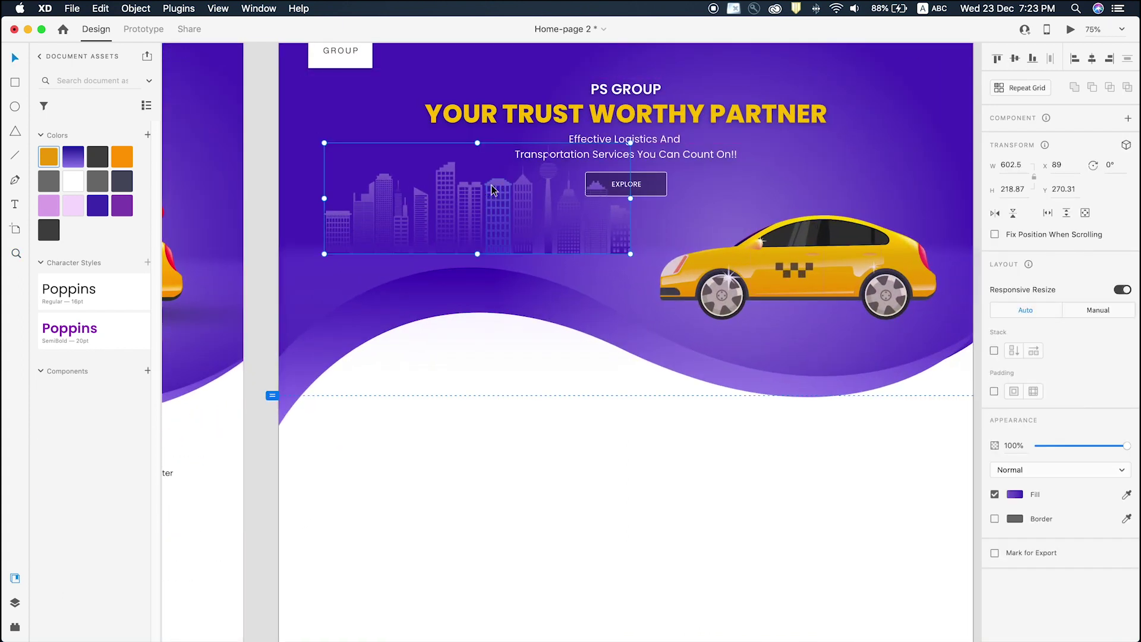
pyautogui.press('super+shift+bracketleft')
pyautogui.press('super+bracketright')
pyautogui.scroll(-5, 491, 189)
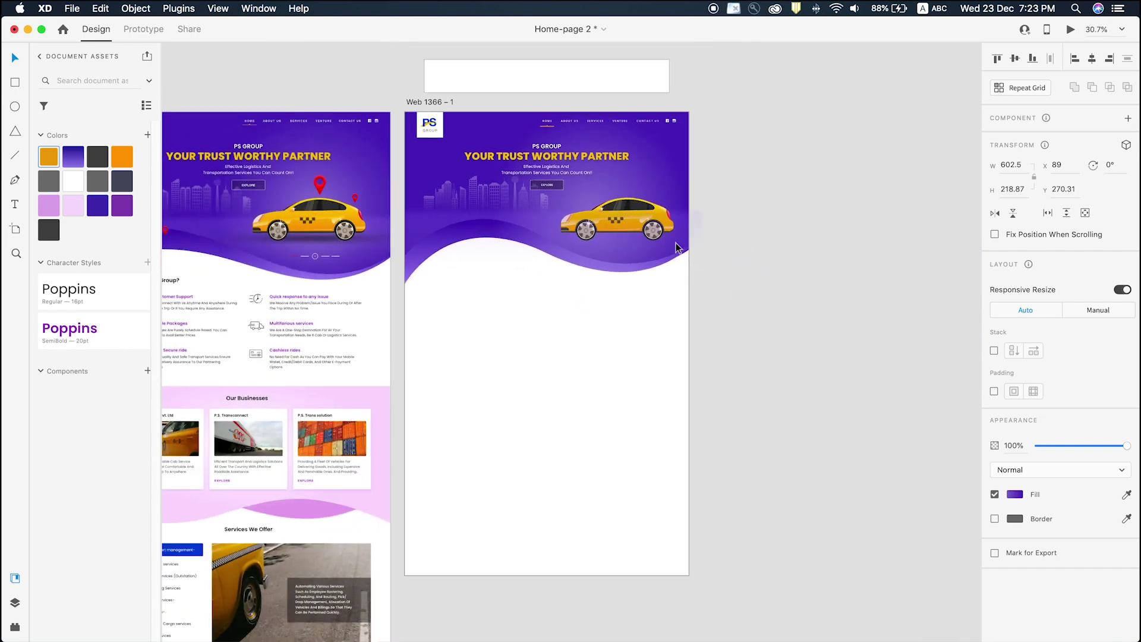
pyautogui.click(719, 270)
# Bring the taxi on Web 1366 – 1 to the front and move it straight up to Y 350.54.
pyautogui.hscroll(-5, 719, 271)
pyautogui.press('z')
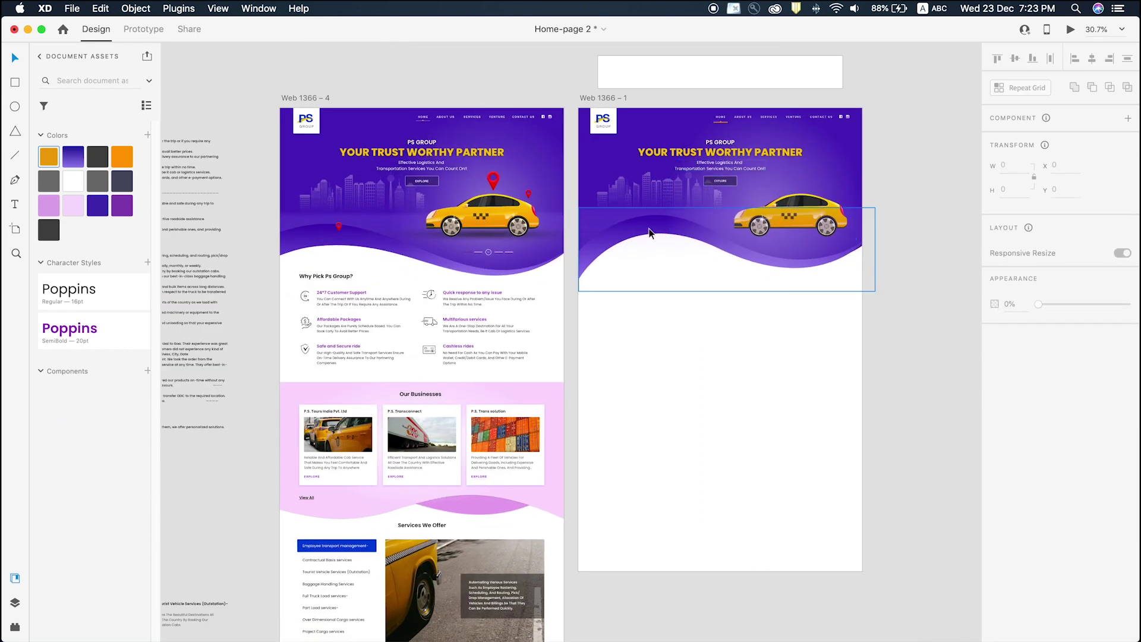
pyautogui.press('z')
pyautogui.scroll(5, 954, 298)
pyautogui.press('v')
pyautogui.scroll(3, 917, 275)
pyautogui.click(802, 363)
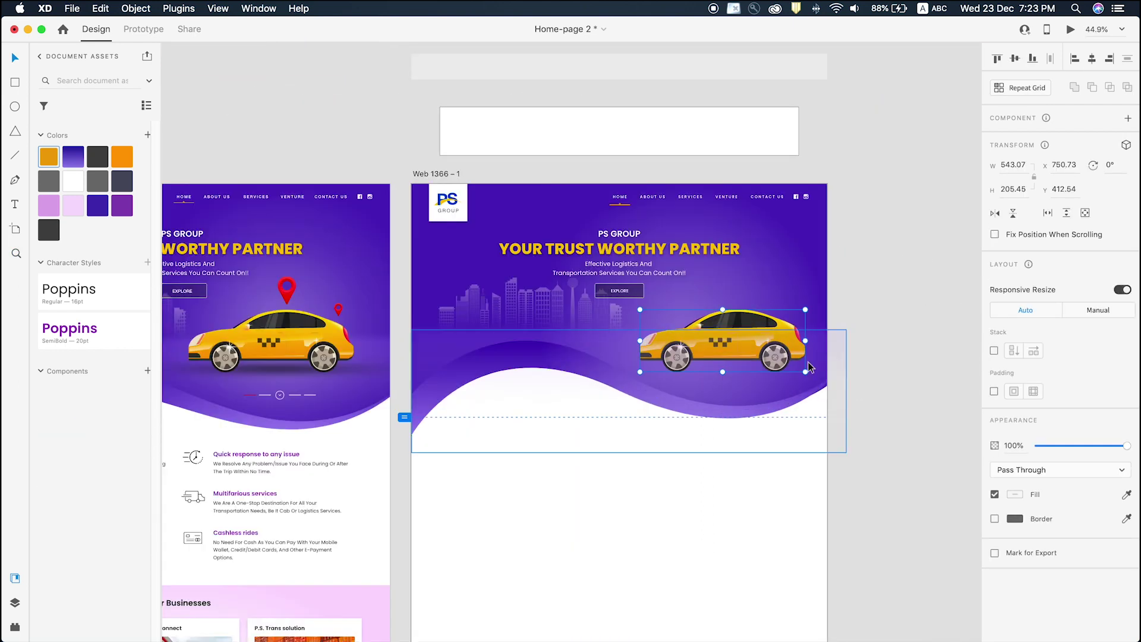
pyautogui.press('shift+super+bracketright')
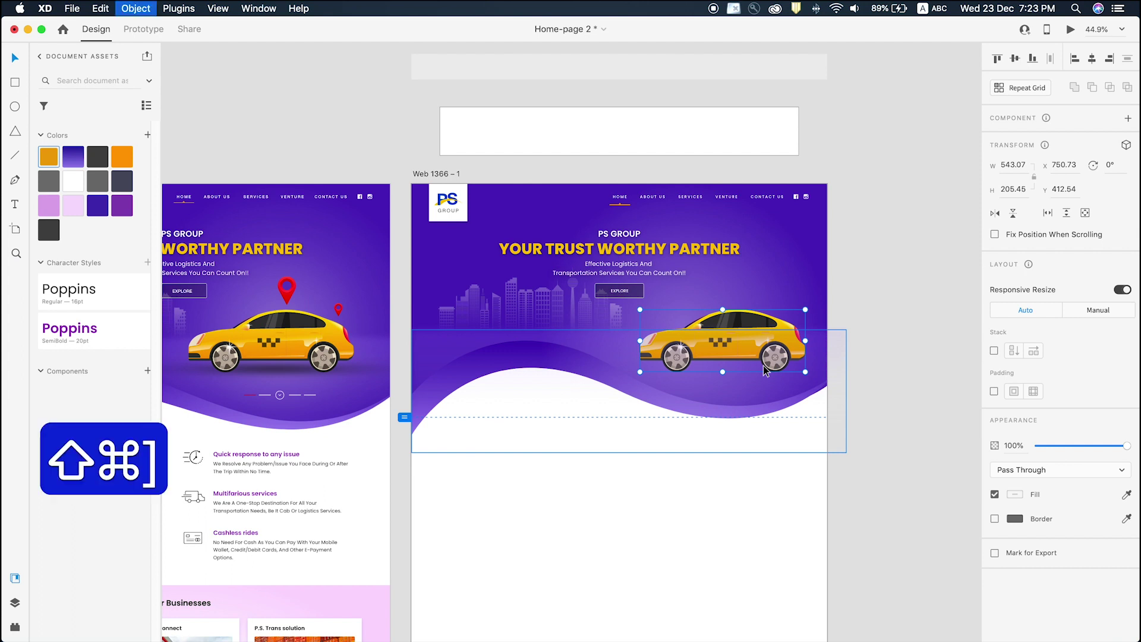
pyautogui.moveTo(732, 326); pyautogui.dragTo(732, 318)
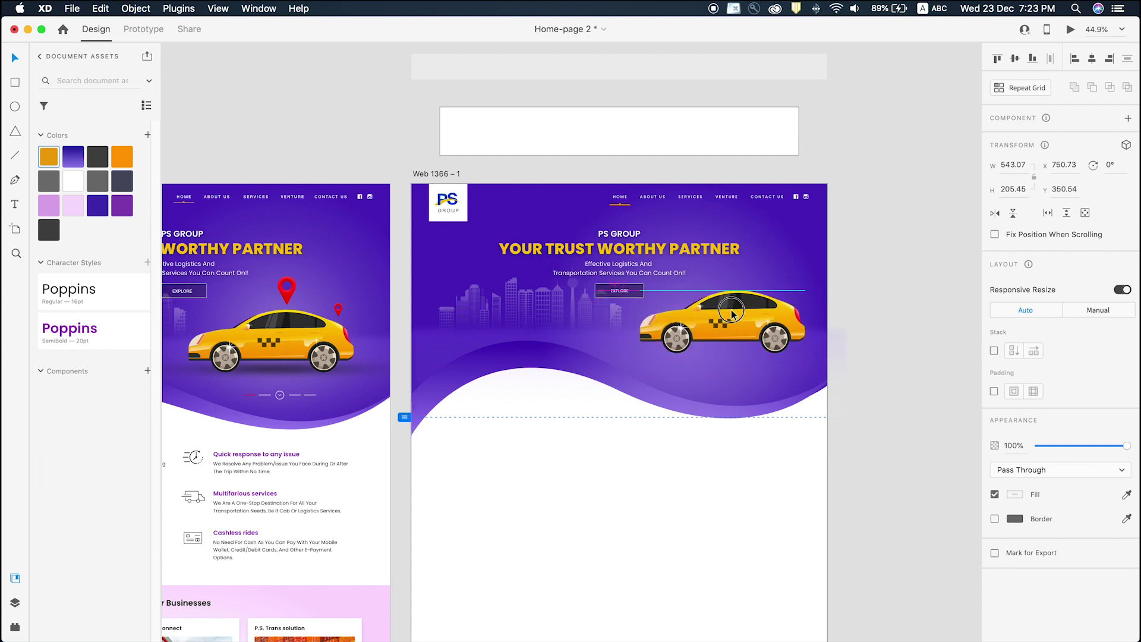
# Check the taxi's shadow on the reference artboard, then switch to Photoshop and create a 1920 x 1080 px document at 72 ppi.
pyautogui.hscroll(-5, 258, 375)
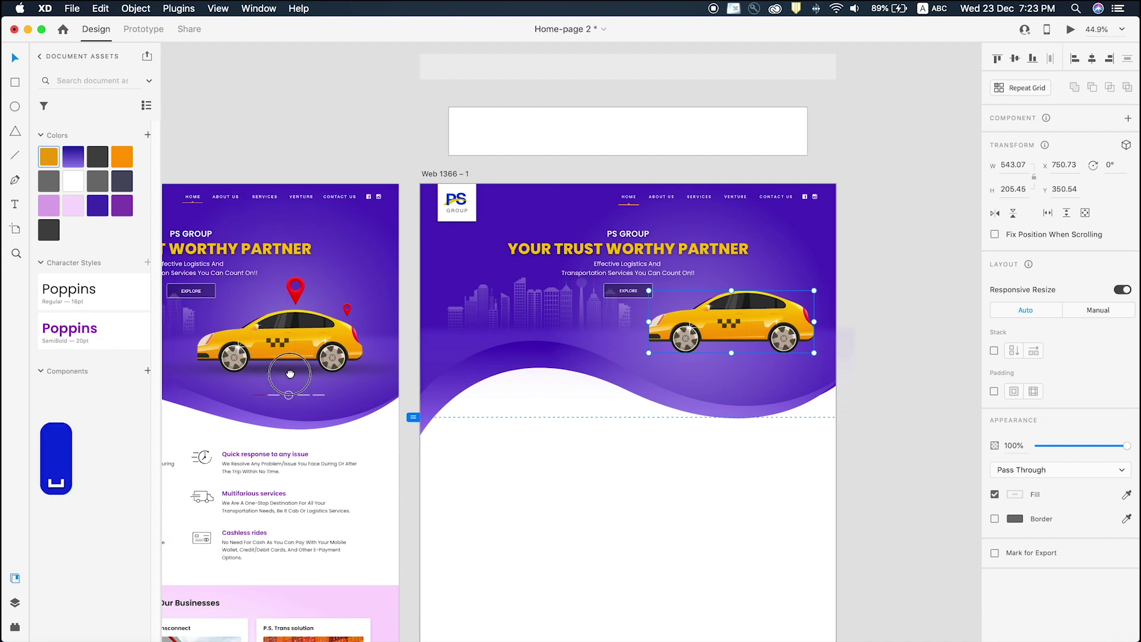
pyautogui.click(306, 69)
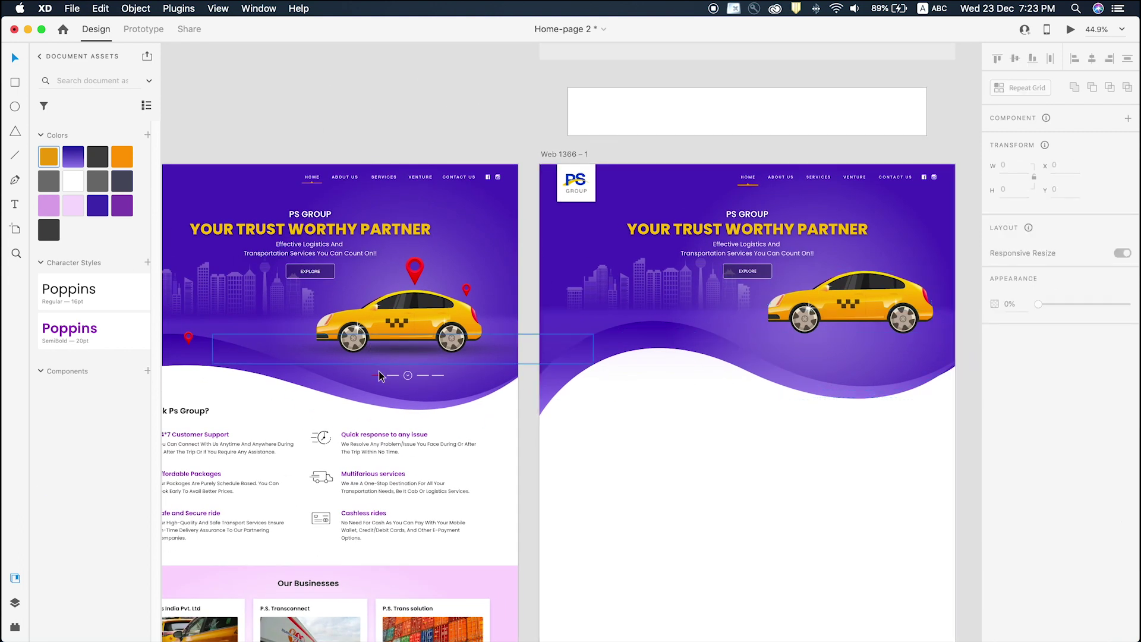
pyautogui.click(392, 358)
pyautogui.click(395, 94)
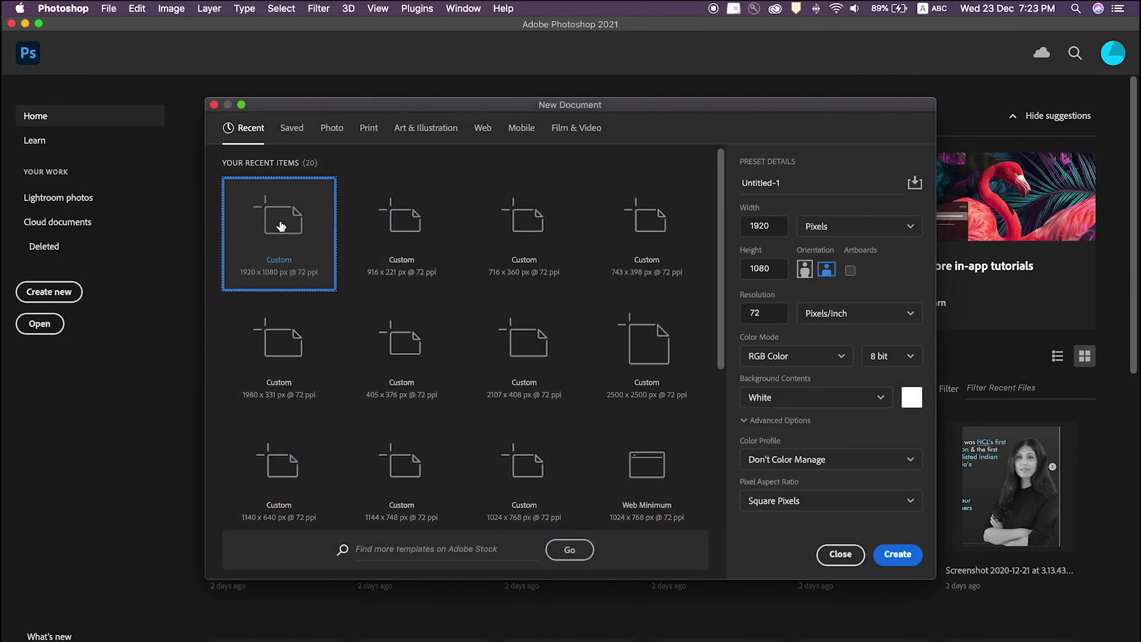
pyautogui.click(281, 225)
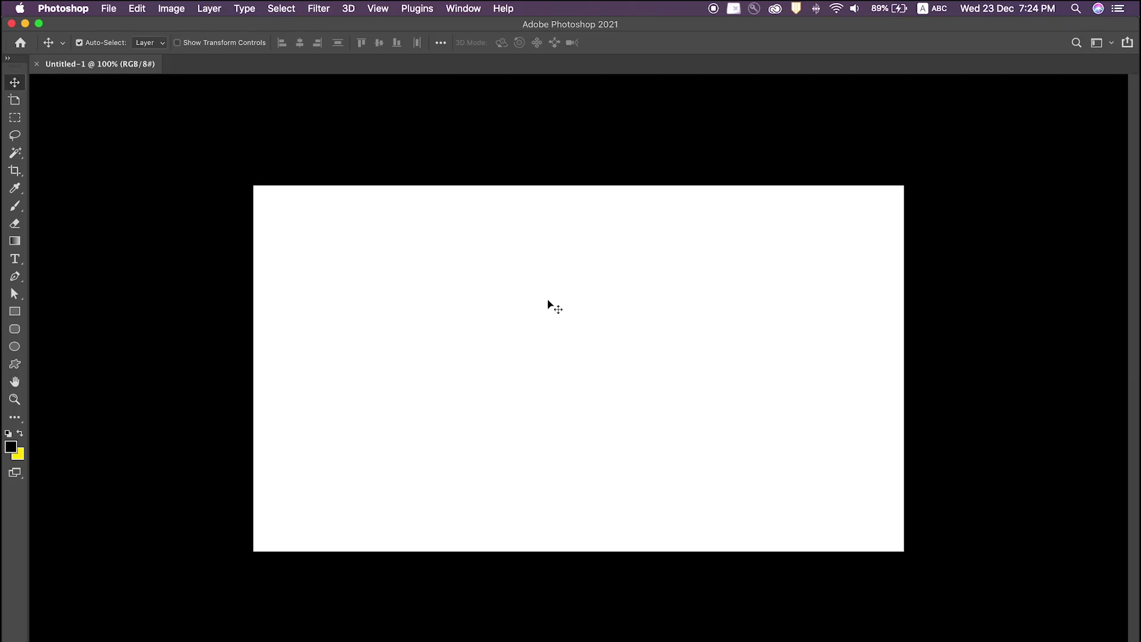
# Show the layer list and add a new empty layer above the white background.
pyautogui.press('Tab')
pyautogui.press('Tab')
pyautogui.press('F7')
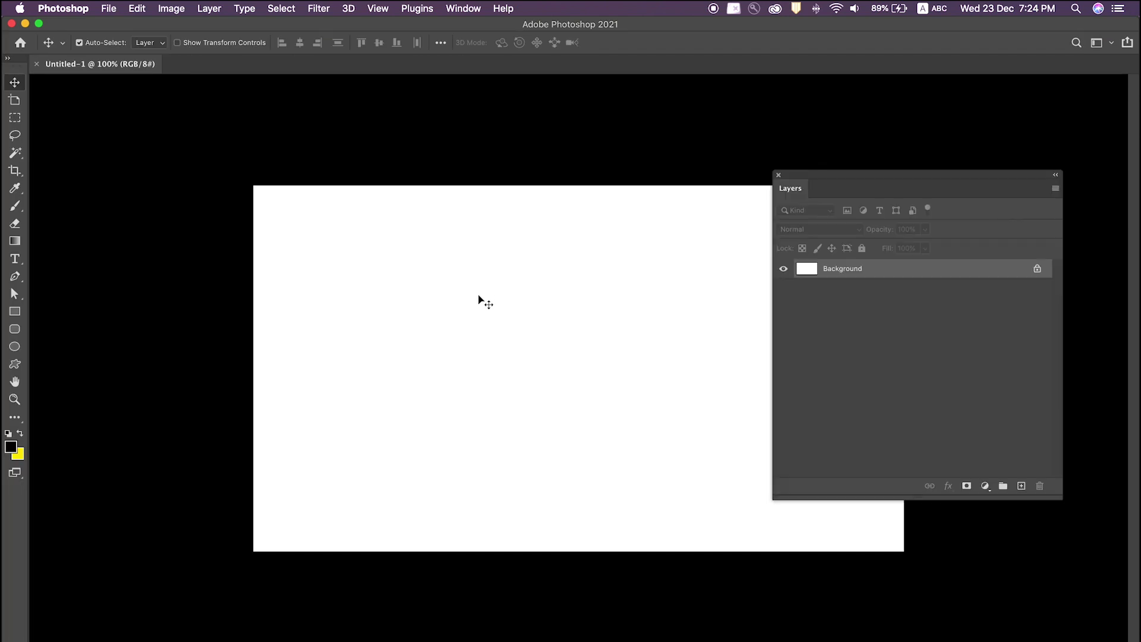
pyautogui.press('super+shift+n')
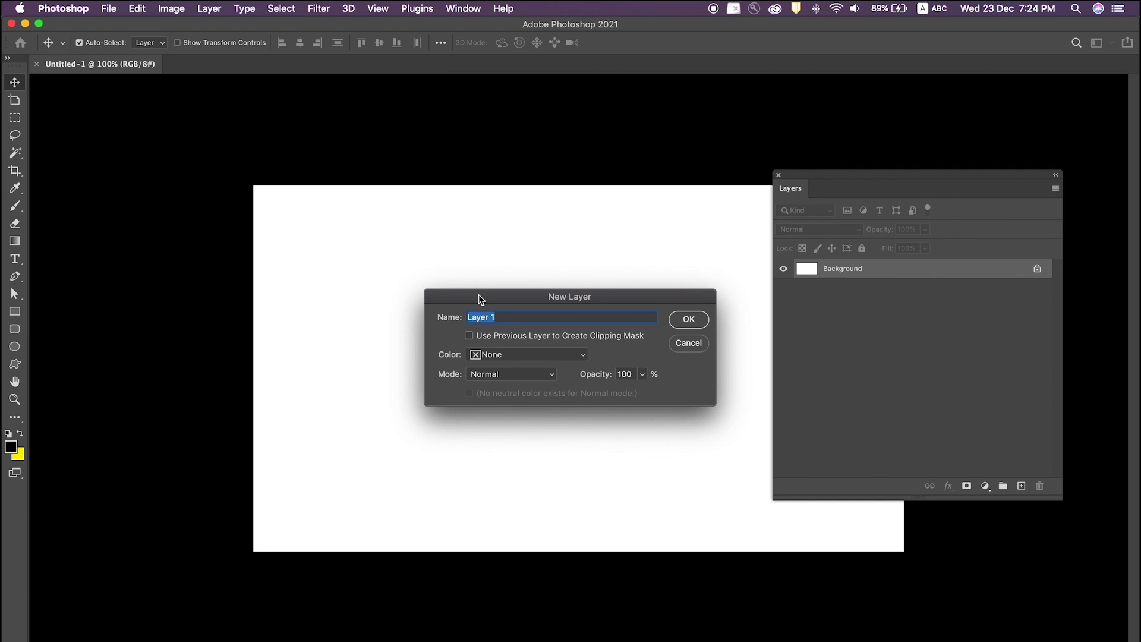
pyautogui.press('Return')
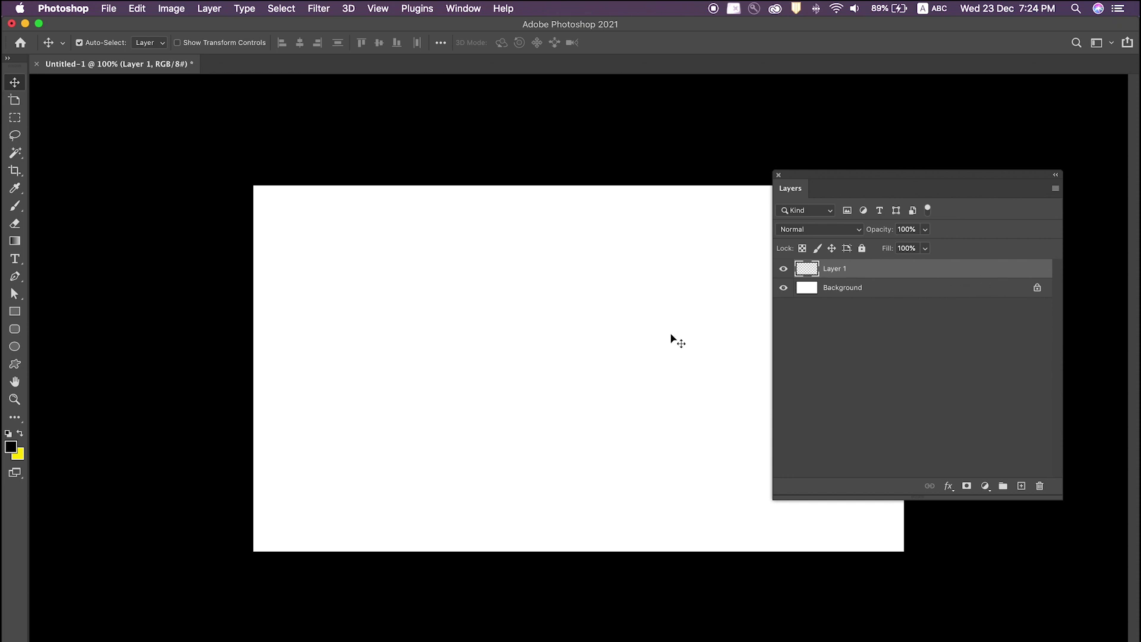
# Paint a single soft black spot near the canvas centre with the Brush at size 800.
pyautogui.press('b')
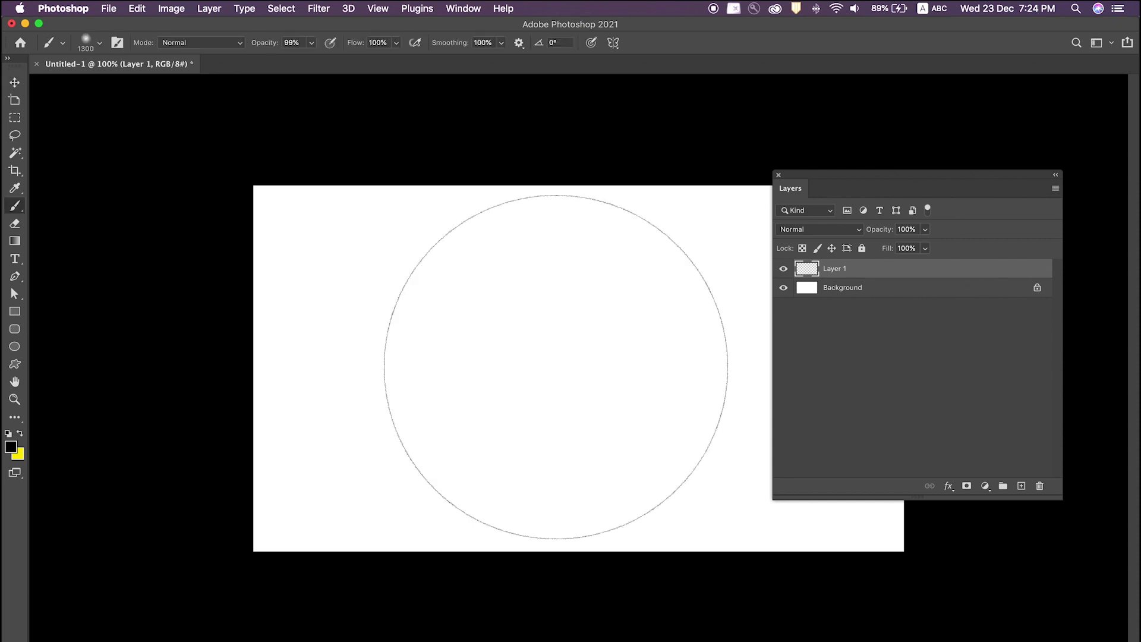
pyautogui.press('[')
pyautogui.press('[')
pyautogui.press('[')
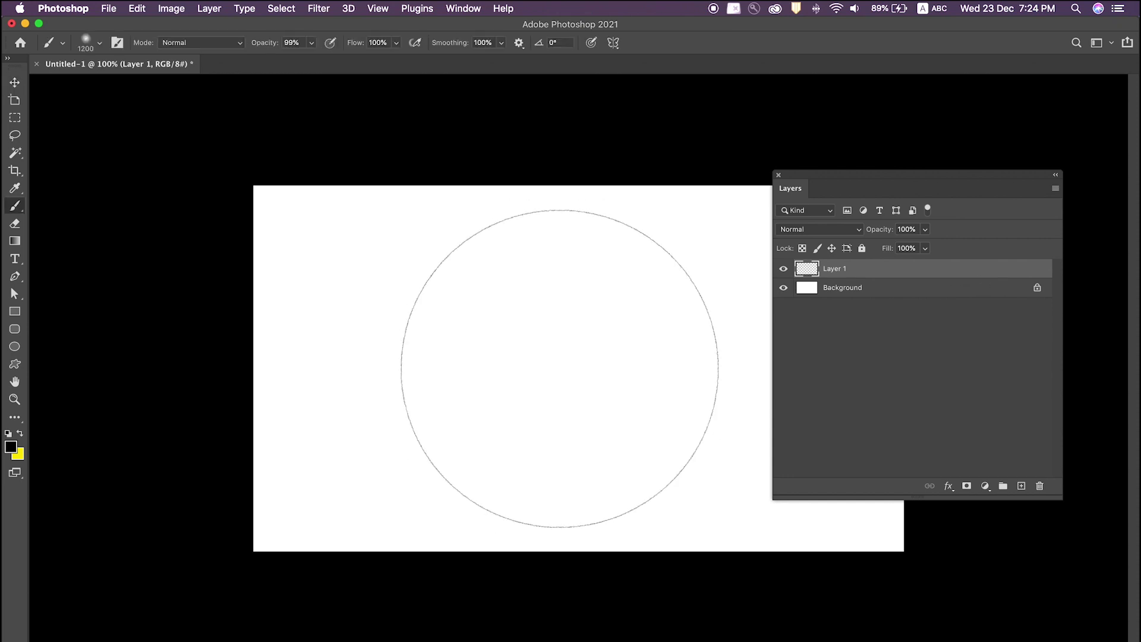
pyautogui.press('[')
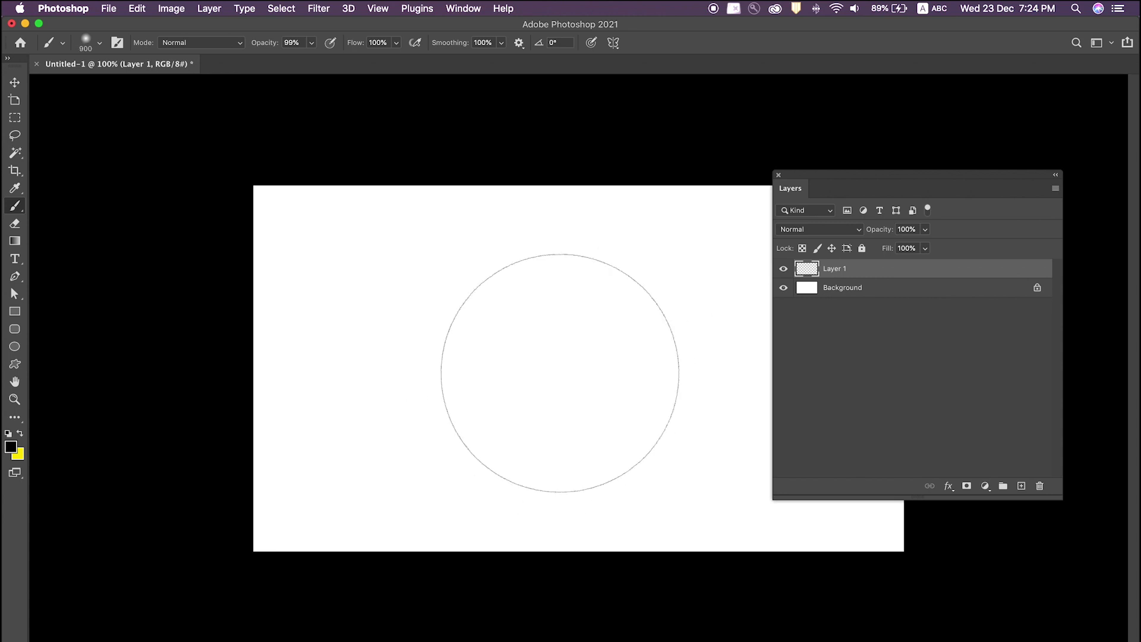
pyautogui.press('[')
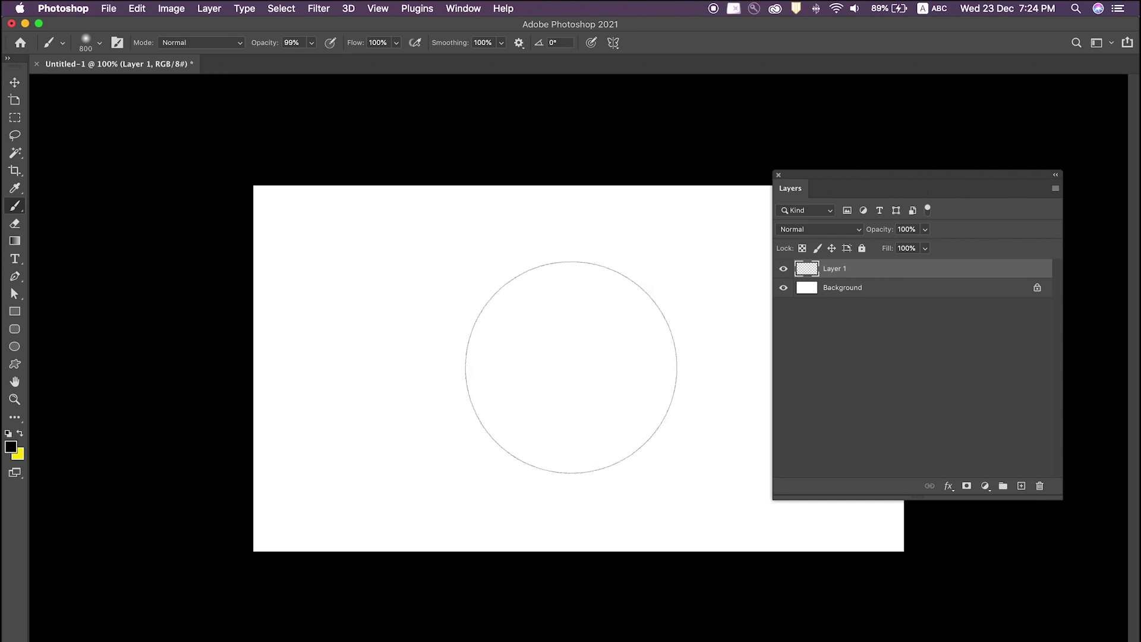
pyautogui.click(562, 377)
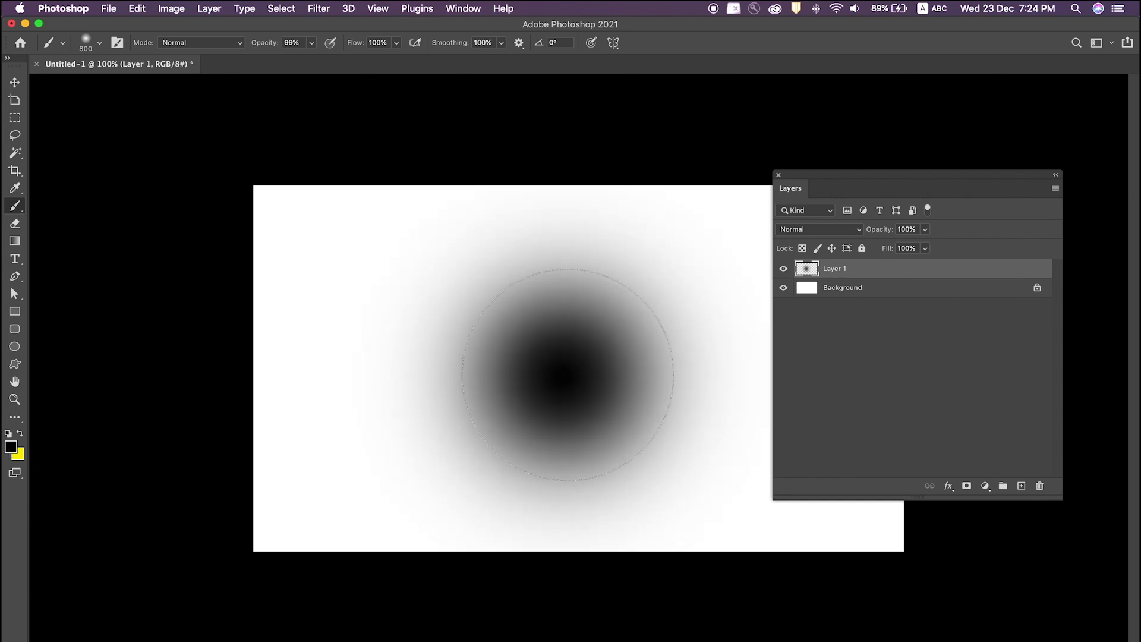
# Squash the black spot vertically into a thin, flat ellipse with Free Transform.
pyautogui.press('super+t')
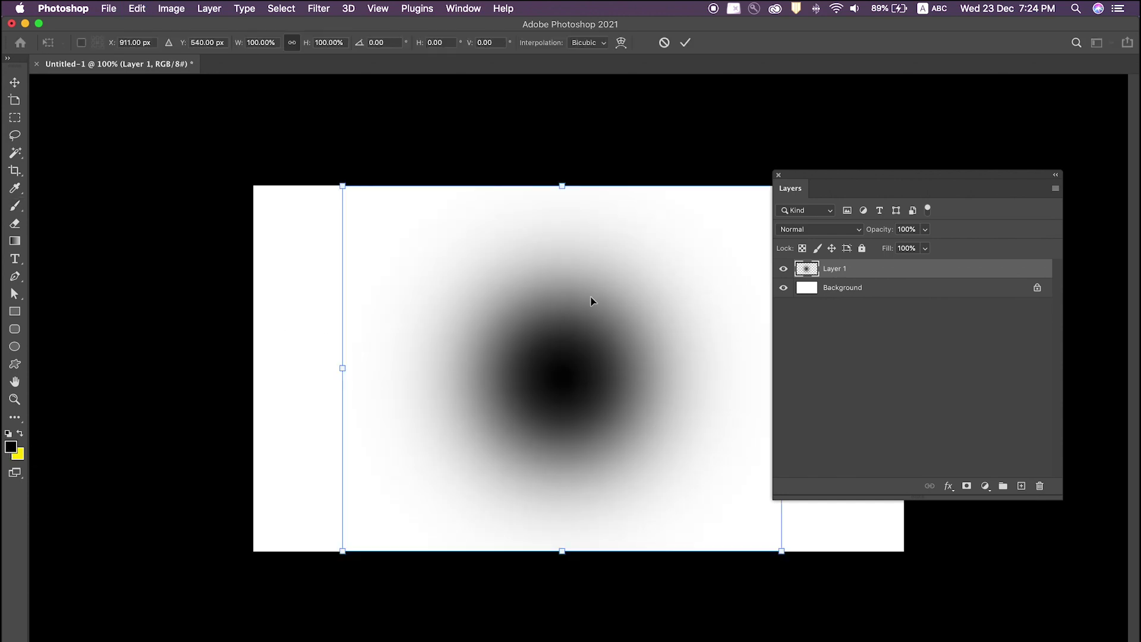
pyautogui.moveTo(562, 184); pyautogui.dragTo(563, 336)
pyautogui.doubleClick(572, 350)
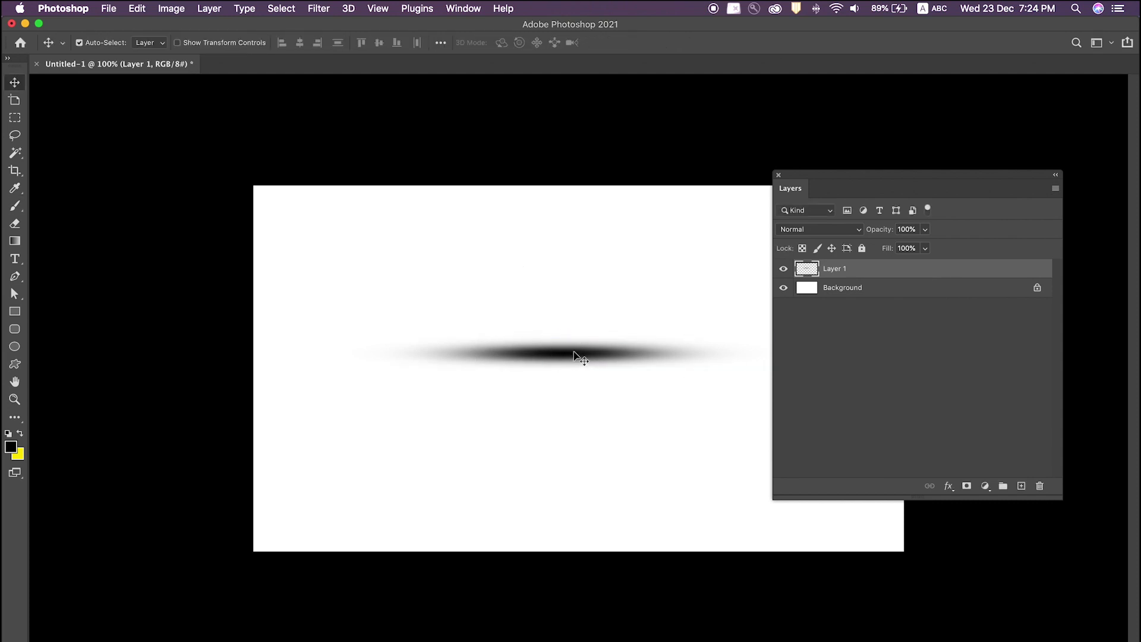
# Load the flattened shadow layer's pixels as a selection and copy the shadow.
pyautogui.press('super')
pyautogui.keyDown('super'); pyautogui.click(811, 272); pyautogui.keyUp('super')
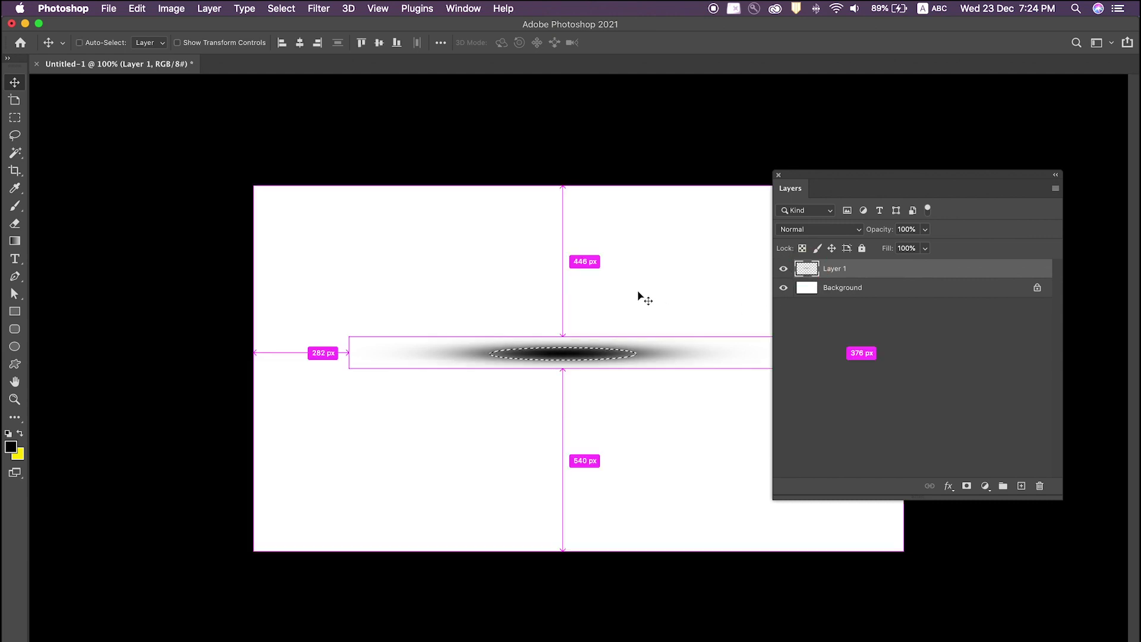
pyautogui.press('super+t')
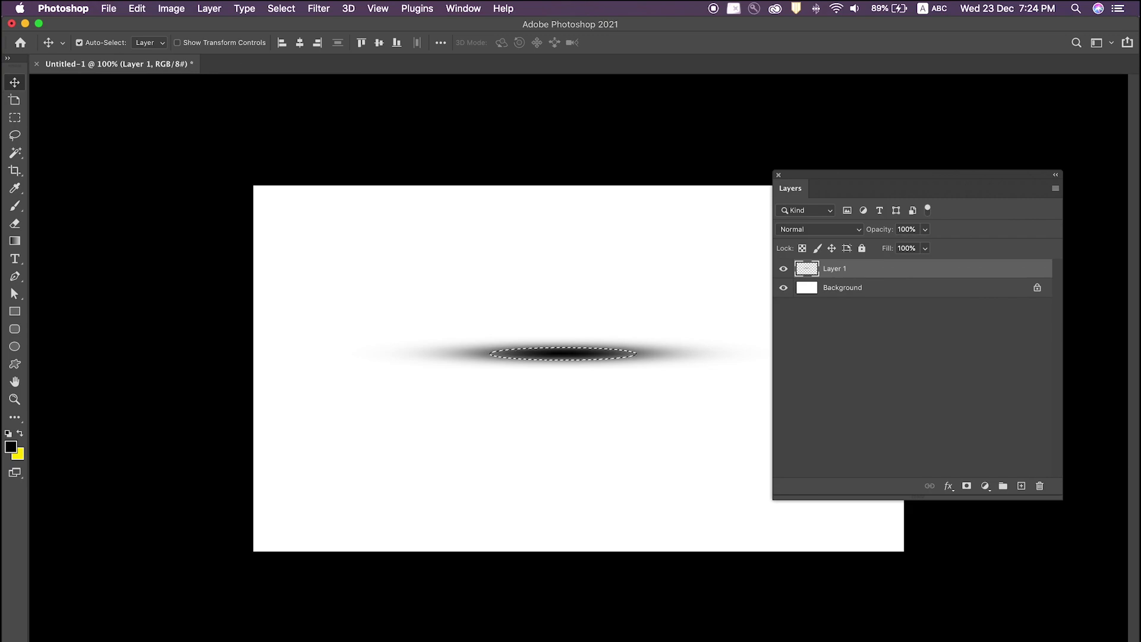
# Switch to Adobe XD, paste the shadow and place it beneath the taxi's wheels on Web 1366 – 1.
pyautogui.press('super+Tab')
pyautogui.press('super+v')
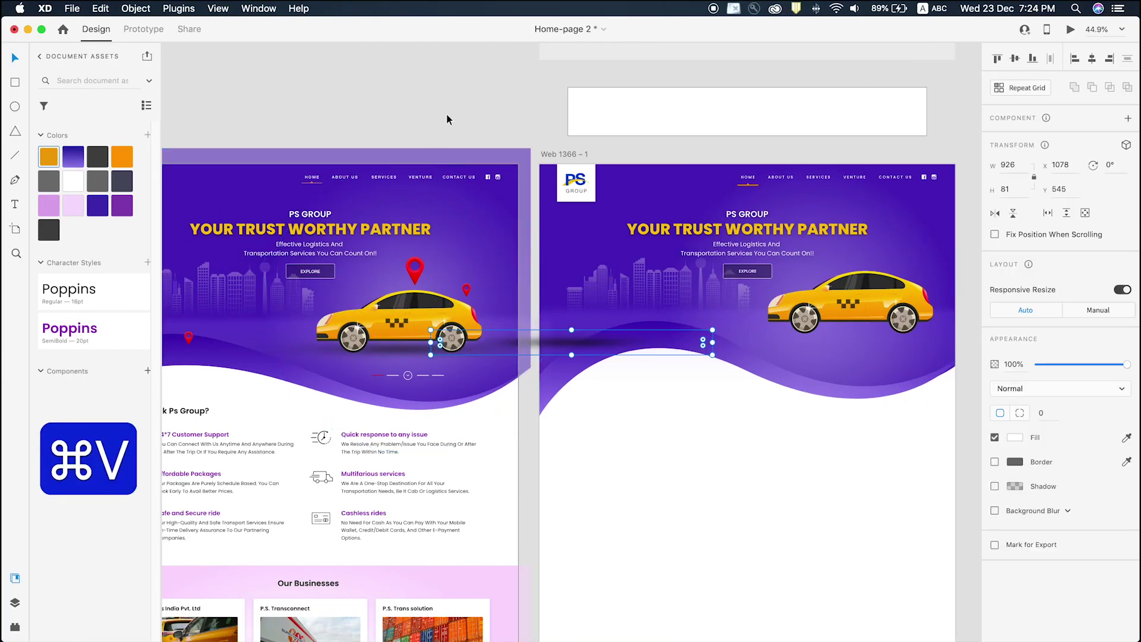
pyautogui.moveTo(521, 339); pyautogui.dragTo(543, 310)
pyautogui.press('space')
pyautogui.press('z')
pyautogui.moveTo(416, 206); pyautogui.dragTo(711, 368)
pyautogui.press('v')
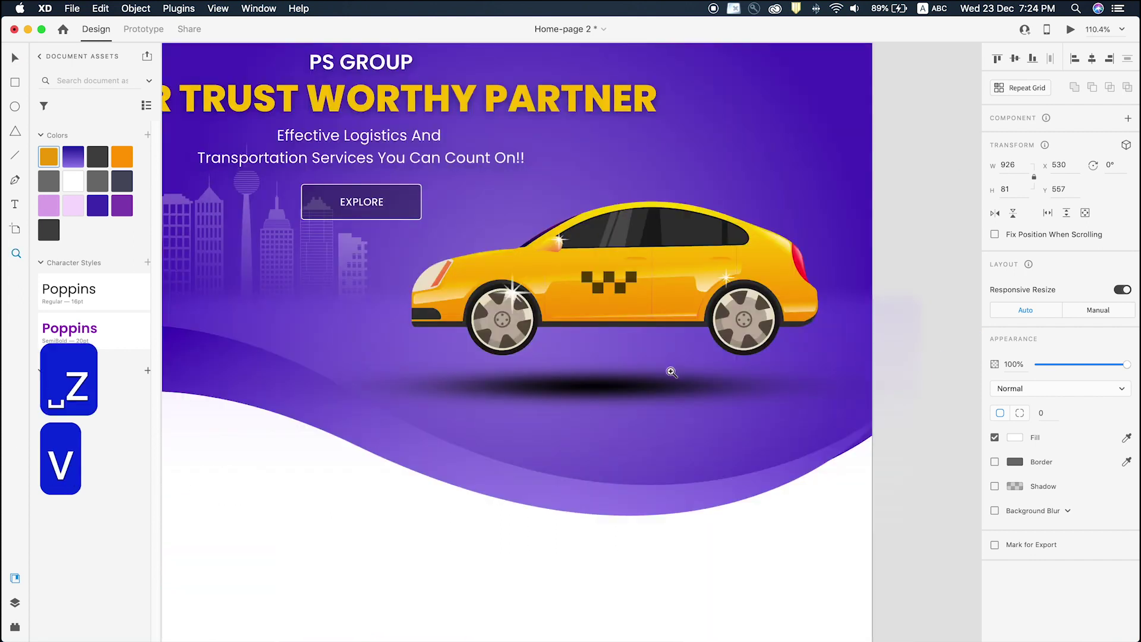
pyautogui.scroll(-5, 590, 415)
pyautogui.moveTo(598, 395)
pyautogui.mouseDown()
pyautogui.moveTo(596, 378)
pyautogui.moveTo(607, 385)
pyautogui.mouseUp()
pyautogui.moveTo(802, 377); pyautogui.dragTo(886, 382)
pyautogui.press('super+z')
pyautogui.moveTo(781, 380); pyautogui.dragTo(861, 378)
pyautogui.press('super+z')
# Resize the taxi's shadow to 1366 x 119 at X 439, Y 489 and lower its opacity to about 47%.
pyautogui.moveTo(782, 379)
pyautogui.mouseDown()
pyautogui.moveTo(950, 377)
pyautogui.moveTo(746, 374)
pyautogui.moveTo(765, 379)
pyautogui.mouseUp()
pyautogui.click(1073, 364)
pyautogui.moveTo(1076, 364); pyautogui.dragTo(1082, 364)
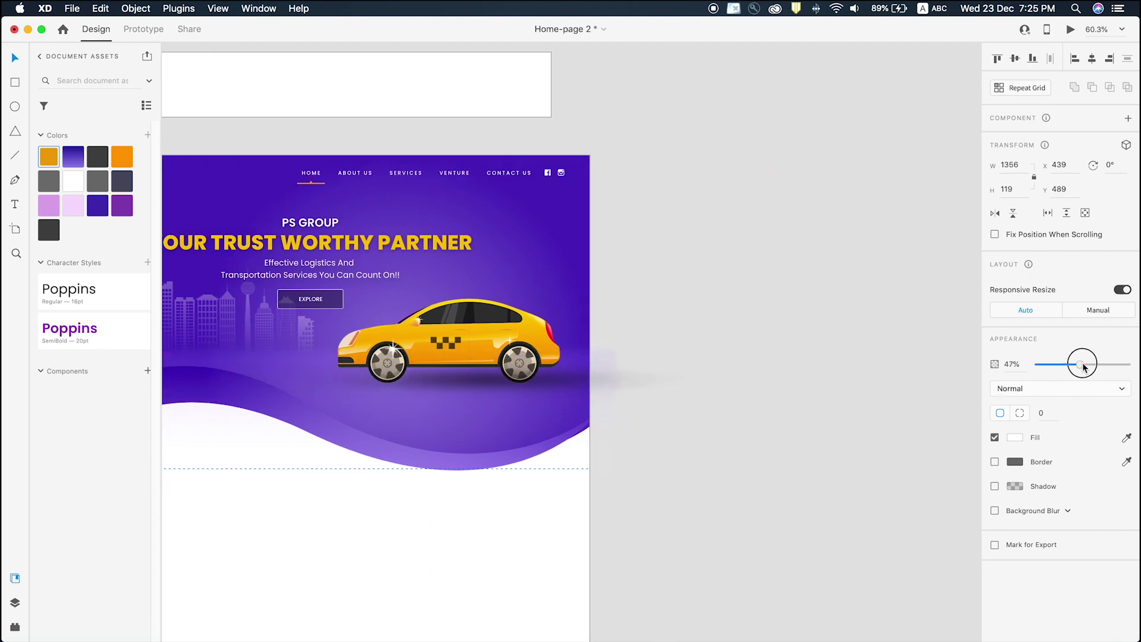
# Shift the taxi's shadow left on Web 1366 – 1 to X 357, Y 489 beneath the wheels.
pyautogui.press('Escape')
pyautogui.moveTo(448, 385); pyautogui.dragTo(418, 377)
pyautogui.scroll(-5, 638, 425)
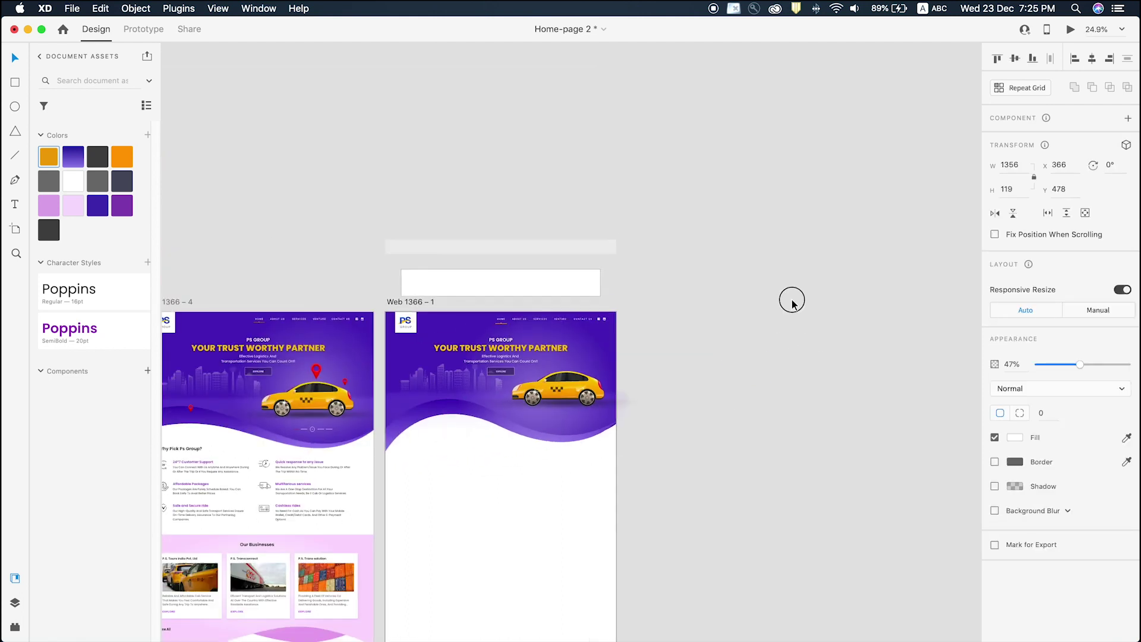
pyautogui.press('z')
pyautogui.click(226, 496)
pyautogui.press('v')
pyautogui.moveTo(713, 377); pyautogui.dragTo(712, 373)
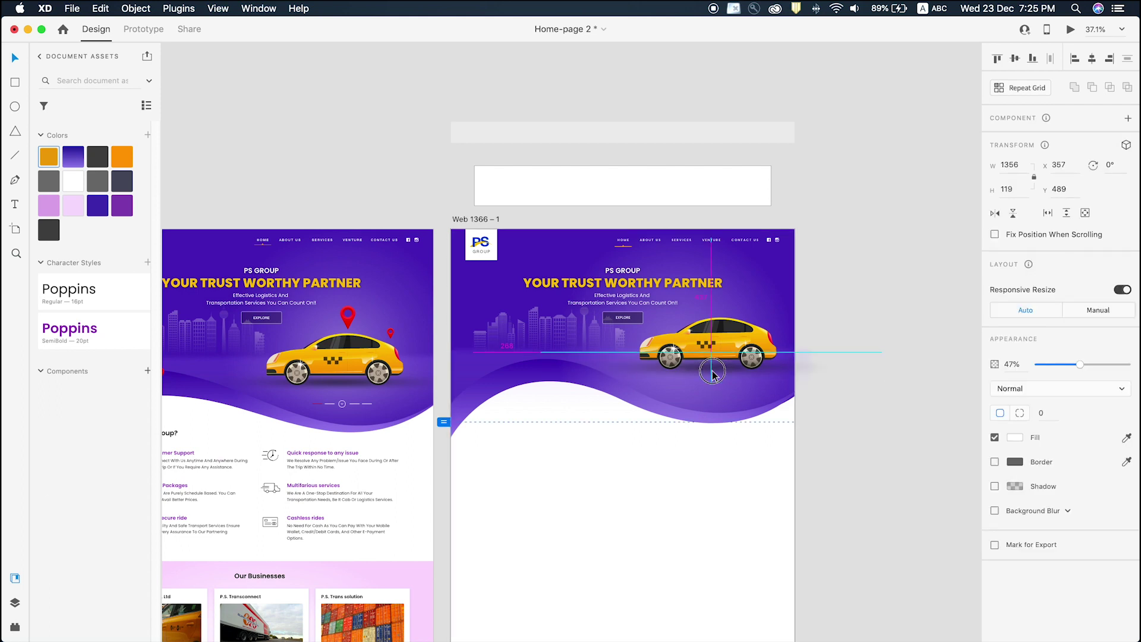
# Switch to the Finder window with the vector files and open 506.eps in Adobe Illustrator 2021.
pyautogui.hscroll(-2, 336, 372)
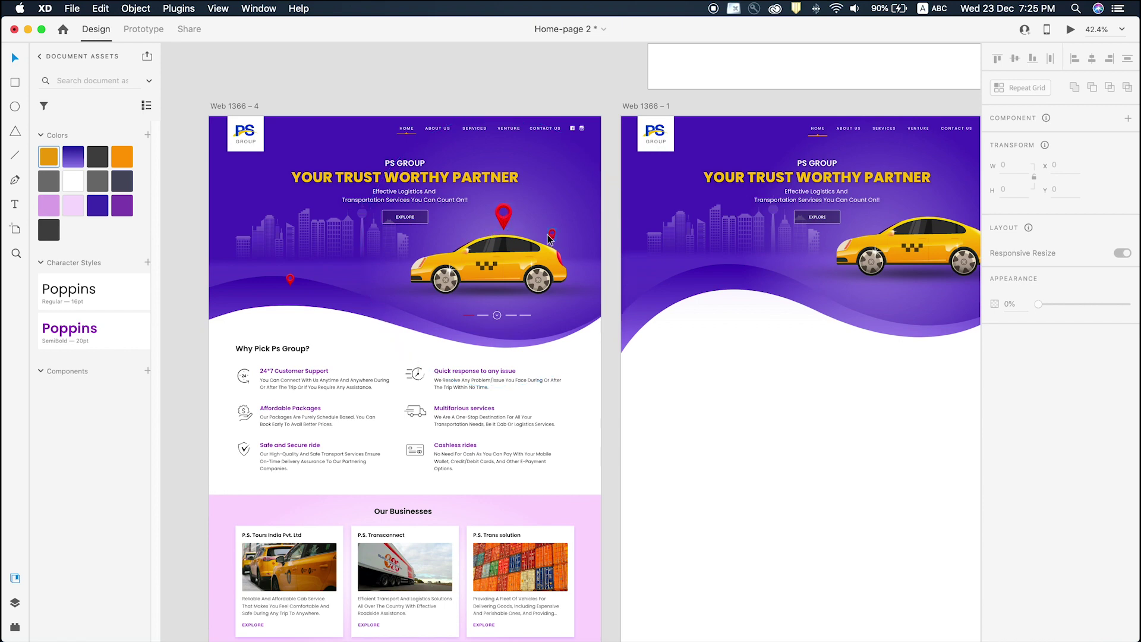
pyautogui.hotkey('ctrl', 'Left')
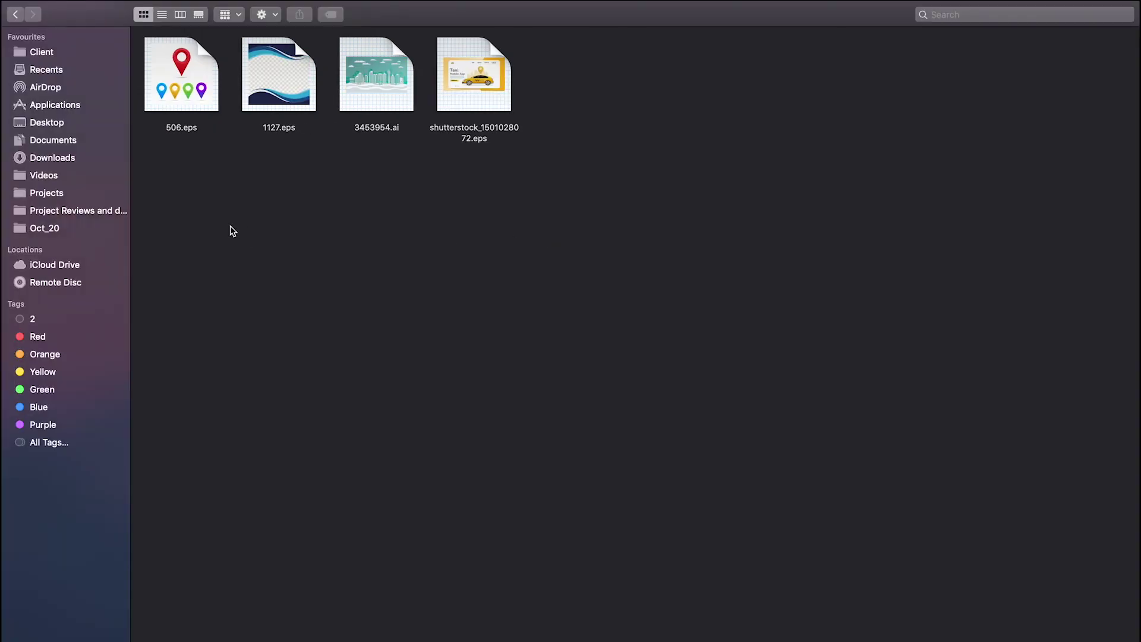
pyautogui.click(182, 69)
pyautogui.rightClick(182, 69)
pyautogui.moveTo(267, 87)
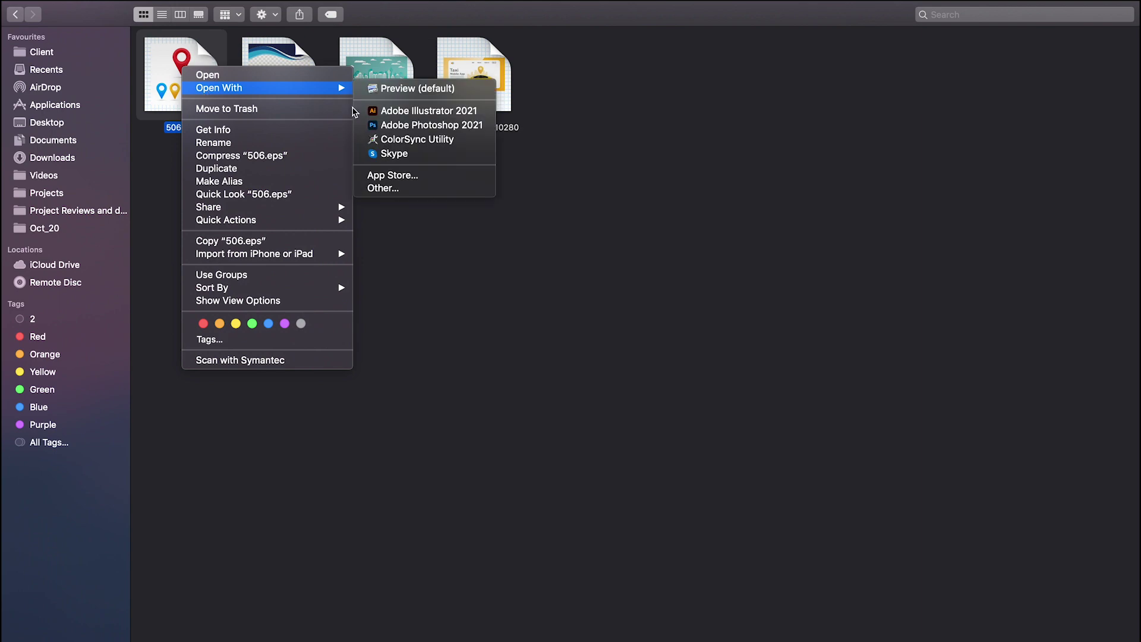
pyautogui.click(407, 113)
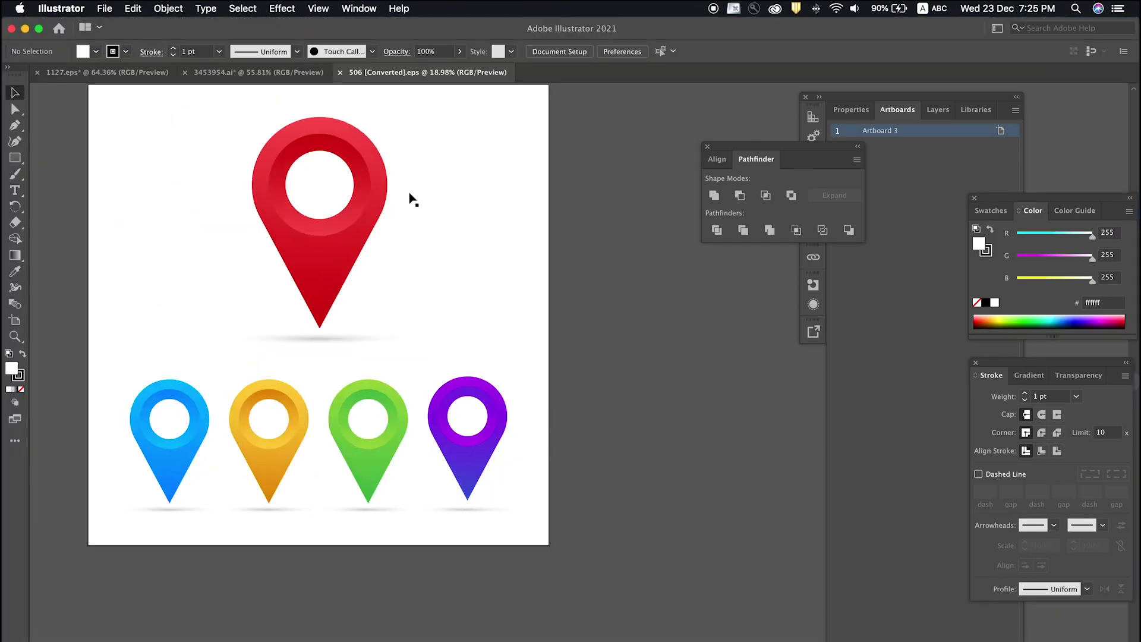
# Ungroup the location pin artwork and move the red pin off the artboard, away from its shadow.
pyautogui.click(366, 191)
pyautogui.rightClick(366, 191)
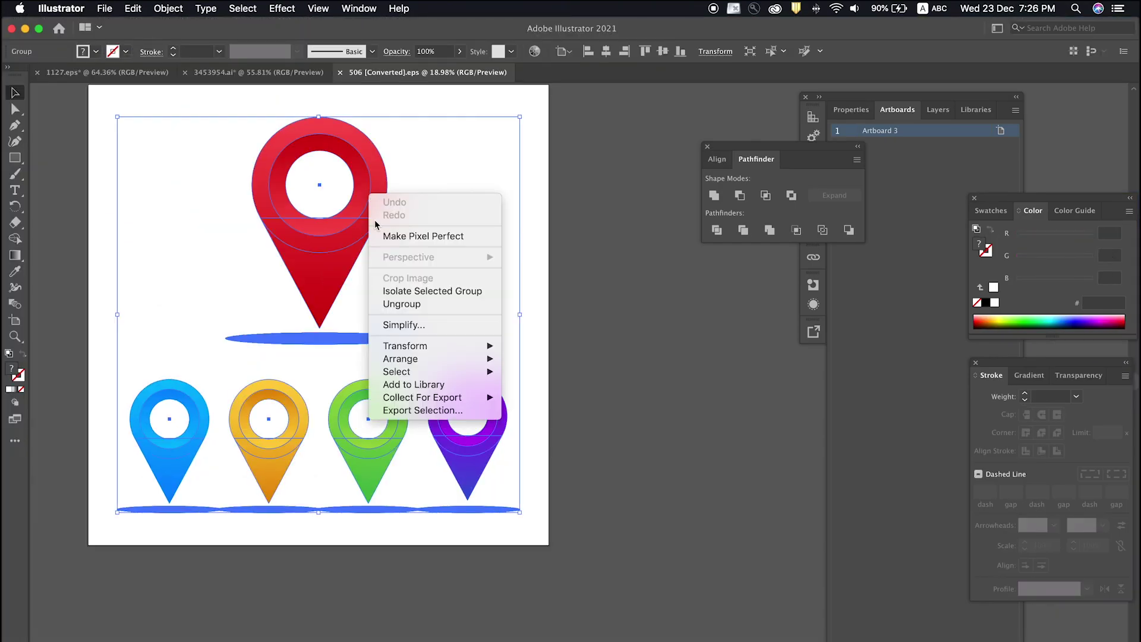
pyautogui.click(397, 306)
pyautogui.click(636, 224)
pyautogui.moveTo(370, 179); pyautogui.dragTo(533, 167)
pyautogui.press('super+z')
pyautogui.moveTo(390, 178); pyautogui.dragTo(655, 213)
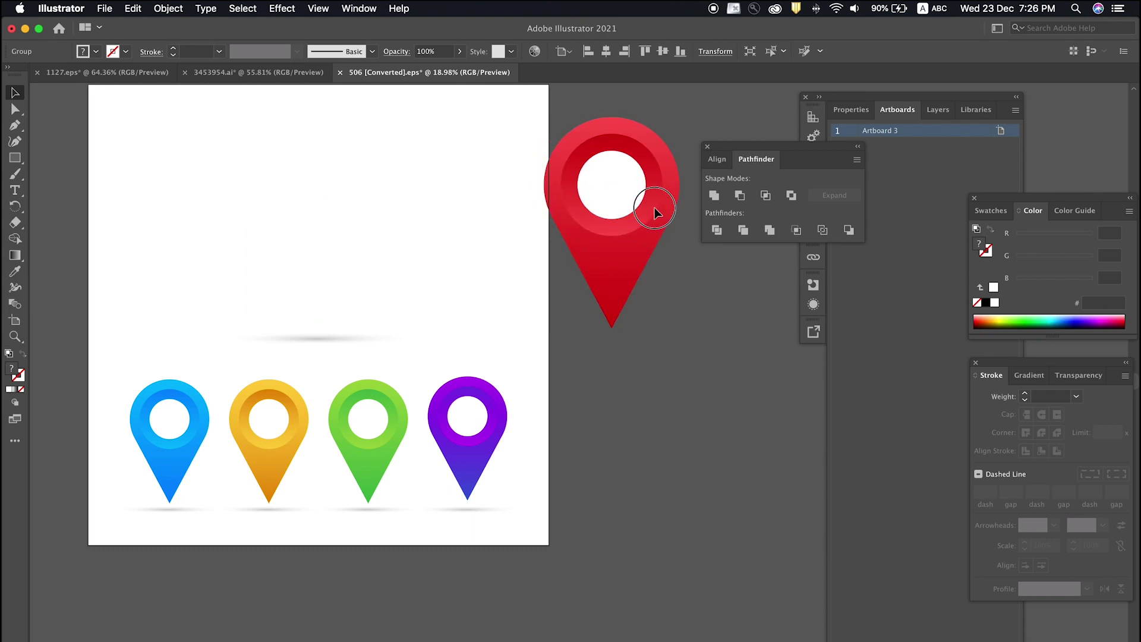
# Switch to Adobe XD, paste the red pin and place it above the taxi's roof at about X 1033, Y 223.
pyautogui.press('super+Tab')
pyautogui.press('super+Tab')
pyautogui.press('super+Tab')
pyautogui.press('super+v')
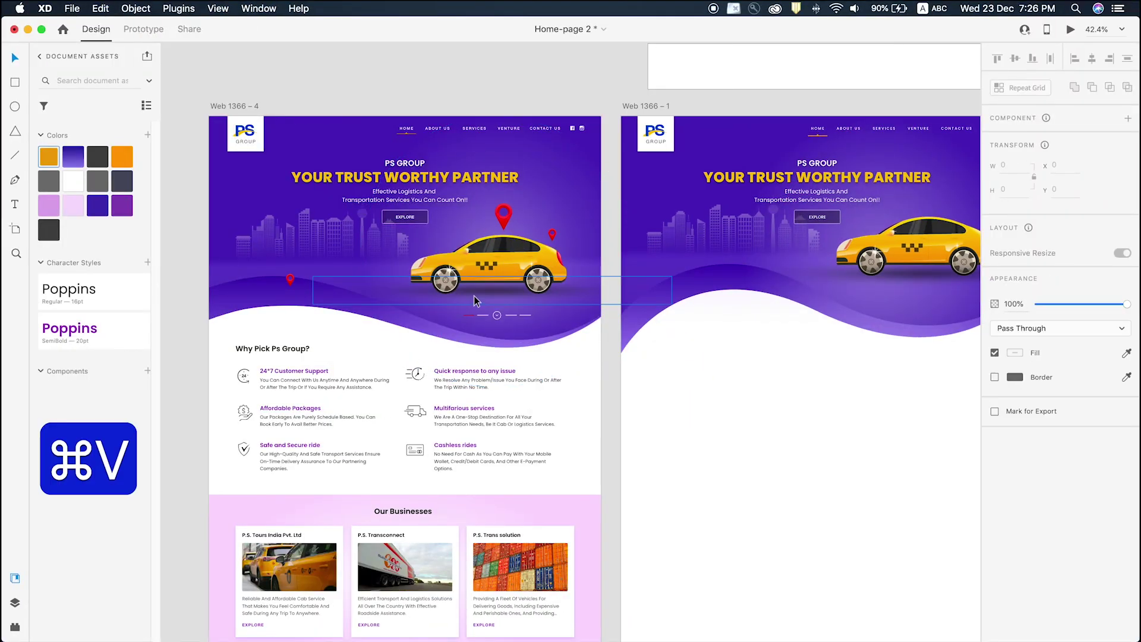
pyautogui.moveTo(656, 210); pyautogui.dragTo(937, 195)
# Fill the red pin's white inner circle with the dark blue-violet document color.
pyautogui.press('z')
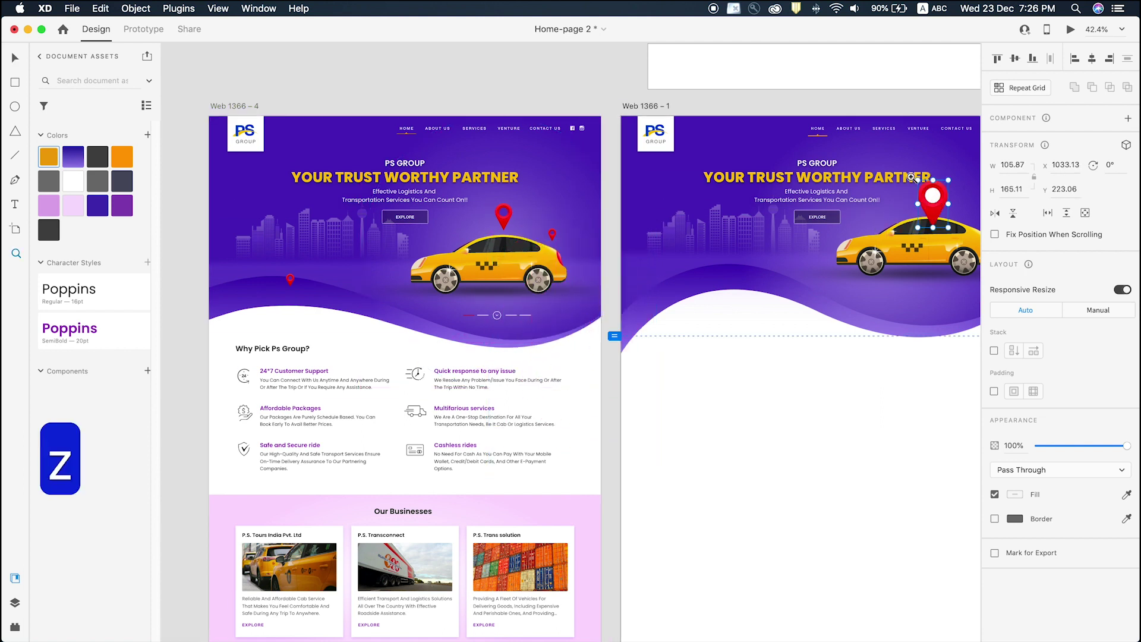
pyautogui.moveTo(996, 292); pyautogui.dragTo(931, 173)
pyautogui.press('v')
pyautogui.doubleClick(444, 216)
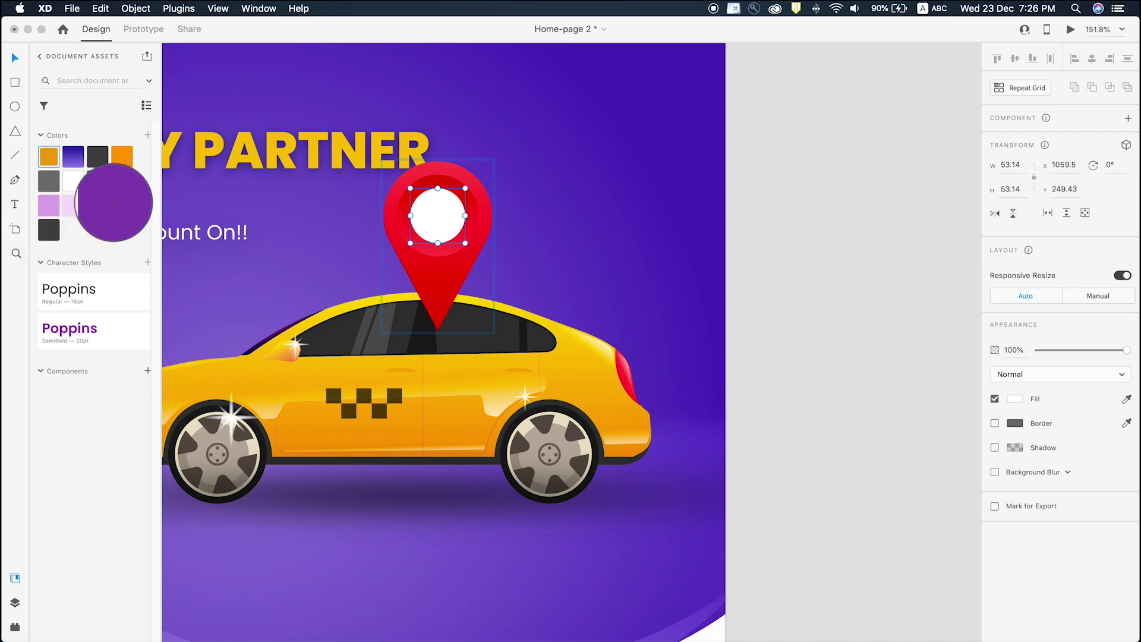
pyautogui.click(97, 205)
pyautogui.scroll(-5, 543, 239)
pyautogui.click(560, 239)
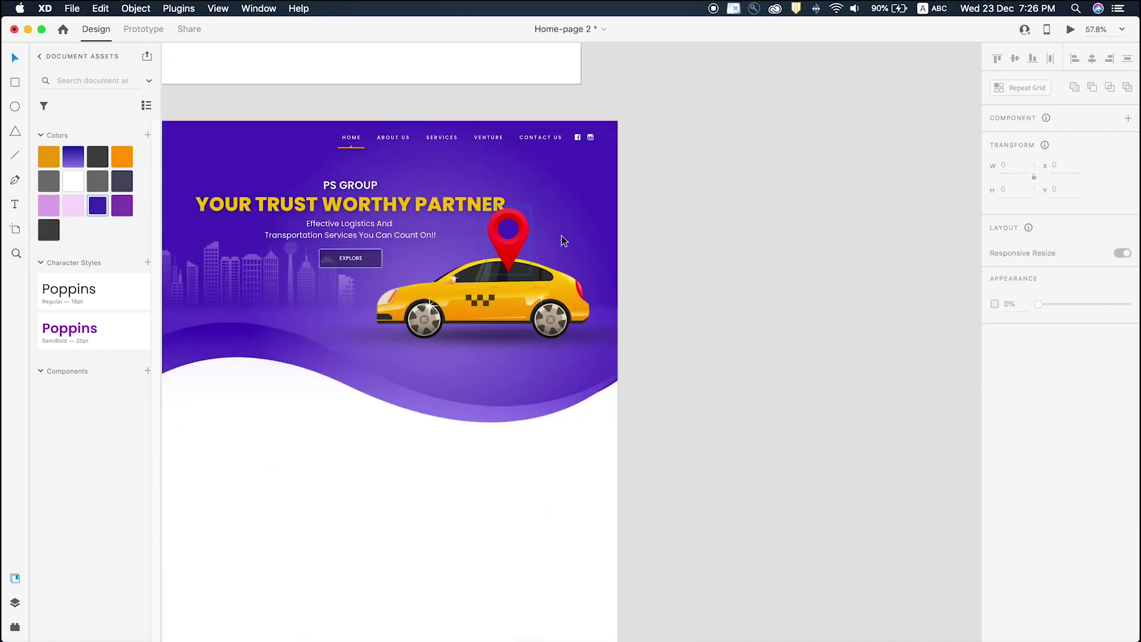
pyautogui.doubleClick(510, 230)
pyautogui.click(750, 257)
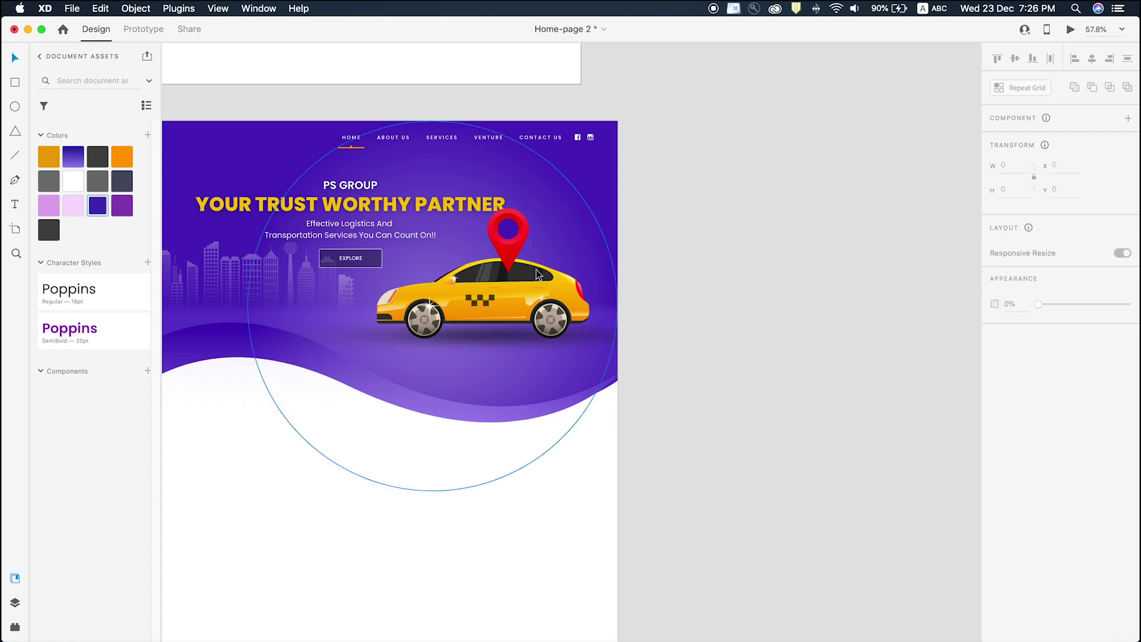
# Scale the red pin above the taxi's roof down to about 44 x 68, matching the reference banner.
pyautogui.click(517, 246)
pyautogui.moveTo(529, 206); pyautogui.dragTo(503, 241)
pyautogui.scroll(-3, 675, 267)
pyautogui.click(790, 222)
pyautogui.press('z')
pyautogui.moveTo(741, 170); pyautogui.dragTo(107, 425)
pyautogui.press('v')
pyautogui.click(761, 280)
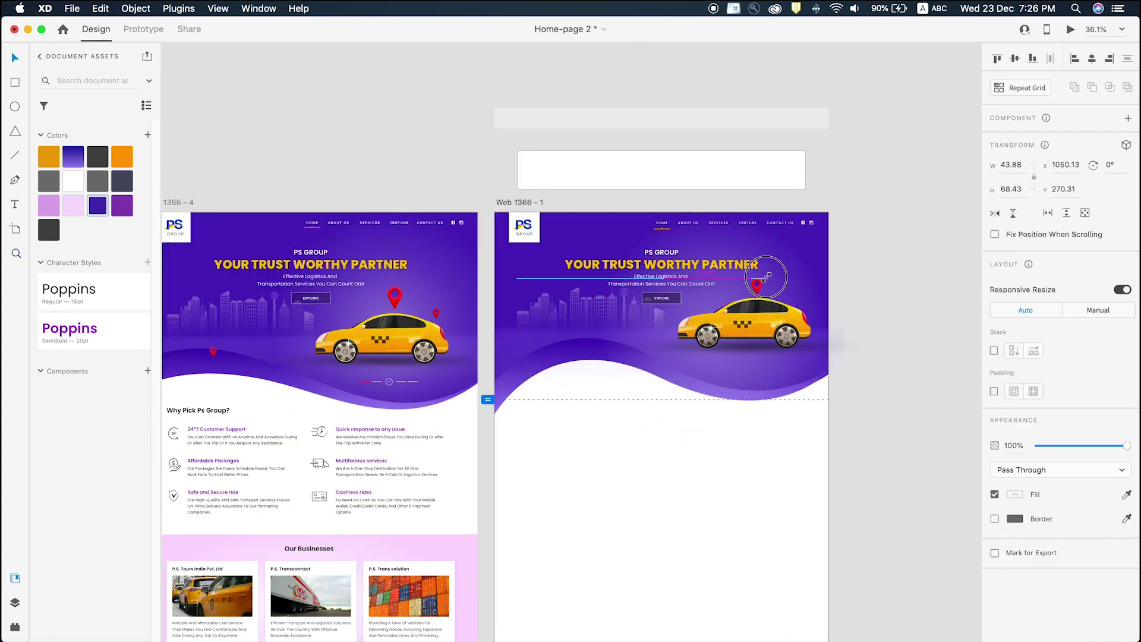
pyautogui.press('Escape')
# Add two smaller pin copies, one above the taxi's rear and one 28.49 x 44.43 at X 120.83, Y 548.31 on the wave.
pyautogui.moveTo(759, 289)
pyautogui.mouseDown()
pyautogui.moveTo(789, 292)
pyautogui.moveTo(834, 325)
pyautogui.mouseUp()
pyautogui.press('z')
pyautogui.moveTo(497, 184); pyautogui.dragTo(475, 208)
pyautogui.moveTo(438, 278); pyautogui.dragTo(291, 353)
pyautogui.scroll(-10, 461, 305)
pyautogui.press('space')
pyautogui.press('z')
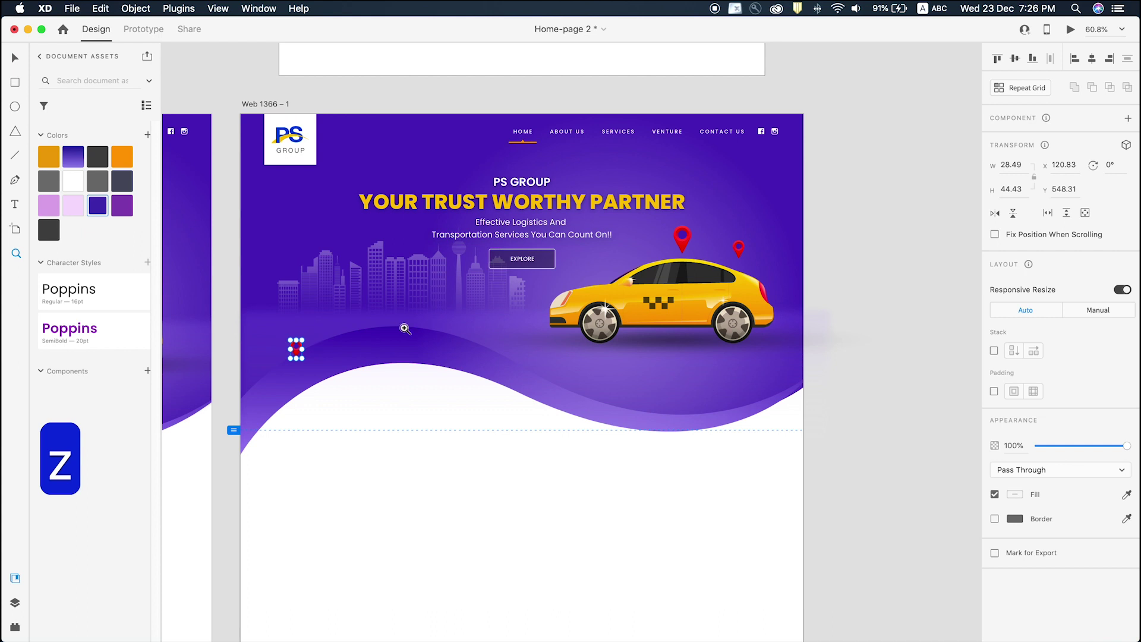
pyautogui.scroll(-2, 404, 329)
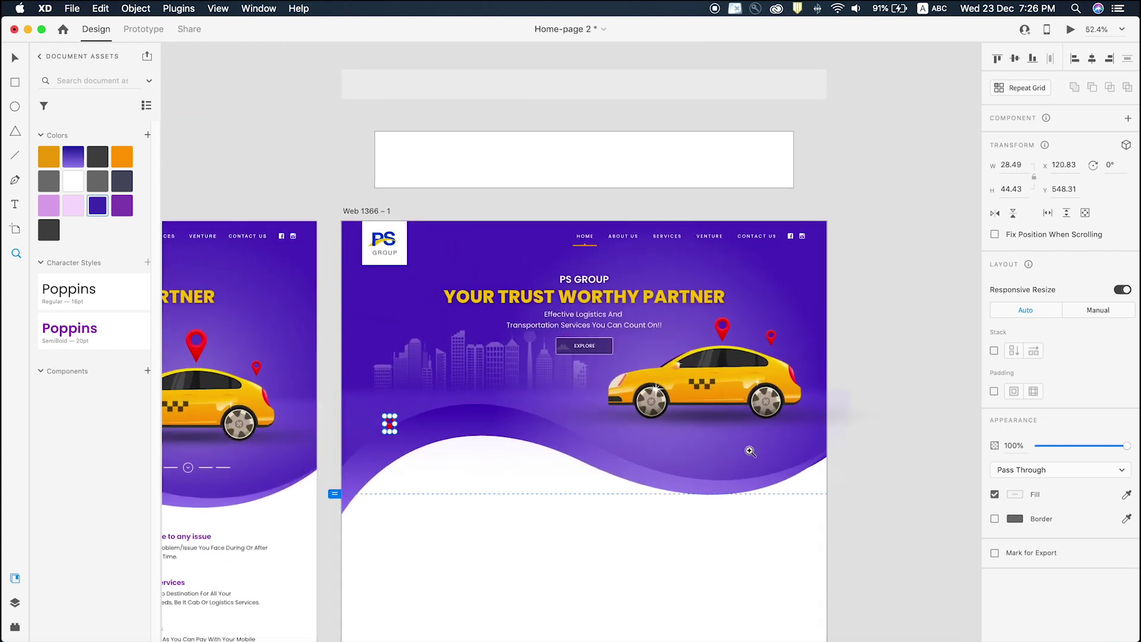
pyautogui.scroll(5, 653, 386)
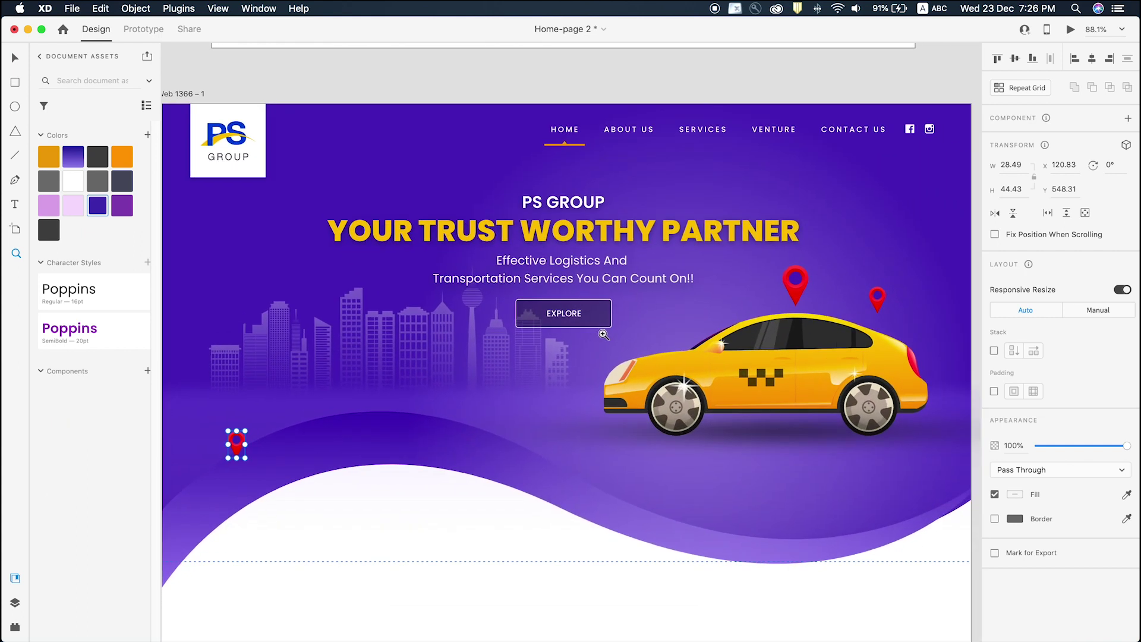
pyautogui.press('v')
pyautogui.scroll(-2, 549, 292)
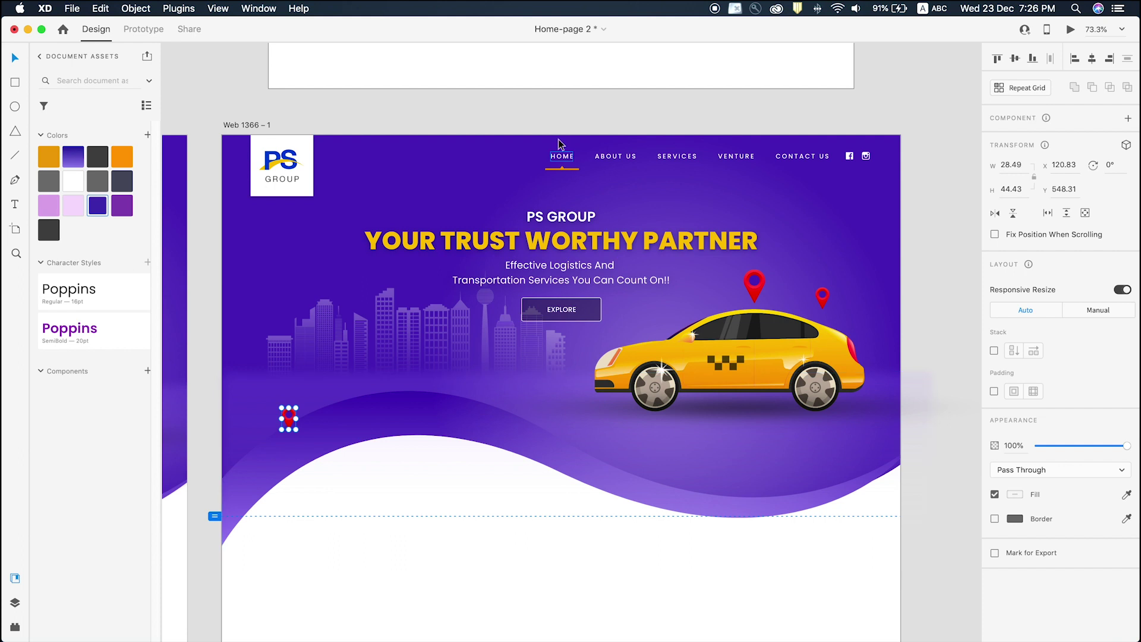
pyautogui.scroll(-5, 737, 488)
pyautogui.click(851, 389)
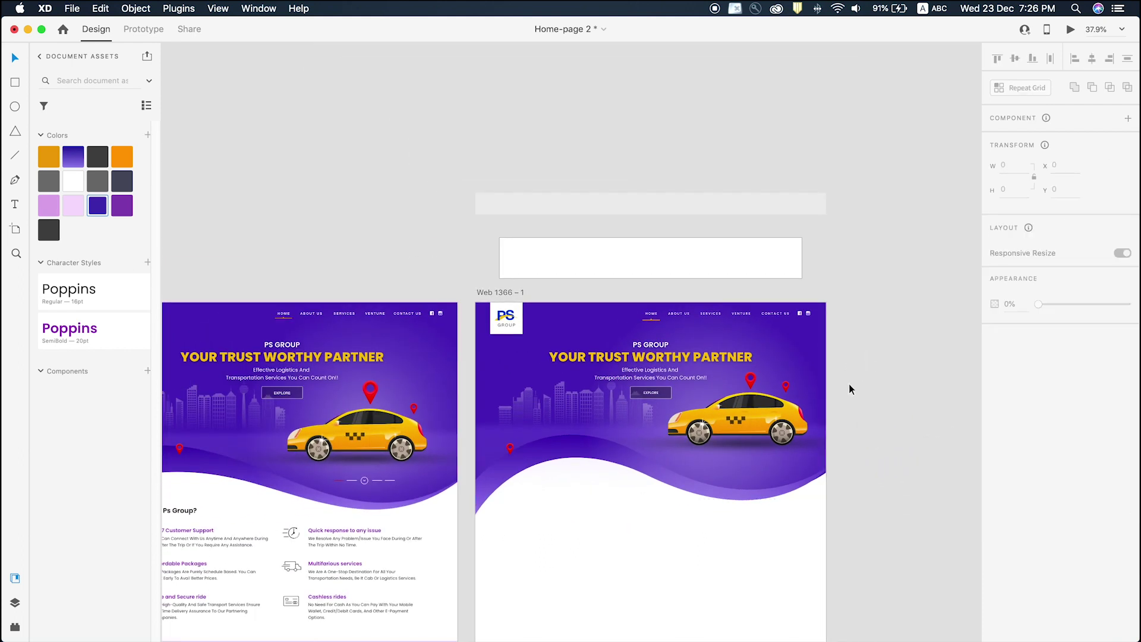
# Copy the slider indicator lines and the circled arrow from the Web 1366 – 4 banner.
pyautogui.click(376, 485)
pyautogui.press('z')
pyautogui.moveTo(291, 458); pyautogui.dragTo(433, 491)
pyautogui.press('v')
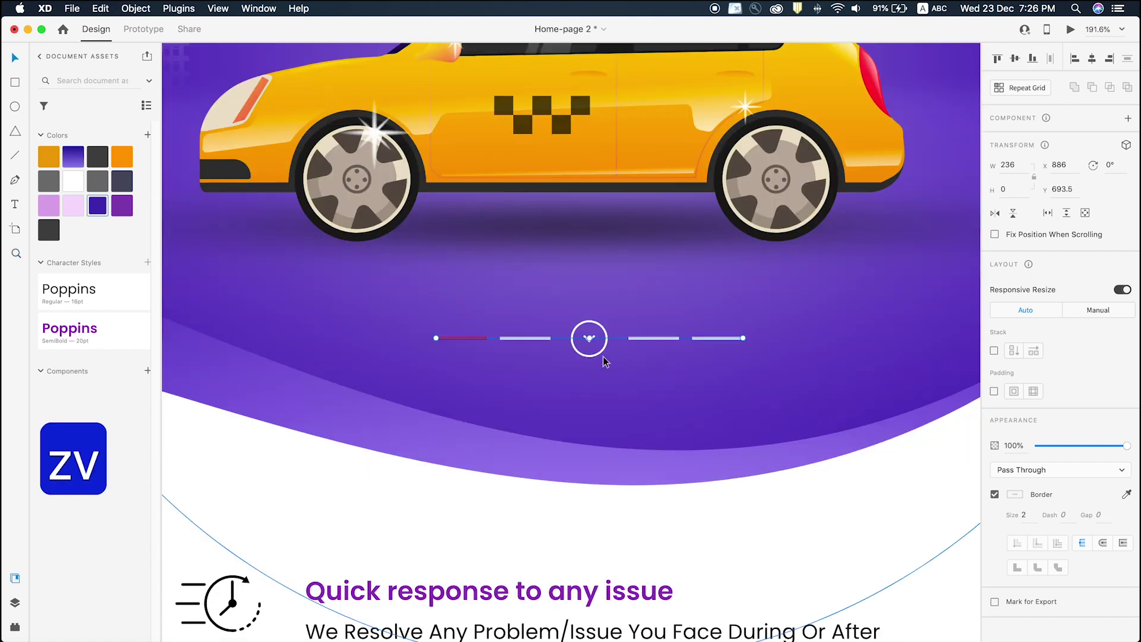
pyautogui.click(590, 351)
pyautogui.press('super+z')
pyautogui.press('super+c')
pyautogui.scroll(-10, 530, 398)
pyautogui.hscroll(5, 904, 366)
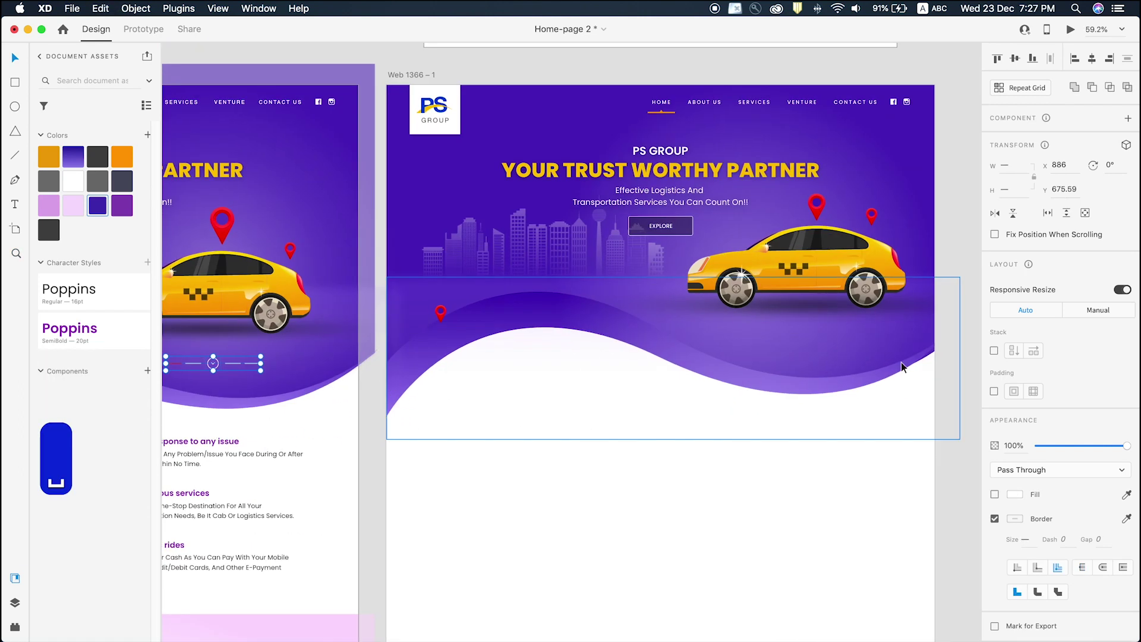
# Paste the slider indicator into Web 1366 – 1 and center it below the taxi, its lines at X 932, Y 637.5.
pyautogui.press('super+v')
pyautogui.moveTo(788, 364); pyautogui.dragTo(808, 341)
pyautogui.click(809, 414)
# Examine the pasted slider indicator's line groups and the overall banner on Web 1366 – 1.
pyautogui.press('z')
pyautogui.moveTo(883, 254); pyautogui.dragTo(695, 428)
pyautogui.press('v')
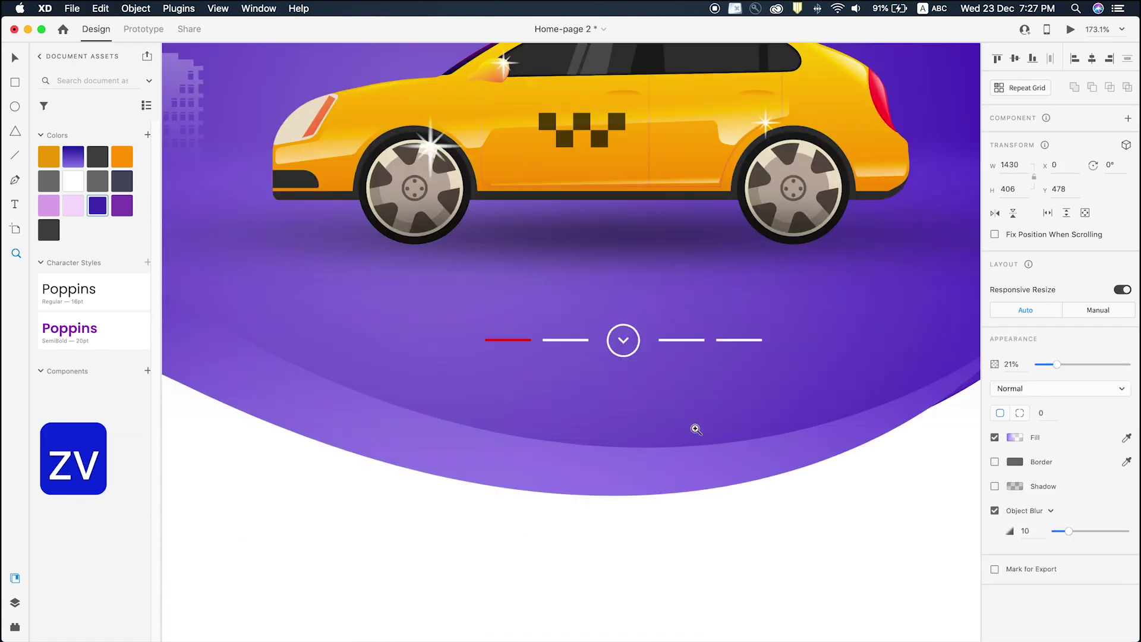
pyautogui.click(512, 342)
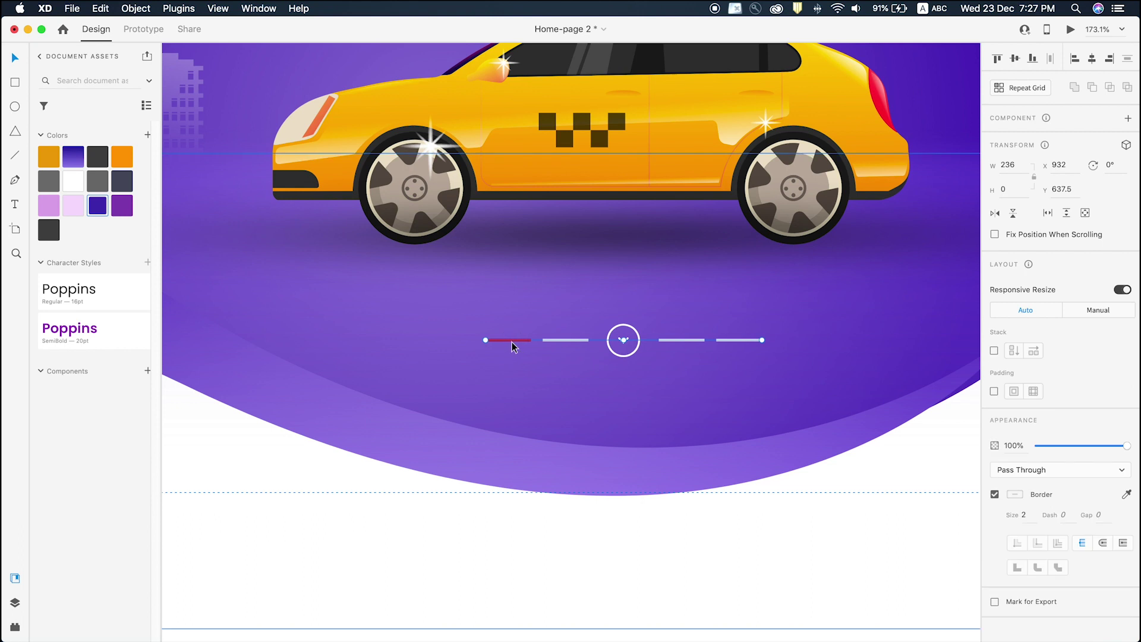
pyautogui.click(512, 341)
pyautogui.doubleClick(512, 342)
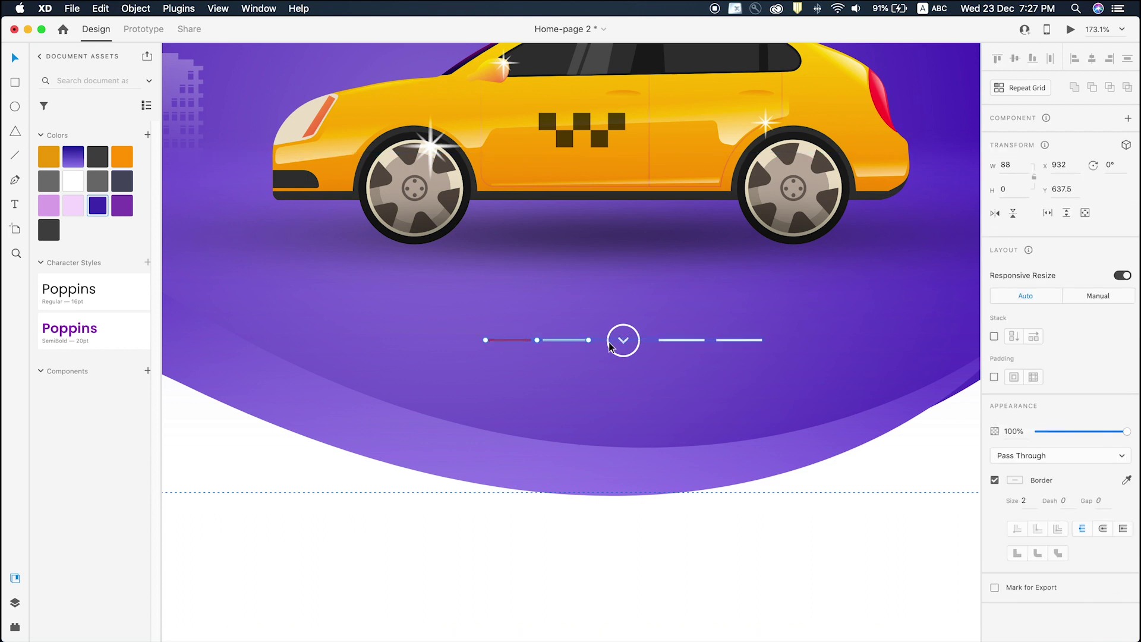
pyautogui.click(619, 495)
pyautogui.scroll(-5, 689, 368)
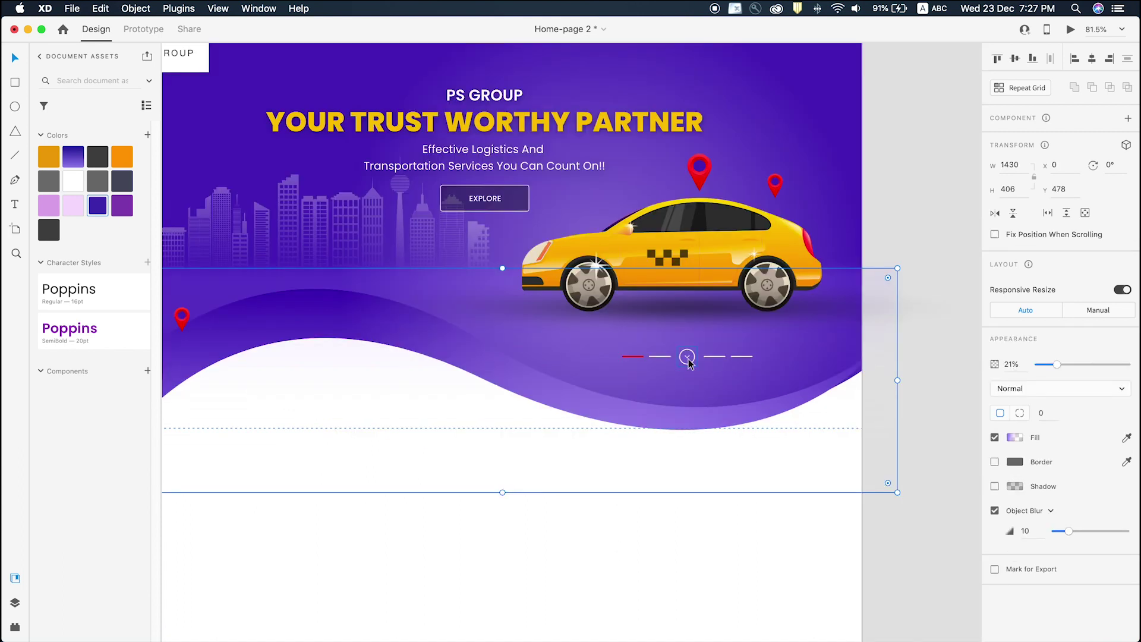
pyautogui.scroll(-5, 547, 443)
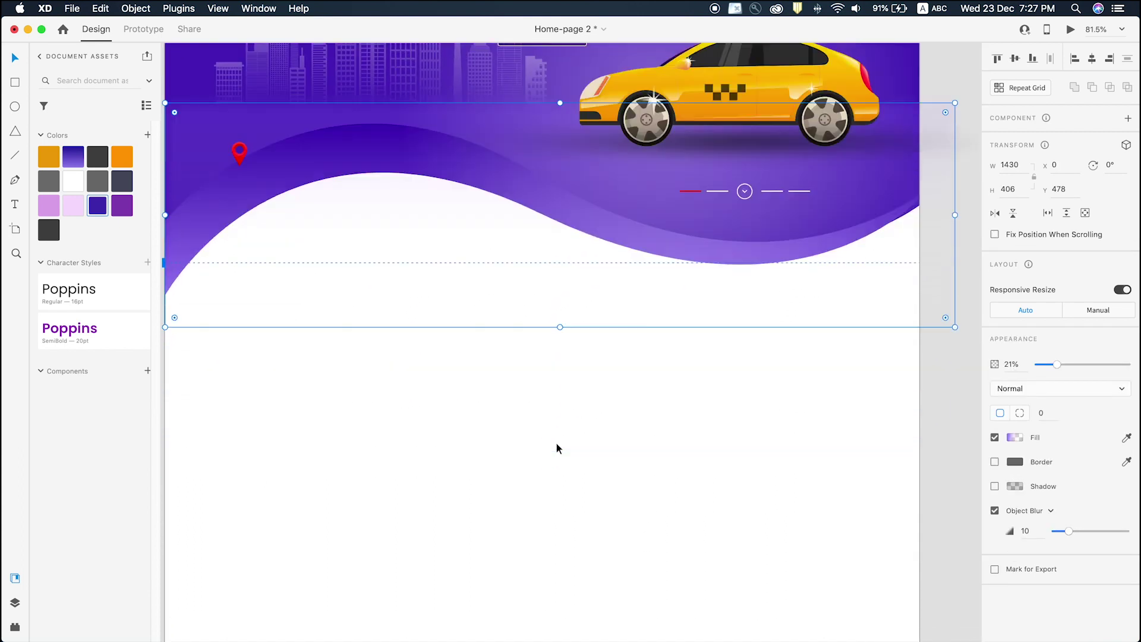
pyautogui.scroll(10, 555, 443)
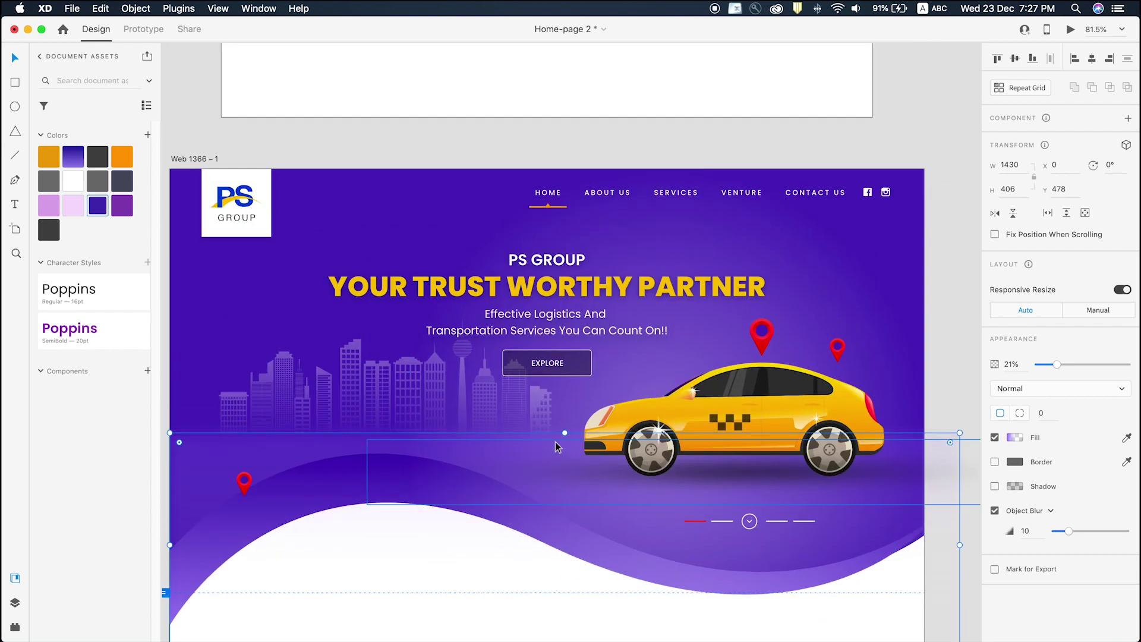
pyautogui.scroll(-3, 555, 443)
pyautogui.click(805, 283)
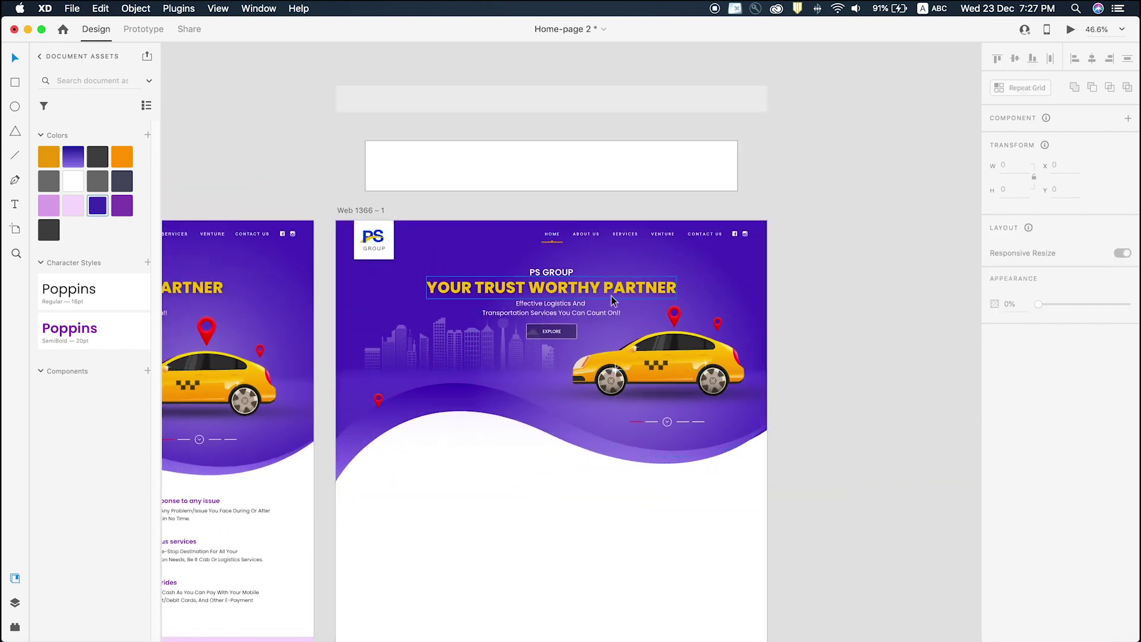
# Copy the "Why Pick PS Group?" heading and its six numbered points from the content text block beside Web 1366 – 4.
pyautogui.hscroll(-10, 612, 300)
pyautogui.scroll(-5, 612, 300)
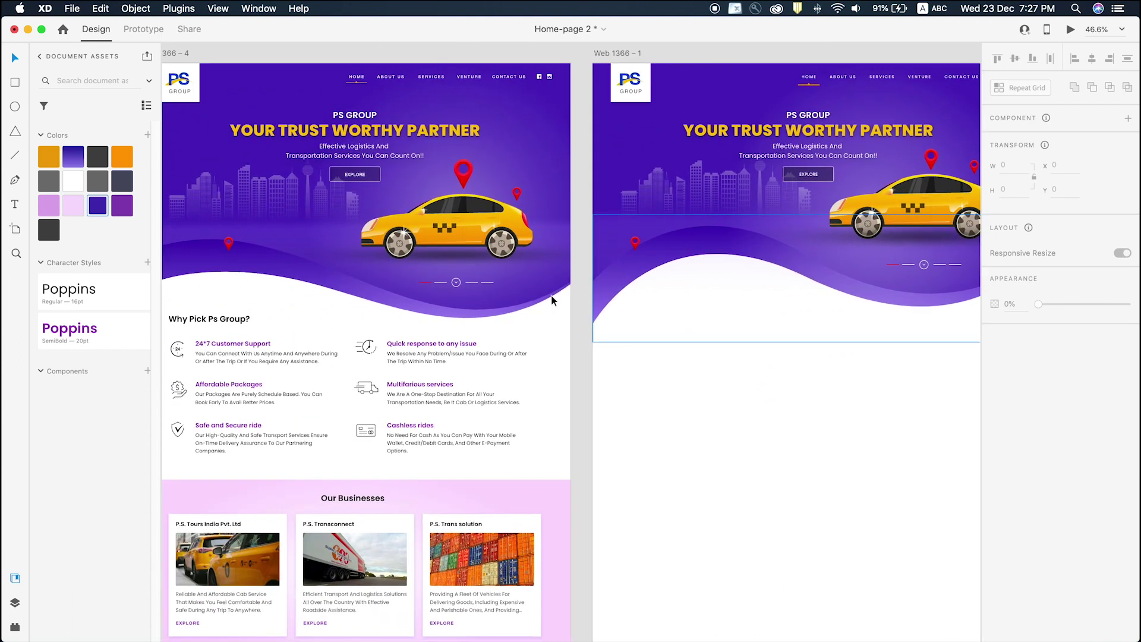
pyautogui.press('space')
pyautogui.moveTo(782, 452); pyautogui.dragTo(693, 293)
pyautogui.press('super+minus')
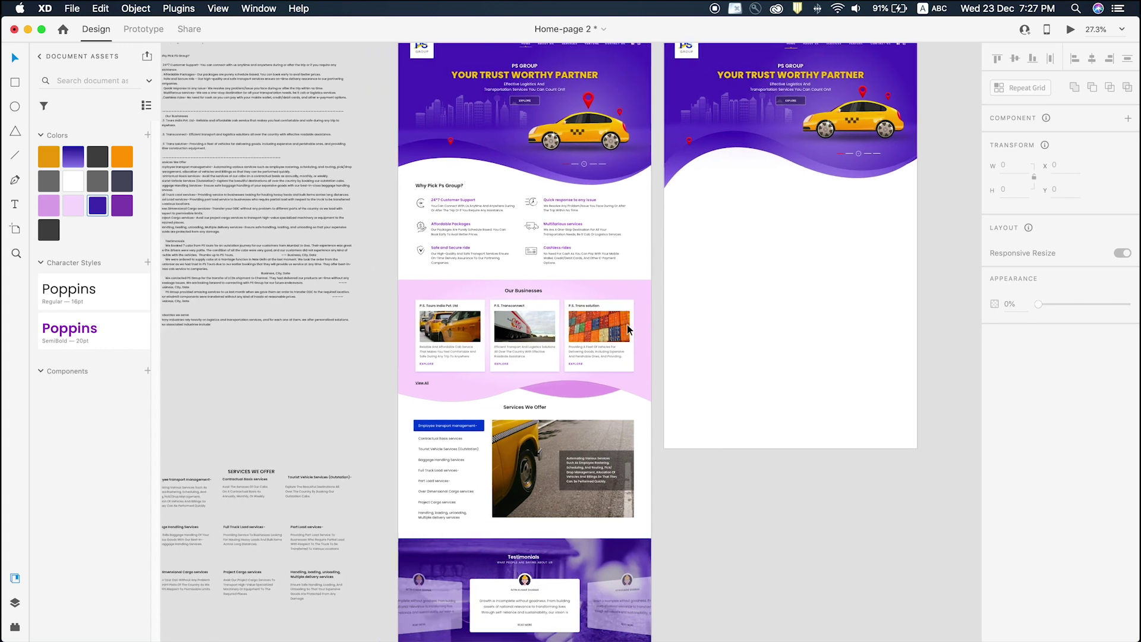
pyautogui.scroll(5, 334, 136)
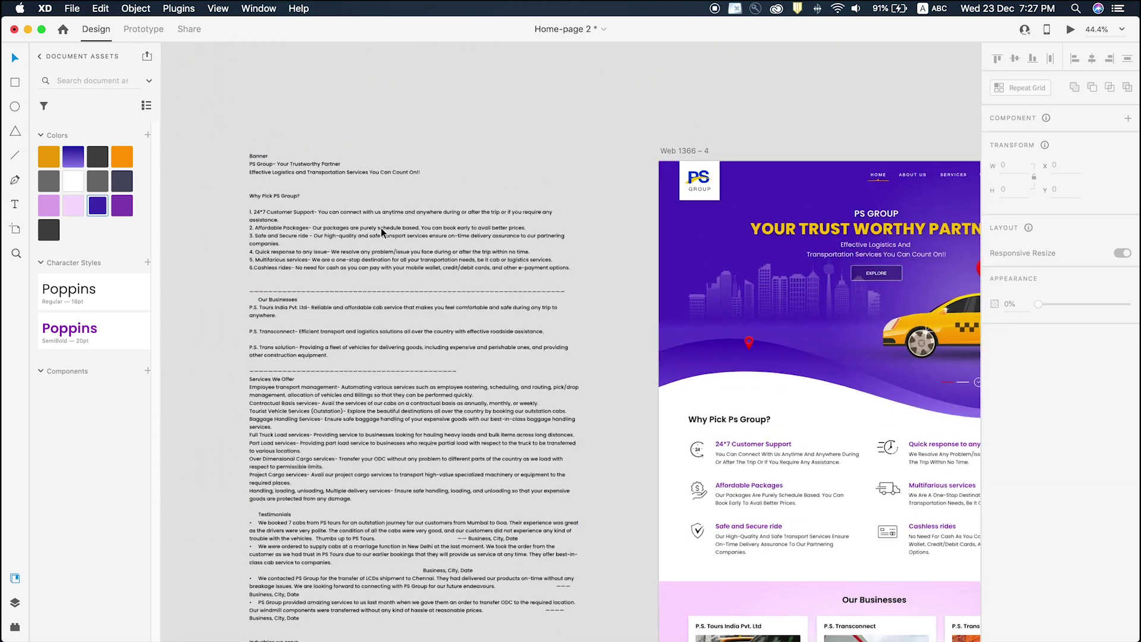
pyautogui.scroll(5, 382, 230)
pyautogui.scroll(-6, 277, 240)
pyautogui.doubleClick(241, 217)
pyautogui.press('super+a')
pyautogui.moveTo(218, 205); pyautogui.dragTo(485, 266)
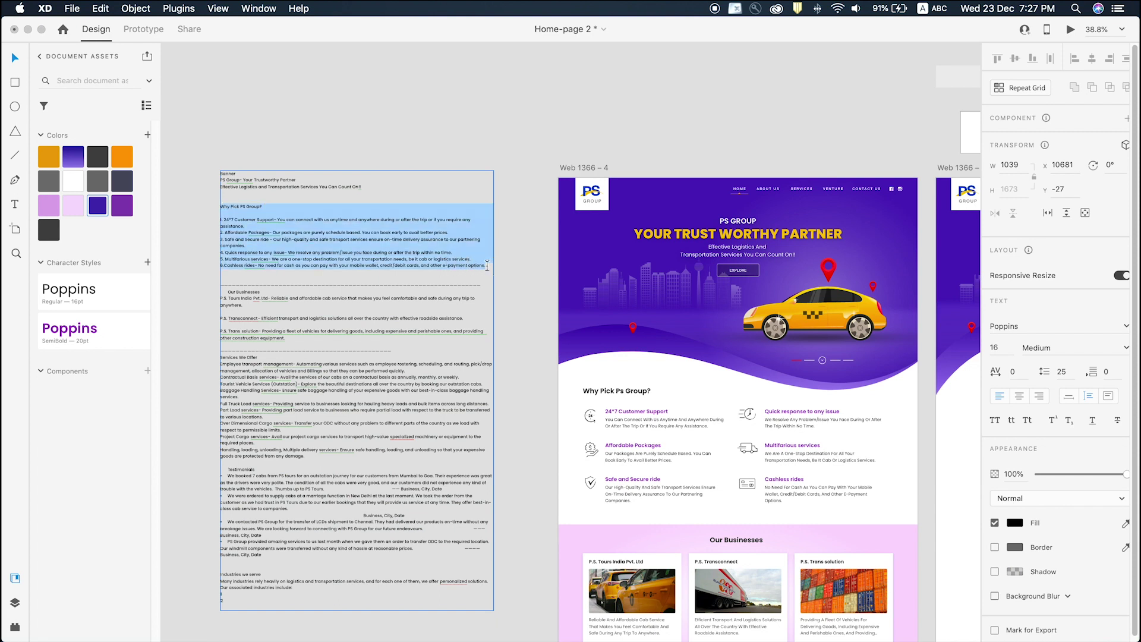
pyautogui.press('super+c')
pyautogui.press('super+c')
pyautogui.press('Escape')
pyautogui.press('Escape')
# Duplicate the white 1180 x 160 rectangle onto Web 1366 – 1 at X 93, Y 955 and fill the copy with #A0A0A0.
pyautogui.scroll(-3, 665, 469)
pyautogui.press('space')
pyautogui.moveTo(759, 454); pyautogui.dragTo(329, 379)
pyautogui.click(393, 145)
pyautogui.press('z')
pyautogui.press('z')
pyautogui.moveTo(193, 145); pyautogui.dragTo(416, 436)
pyautogui.click(653, 296)
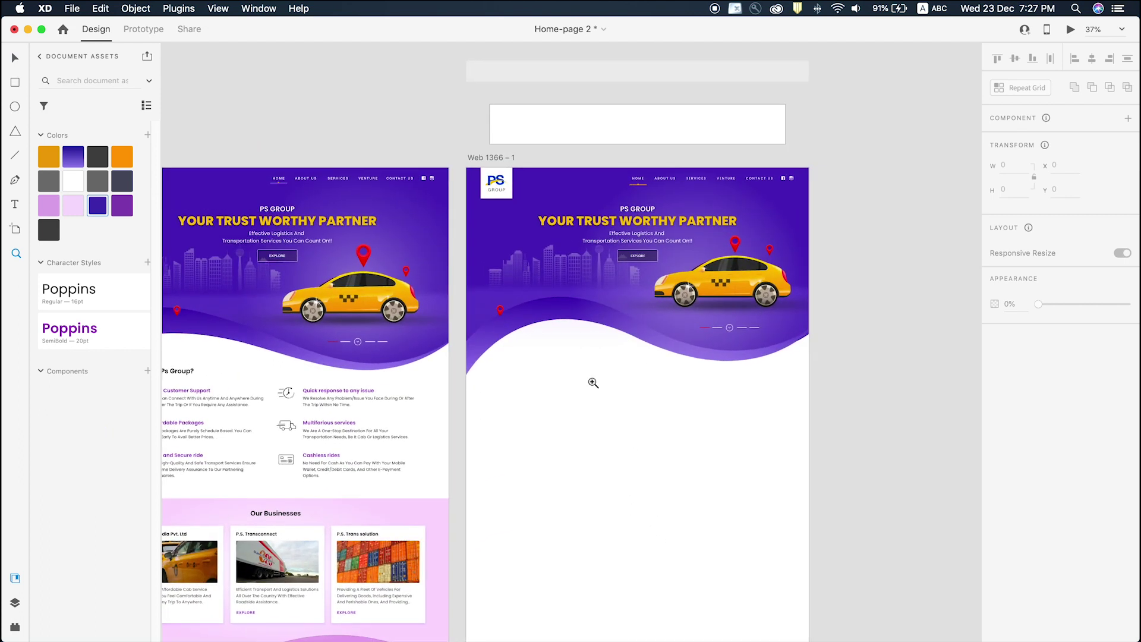
pyautogui.press('v')
pyautogui.click(606, 136)
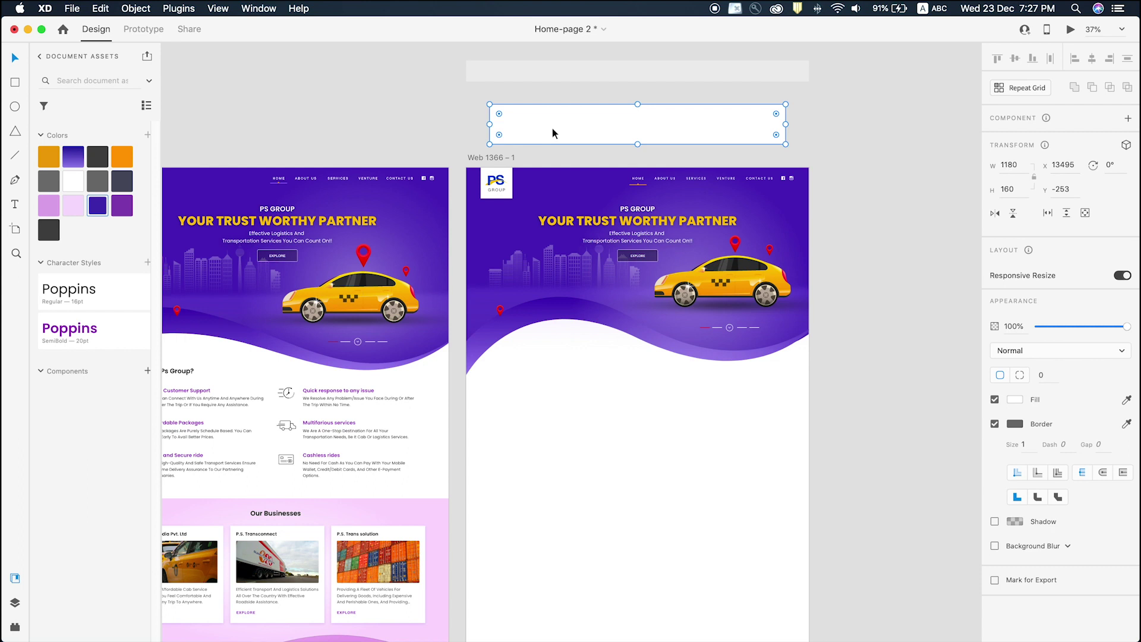
pyautogui.moveTo(553, 126); pyautogui.dragTo(559, 427)
pyautogui.click(1018, 438)
pyautogui.moveTo(922, 427); pyautogui.dragTo(837, 416)
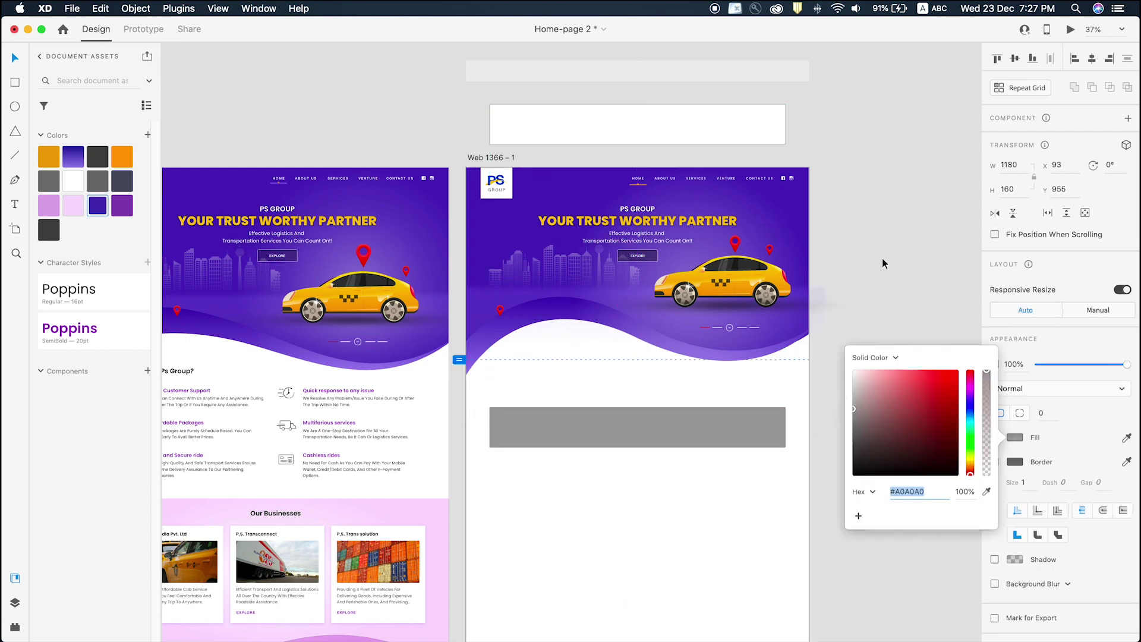
# Remove the border from the grey rectangle on Web 1366 – 1 and move it down to Y 1419.
pyautogui.click(850, 307)
pyautogui.click(751, 424)
pyautogui.click(994, 462)
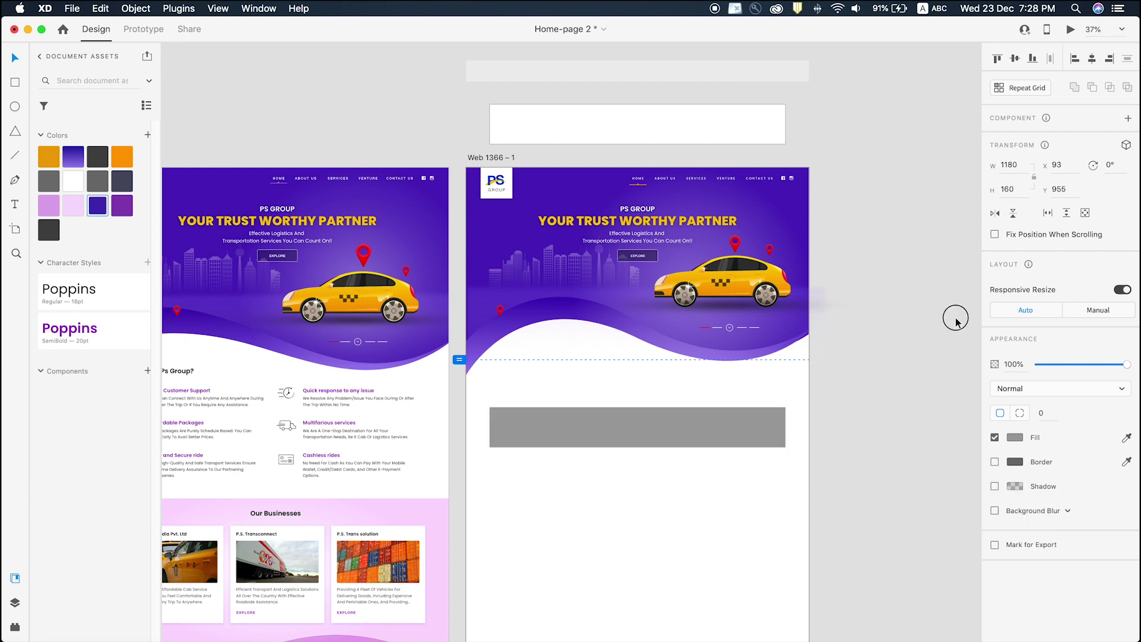
pyautogui.moveTo(741, 420); pyautogui.dragTo(740, 533)
pyautogui.moveTo(648, 490); pyautogui.dragTo(707, 333)
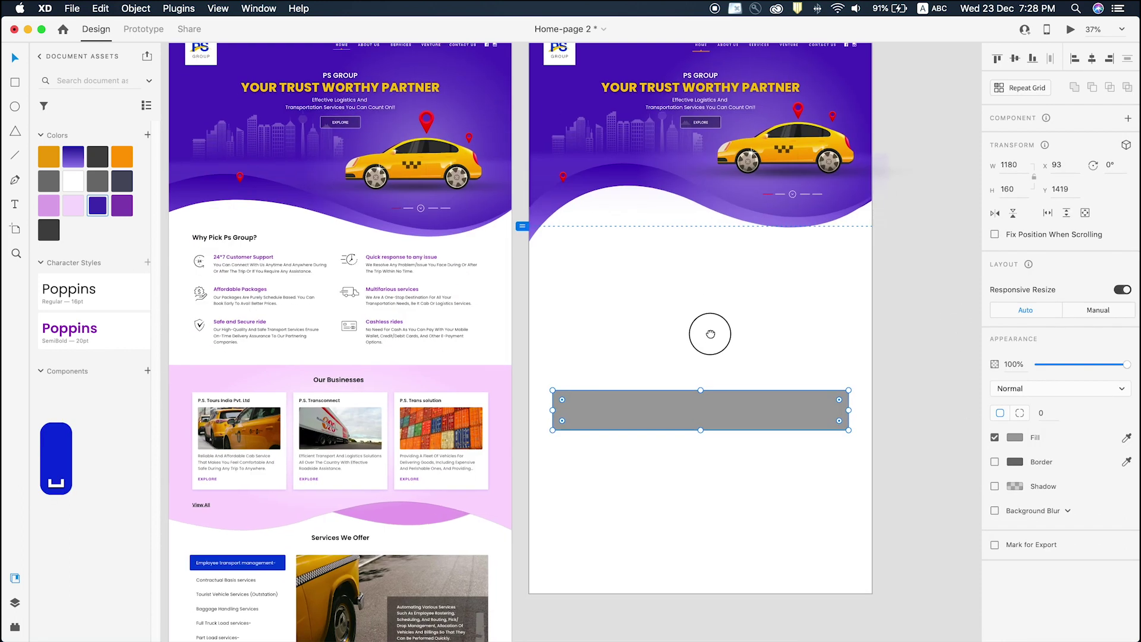
# Paste the copied section text on Web 1366 – 1 at X 248, Y 979 and fill it with #000000.
pyautogui.press('t')
pyautogui.click(591, 280)
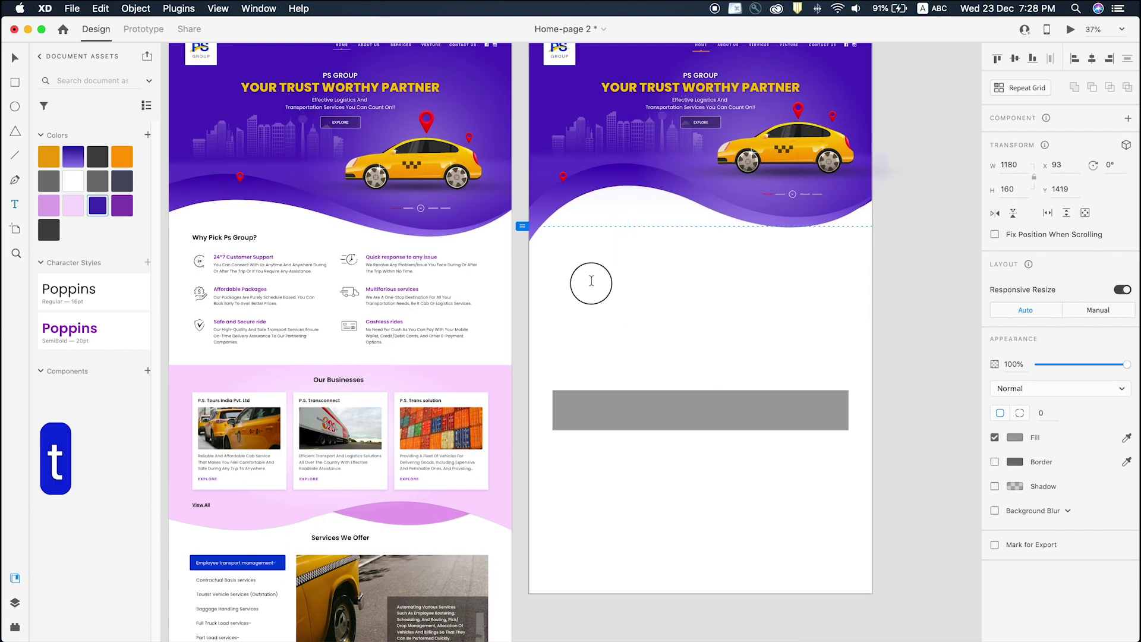
pyautogui.press('super+v')
pyautogui.press('Escape')
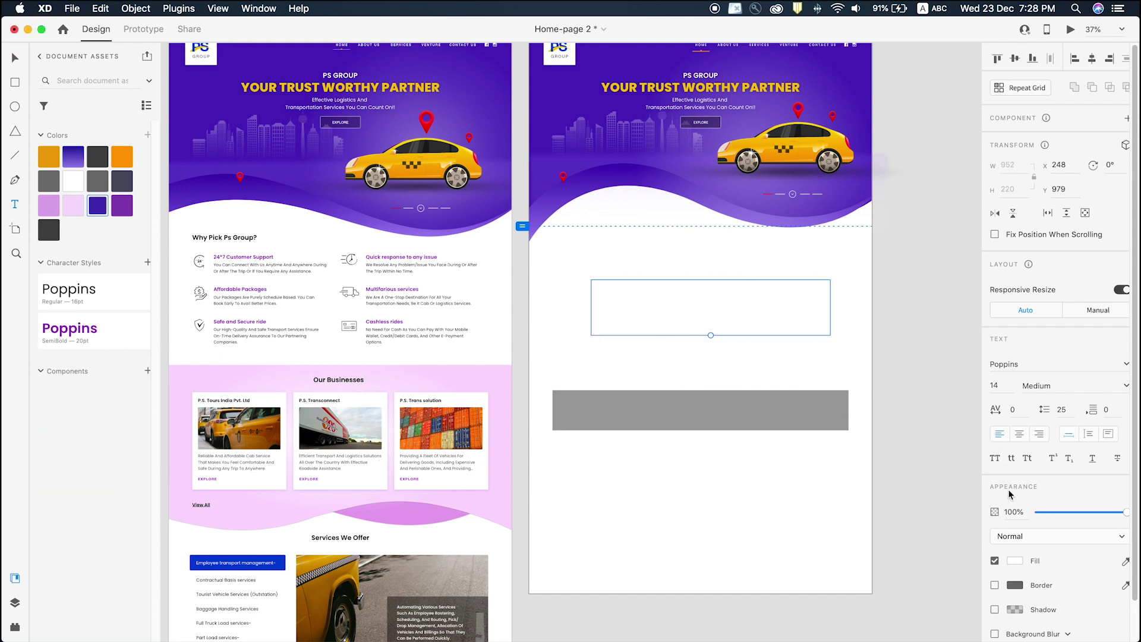
pyautogui.click(1014, 562)
pyautogui.moveTo(909, 535); pyautogui.dragTo(835, 583)
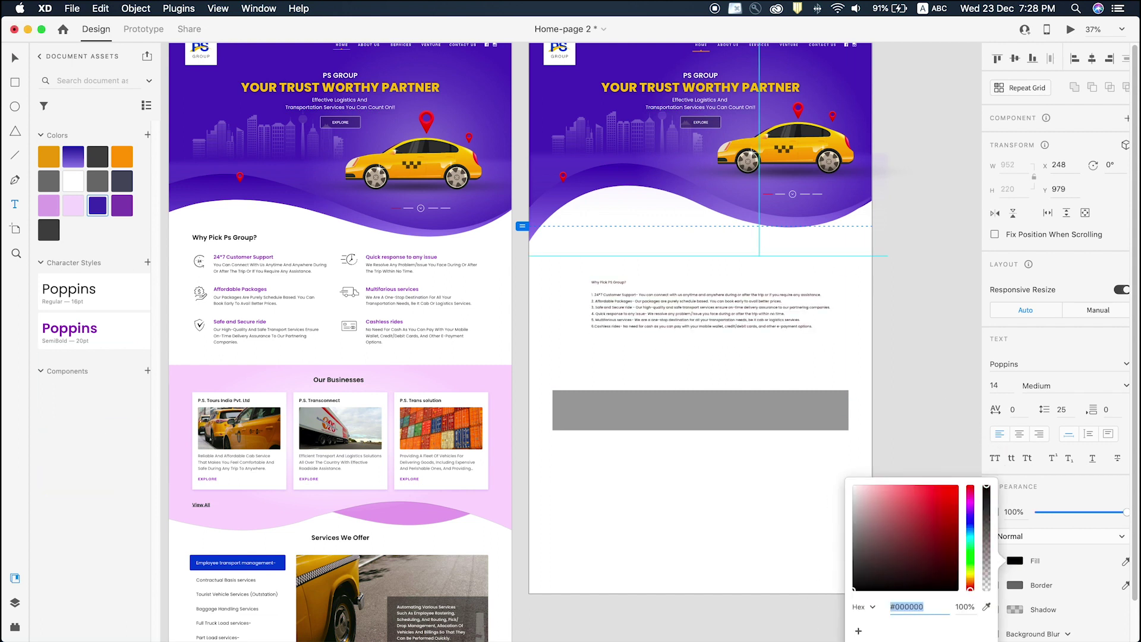
pyautogui.press('Escape')
# Move the pasted text block further down and cut the "Why Pick PS Group?" heading out of it.
pyautogui.press('v')
pyautogui.moveTo(672, 311); pyautogui.dragTo(672, 354)
pyautogui.click(652, 272)
pyautogui.click(606, 324)
pyautogui.doubleClick(604, 315)
pyautogui.click(624, 314)
pyautogui.moveTo(624, 315); pyautogui.dragTo(573, 315)
pyautogui.press('super+x')
pyautogui.press('Escape')
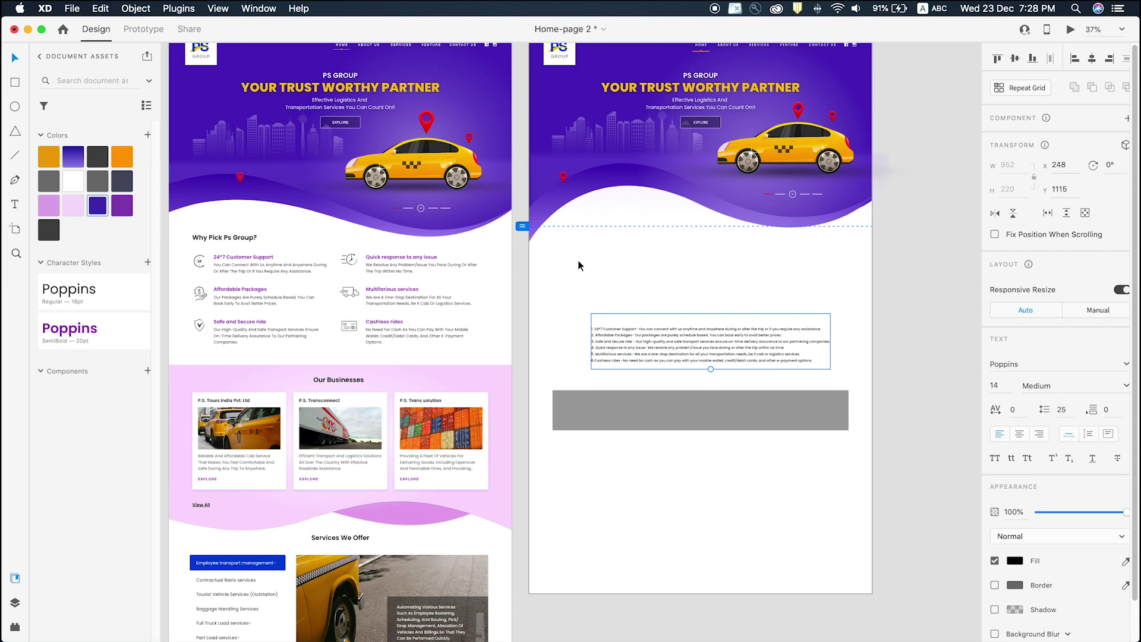
# Paste the "Why Pick PS Group?" heading as a separate text at X 149, Y 835 below the banner.
pyautogui.press('t')
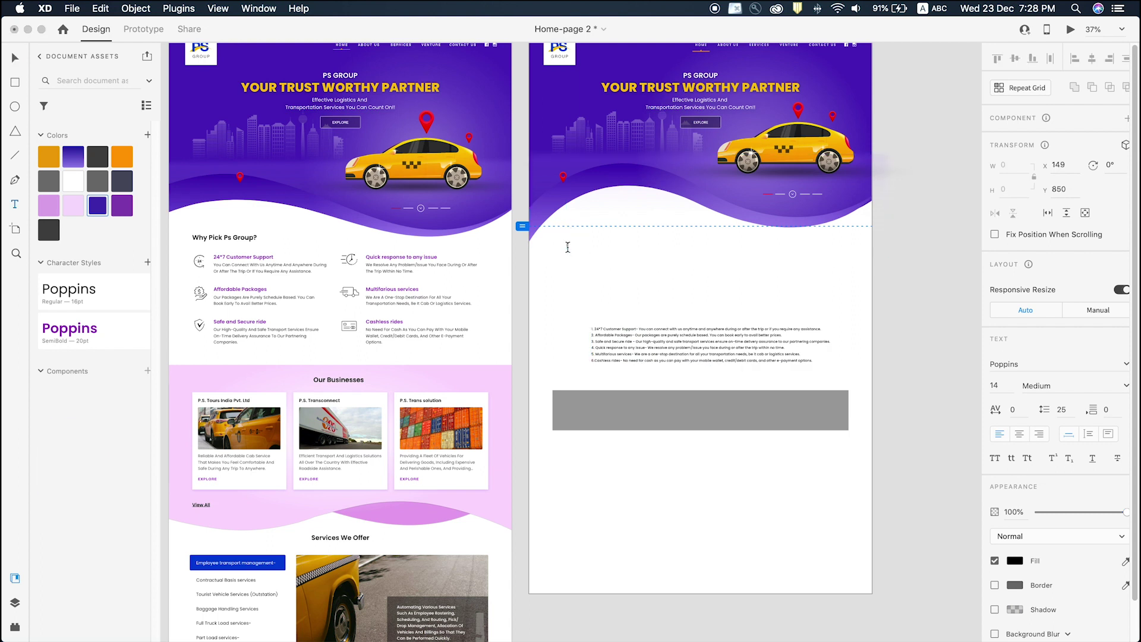
pyautogui.press('super+v')
pyautogui.press('Escape')
# Copy the appearance of the "Why Pick Ps Group?" heading on Web 1366 – 4 onto the new heading, giving Poppins SemiBold 26.
pyautogui.press('z')
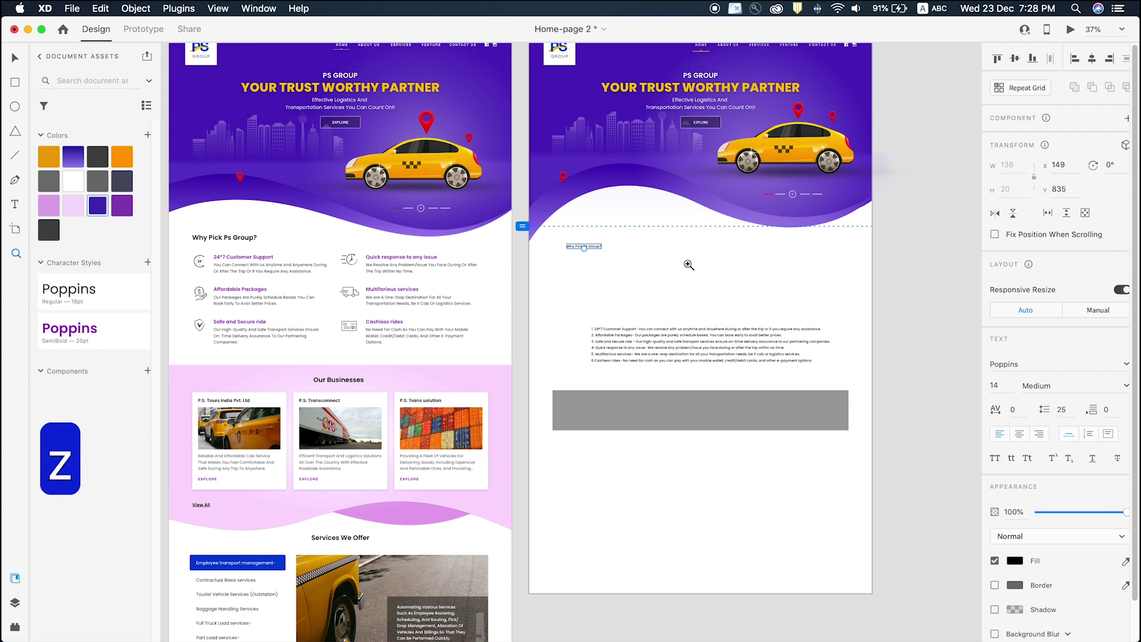
pyautogui.click(686, 254)
pyautogui.press('v')
pyautogui.hscroll(-5, 362, 286)
pyautogui.click(342, 235)
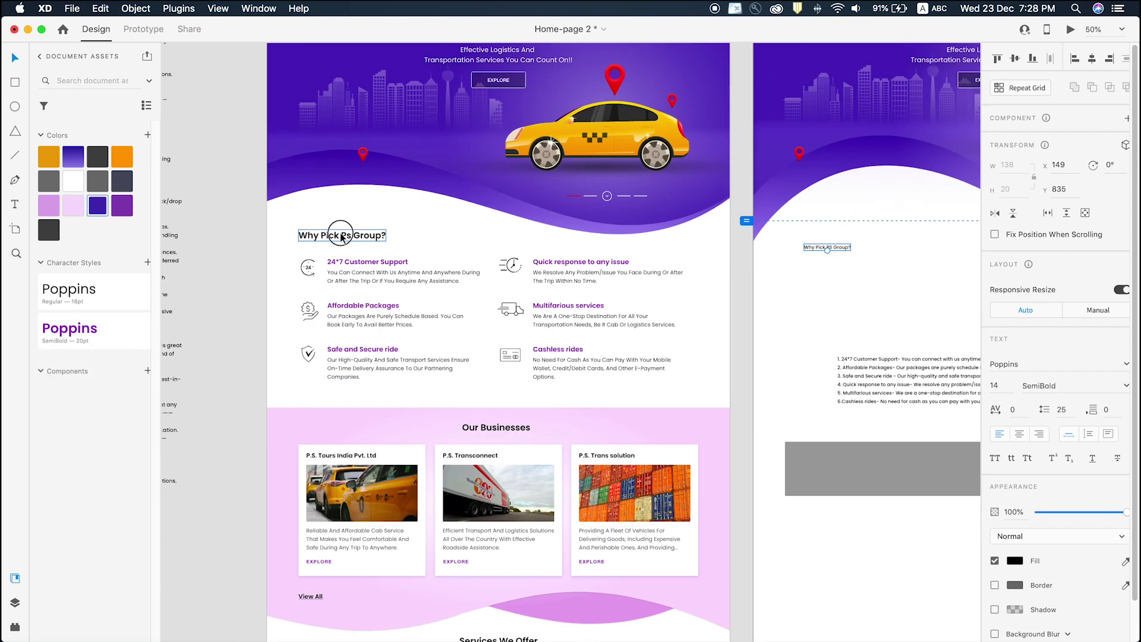
pyautogui.hscroll(6, 394, 247)
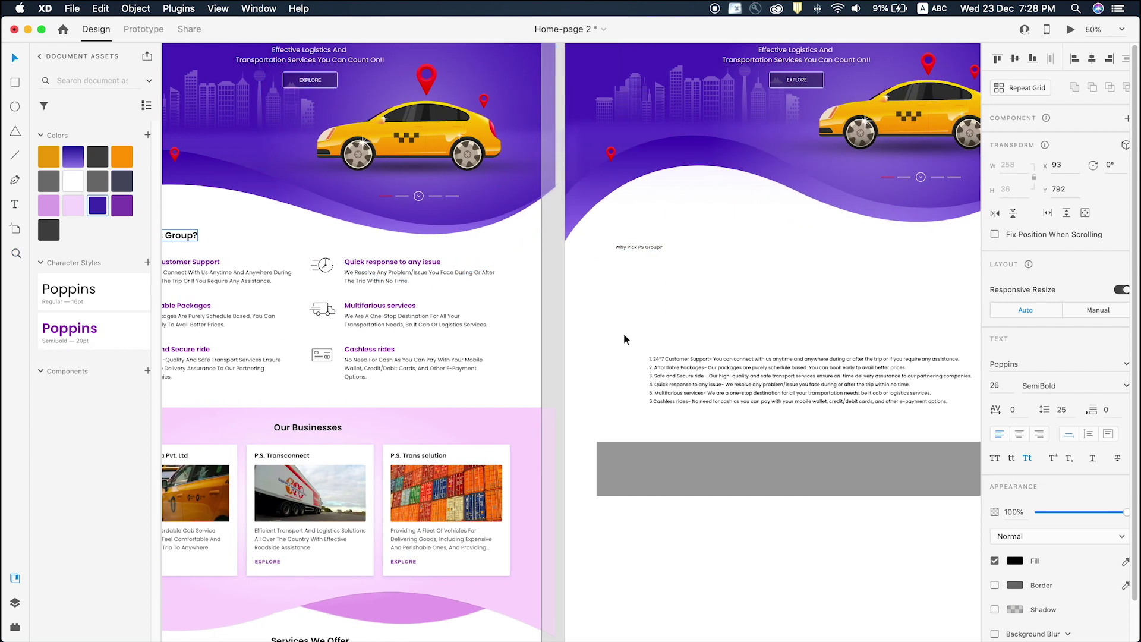
pyautogui.hscroll(-2, 336, 273)
pyautogui.keyDown('super'); pyautogui.click(688, 248); pyautogui.keyUp('super')
pyautogui.press('alt+super+v')
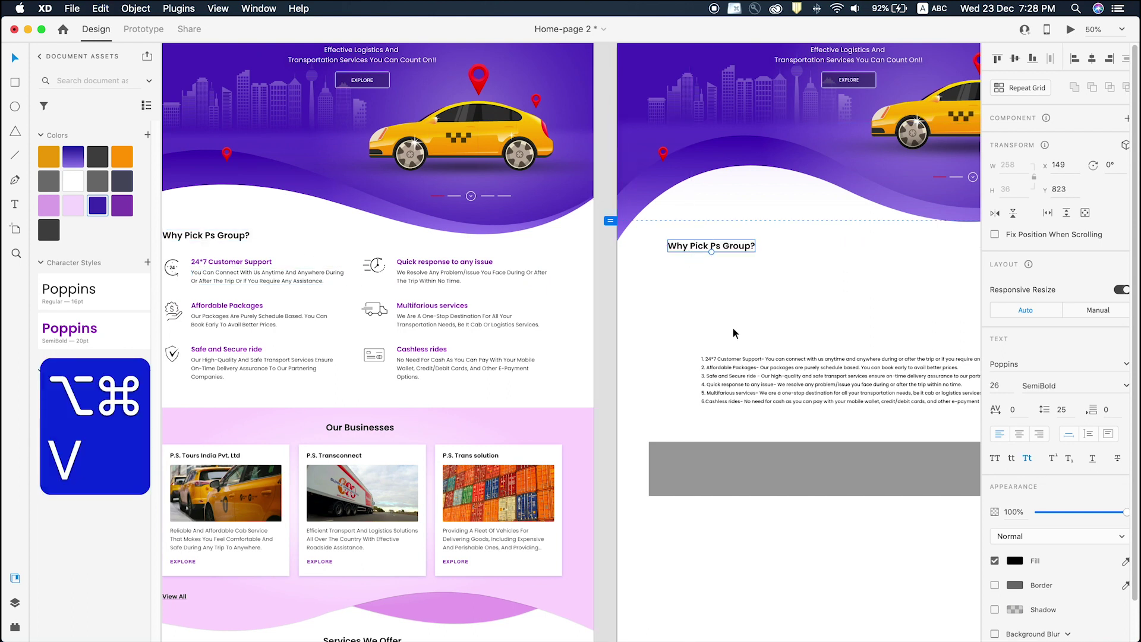
# Move the "Why Pick Ps Group?" heading up to Y 791, keeping it at X 149.
pyautogui.click(750, 272)
pyautogui.click(711, 244)
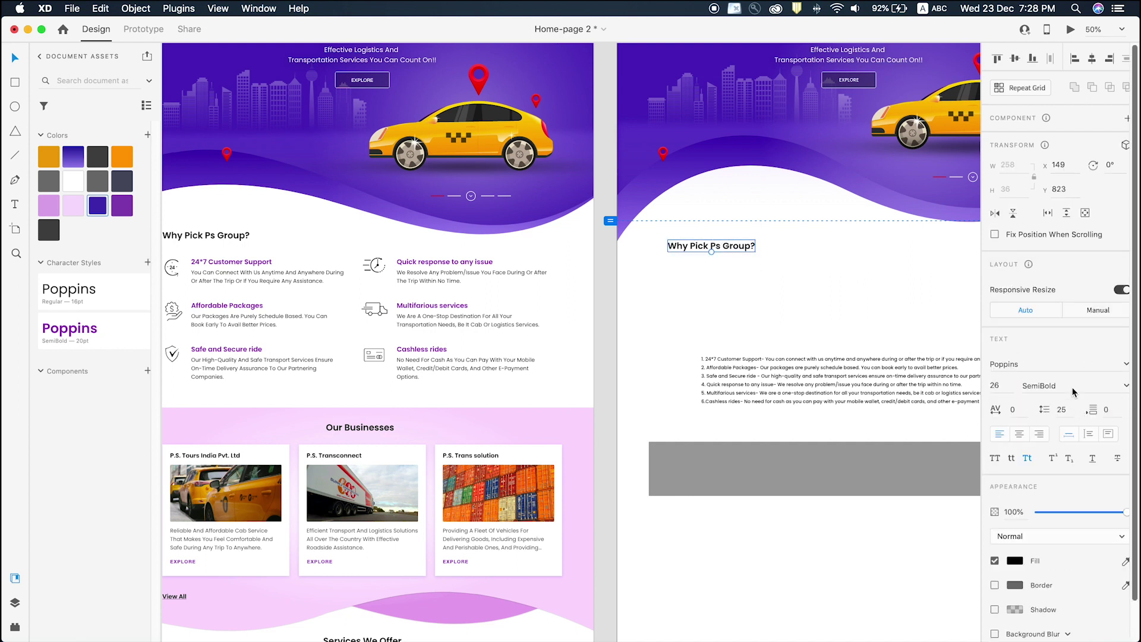
pyautogui.moveTo(700, 250); pyautogui.dragTo(700, 240)
pyautogui.hscroll(5, 560, 280)
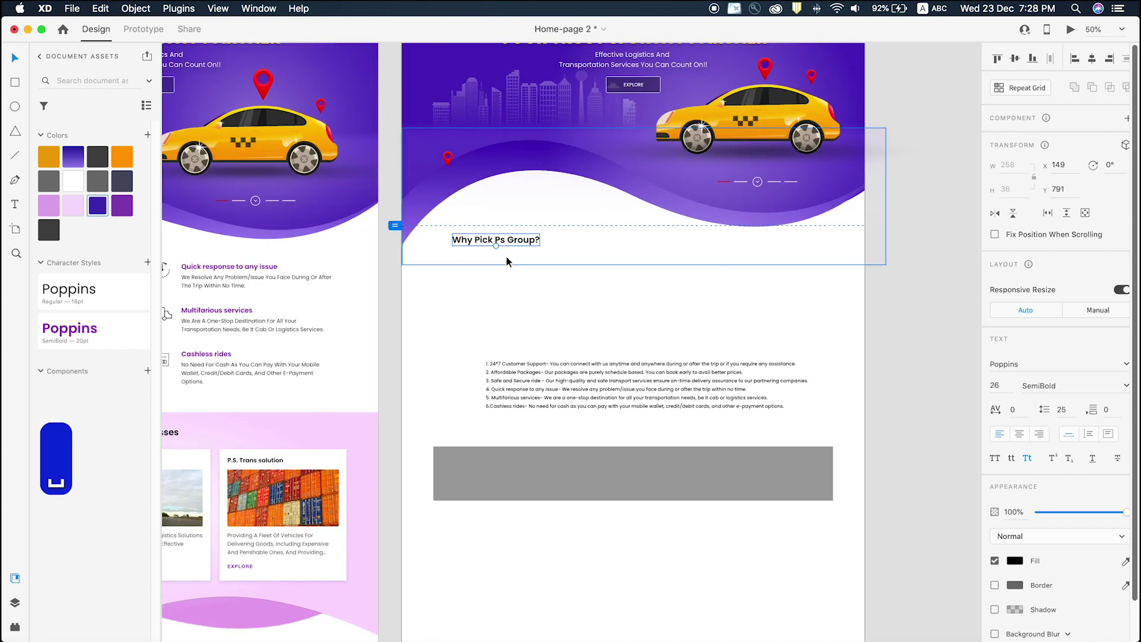
# Examine the banner's wave shapes and the heading and text placement on Web 1366 – 1 against the Web 1366 – 4 reference.
pyautogui.scroll(3, 515, 250)
pyautogui.click(518, 364)
pyautogui.click(607, 413)
pyautogui.scroll(-3, 602, 416)
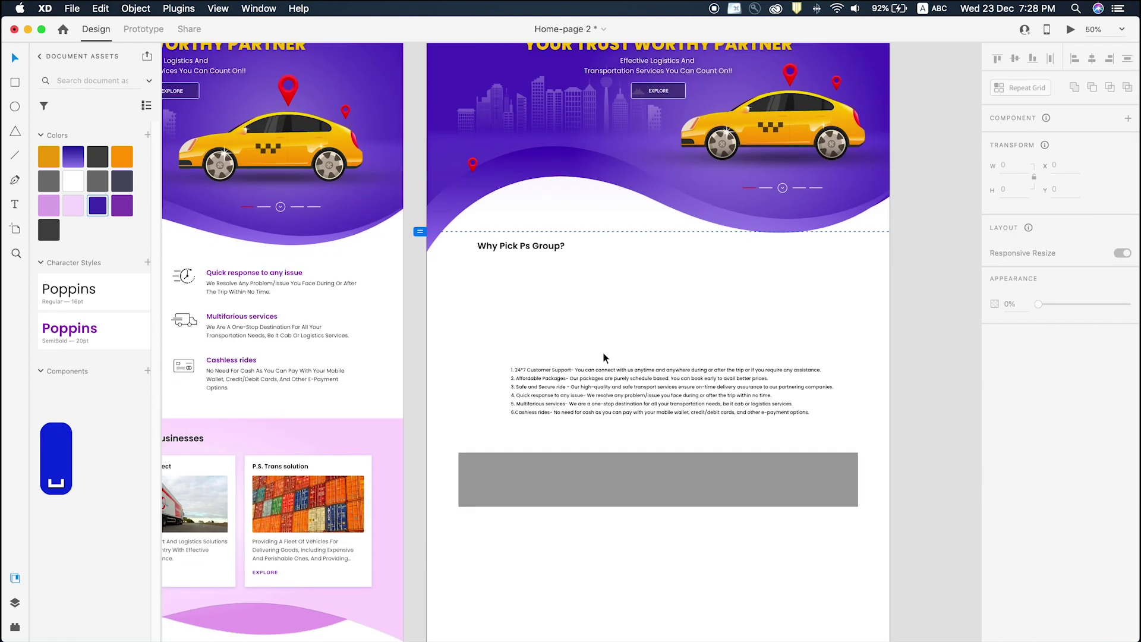
pyautogui.moveTo(515, 306)
pyautogui.mouseDown()
pyautogui.moveTo(1036, 267)
pyautogui.moveTo(510, 292)
pyautogui.mouseUp()
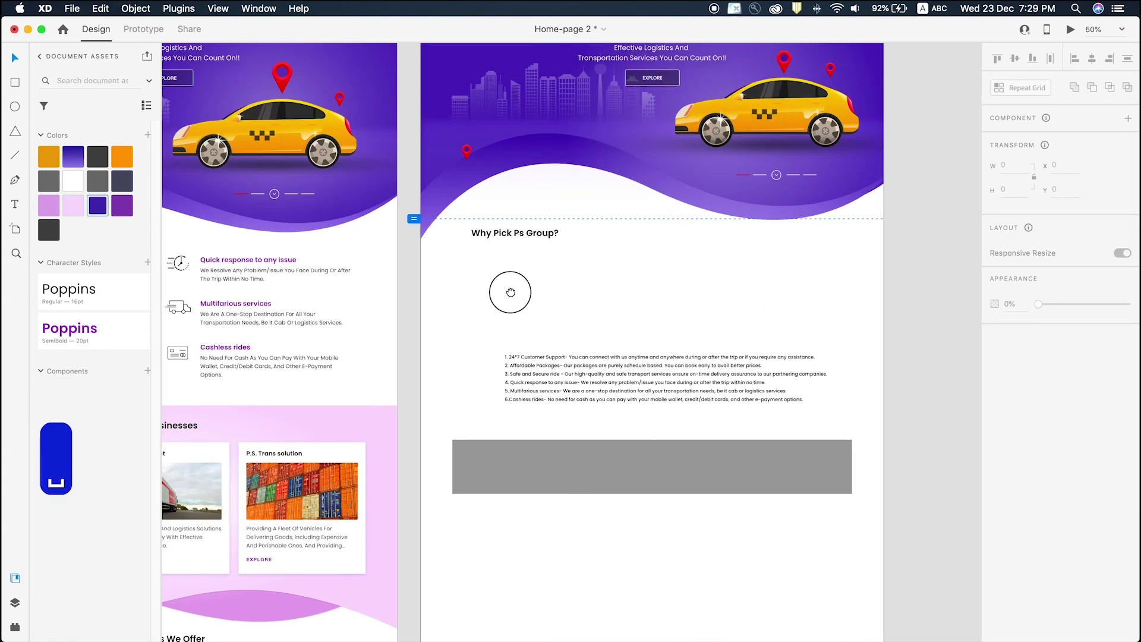
pyautogui.click(559, 156)
pyautogui.scroll(-5, 559, 156)
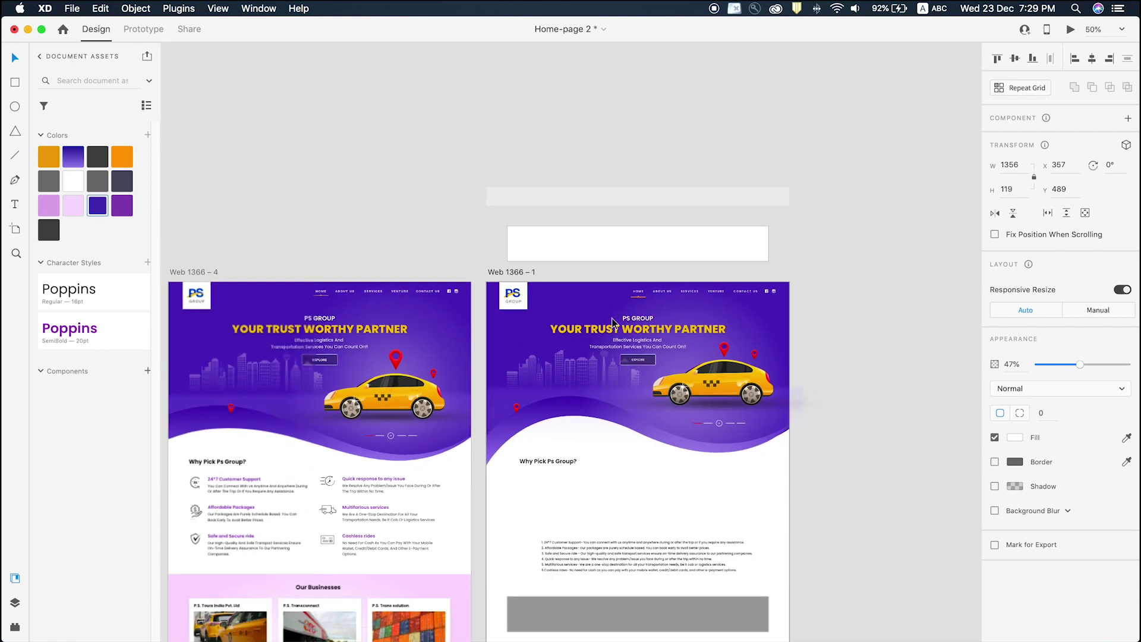
pyautogui.press('z')
pyautogui.moveTo(192, 213); pyautogui.dragTo(987, 584)
pyautogui.press('v')
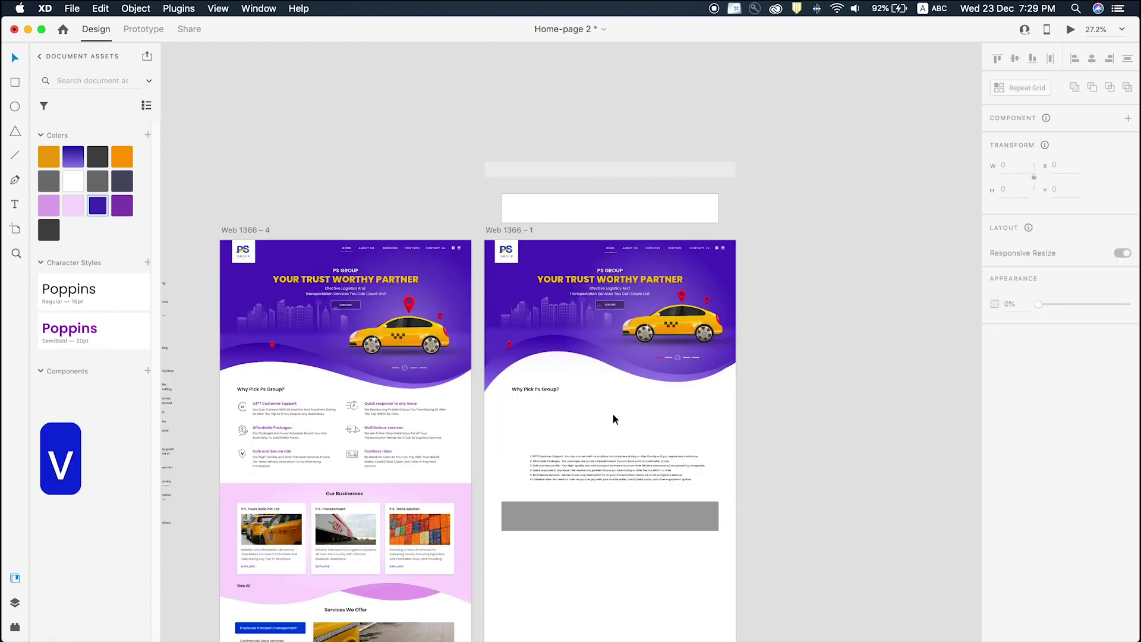
pyautogui.click(533, 353)
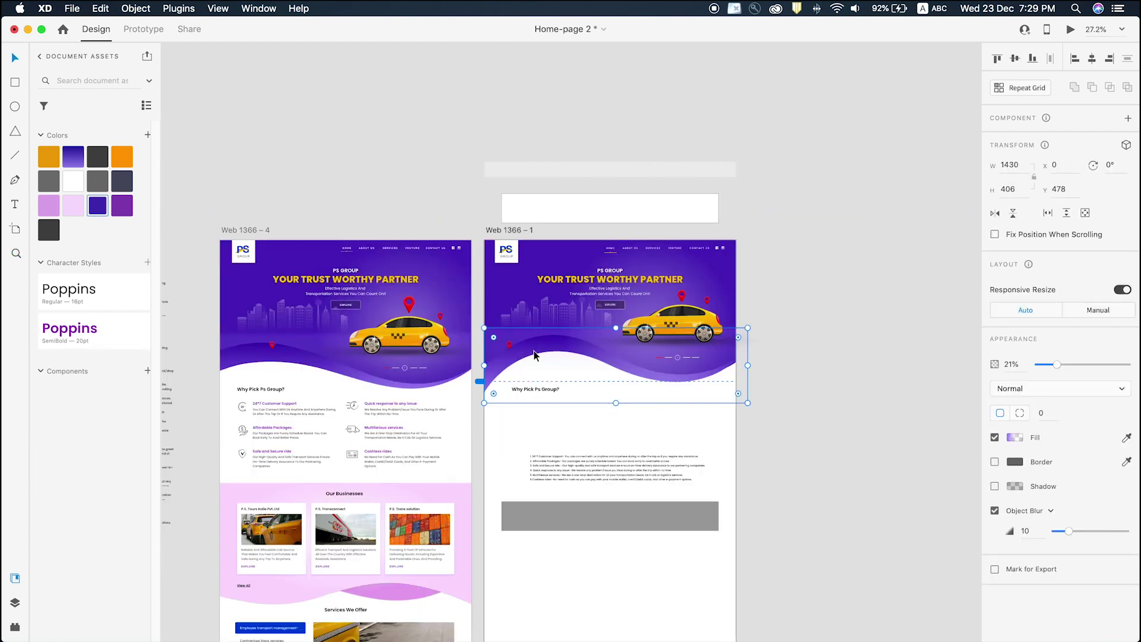
pyautogui.click(833, 283)
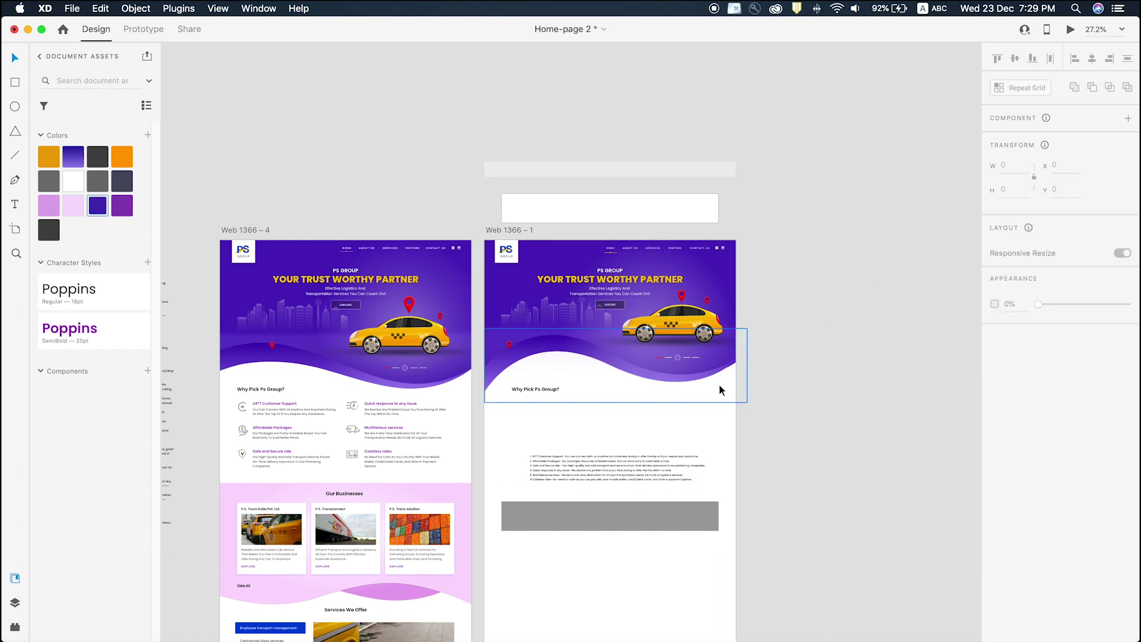
pyautogui.scroll(5, 546, 326)
pyautogui.click(535, 363)
pyautogui.scroll(-5, 579, 423)
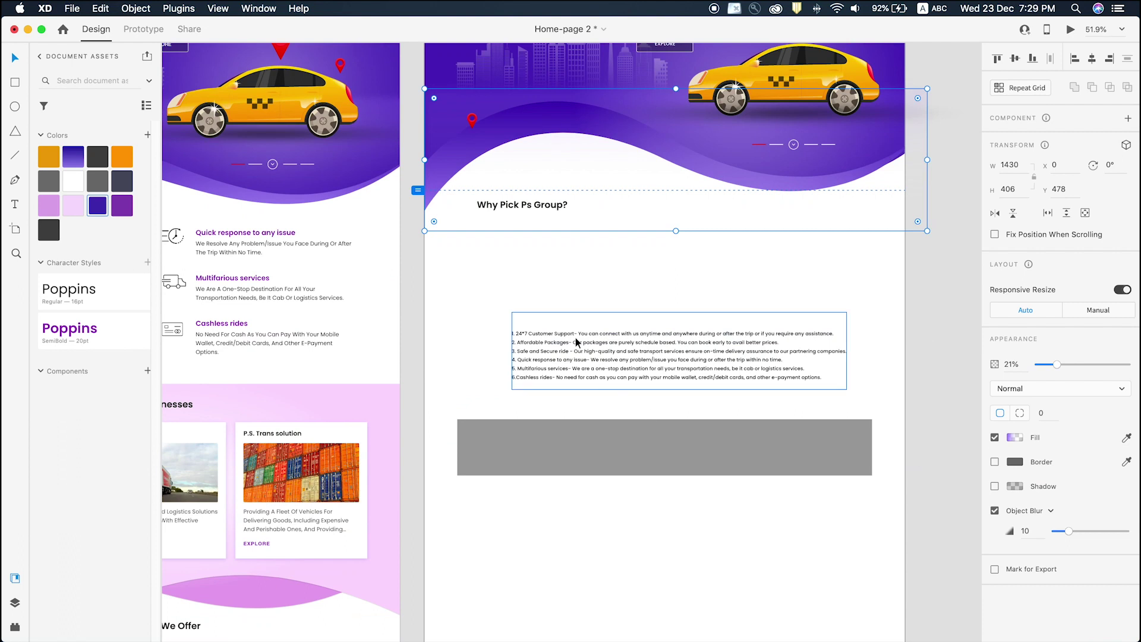
pyautogui.scroll(-3, 575, 337)
pyautogui.click(871, 304)
pyautogui.click(549, 327)
pyautogui.press('z')
pyautogui.press('z')
pyautogui.moveTo(215, 219); pyautogui.dragTo(824, 422)
pyautogui.press('v')
pyautogui.scroll(2, 374, 352)
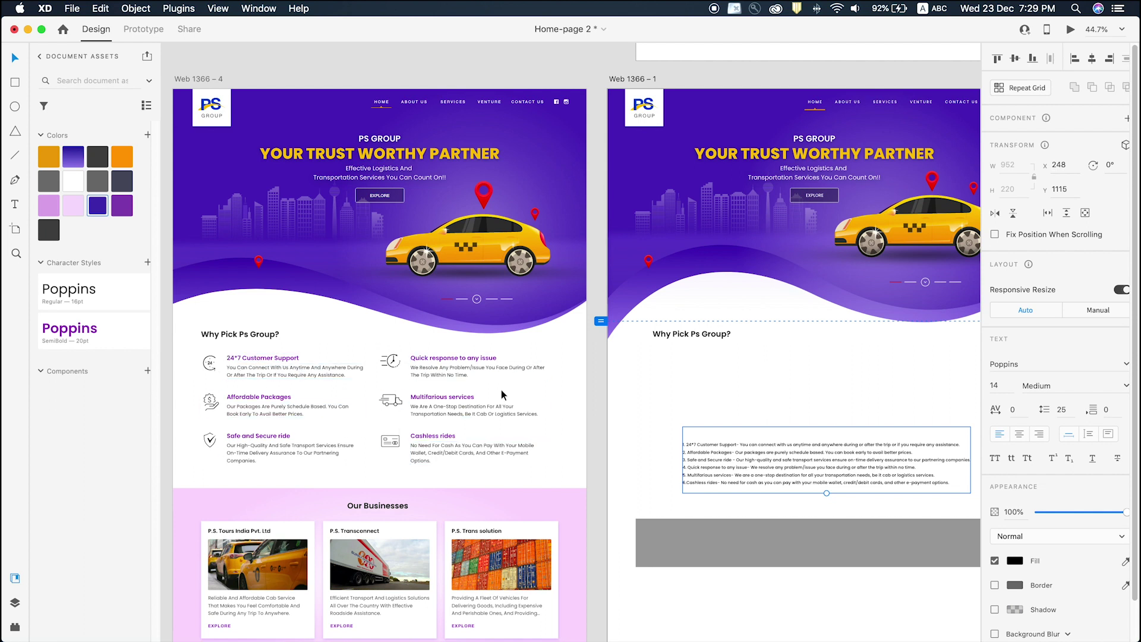
# Duplicate the grey rectangle to X 93, Y 916 under the heading and halve the copy's width with 1180/2.
pyautogui.hscroll(3, 788, 503)
pyautogui.scroll(-1, 788, 503)
pyautogui.moveTo(622, 522); pyautogui.dragTo(619, 373)
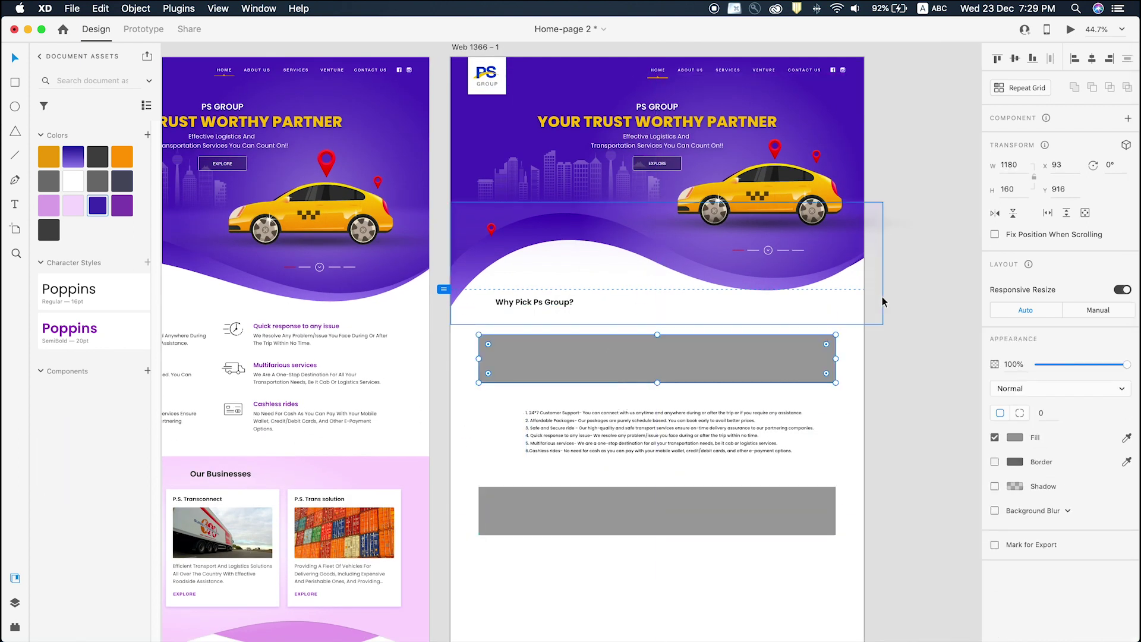
pyautogui.click(1021, 167)
pyautogui.press('Right')
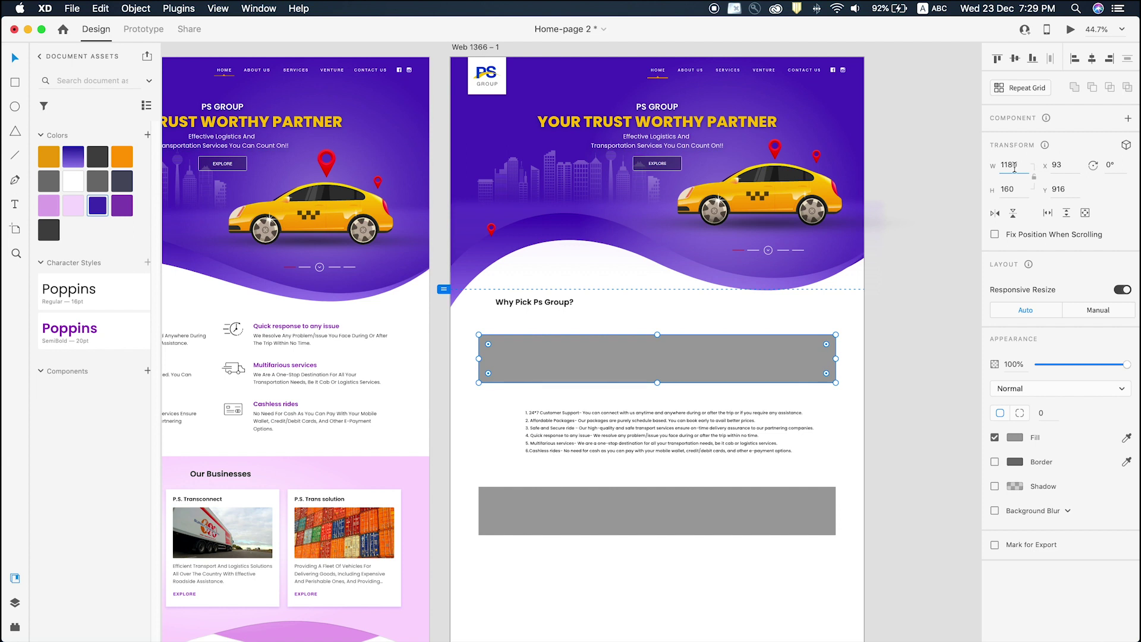
pyautogui.write('/2')
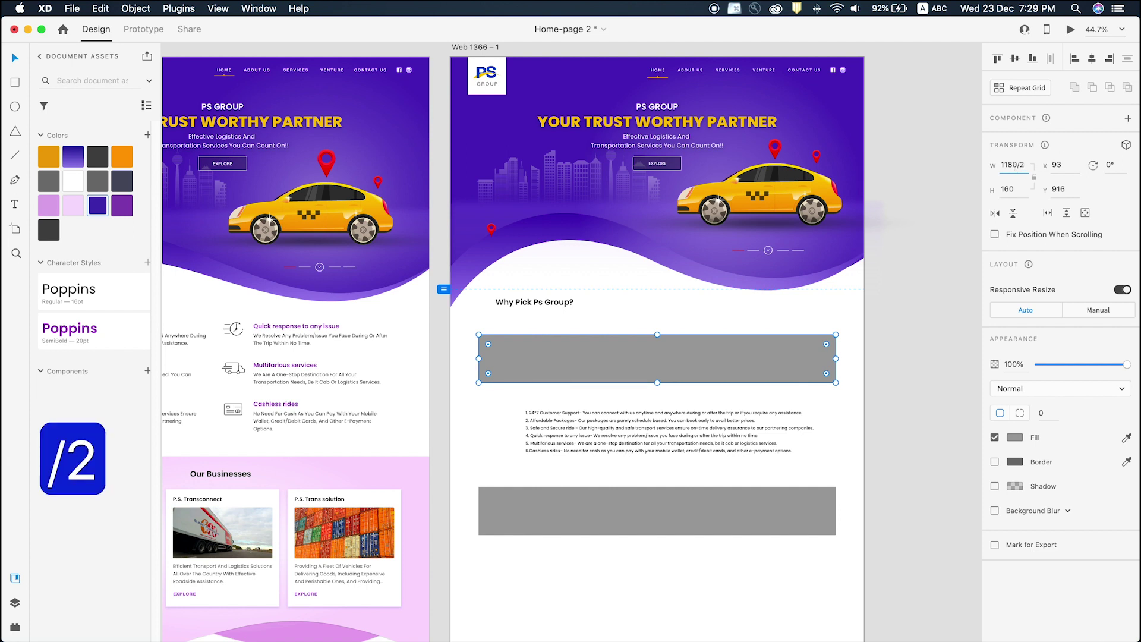
pyautogui.press('Return')
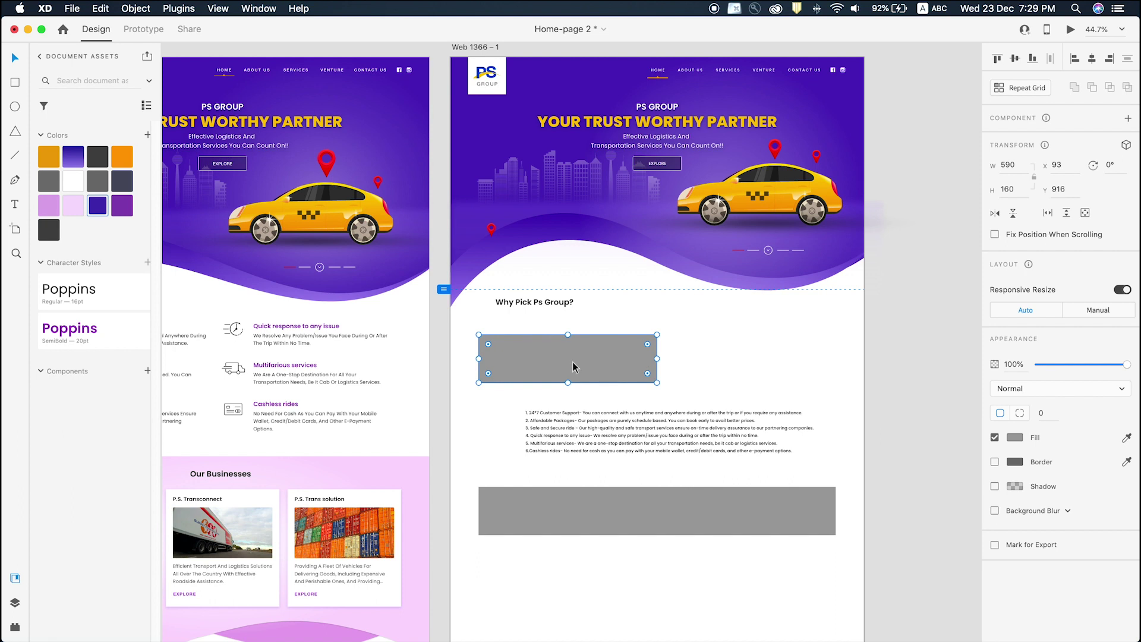
# Duplicate the 590-wide rectangle and right-align the copy with the full-width grey rectangle at X 683, Y 916.
pyautogui.moveTo(572, 361); pyautogui.dragTo(683, 365)
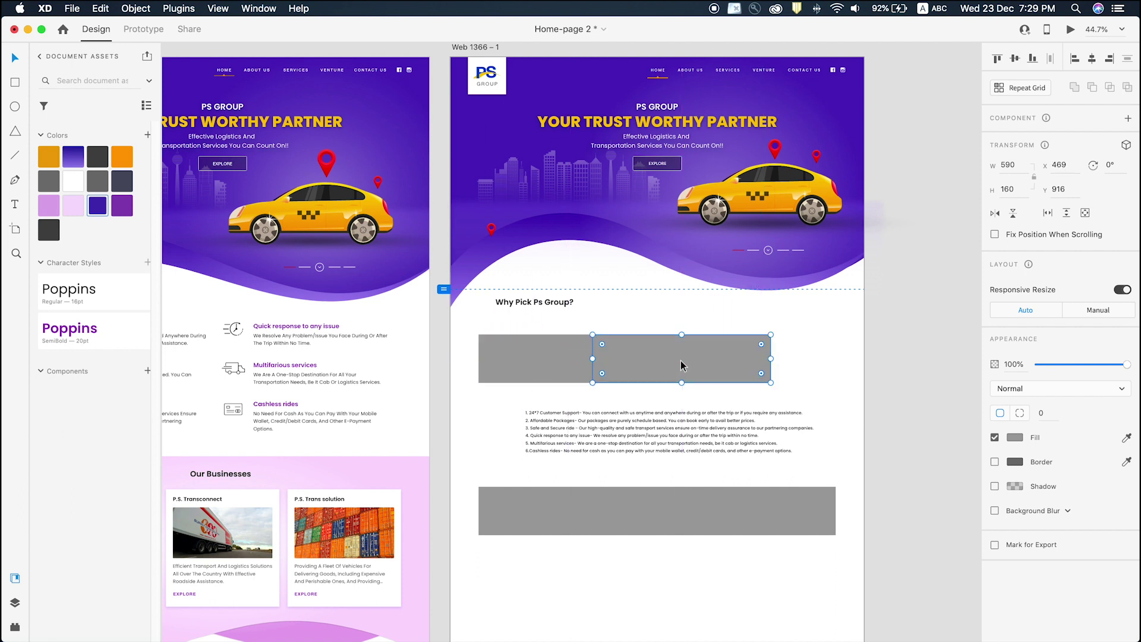
pyautogui.keyDown('shift'); pyautogui.click(690, 507); pyautogui.keyUp('shift')
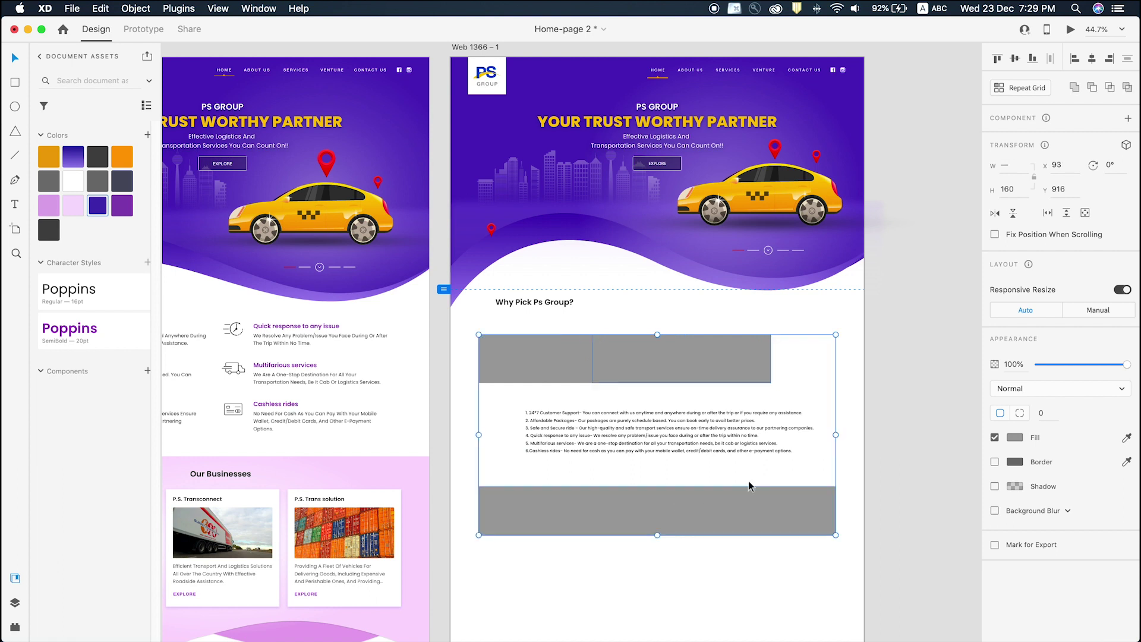
pyautogui.click(1108, 61)
# Try a light red fill on the second of the two half-width rectangles.
pyautogui.moveTo(889, 321); pyautogui.dragTo(583, 371)
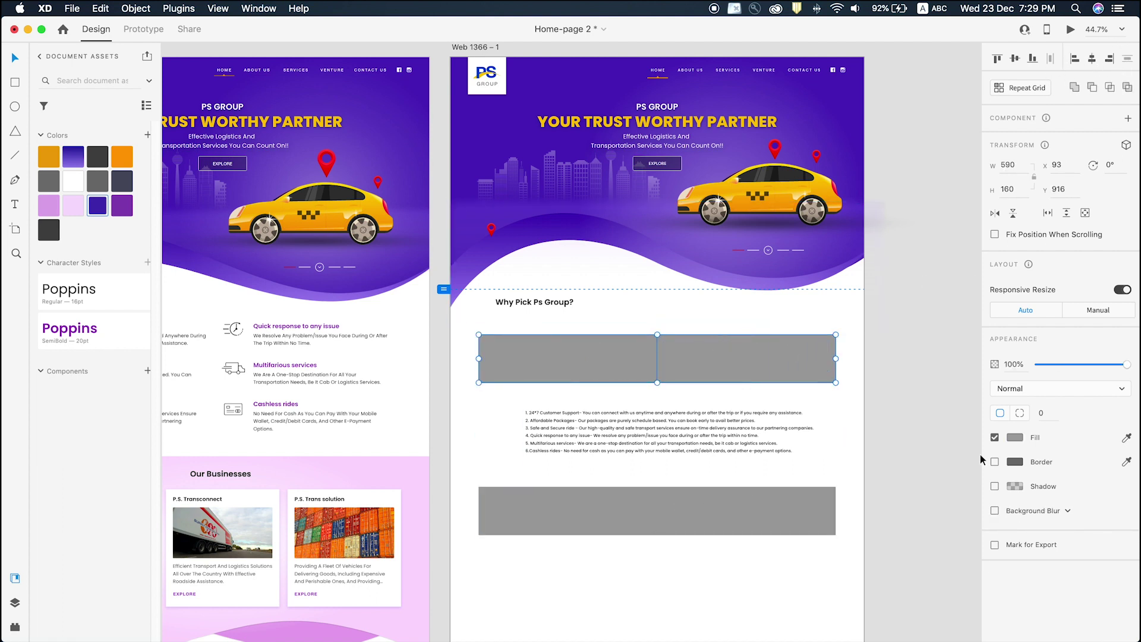
pyautogui.click(1018, 439)
pyautogui.click(765, 355)
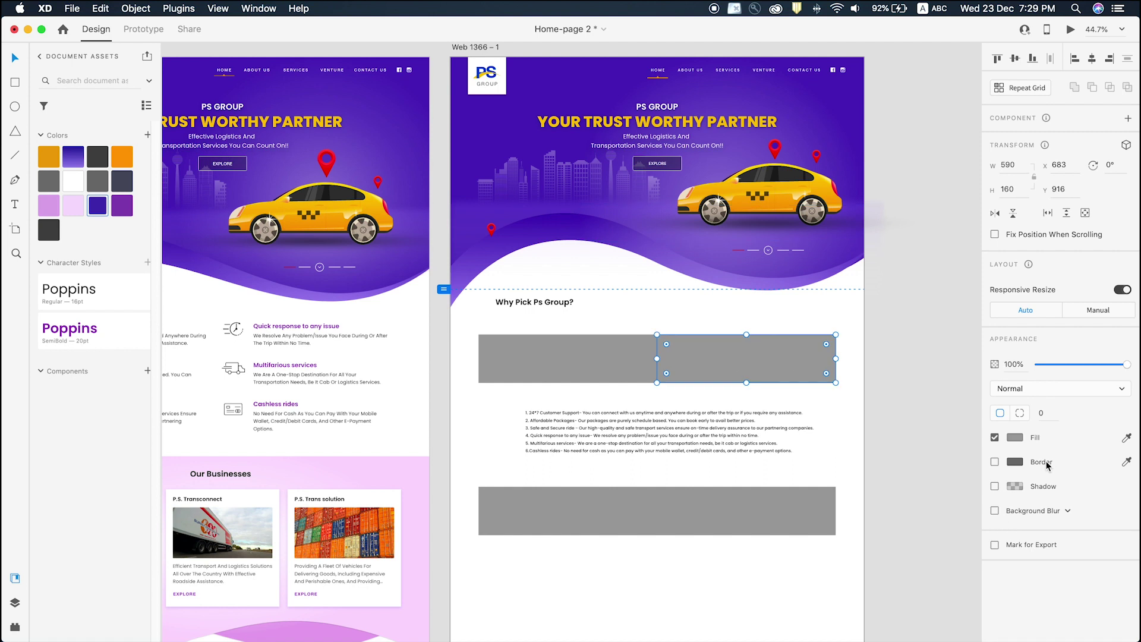
pyautogui.click(1013, 439)
pyautogui.click(897, 376)
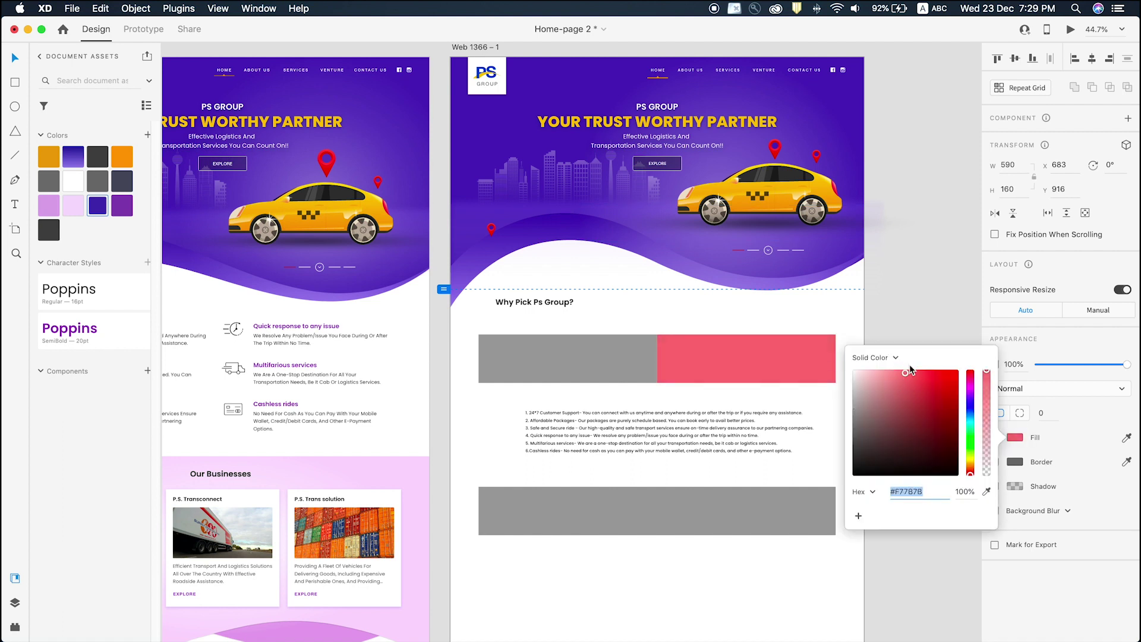
pyautogui.click(849, 368)
# Turn on the border and remove the fill so both half-width rectangles are plain outlines.
pyautogui.click(615, 364)
pyautogui.click(995, 463)
pyautogui.click(995, 438)
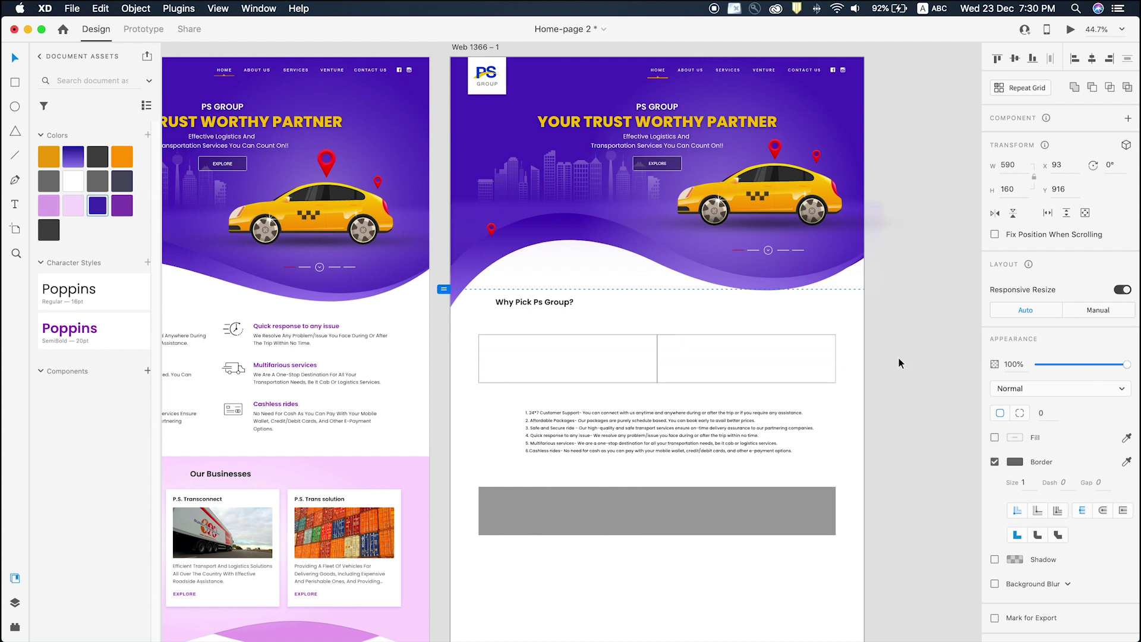
# Move the numbered points text block below the full-width grey rectangle, to X 248, Y 1668.
pyautogui.click(726, 355)
pyautogui.click(684, 344)
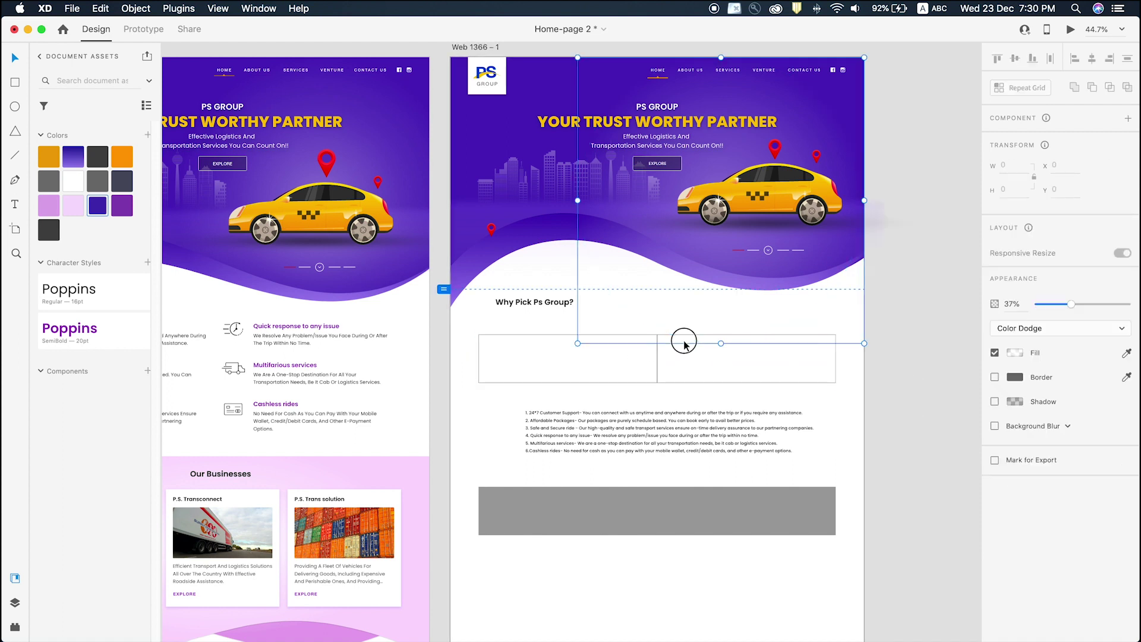
pyautogui.click(923, 382)
pyautogui.press('space')
pyautogui.moveTo(619, 387); pyautogui.dragTo(683, 324)
pyautogui.click(688, 242)
pyautogui.moveTo(688, 242); pyautogui.dragTo(675, 245)
pyautogui.hscroll(5, 601, 265)
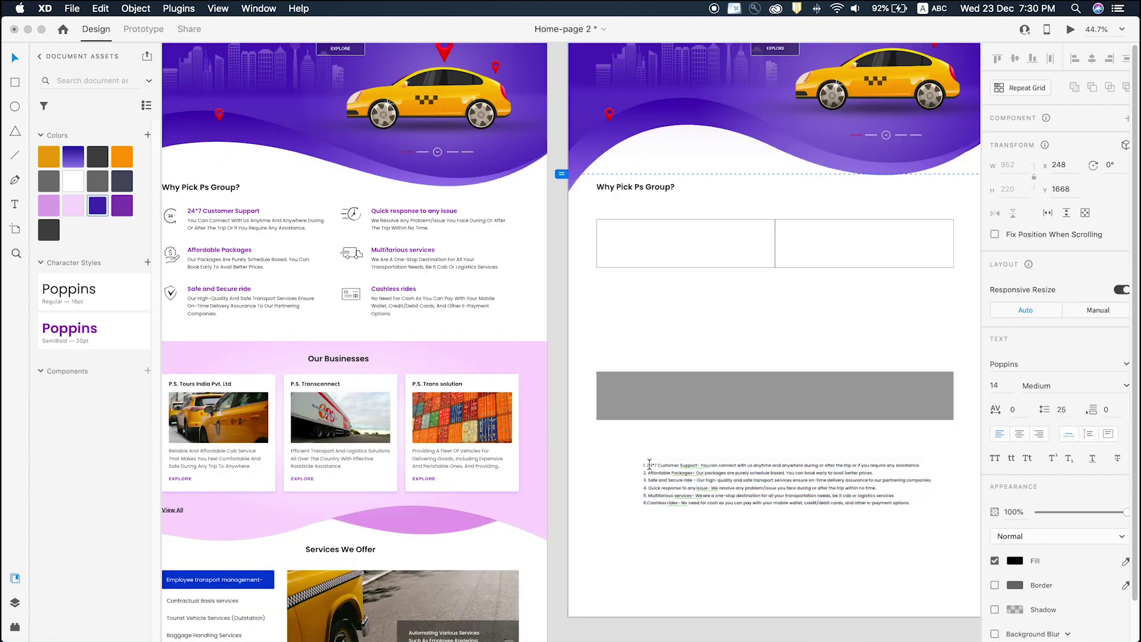
# Cut the "24*7 Customer Support" point, without its number, out of the numbered text block.
pyautogui.moveTo(650, 464); pyautogui.dragTo(937, 463)
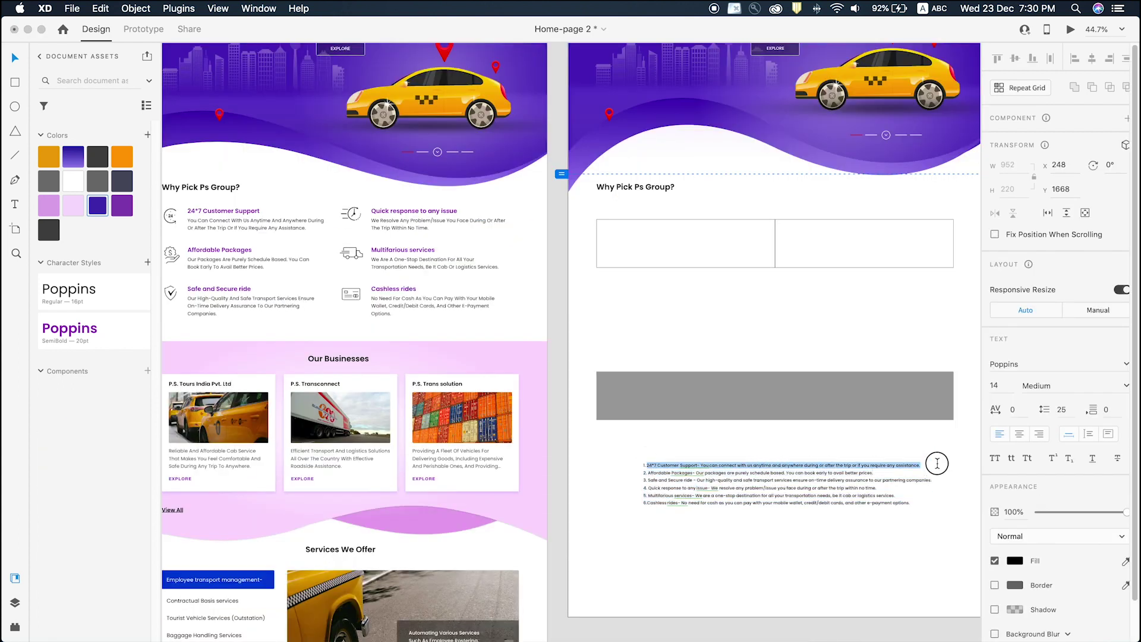
pyautogui.press('super+x')
pyautogui.press('Escape')
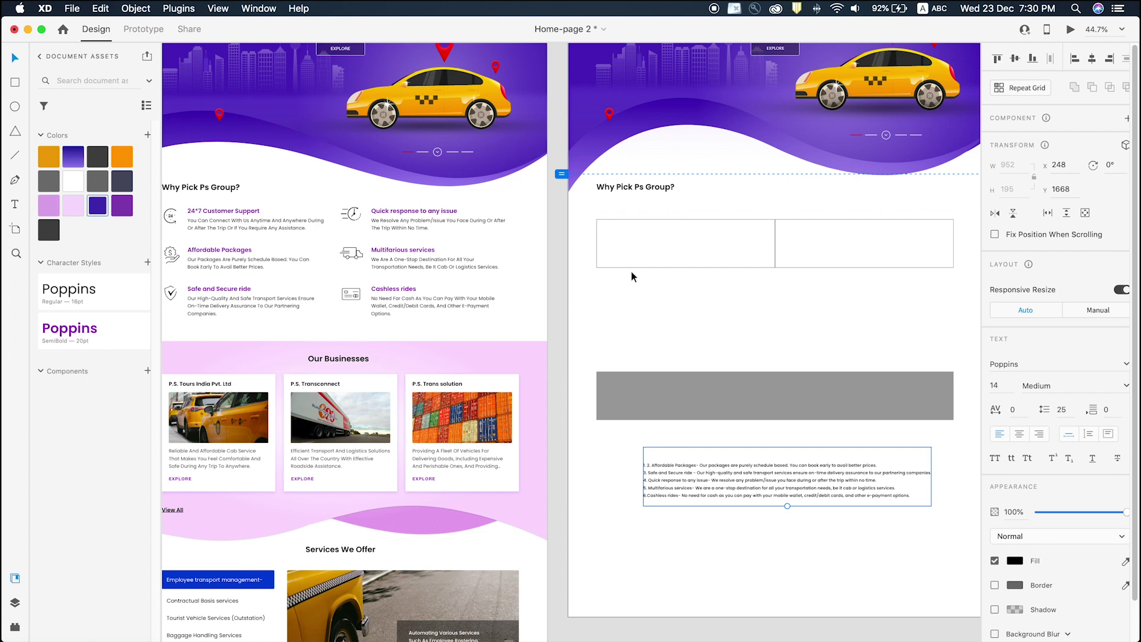
# Duplicate the "Why Pick Ps Group?" heading below the half-width rectangles and replace its text with the cut "24*7 Customer Support" point.
pyautogui.doubleClick(643, 188)
pyautogui.moveTo(644, 188); pyautogui.dragTo(644, 290)
pyautogui.doubleClick(643, 289)
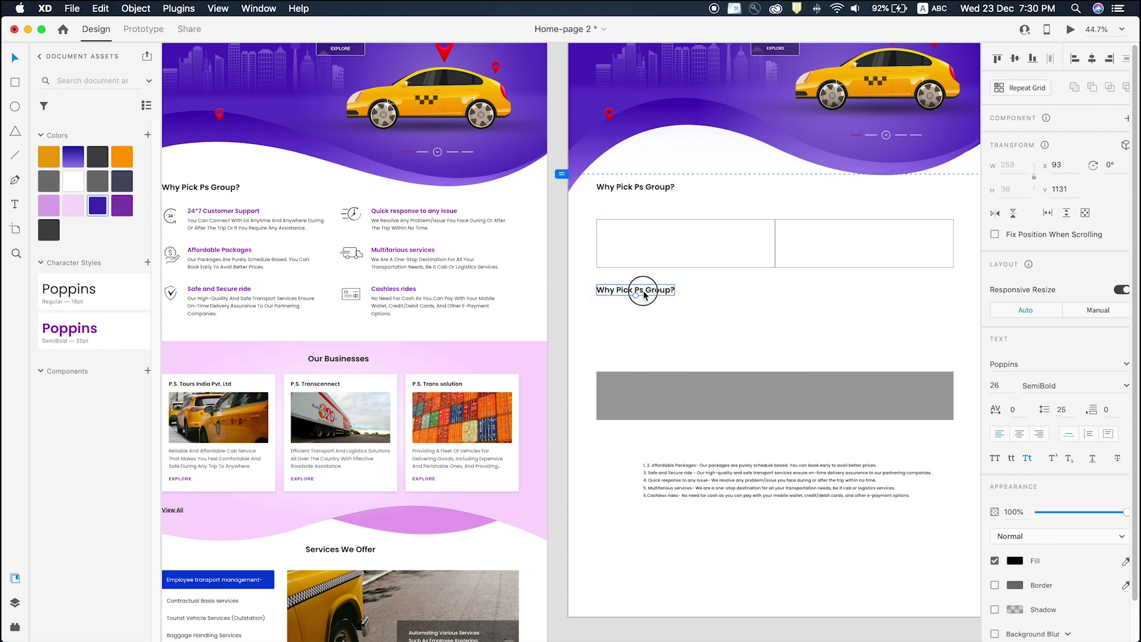
pyautogui.press('super+a')
pyautogui.press('super+v')
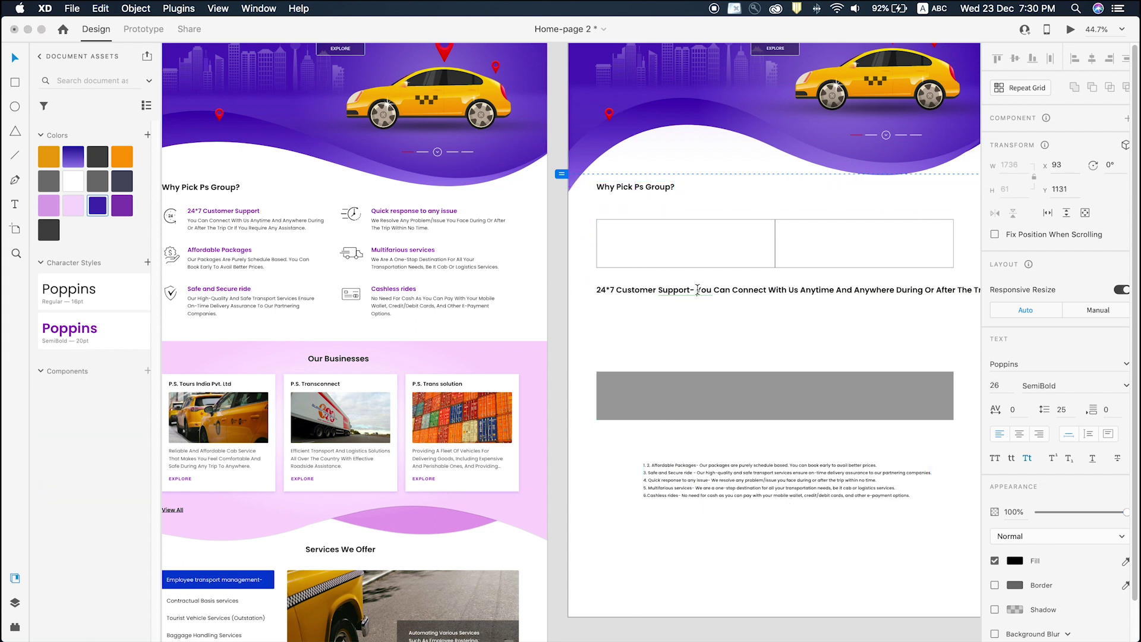
# Separate the title "24*7 Customer Support-" from its description and cut the title out of the text.
pyautogui.click(698, 290)
pyautogui.press('Return')
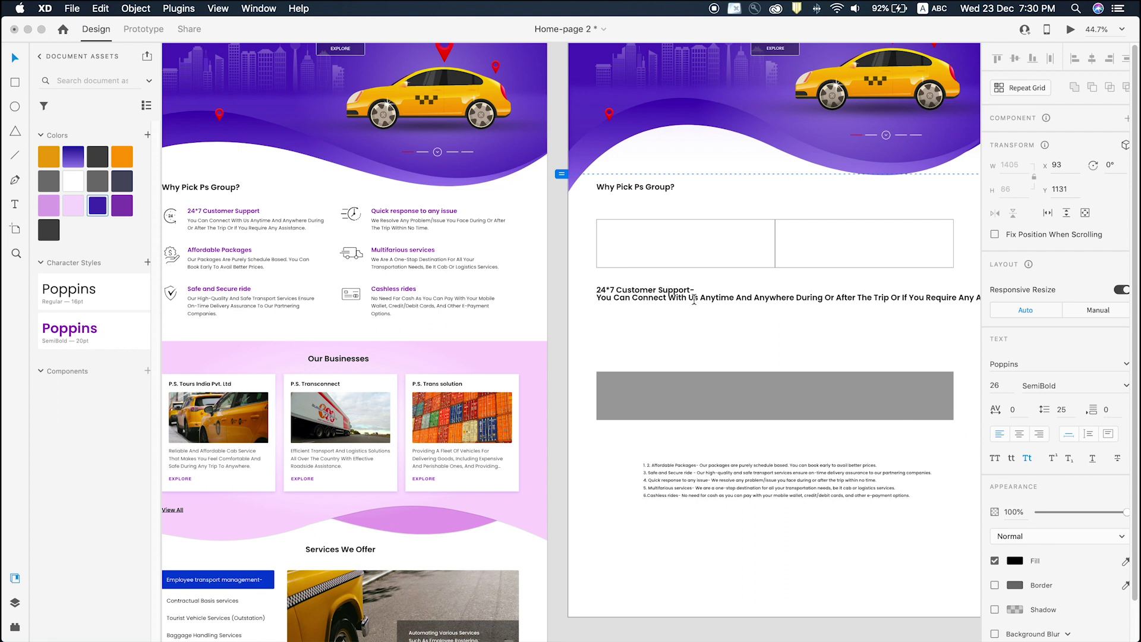
pyautogui.press('Escape')
pyautogui.press('super+z')
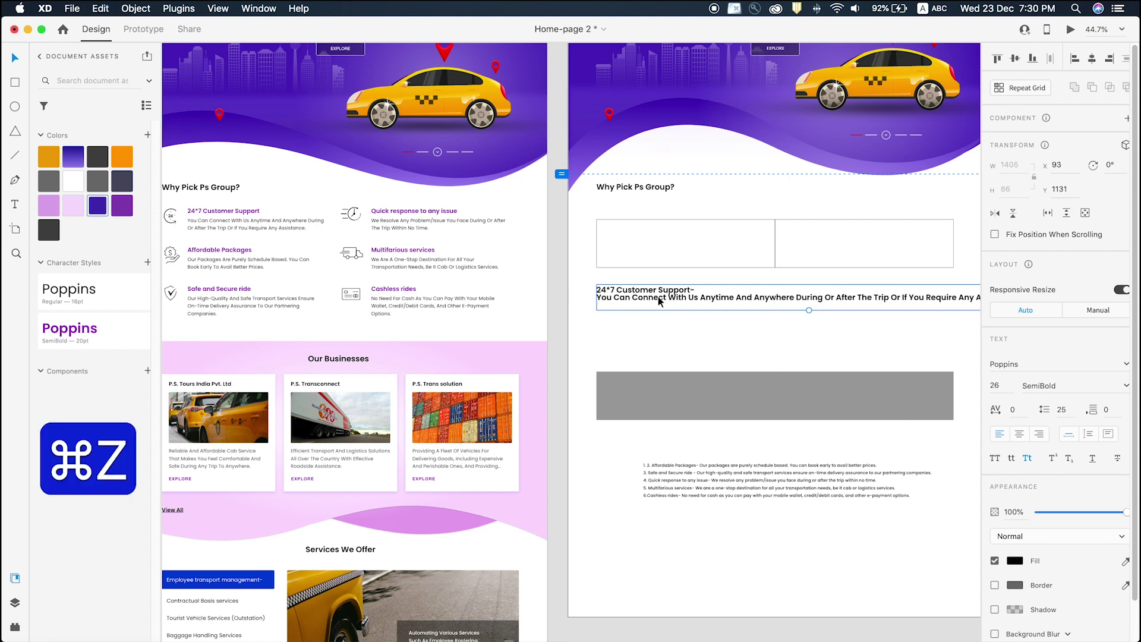
pyautogui.doubleClick(679, 291)
pyautogui.moveTo(695, 290); pyautogui.dragTo(594, 289)
pyautogui.press('super+x')
pyautogui.press('Escape')
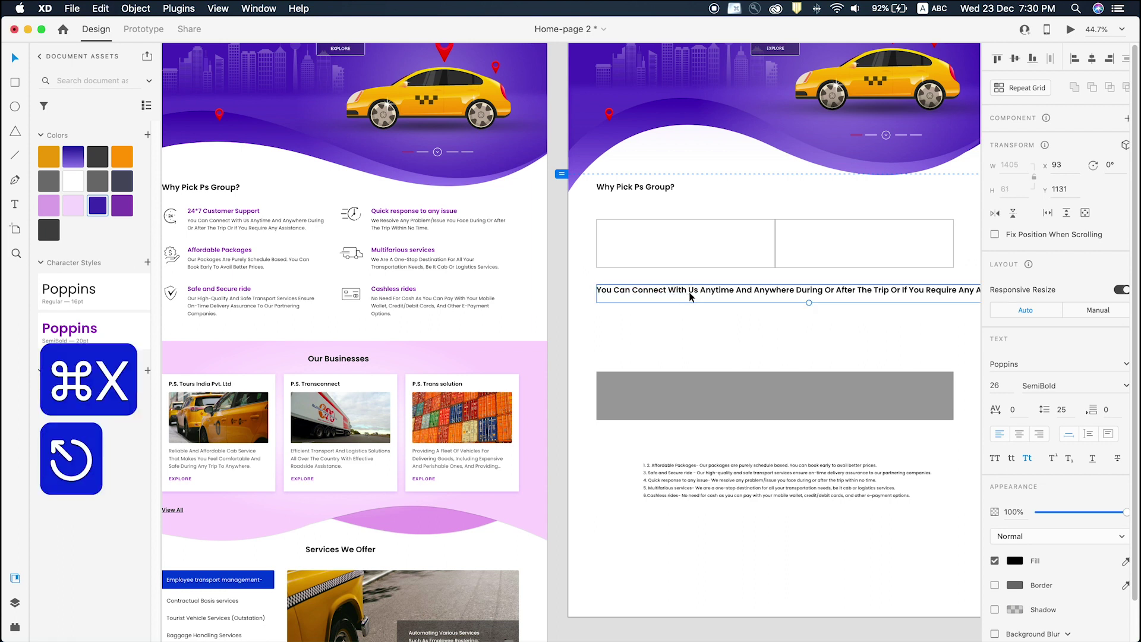
# Duplicate the description line below itself and replace the upper copy's text with the title "24*7 Customer Support-".
pyautogui.press('super+v')
pyautogui.doubleClick(656, 294)
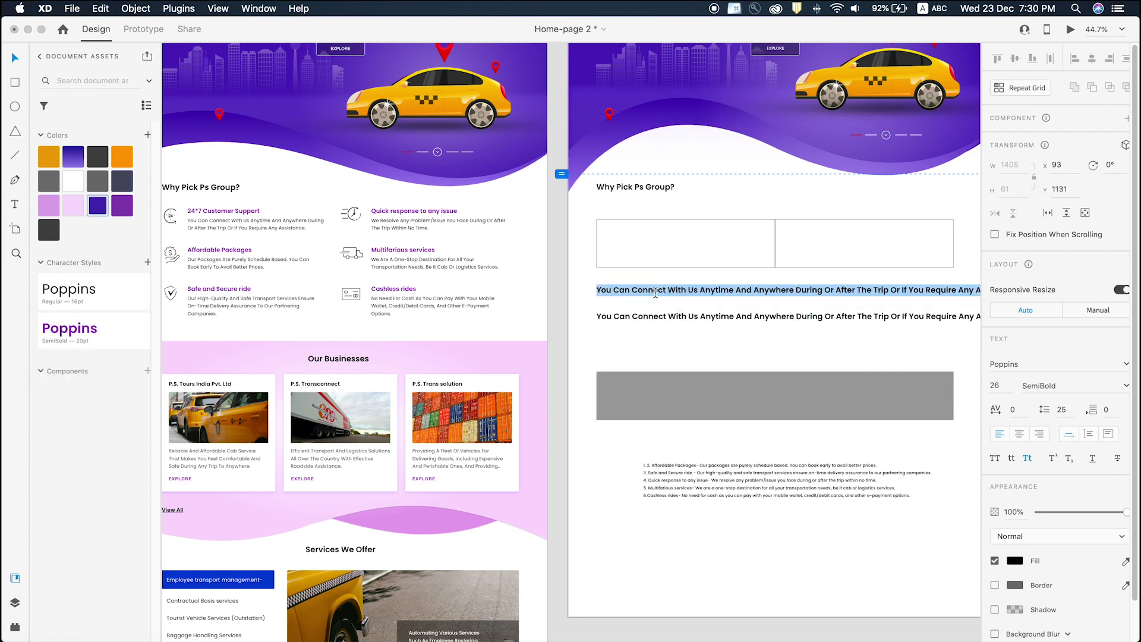
pyautogui.press('super+v')
pyautogui.press('BackSpace')
pyautogui.click(627, 296)
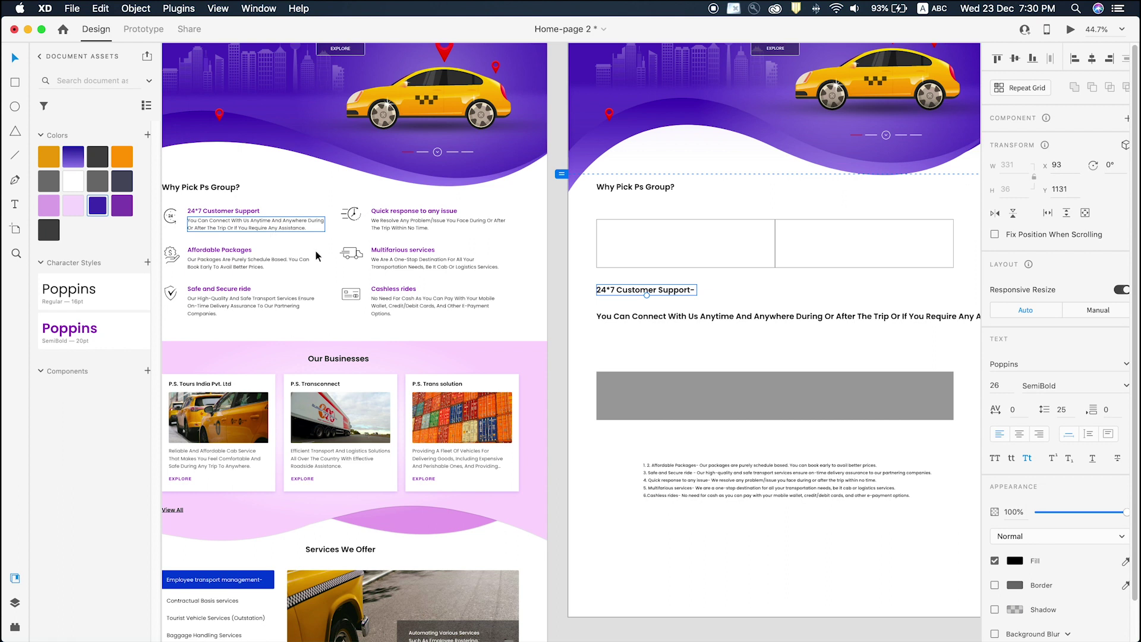
# Copy the appearance of the reference page's "24*7 Customer Support" title onto the new title.
pyautogui.click(222, 211)
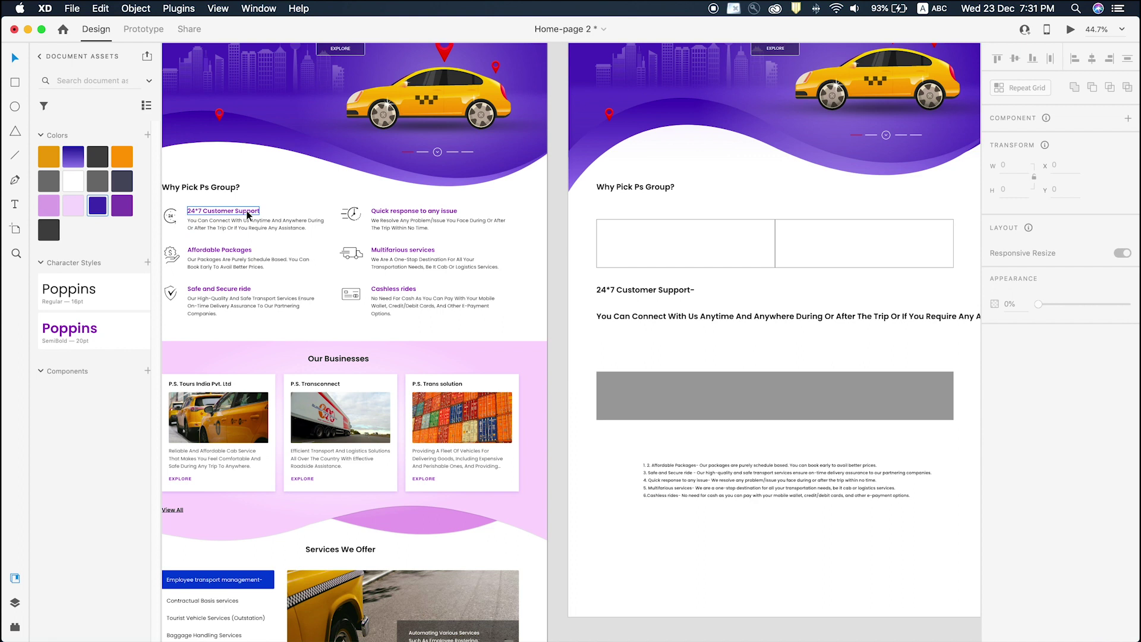
pyautogui.press('super+c')
pyautogui.click(666, 294)
pyautogui.press('alt+super+v')
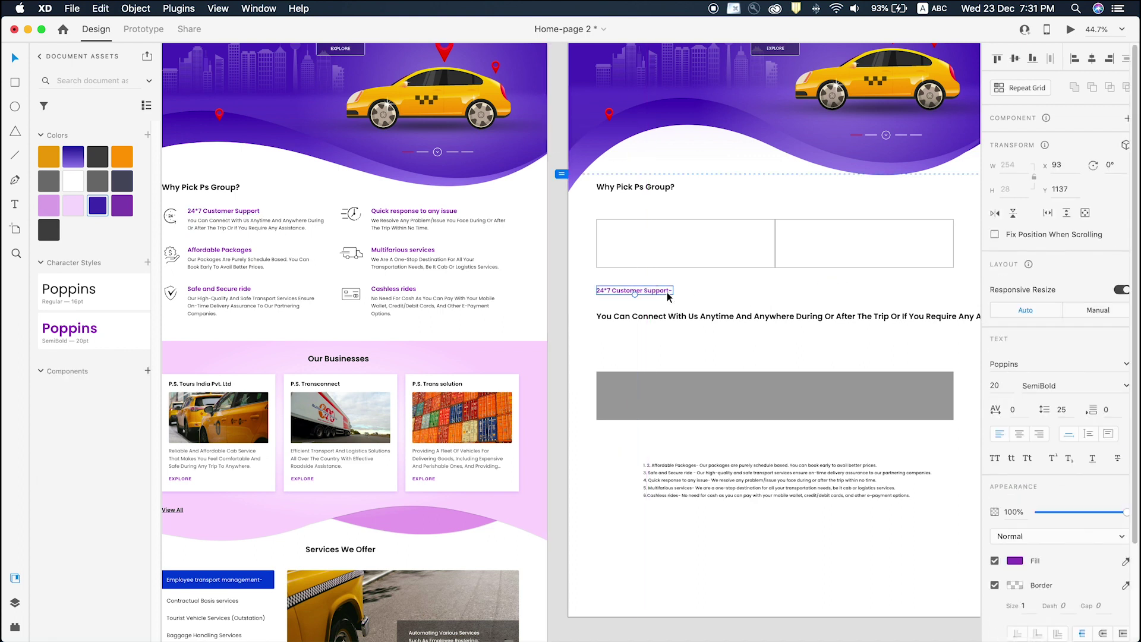
# Copy the appearance of the reference customer support description onto the new description, keeping its font size at 16.
pyautogui.click(270, 222)
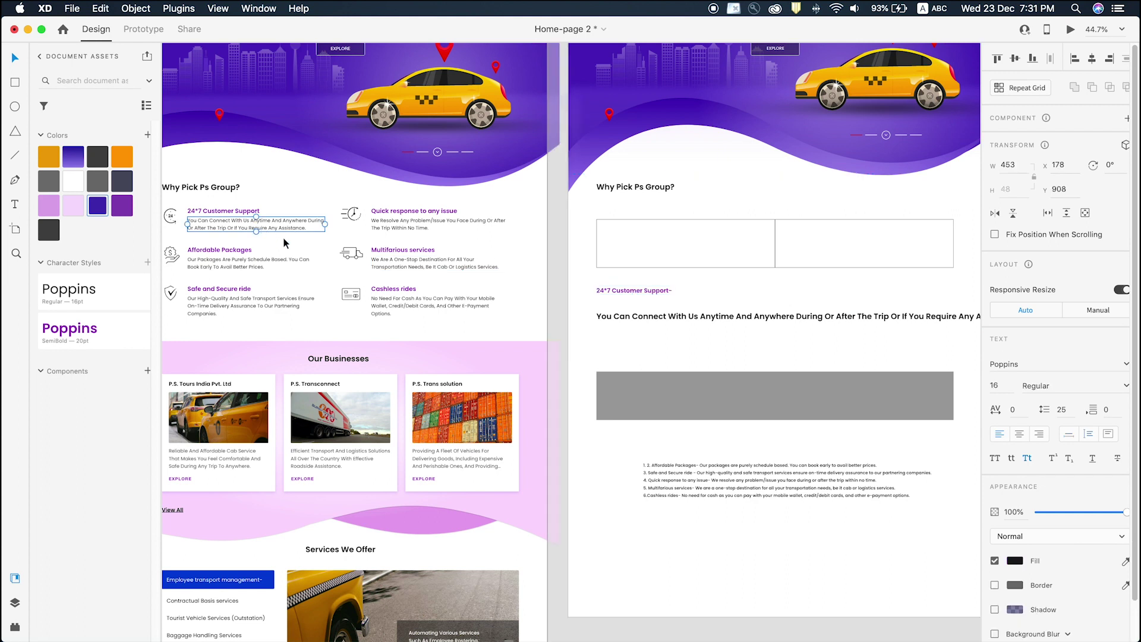
pyautogui.press('super+c')
pyautogui.click(669, 317)
pyautogui.press('alt+super+v')
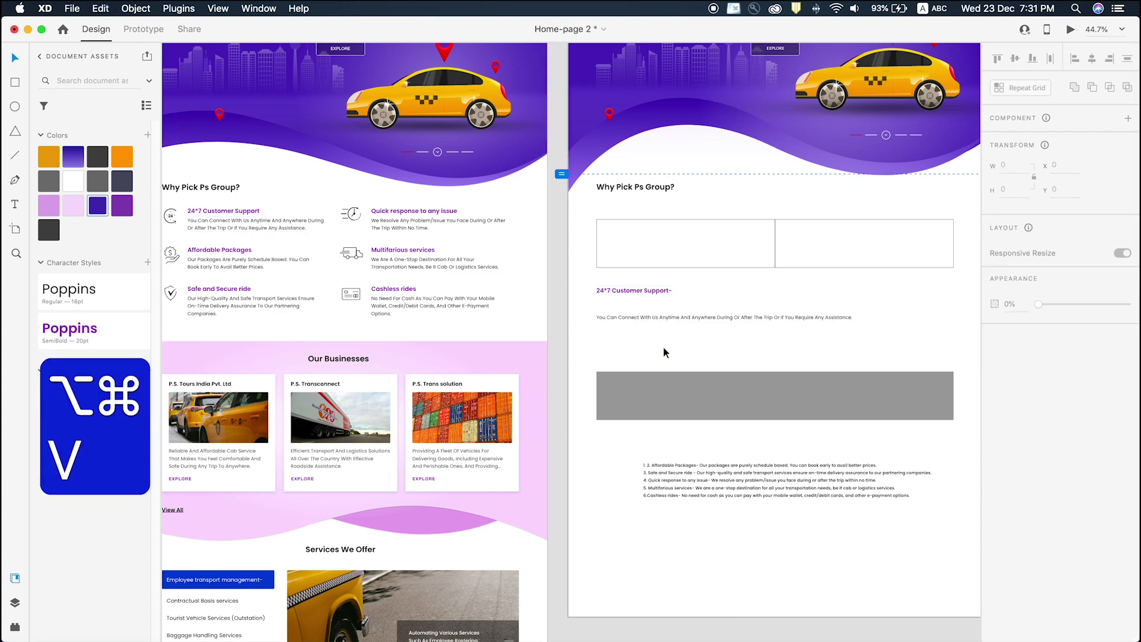
pyautogui.click(662, 317)
pyautogui.doubleClick(1003, 386)
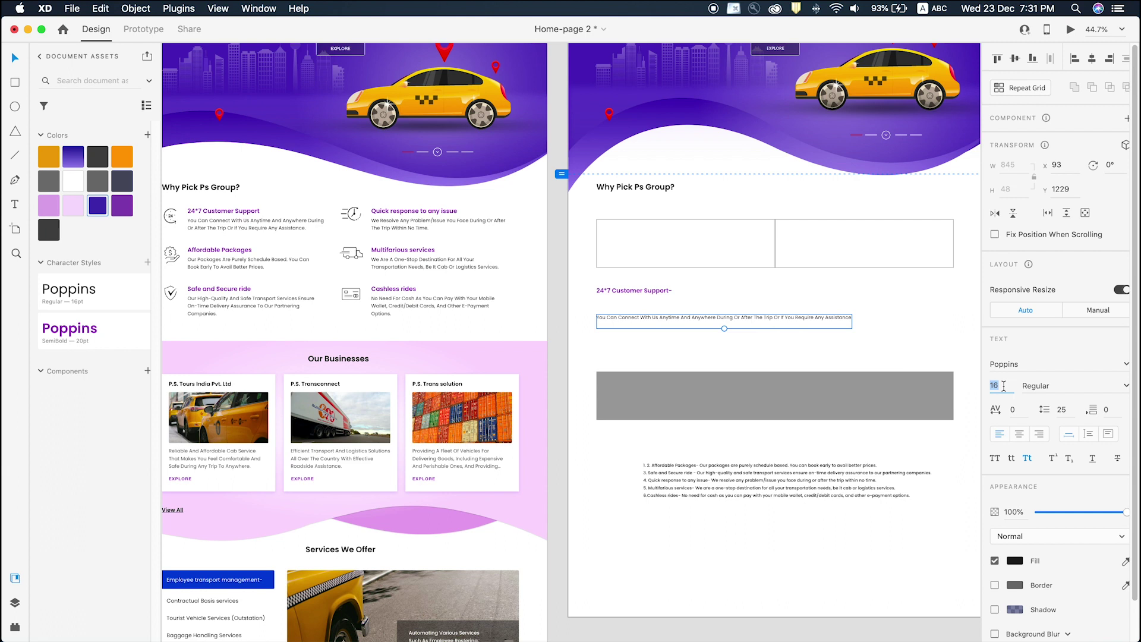
pyautogui.press('Return')
# Make the description a fixed-size text box and resize it to about 466 by 63 so it wraps onto two lines.
pyautogui.hscroll(5, 788, 325)
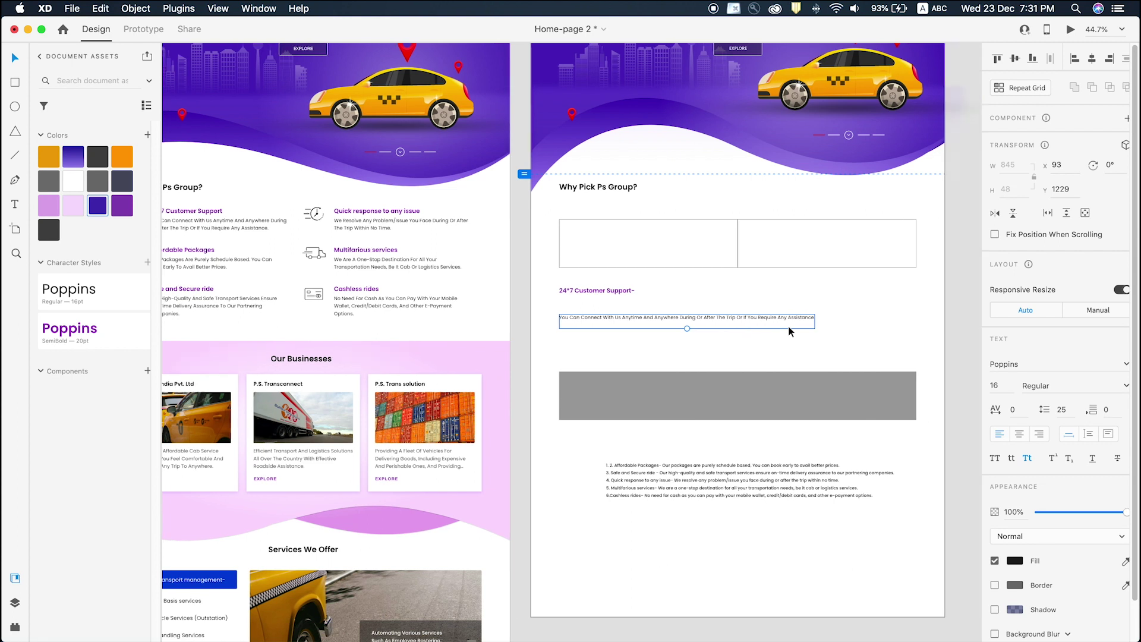
pyautogui.scroll(3, 311, 233)
pyautogui.scroll(-2, 312, 233)
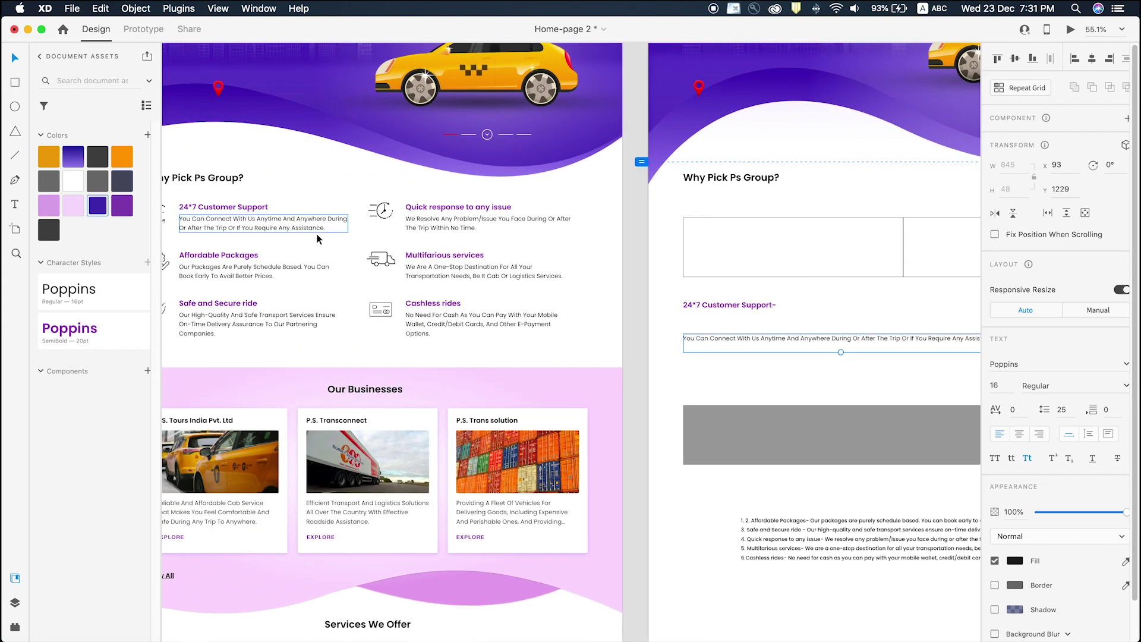
pyautogui.scroll(-2, 482, 236)
pyautogui.hscroll(2, 527, 271)
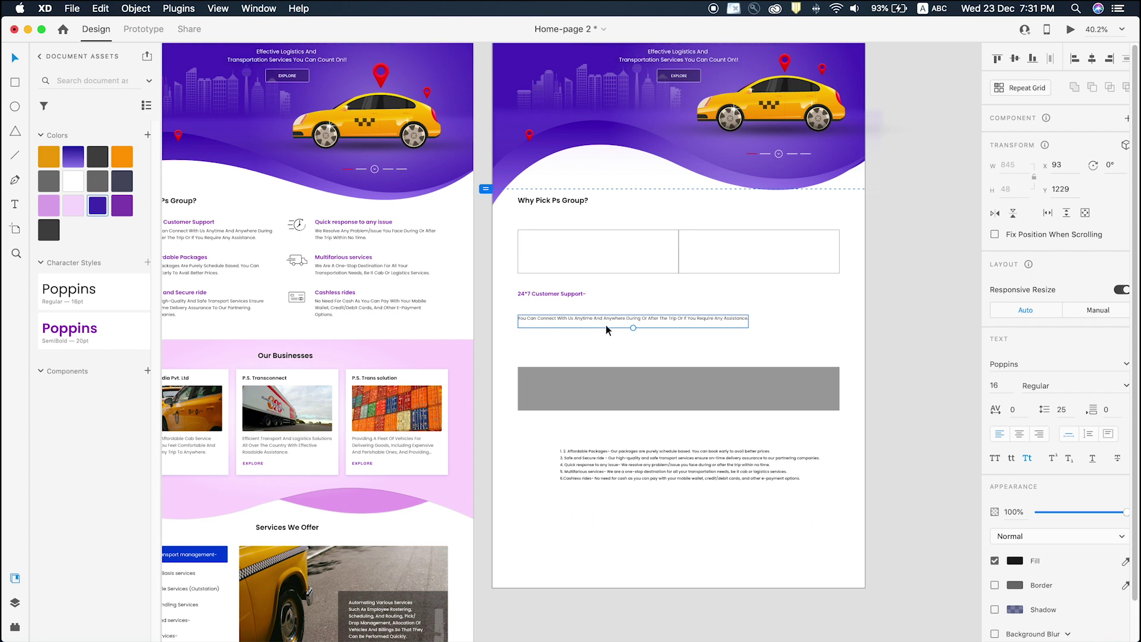
pyautogui.click(1108, 437)
pyautogui.moveTo(748, 328); pyautogui.dragTo(645, 332)
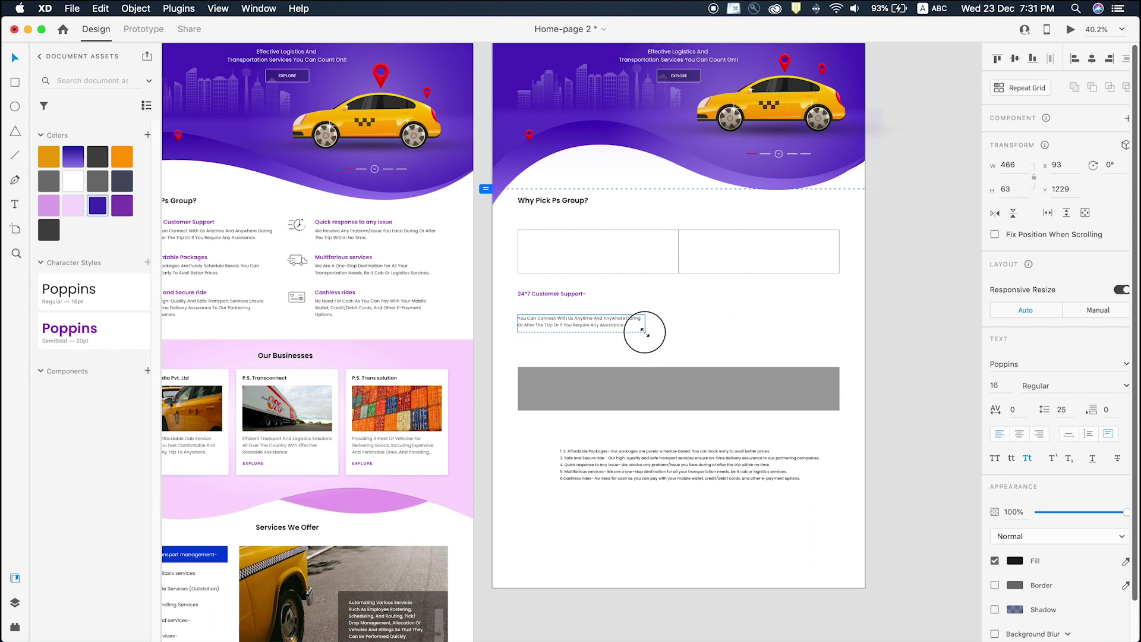
# Switch the description box to auto height and delete the trailing empty line from its text.
pyautogui.click(600, 352)
pyautogui.press('z')
pyautogui.moveTo(497, 280); pyautogui.dragTo(677, 360)
pyautogui.press('v')
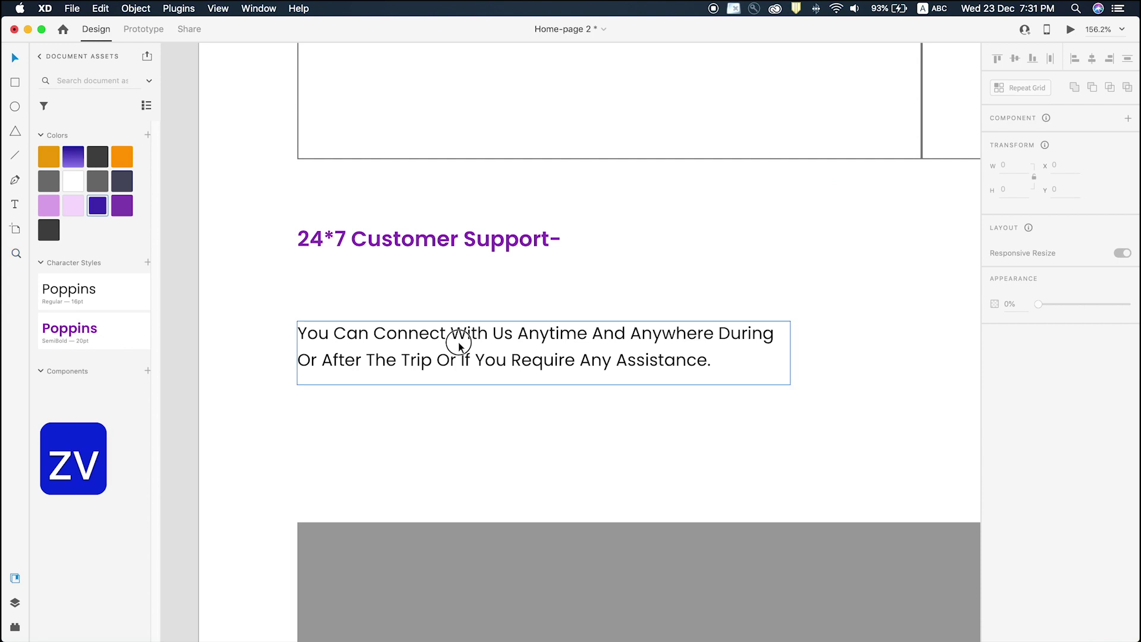
pyautogui.click(459, 345)
pyautogui.moveTo(543, 385); pyautogui.dragTo(546, 392)
pyautogui.doubleClick(331, 390)
pyautogui.click(331, 390)
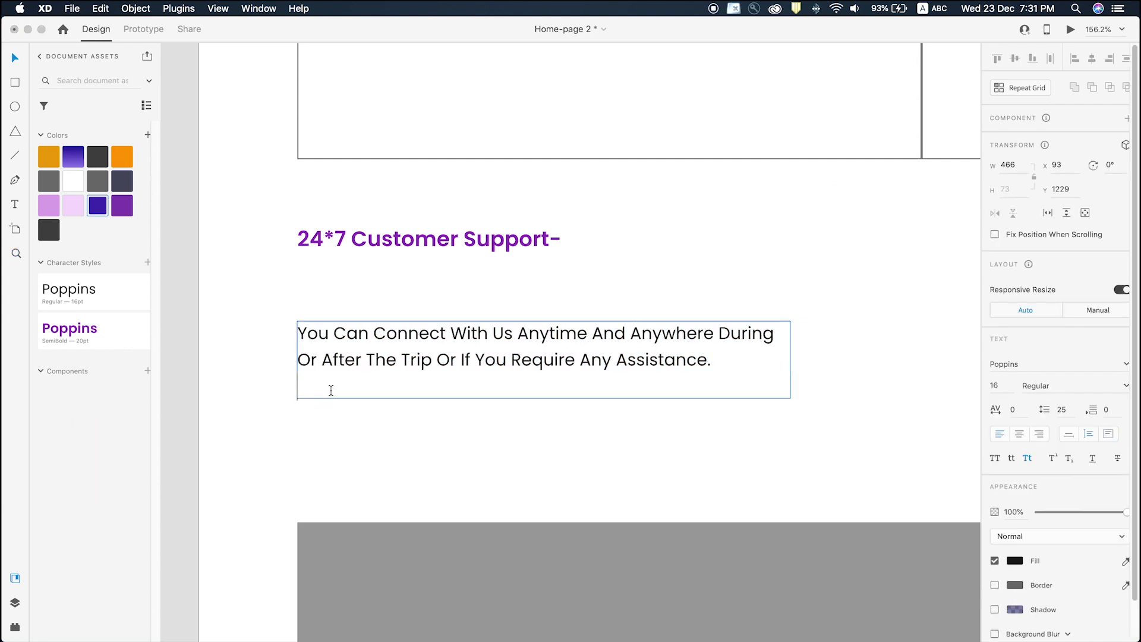
pyautogui.press('BackSpace')
pyautogui.press('Escape')
# Move the description directly beneath its title and place both inside the first half-width rectangle.
pyautogui.moveTo(378, 340); pyautogui.dragTo(377, 273)
pyautogui.click(415, 371)
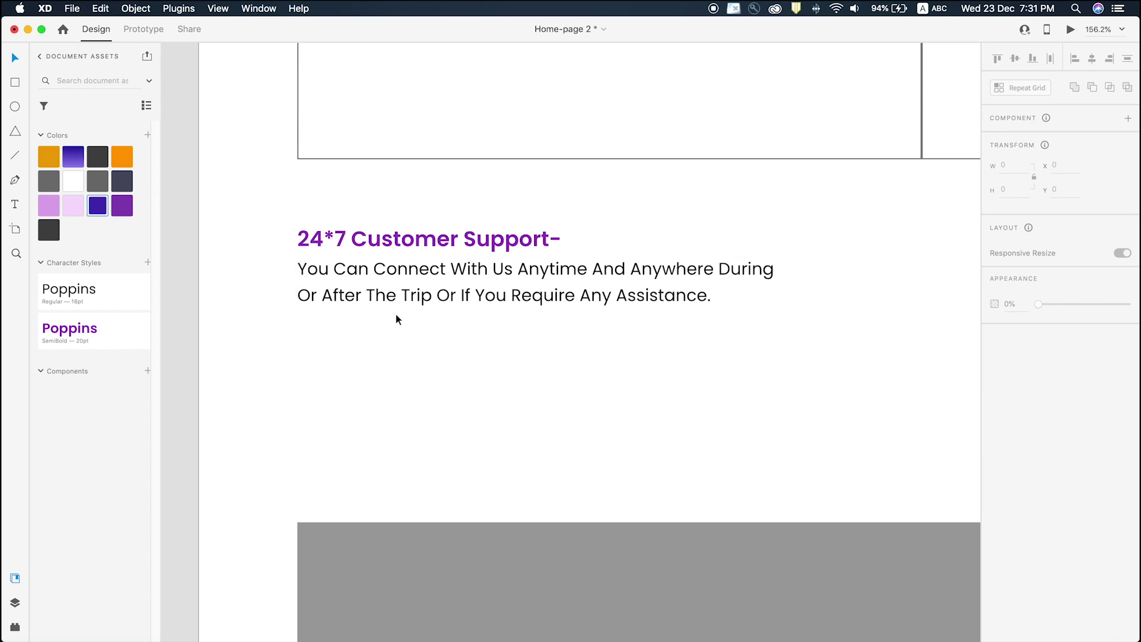
pyautogui.scroll(-5, 396, 318)
pyautogui.moveTo(414, 363); pyautogui.dragTo(398, 206)
pyautogui.click(433, 318)
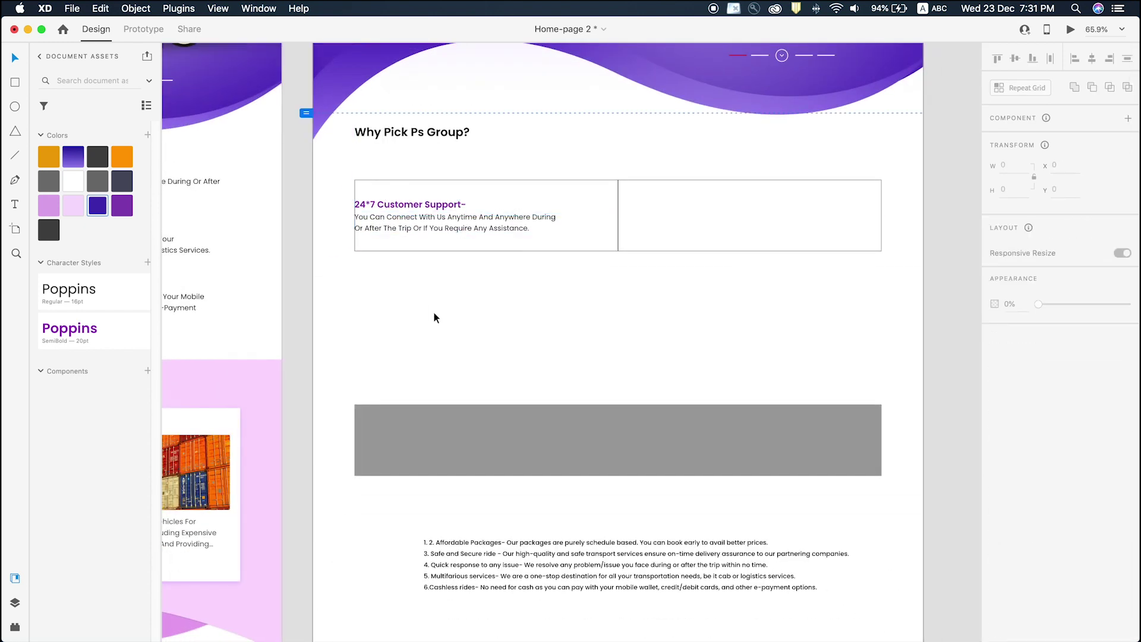
pyautogui.moveTo(428, 303); pyautogui.dragTo(369, 200)
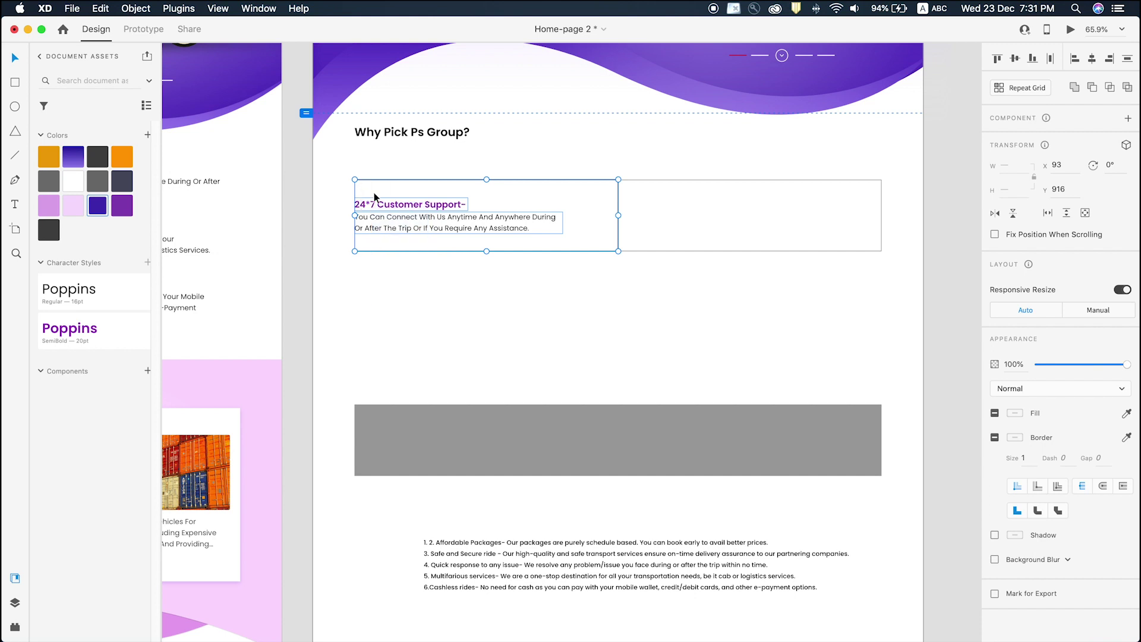
pyautogui.click(373, 205)
pyautogui.moveTo(643, 213); pyautogui.dragTo(634, 229)
pyautogui.click(601, 347)
# Examine the icons beside the six points in the reference page's "Why Pick Ps Group?" section.
pyautogui.hscroll(-15, 426, 341)
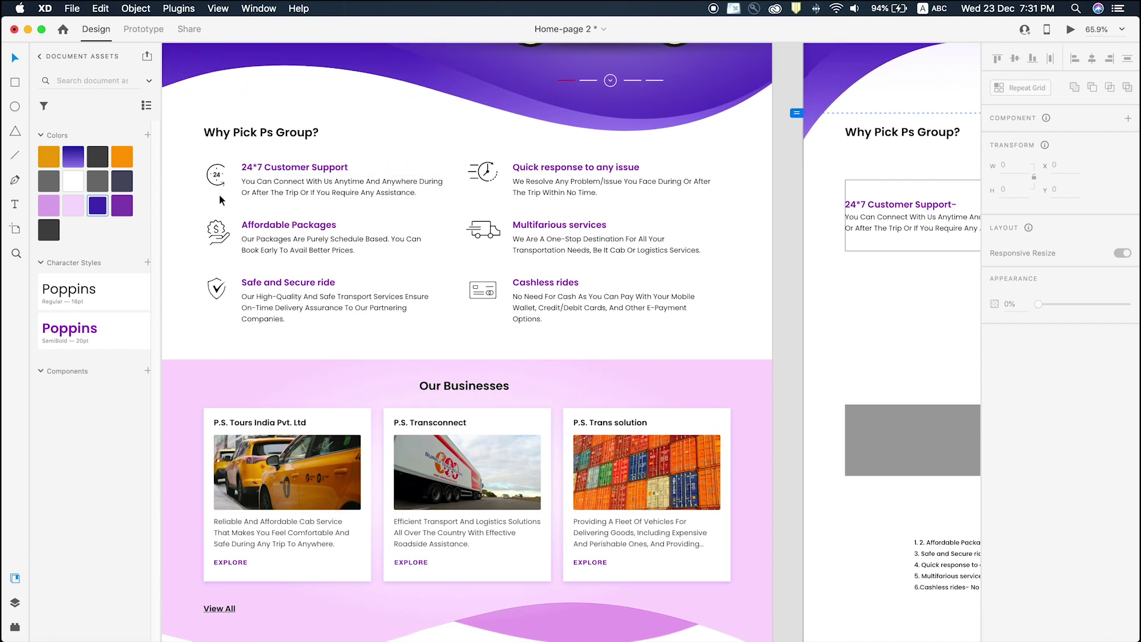
pyautogui.scroll(3, 223, 194)
pyautogui.click(220, 176)
pyautogui.click(342, 125)
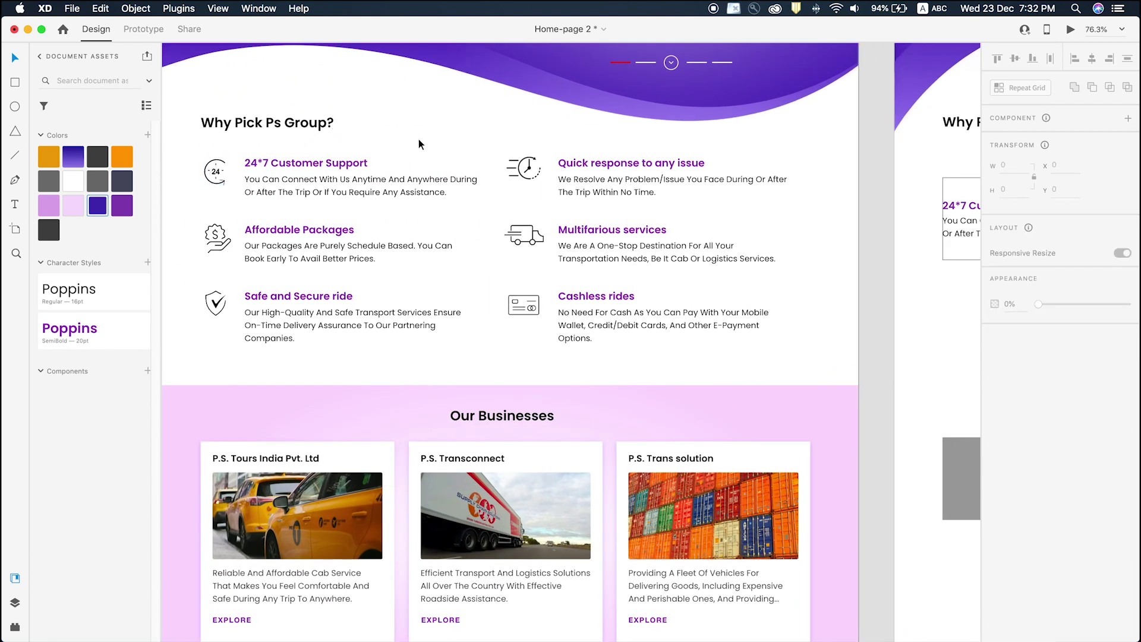
pyautogui.hscroll(-3, 416, 140)
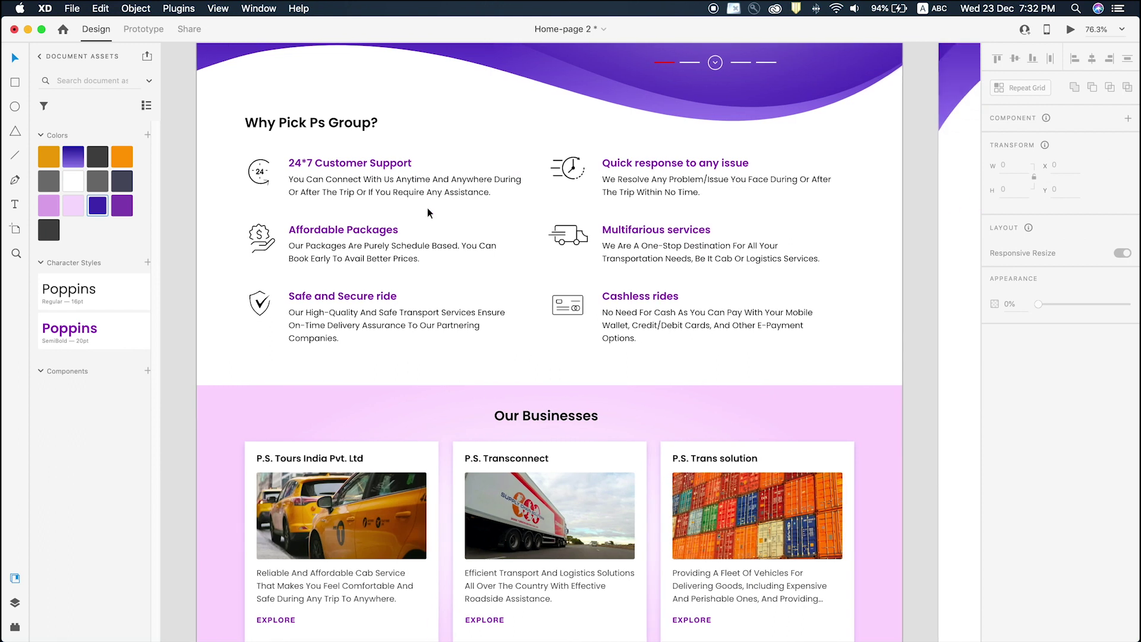
pyautogui.scroll(5, 586, 249)
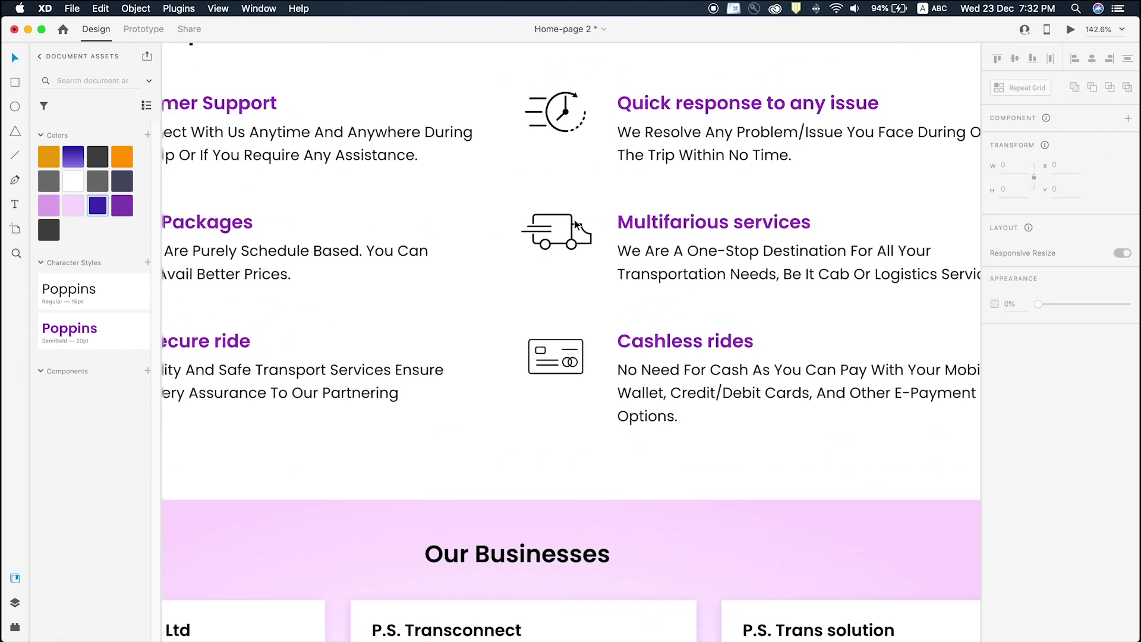
pyautogui.scroll(-4, 576, 224)
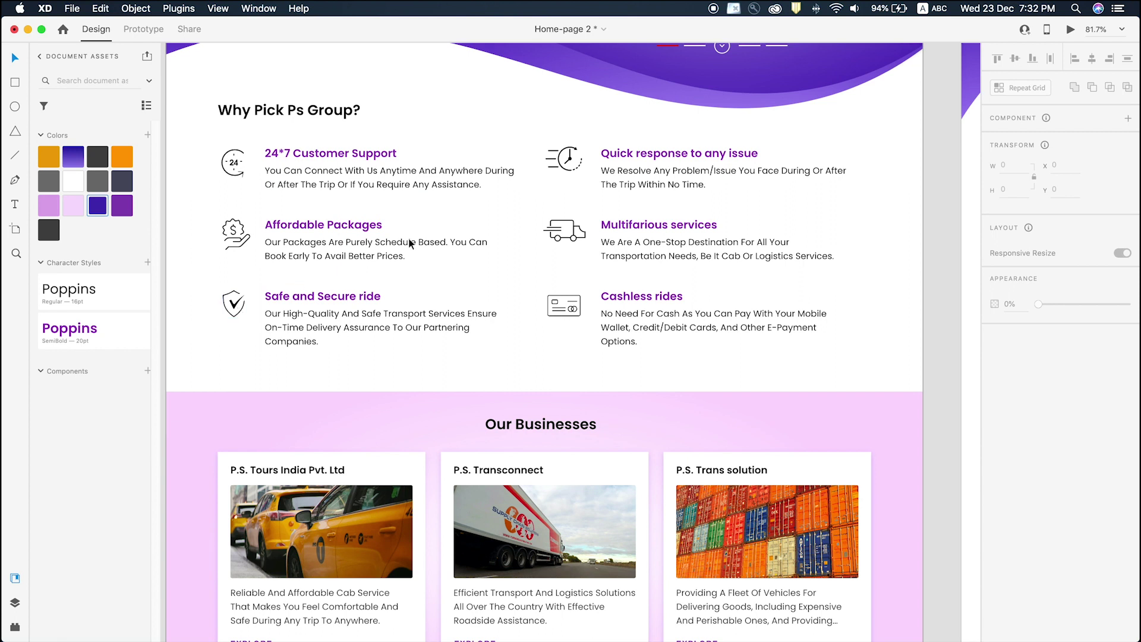
pyautogui.click(580, 155)
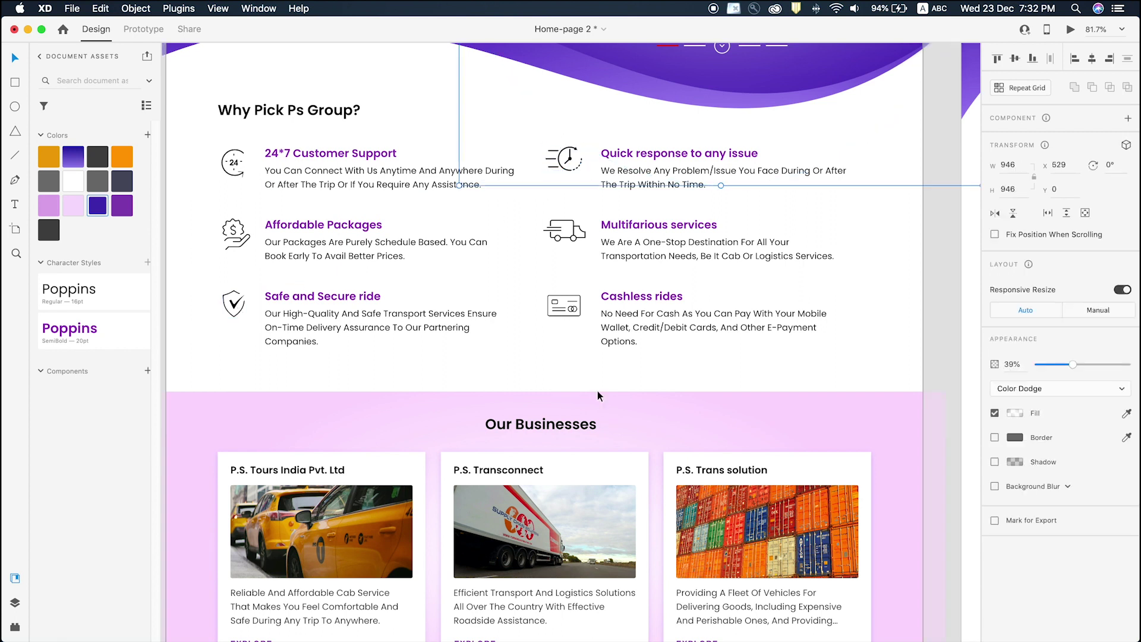
# Switch to the Chrome browser, open the Noun Project icon search in a new tab and select its search term.
pyautogui.hotkey('ctrl', 'Right')
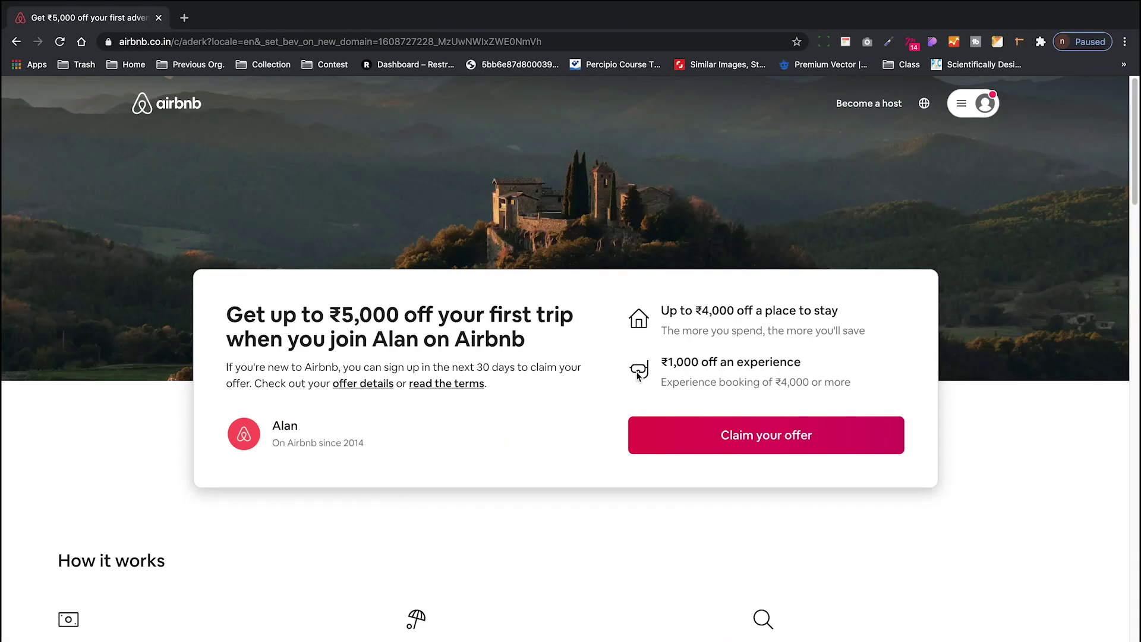
pyautogui.press('super+t')
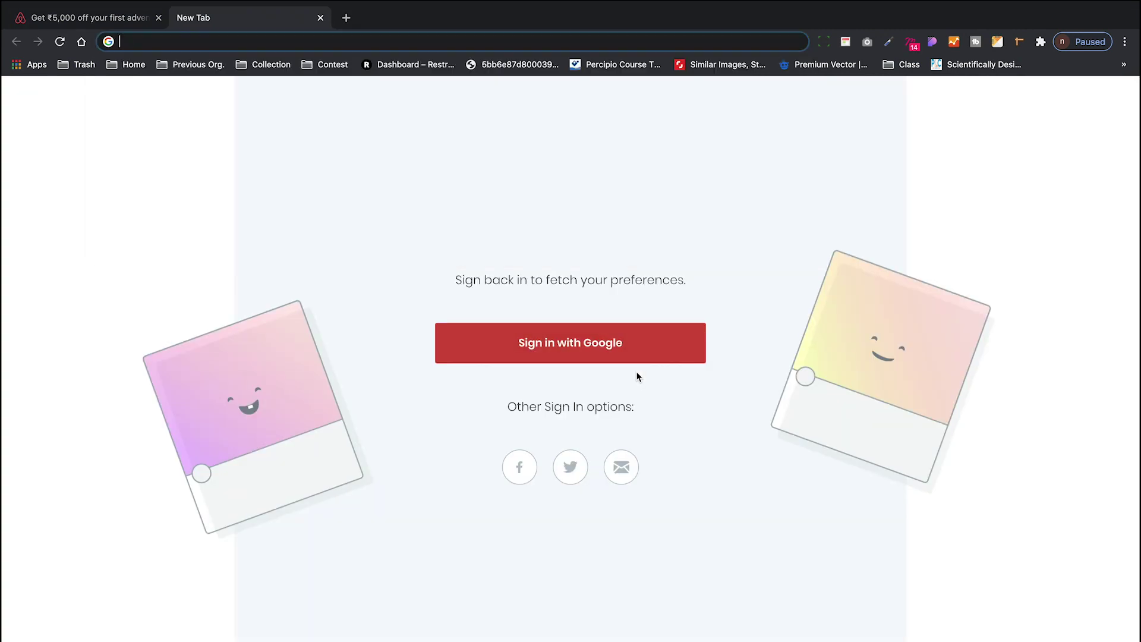
pyautogui.write('the')
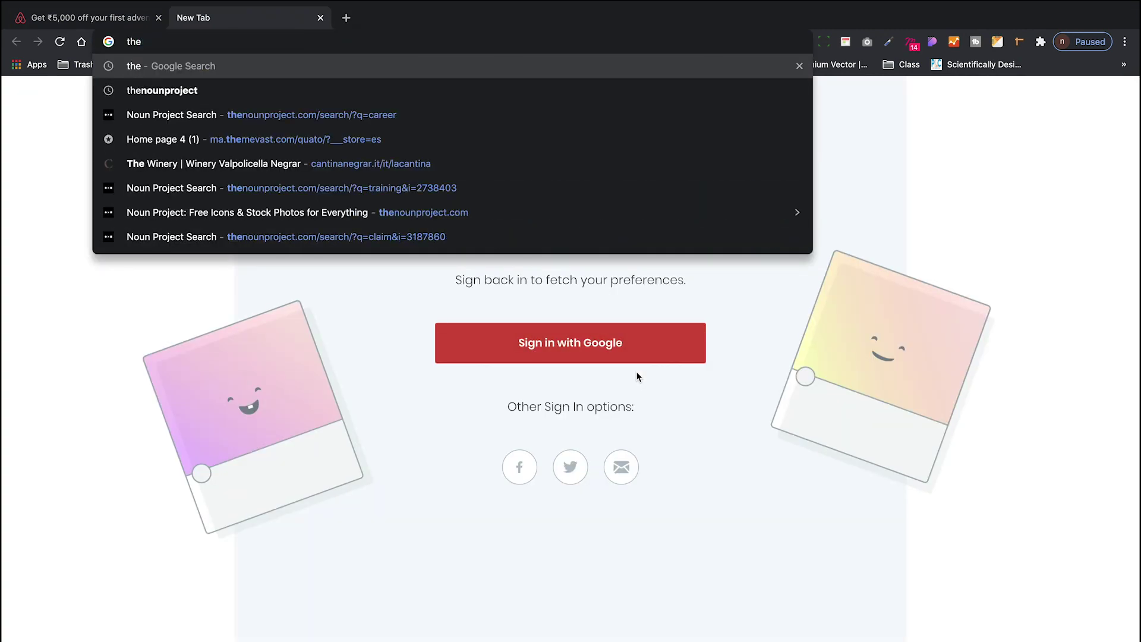
pyautogui.write('nou')
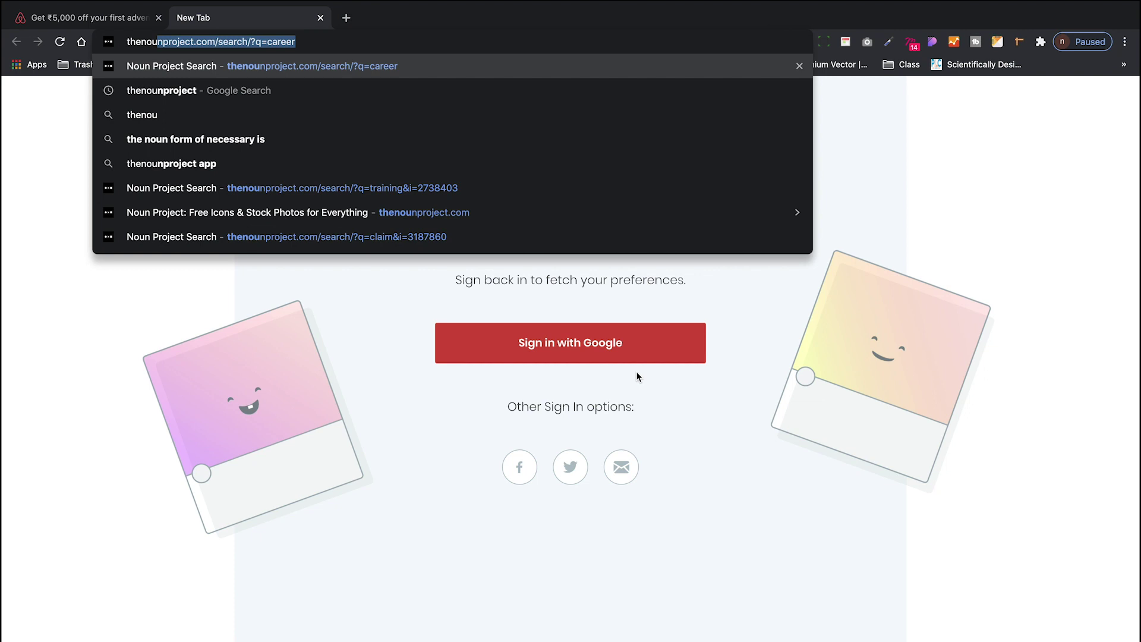
pyautogui.press('Return')
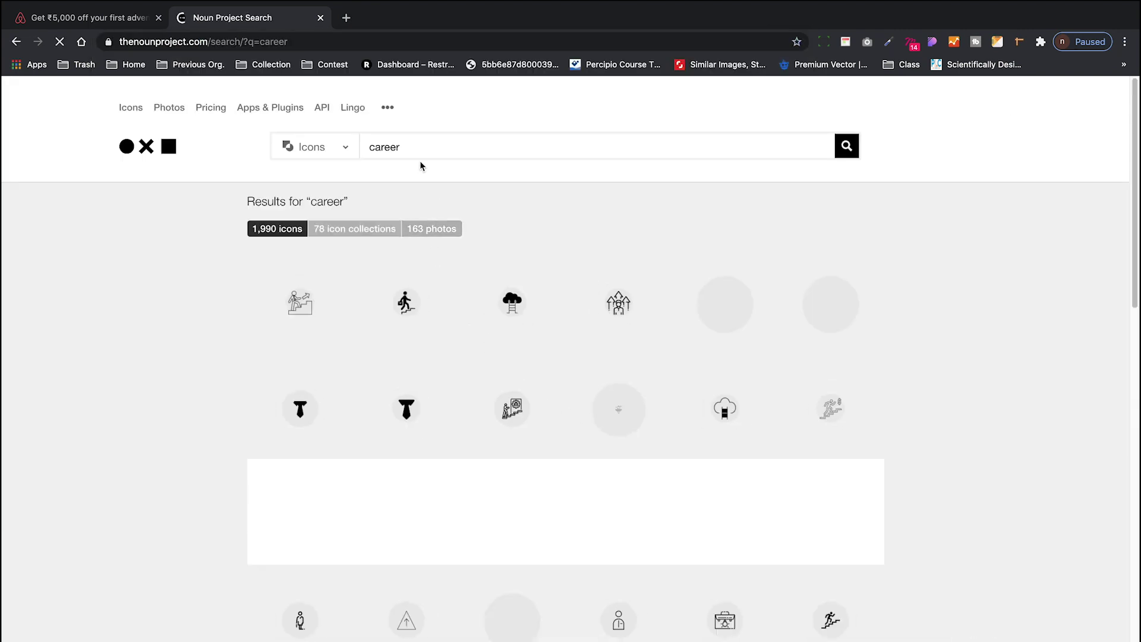
pyautogui.click(421, 152)
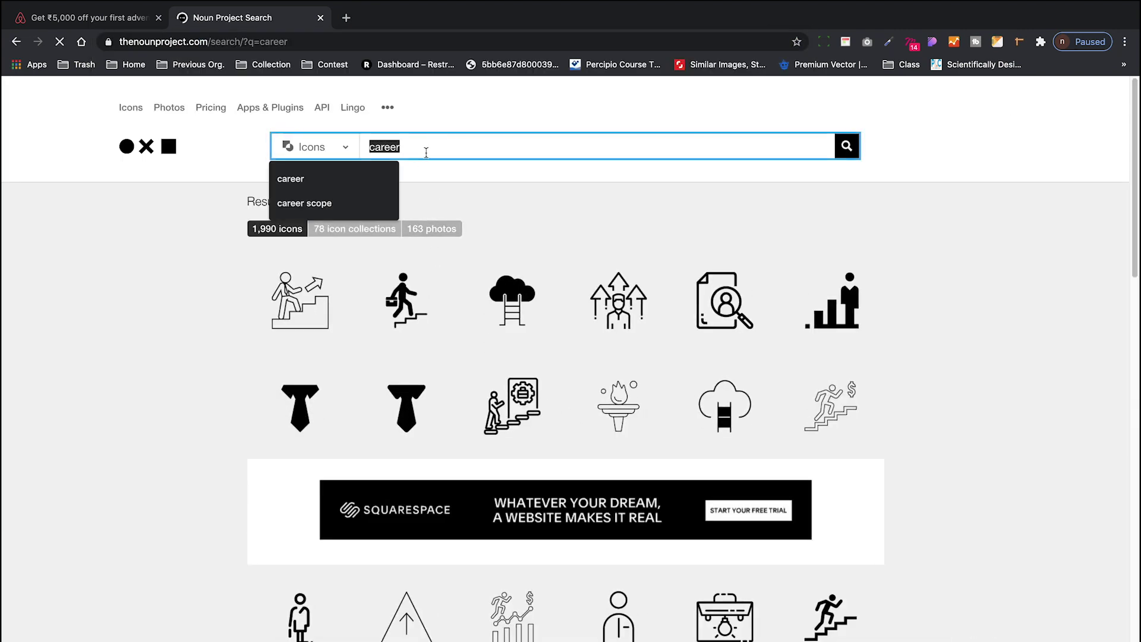
# Return to Adobe XD and select the 24-hour icon beside the reference "24*7 Customer Support" point for inspection.
pyautogui.press('super+Tab')
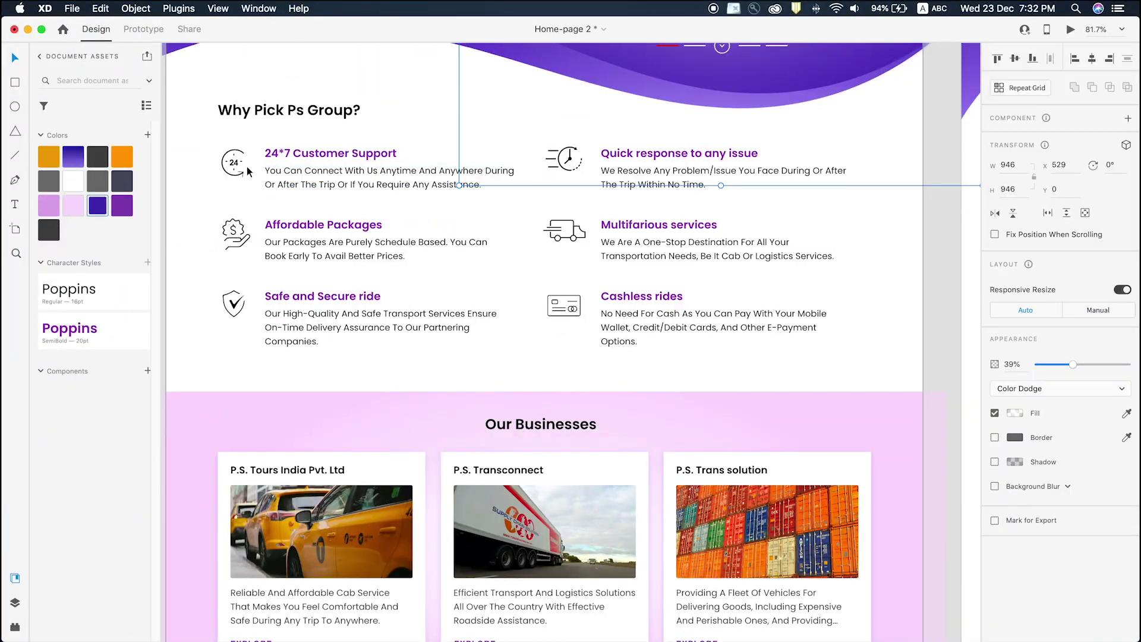
pyautogui.press('super+Tab')
pyautogui.press('super+Tab')
pyautogui.click(236, 169)
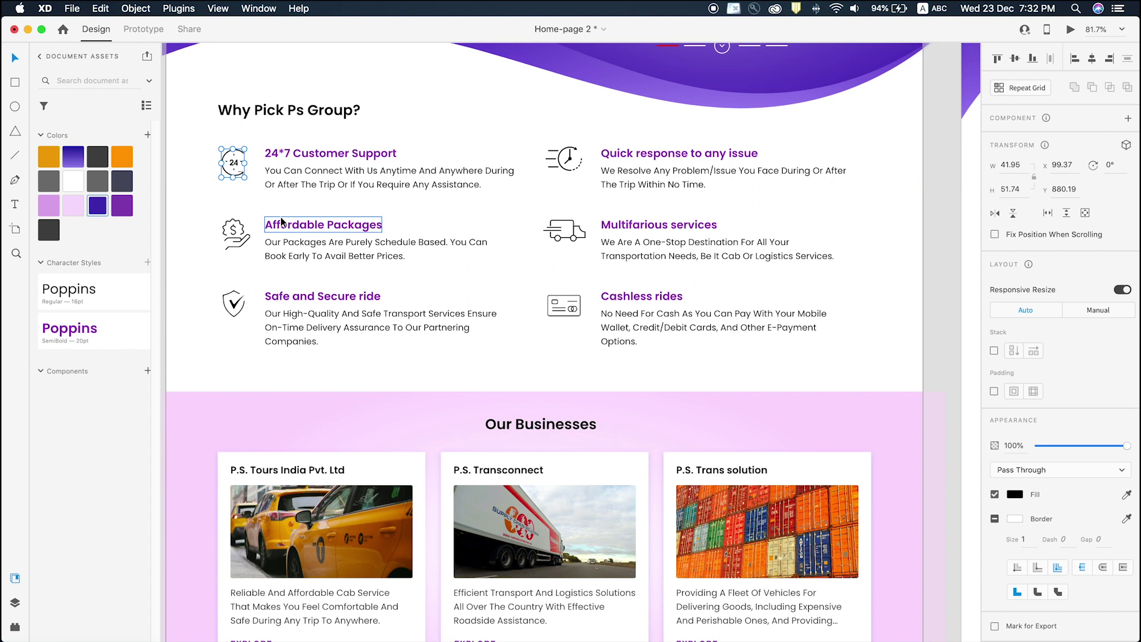
# Inspect the reference icons beside "Affordable Packages", "Safe and Secure ride" and "Cashless rides".
pyautogui.click(248, 238)
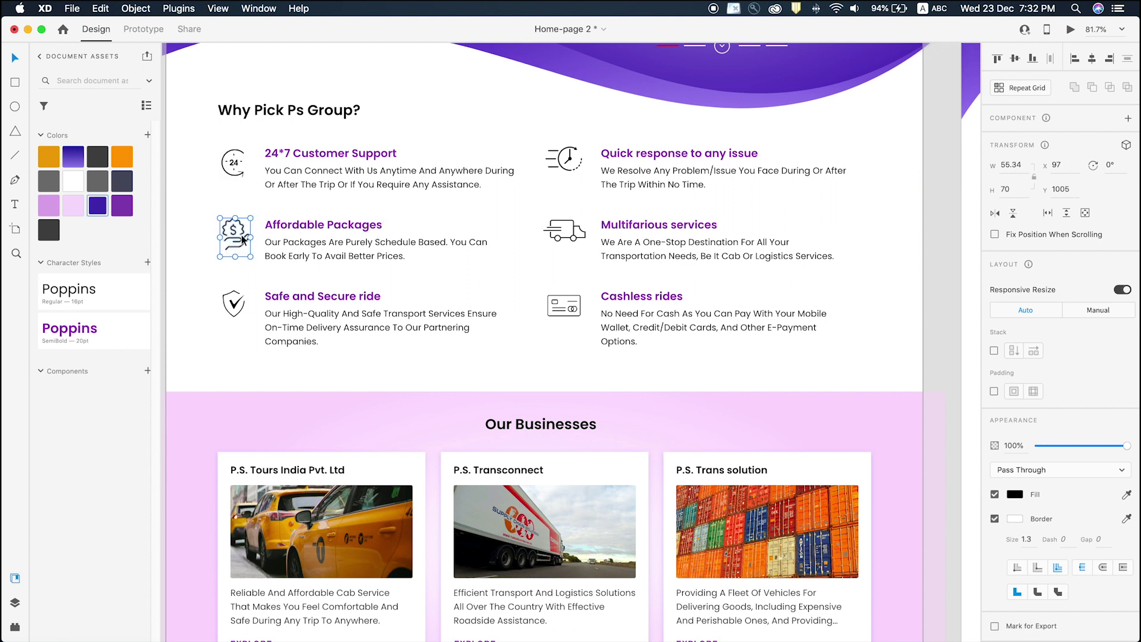
pyautogui.click(235, 305)
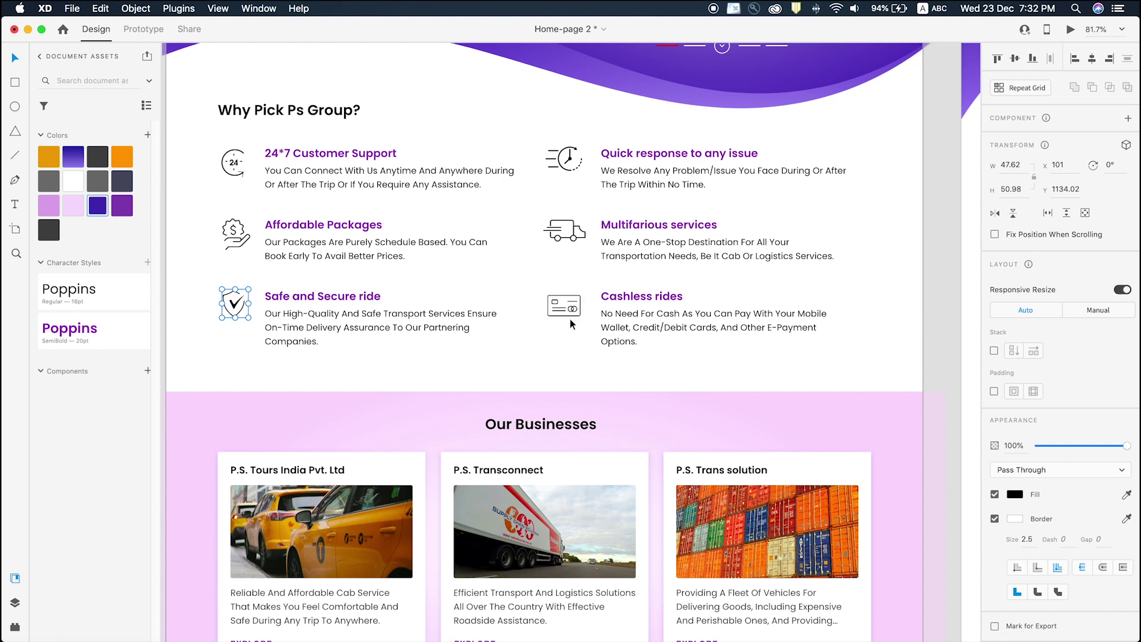
pyautogui.click(565, 340)
pyautogui.scroll(2, 246, 251)
pyautogui.scroll(3, 245, 252)
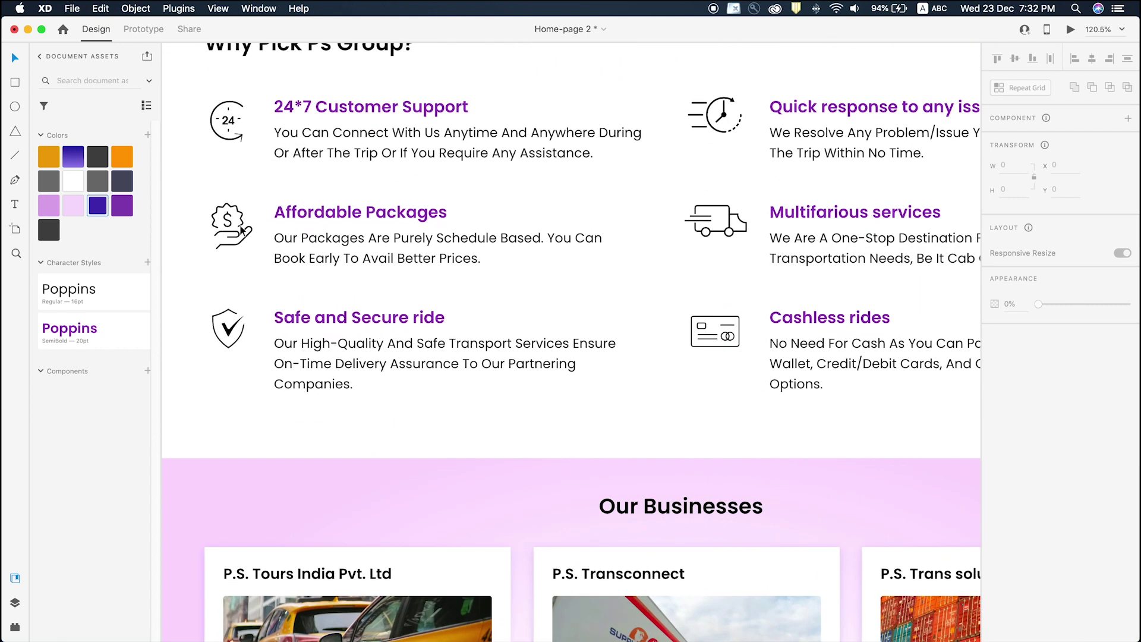
# Examine how the "Affordable Packages" icon looks with and without its border, checking the border's colour and size.
pyautogui.click(246, 249)
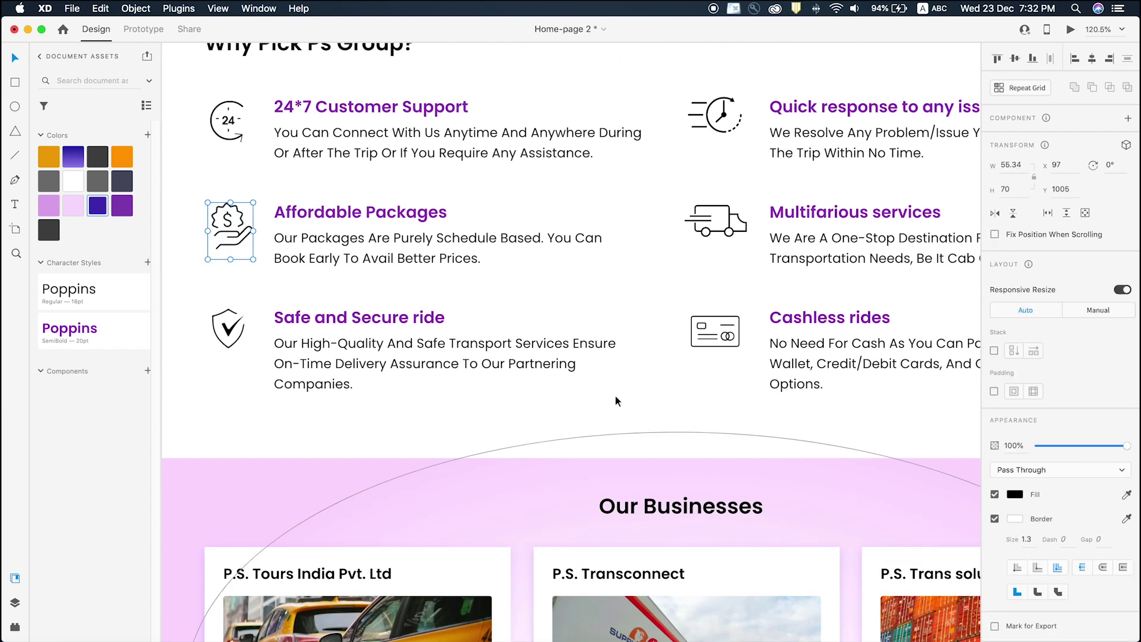
pyautogui.click(995, 519)
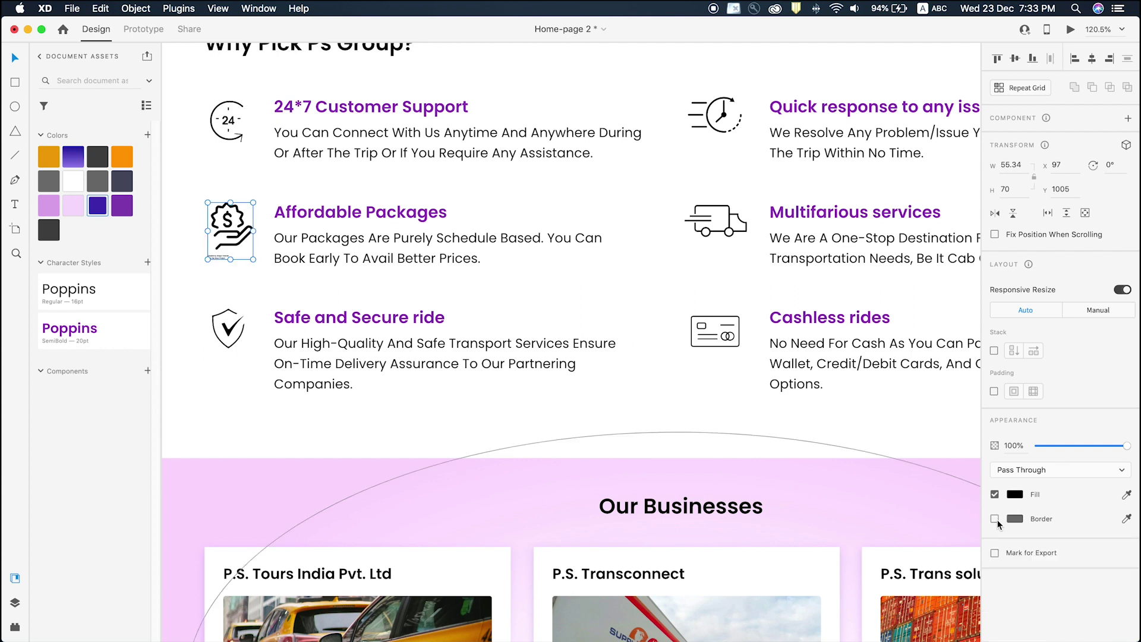
pyautogui.click(996, 521)
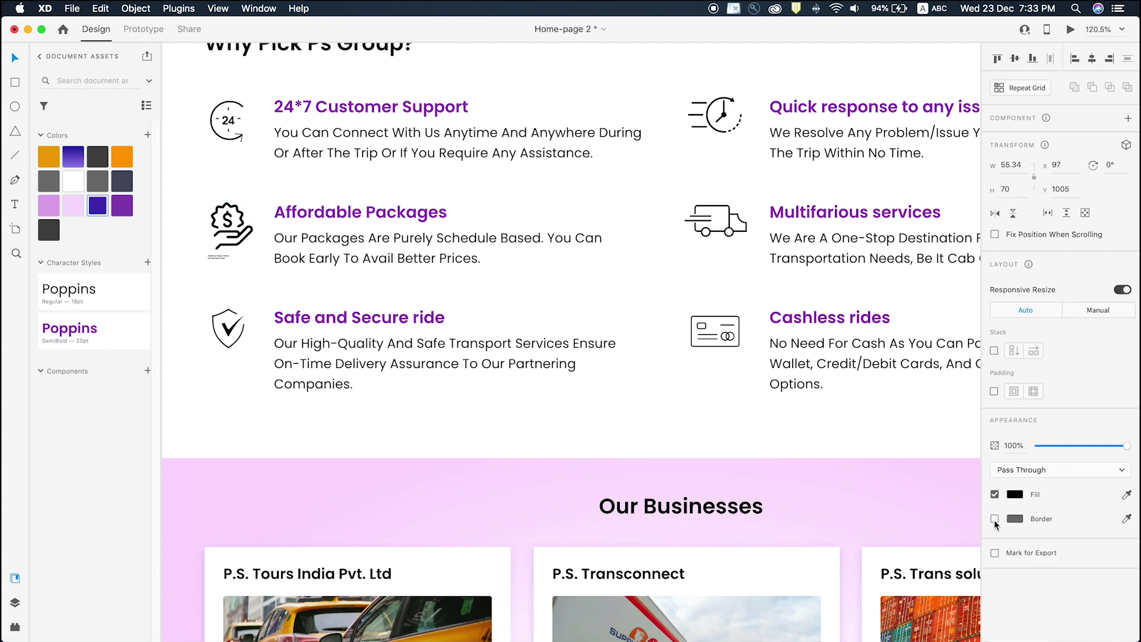
pyautogui.click(995, 519)
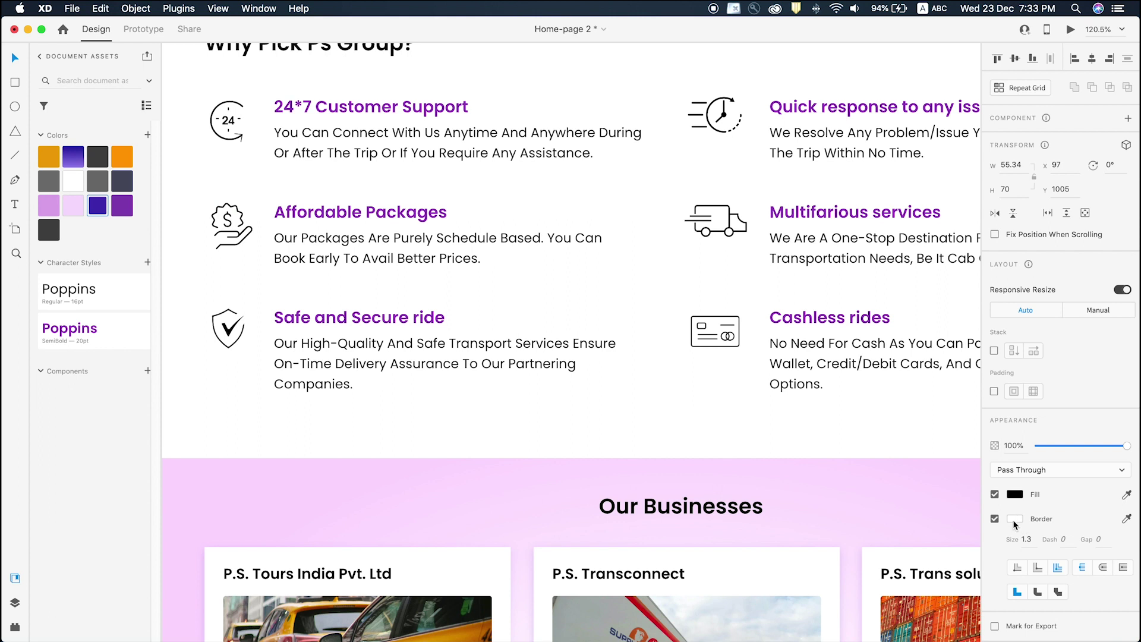
pyautogui.click(1013, 519)
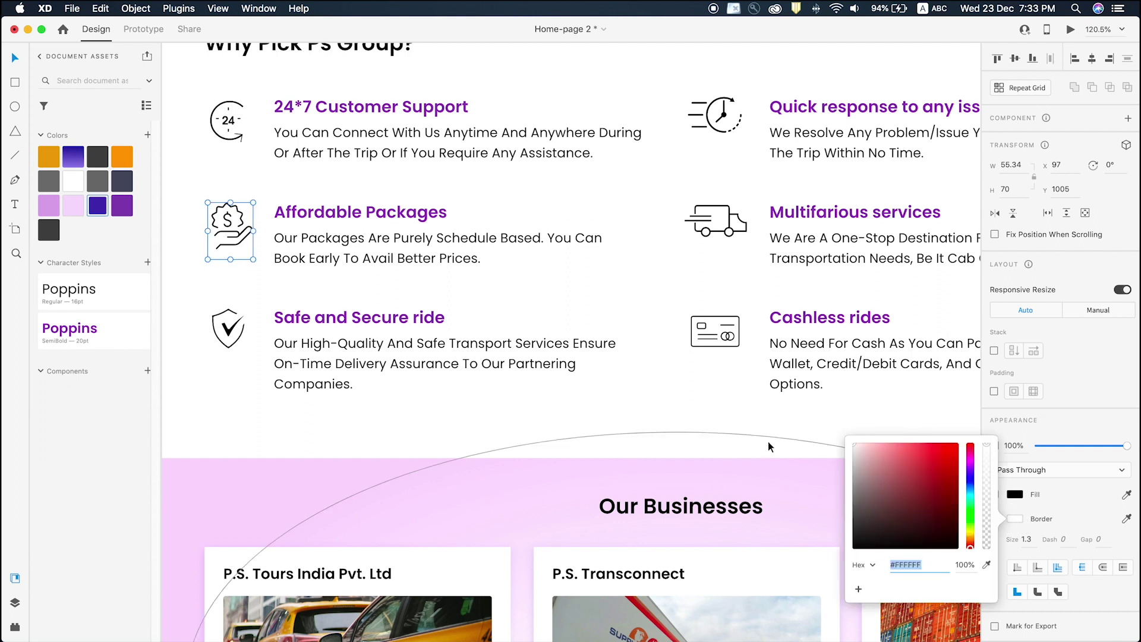
pyautogui.click(265, 278)
pyautogui.click(247, 226)
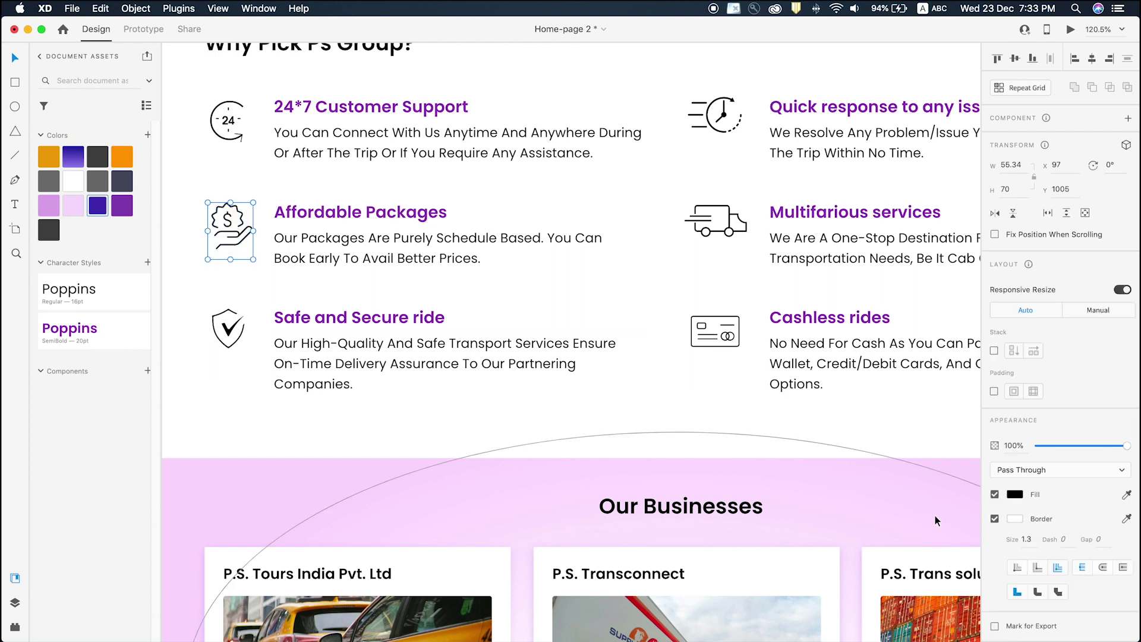
pyautogui.click(1022, 540)
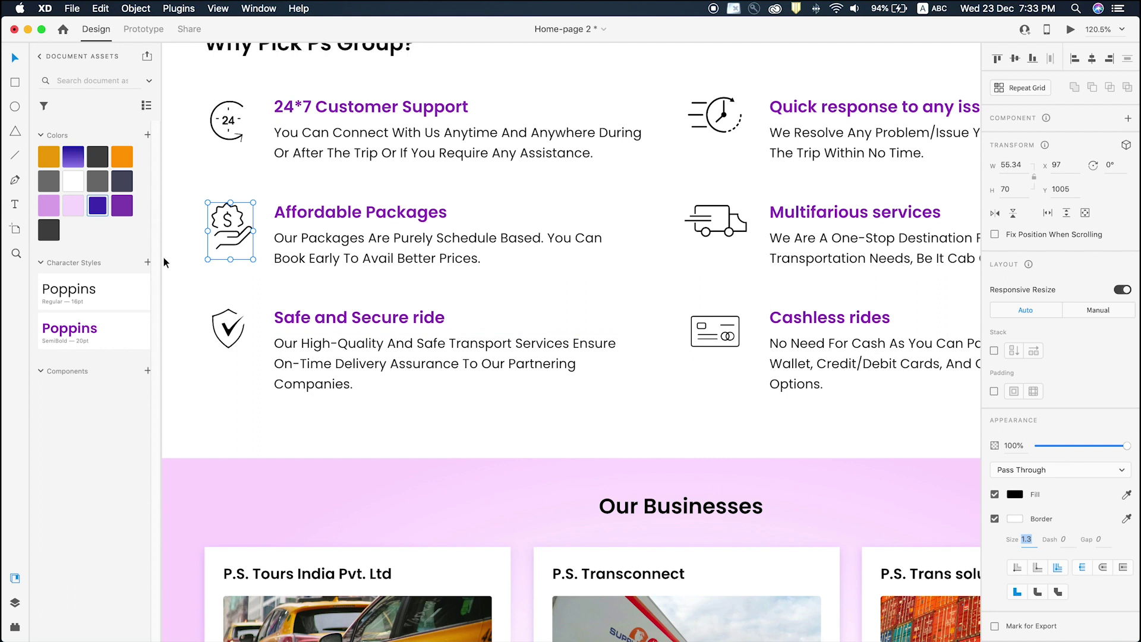
# Copy the 24-hour icon from the reference page onto the working artboard, near the first outlined rectangle.
pyautogui.scroll(-5, 284, 279)
pyautogui.scroll(3, 241, 297)
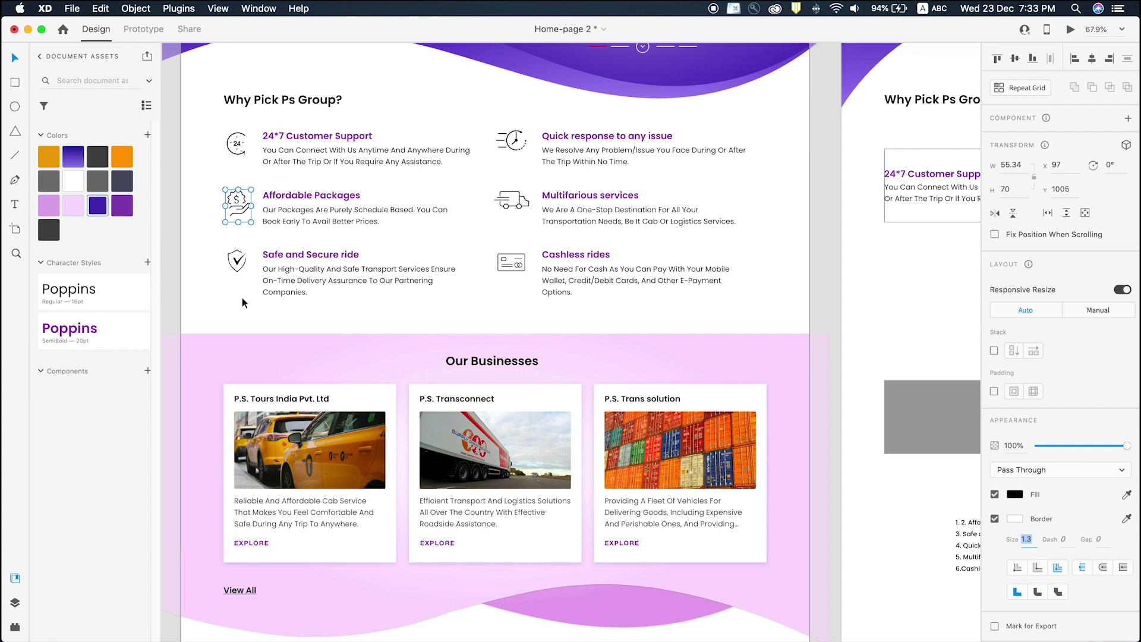
pyautogui.scroll(-3, 241, 298)
pyautogui.click(242, 187)
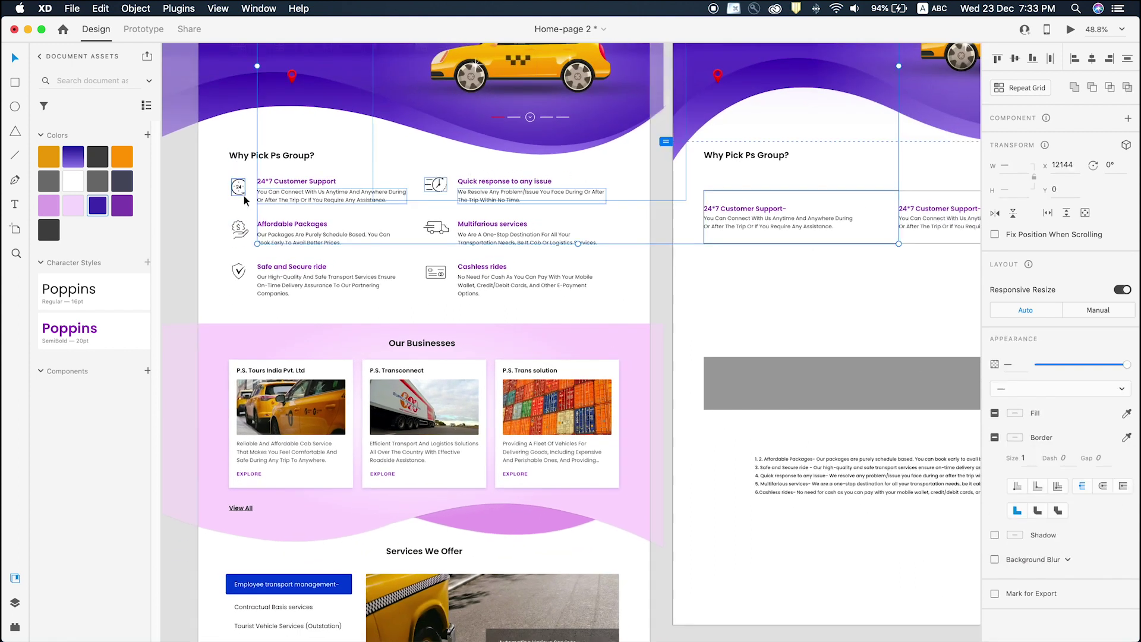
pyautogui.moveTo(241, 186); pyautogui.dragTo(677, 208)
pyautogui.press('z')
pyautogui.moveTo(656, 166); pyautogui.dragTo(824, 300)
pyautogui.press('v')
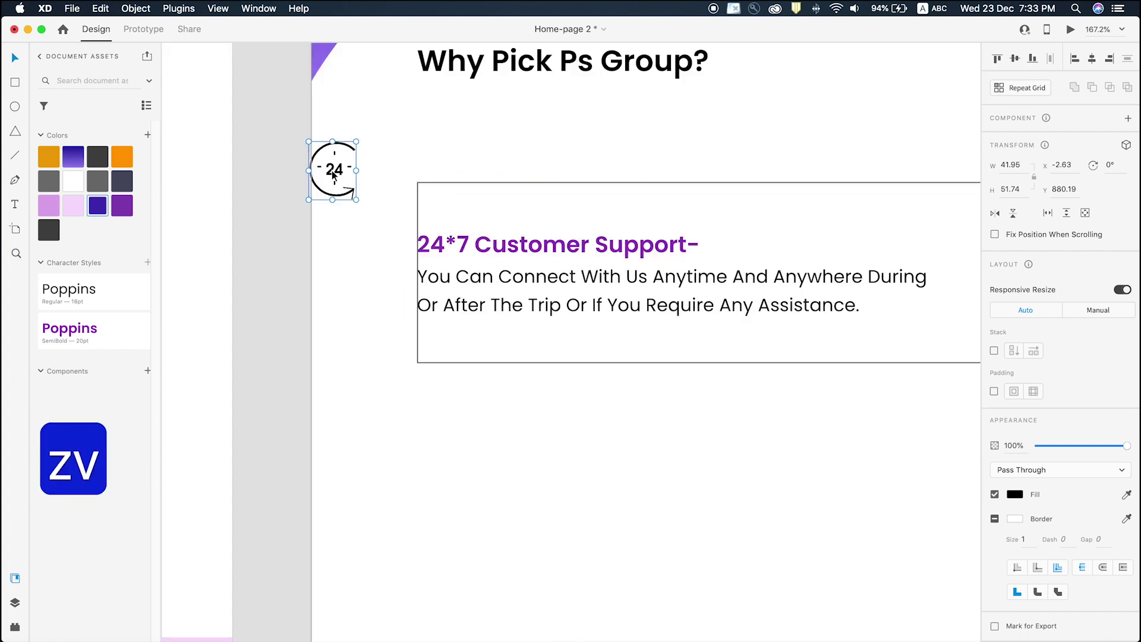
# Place the 24-hour icon at the first rectangle's left edge and shift the title and description beside it to X 164.
pyautogui.moveTo(416, 255); pyautogui.dragTo(276, 189)
pyautogui.click(276, 186)
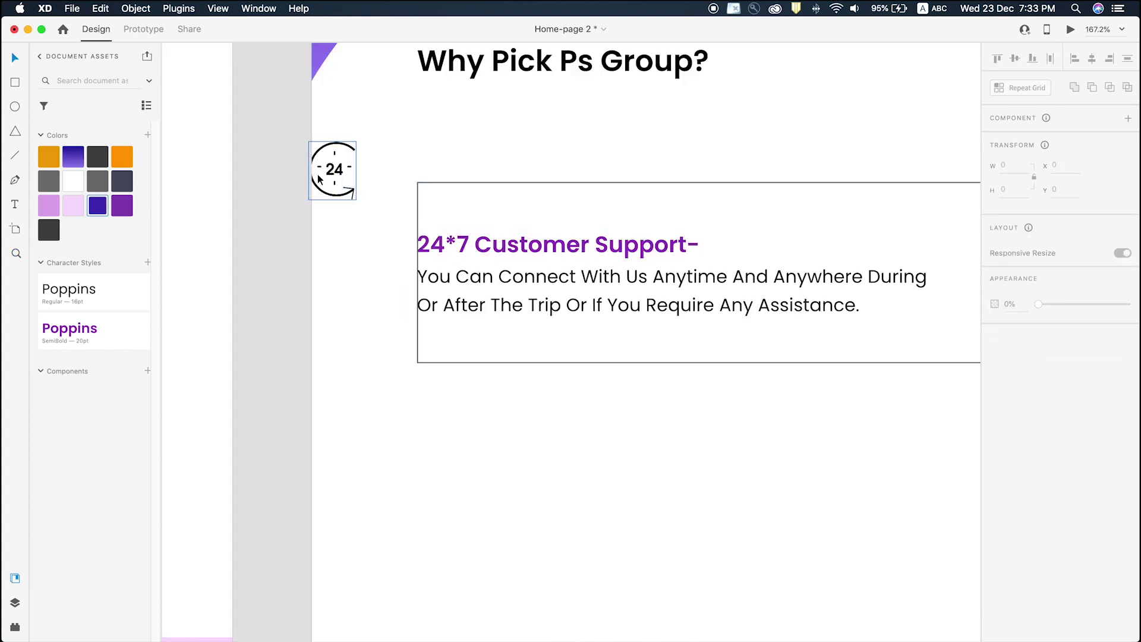
pyautogui.click(348, 173)
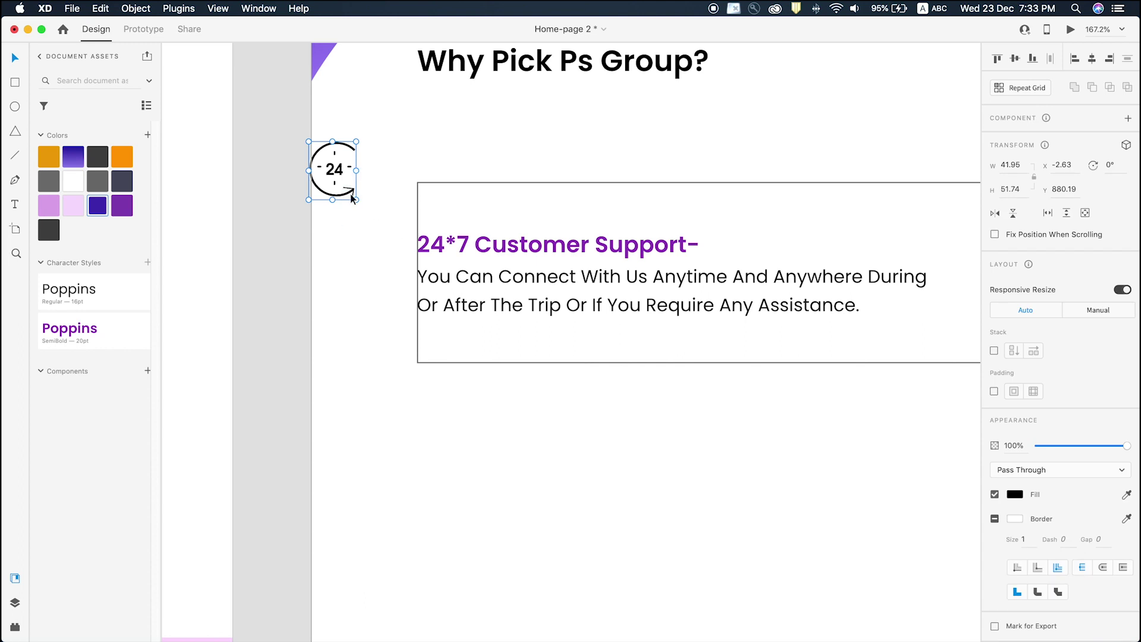
pyautogui.moveTo(352, 196); pyautogui.dragTo(571, 280)
pyautogui.click(527, 254)
pyautogui.keyDown('shift'); pyautogui.click(509, 283); pyautogui.keyUp('shift')
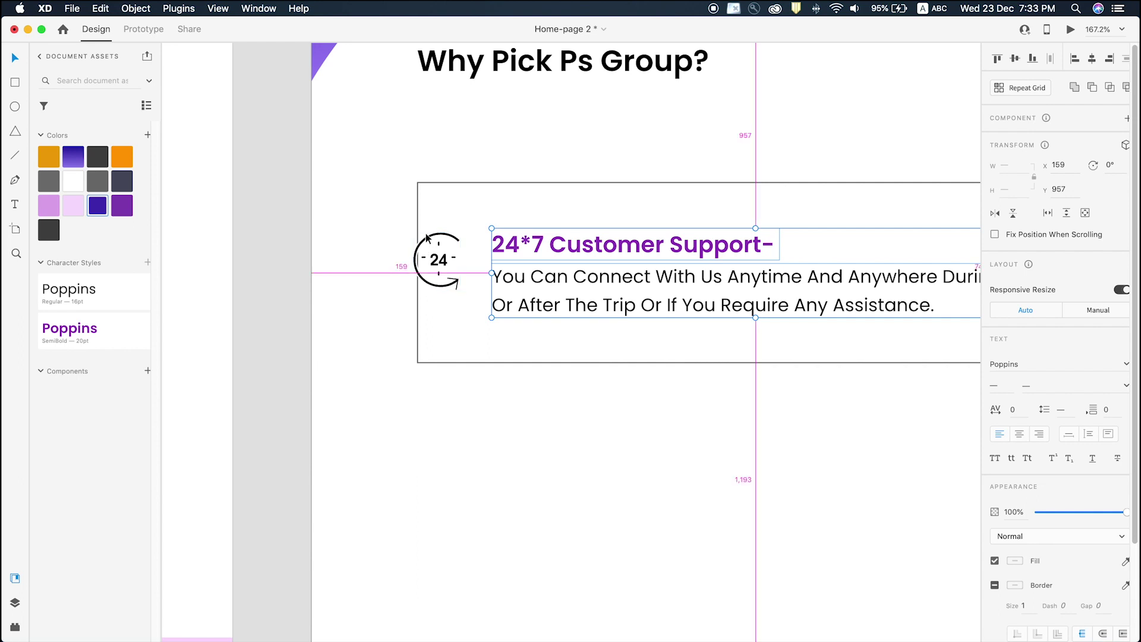
pyautogui.moveTo(511, 244); pyautogui.dragTo(518, 245)
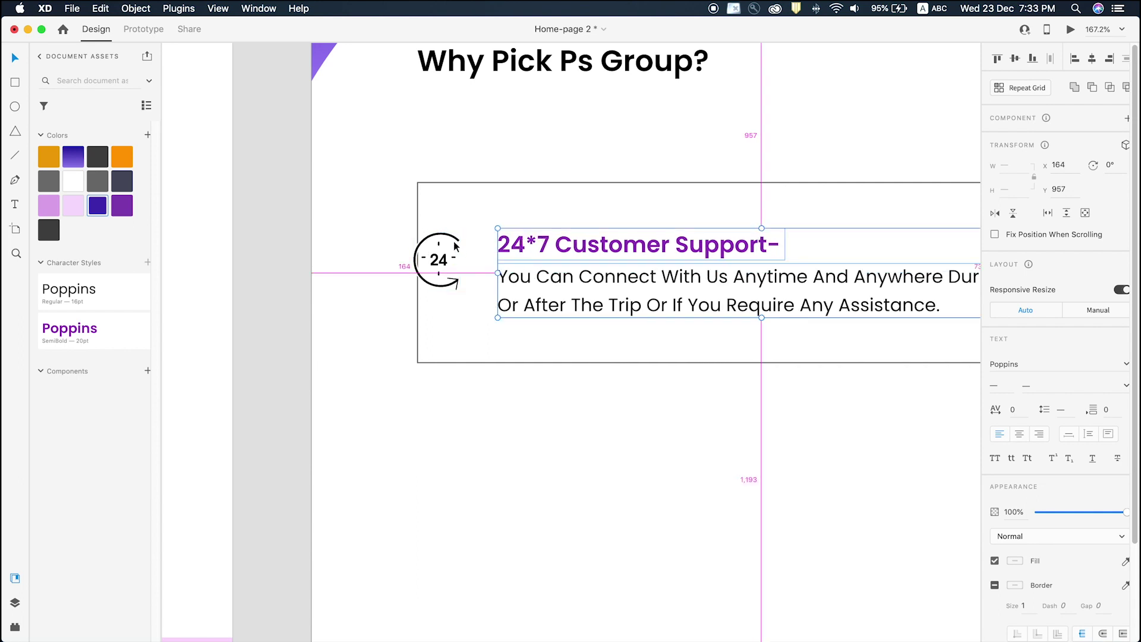
# Align the 24-hour icon with the first rectangle's left edge and move it with its title and description up to the rectangle's top.
pyautogui.moveTo(444, 238); pyautogui.dragTo(449, 238)
pyautogui.keyDown('shift'); pyautogui.click(514, 253); pyautogui.keyUp('shift')
pyautogui.moveTo(537, 301); pyautogui.dragTo(533, 255)
# Lock the banner's 946 by 946 Color Dodge overlay and delete the duplicate title and description from the second rectangle.
pyautogui.scroll(-5, 497, 323)
pyautogui.click(683, 298)
pyautogui.click(693, 215)
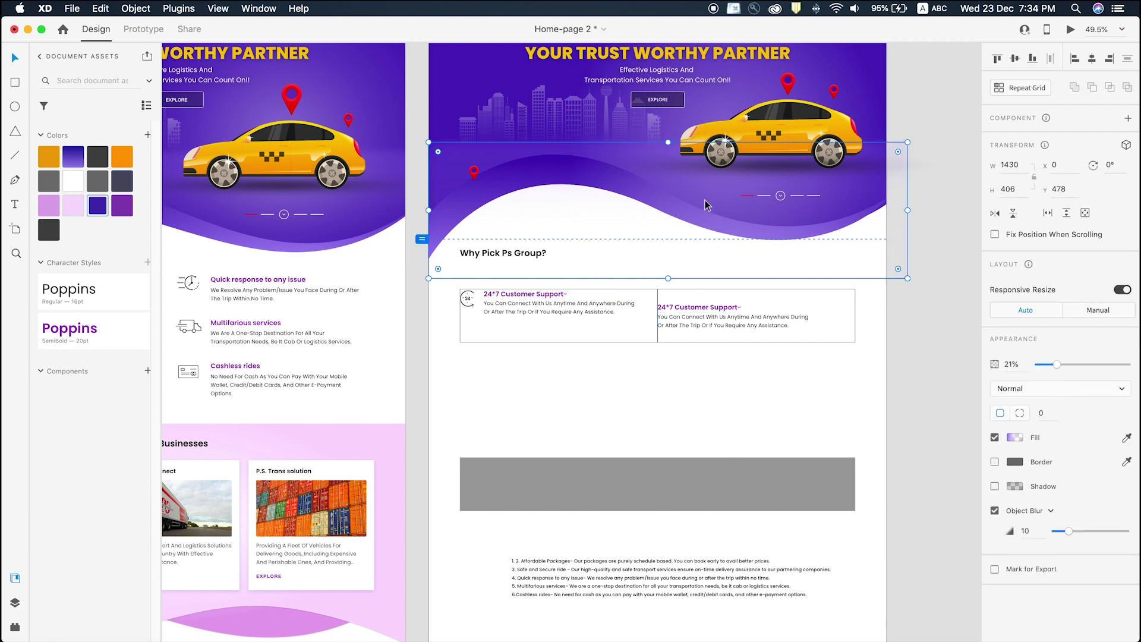
pyautogui.scroll(3, 743, 196)
pyautogui.hscroll(3, 743, 197)
pyautogui.click(646, 196)
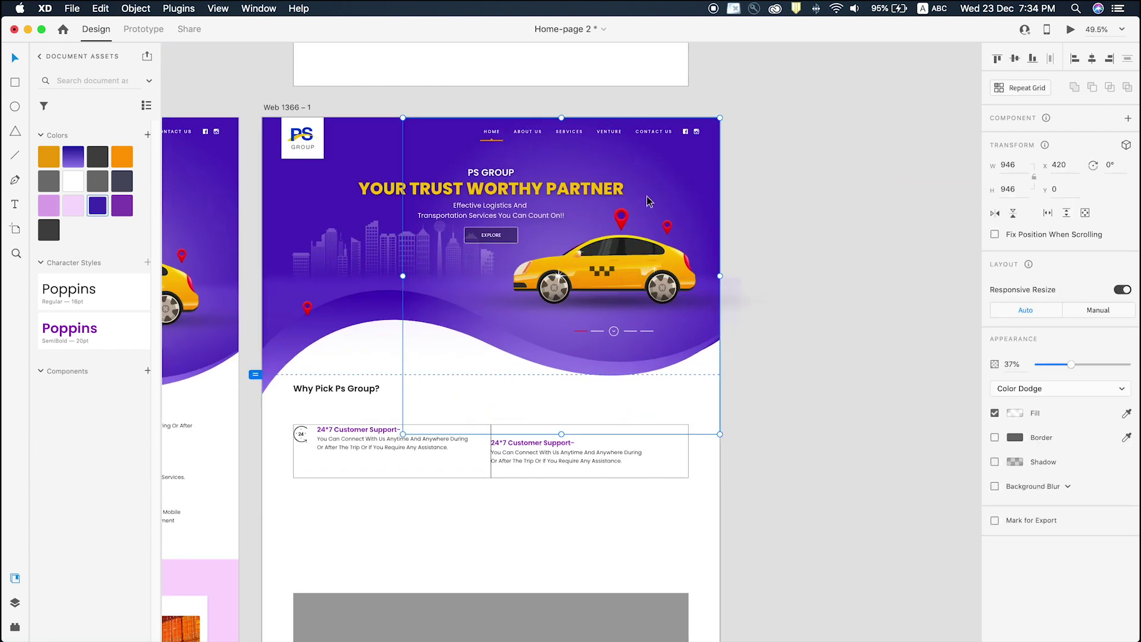
pyautogui.press('super+l')
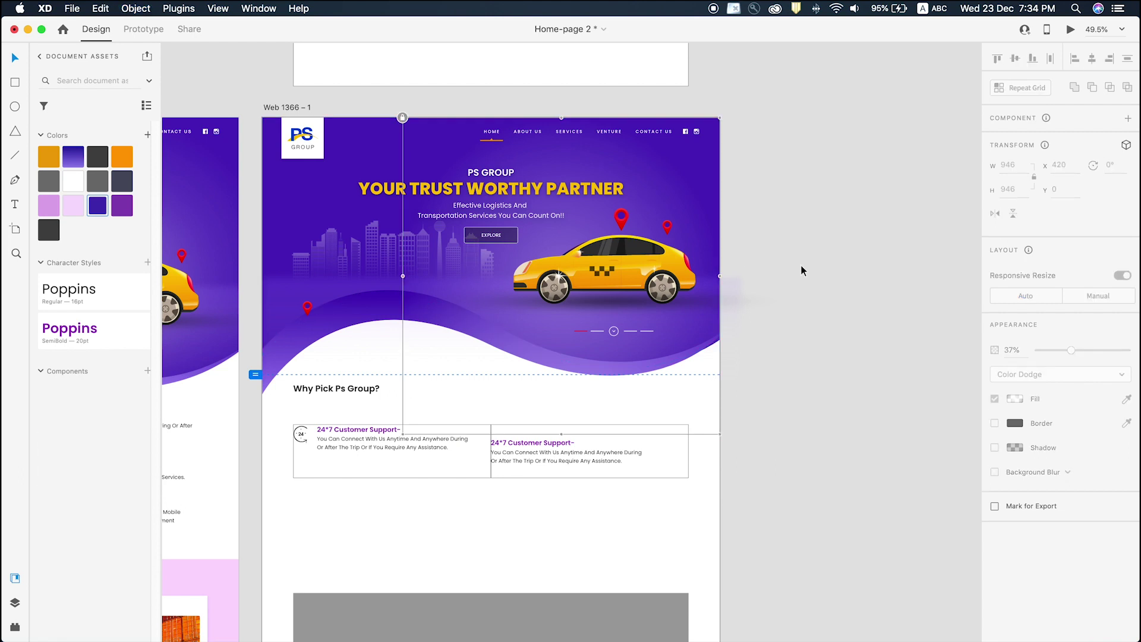
pyautogui.click(538, 442)
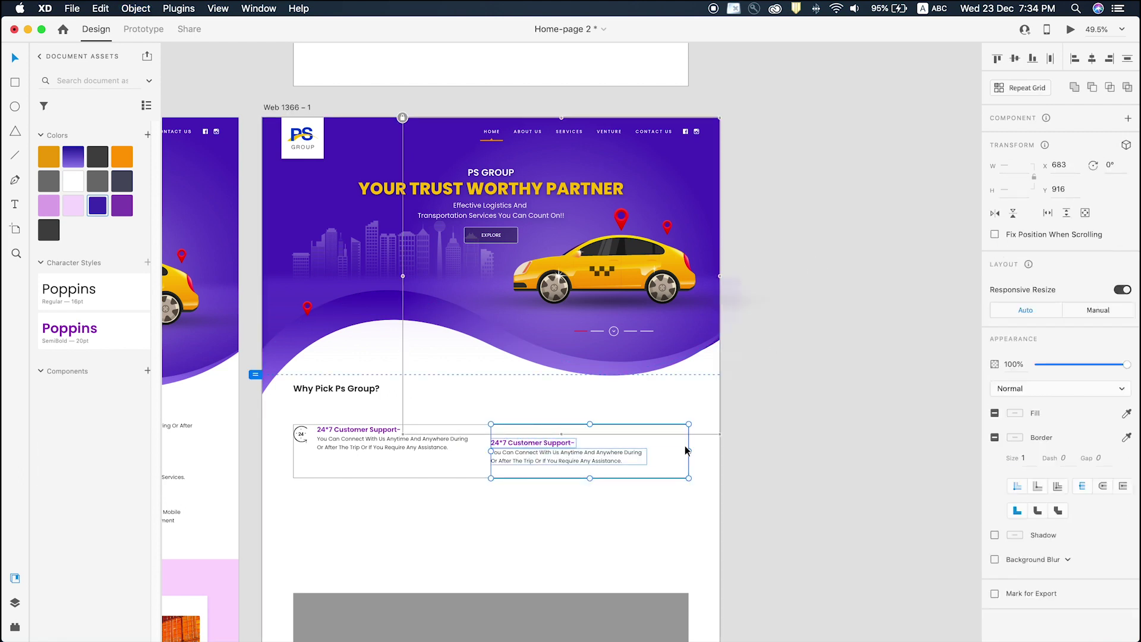
pyautogui.press('BackSpace')
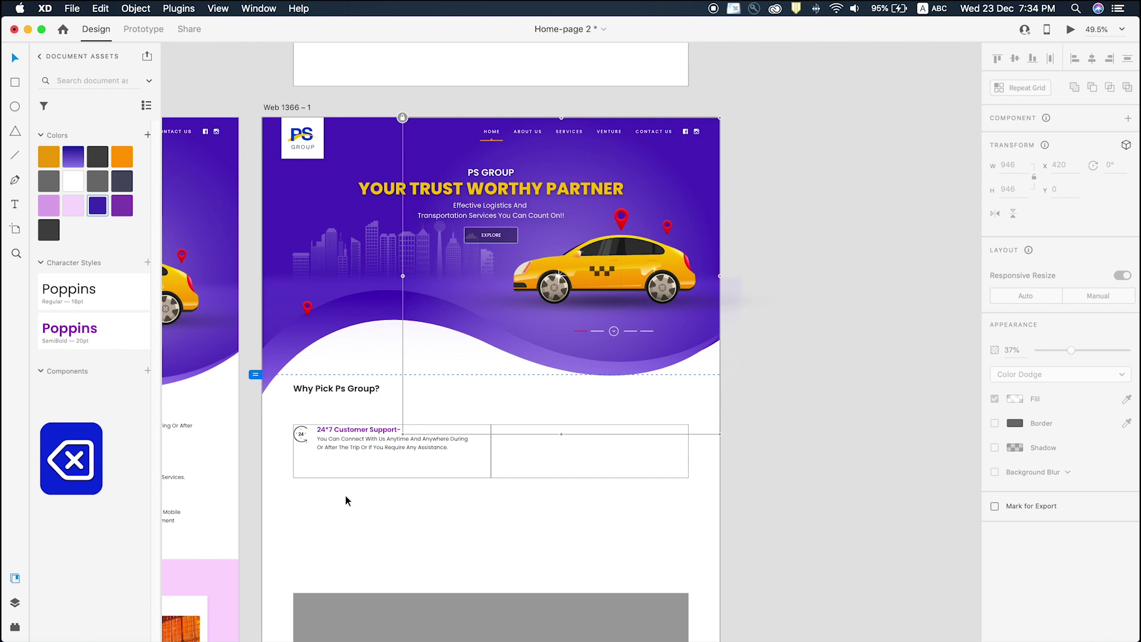
# Group the 24-hour icon with the "24*7 Customer Support" title and description, leaving the rectangle out.
pyautogui.moveTo(308, 443)
pyautogui.mouseDown()
pyautogui.moveTo(292, 433)
pyautogui.moveTo(293, 451)
pyautogui.mouseUp()
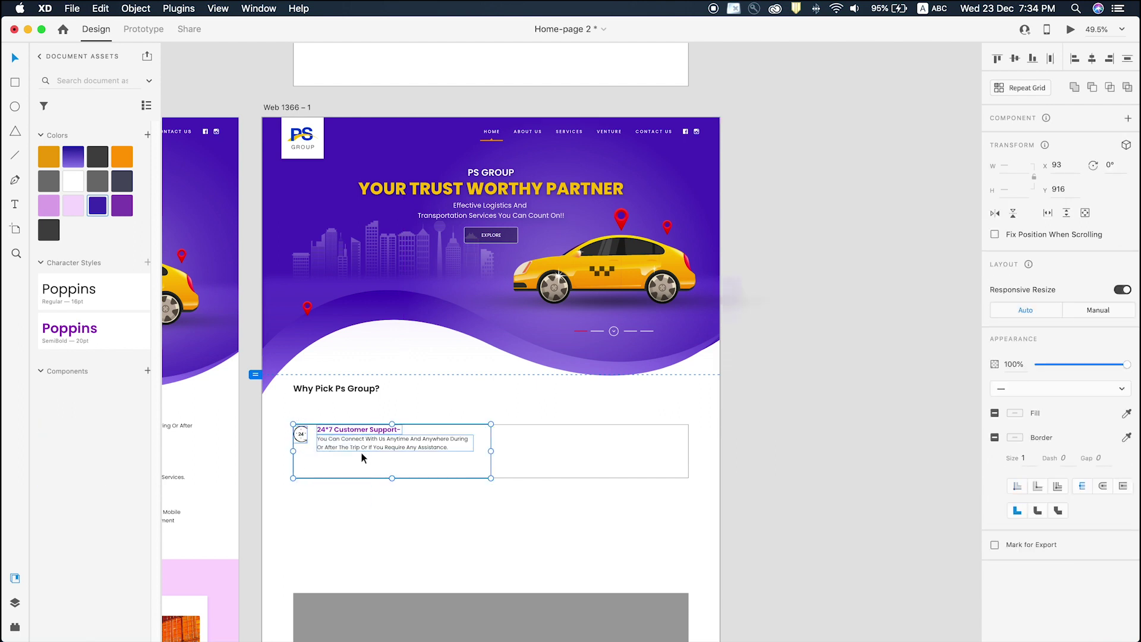
pyautogui.keyDown('shift'); pyautogui.click(324, 478); pyautogui.keyUp('shift')
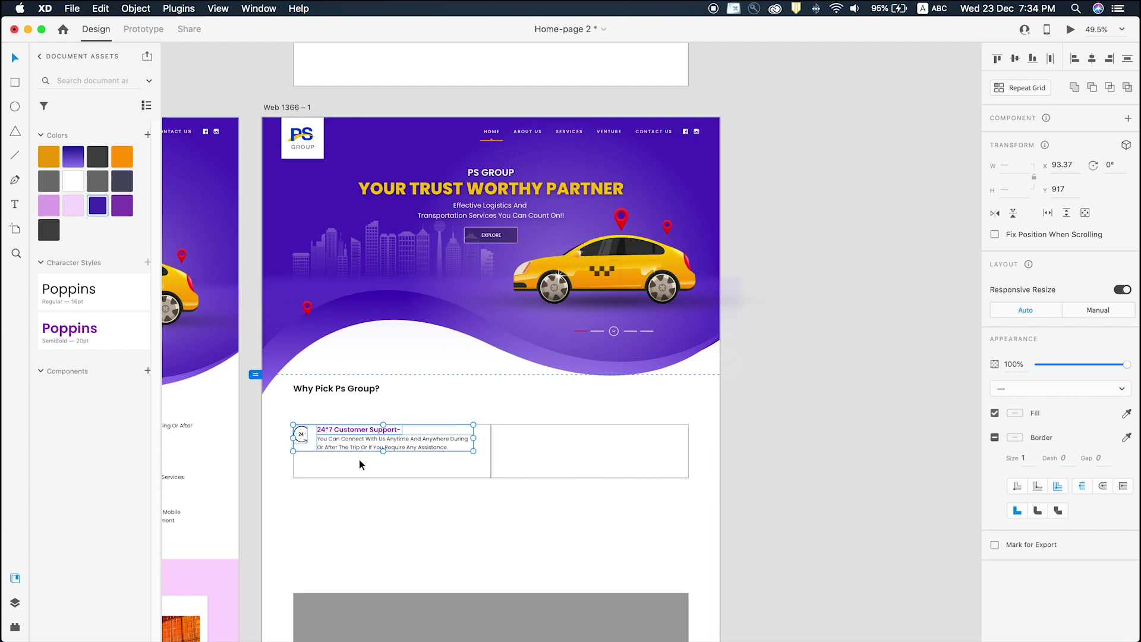
pyautogui.press('cmd+g')
pyautogui.click(358, 482)
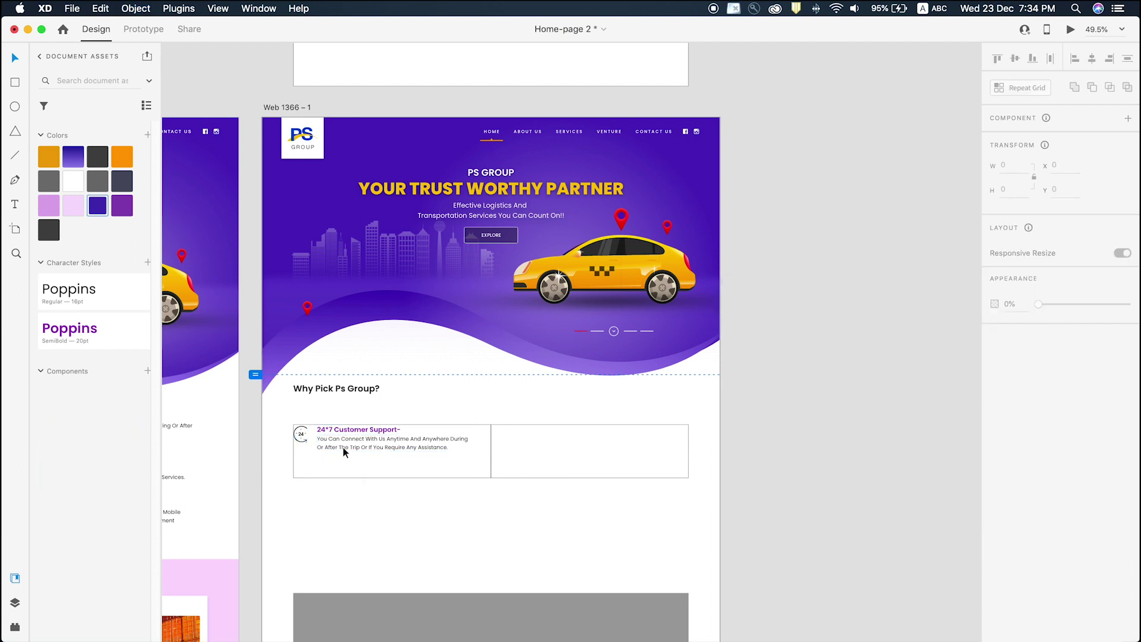
# Duplicate the grouped customer support point into the second half-width rectangle on the same row.
pyautogui.moveTo(364, 434); pyautogui.dragTo(542, 434)
pyautogui.click(501, 544)
pyautogui.moveTo(500, 568); pyautogui.dragTo(536, 411)
pyautogui.press('z')
pyautogui.press('z')
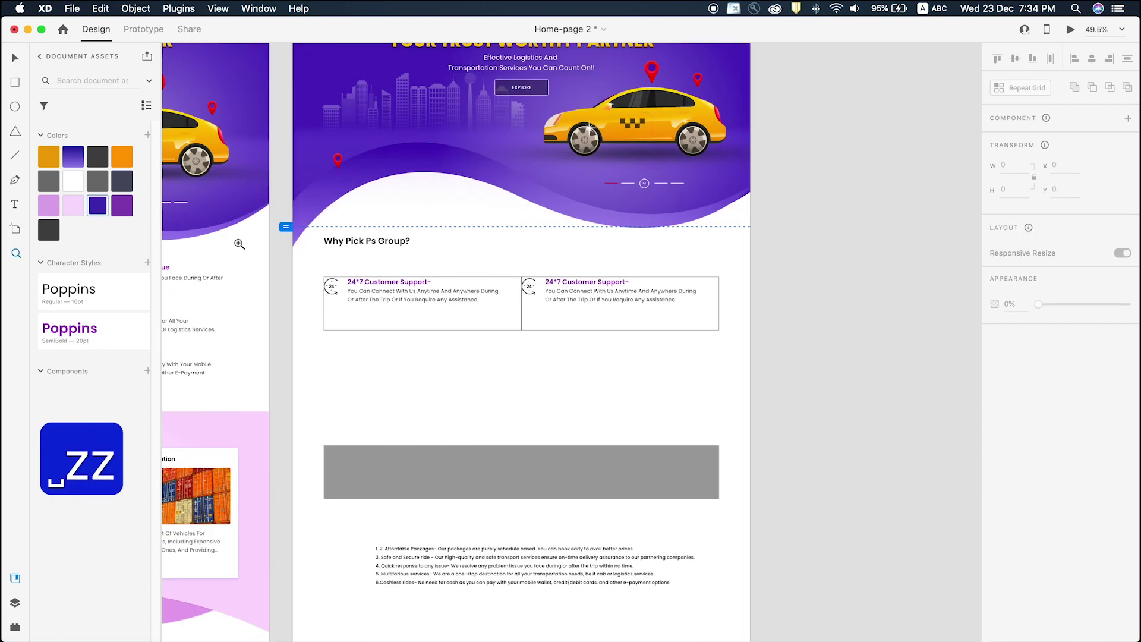
pyautogui.moveTo(747, 357); pyautogui.dragTo(746, 357)
# Group the two customer support points into one row and try placing a copy of the row beneath it.
pyautogui.click(349, 334)
pyautogui.keyDown('shift'); pyautogui.click(608, 337); pyautogui.keyUp('shift')
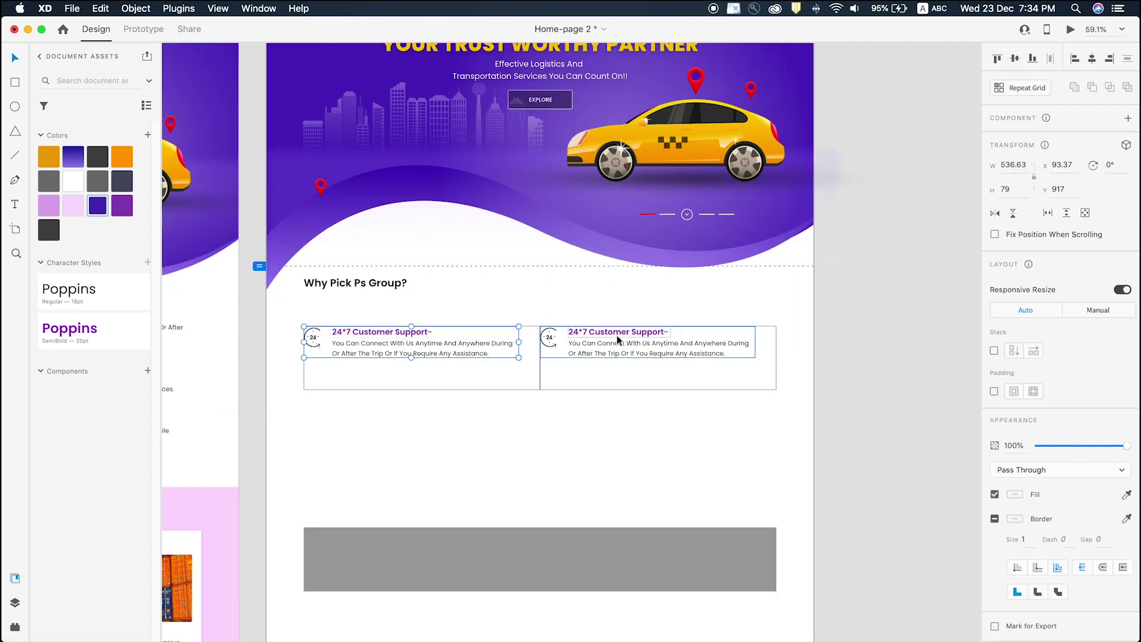
pyautogui.moveTo(608, 337); pyautogui.dragTo(603, 382)
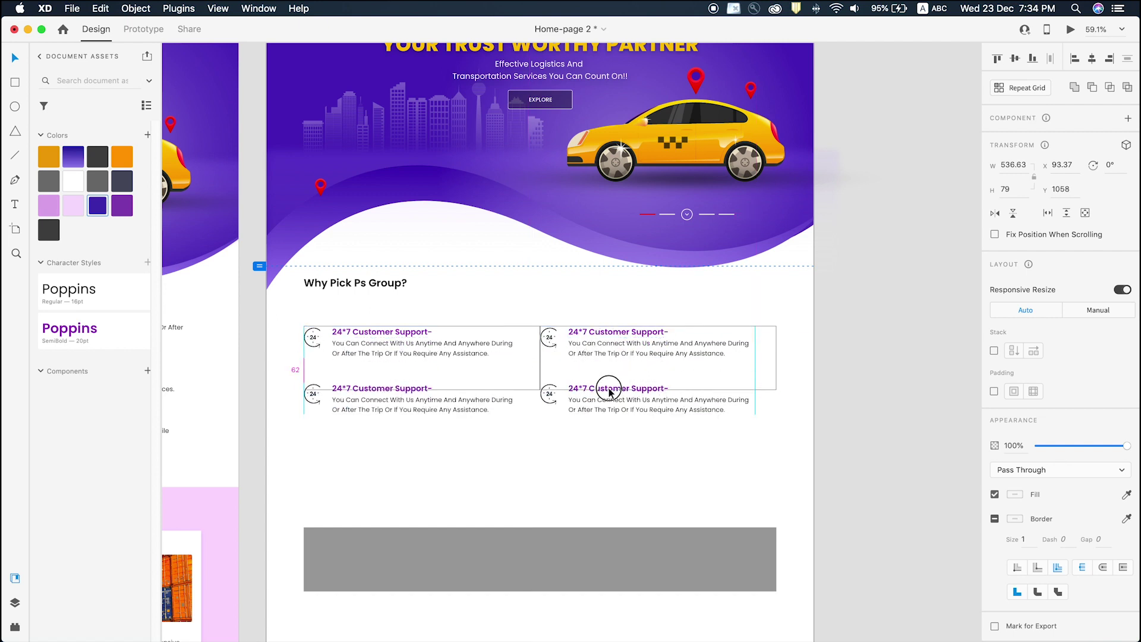
pyautogui.press('super+z')
pyautogui.click(717, 300)
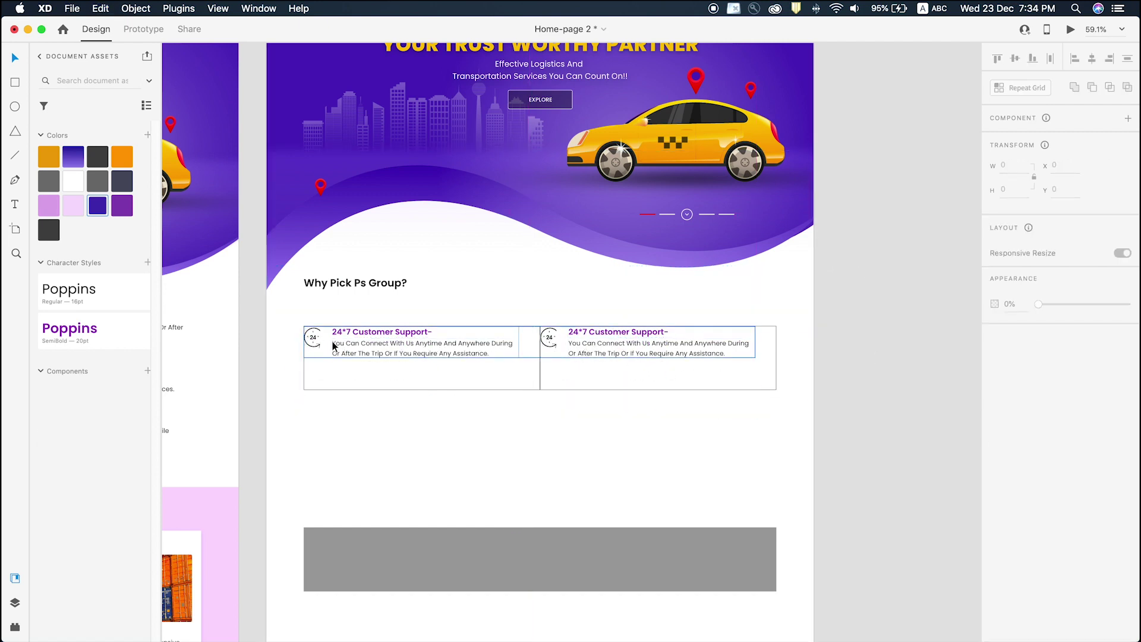
# Turn the two-point row into a Repeat Grid of three rows and widen the row spacing to a total height of 353.
pyautogui.click(396, 345)
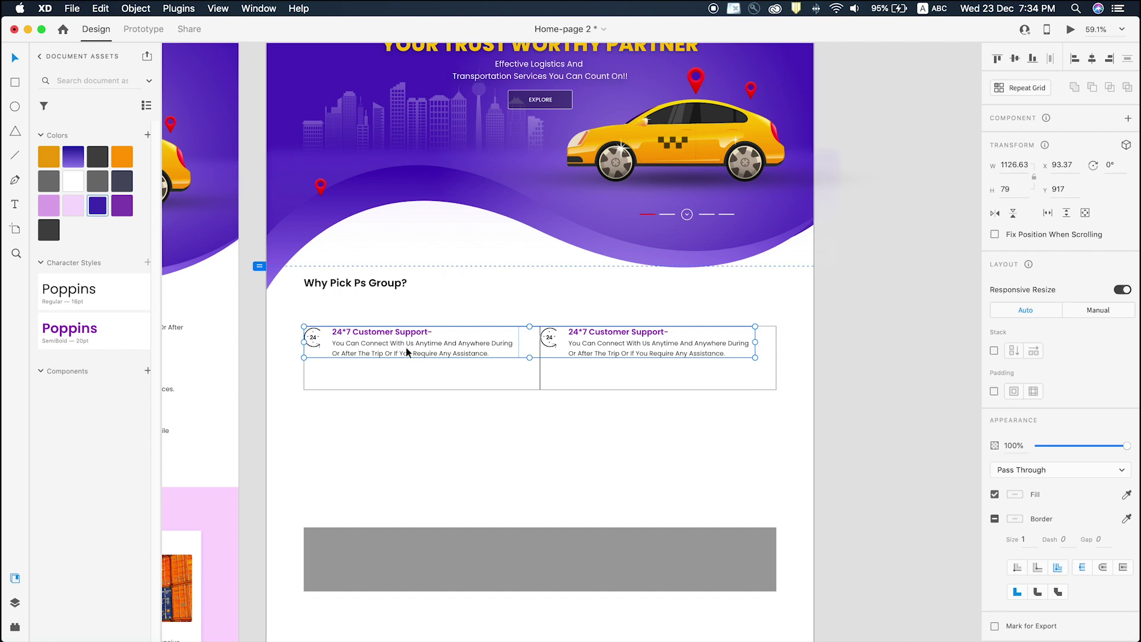
pyautogui.click(1023, 90)
pyautogui.moveTo(526, 359); pyautogui.dragTo(515, 442)
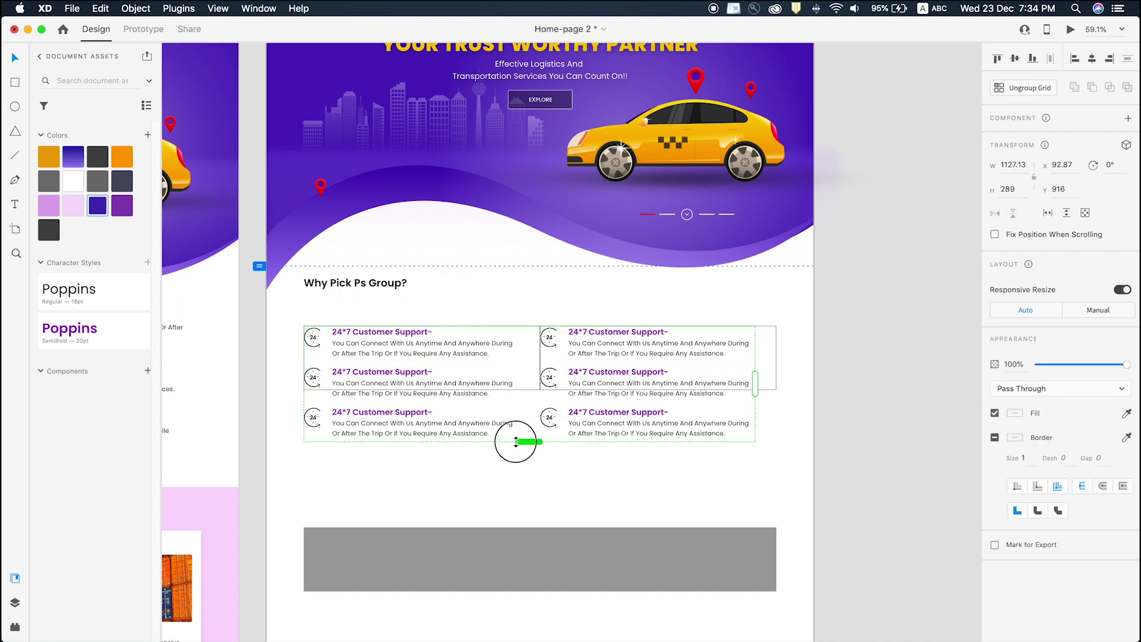
pyautogui.moveTo(439, 405); pyautogui.dragTo(438, 424)
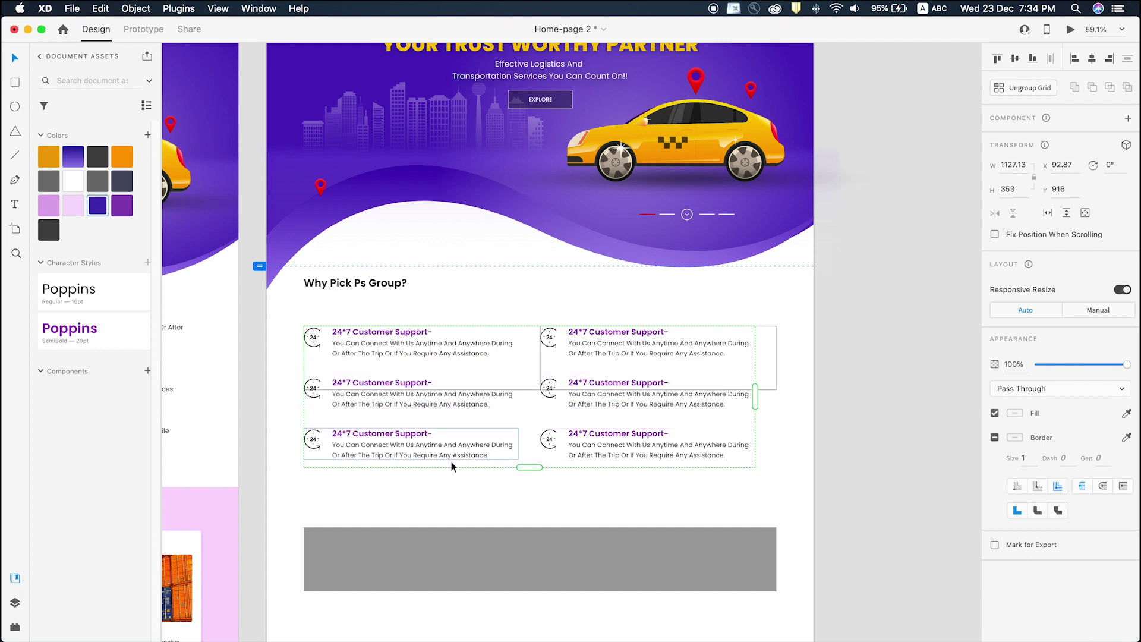
# Ungroup the Repeat Grid into separate rows of points.
pyautogui.rightClick(426, 412)
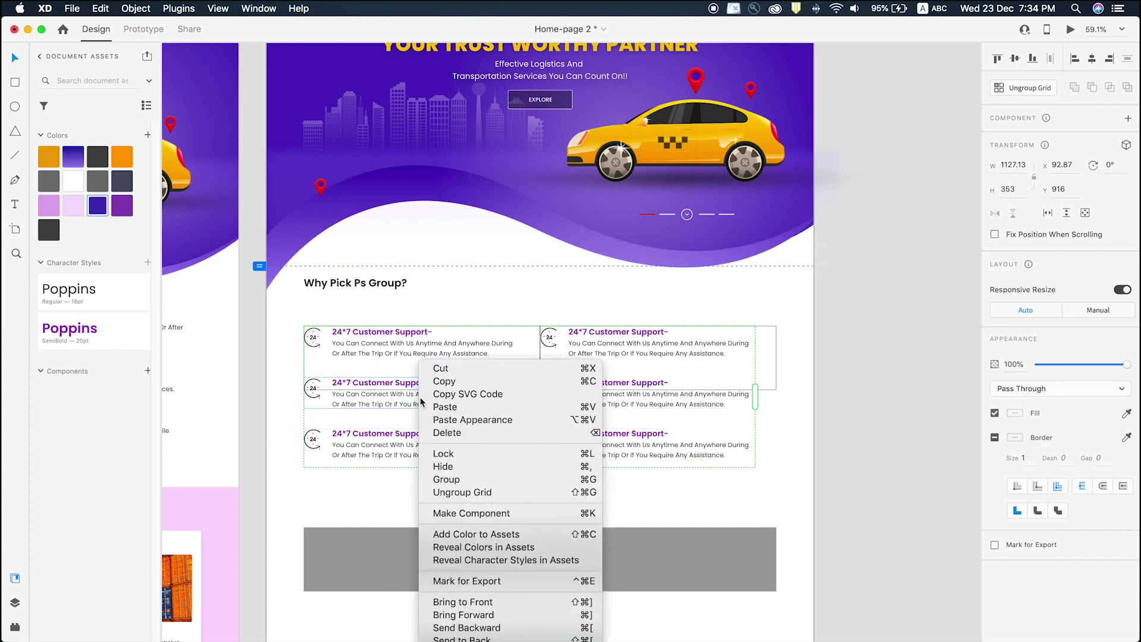
pyautogui.click(457, 491)
pyautogui.click(851, 353)
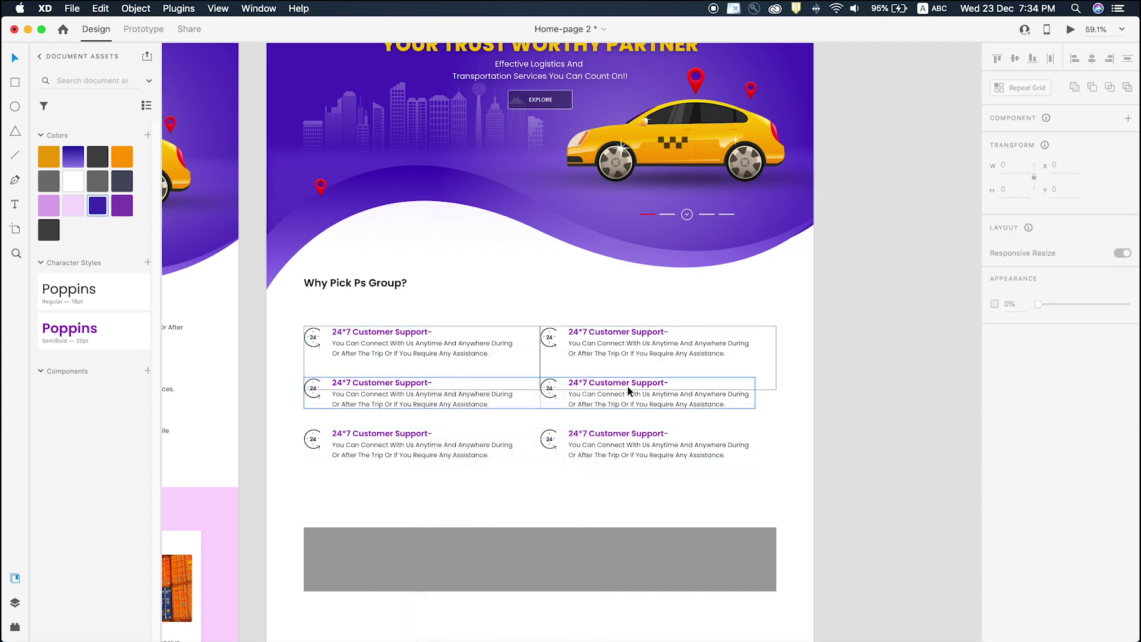
pyautogui.click(777, 359)
pyautogui.moveTo(542, 381); pyautogui.dragTo(542, 297)
pyautogui.press('super+z')
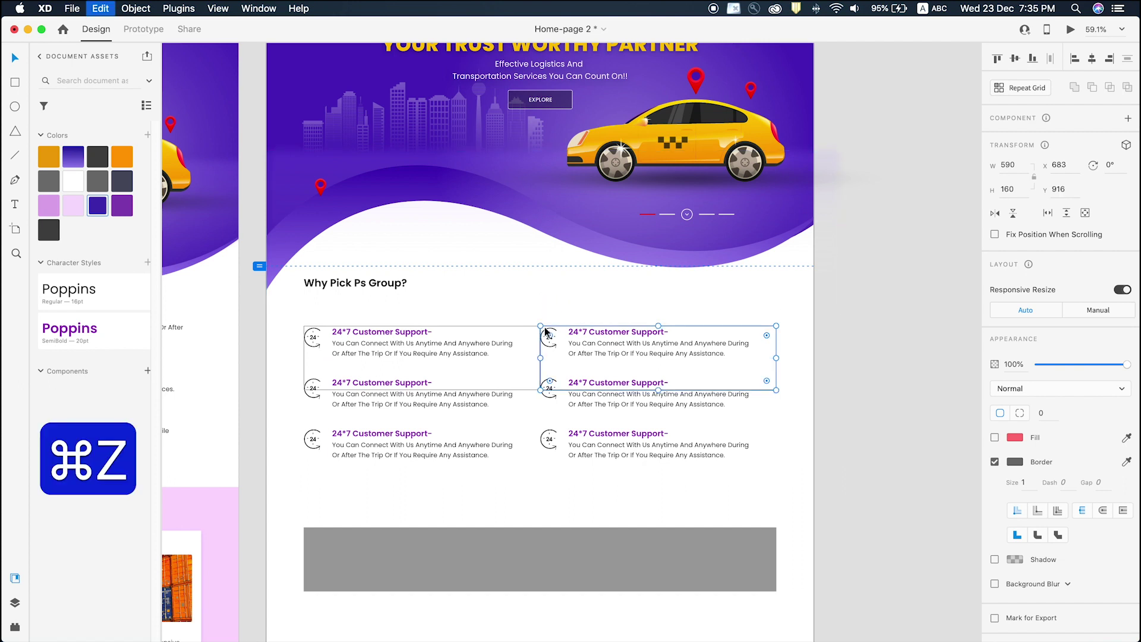
# Resize the two half-width guide rectangles to a height of 70 above the points and remove their borders.
pyautogui.click(539, 357)
pyautogui.moveTo(540, 389); pyautogui.dragTo(540, 298)
pyautogui.press('super+z')
pyautogui.click(601, 316)
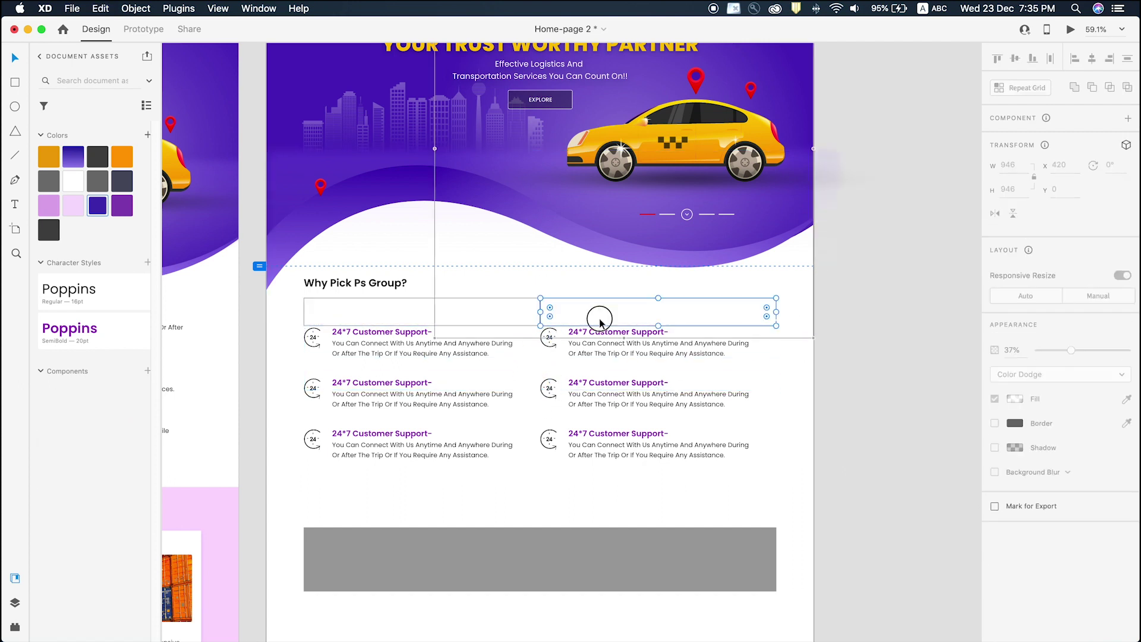
pyautogui.click(499, 318)
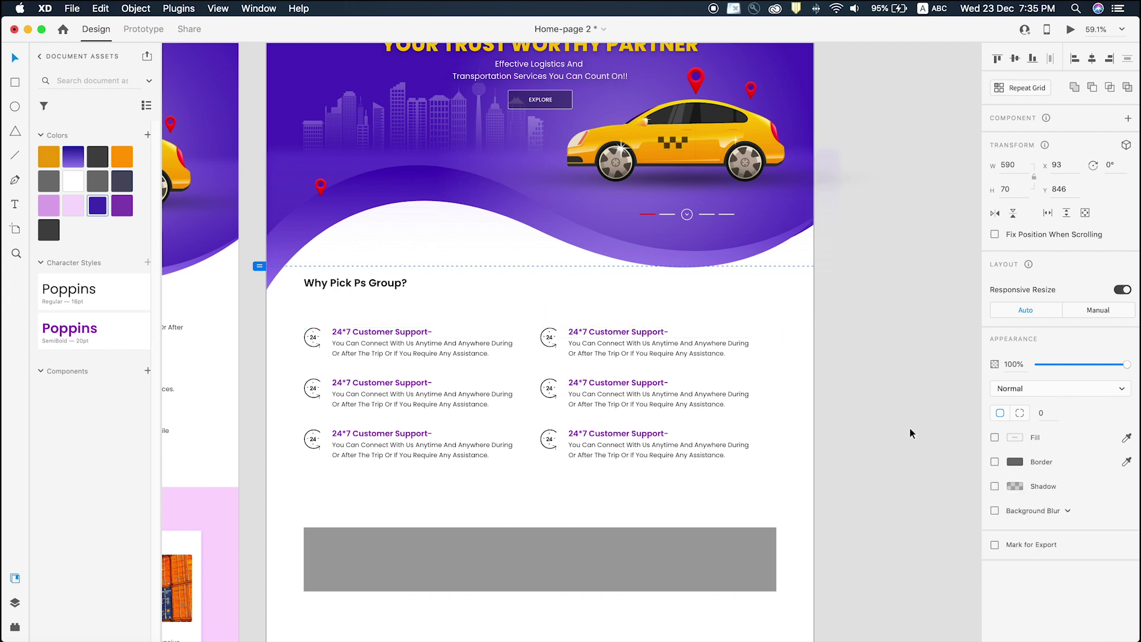
pyautogui.click(893, 418)
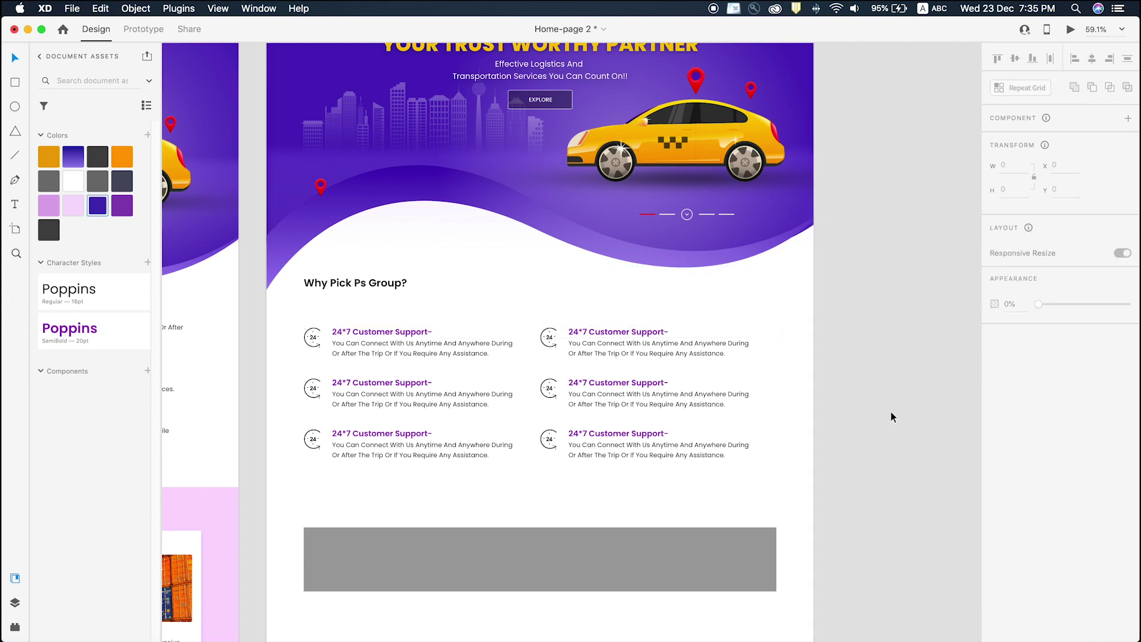
# Move the "Why Pick Ps Group?" heading down slightly to Y 799 and lock the blurred wave shape behind it.
pyautogui.click(370, 286)
pyautogui.moveTo(370, 287); pyautogui.dragTo(370, 286)
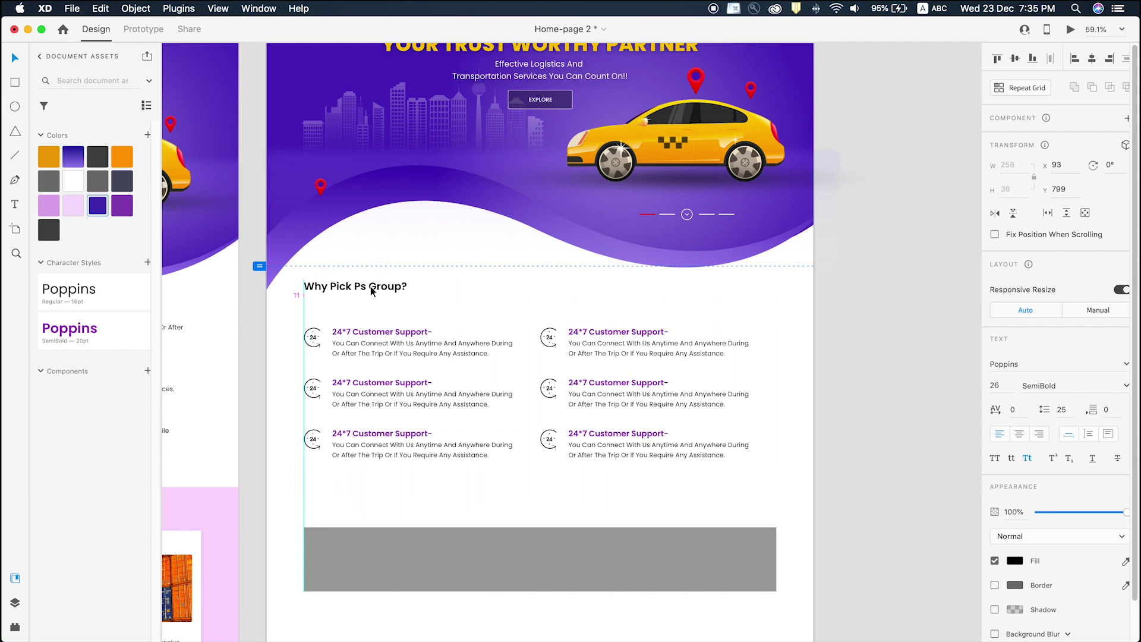
pyautogui.click(494, 217)
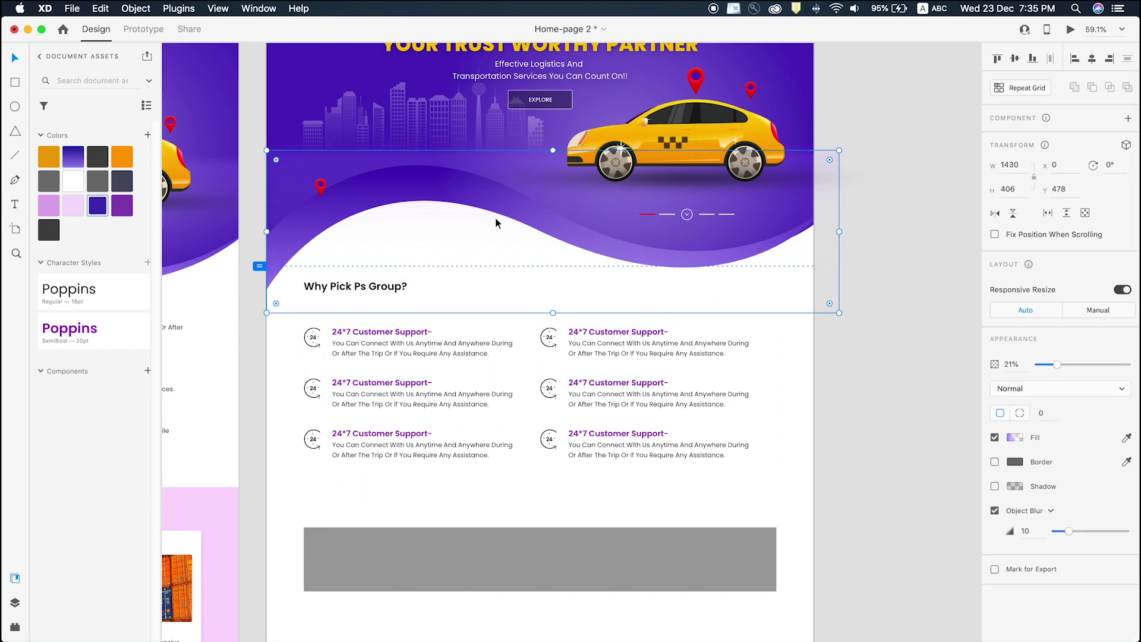
pyautogui.press('super+l')
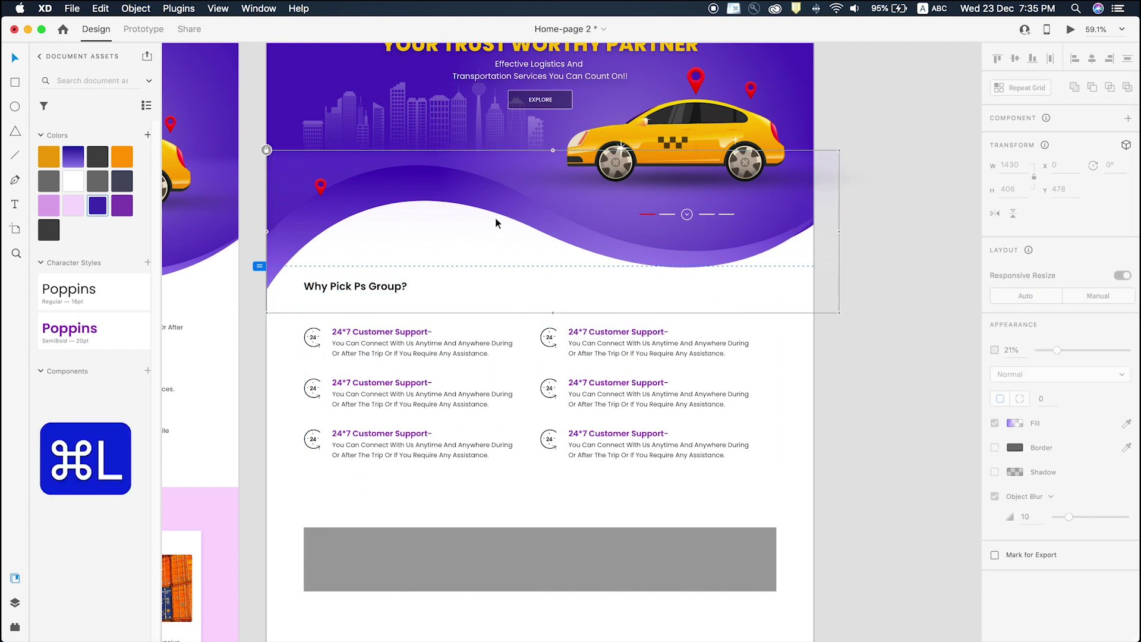
# Move the three rows of customer support points up, closer to the "Why Pick Ps Group?" heading.
pyautogui.moveTo(830, 467); pyautogui.dragTo(345, 329)
pyautogui.moveTo(587, 334); pyautogui.dragTo(587, 323)
pyautogui.click(881, 348)
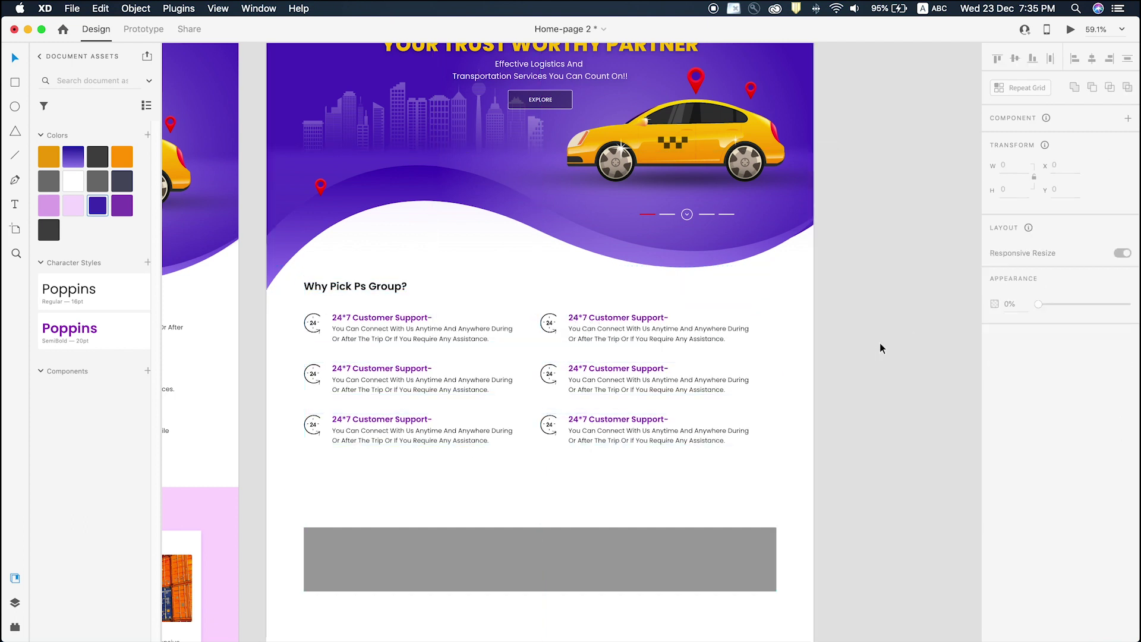
pyautogui.moveTo(825, 472); pyautogui.dragTo(288, 306)
pyautogui.moveTo(361, 330); pyautogui.dragTo(361, 329)
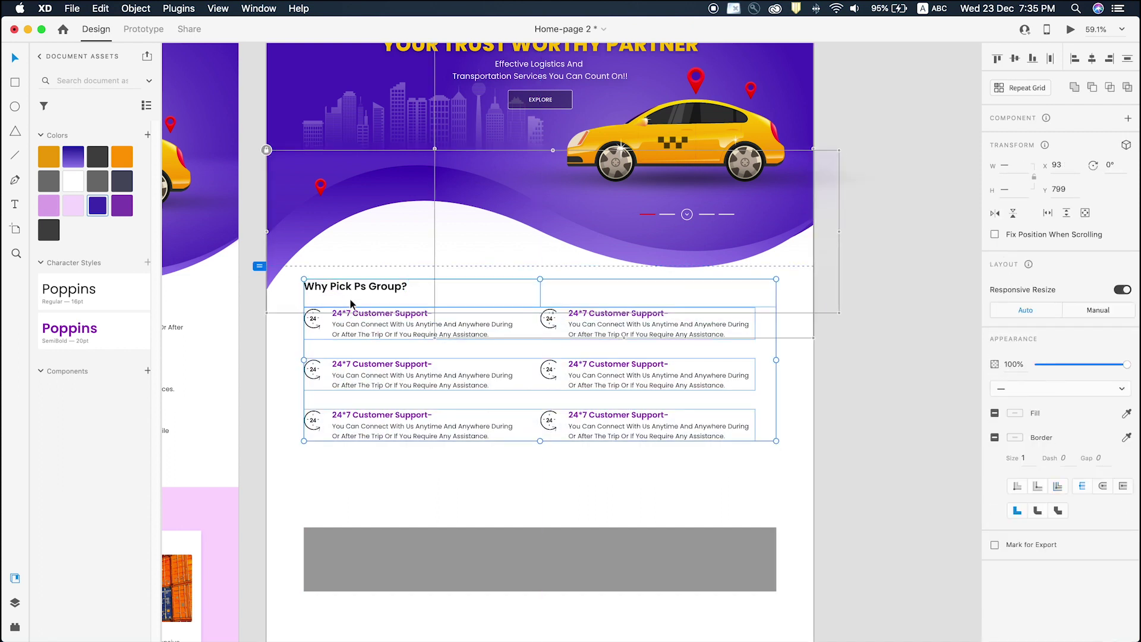
pyautogui.click(898, 363)
pyautogui.scroll(1, 814, 424)
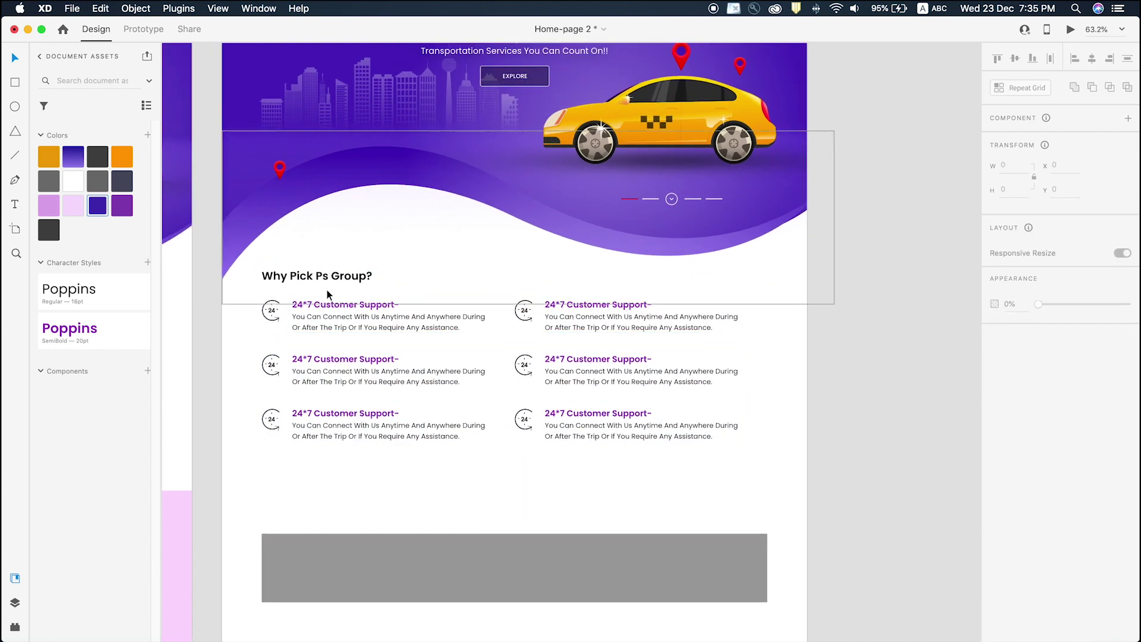
# Compare the new page's "Why Pick Ps Group?" section with the reference page and examine the reference "Our Businesses" section.
pyautogui.scroll(-5, 509, 399)
pyautogui.scroll(-1, 509, 400)
pyautogui.press('space')
pyautogui.moveTo(608, 393); pyautogui.dragTo(713, 288)
pyautogui.press('space')
pyautogui.moveTo(609, 334); pyautogui.dragTo(694, 287)
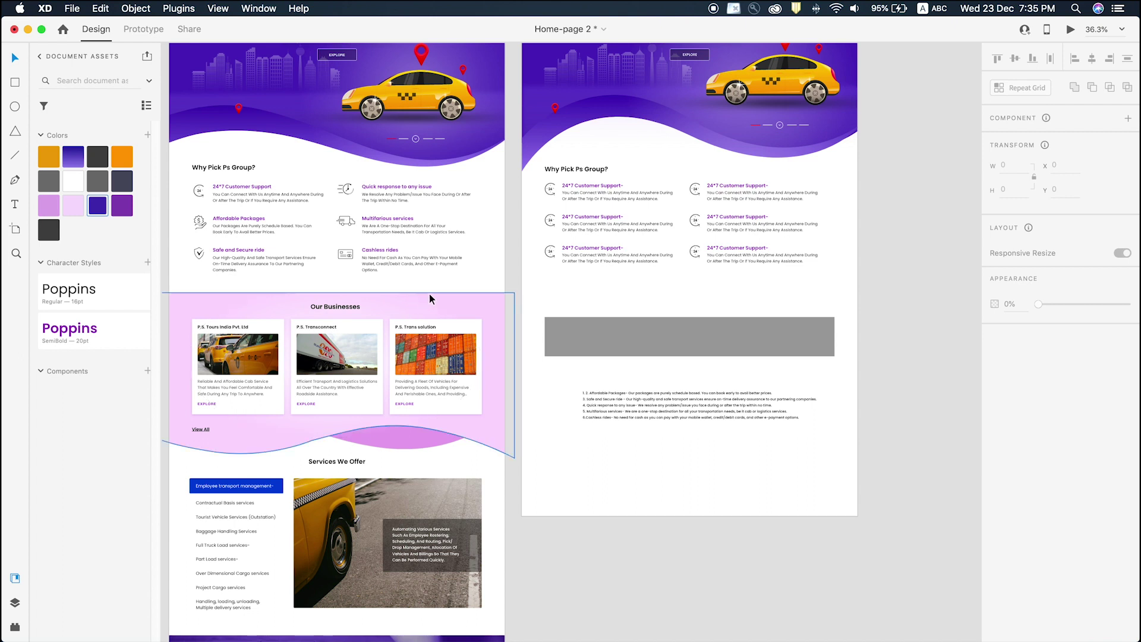
pyautogui.scroll(-1, 458, 326)
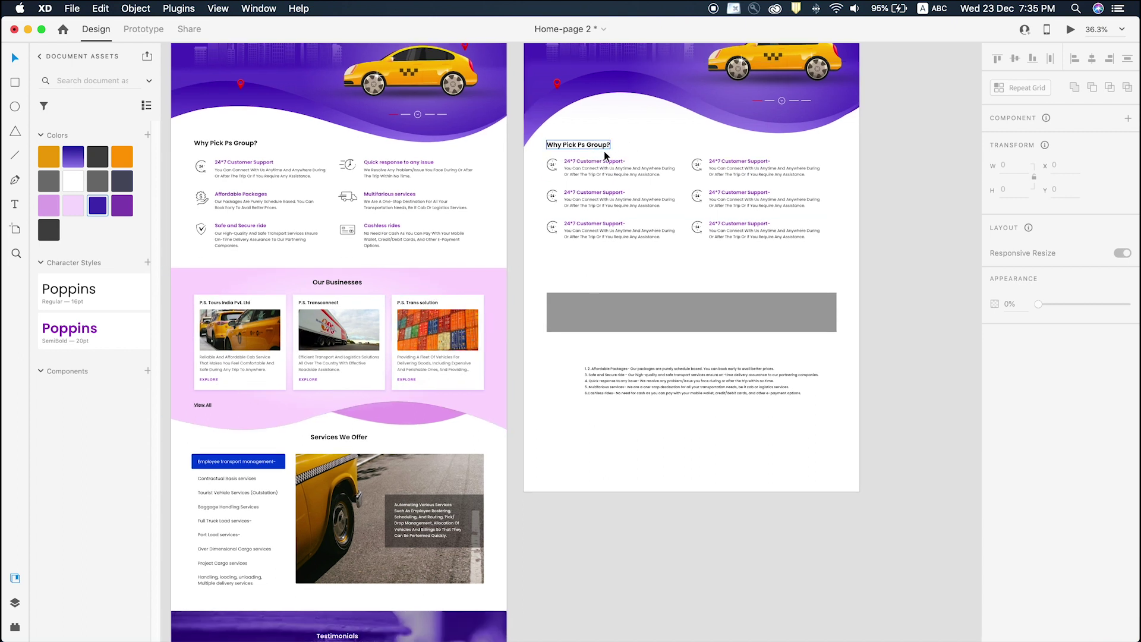
pyautogui.hscroll(3, 623, 181)
pyautogui.scroll(5, 554, 120)
pyautogui.scroll(-4, 541, 164)
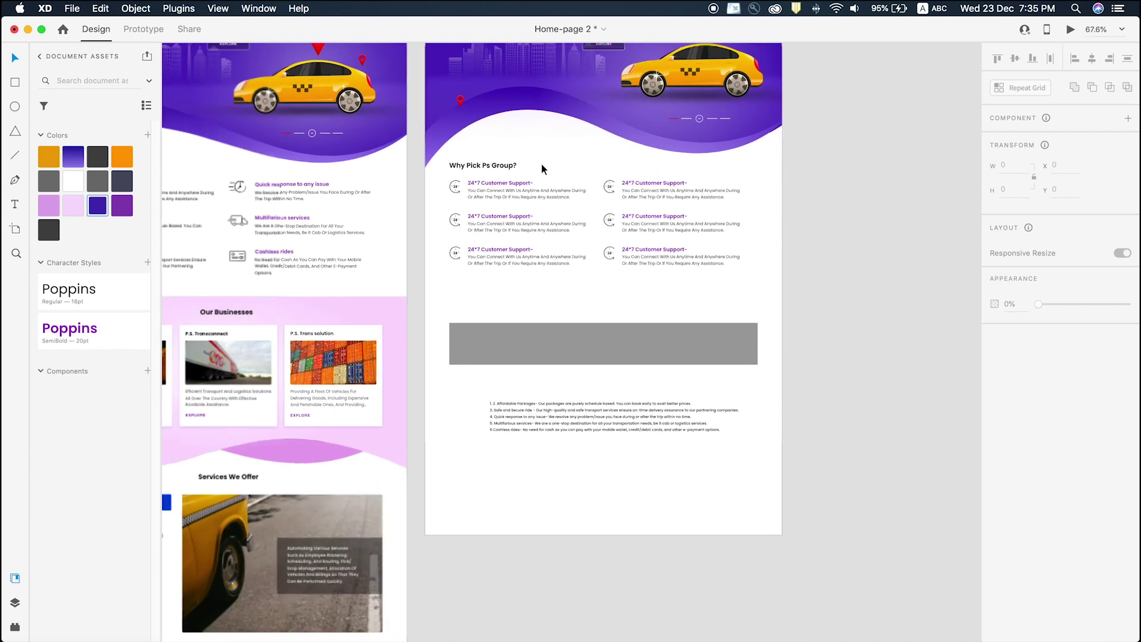
# Place a copy of the "Why Pick Ps Group?" heading below the last row of points at X 554, Y 1262.
pyautogui.moveTo(493, 168); pyautogui.dragTo(594, 279)
pyautogui.moveTo(611, 289); pyautogui.dragTo(606, 285)
pyautogui.scroll(-2, 639, 319)
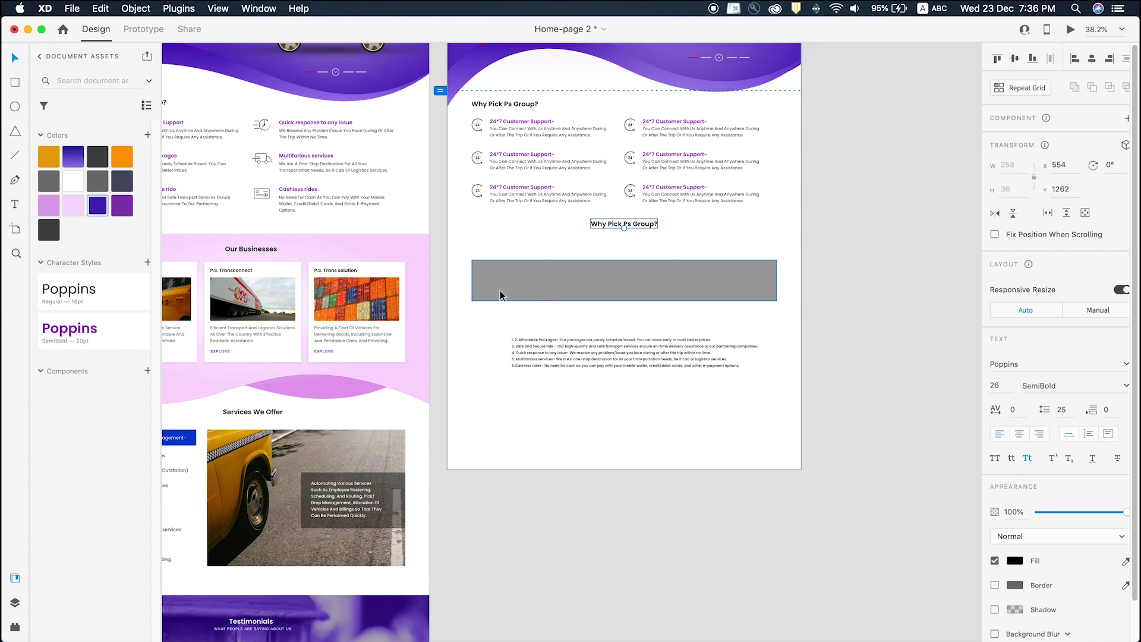
# Replace the copied heading's text with "Our Businesses" from the reference page and centre it on the artboard.
pyautogui.hscroll(-3, 500, 290)
pyautogui.click(313, 246)
pyautogui.doubleClick(313, 246)
pyautogui.press('cmd+c')
pyautogui.press('Escape')
pyautogui.doubleClick(680, 218)
pyautogui.press('cmd+v')
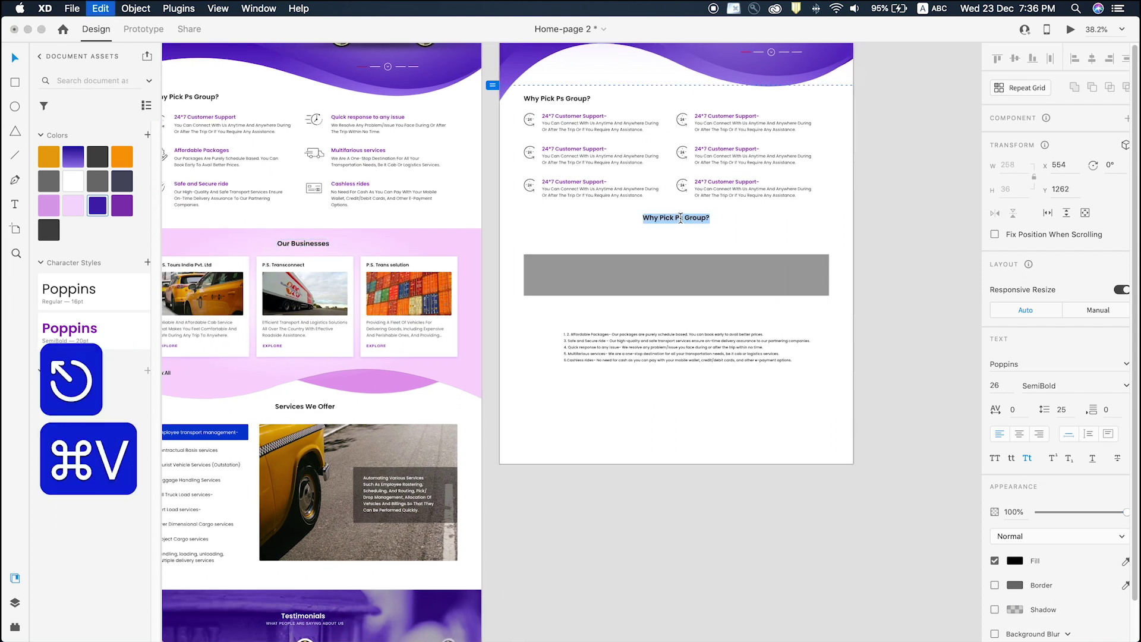
pyautogui.press('Escape')
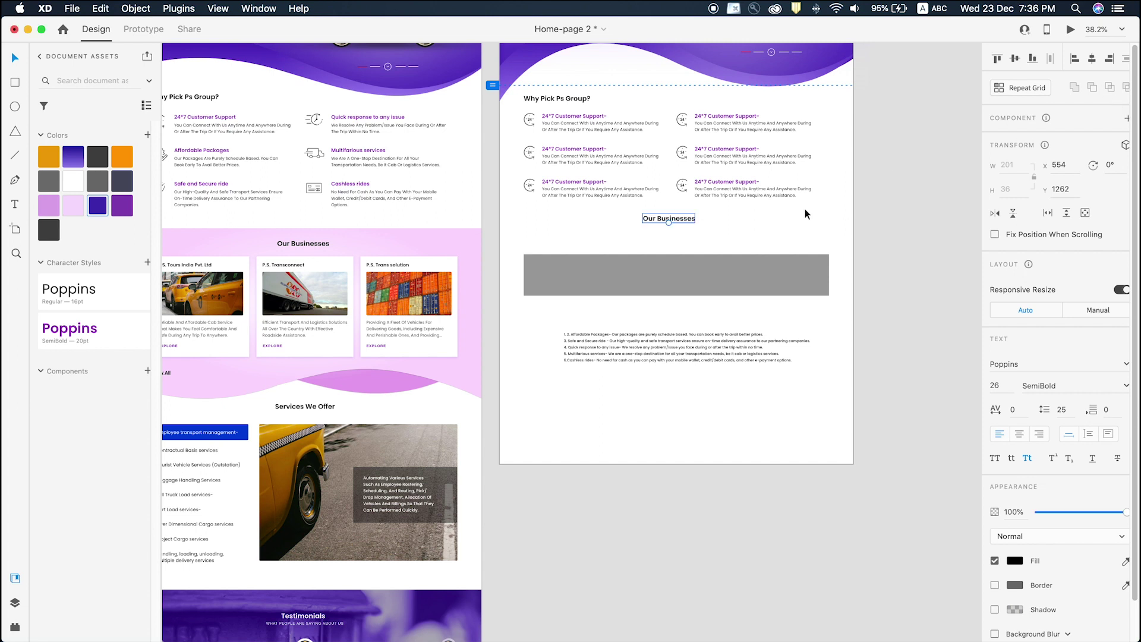
pyautogui.click(835, 250)
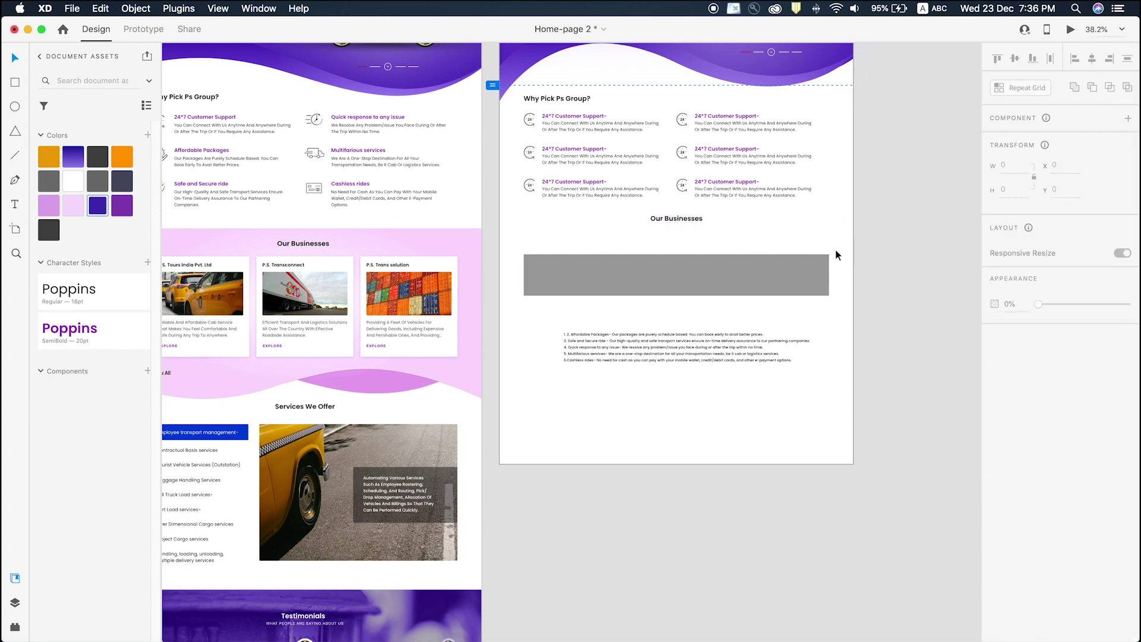
# Review the source copy for the businesses and the layout of the reference "Our Businesses" section.
pyautogui.scroll(-3, 705, 311)
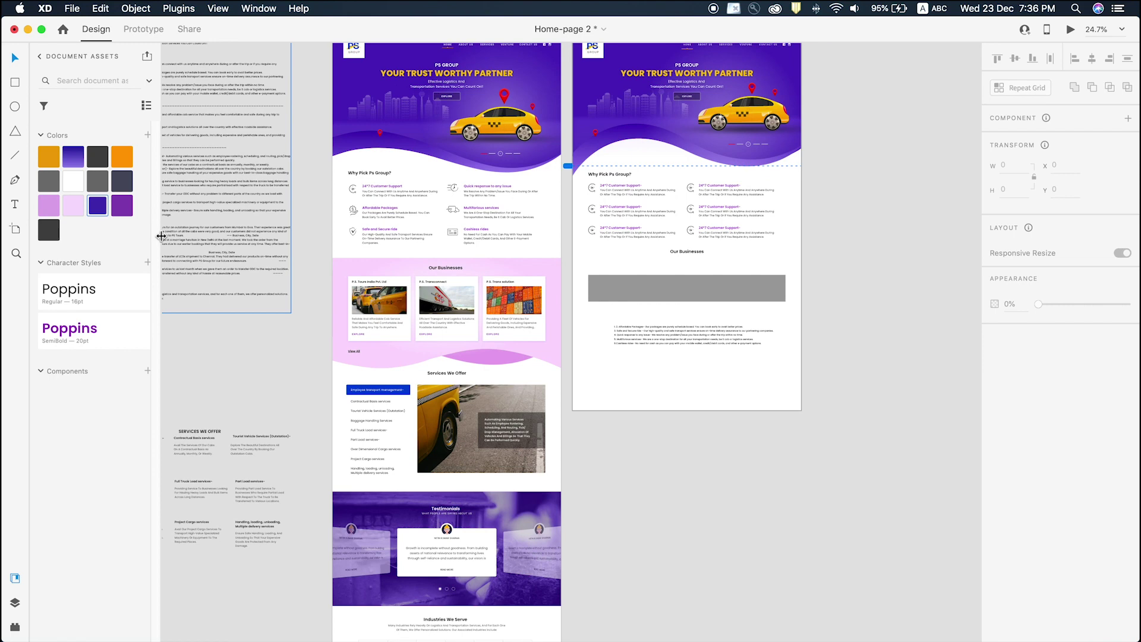
pyautogui.scroll(5, 287, 156)
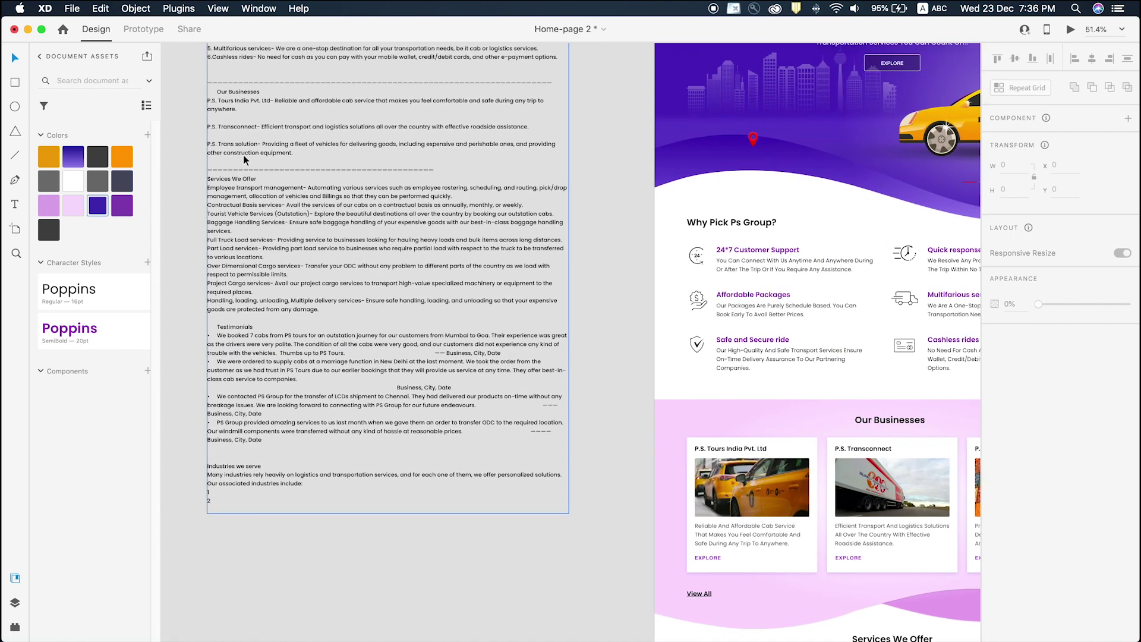
pyautogui.scroll(-5, 362, 243)
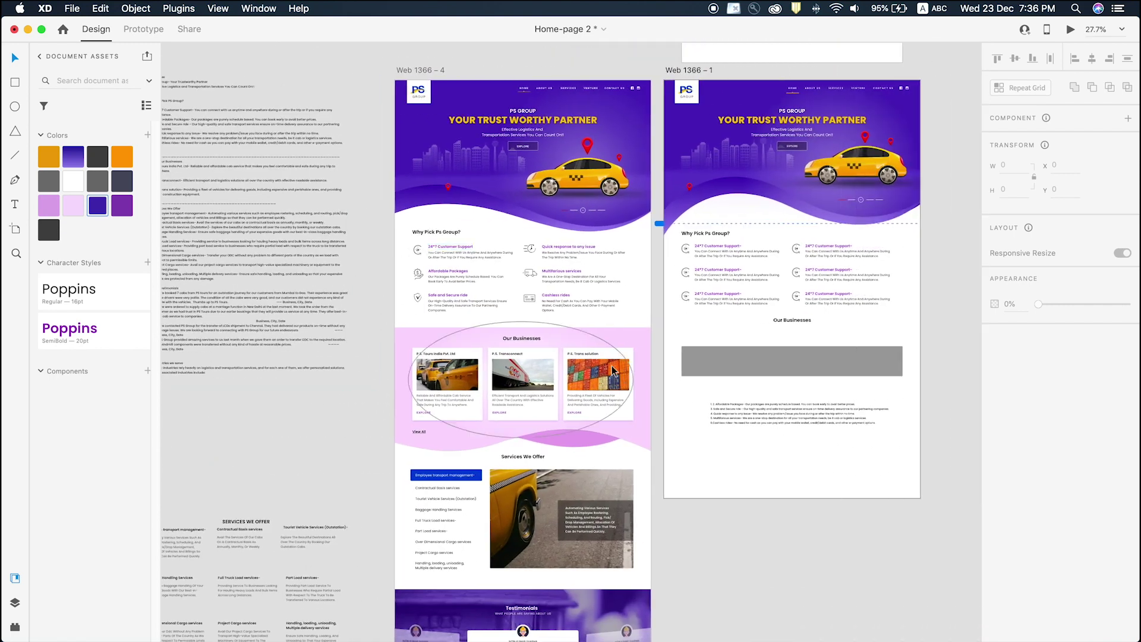
pyautogui.hscroll(3, 764, 384)
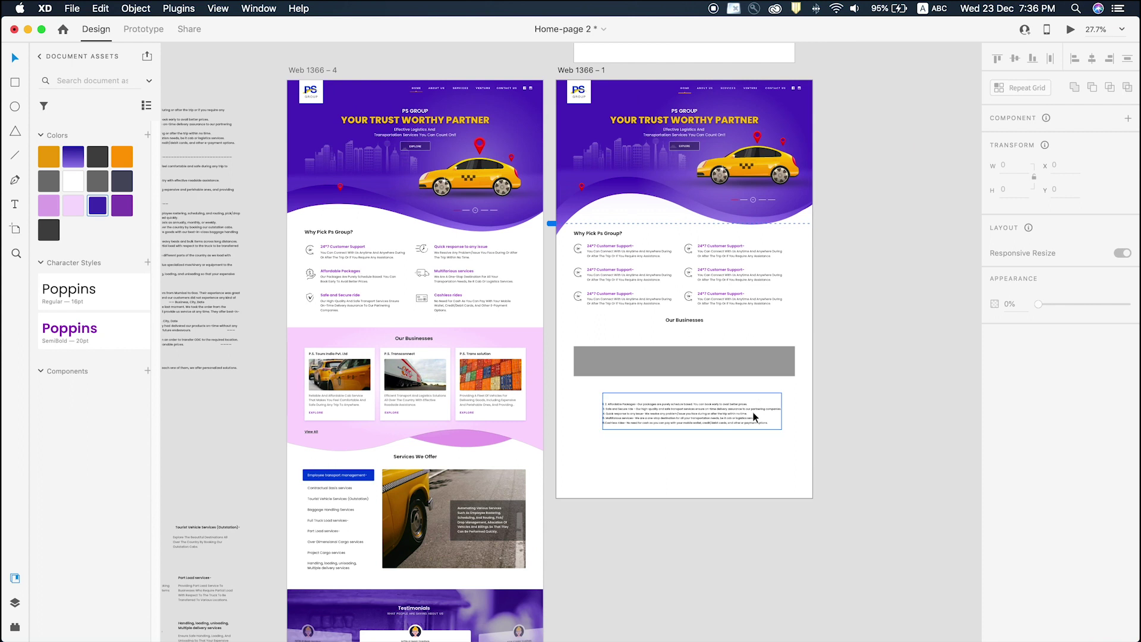
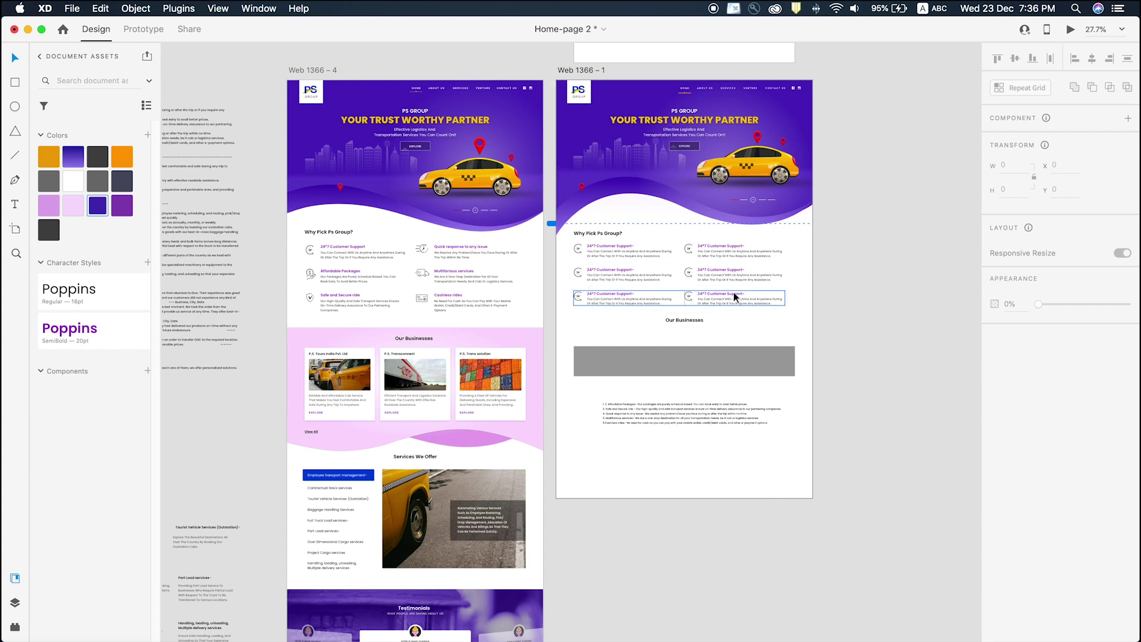
pyautogui.scroll(3, 742, 261)
pyautogui.moveTo(571, 376); pyautogui.dragTo(601, 306)
pyautogui.scroll(-2, 601, 300)
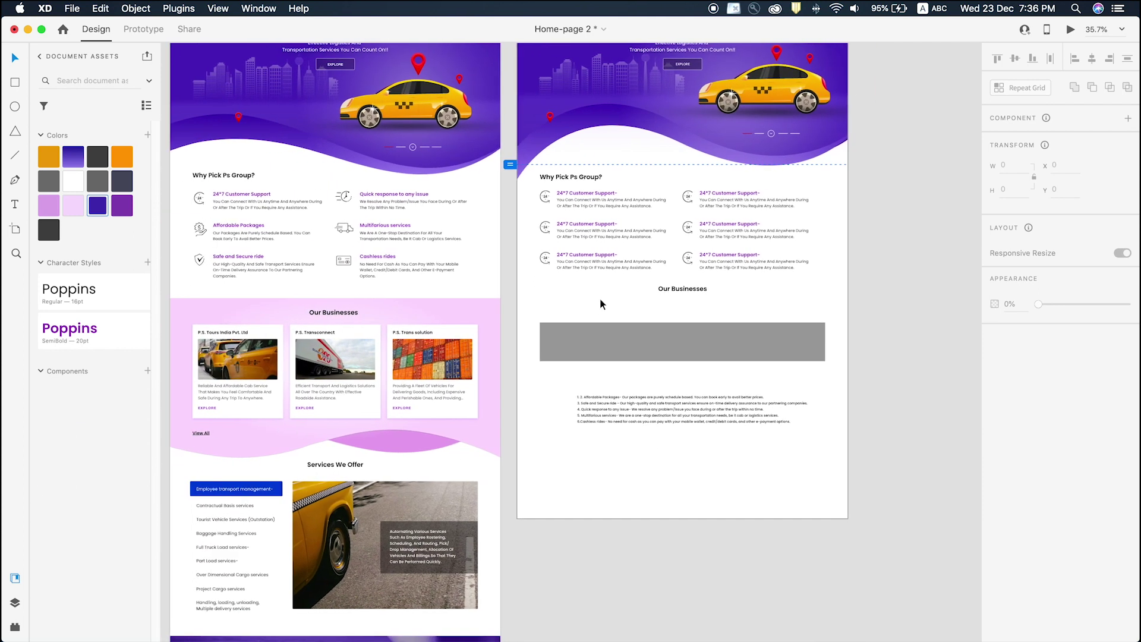
pyautogui.scroll(-1, 601, 309)
# Move the grey placeholder rectangle down to Y 1974, below the numbered text on the new page.
pyautogui.click(650, 322)
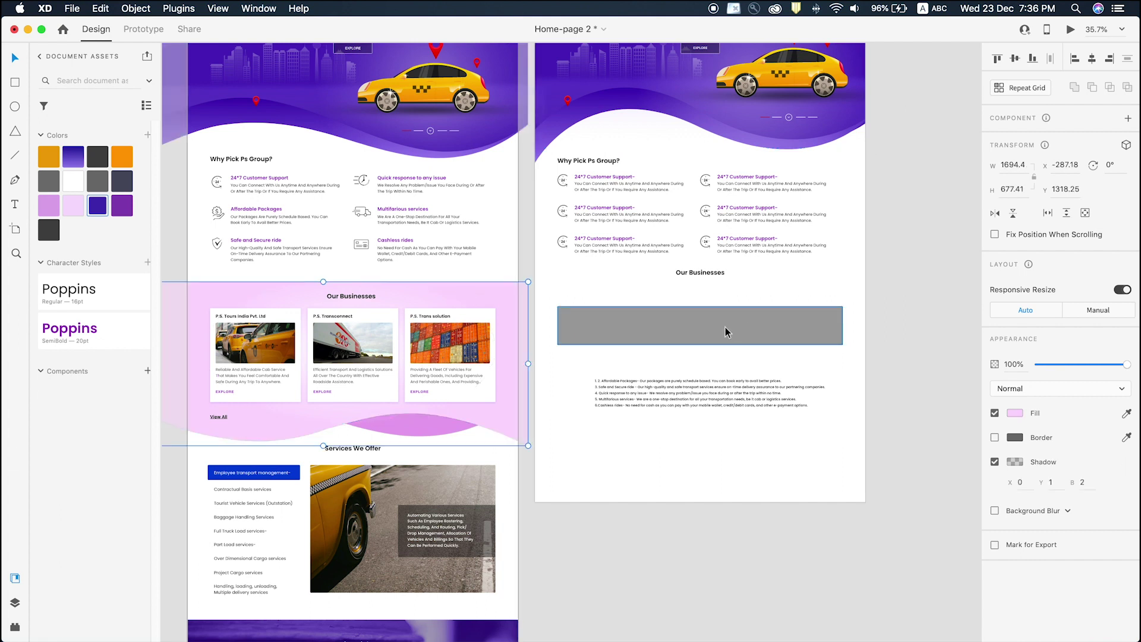
pyautogui.moveTo(789, 330); pyautogui.dragTo(789, 464)
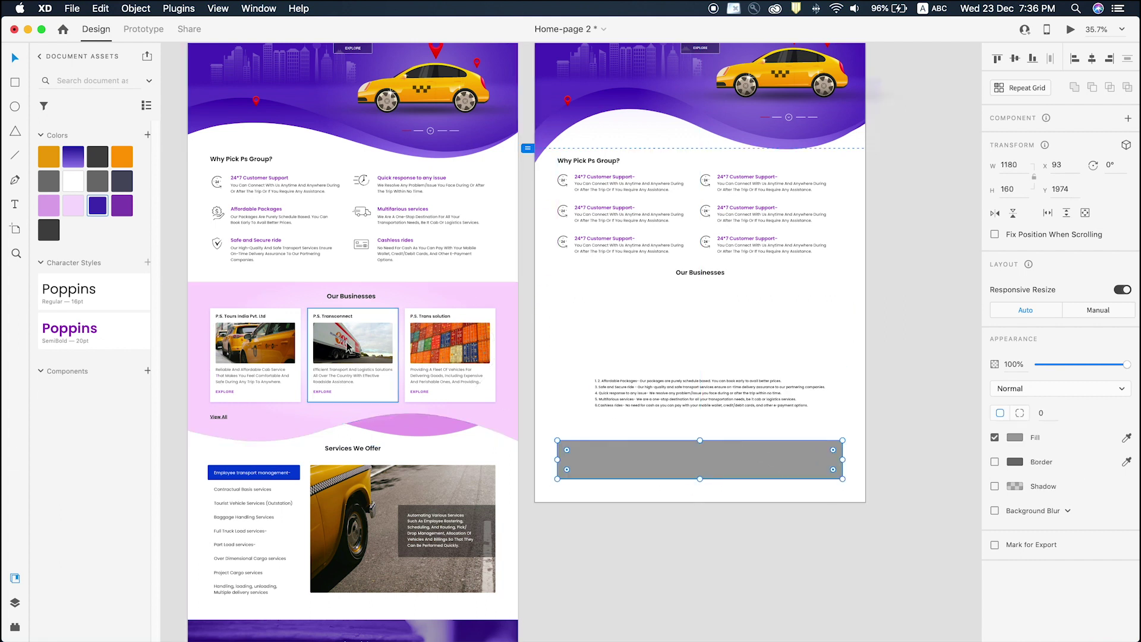
pyautogui.click(676, 324)
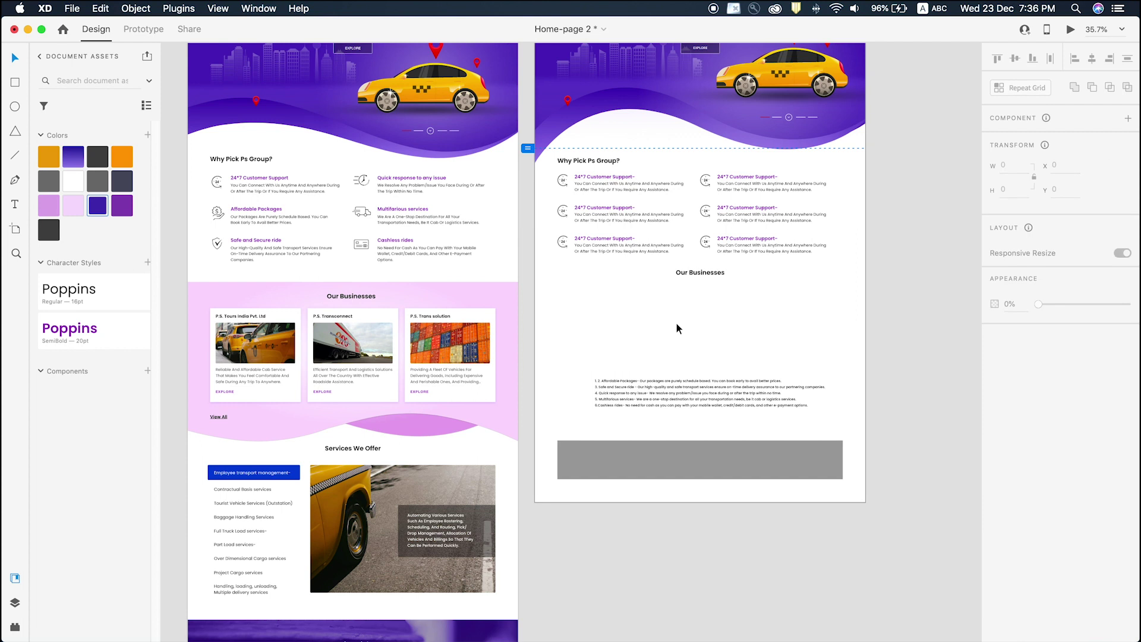
# Copy the pink wave background from the reference "Our Businesses" section onto the new page and scale it to 1381.2 by 552.2.
pyautogui.click(453, 293)
pyautogui.scroll(-5, 451, 292)
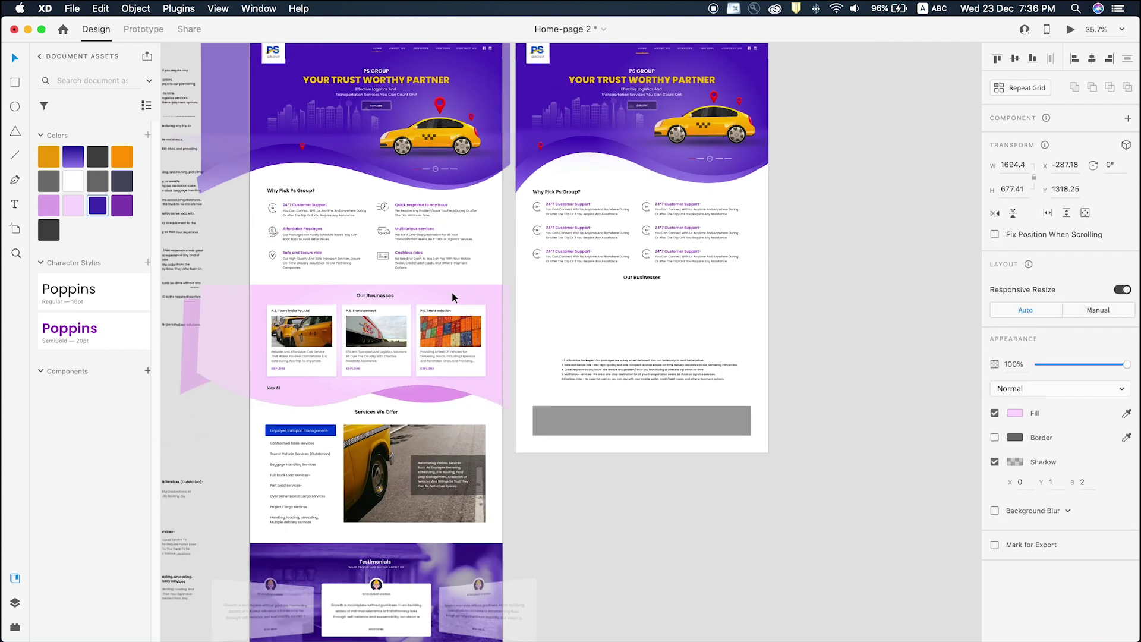
pyautogui.click(549, 107)
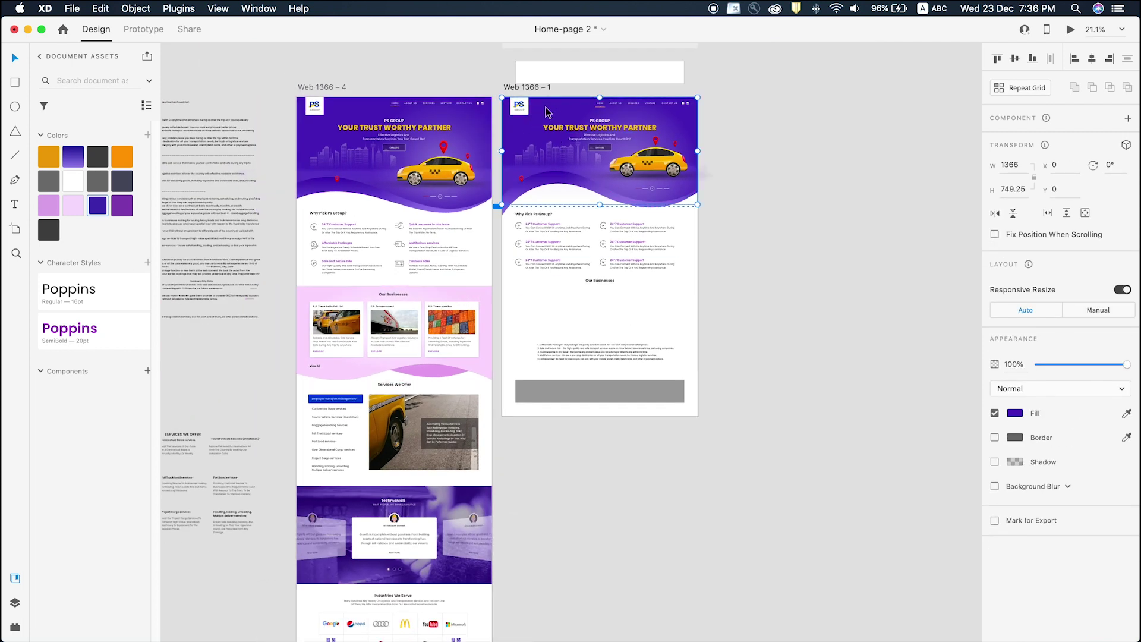
pyautogui.press('super+z')
pyautogui.click(462, 289)
pyautogui.press('super+c')
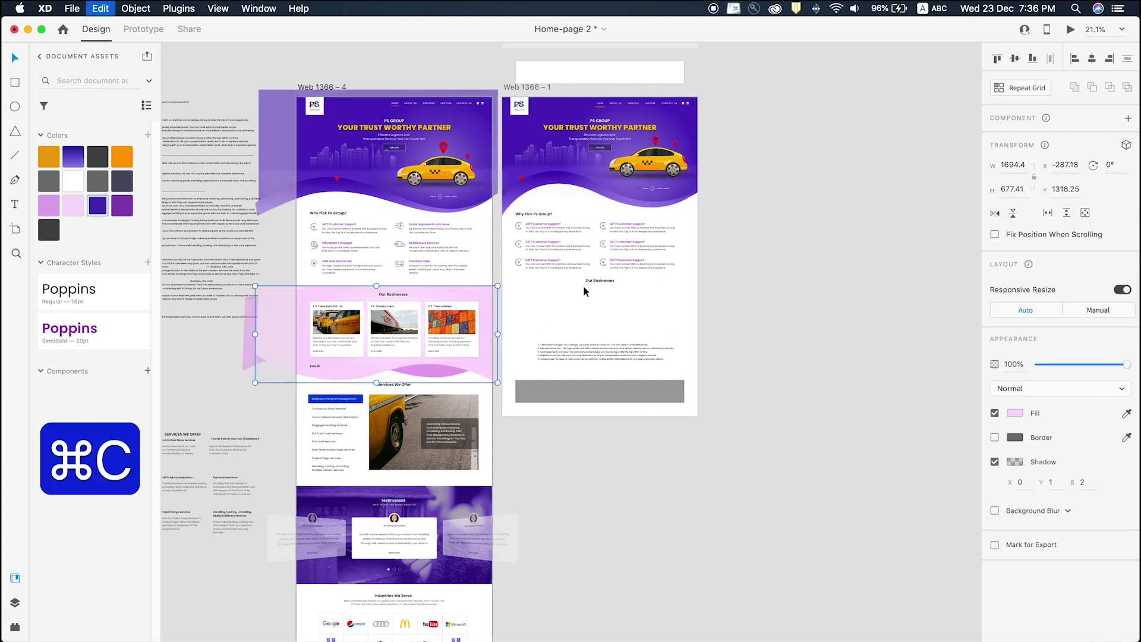
pyautogui.click(536, 308)
pyautogui.press('super+v')
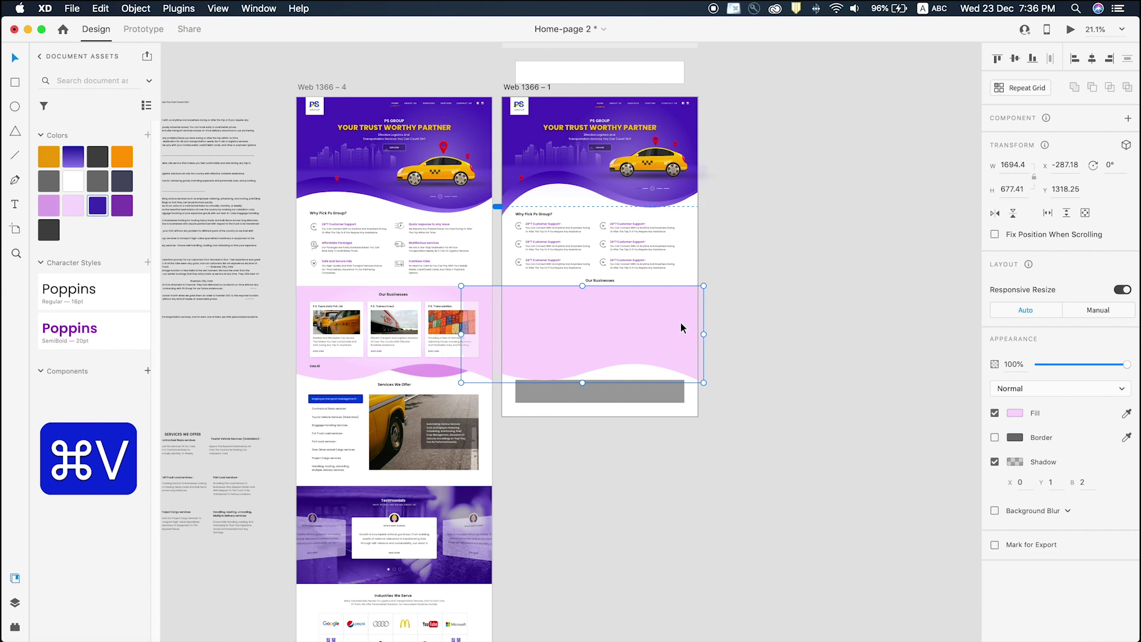
pyautogui.moveTo(703, 383); pyautogui.dragTo(658, 365)
pyautogui.moveTo(611, 321); pyautogui.dragTo(653, 315)
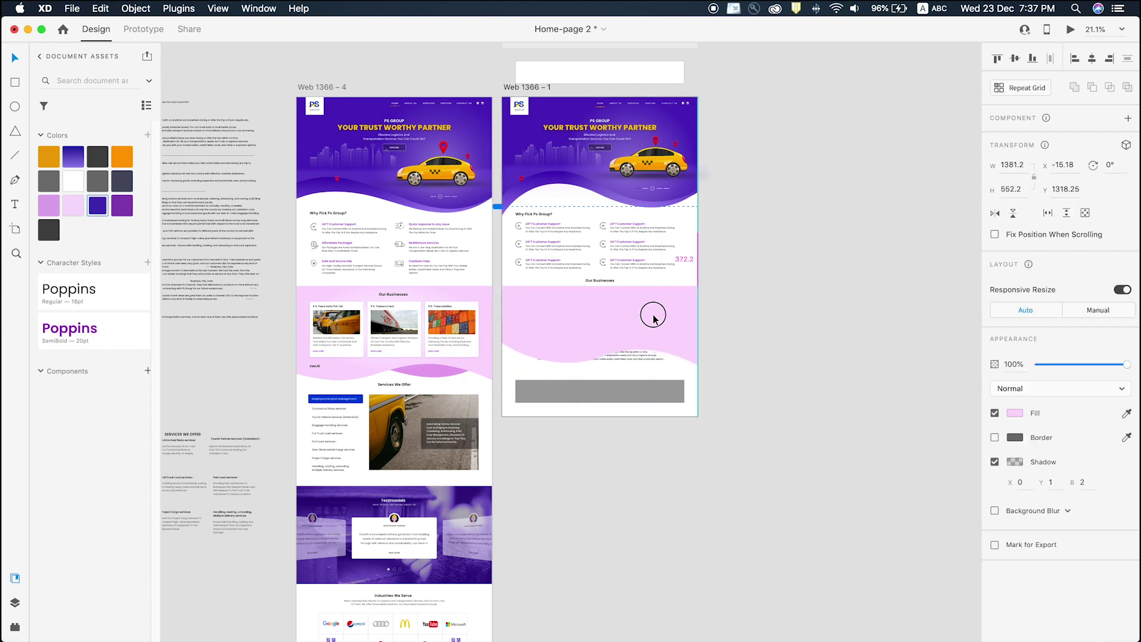
# Move the new page's artboard away from the reference to X 14245, Y 279 and delete the leftover numbered points text.
pyautogui.moveTo(510, 86); pyautogui.dragTo(636, 130)
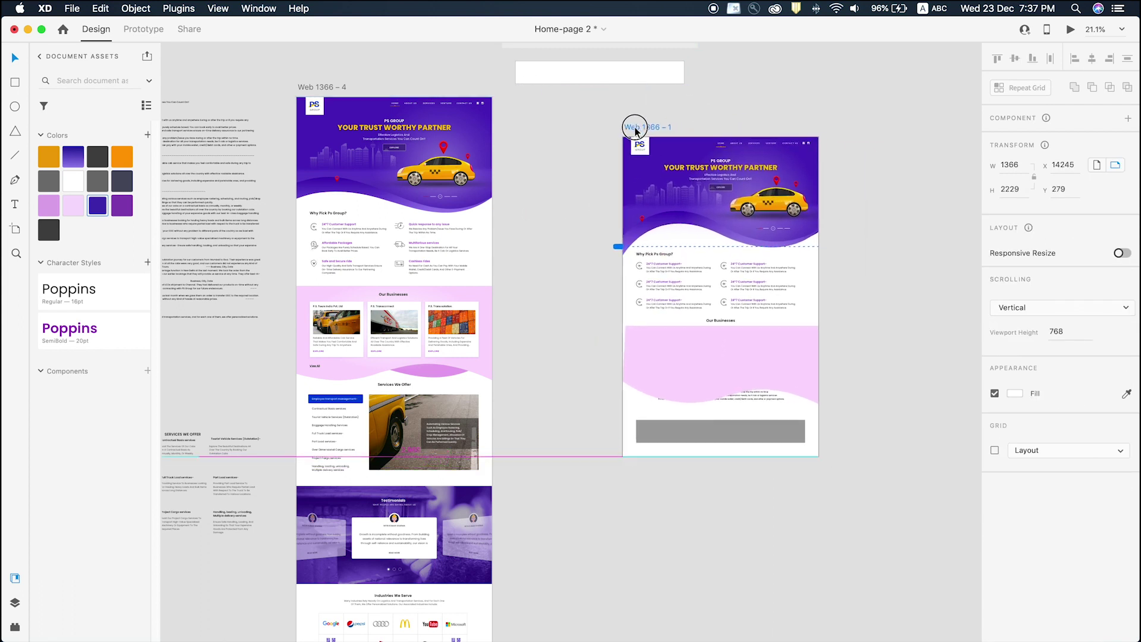
pyautogui.click(685, 331)
pyautogui.doubleClick(718, 404)
pyautogui.moveTo(718, 405); pyautogui.dragTo(730, 485)
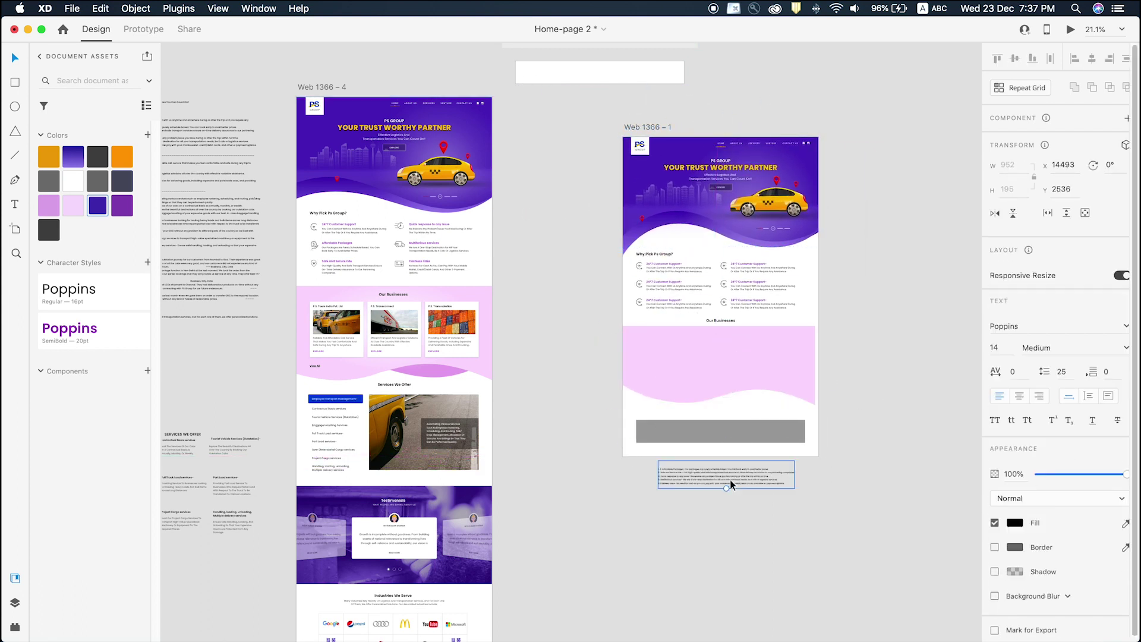
pyautogui.press('BackSpace')
# Widen the pink wave background behind "Our Businesses" on the new page to 1405.18, keeping its height at 552.2.
pyautogui.click(702, 348)
pyautogui.scroll(3, 726, 277)
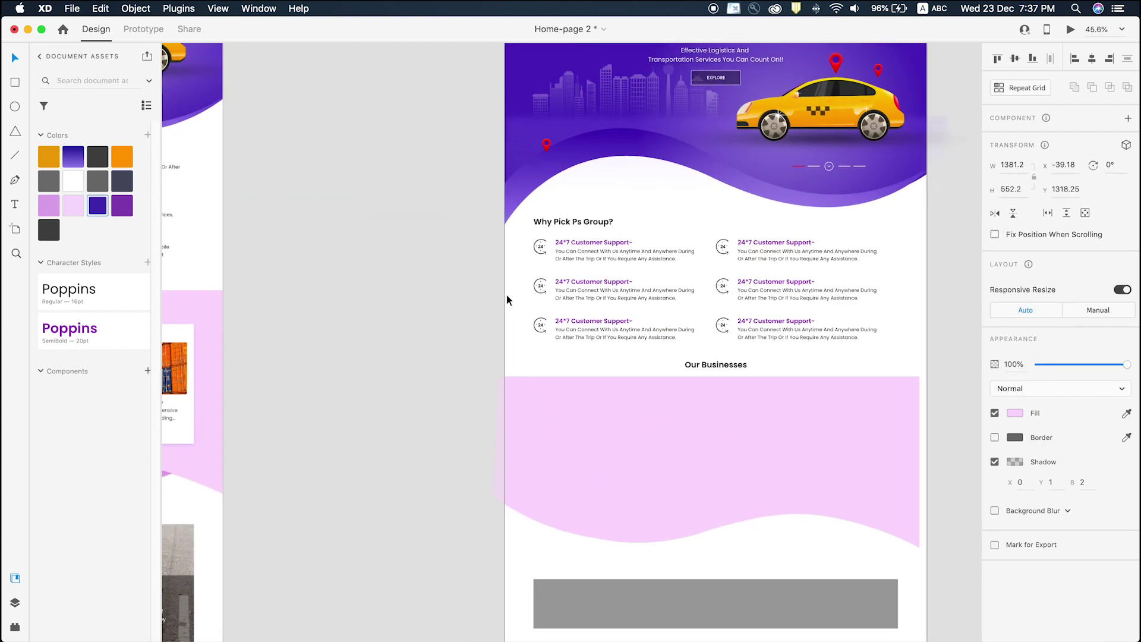
pyautogui.scroll(3, 738, 325)
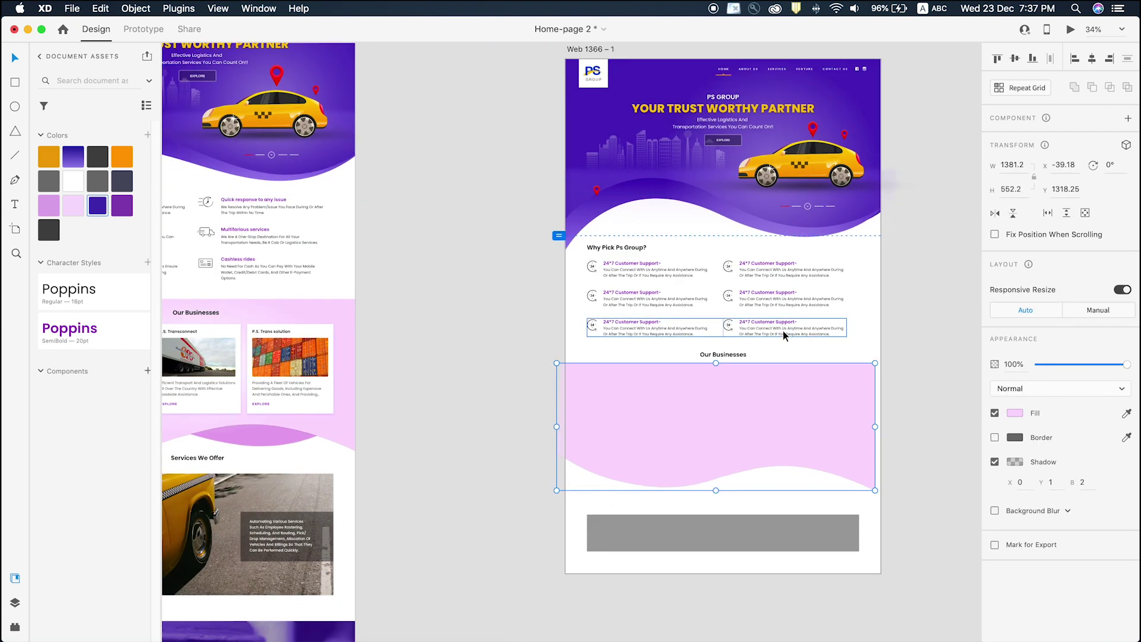
pyautogui.scroll(-3, 781, 327)
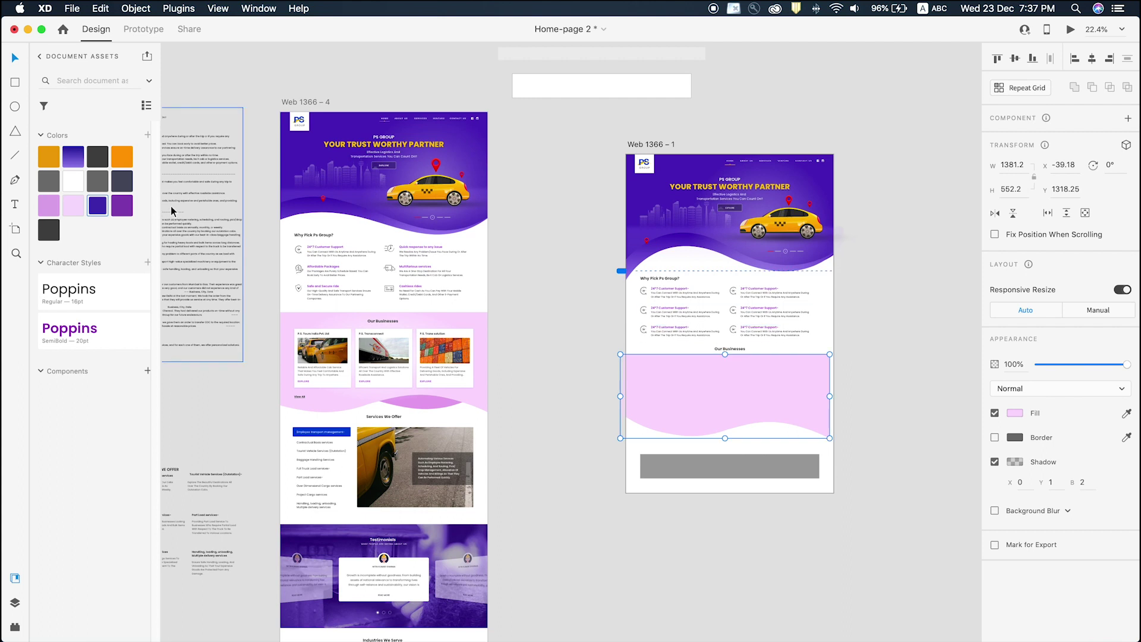
pyautogui.hscroll(-3, 177, 211)
pyautogui.hscroll(3, 715, 333)
pyautogui.click(745, 430)
pyautogui.scroll(2, 730, 441)
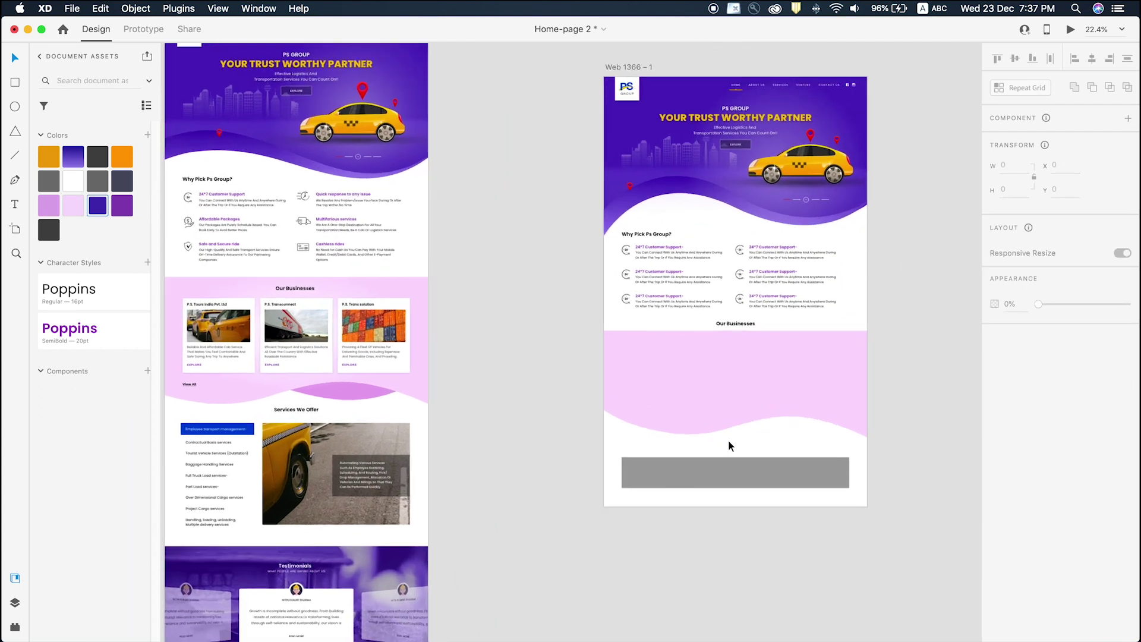
pyautogui.scroll(2, 729, 440)
pyautogui.press('space')
pyautogui.moveTo(754, 447); pyautogui.dragTo(716, 405)
pyautogui.click(676, 328)
pyautogui.scroll(-3, 658, 340)
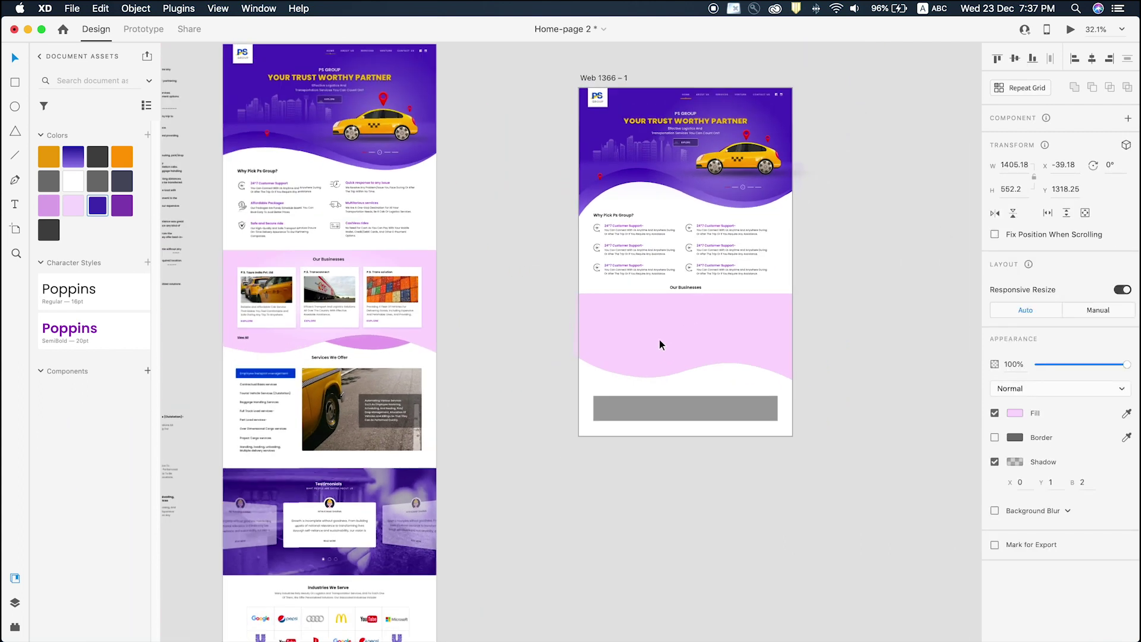
# Duplicate the pink wave to X 356.82, fill the copy with the darker orchid pink and send it behind the original wave.
pyautogui.moveTo(642, 344); pyautogui.dragTo(703, 348)
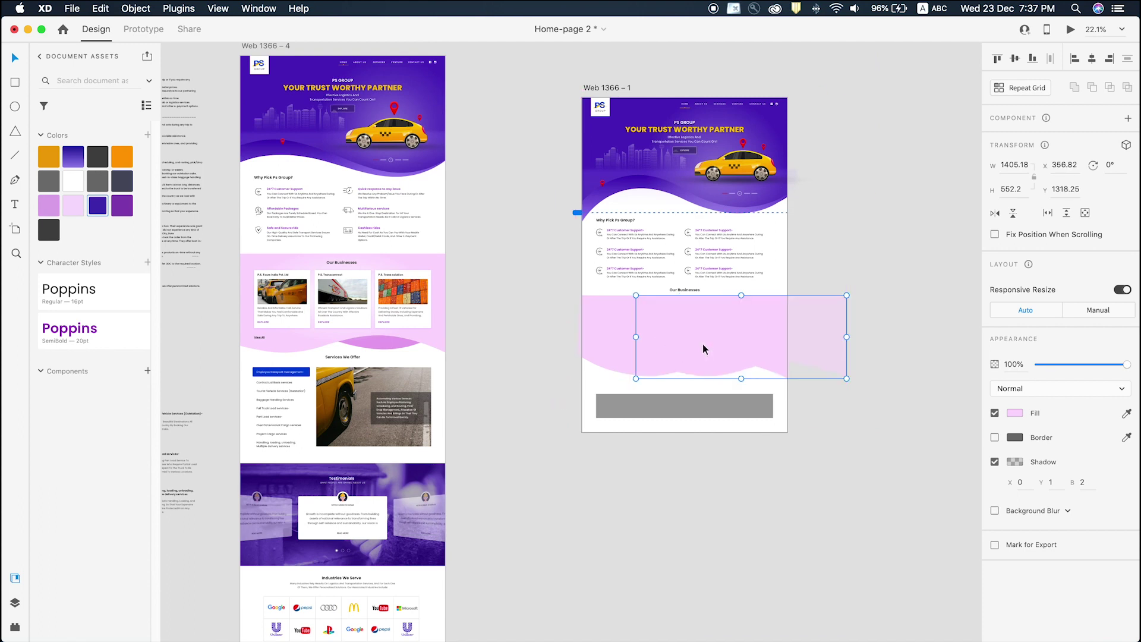
pyautogui.click(60, 207)
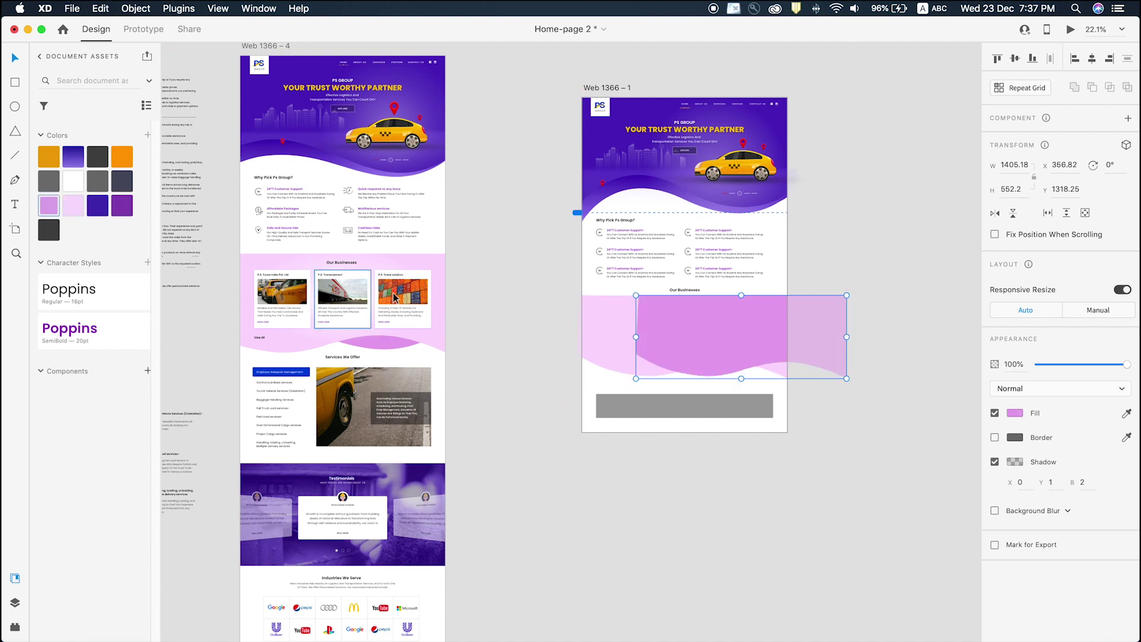
pyautogui.press('shift+super+bracketleft')
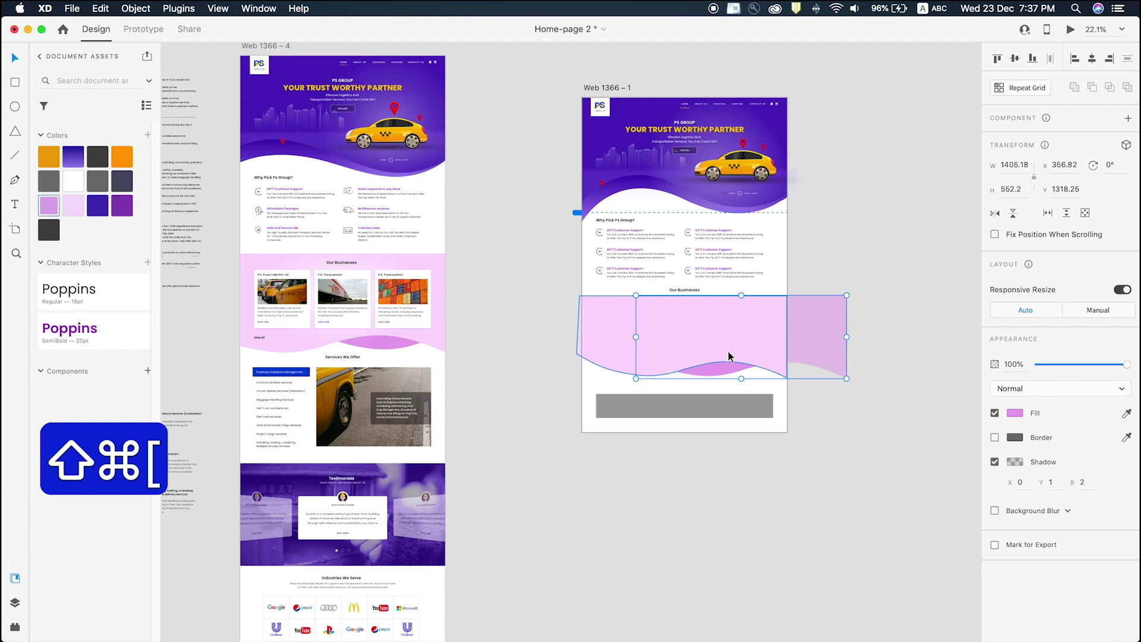
pyautogui.click(847, 472)
pyautogui.click(725, 344)
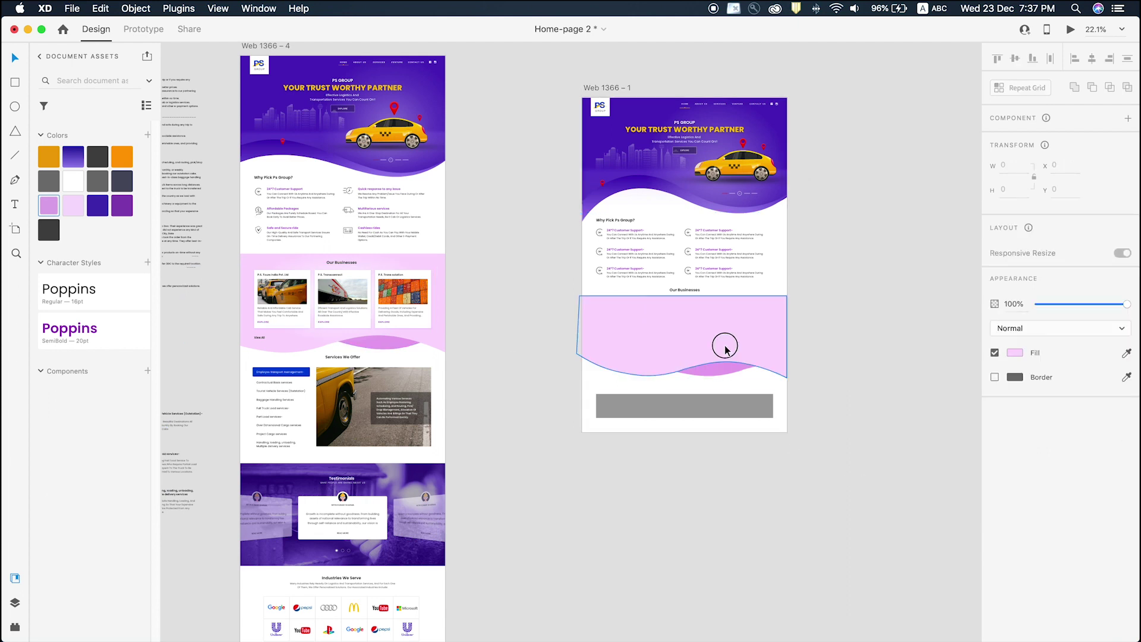
# Move the "Our Businesses" heading down onto the pink wave at X 583, Y 1349 and bring it to the front.
pyautogui.click(534, 269)
pyautogui.press('z')
pyautogui.click(728, 345)
pyautogui.press('v')
pyautogui.moveTo(669, 284); pyautogui.dragTo(670, 297)
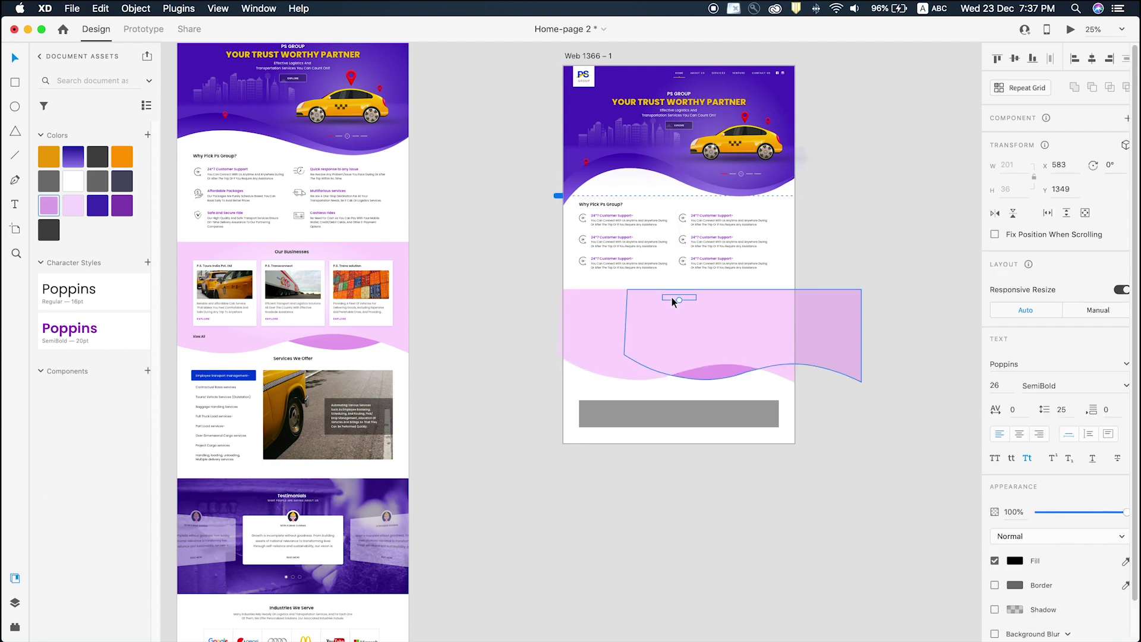
pyautogui.press('super+shift+bracketright')
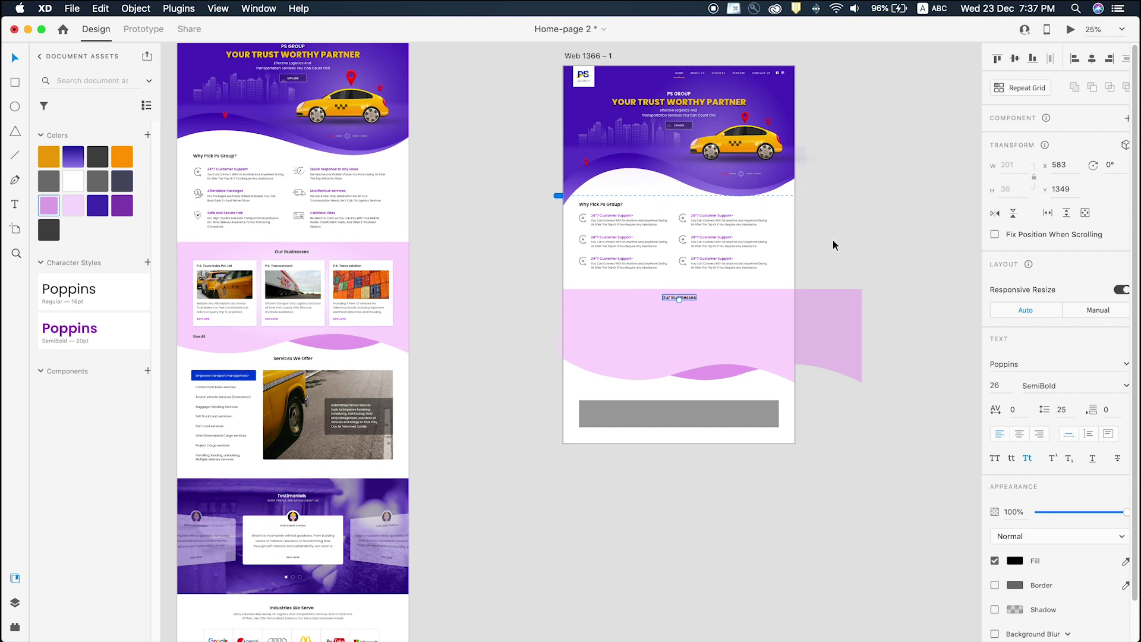
pyautogui.click(887, 198)
# Examine the three cards and the wave background in the reference page's "Our Businesses" section.
pyautogui.scroll(4, 744, 332)
pyautogui.scroll(-5, 744, 329)
pyautogui.click(738, 328)
pyautogui.press('Escape')
pyautogui.click(311, 270)
pyautogui.click(462, 270)
pyautogui.scroll(5, 273, 288)
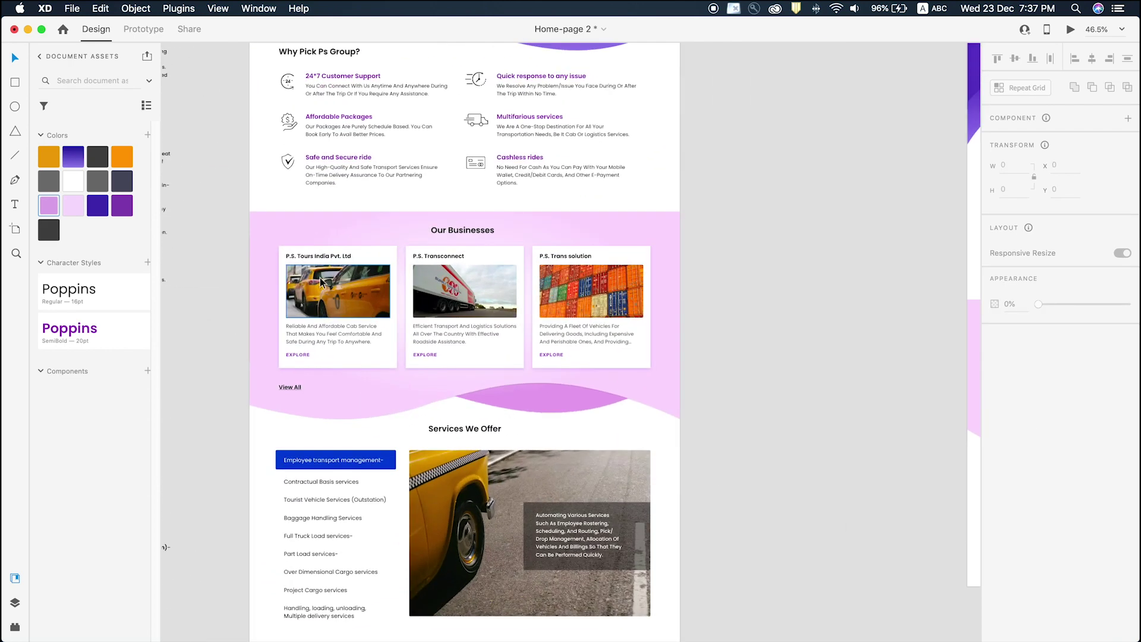
pyautogui.scroll(3, 319, 282)
pyautogui.scroll(-6, 319, 282)
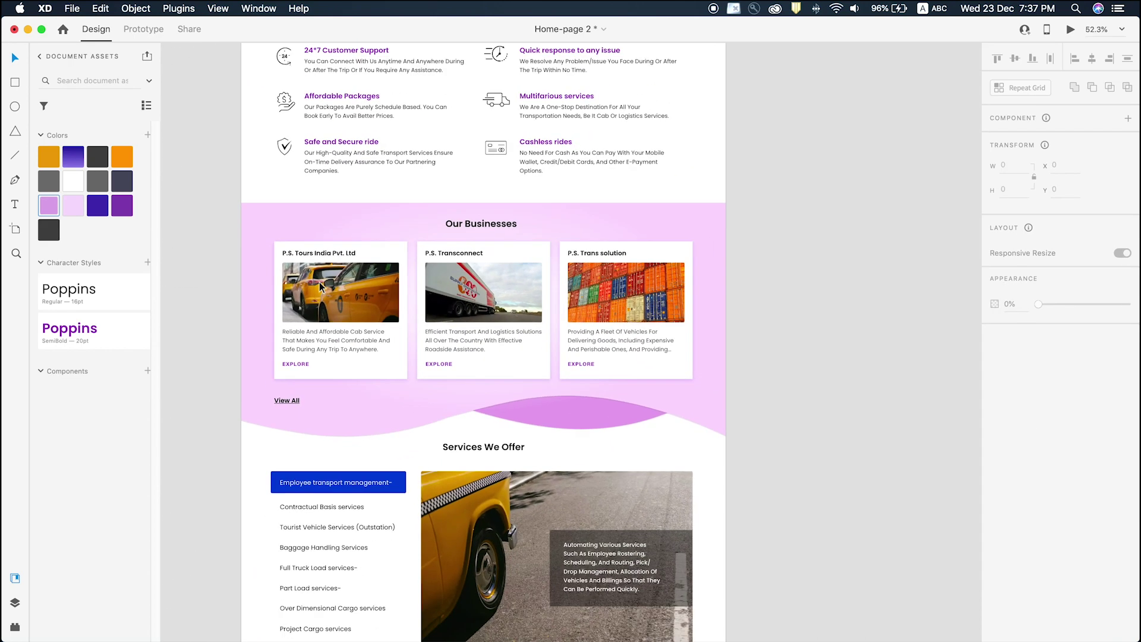
# Read the source copy for the three P.S. businesses and the services that follow it.
pyautogui.scroll(3, 321, 280)
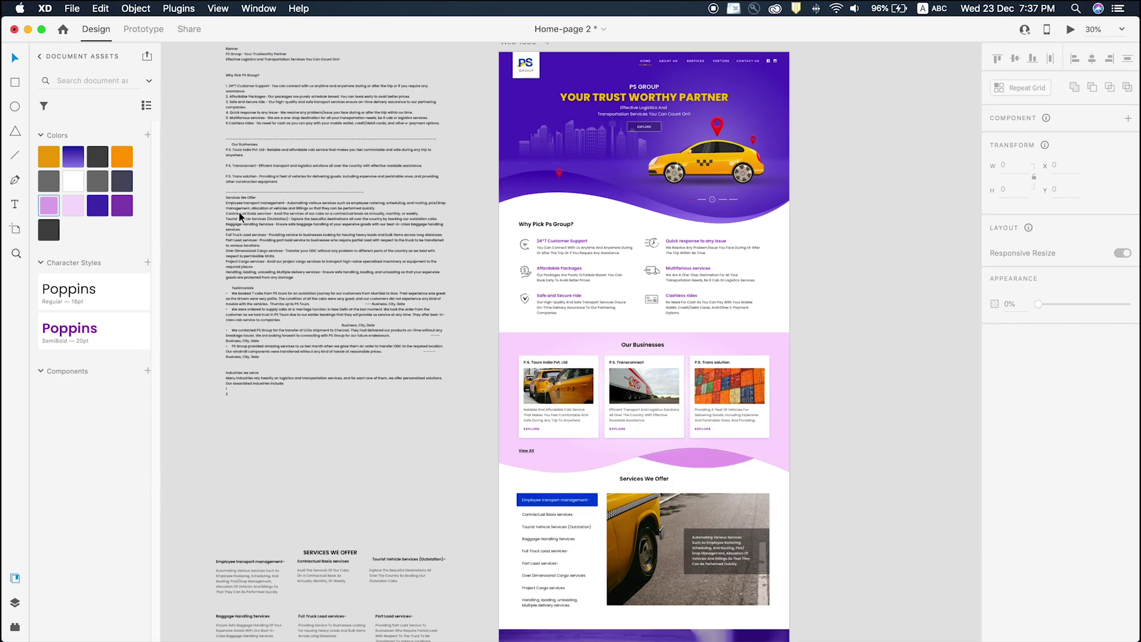
pyautogui.scroll(5, 239, 212)
pyautogui.scroll(3, 252, 253)
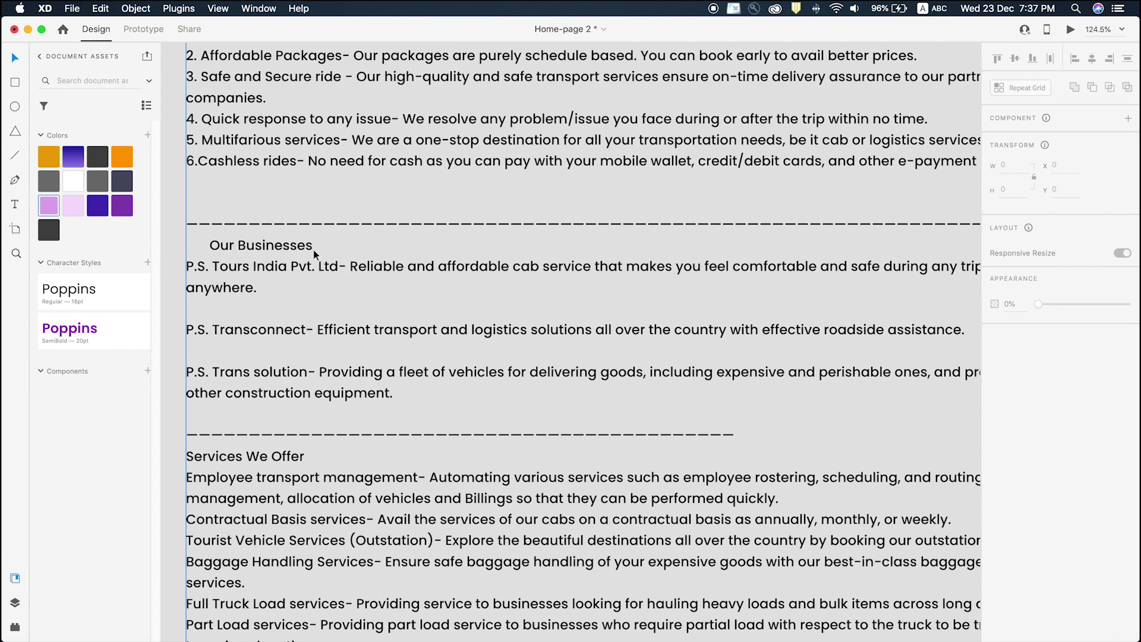
pyautogui.scroll(-2, 333, 287)
pyautogui.scroll(-2, 293, 184)
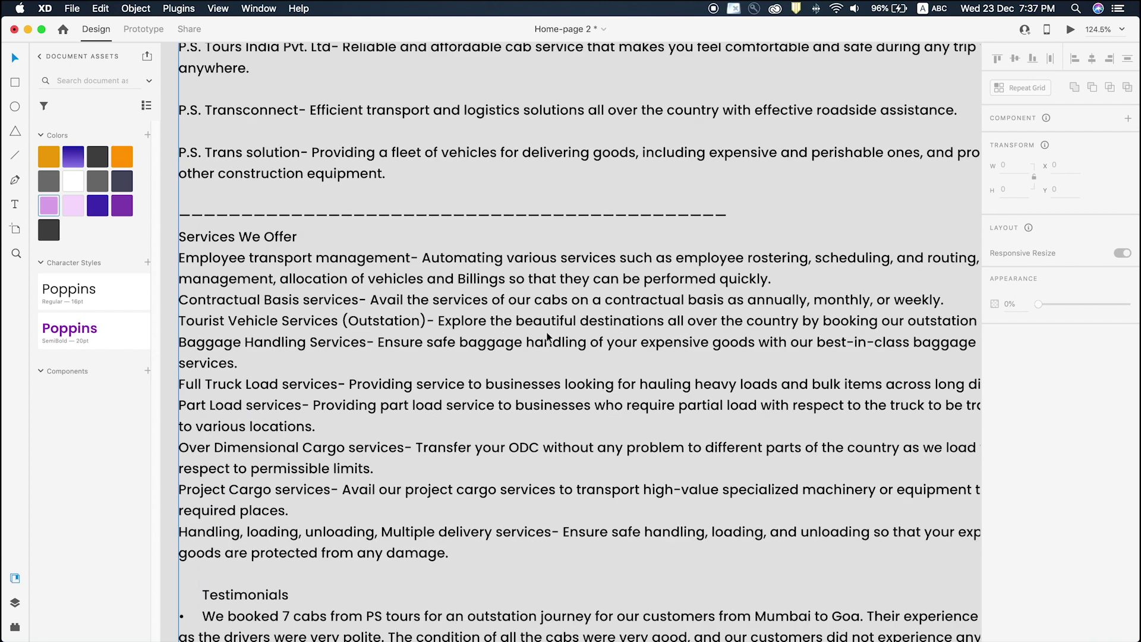
pyautogui.scroll(-5, 695, 368)
pyautogui.scroll(-5, 862, 422)
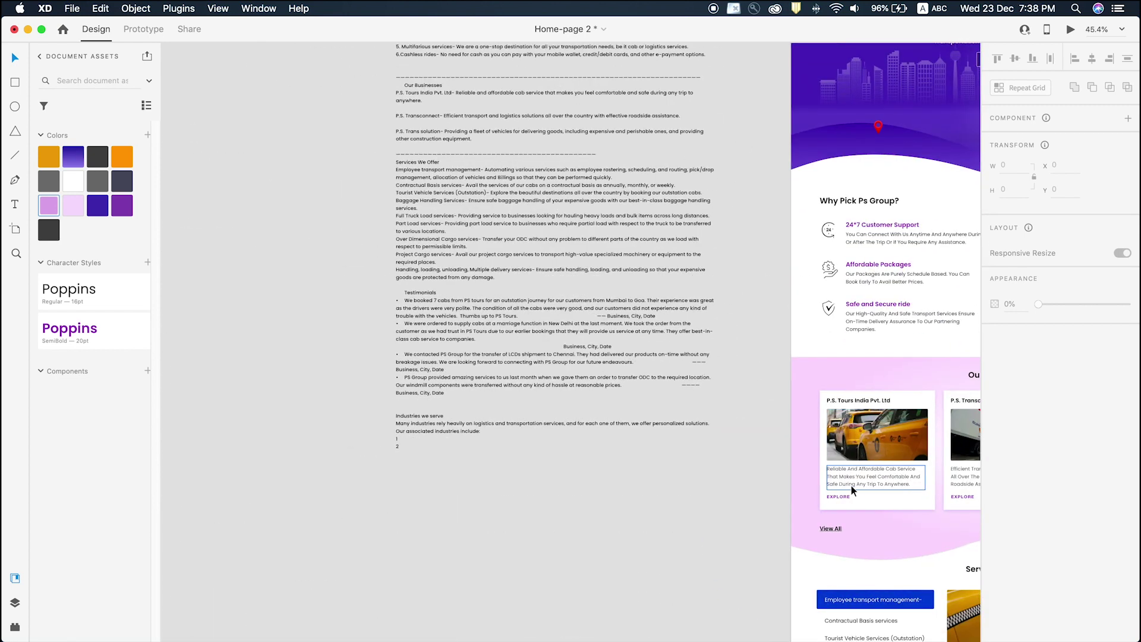
# Compare the reference cards' title, image, description, Explore and View All layout with the new page's empty section.
pyautogui.scroll(5, 889, 497)
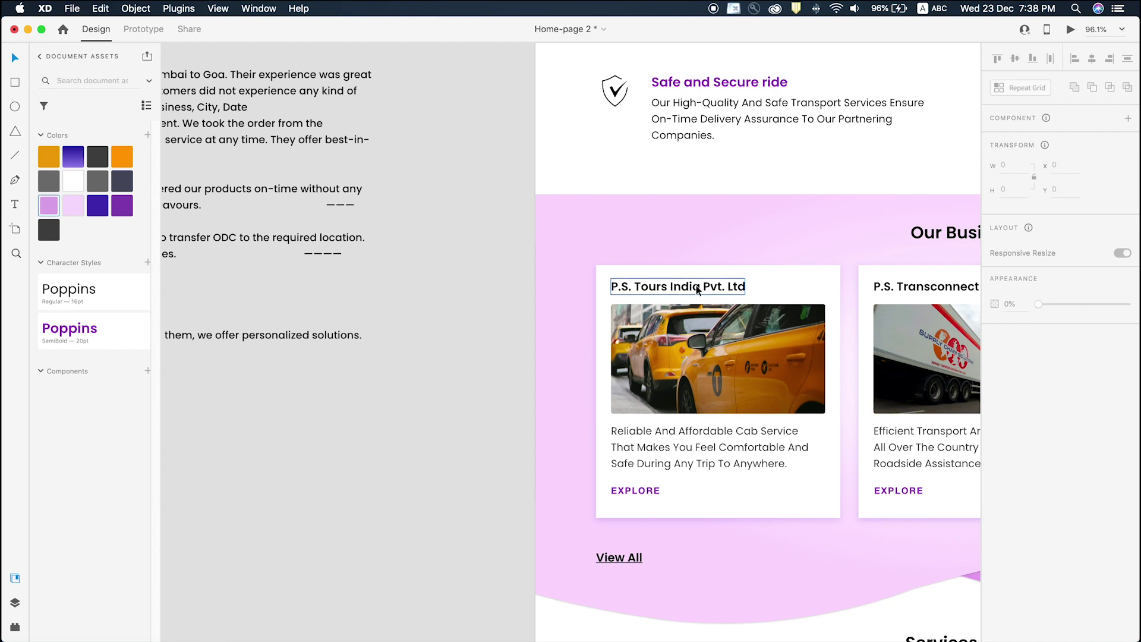
pyautogui.scroll(-5, 696, 285)
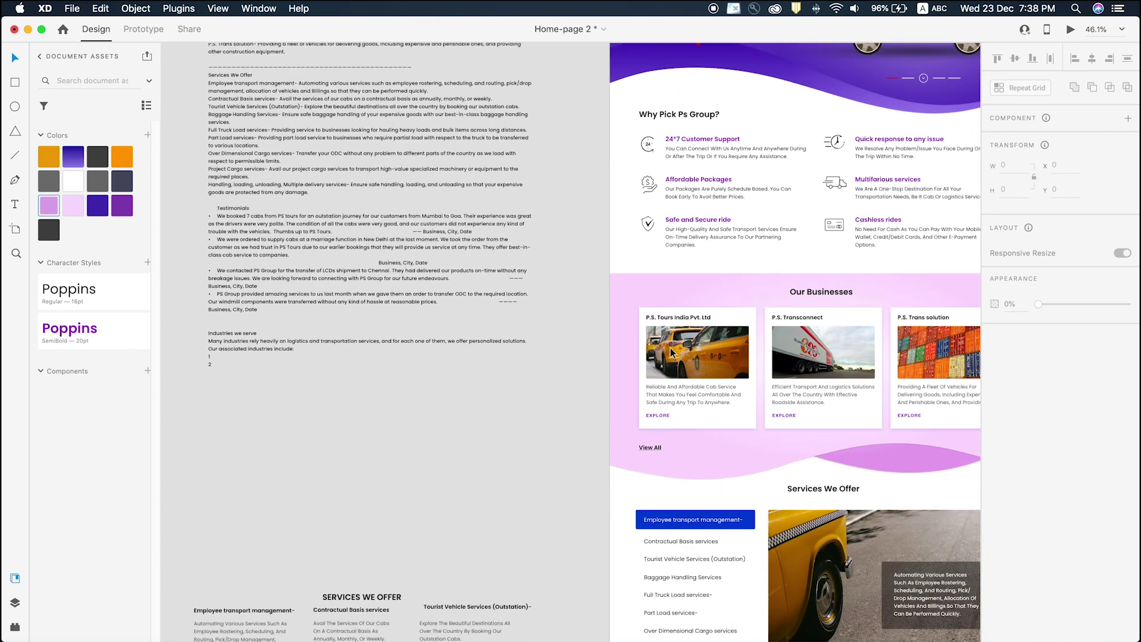
pyautogui.hscroll(3, 654, 368)
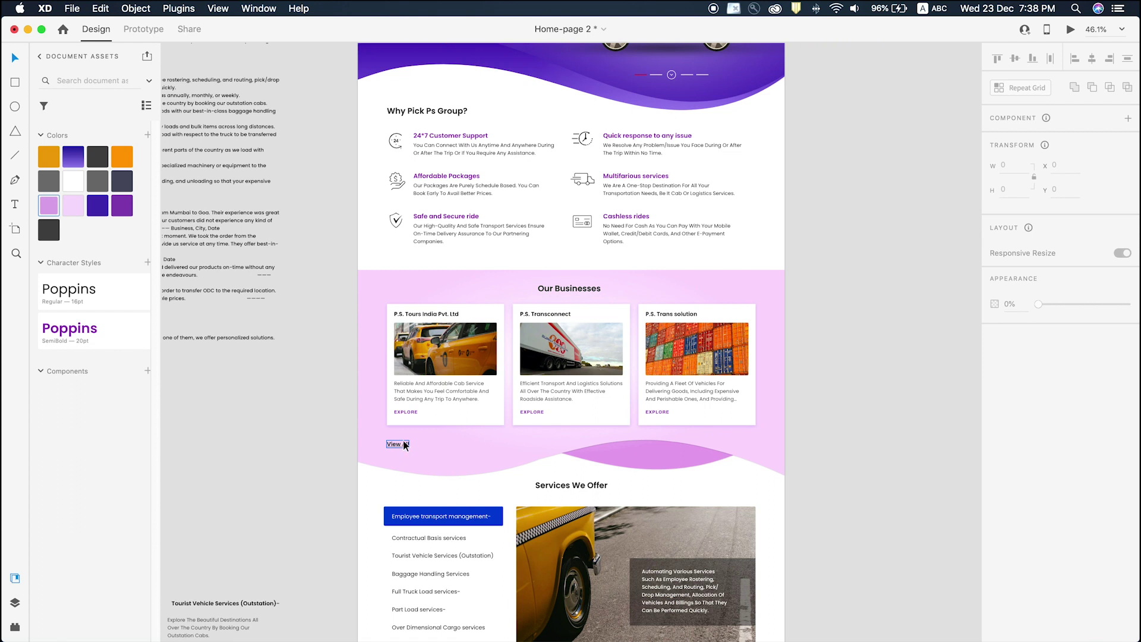
pyautogui.scroll(3, 463, 386)
pyautogui.scroll(-4, 464, 387)
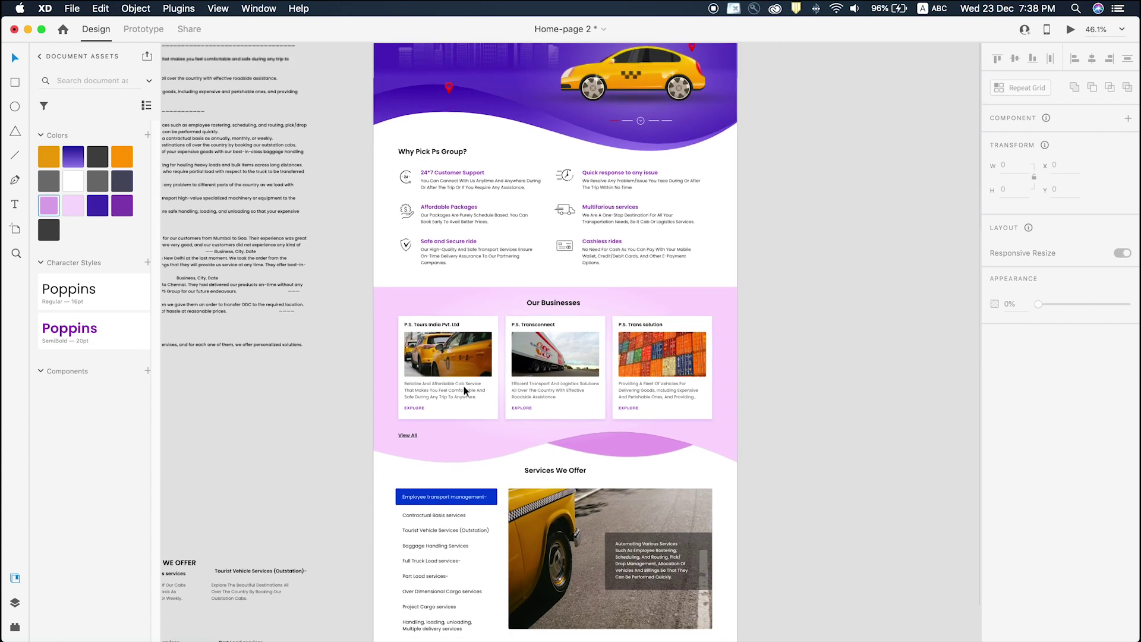
pyautogui.scroll(-4, 504, 390)
pyautogui.hscroll(2, 512, 389)
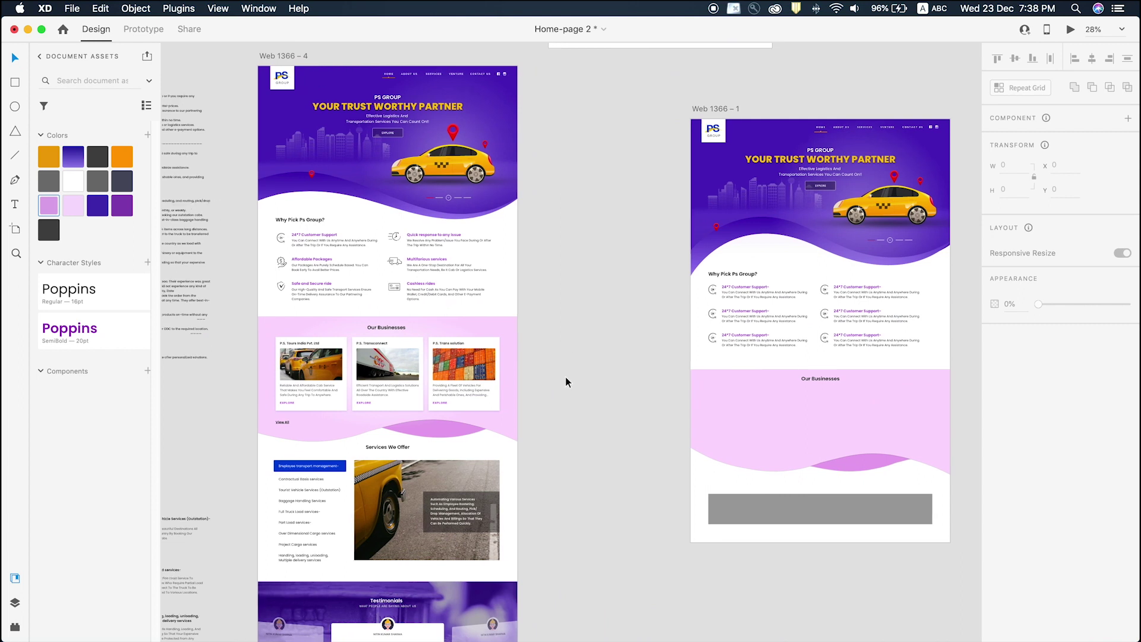
# Move the "Our Businesses" heading and both pink waves up together to Y 1278.25, below the support points.
pyautogui.scroll(2, 570, 385)
pyautogui.click(676, 377)
pyautogui.moveTo(902, 348); pyautogui.dragTo(642, 433)
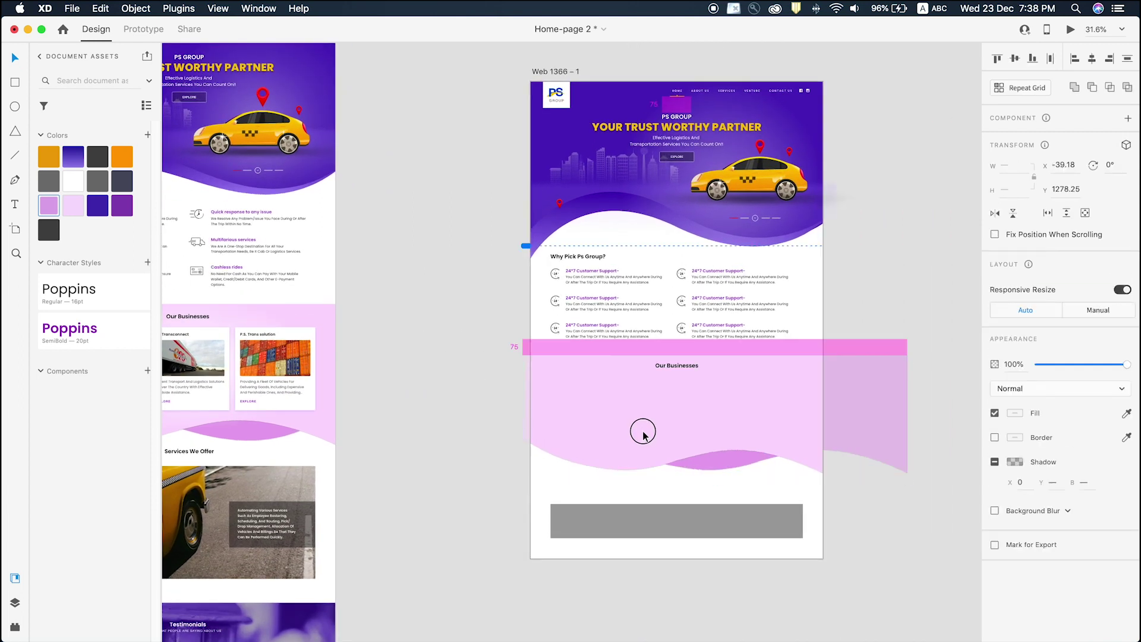
pyautogui.click(819, 348)
# Extend the new page's artboard downward to make room for further sections below the grey placeholder.
pyautogui.click(656, 520)
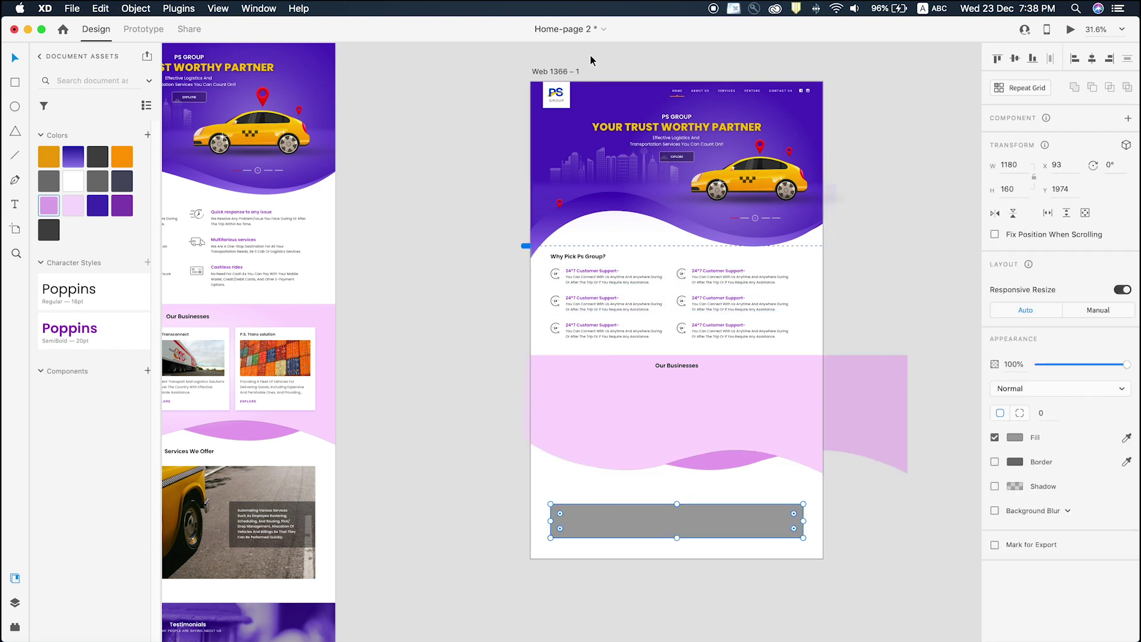
pyautogui.click(552, 69)
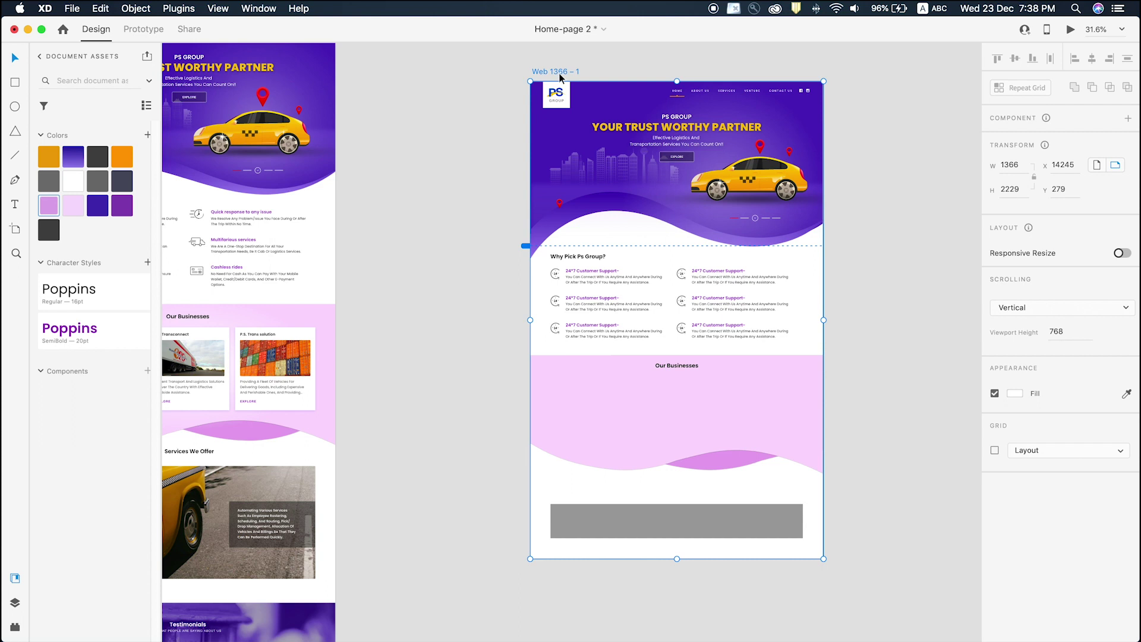
pyautogui.moveTo(677, 557); pyautogui.dragTo(683, 639)
pyautogui.click(886, 234)
# Duplicate the wide grey placeholder onto the pink wave at Y 1507, bring the copy to the front and divide its width by 3.
pyautogui.moveTo(684, 312); pyautogui.dragTo(560, 453)
pyautogui.moveTo(494, 300); pyautogui.dragTo(735, 302)
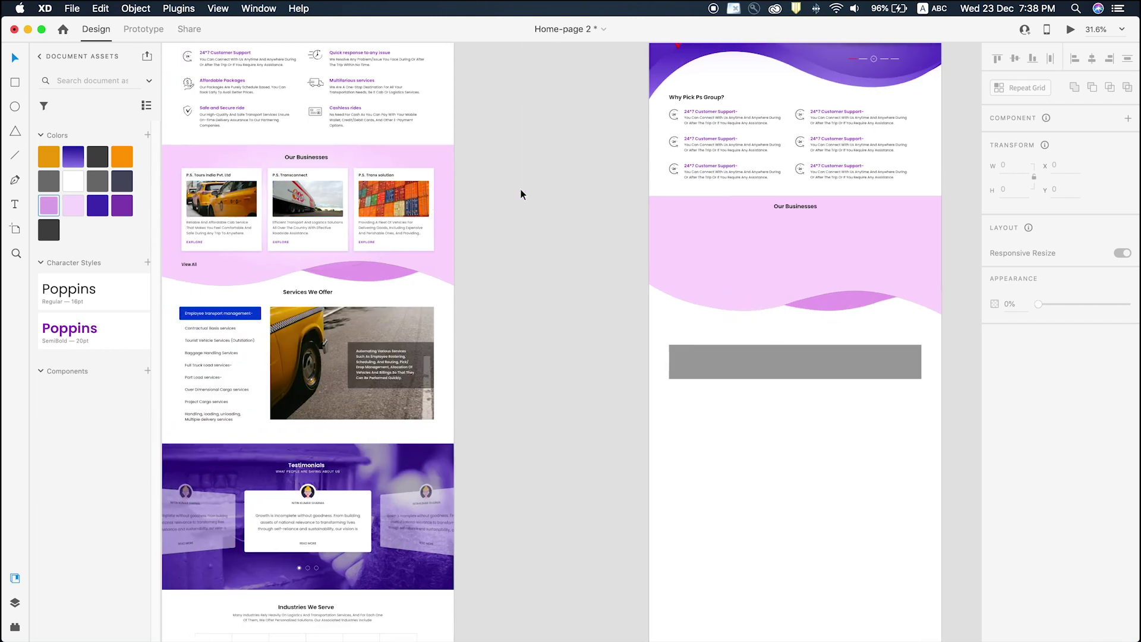
pyautogui.moveTo(683, 369); pyautogui.dragTo(593, 307)
pyautogui.press('super+shift+bracketright')
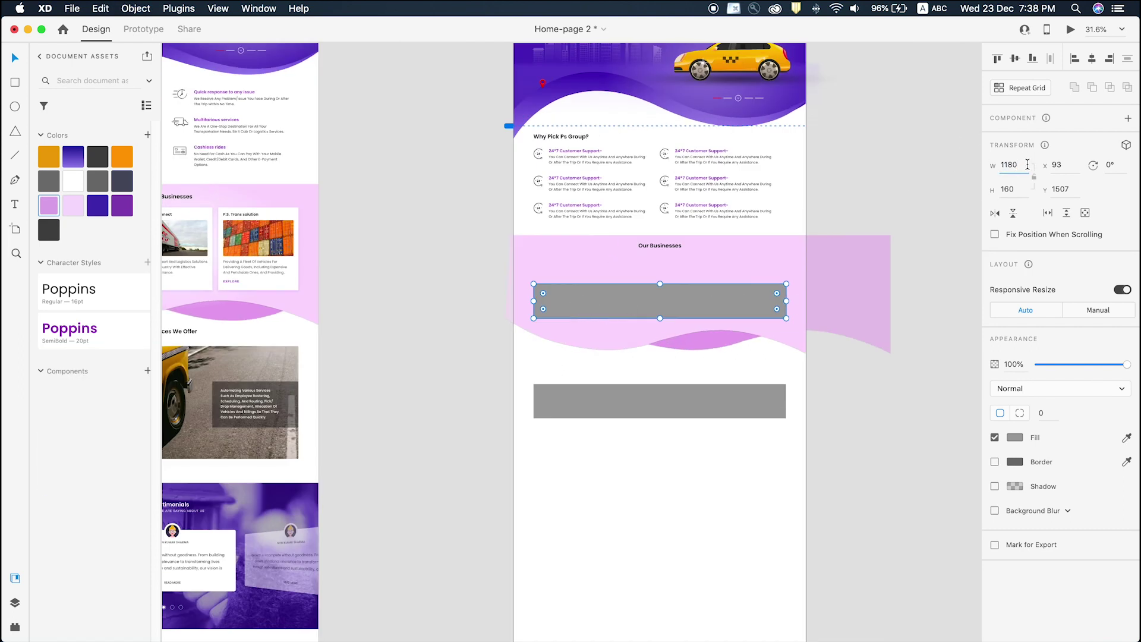
pyautogui.write('/3')
pyautogui.press('Return')
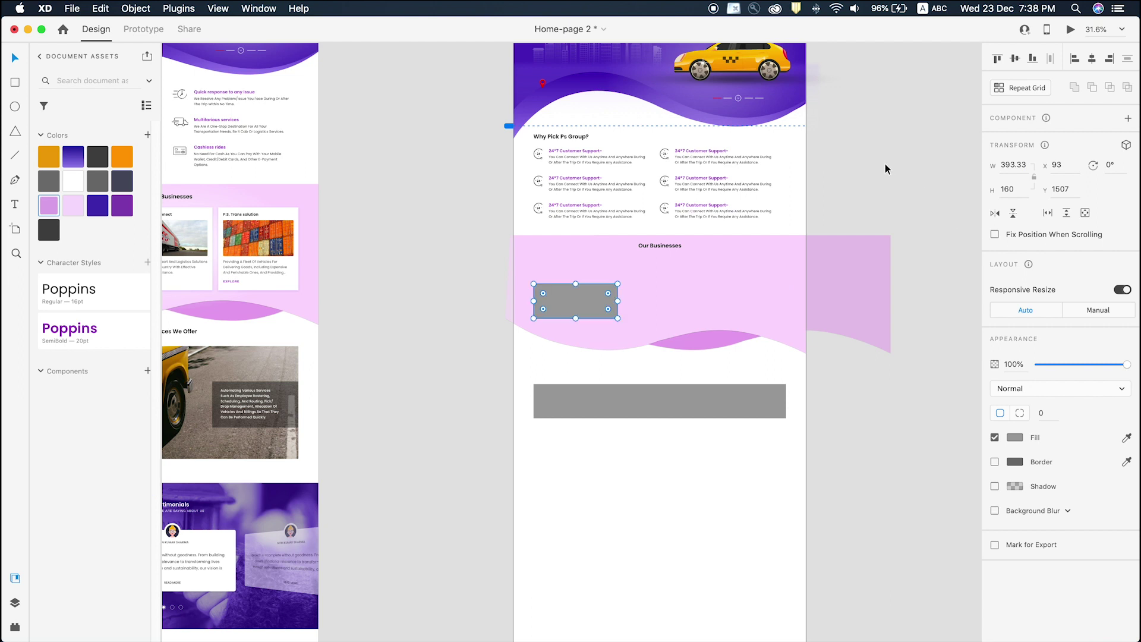
# Narrow the small grey placeholder to 379.33 and add two copies in its row, the last flush with the wide rectangle's right edge.
pyautogui.click(886, 163)
pyautogui.press('z')
pyautogui.moveTo(467, 221); pyautogui.dragTo(886, 428)
pyautogui.press('v')
pyautogui.click(404, 284)
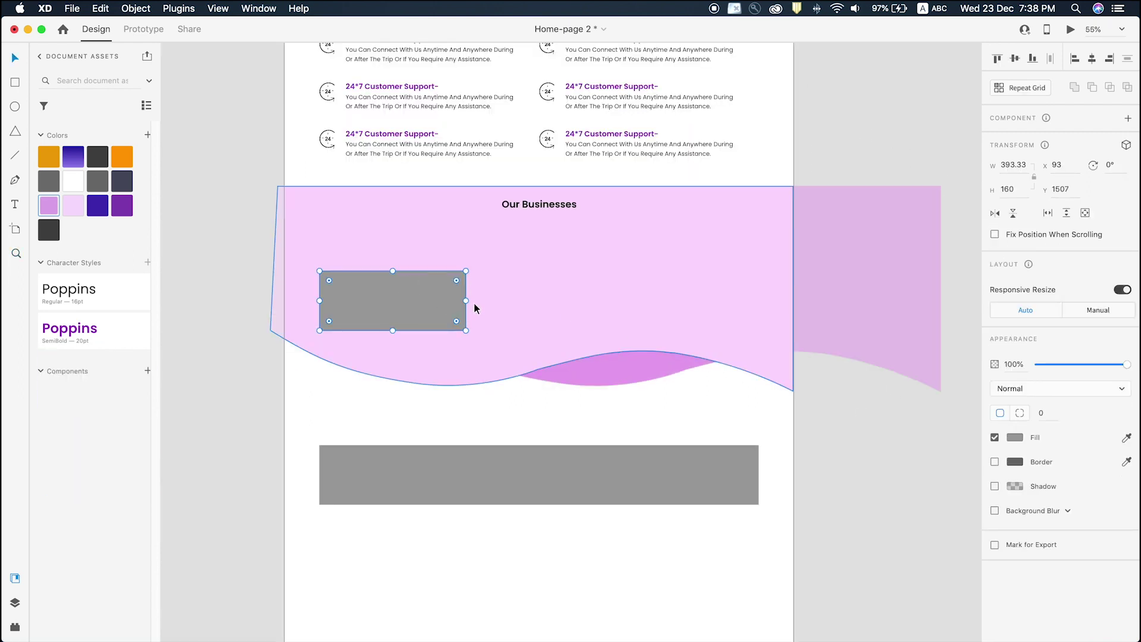
pyautogui.moveTo(464, 300); pyautogui.dragTo(461, 300)
pyautogui.moveTo(364, 304); pyautogui.dragTo(665, 303)
pyautogui.keyDown('shift'); pyautogui.click(687, 486); pyautogui.keyUp('shift')
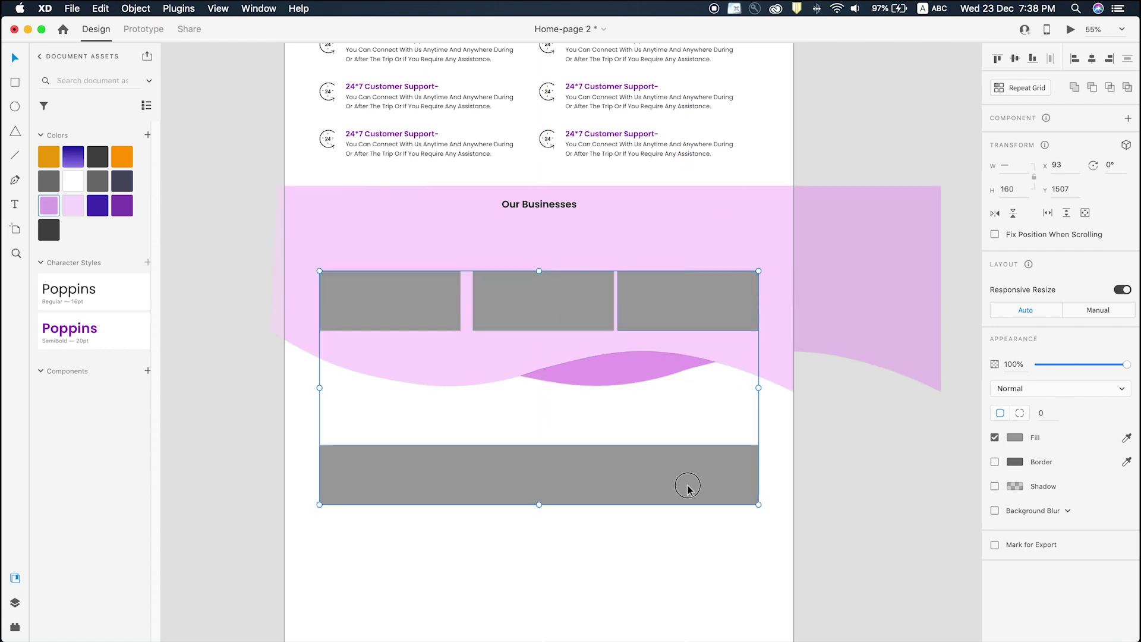
pyautogui.press('Escape')
# Distribute the three small grey placeholders evenly in the horizontal direction.
pyautogui.click(692, 278)
pyautogui.keyDown('shift'); pyautogui.click(604, 288); pyautogui.keyUp('shift')
pyautogui.keyDown('shift'); pyautogui.click(413, 300); pyautogui.keyUp('shift')
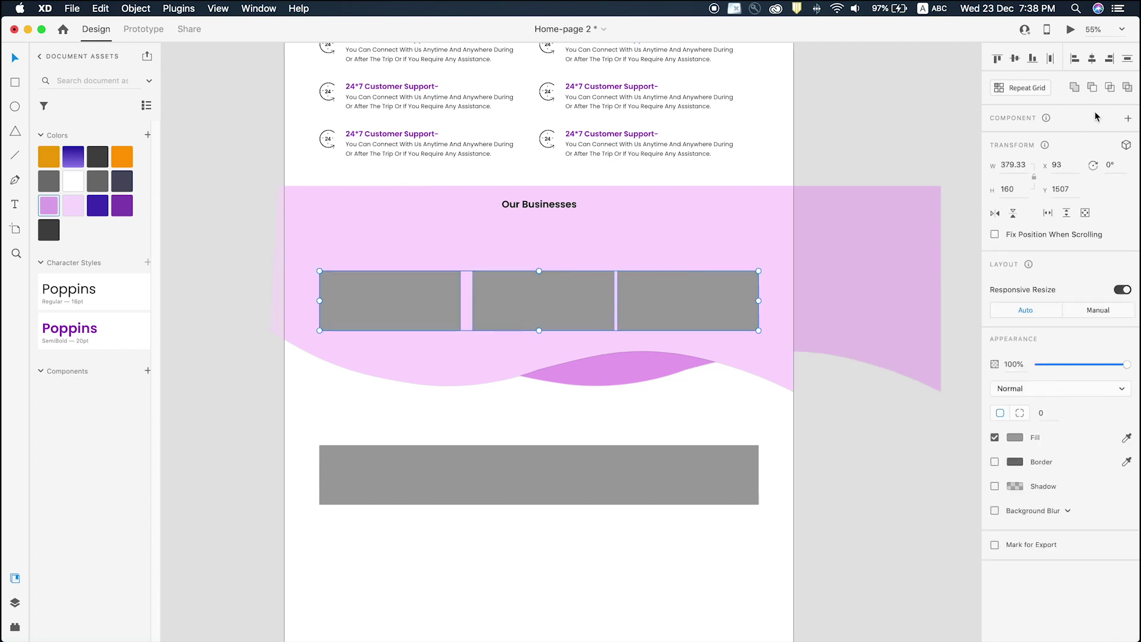
pyautogui.click(1050, 58)
pyautogui.press('Escape')
# Stretch the three grey placeholders together up to just below the heading and slightly down toward the wave's lower edge.
pyautogui.scroll(-3, 463, 312)
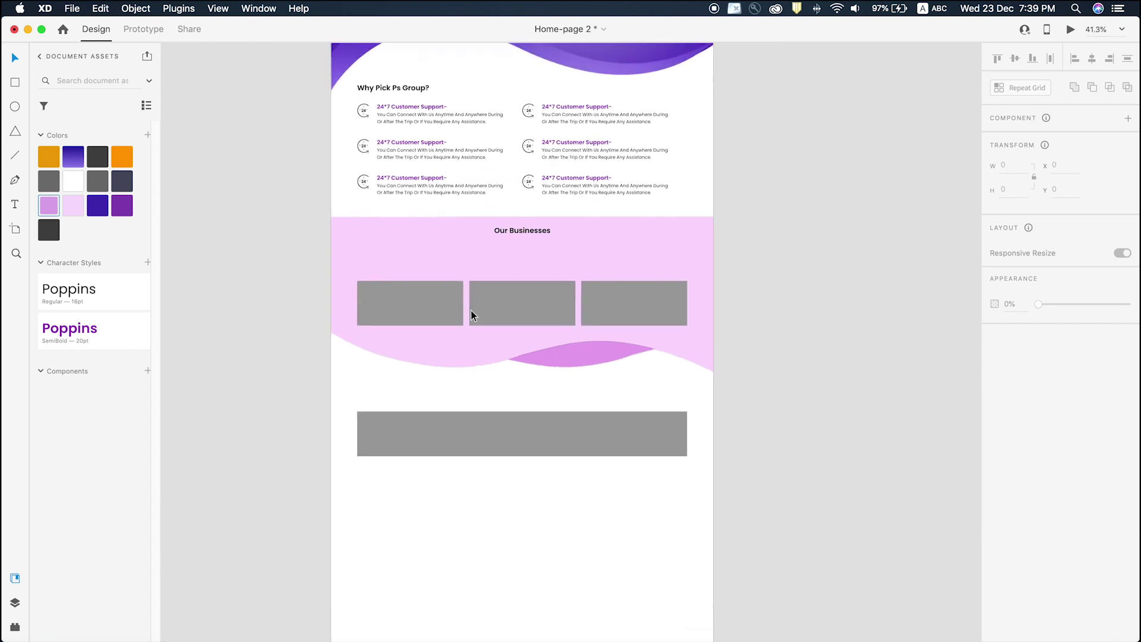
pyautogui.click(419, 305)
pyautogui.keyDown('shift'); pyautogui.click(522, 304); pyautogui.keyUp('shift')
pyautogui.keyDown('shift'); pyautogui.click(618, 313); pyautogui.keyUp('shift')
pyautogui.moveTo(522, 279); pyautogui.dragTo(526, 243)
pyautogui.press('super+z')
pyautogui.moveTo(522, 326); pyautogui.dragTo(523, 335)
pyautogui.click(501, 364)
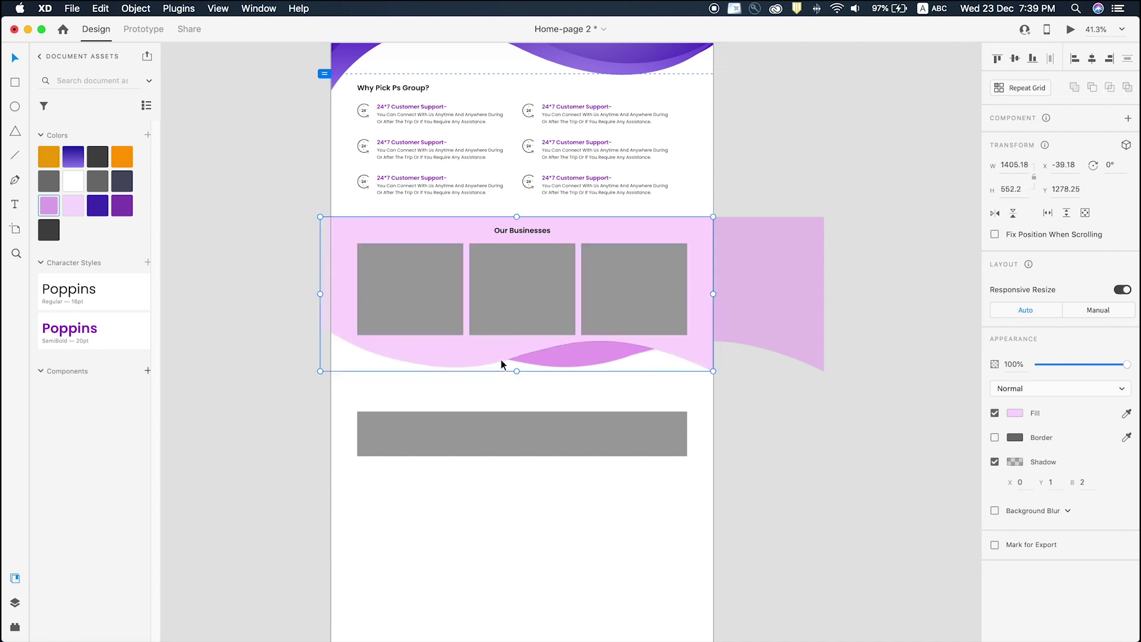
# Copy the "P.S. Tours India Pvt. Ltd" title from the reference design's first business card into the new page's first placeholder.
pyautogui.scroll(-5, 735, 308)
pyautogui.click(843, 179)
pyautogui.press('z')
pyautogui.press('z')
pyautogui.moveTo(846, 181); pyautogui.dragTo(188, 374)
pyautogui.press('v')
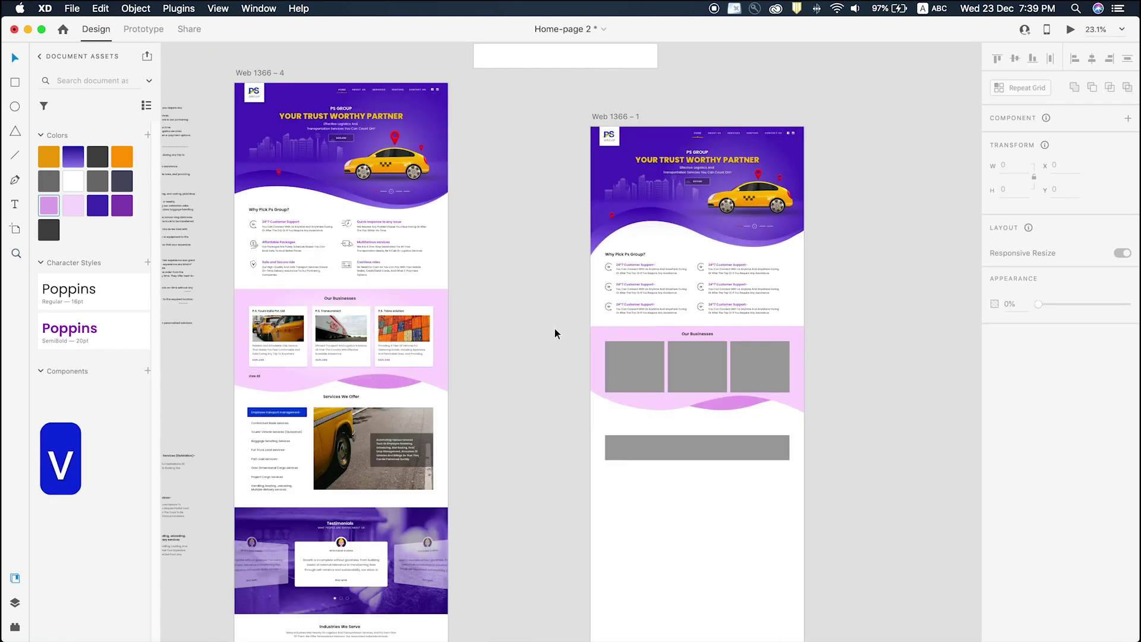
pyautogui.doubleClick(268, 311)
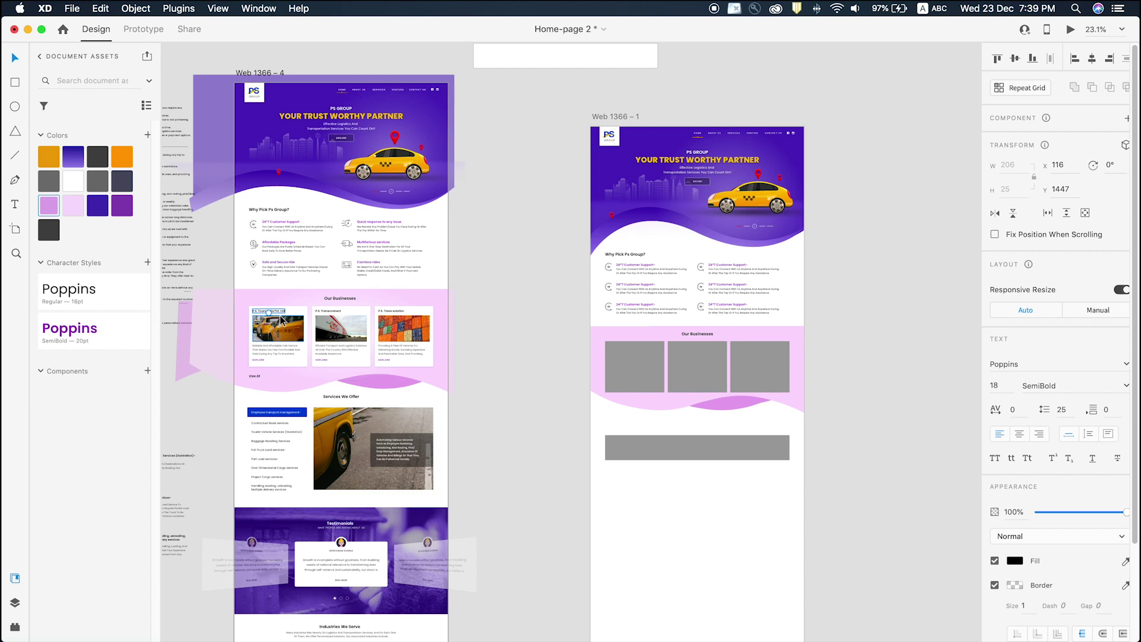
pyautogui.press('super+c')
pyautogui.click(625, 359)
pyautogui.press('super+v')
# Position the "P.S. Tours India Pvt. Ltd" title near the upper-left corner of the first placeholder at X 120, Y 1395.
pyautogui.press('z')
pyautogui.moveTo(574, 333); pyautogui.dragTo(707, 407)
pyautogui.press('v')
pyautogui.moveTo(426, 242); pyautogui.dragTo(433, 195)
pyautogui.keyDown('alt'); pyautogui.click(405, 216); pyautogui.keyUp('alt')
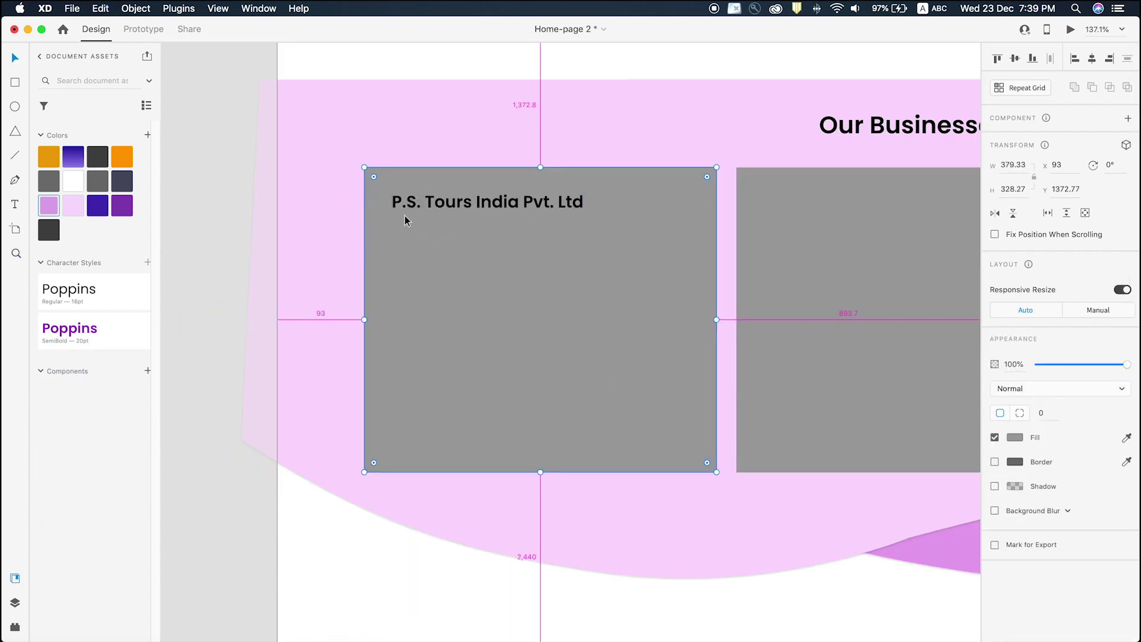
pyautogui.click(242, 202)
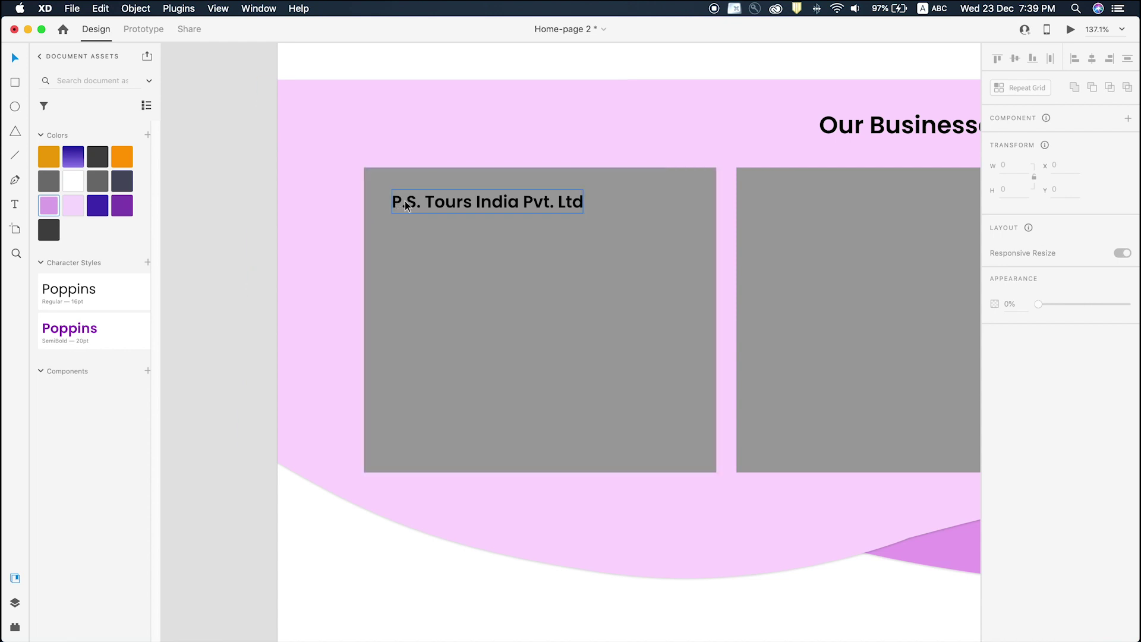
pyautogui.click(404, 202)
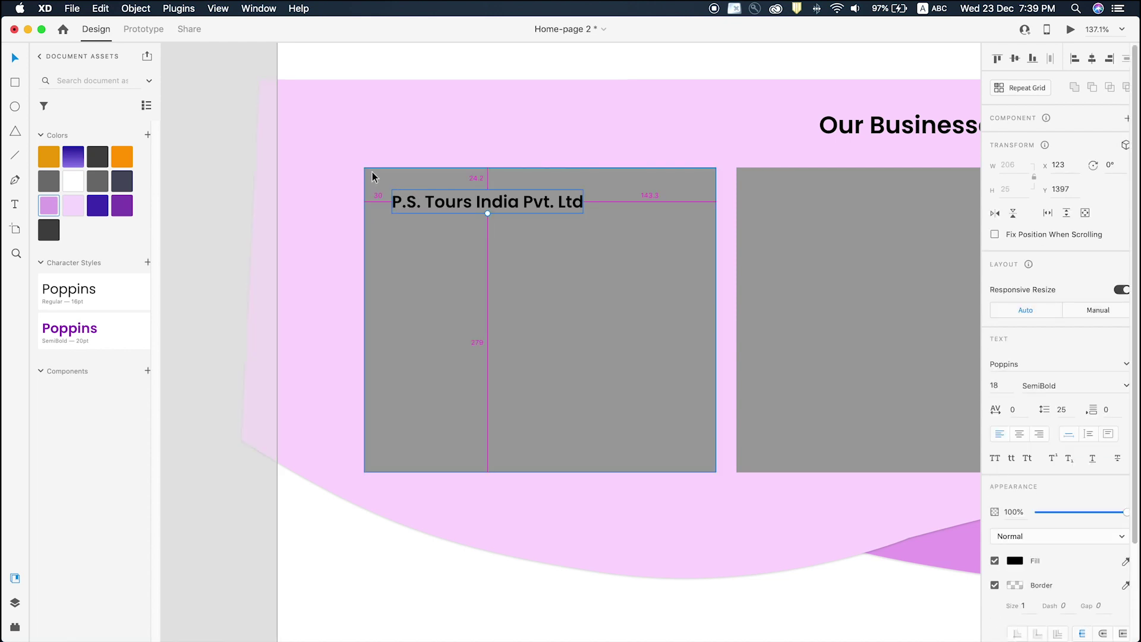
pyautogui.click(384, 153)
pyautogui.moveTo(438, 206); pyautogui.dragTo(436, 206)
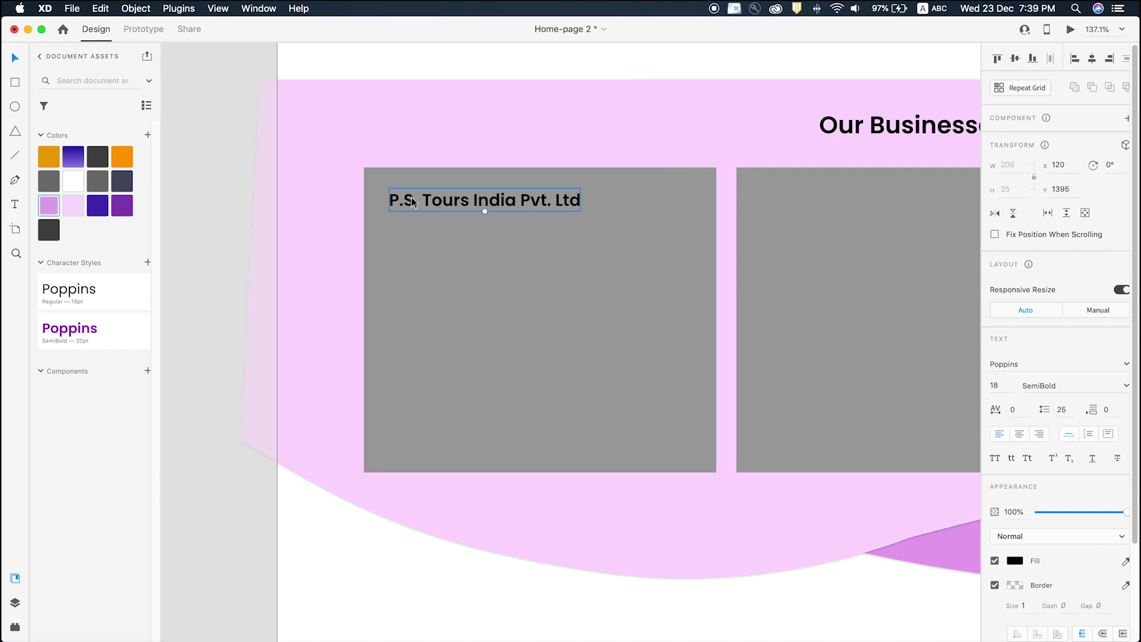
# Fill the first grey placeholder under "Our Businesses" with white (#FFFFFF).
pyautogui.click(535, 307)
pyautogui.click(1015, 437)
pyautogui.moveTo(921, 428); pyautogui.dragTo(642, 241)
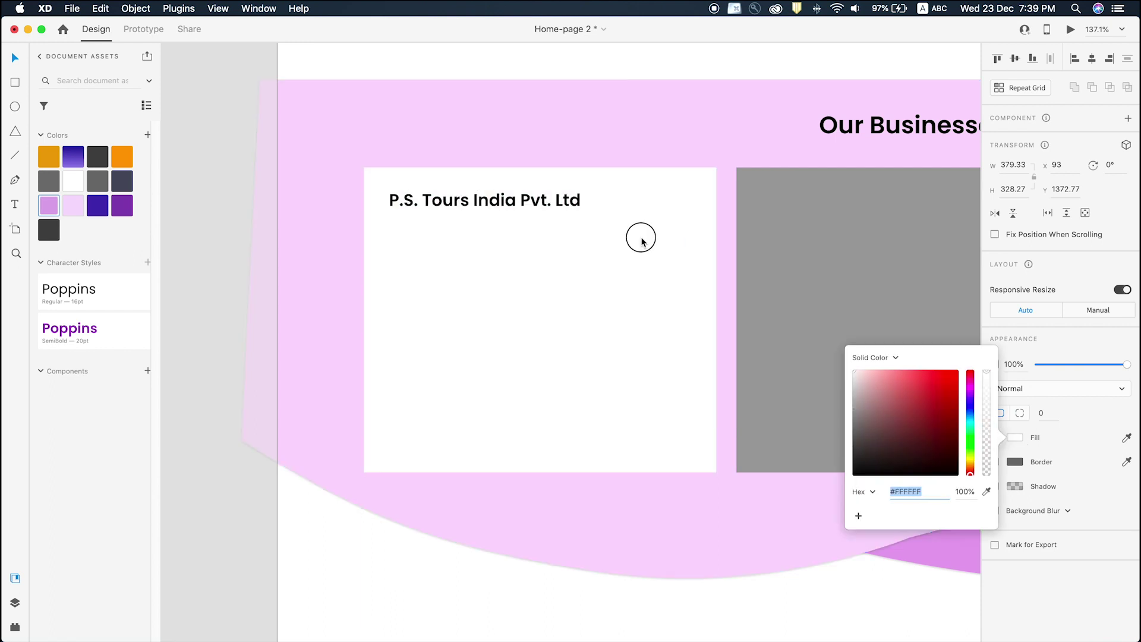
pyautogui.scroll(-5, 369, 220)
pyautogui.click(359, 216)
pyautogui.click(529, 237)
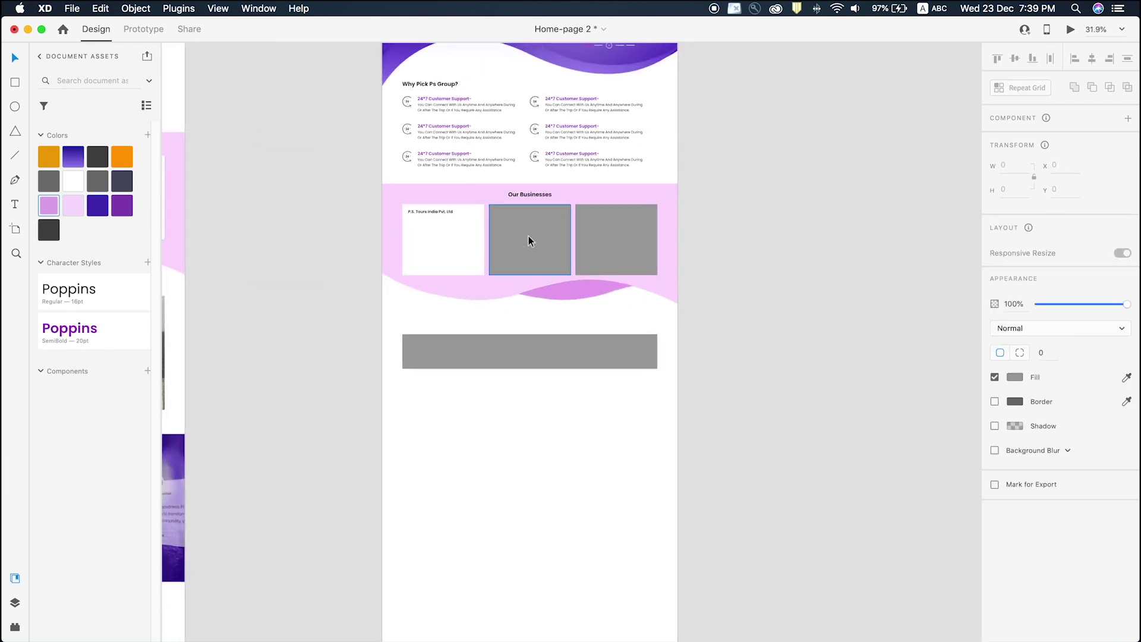
# Copy the first card's white appearance onto the second and third grey placeholders.
pyautogui.click(451, 247)
pyautogui.press('super+c')
pyautogui.click(526, 255)
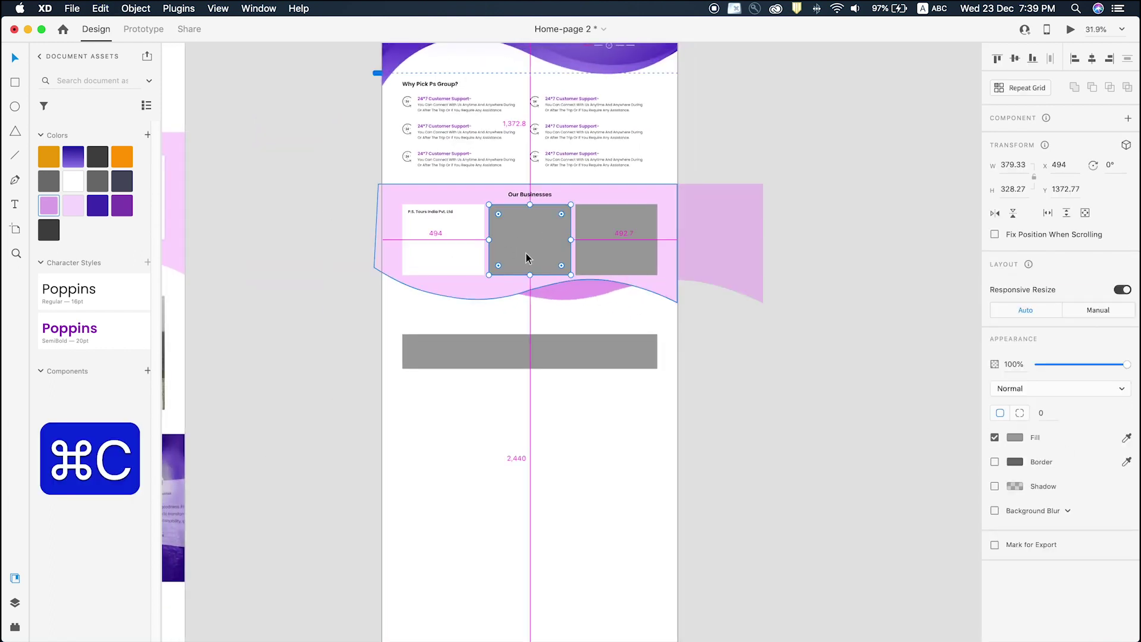
pyautogui.press('alt+super+v')
pyautogui.click(601, 250)
pyautogui.press('alt+super+v')
pyautogui.click(732, 211)
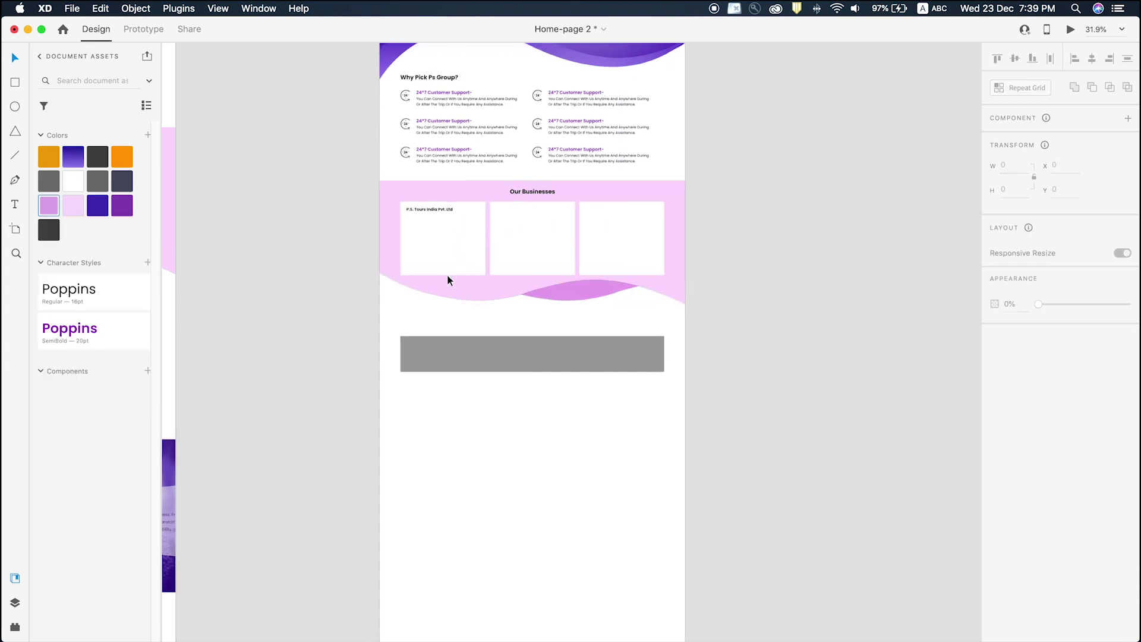
# Check the shadow settings of the first business card in the reference design.
pyautogui.scroll(-3, 390, 281)
pyautogui.press('z')
pyautogui.press('z')
pyautogui.moveTo(197, 164); pyautogui.dragTo(346, 313)
pyautogui.press('v')
pyautogui.click(488, 366)
pyautogui.click(405, 426)
pyautogui.click(407, 359)
pyautogui.click(312, 171)
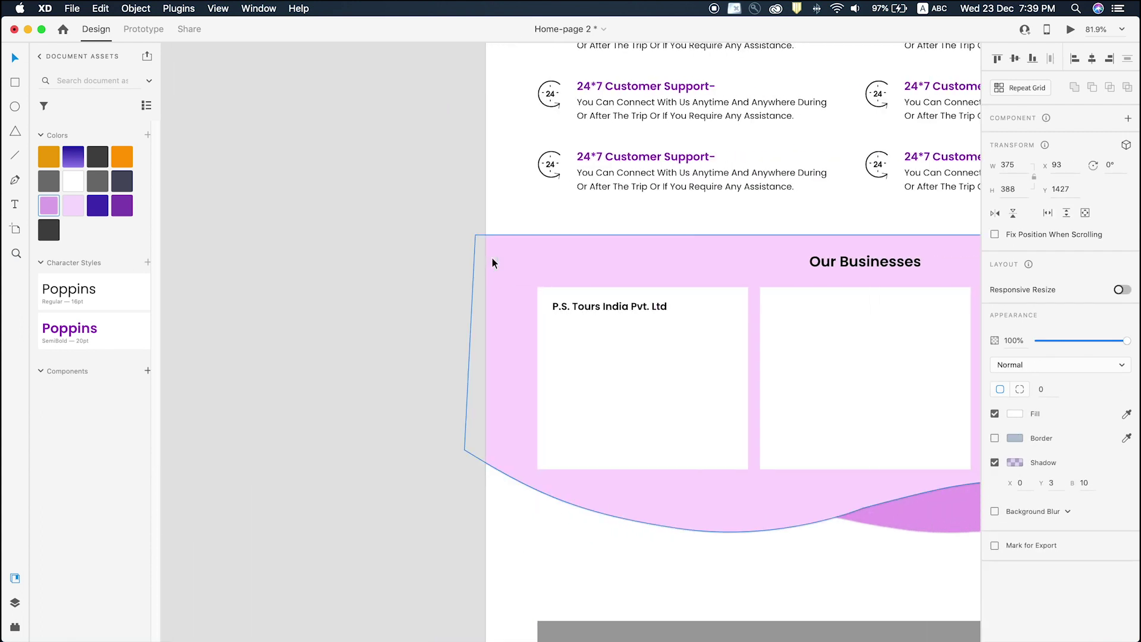
# Add a shadow to the new page's first business card and colour it purple #8802A8 at 17% opacity.
pyautogui.hscroll(3, 492, 257)
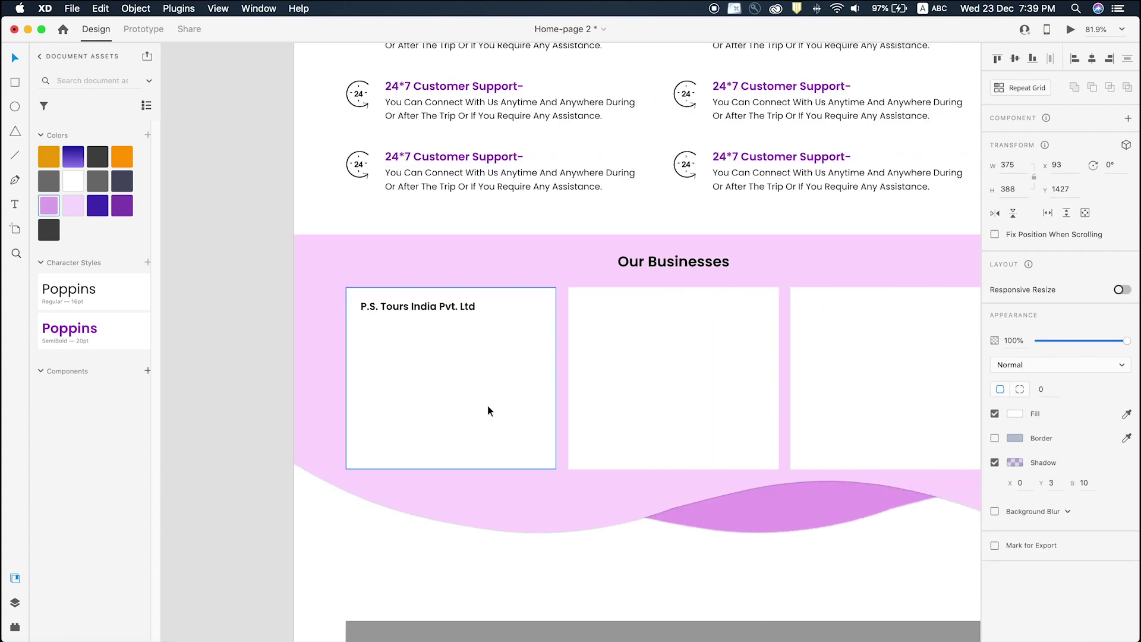
pyautogui.click(995, 487)
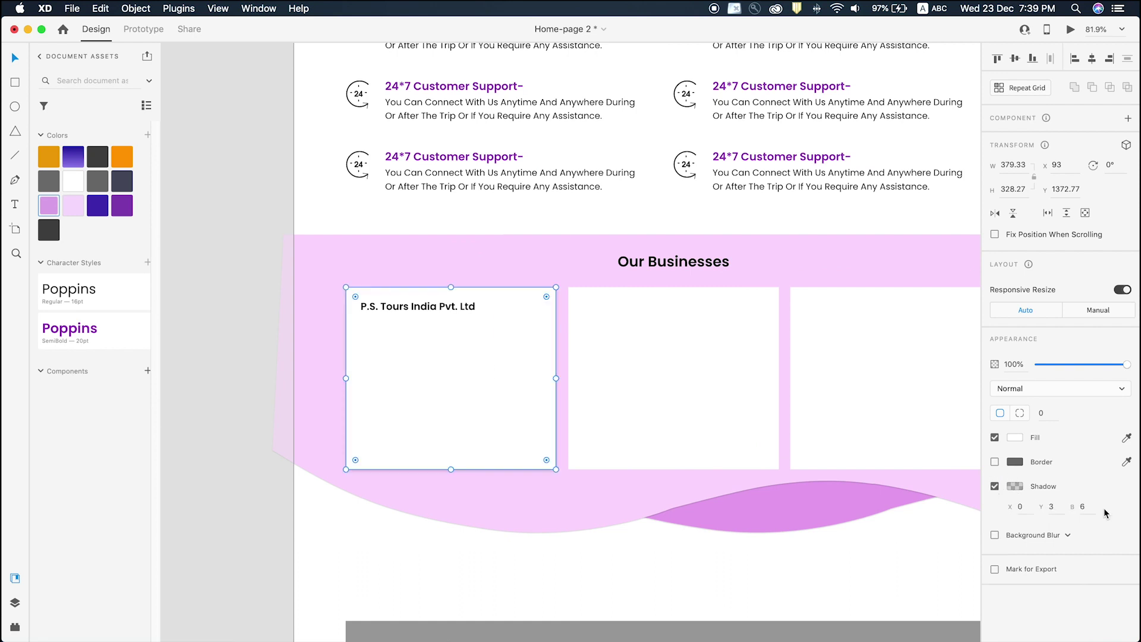
pyautogui.click(1015, 489)
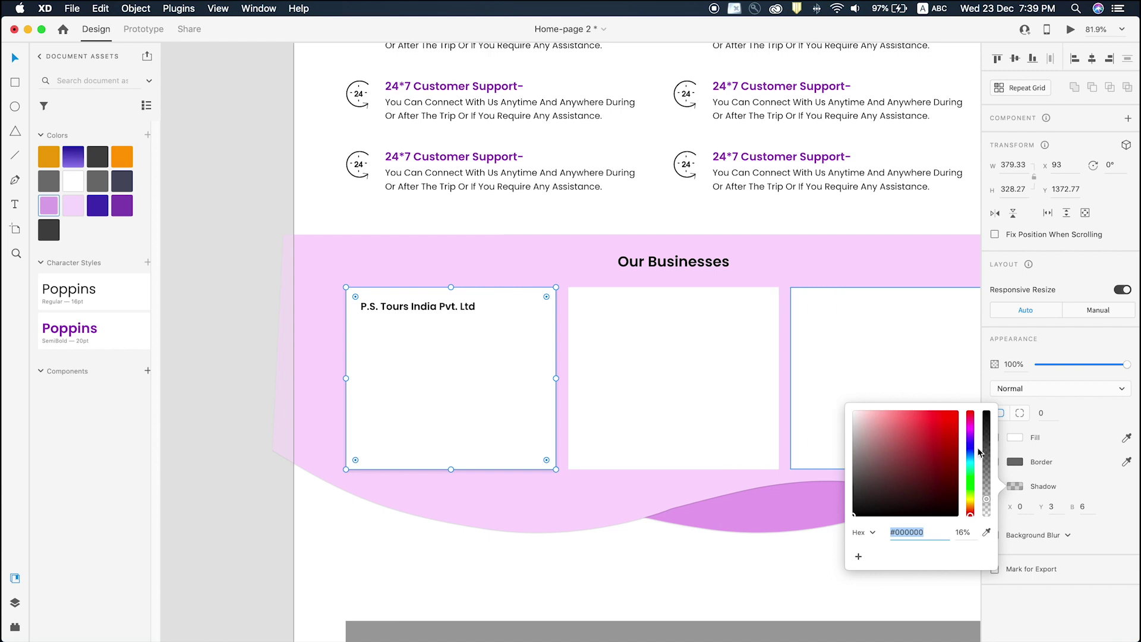
pyautogui.moveTo(972, 463); pyautogui.dragTo(973, 429)
pyautogui.click(954, 445)
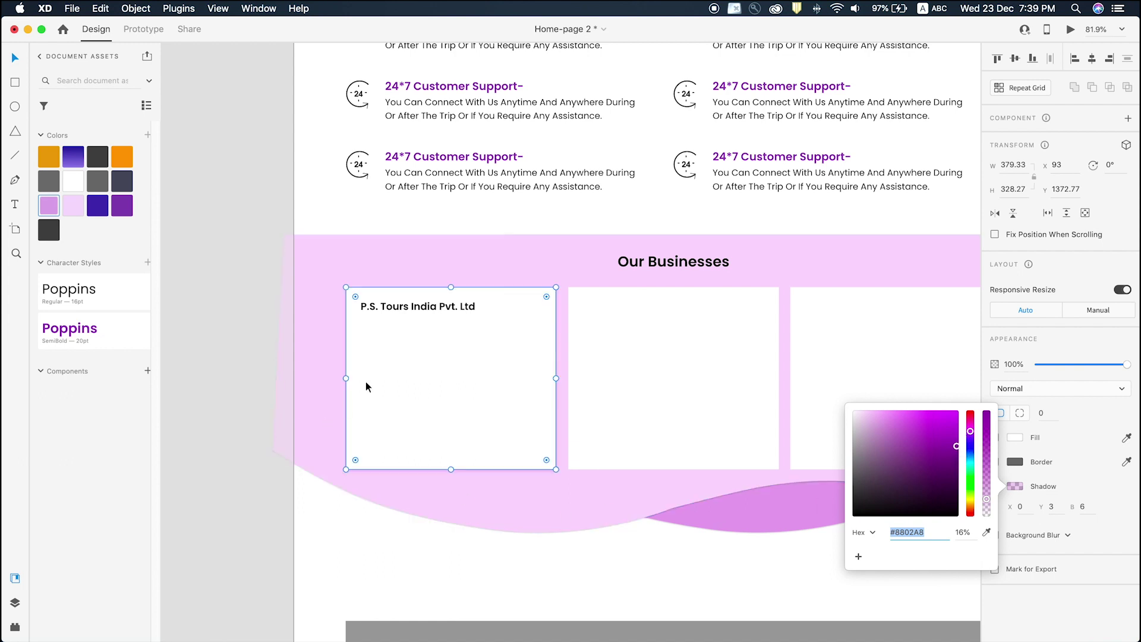
pyautogui.moveTo(990, 502); pyautogui.dragTo(991, 505)
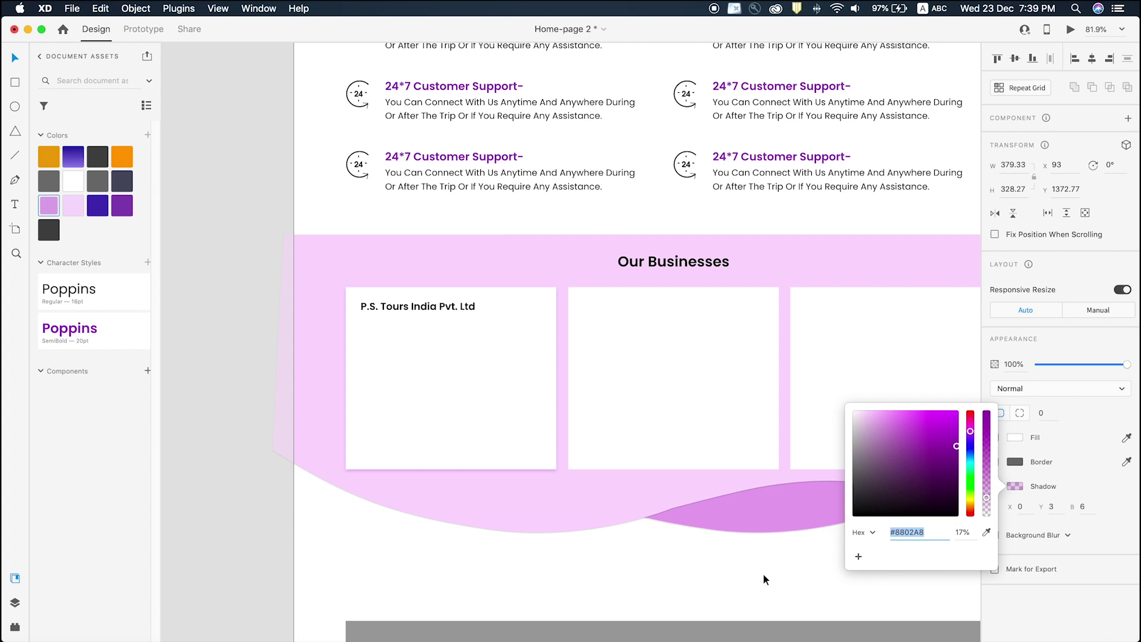
# Set the first card's shadow to a Y offset of 2 and a blur of 10.
pyautogui.click(664, 581)
pyautogui.click(523, 431)
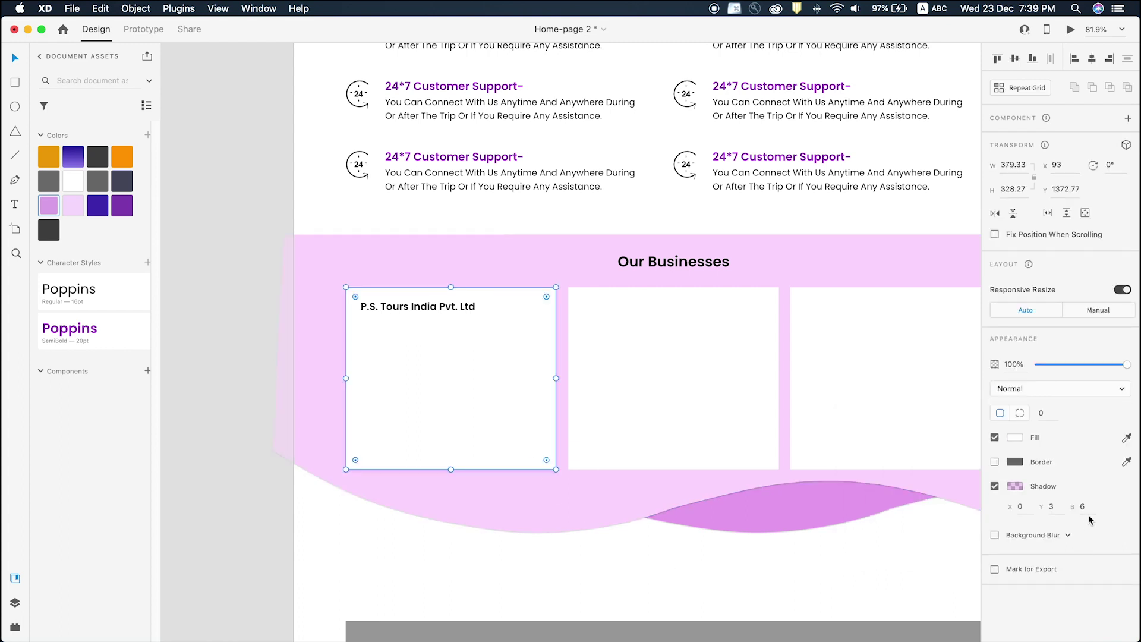
pyautogui.write('2')
pyautogui.click(1083, 508)
pyautogui.write('10')
pyautogui.press('Return')
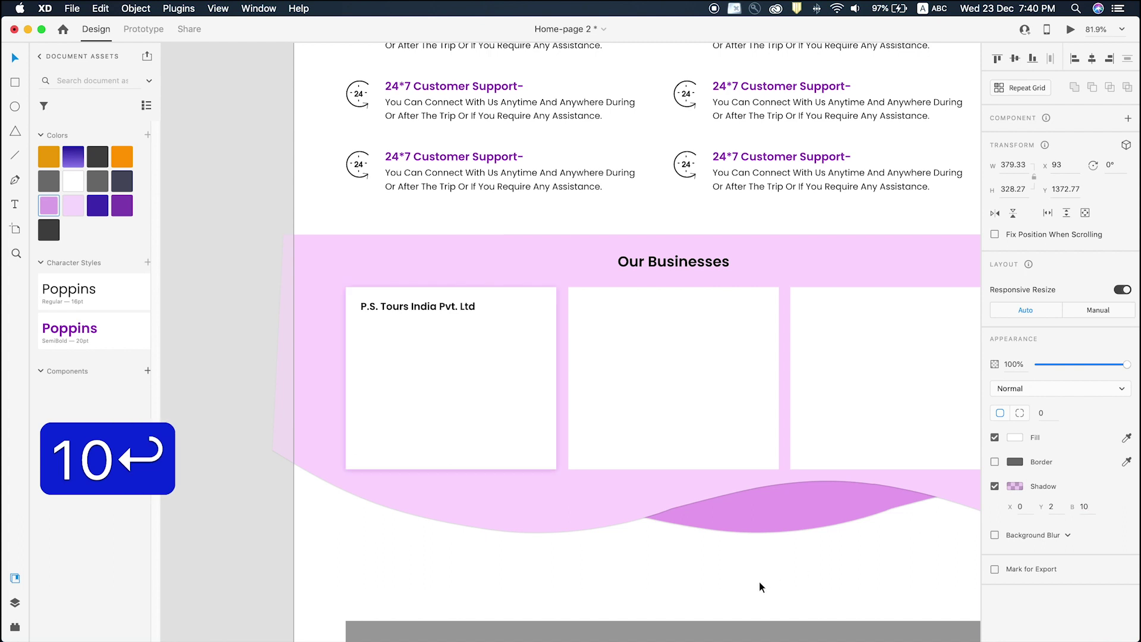
# Copy the first card's purple shadow appearance onto the second and third business cards.
pyautogui.click(493, 423)
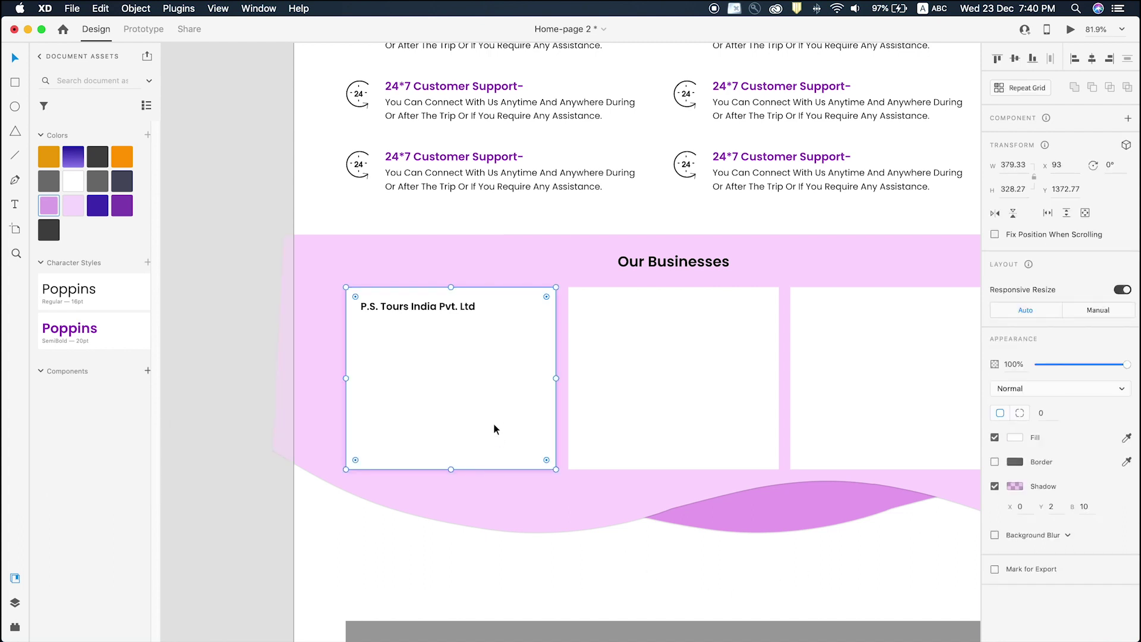
pyautogui.click(610, 579)
pyautogui.click(522, 428)
pyautogui.press('super+c')
pyautogui.click(672, 386)
pyautogui.press('alt')
pyautogui.press('alt+super+v')
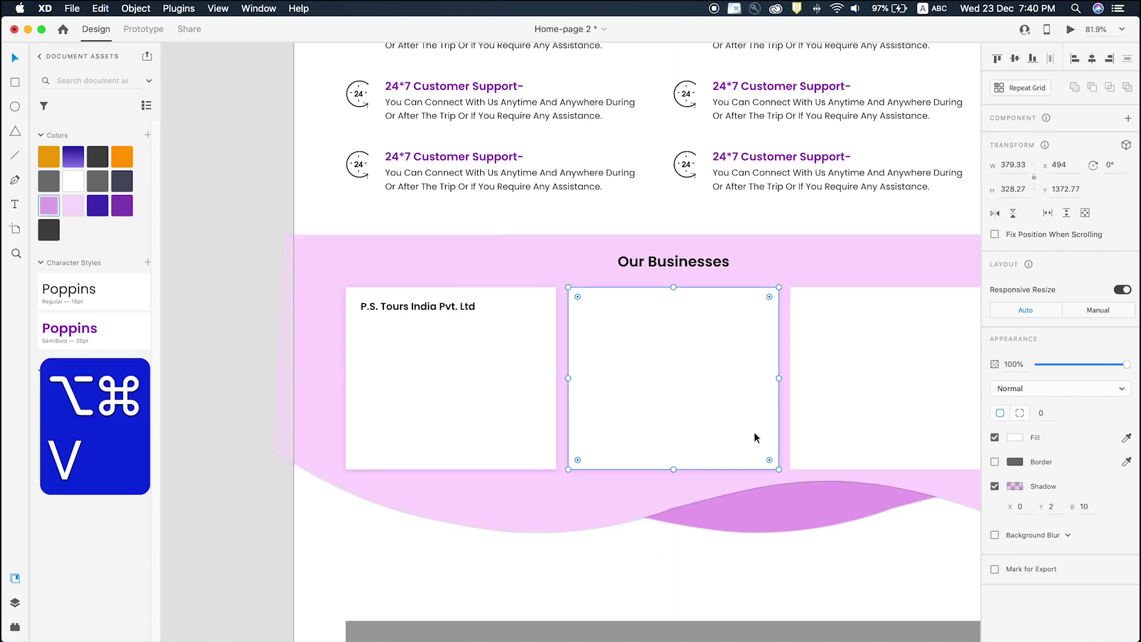
pyautogui.press('alt+super+v')
pyautogui.click(571, 564)
# Copy the cab service description and EXPLORE link from the reference design's first card and paste them into the new page.
pyautogui.scroll(-5, 569, 566)
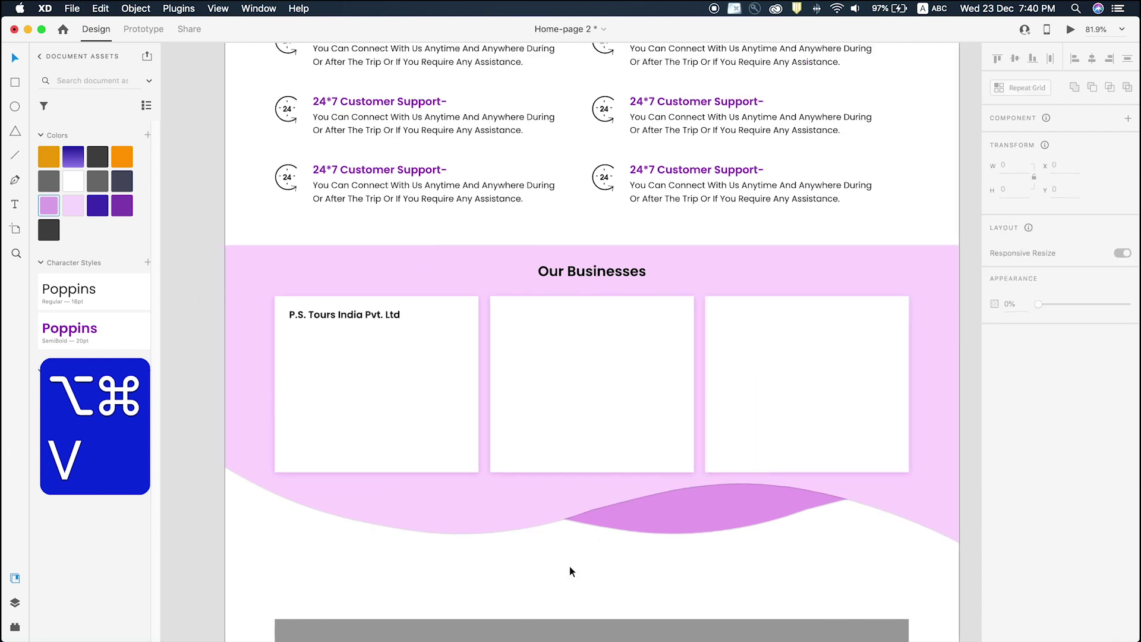
pyautogui.moveTo(773, 533); pyautogui.dragTo(808, 369)
pyautogui.scroll(-5, 510, 387)
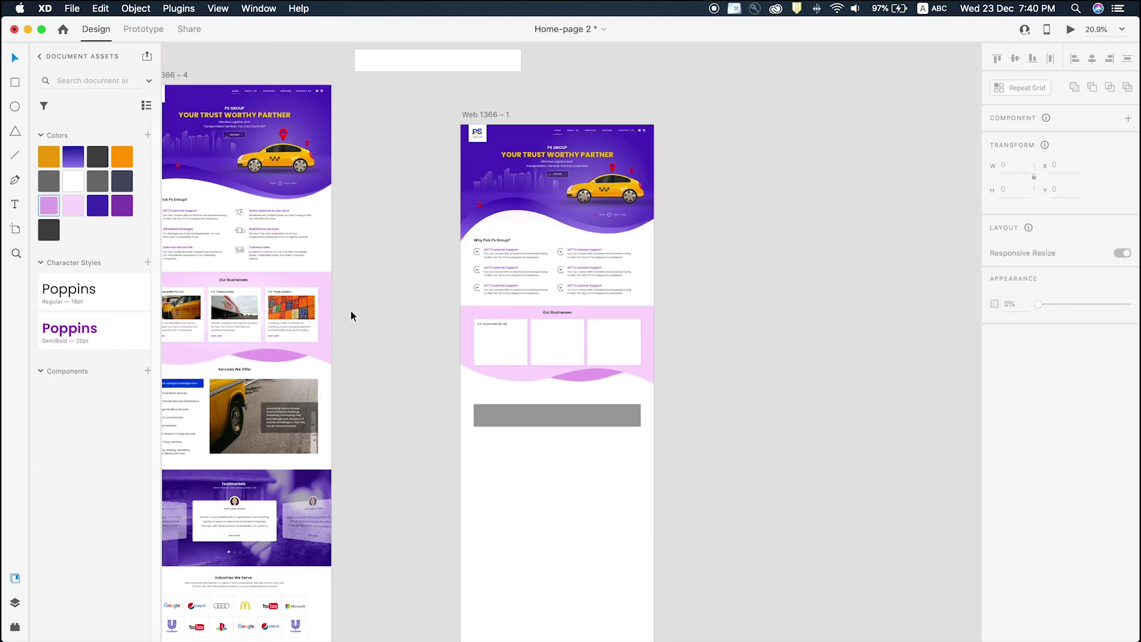
pyautogui.hscroll(-3, 386, 306)
pyautogui.press('z')
pyautogui.press('z')
pyautogui.moveTo(193, 252); pyautogui.dragTo(761, 464)
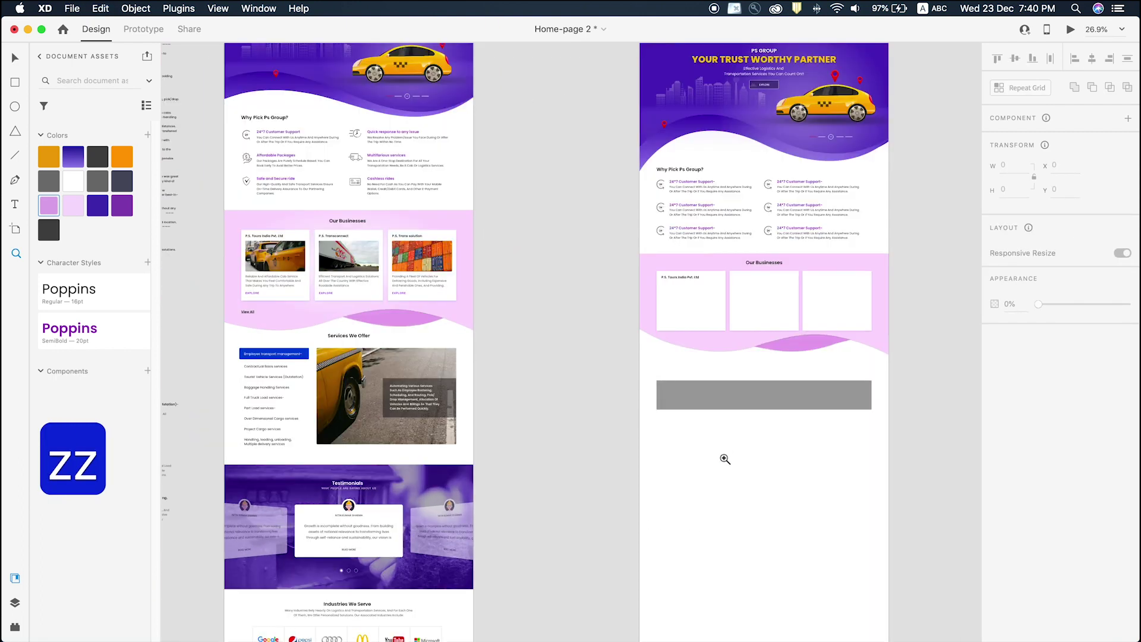
pyautogui.press('v')
pyautogui.keyDown('super'); pyautogui.click(254, 294); pyautogui.keyUp('super')
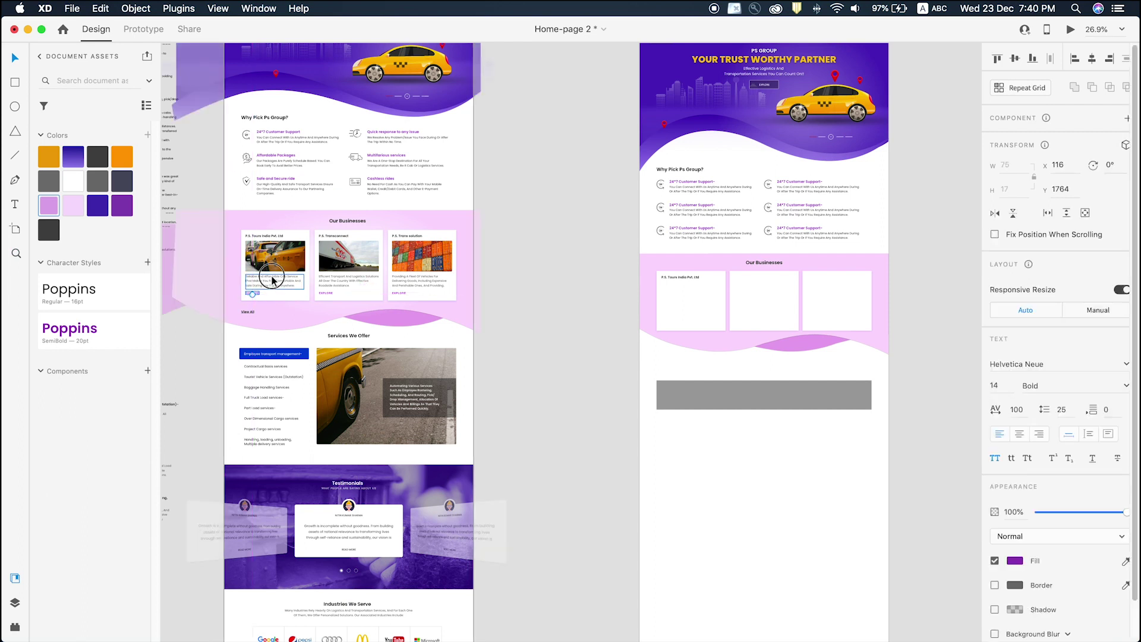
pyautogui.press('super+c')
pyautogui.press('super+v')
# Move the pasted description and EXPLORE link up into the lower part of the first card, with the description at Y 1578.
pyautogui.press('z')
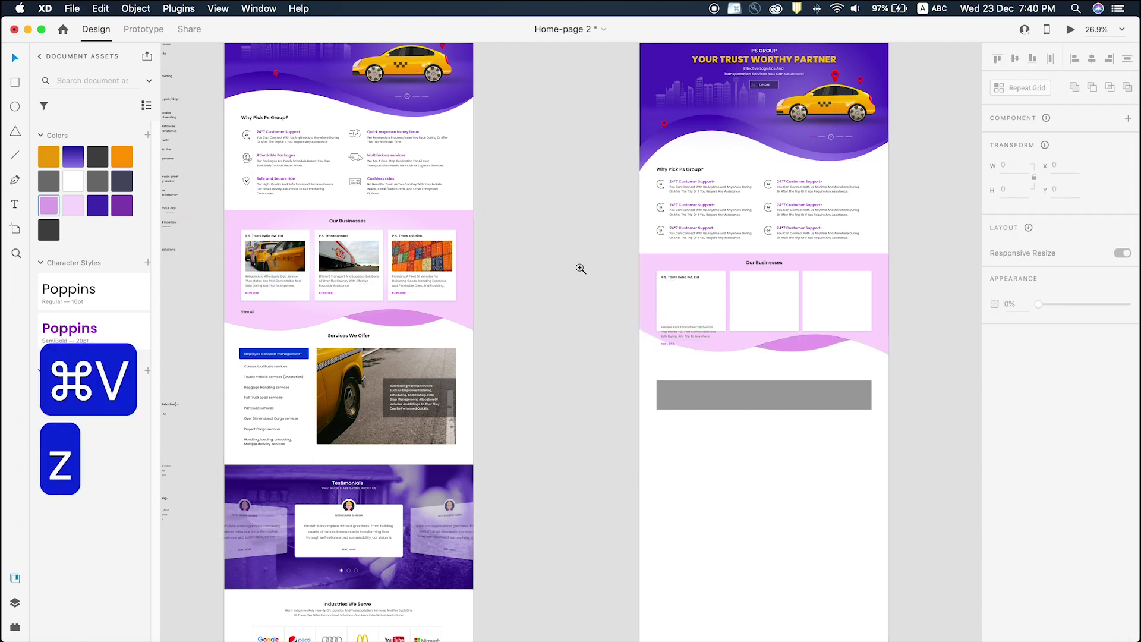
pyautogui.moveTo(581, 269); pyautogui.dragTo(902, 418)
pyautogui.press('v')
pyautogui.click(416, 324)
pyautogui.moveTo(418, 325); pyautogui.dragTo(416, 284)
pyautogui.click(419, 386)
# Examine the text settings and placement of the EXPLORE link and description in the first card.
pyautogui.click(403, 304)
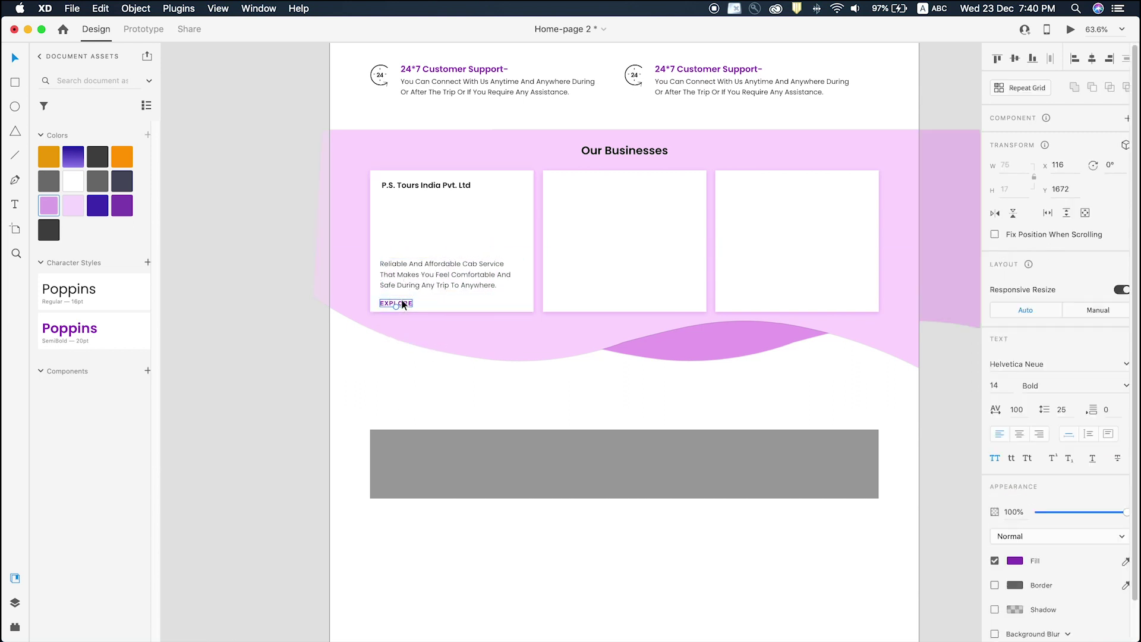
pyautogui.scroll(5, 404, 305)
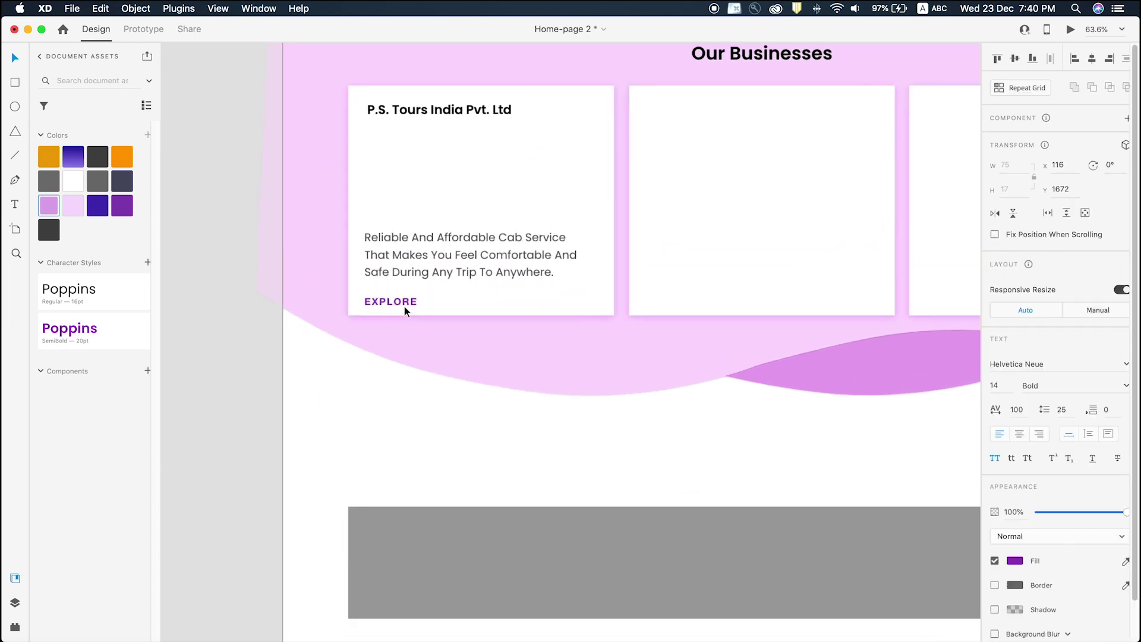
pyautogui.hscroll(3, 419, 312)
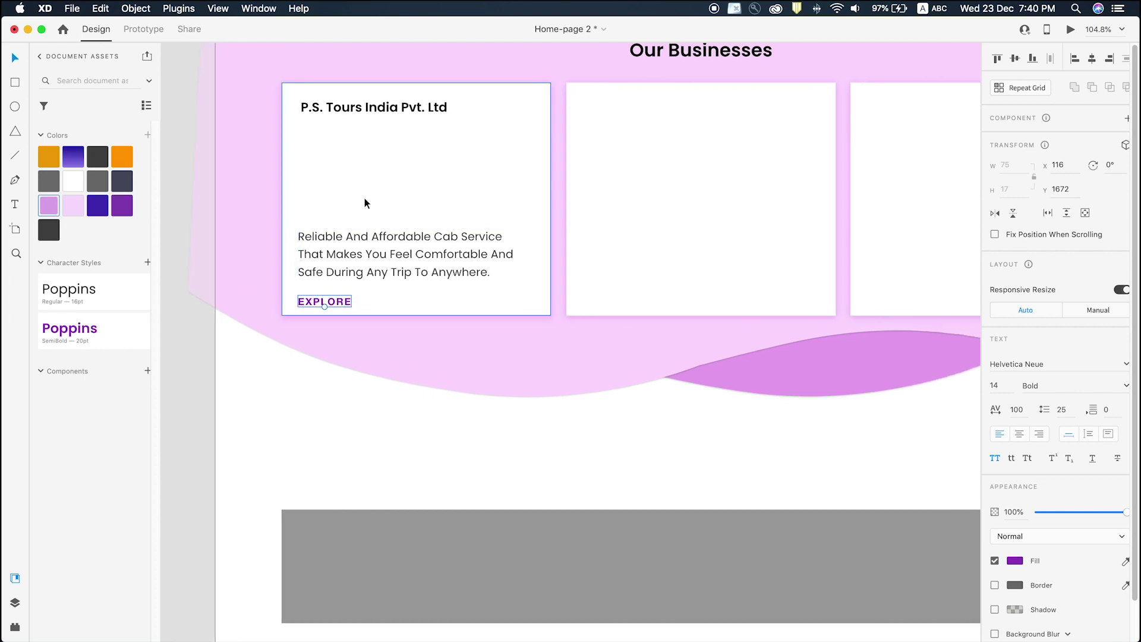
pyautogui.hscroll(1, 353, 262)
pyautogui.click(354, 256)
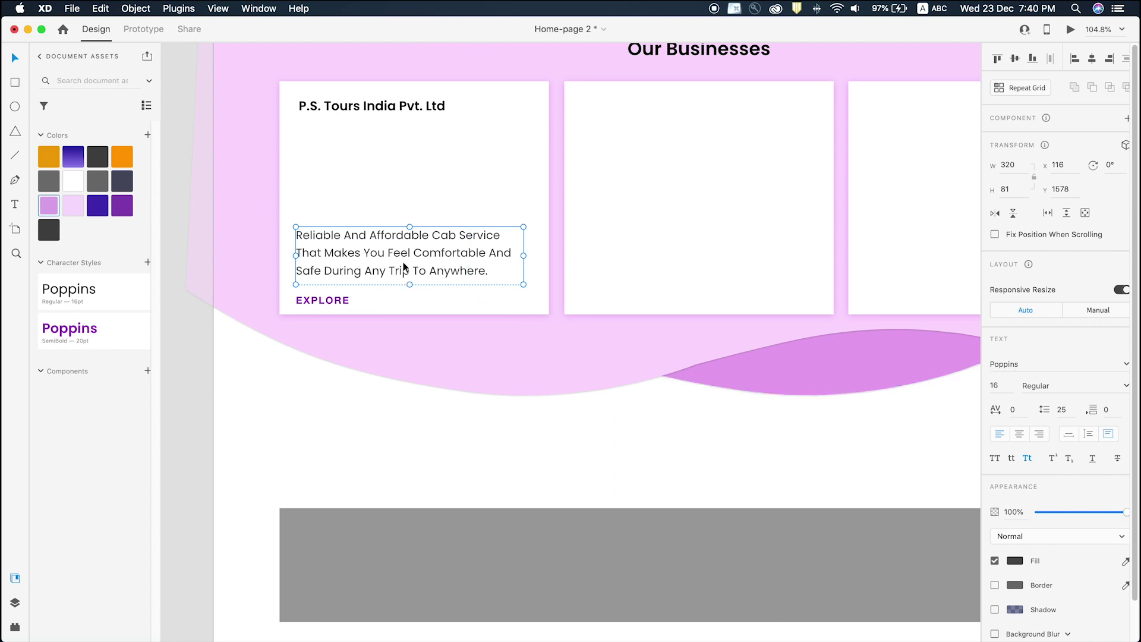
pyautogui.scroll(-5, 403, 269)
pyautogui.scroll(3, 416, 265)
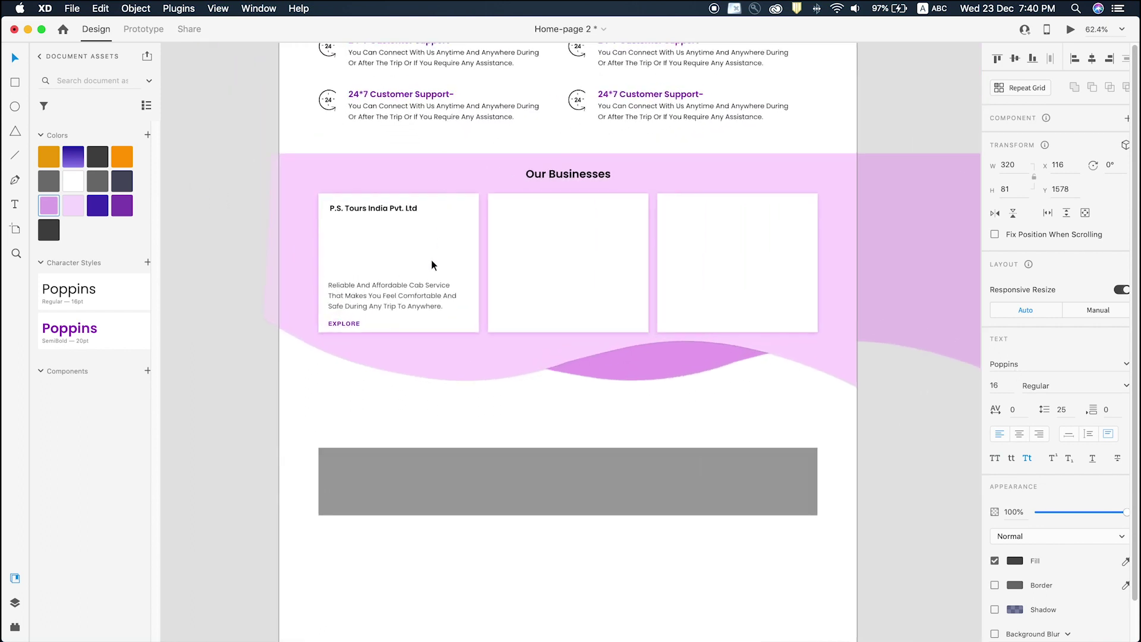
pyautogui.scroll(2, 380, 328)
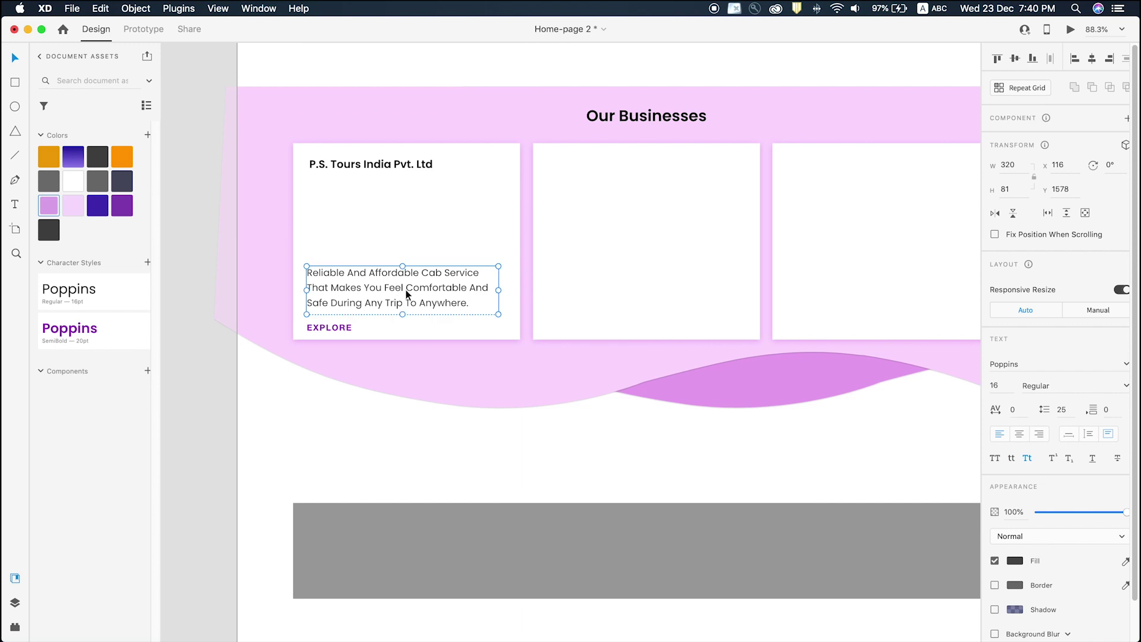
pyautogui.scroll(5, 509, 269)
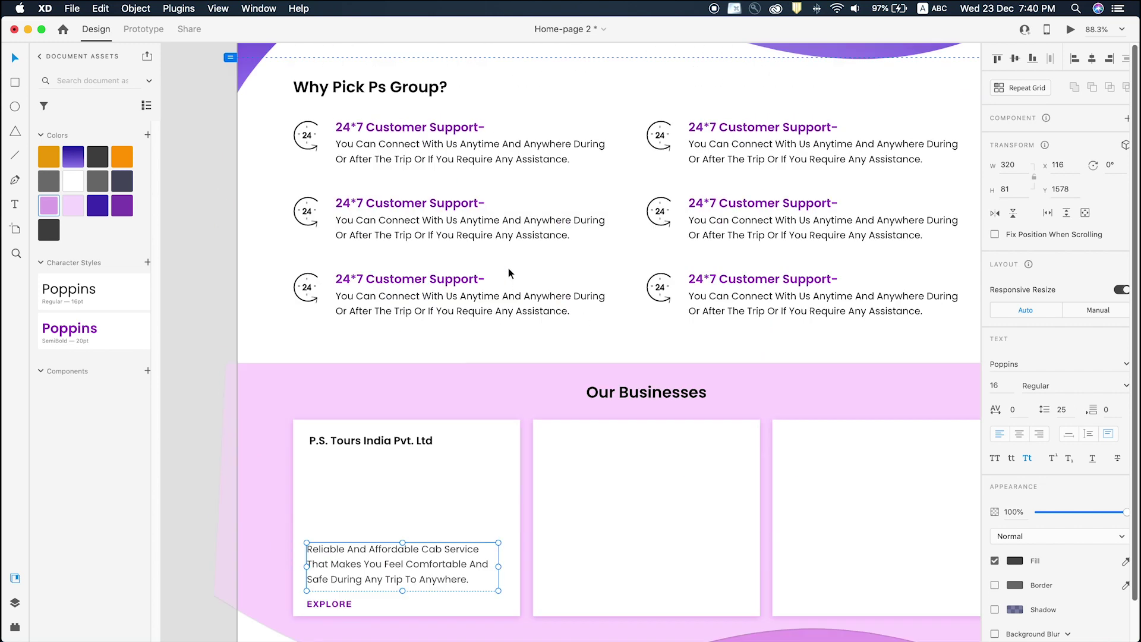
pyautogui.scroll(-3, 508, 268)
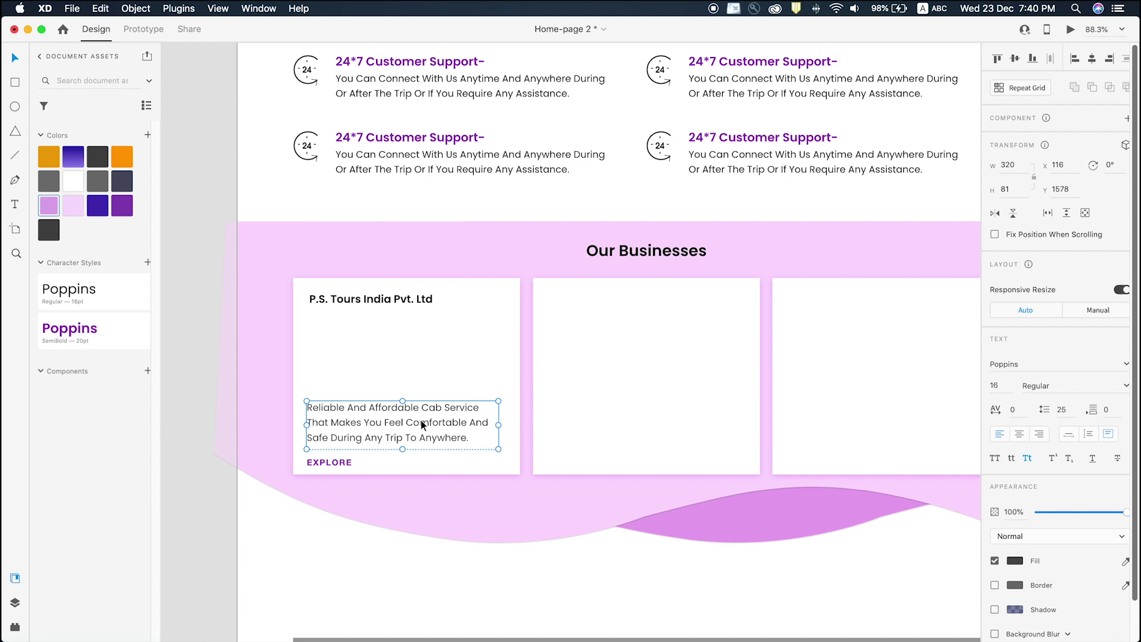
# Duplicate the first card's white rectangle in place and lower the copy's upper edge to Y 1433.77, just below the title.
pyautogui.click(423, 353)
pyautogui.press('super+c')
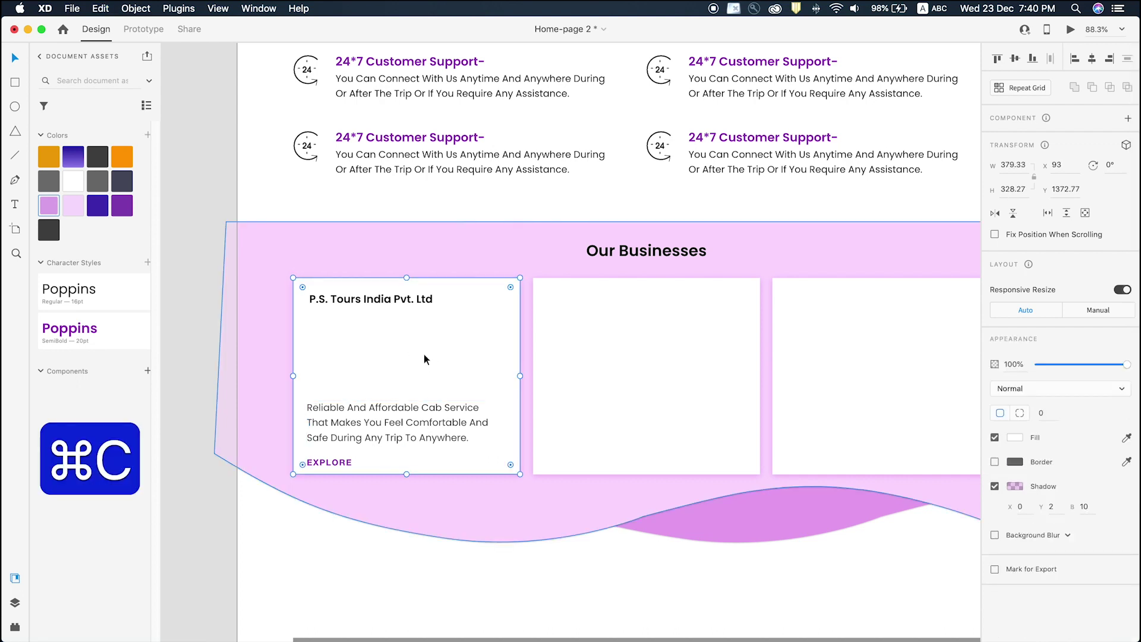
pyautogui.press('super+v')
pyautogui.moveTo(405, 277); pyautogui.dragTo(407, 315)
# Try to raise the copied rectangle's lower edge to just above the description text.
pyautogui.moveTo(408, 475); pyautogui.dragTo(413, 393)
pyautogui.click(415, 399)
pyautogui.press('super+z')
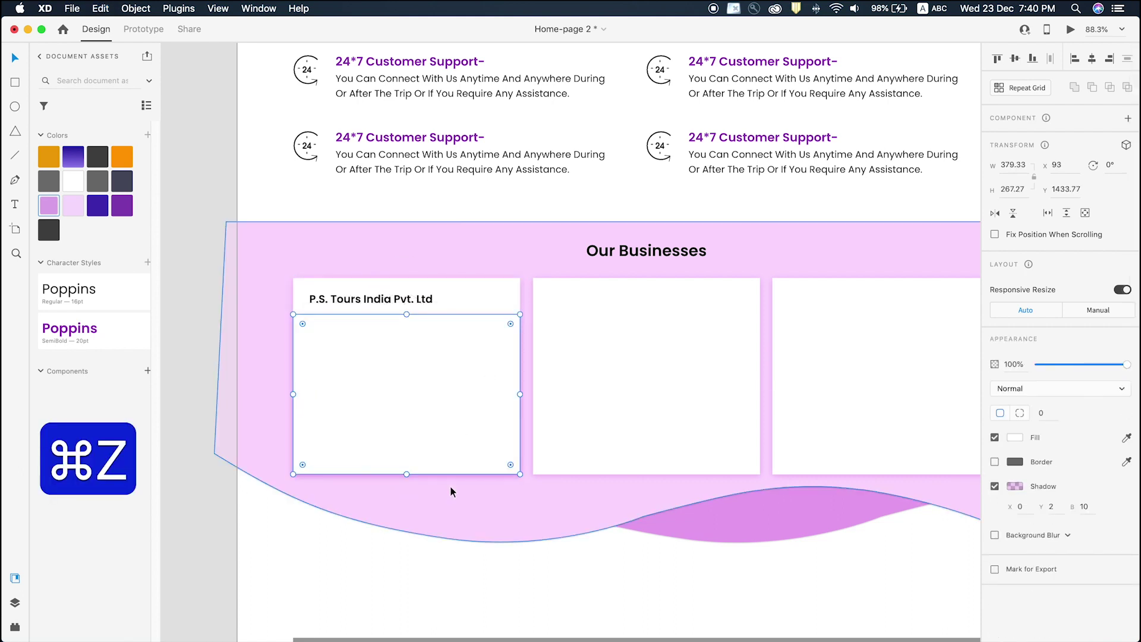
# Resize the copied rectangle in the first card to 329.33 wide by 138.27 high, leaving room for the description.
pyautogui.moveTo(520, 474); pyautogui.dragTo(521, 396)
pyautogui.moveTo(520, 355)
pyautogui.mouseDown()
pyautogui.moveTo(491, 356)
pyautogui.moveTo(503, 356)
pyautogui.mouseUp()
pyautogui.moveTo(387, 359); pyautogui.dragTo(433, 363)
pyautogui.moveTo(520, 356); pyautogui.dragTo(506, 355)
pyautogui.scroll(-5, 415, 397)
# Extend the first card's white background downward to a height of 373.27.
pyautogui.click(407, 308)
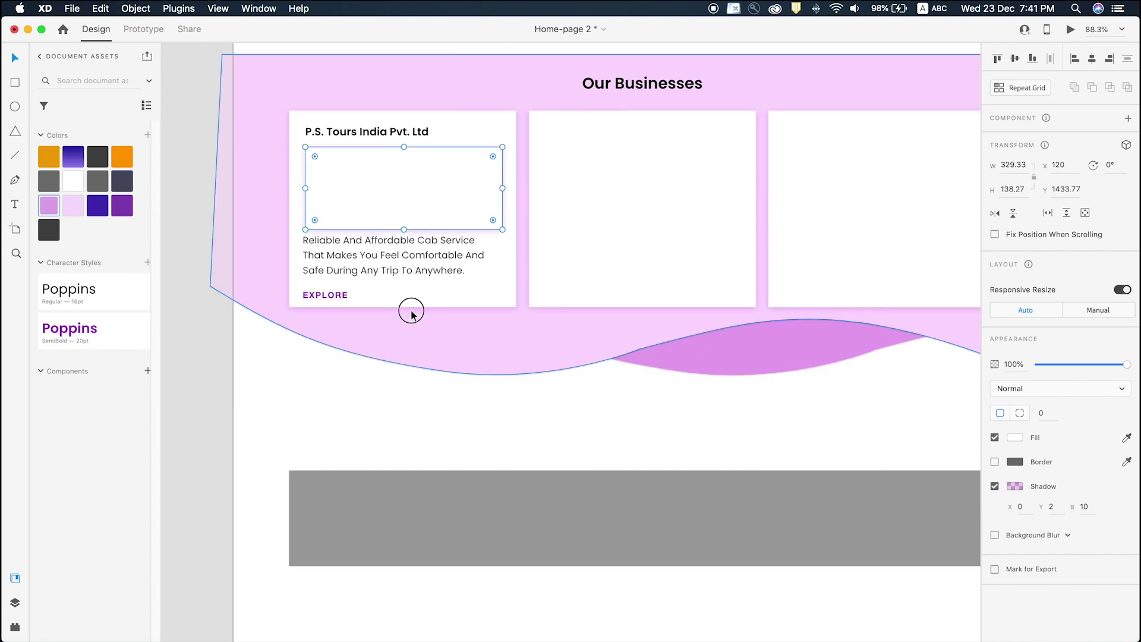
pyautogui.click(404, 306)
pyautogui.moveTo(403, 307); pyautogui.dragTo(398, 332)
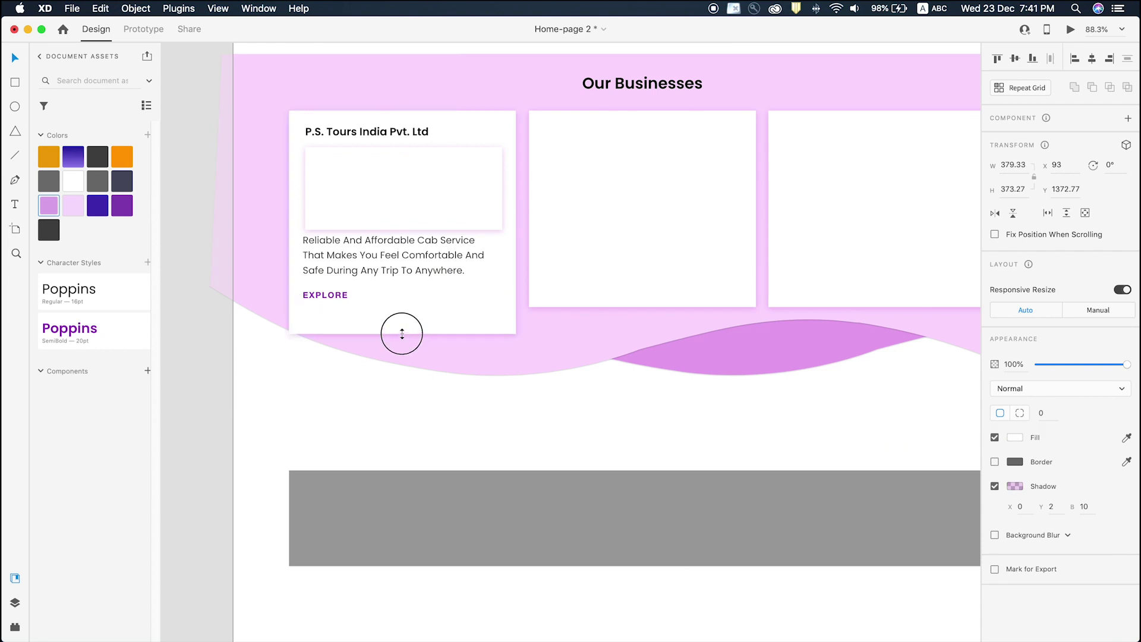
# Lower the first card's EXPLORE link to Y 1701 and move the description down to just above it.
pyautogui.click(323, 294)
pyautogui.moveTo(323, 294); pyautogui.dragTo(324, 317)
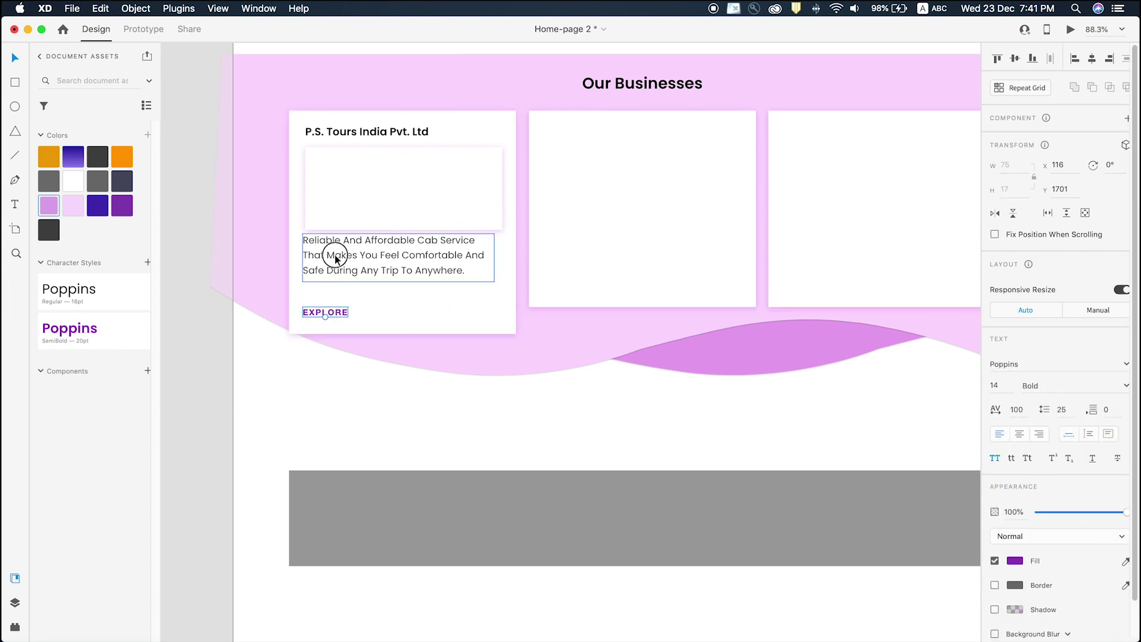
pyautogui.moveTo(333, 254); pyautogui.dragTo(330, 272)
# Center the image placeholder rectangle horizontally within the first card, at X 118.
pyautogui.keyDown('shift'); pyautogui.click(400, 227); pyautogui.keyUp('shift')
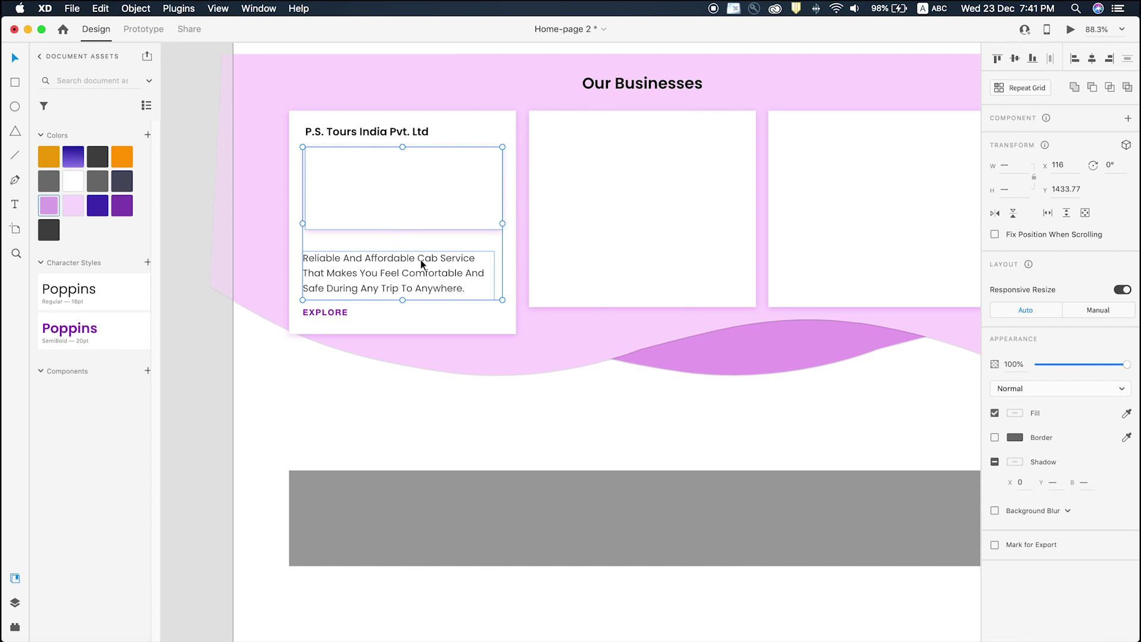
pyautogui.click(454, 171)
pyautogui.keyDown('shift'); pyautogui.click(504, 120); pyautogui.keyUp('shift')
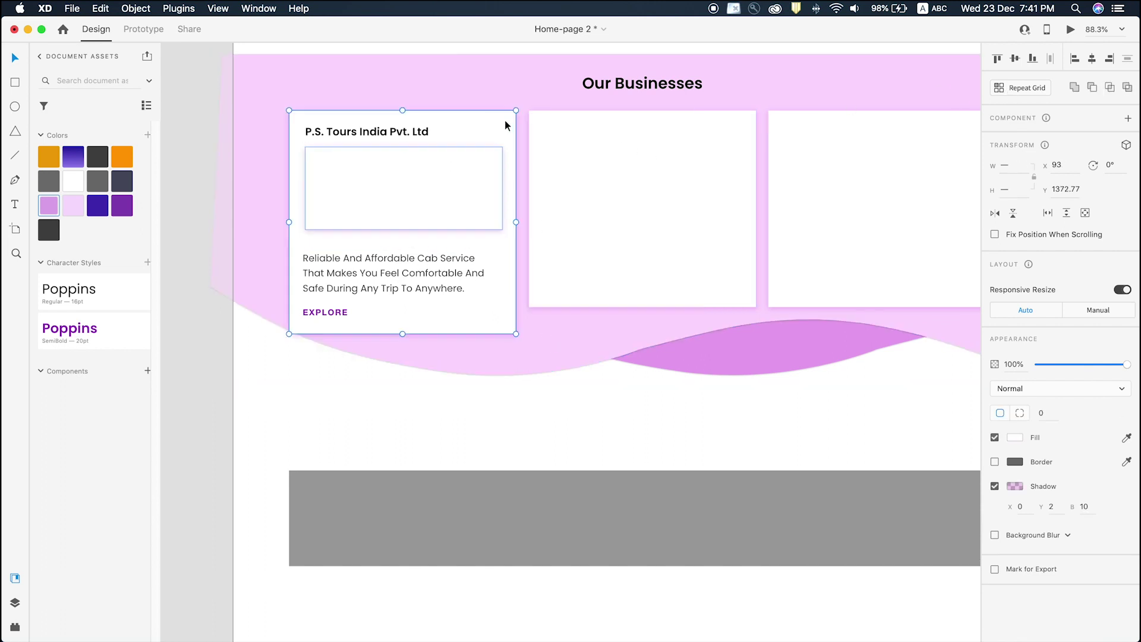
pyautogui.click(464, 209)
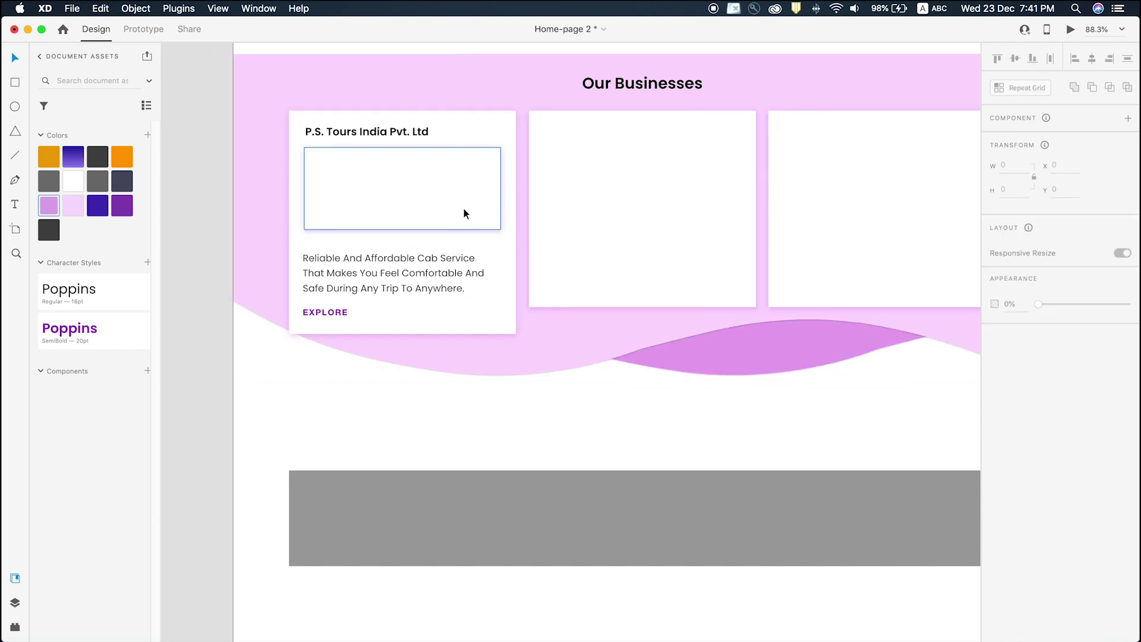
# Remove the placeholder rectangle's shadow and fill it with red.
pyautogui.click(994, 486)
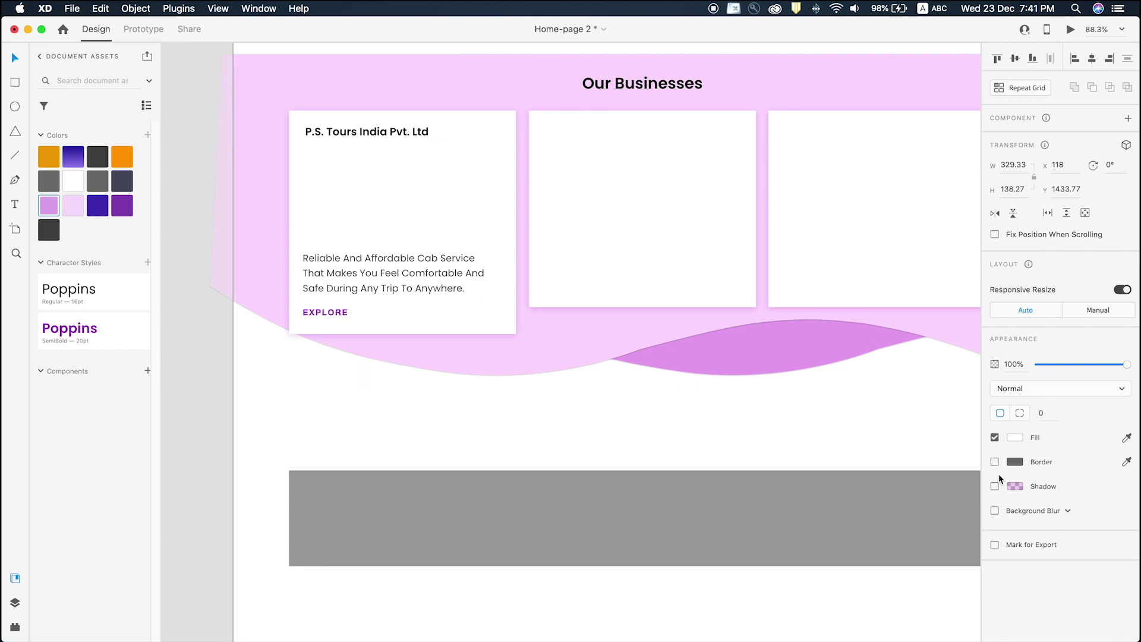
pyautogui.click(1015, 437)
pyautogui.click(916, 382)
pyautogui.click(535, 444)
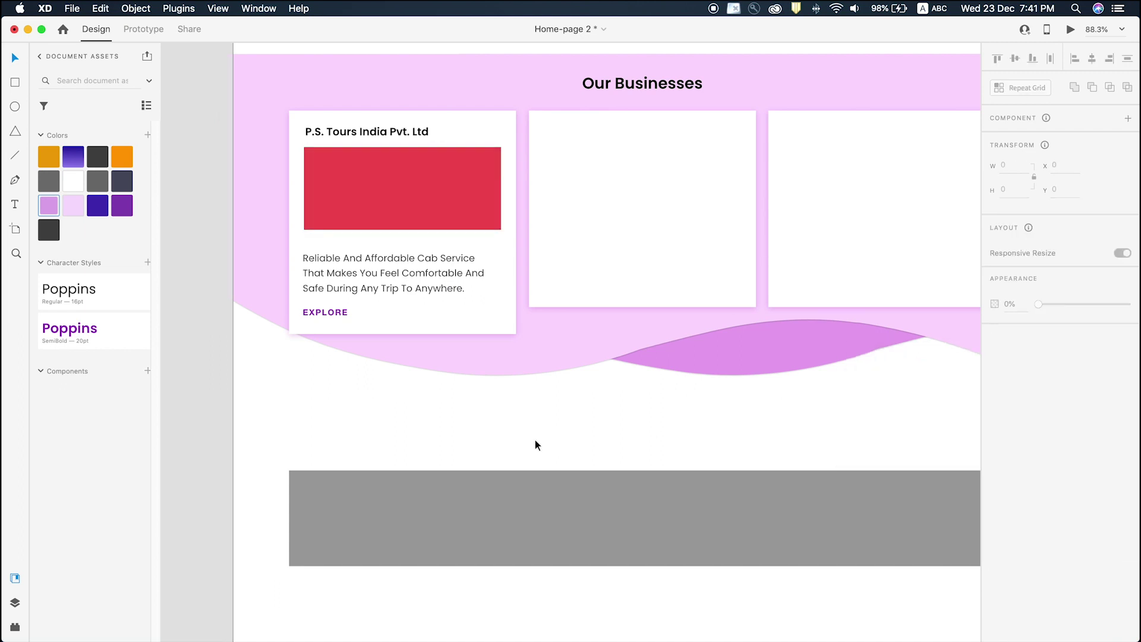
# Left-align the first card's title, red rectangle, description and EXPLORE link at X 116.
pyautogui.click(322, 176)
pyautogui.keyDown('shift'); pyautogui.click(321, 132); pyautogui.keyUp('shift')
pyautogui.keyDown('shift'); pyautogui.click(319, 291); pyautogui.keyUp('shift')
pyautogui.keyDown('shift'); pyautogui.click(315, 311); pyautogui.keyUp('shift')
pyautogui.press('super+3')
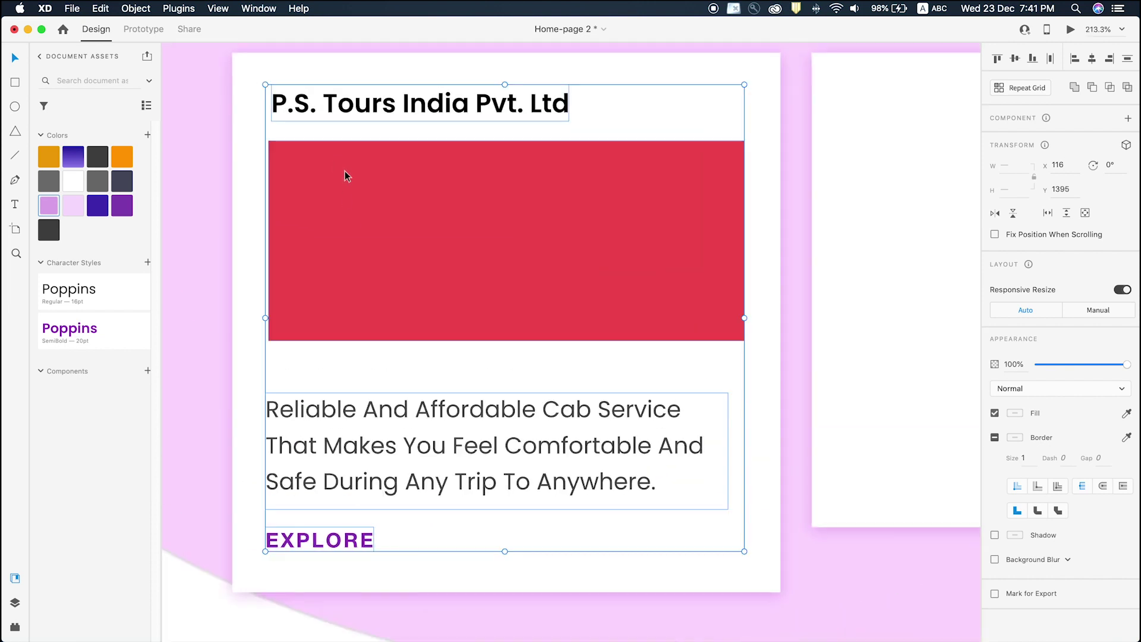
pyautogui.click(1074, 59)
pyautogui.scroll(-5, 397, 269)
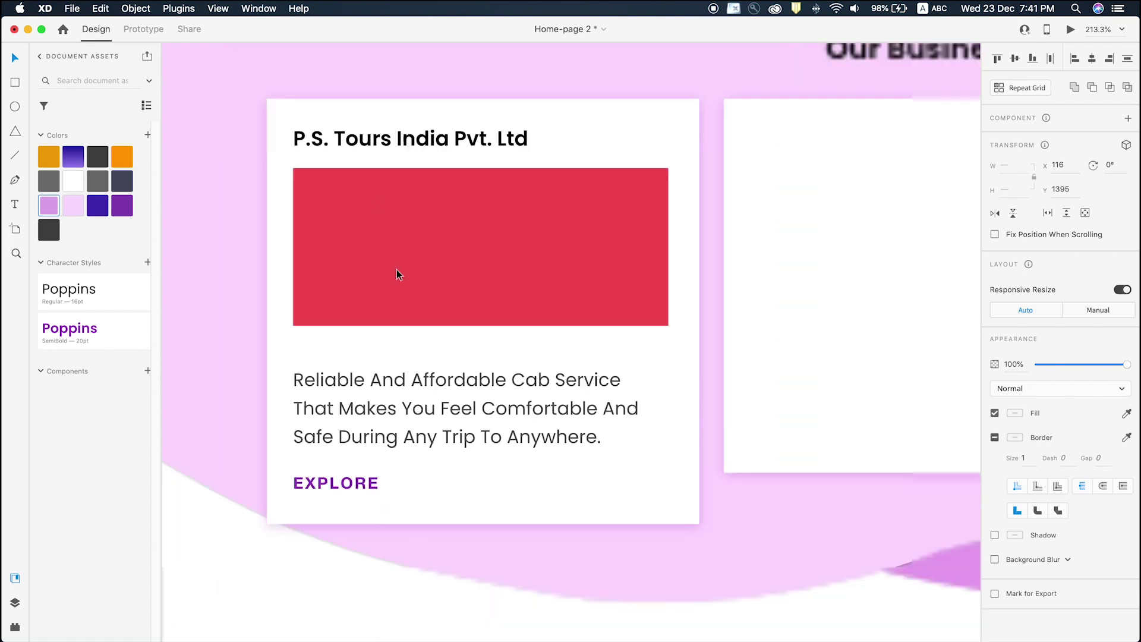
# Tighten the first card by raising the description to Y 1586, the EXPLORE link beneath it, and the card's lower edge.
pyautogui.click(424, 453)
pyautogui.moveTo(391, 345); pyautogui.dragTo(392, 333)
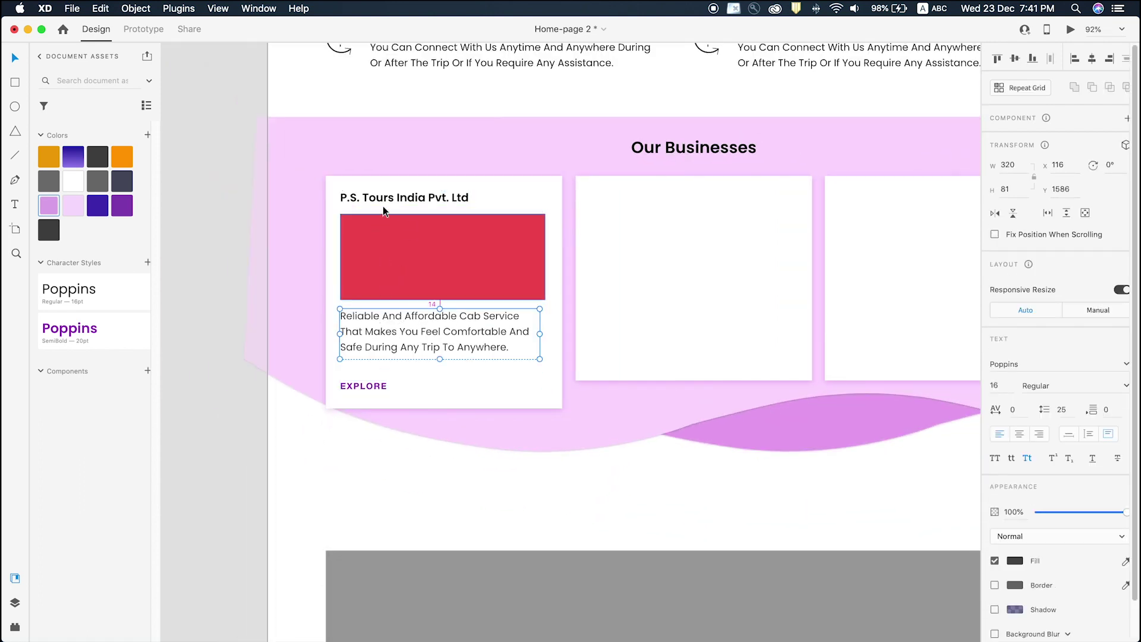
pyautogui.click(364, 387)
pyautogui.moveTo(365, 381); pyautogui.dragTo(367, 372)
pyautogui.click(441, 408)
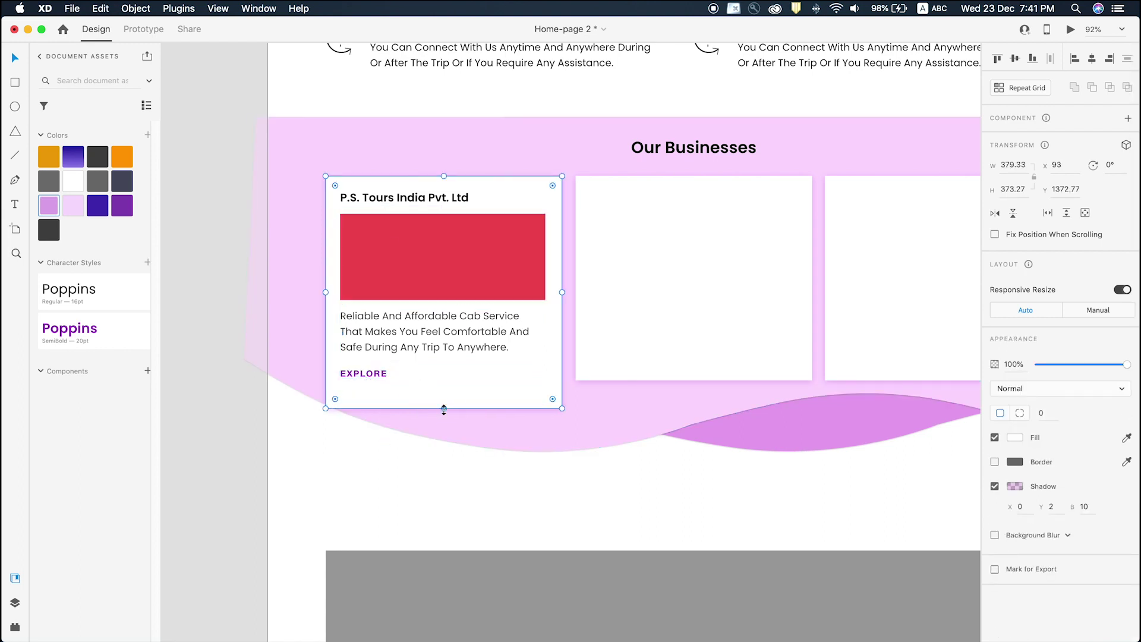
pyautogui.moveTo(444, 409); pyautogui.dragTo(443, 394)
# Move the two blank white cards down to Y 1762.77, clear of the card row.
pyautogui.scroll(-5, 591, 440)
pyautogui.click(643, 348)
pyautogui.keyDown('shift'); pyautogui.click(722, 361); pyautogui.keyUp('shift')
pyautogui.moveTo(720, 353); pyautogui.dragTo(707, 453)
# Duplicate the complete first card with its title, red rectangle, description and EXPLORE link into the second card position.
pyautogui.press('z')
pyautogui.moveTo(382, 255); pyautogui.dragTo(951, 510)
pyautogui.click(509, 306)
pyautogui.press('v')
pyautogui.click(272, 282)
pyautogui.keyDown('shift'); pyautogui.click(306, 265); pyautogui.keyUp('shift')
pyautogui.keyDown('shift'); pyautogui.click(278, 365); pyautogui.keyUp('shift')
pyautogui.keyDown('shift'); pyautogui.click(269, 409); pyautogui.keyUp('shift')
pyautogui.keyDown('shift'); pyautogui.click(384, 257); pyautogui.keyUp('shift')
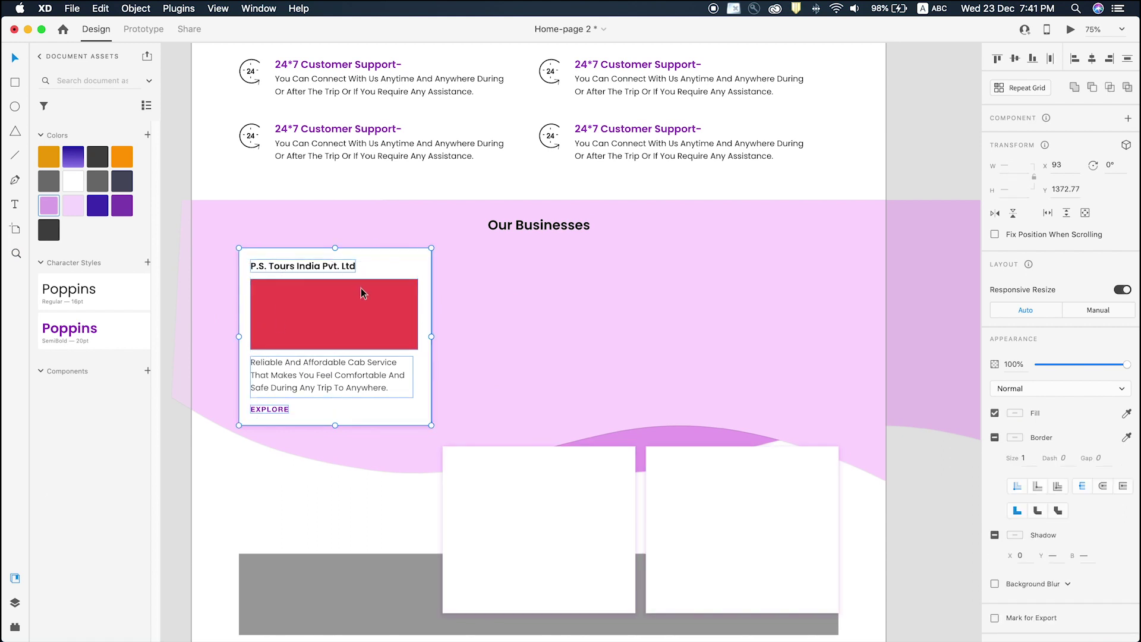
pyautogui.moveTo(283, 289); pyautogui.dragTo(489, 299)
pyautogui.press('z')
pyautogui.moveTo(516, 489); pyautogui.dragTo(449, 422)
pyautogui.press('v')
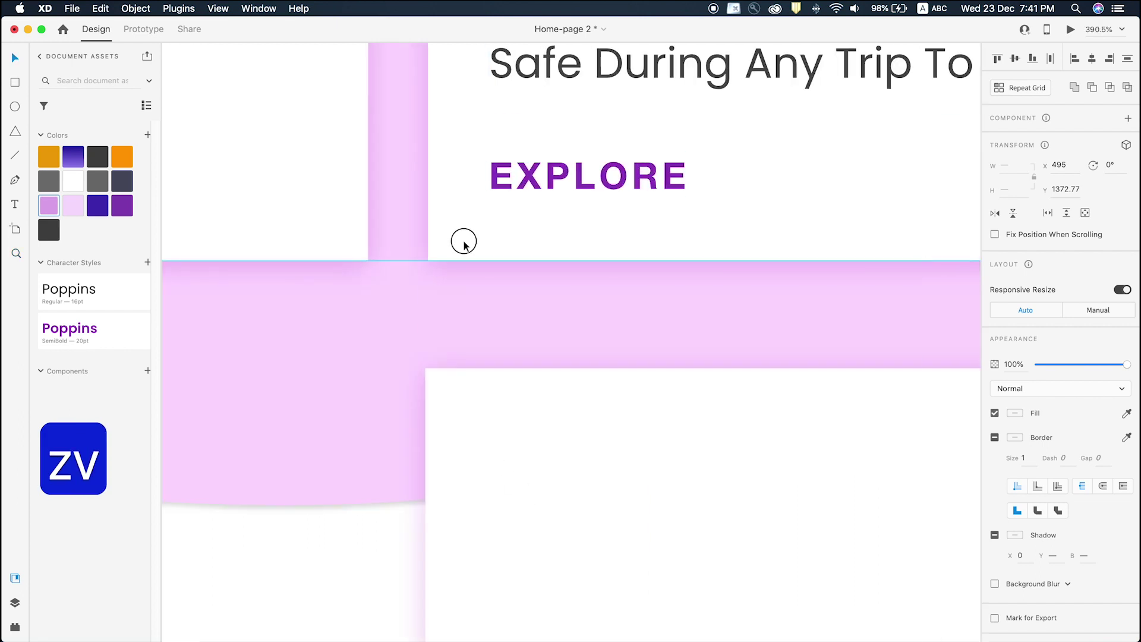
# Duplicate the complete card once more into the third position, at X 894, matching the blank card's edge below.
pyautogui.scroll(-10, 464, 241)
pyautogui.moveTo(584, 140); pyautogui.dragTo(611, 145)
pyautogui.press('z')
pyautogui.moveTo(551, 200); pyautogui.dragTo(663, 284)
pyautogui.press('v')
pyautogui.moveTo(530, 151); pyautogui.dragTo(529, 151)
pyautogui.scroll(-6, 533, 160)
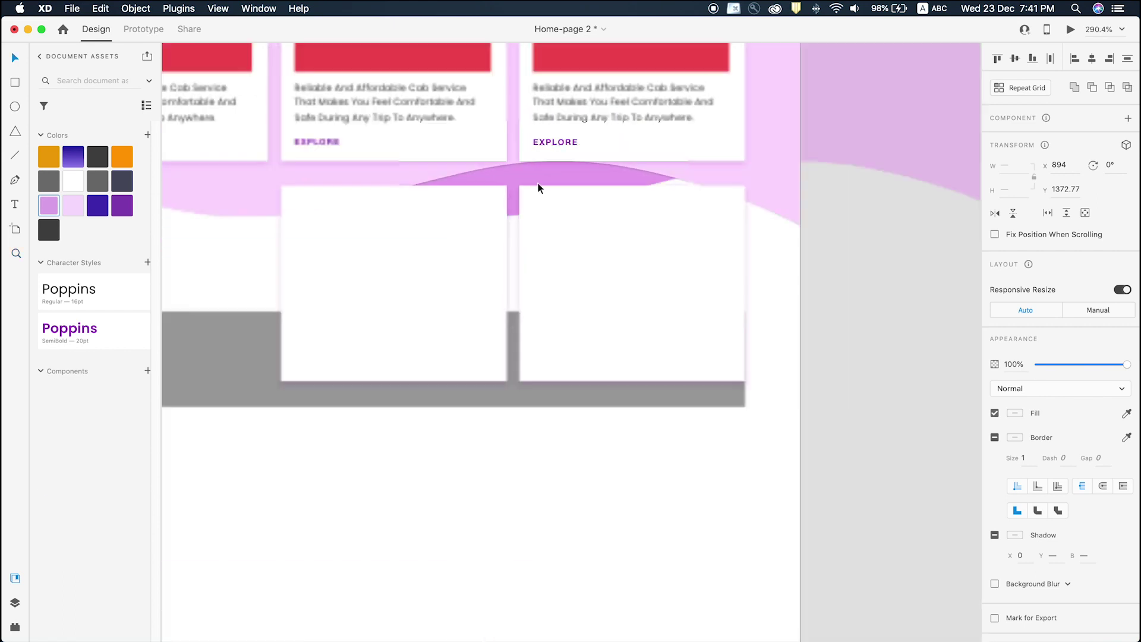
# Delete the two blank white cards beneath the finished card row.
pyautogui.scroll(-5, 539, 187)
pyautogui.click(533, 275)
pyautogui.keyDown('shift'); pyautogui.click(469, 280); pyautogui.keyUp('shift')
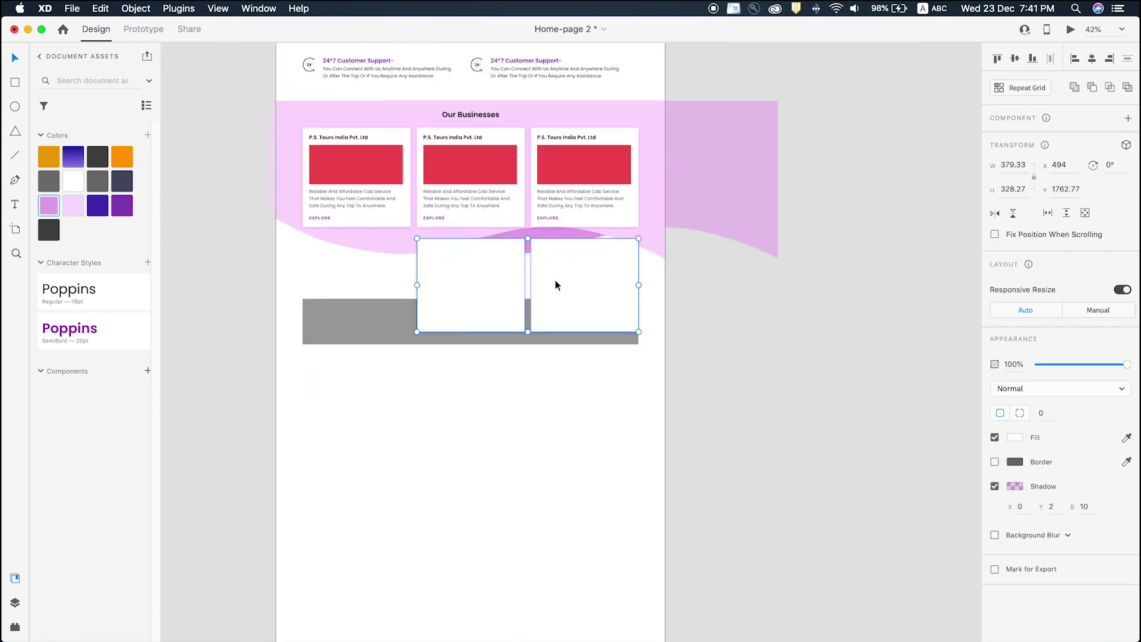
pyautogui.press('BackSpace')
# Stretch the light pink background downward to a height of 634.33 and lower the darker wave to match.
pyautogui.click(522, 238)
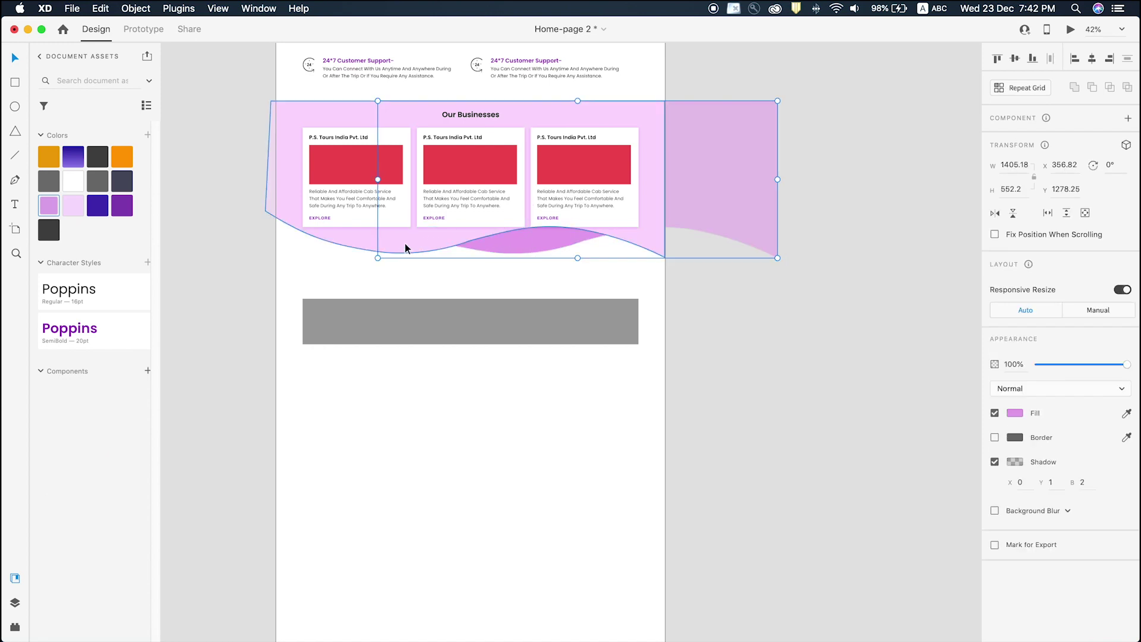
pyautogui.moveTo(463, 258); pyautogui.dragTo(464, 281)
pyautogui.doubleClick(393, 255)
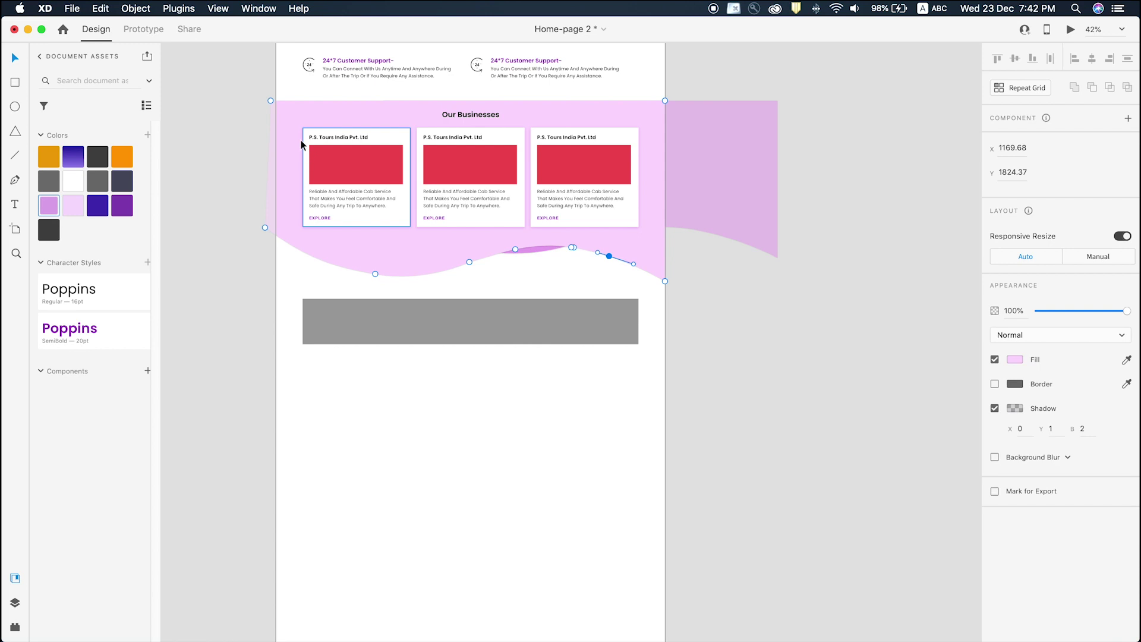
pyautogui.click(785, 336)
pyautogui.moveTo(543, 249); pyautogui.dragTo(545, 263)
pyautogui.click(671, 302)
# Copy the View All link from the reference page and place it below the first card, at the card's left edge.
pyautogui.scroll(-6, 671, 302)
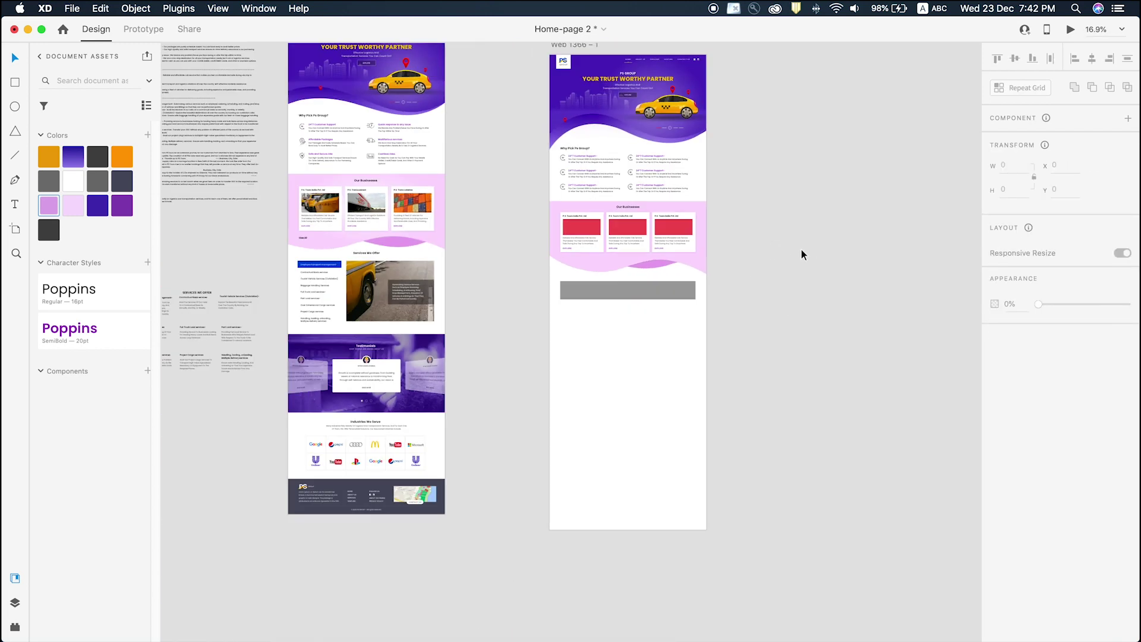
pyautogui.click(302, 239)
pyautogui.press('cmd+c')
pyautogui.press('z')
pyautogui.moveTo(527, 173); pyautogui.dragTo(768, 339)
pyautogui.press('v')
pyautogui.press('cmd+v')
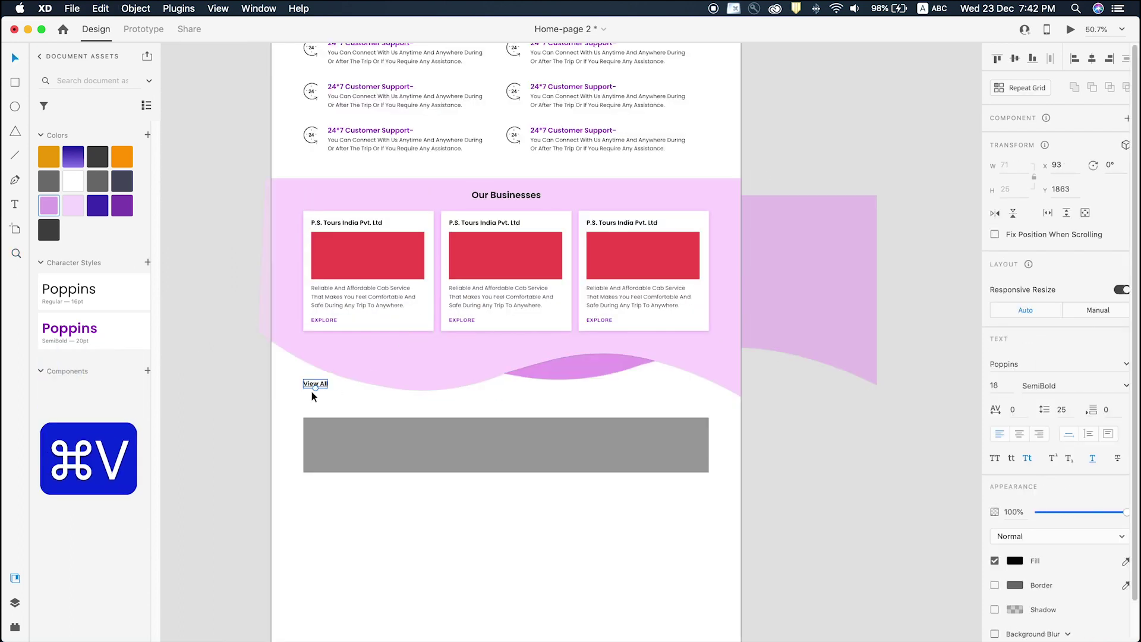
pyautogui.moveTo(312, 391); pyautogui.dragTo(315, 361)
# Try to reshape the light pink background's lower-left curve by adjusting its anchor point and curve handles.
pyautogui.click(408, 357)
pyautogui.doubleClick(397, 392)
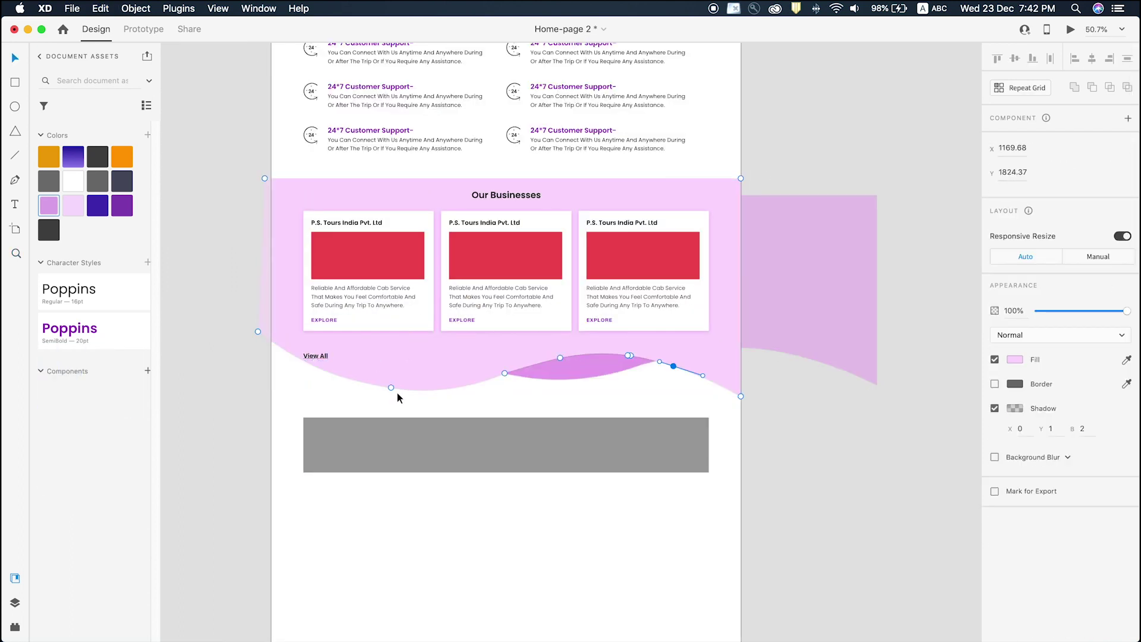
pyautogui.click(390, 388)
pyautogui.moveTo(390, 389); pyautogui.dragTo(331, 390)
pyautogui.press('cmd+z')
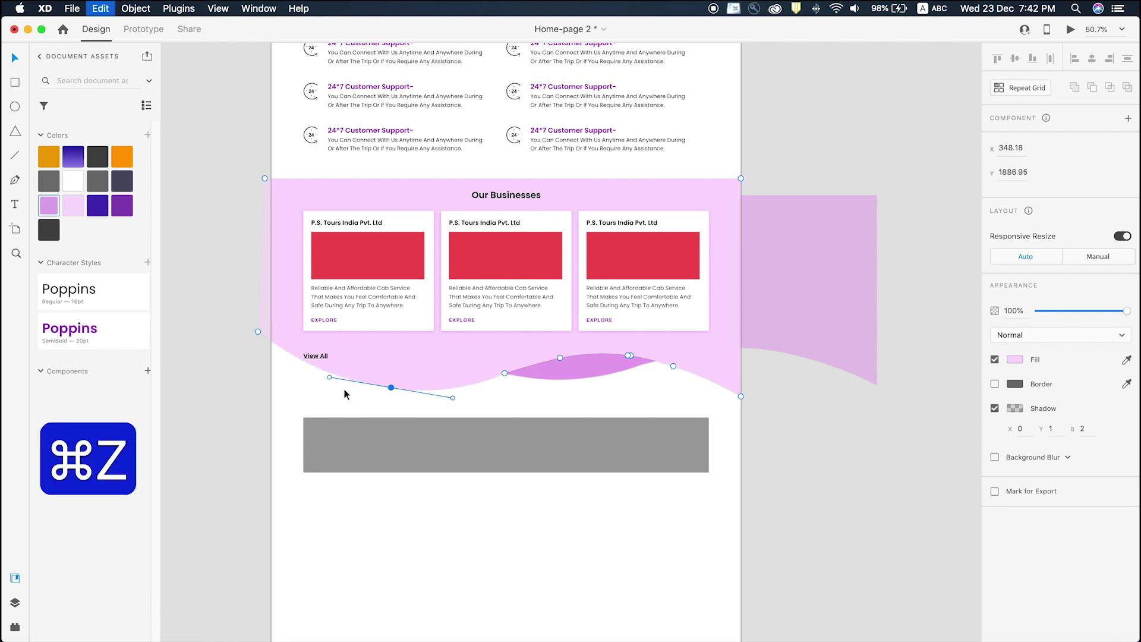
pyautogui.doubleClick(391, 388)
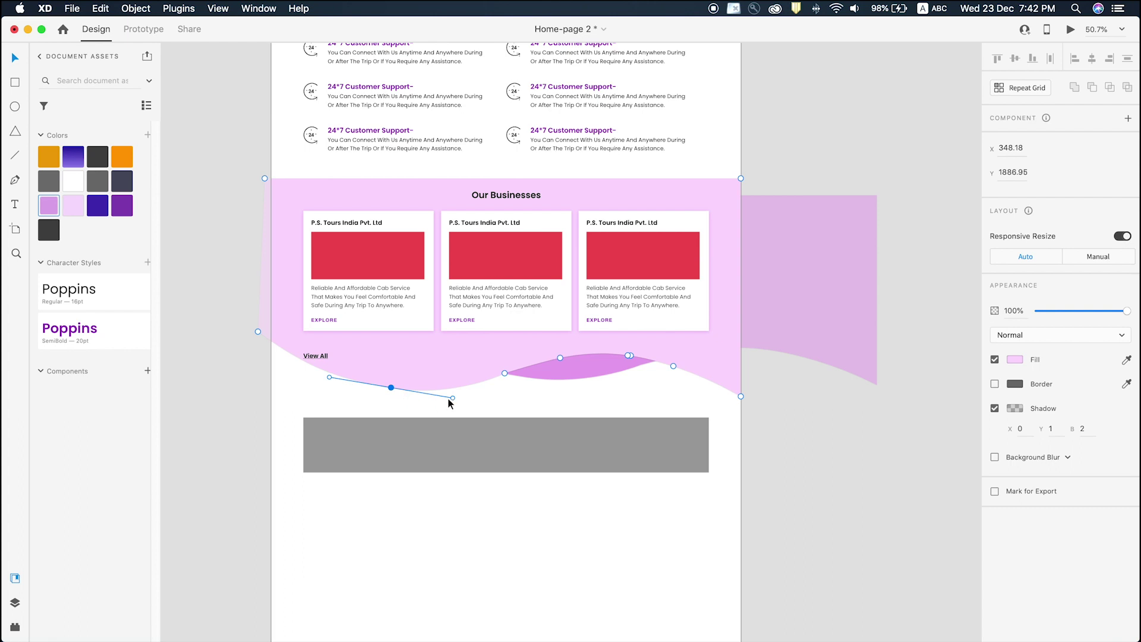
pyautogui.moveTo(462, 402)
pyautogui.mouseDown()
pyautogui.moveTo(480, 396)
pyautogui.moveTo(448, 402)
pyautogui.moveTo(327, 376)
pyautogui.moveTo(461, 406)
pyautogui.mouseUp()
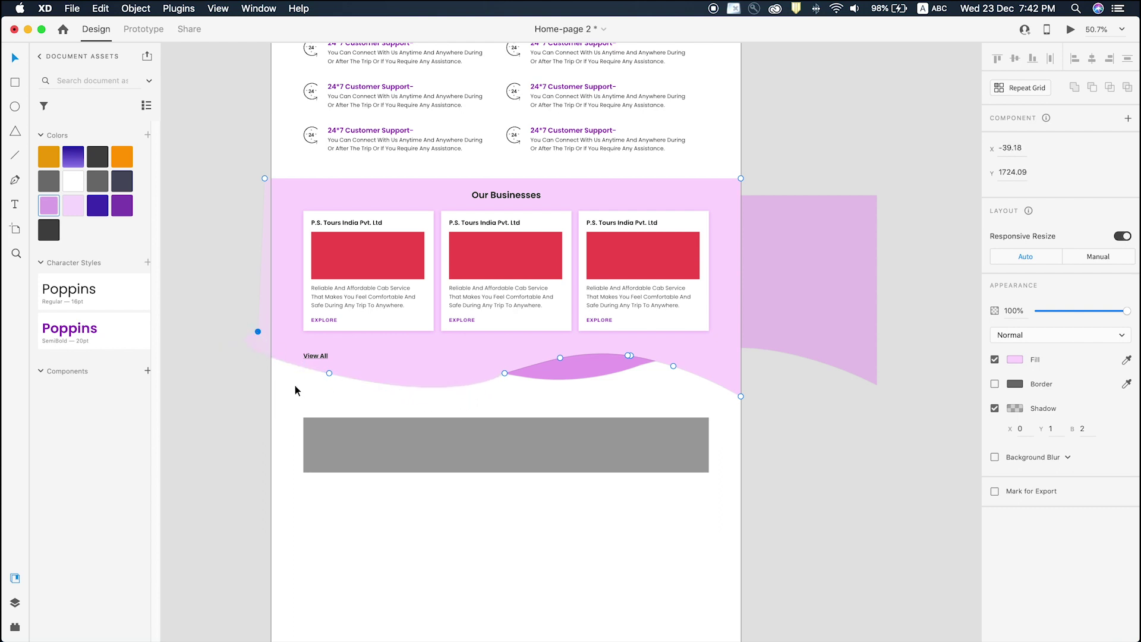
# Undo the reshaping of the light pink background's lower-left curve.
pyautogui.press('v')
pyautogui.press('super+z')
pyautogui.press('super+z')
pyautogui.press('super+z')
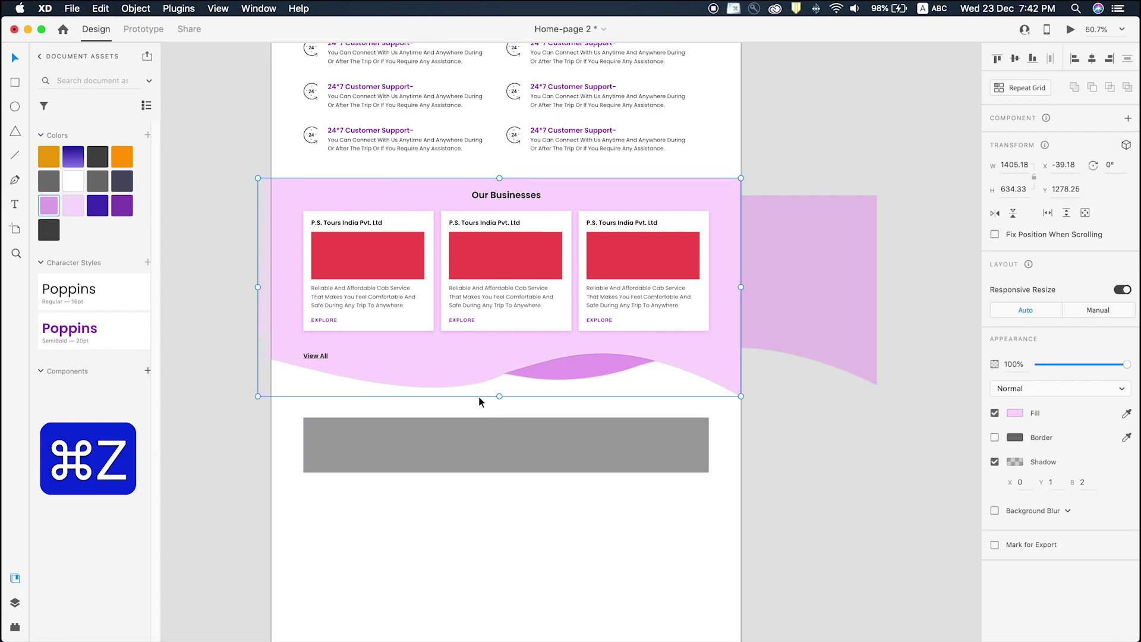
# Move the View All link slightly up, closer to the cards.
pyautogui.moveTo(320, 358); pyautogui.dragTo(320, 350)
pyautogui.click(700, 409)
pyautogui.scroll(-5, 780, 403)
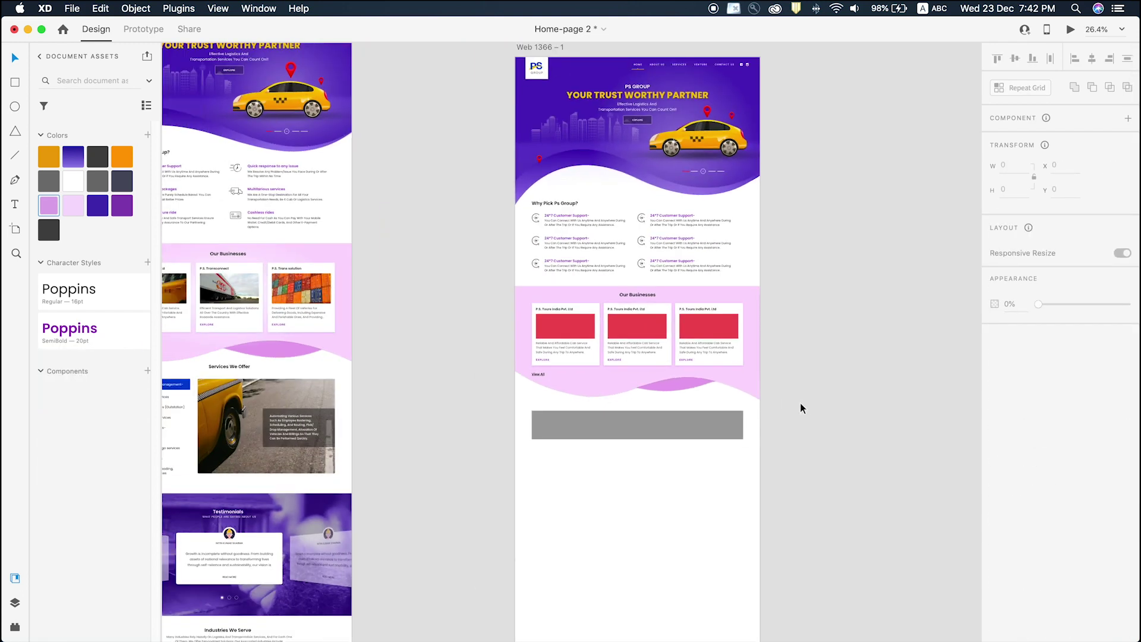
# Center the first card's red rectangle horizontally on its white background, at X 118.
pyautogui.doubleClick(581, 259)
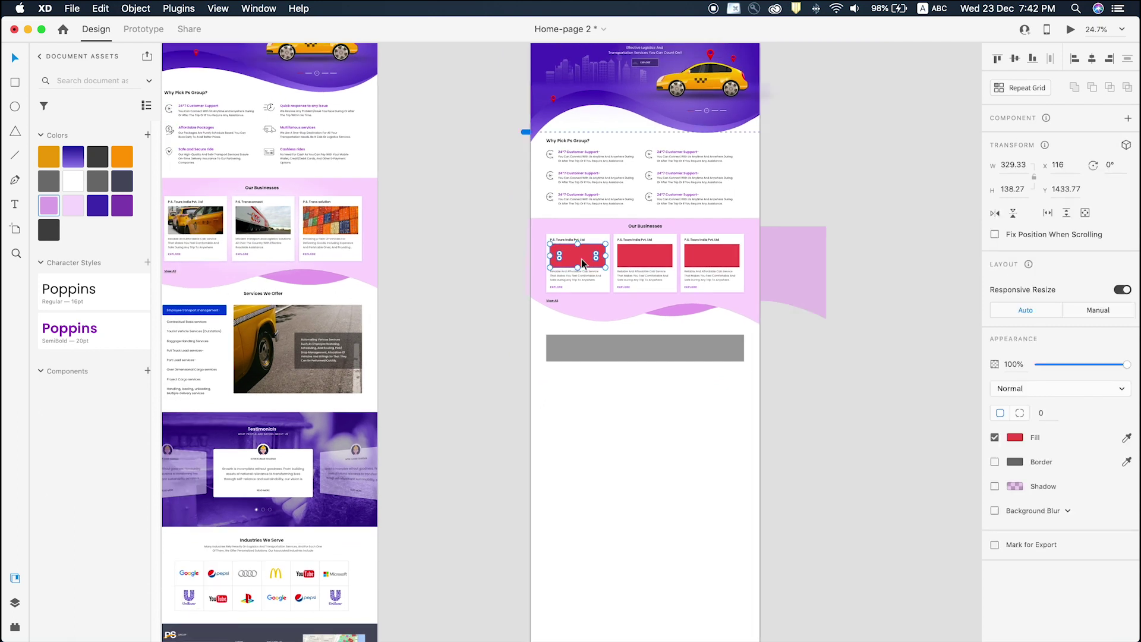
pyautogui.scroll(4, 640, 312)
pyautogui.press('Escape')
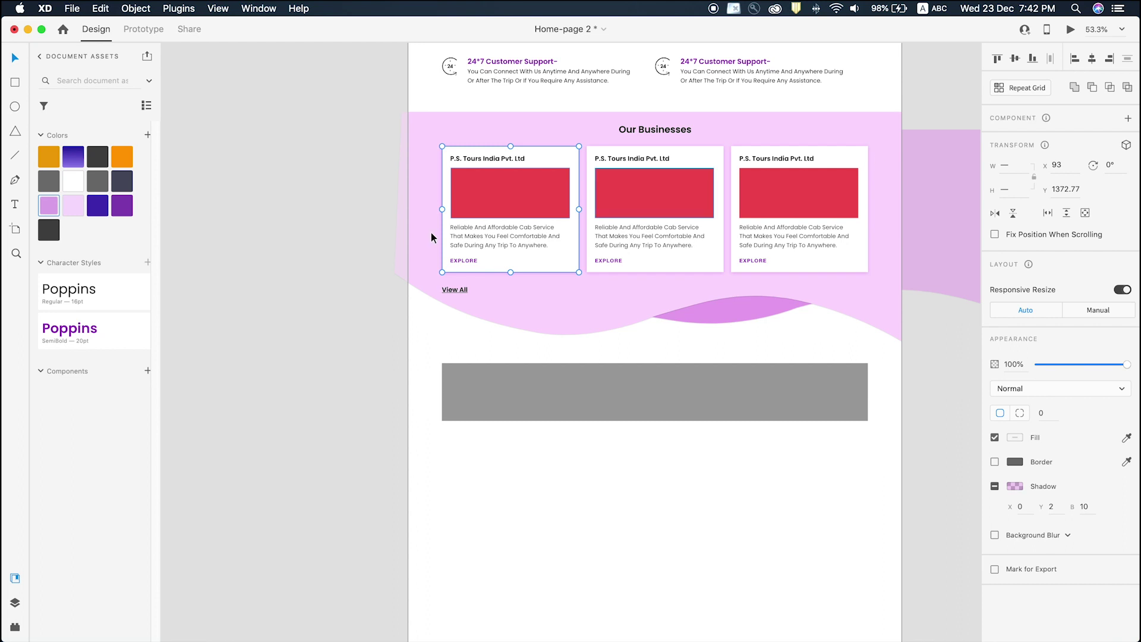
pyautogui.doubleClick(478, 166)
pyautogui.click(479, 173)
pyautogui.press('z')
pyautogui.moveTo(451, 166); pyautogui.dragTo(576, 232)
pyautogui.press('v')
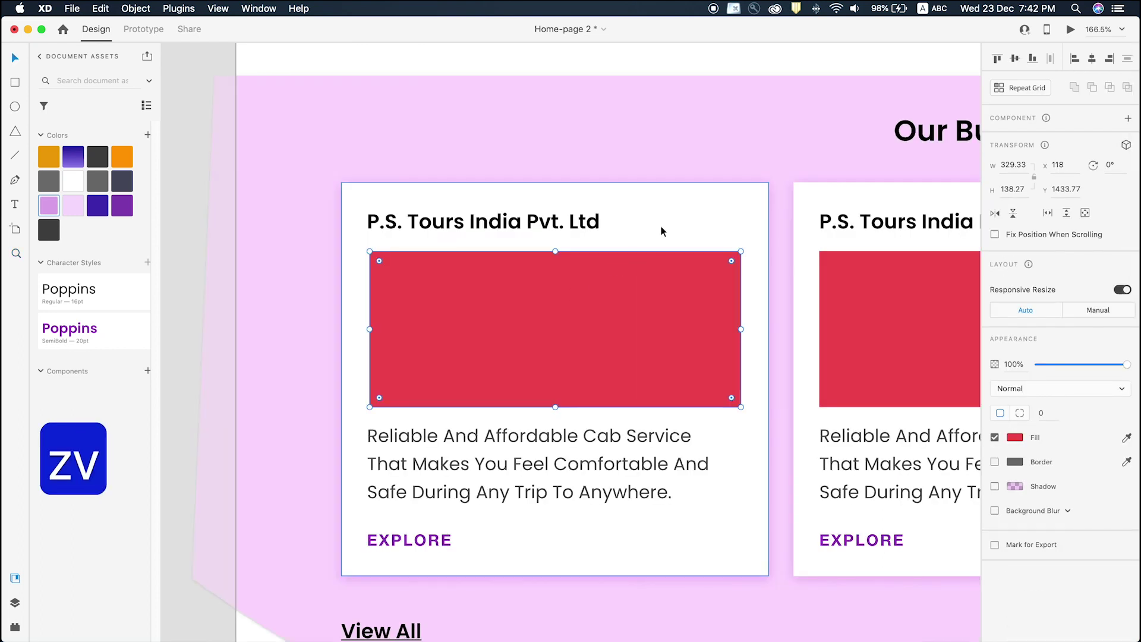
# Align the first card's title, description and EXPLORE link with the red rectangle's left edge at X 118.
pyautogui.click(446, 222)
pyautogui.keyDown('shift'); pyautogui.click(413, 491); pyautogui.keyUp('shift')
pyautogui.keyDown('shift'); pyautogui.click(400, 343); pyautogui.keyUp('shift')
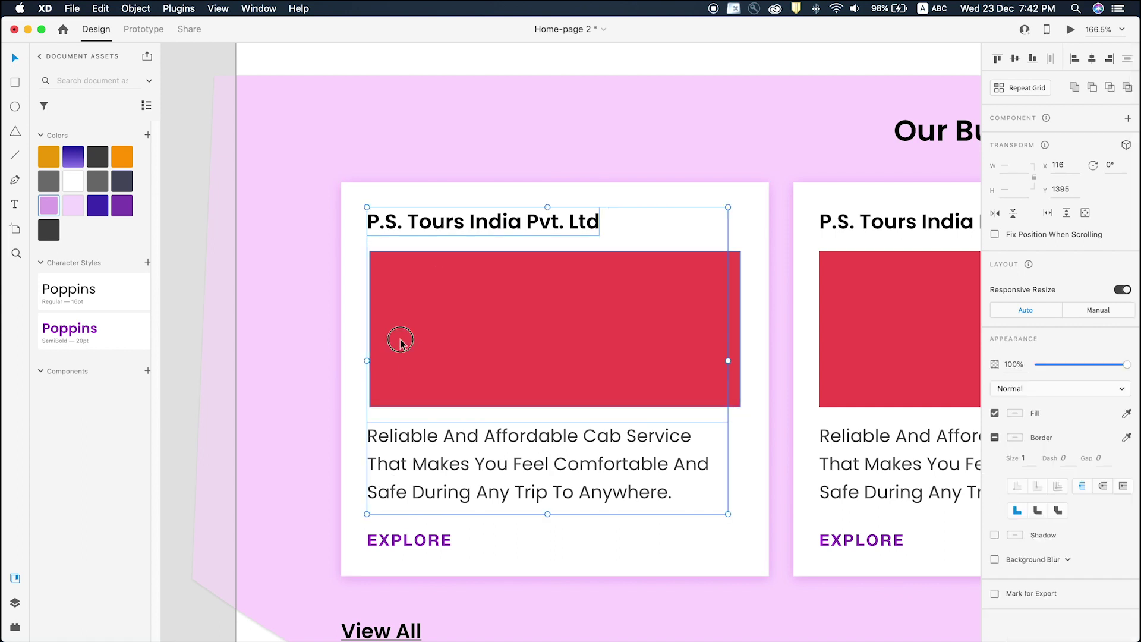
pyautogui.click(395, 539)
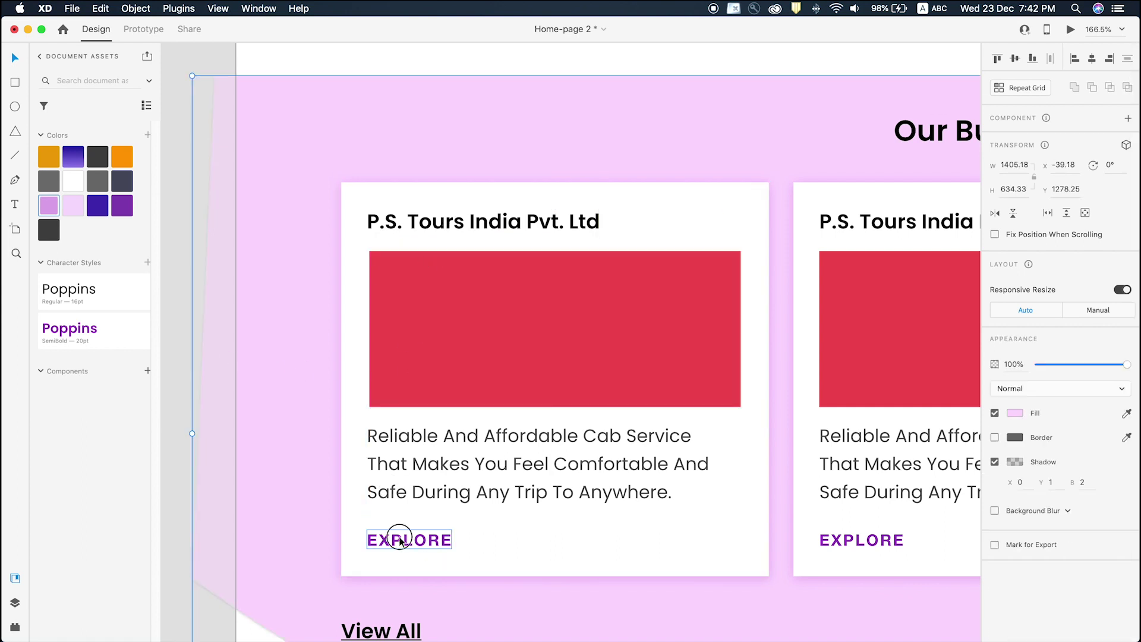
pyautogui.keyDown('shift'); pyautogui.click(410, 485); pyautogui.keyUp('shift')
pyautogui.keyDown('shift'); pyautogui.click(397, 222); pyautogui.keyUp('shift')
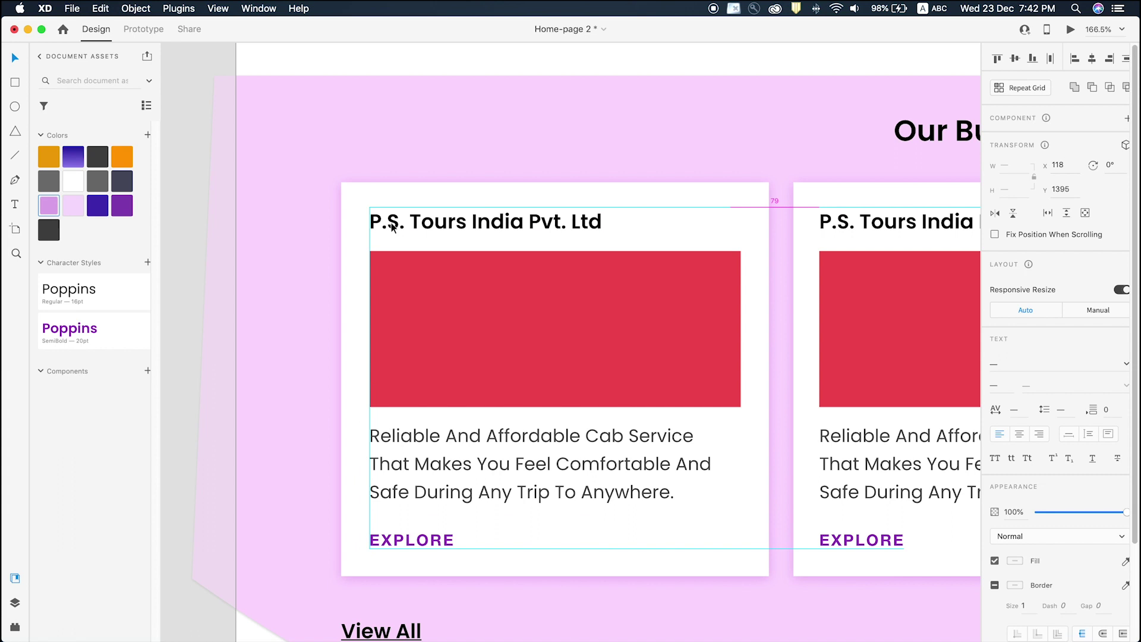
# Group the second card's title, red rectangle, description and EXPLORE link.
pyautogui.moveTo(743, 310); pyautogui.dragTo(467, 255)
pyautogui.click(466, 221)
pyautogui.keyDown('shift'); pyautogui.click(464, 433); pyautogui.keyUp('shift')
pyautogui.keyDown('shift'); pyautogui.click(460, 537); pyautogui.keyUp('shift')
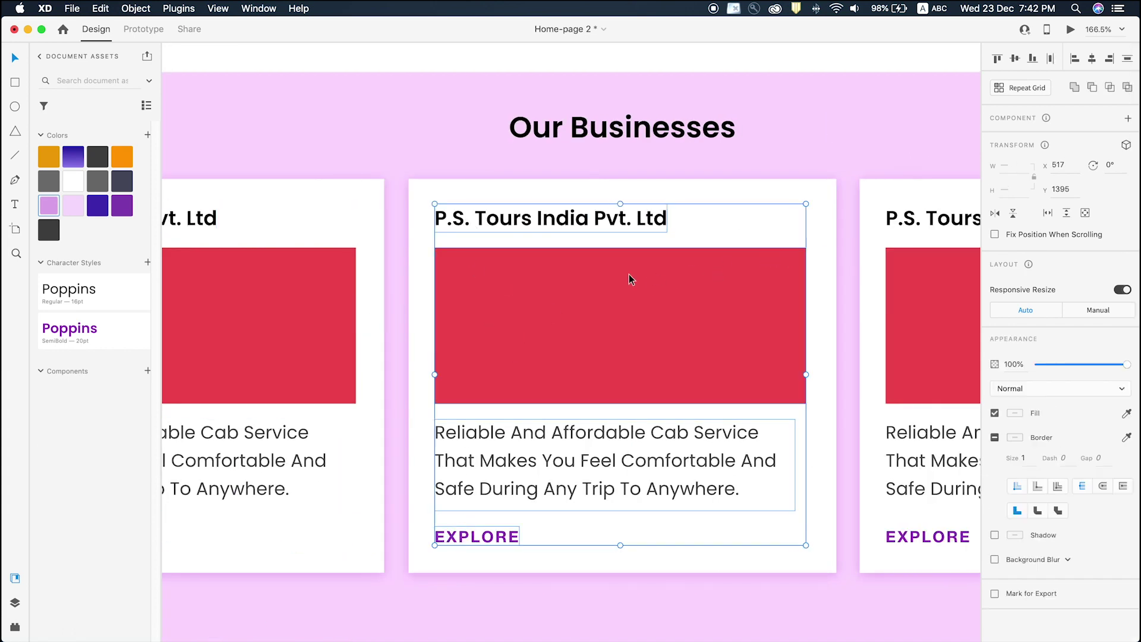
pyautogui.press('super+g')
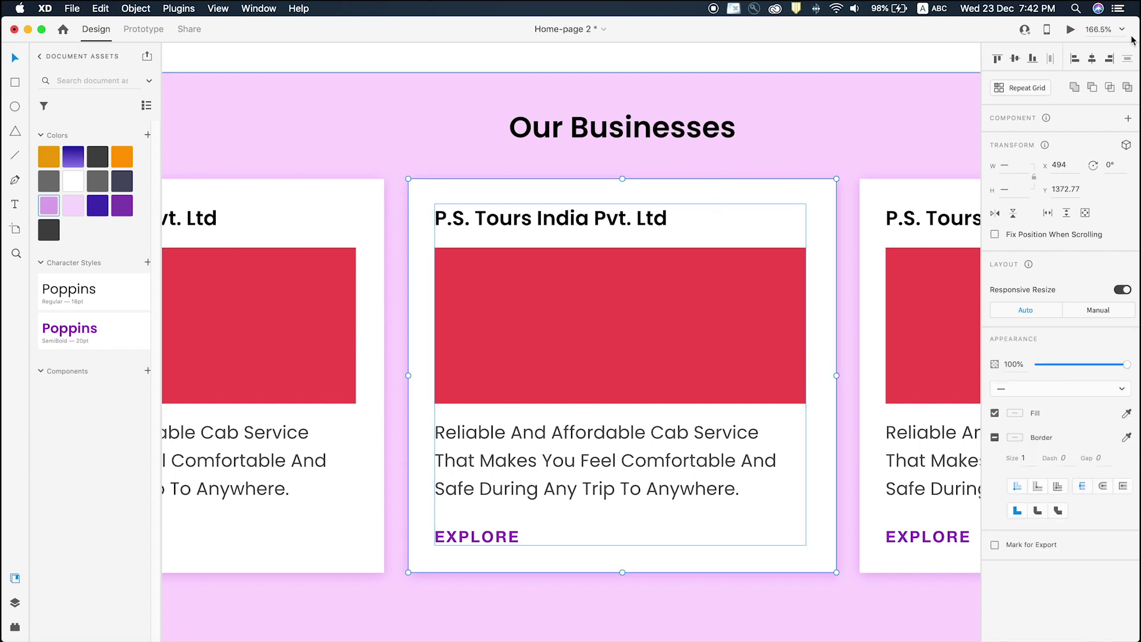
# Select the third card's title, red rectangle, description and EXPLORE link.
pyautogui.hscroll(5, 676, 302)
pyautogui.click(657, 304)
pyautogui.keyDown('shift'); pyautogui.click(604, 217); pyautogui.keyUp('shift')
pyautogui.keyDown('shift'); pyautogui.click(627, 447); pyautogui.keyUp('shift')
pyautogui.keyDown('shift'); pyautogui.click(704, 542); pyautogui.keyUp('shift')
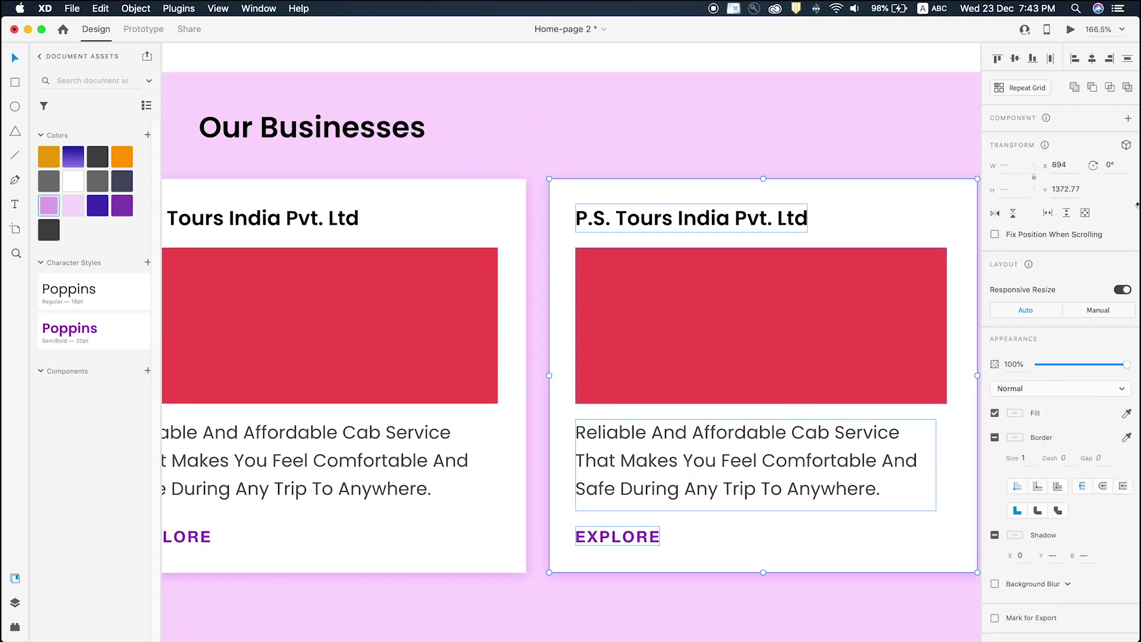
# Group the third business card's text and image frame, and centre that group horizontally on the card's white background.
pyautogui.click(1092, 59)
pyautogui.press('super+z')
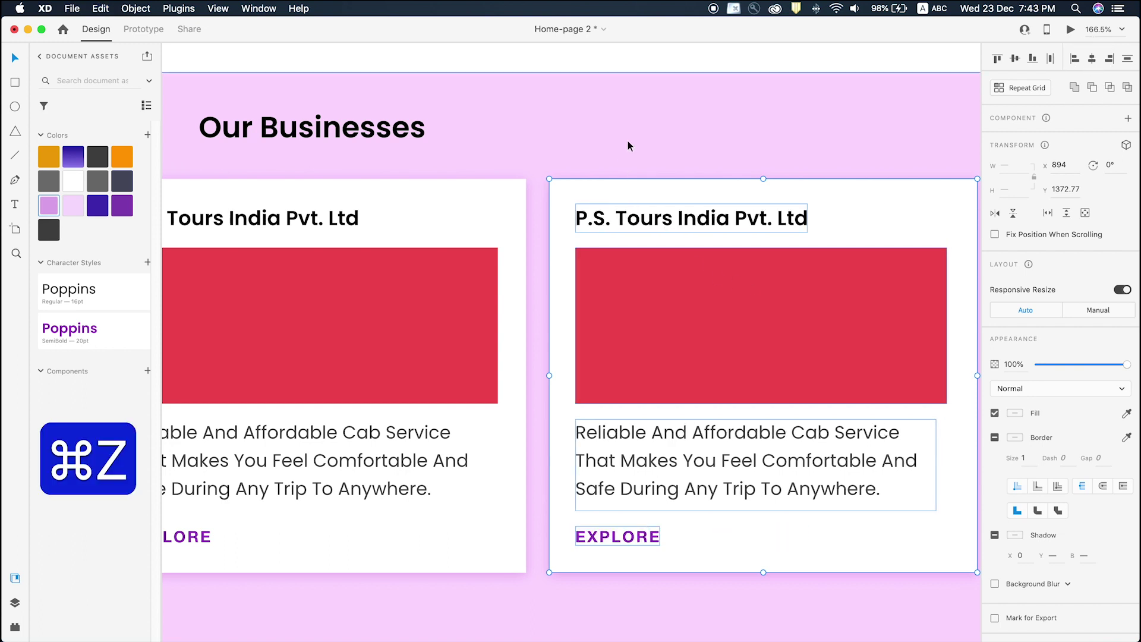
pyautogui.keyDown('shift'); pyautogui.click(622, 182); pyautogui.keyUp('shift')
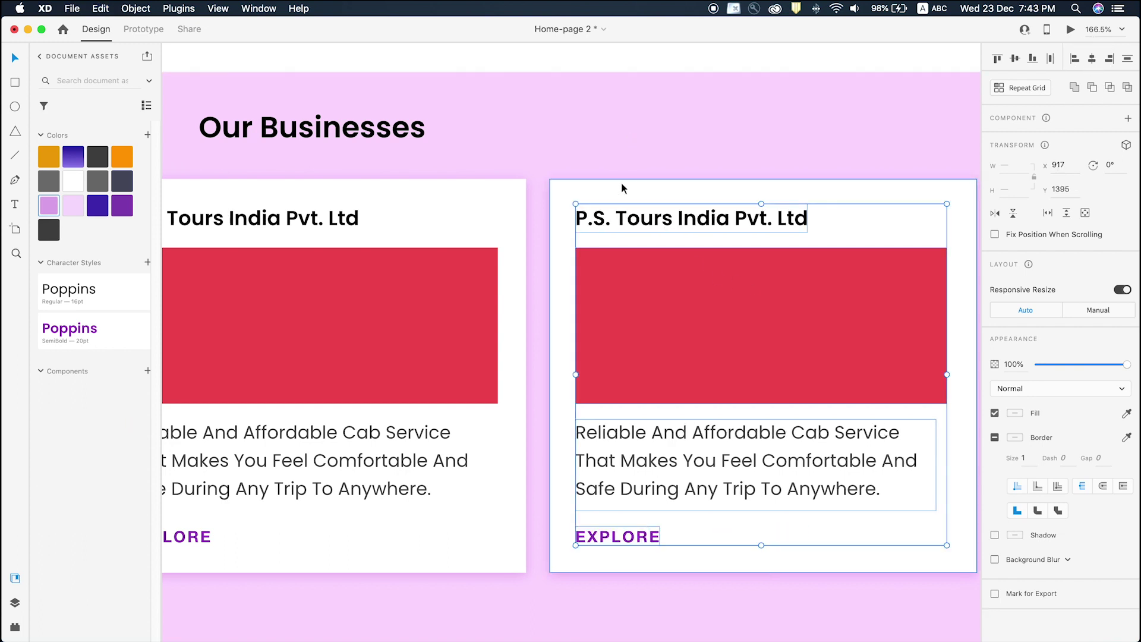
pyautogui.press('super+g')
pyautogui.scroll(-5, 608, 287)
pyautogui.keyDown('shift'); pyautogui.click(700, 245); pyautogui.keyUp('shift')
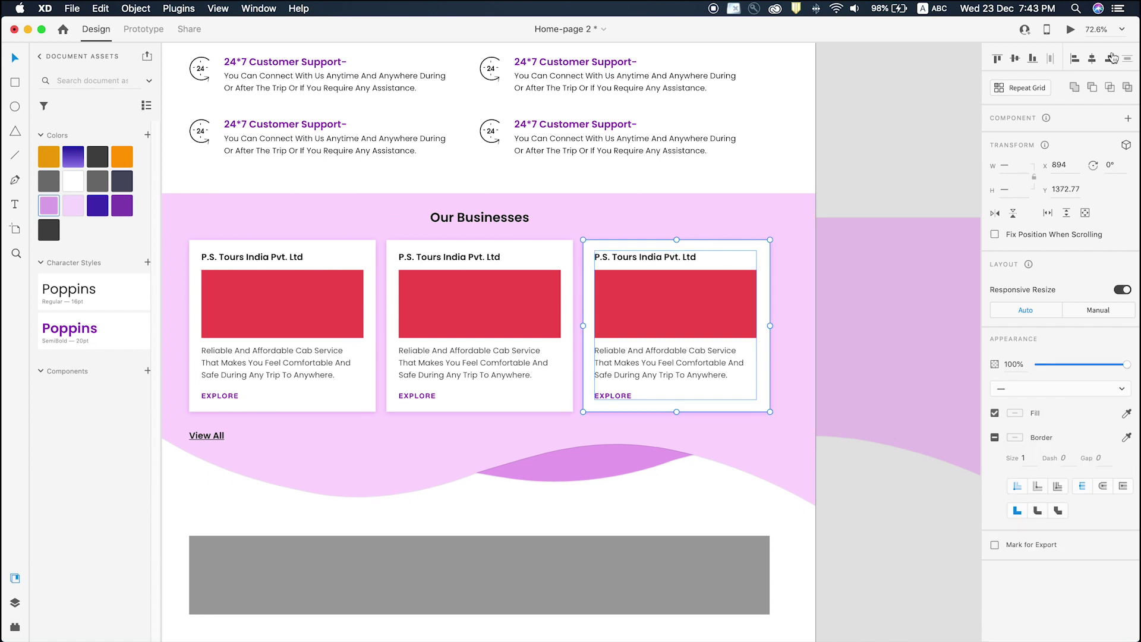
pyautogui.click(1092, 59)
# Deselect the card and save the Home-page 2 document.
pyautogui.click(831, 197)
pyautogui.scroll(-3, 757, 265)
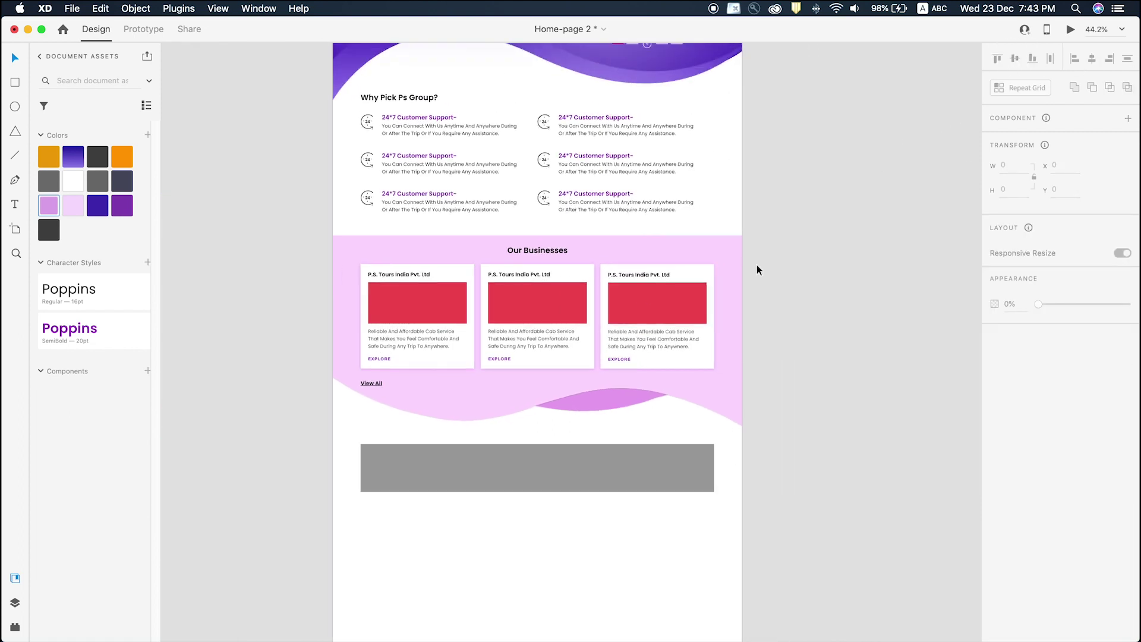
pyautogui.press('super+s')
pyautogui.scroll(3, 479, 384)
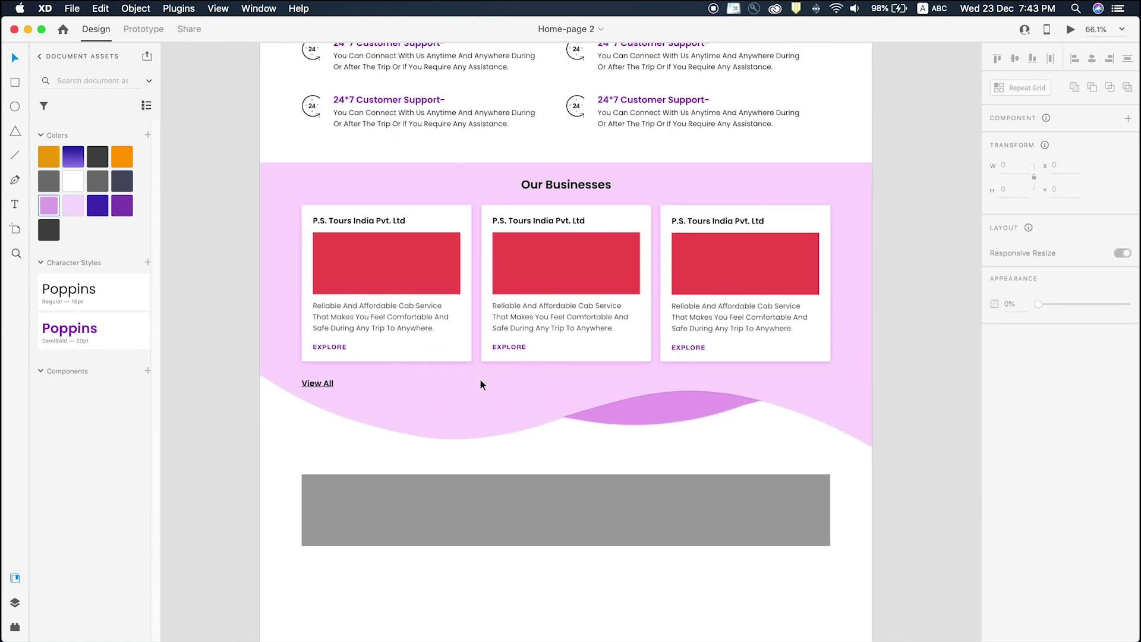
pyautogui.scroll(-1, 545, 408)
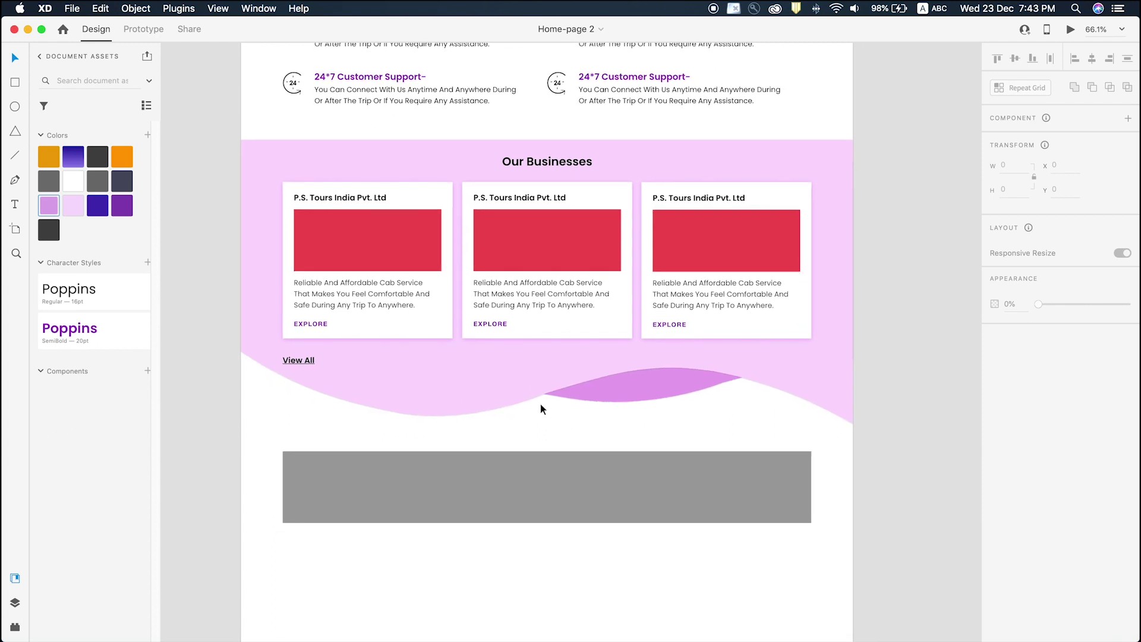
pyautogui.scroll(-3, 579, 410)
pyautogui.scroll(-3, 612, 411)
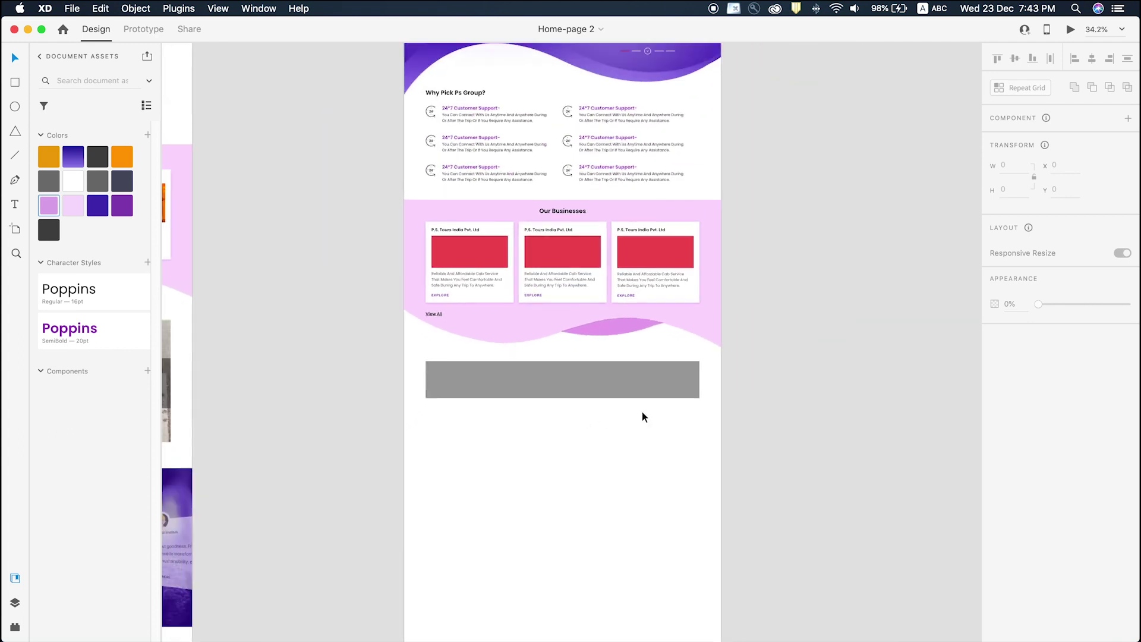
pyautogui.scroll(-4, 594, 451)
pyautogui.hscroll(-2, 594, 450)
pyautogui.scroll(4, 614, 422)
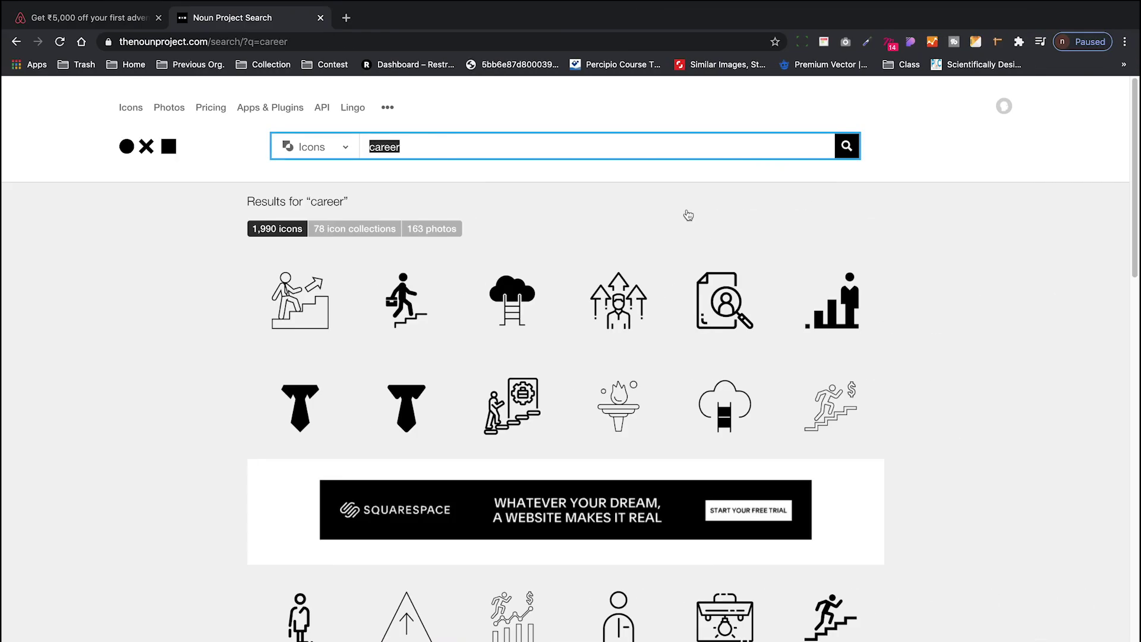
# Switch to Chrome, search Google for "pexels" in a new tab, and open the Pexels website.
pyautogui.click(347, 18)
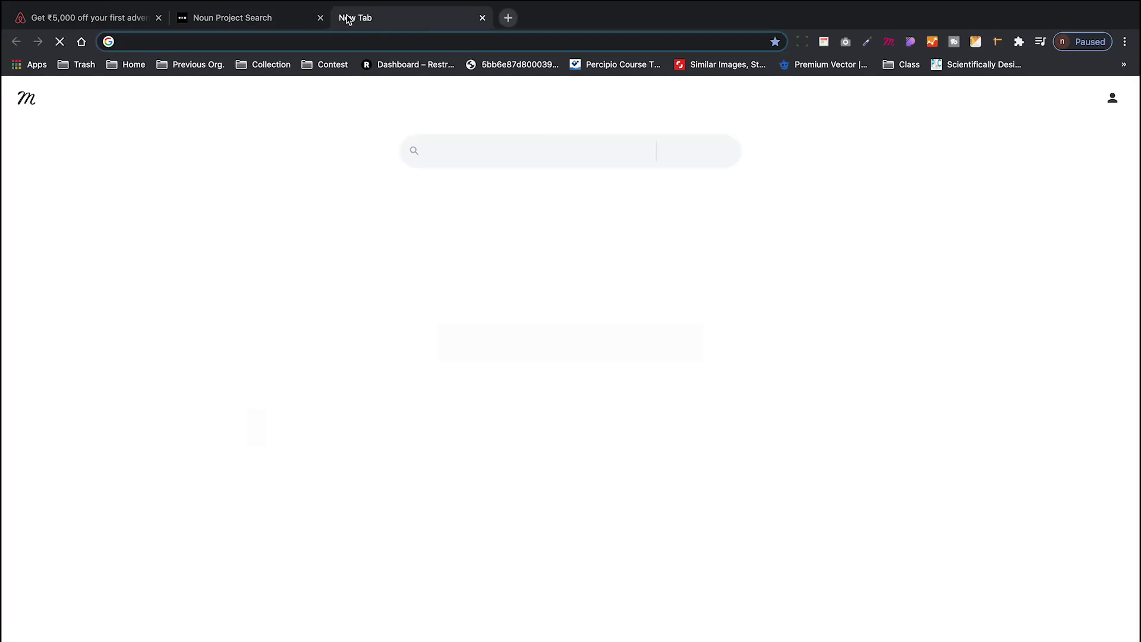
pyautogui.write('pex')
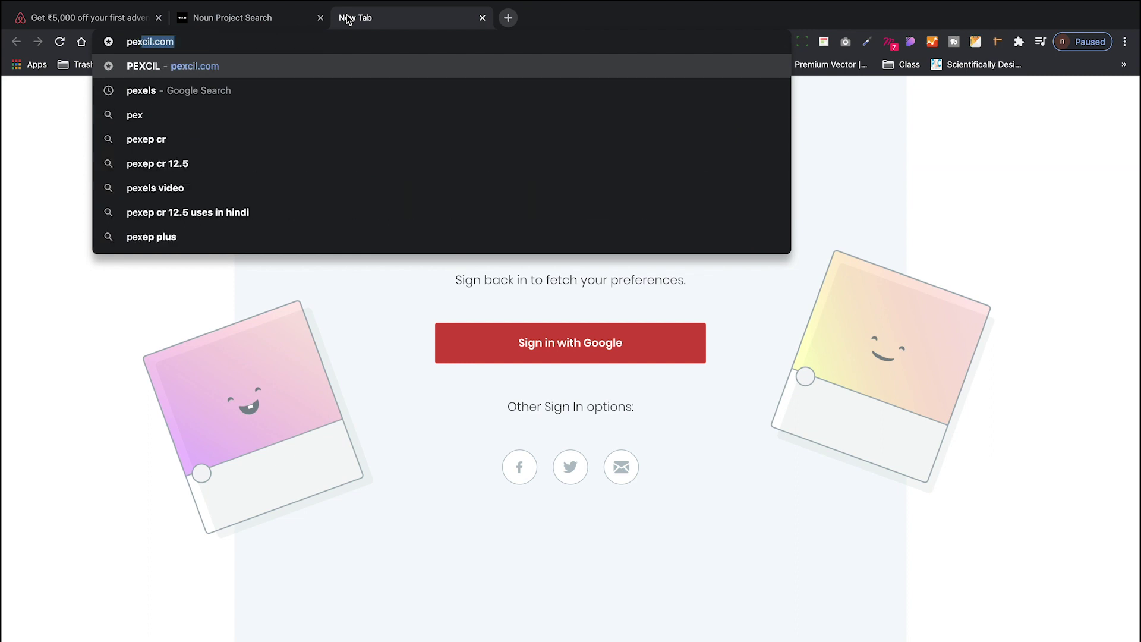
pyautogui.write('e')
pyautogui.press('Return')
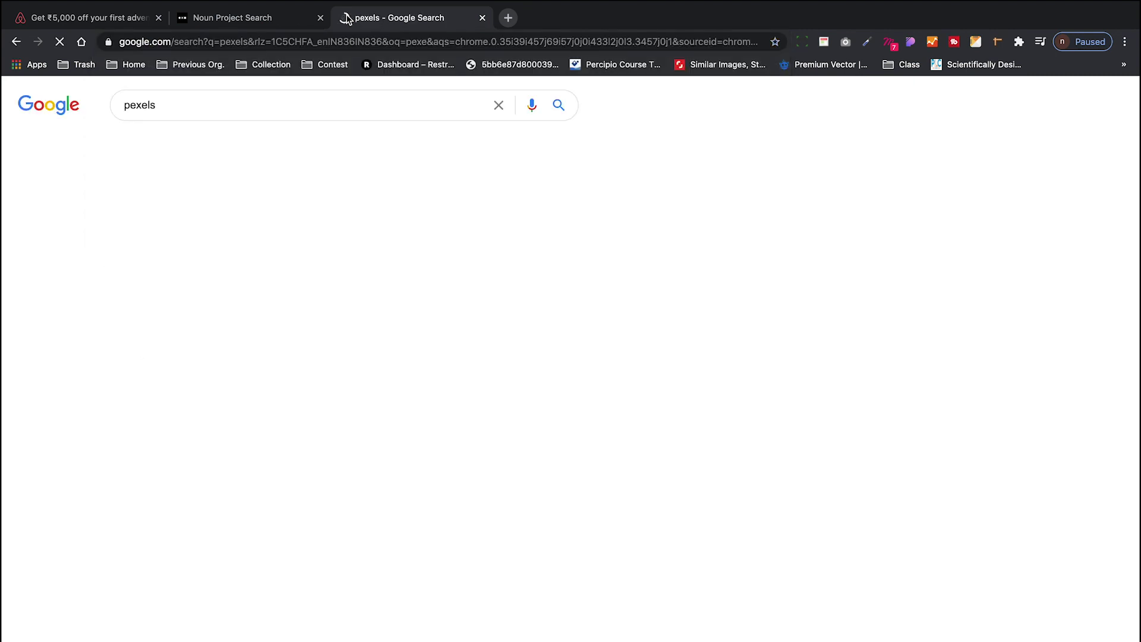
pyautogui.click(153, 220)
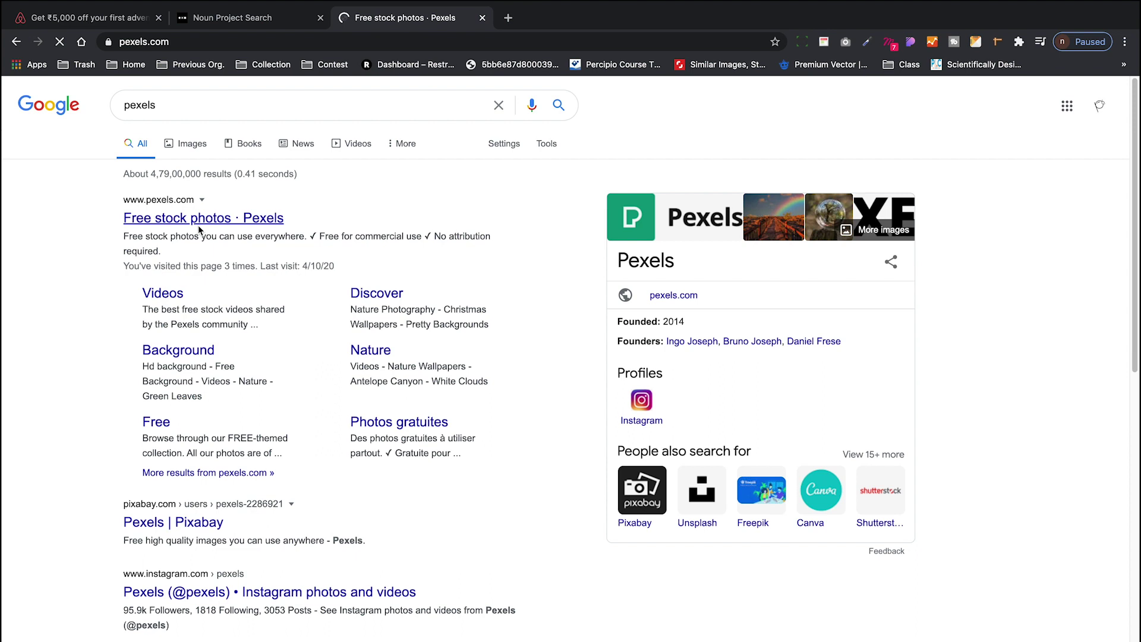
# Search Pexels for "nature" photos.
pyautogui.scroll(-3, 415, 309)
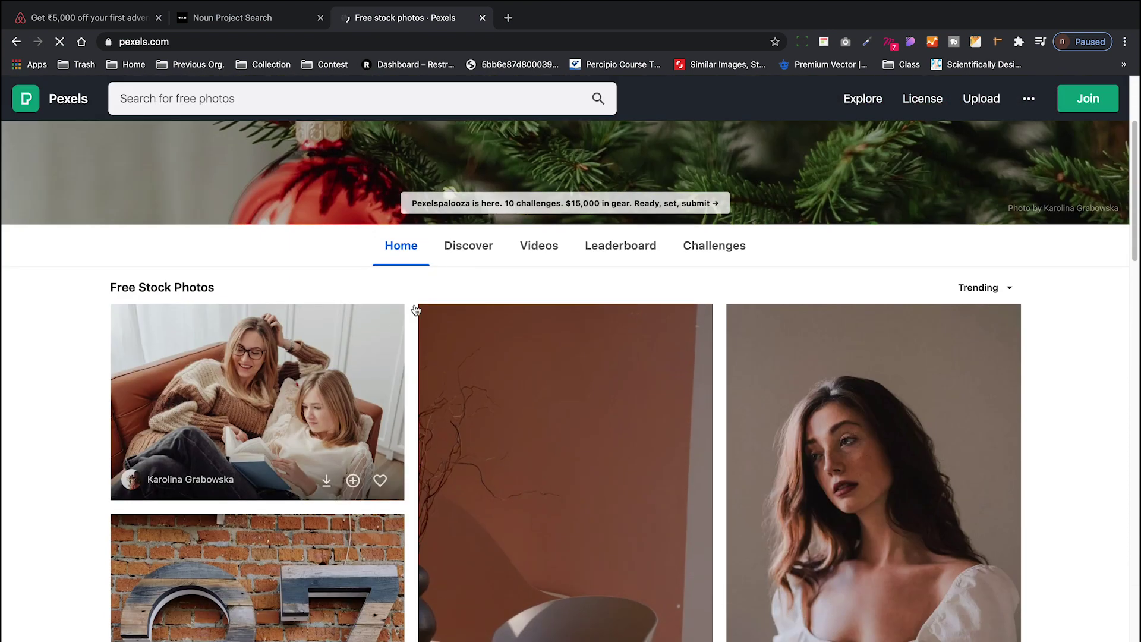
pyautogui.scroll(3, 416, 310)
pyautogui.click(423, 267)
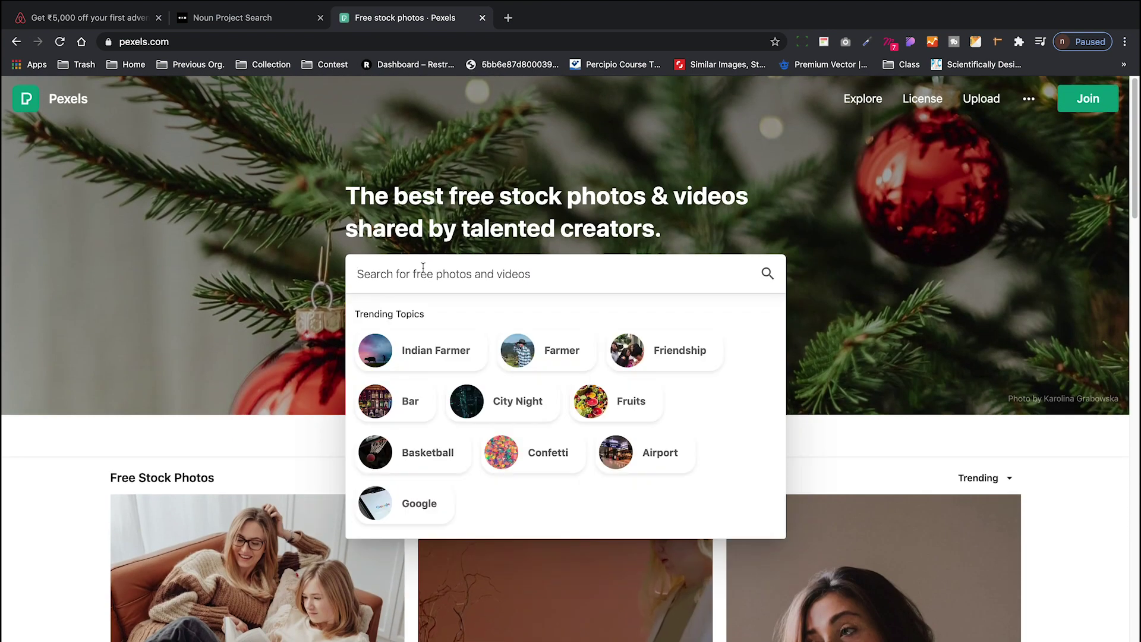
pyautogui.write('nature')
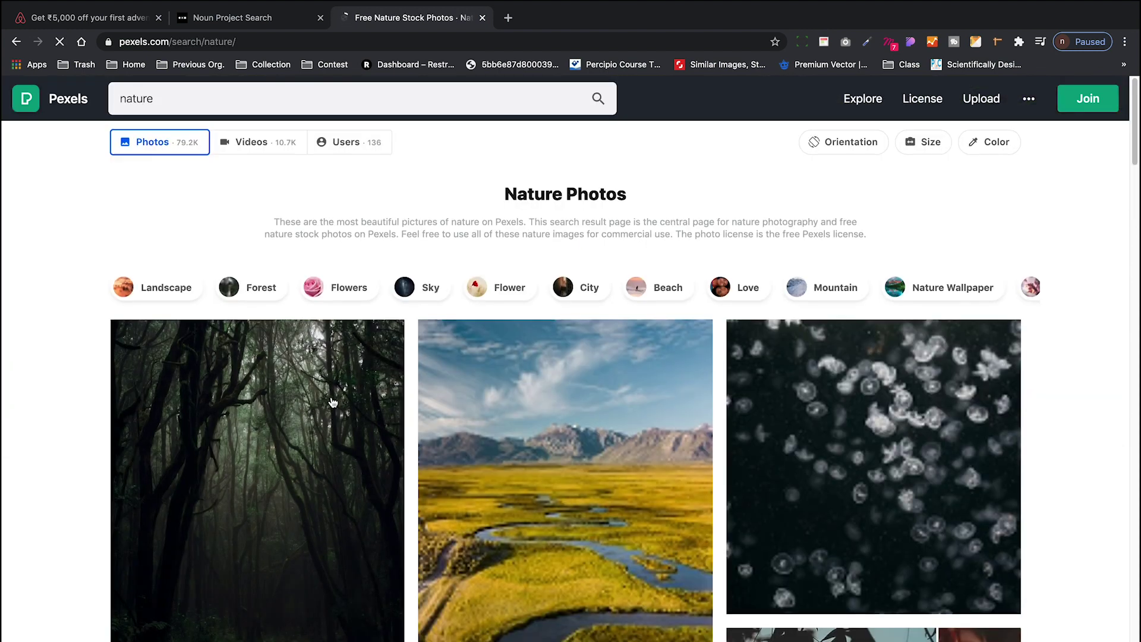
# Open the photo of the bridge in the misty forest, copy its image, and return to the search results.
pyautogui.scroll(-6, 945, 243)
pyautogui.scroll(-5, 945, 243)
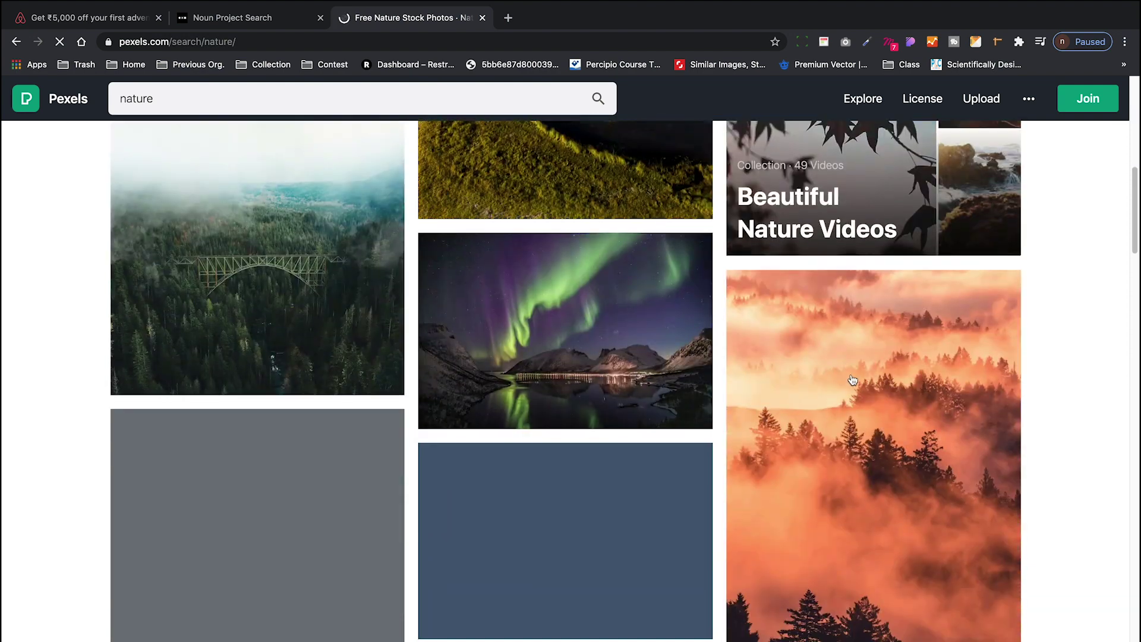
pyautogui.click(273, 261)
pyautogui.rightClick(621, 326)
pyautogui.click(647, 438)
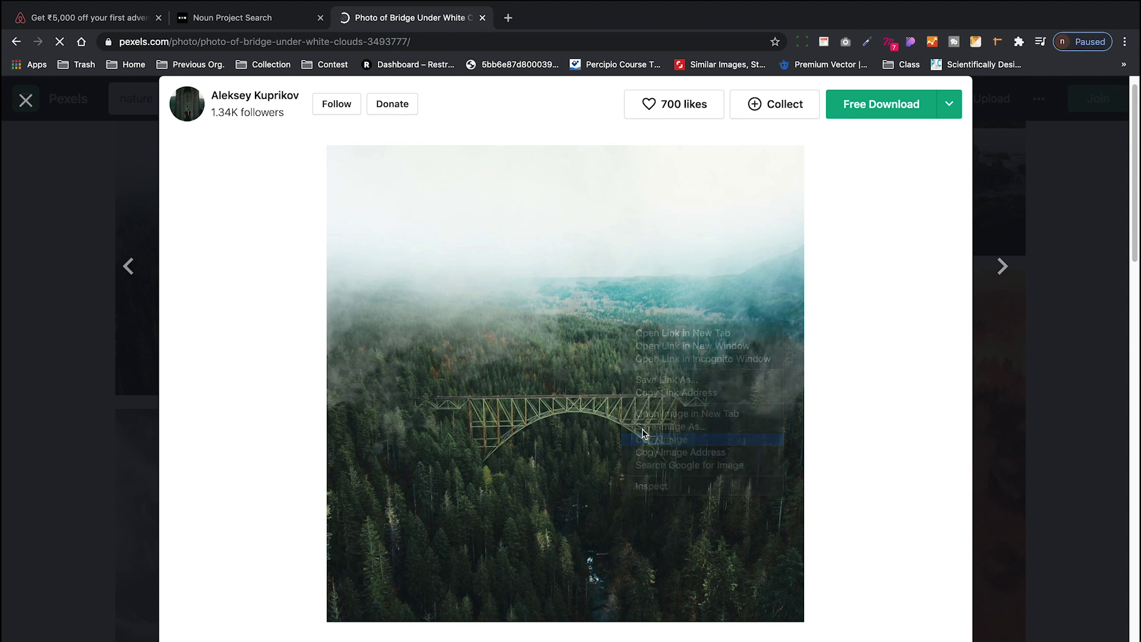
pyautogui.click(107, 271)
pyautogui.click(326, 344)
pyautogui.rightClick(563, 370)
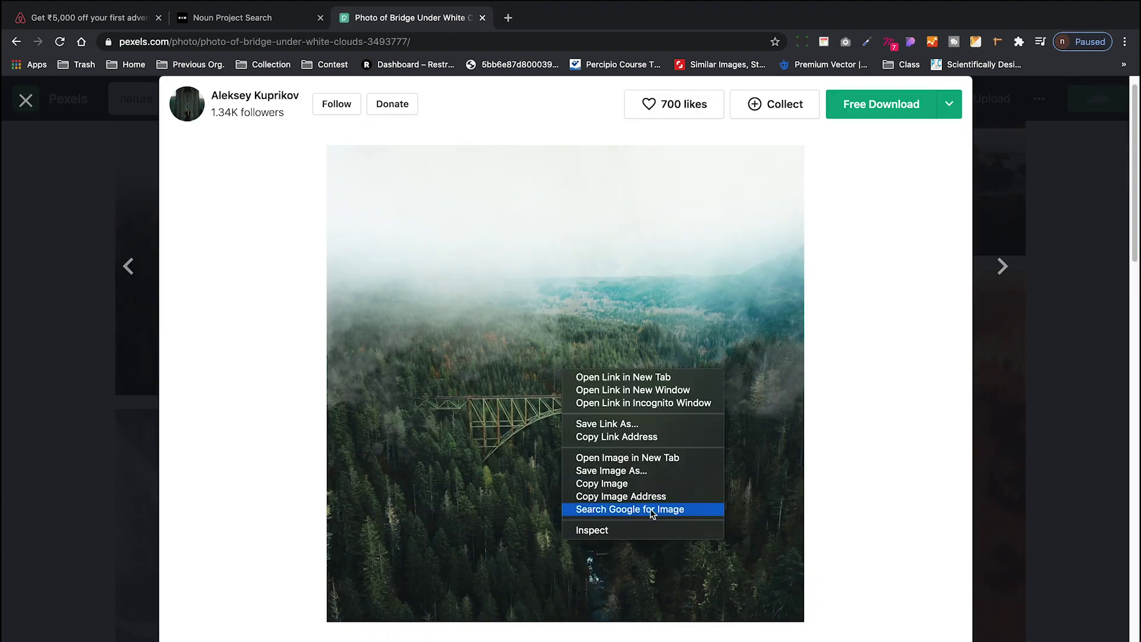
pyautogui.click(614, 482)
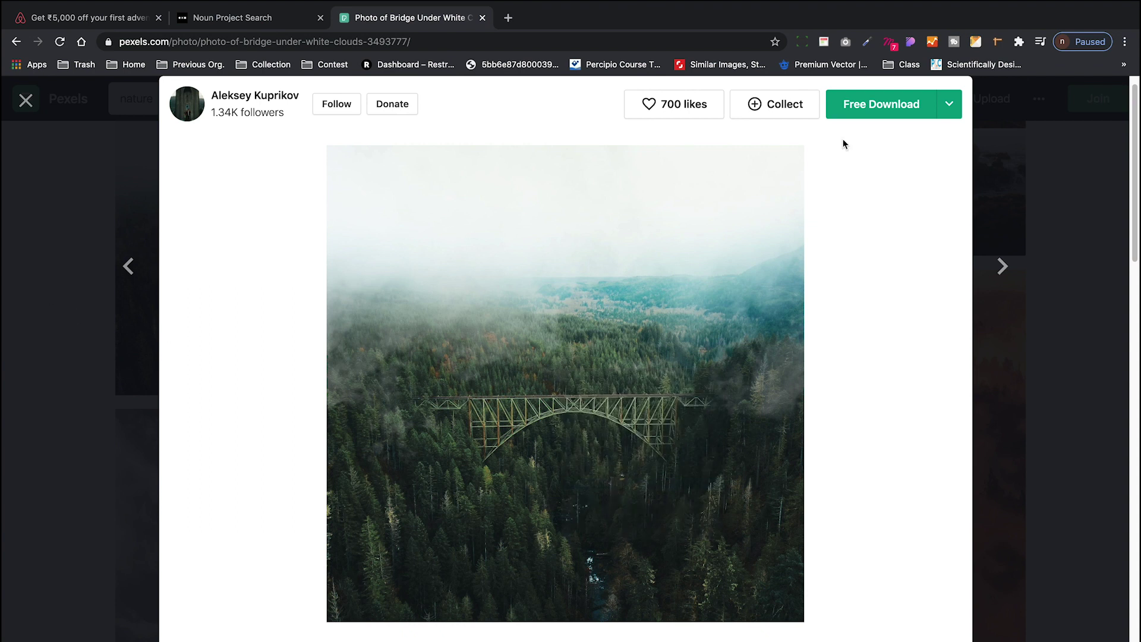
pyautogui.click(31, 259)
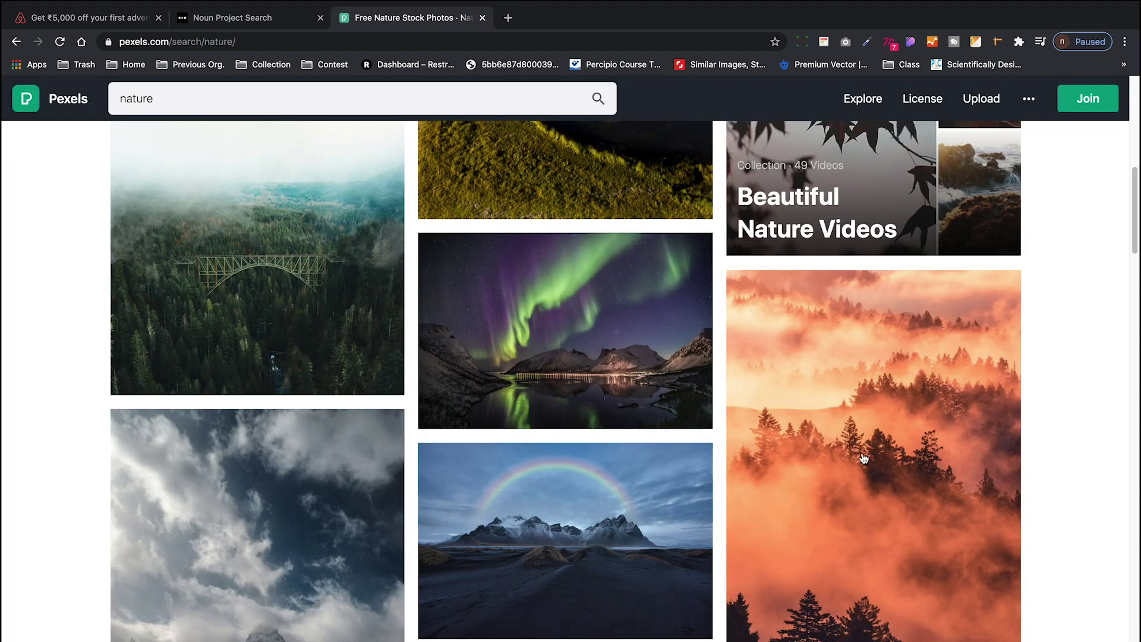
# Switch to Adobe XD, paste the bridge photo, and move it so it overlaps the first business card.
pyautogui.press('super+Tab')
pyautogui.click(335, 364)
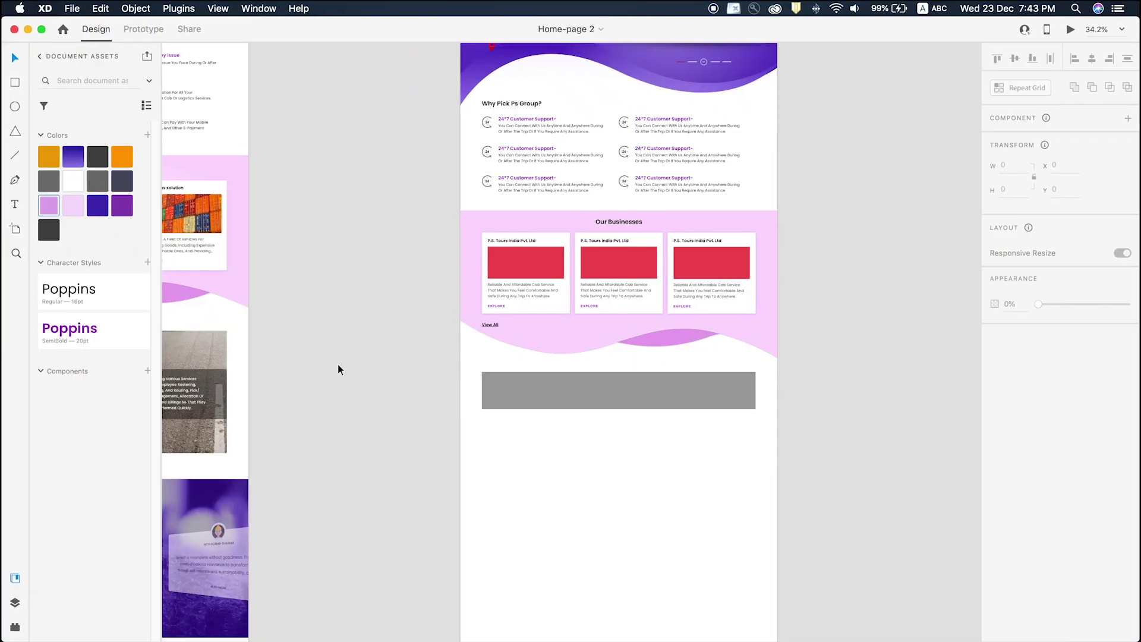
pyautogui.press('super+v')
pyautogui.moveTo(618, 286); pyautogui.dragTo(551, 279)
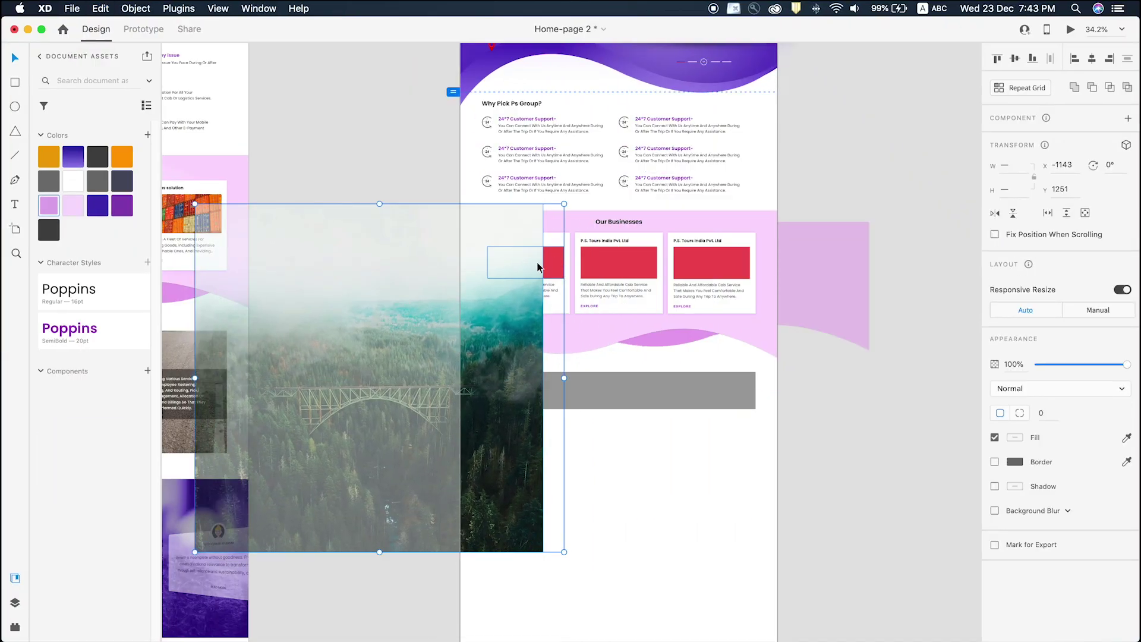
# Mask the bridge photo with the first business card's red rectangle.
pyautogui.click(913, 175)
pyautogui.click(502, 284)
pyautogui.moveTo(514, 265); pyautogui.dragTo(514, 259)
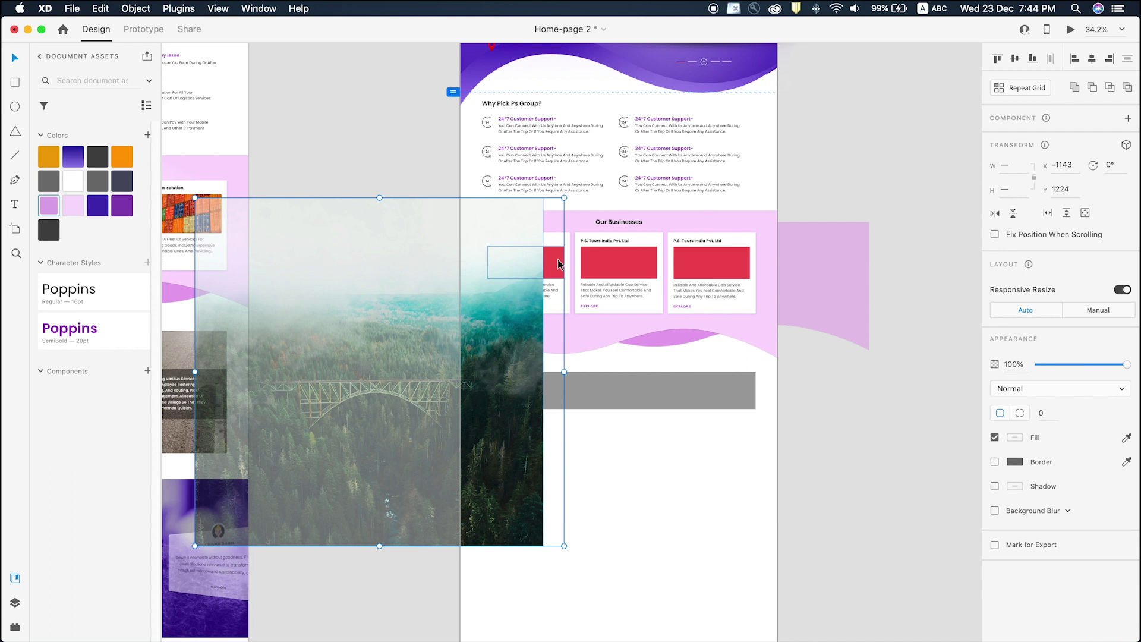
pyautogui.rightClick(553, 264)
pyautogui.click(599, 389)
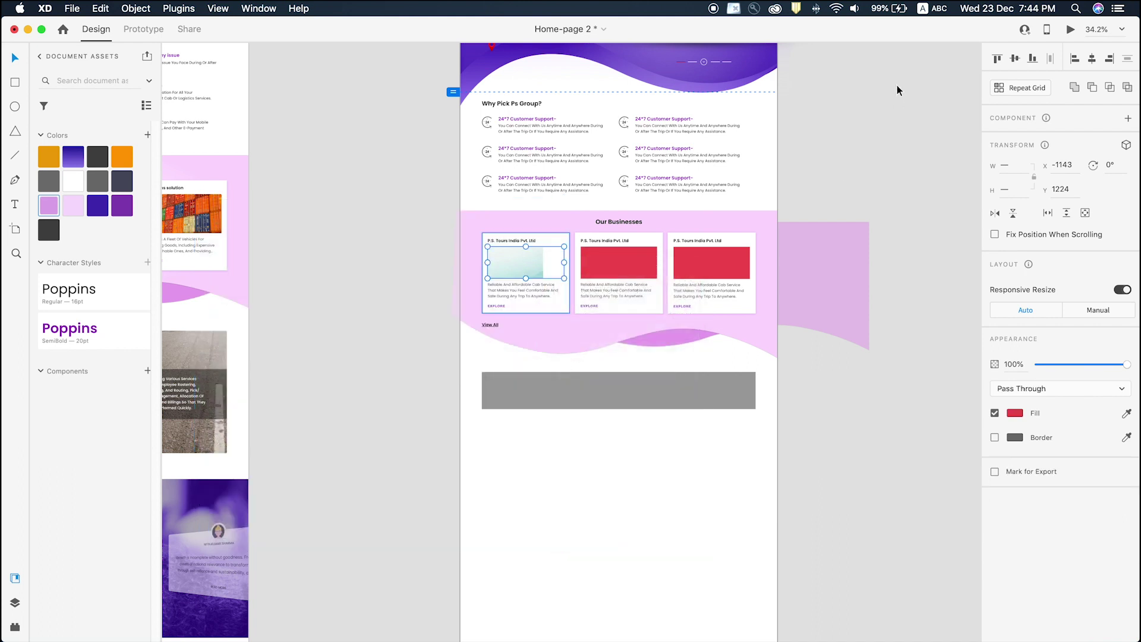
# Scale the masked bridge photo to about 420 × 420 and position it over the first card's image frame.
pyautogui.doubleClick(486, 270)
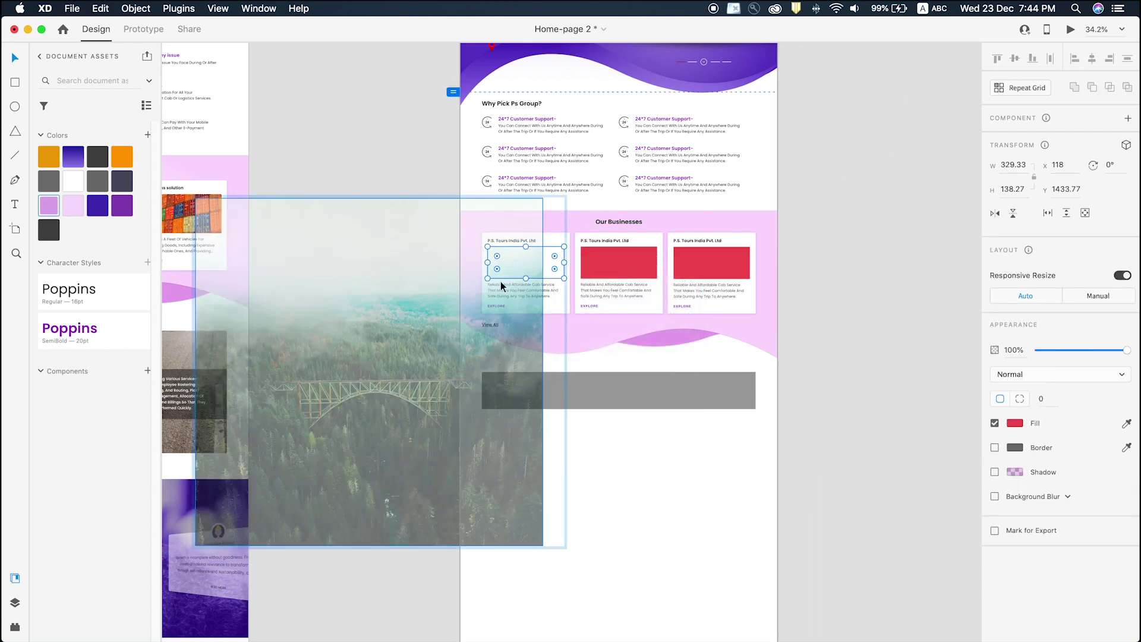
pyautogui.moveTo(390, 282); pyautogui.dragTo(494, 214)
pyautogui.moveTo(647, 130); pyautogui.dragTo(522, 231)
pyautogui.moveTo(474, 295); pyautogui.dragTo(520, 263)
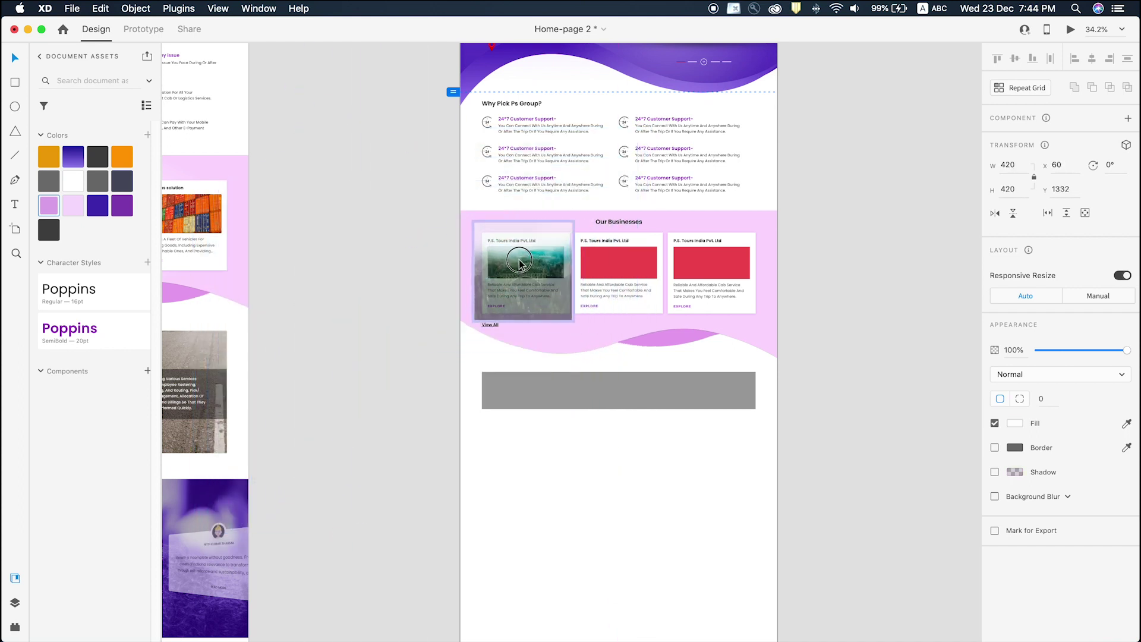
pyautogui.click(396, 298)
pyautogui.press('z')
pyautogui.click(591, 301)
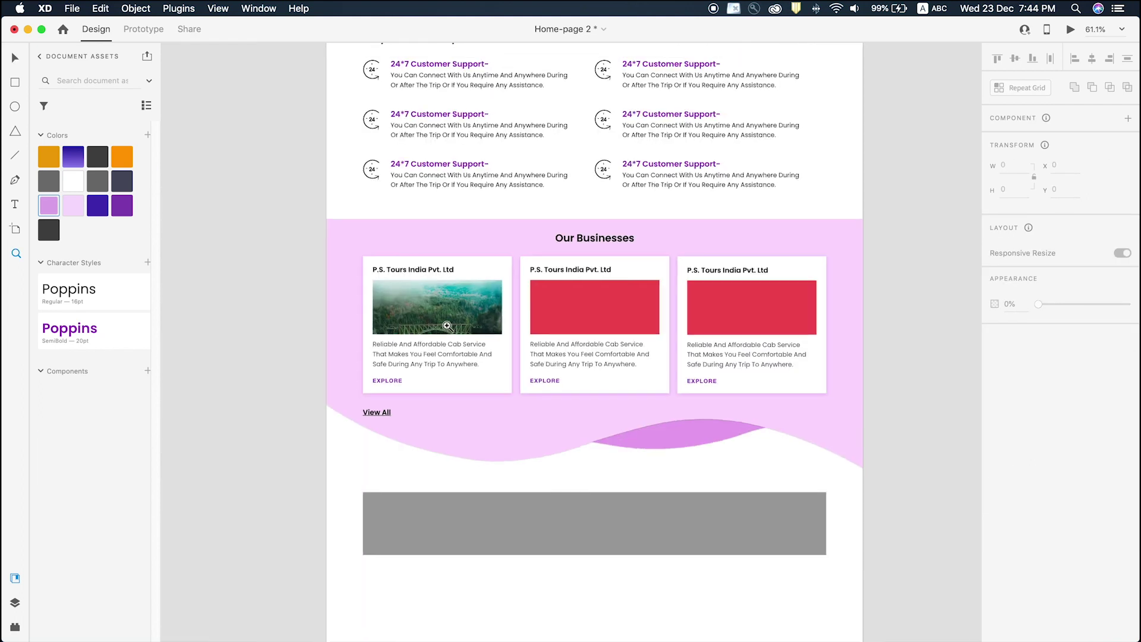
# Switch to Chrome and copy the image of the rainbow over the mountains.
pyautogui.scroll(-5, 447, 326)
pyautogui.scroll(2, 510, 322)
pyautogui.press('v')
pyautogui.hotkey('ctrl', 'Right')
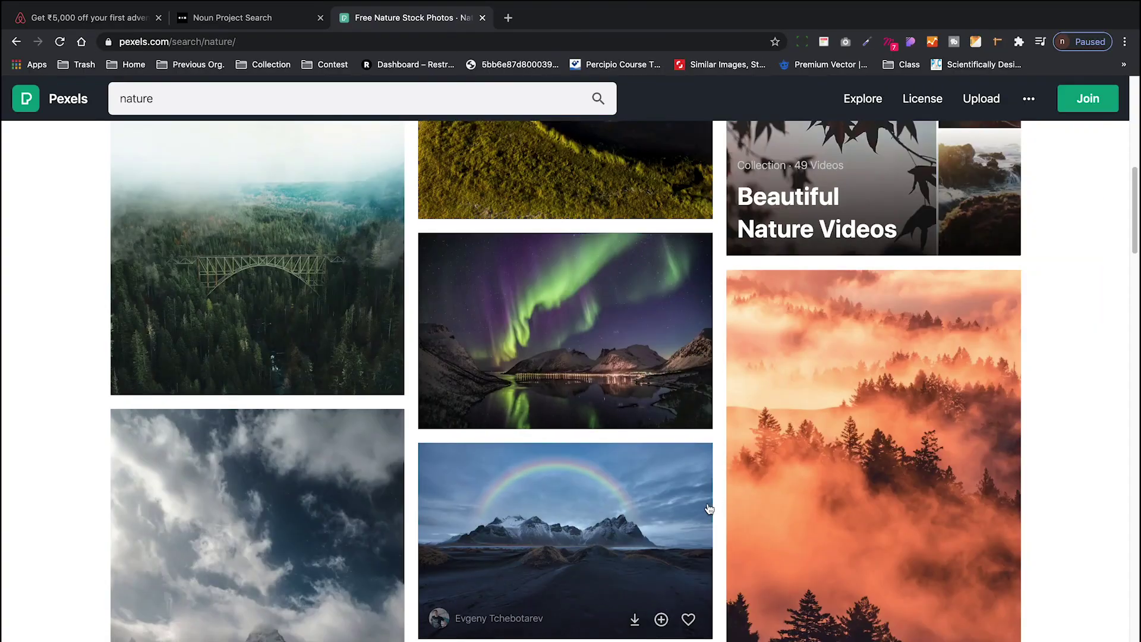
pyautogui.rightClick(602, 493)
pyautogui.click(639, 609)
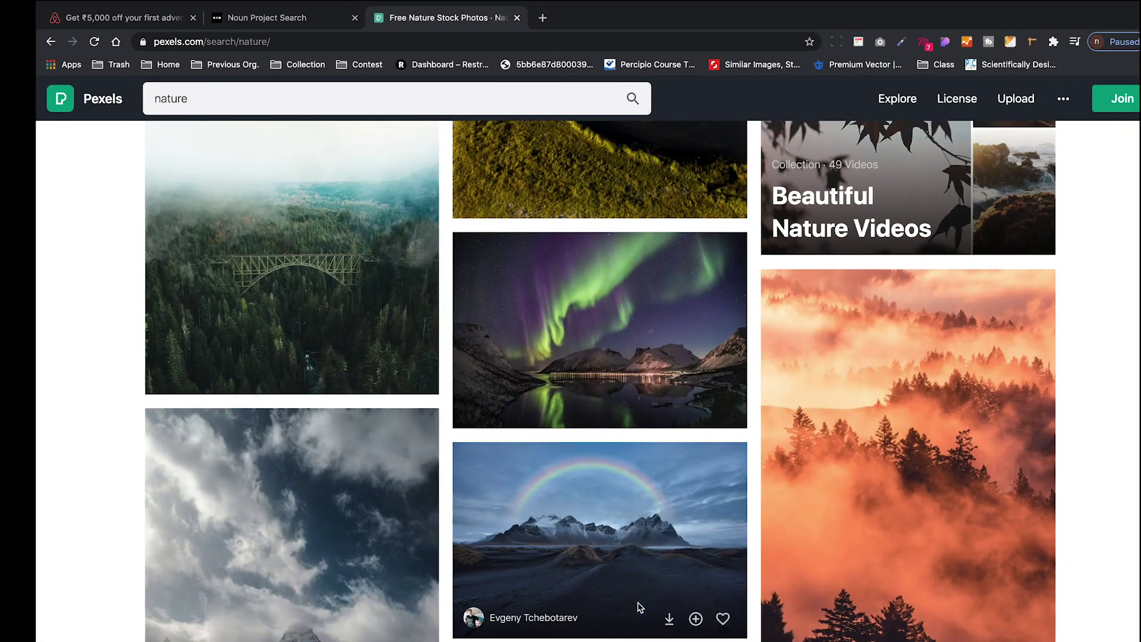
# Switch to Adobe XD, paste the rainbow photo, and move it across the artboard's left edge beside the cards.
pyautogui.press('super+Tab')
pyautogui.press('super+v')
pyautogui.click(505, 325)
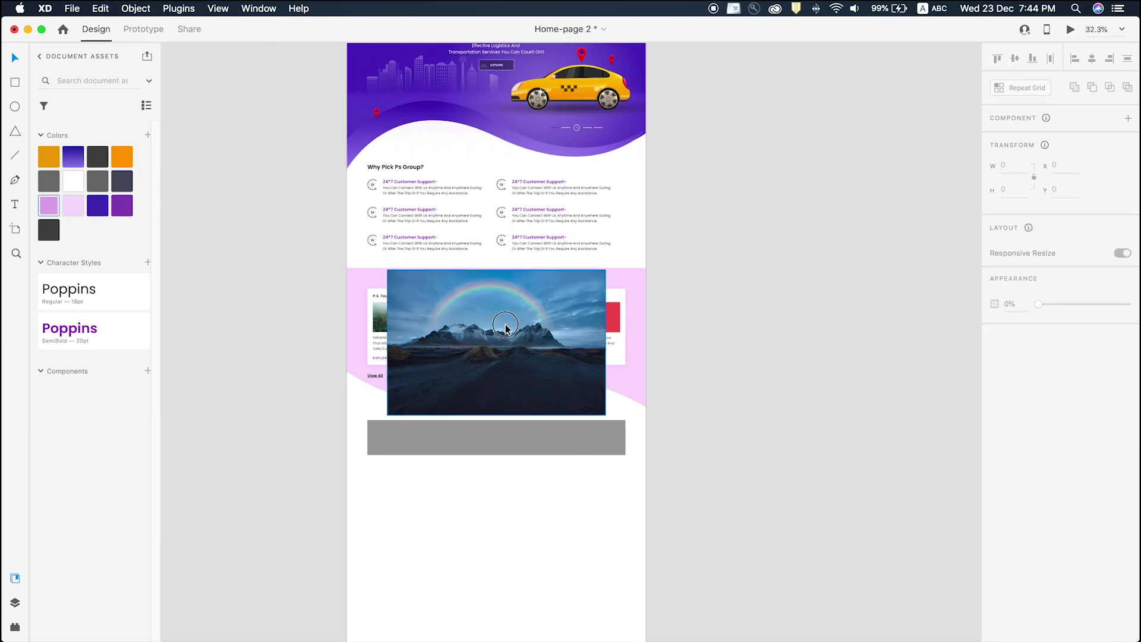
pyautogui.moveTo(505, 325); pyautogui.dragTo(334, 325)
# Switch to Chrome and copy the orange canyon photo from the nature results.
pyautogui.press('super+Tab')
pyautogui.scroll(-10, 564, 212)
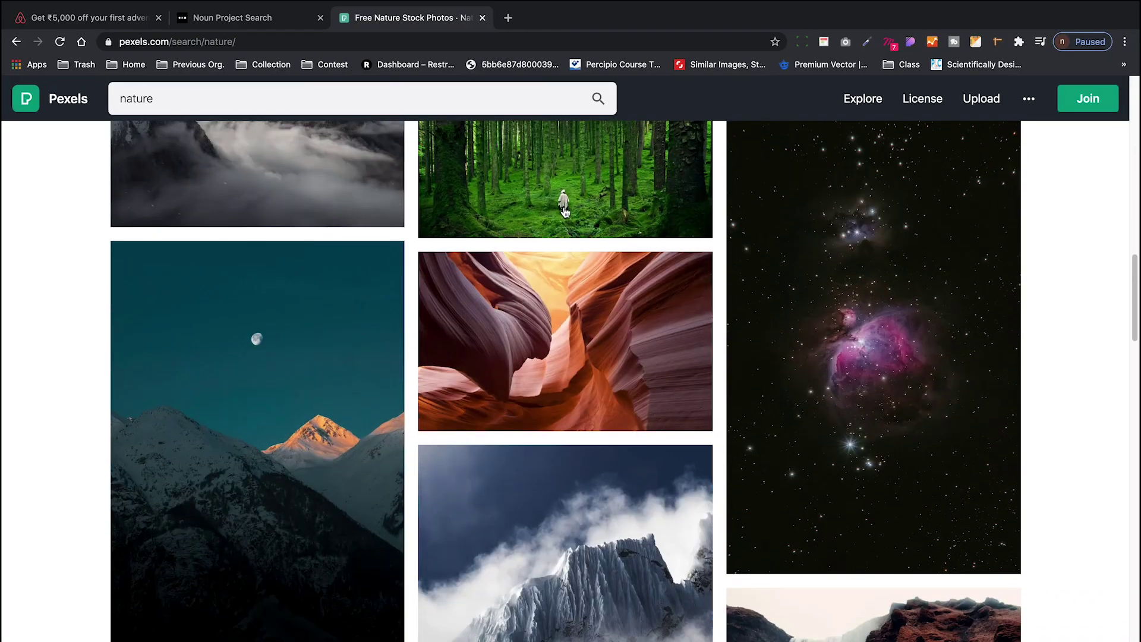
pyautogui.rightClick(304, 359)
pyautogui.click(367, 474)
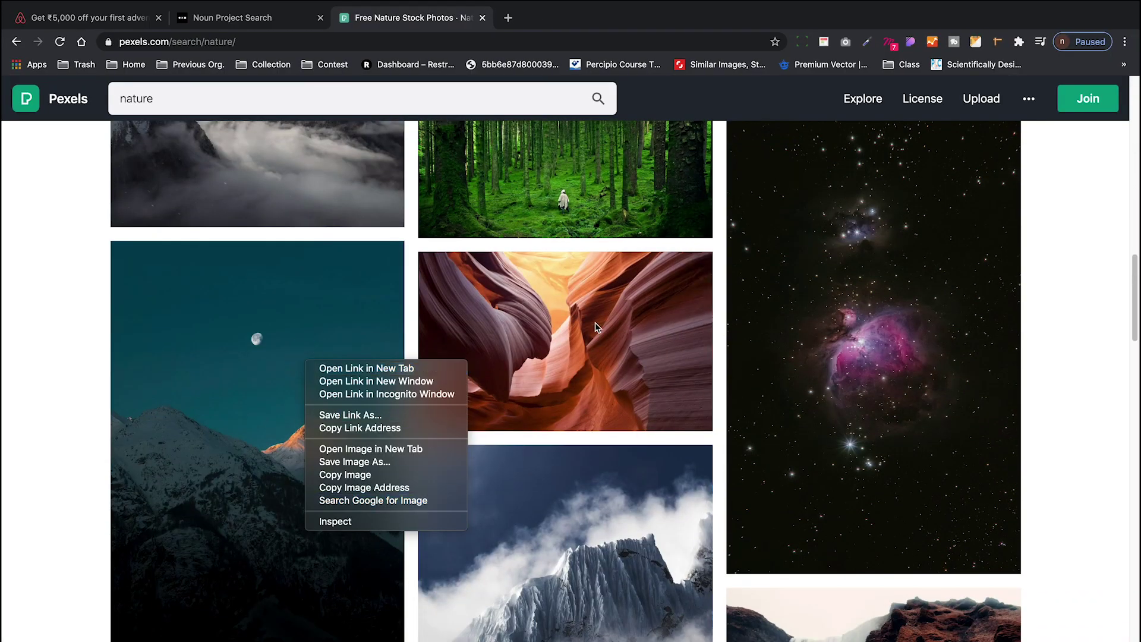
pyautogui.rightClick(549, 320)
pyautogui.click(614, 432)
# Switch to Adobe XD, paste the canyon photo, and place it below the business cards over the grey rectangle.
pyautogui.press('super+Tab')
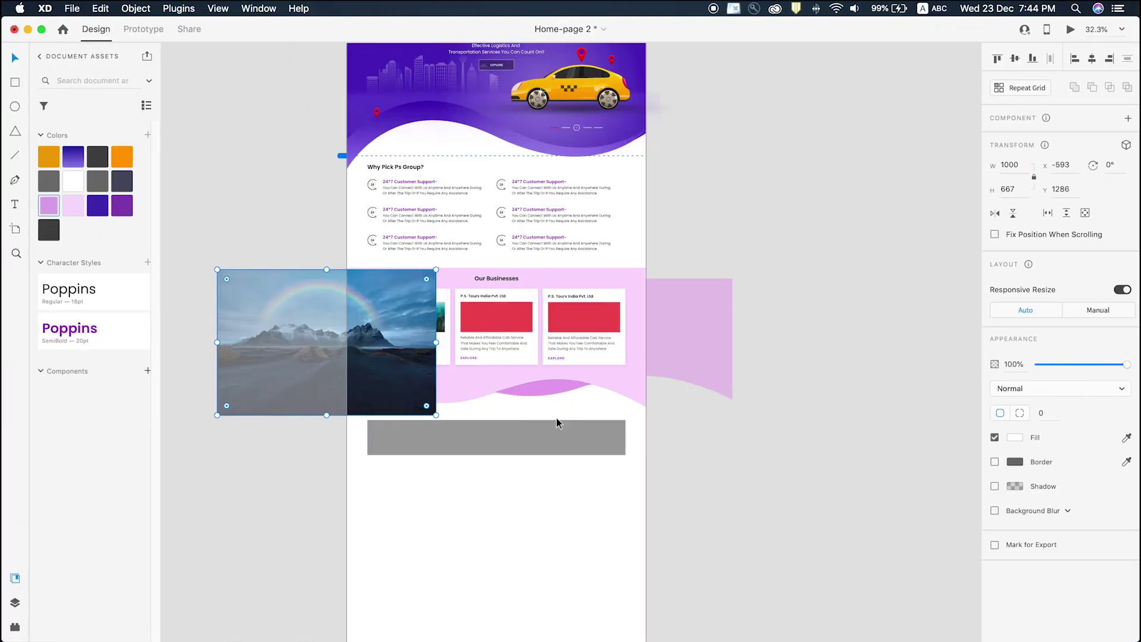
pyautogui.press('super+v')
pyautogui.moveTo(517, 347); pyautogui.dragTo(516, 455)
# Ungroup the contents of the third and second business cards so their red image frames can be selected individually.
pyautogui.click(585, 314)
pyautogui.rightClick(584, 329)
pyautogui.click(619, 461)
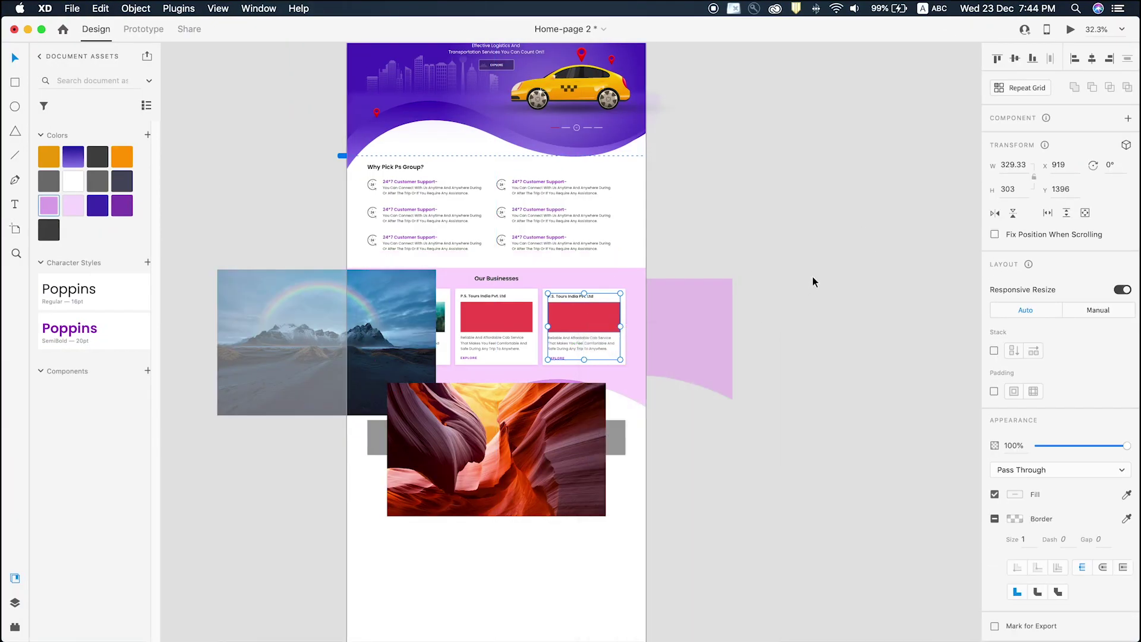
pyautogui.click(811, 278)
pyautogui.click(416, 342)
pyautogui.rightClick(500, 319)
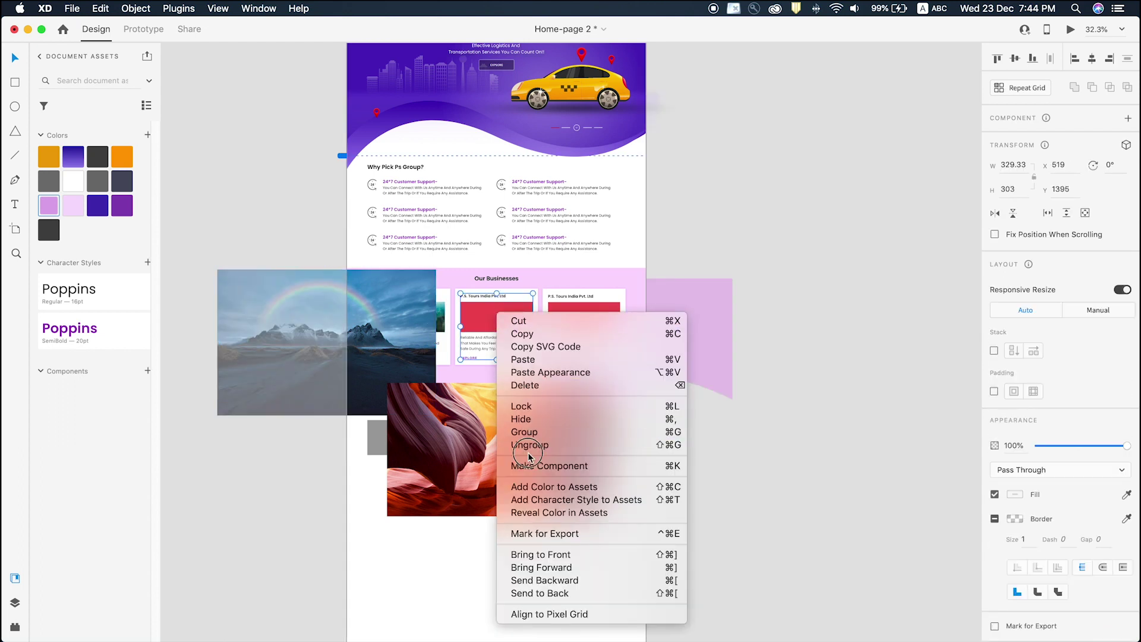
pyautogui.click(621, 446)
# Move the rainbow photo over the middle business card, mask it with the red frame, and reposition it to show the mountains.
pyautogui.click(391, 320)
pyautogui.moveTo(391, 320); pyautogui.dragTo(460, 319)
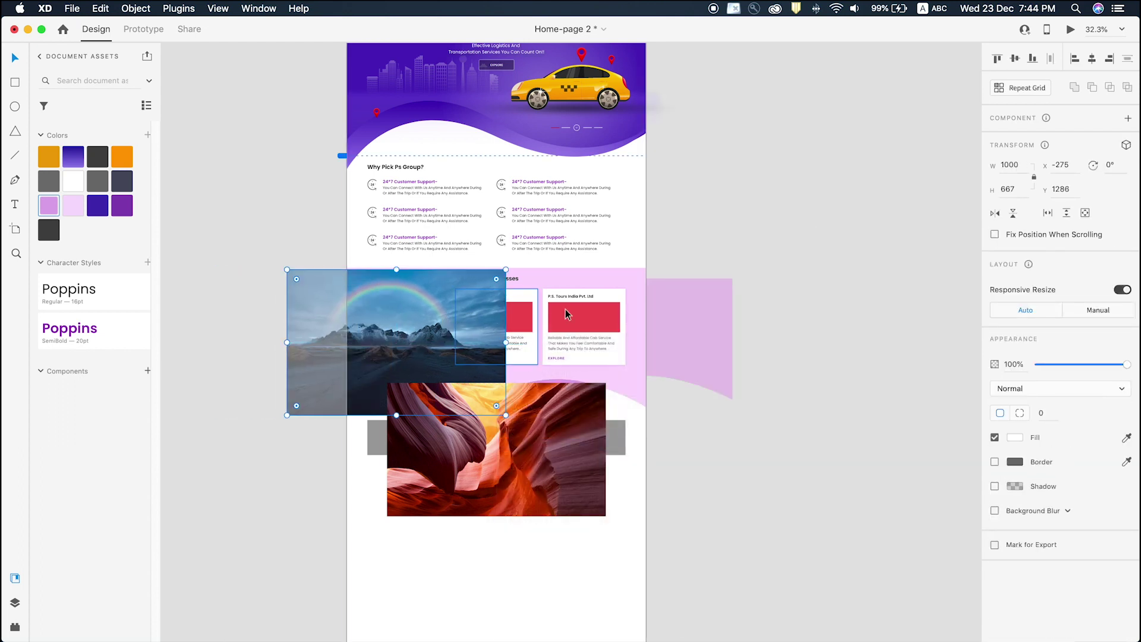
pyautogui.rightClick(509, 314)
pyautogui.click(568, 438)
pyautogui.doubleClick(477, 330)
pyautogui.moveTo(477, 331); pyautogui.dragTo(559, 304)
pyautogui.moveTo(591, 253); pyautogui.dragTo(510, 324)
pyautogui.click(752, 278)
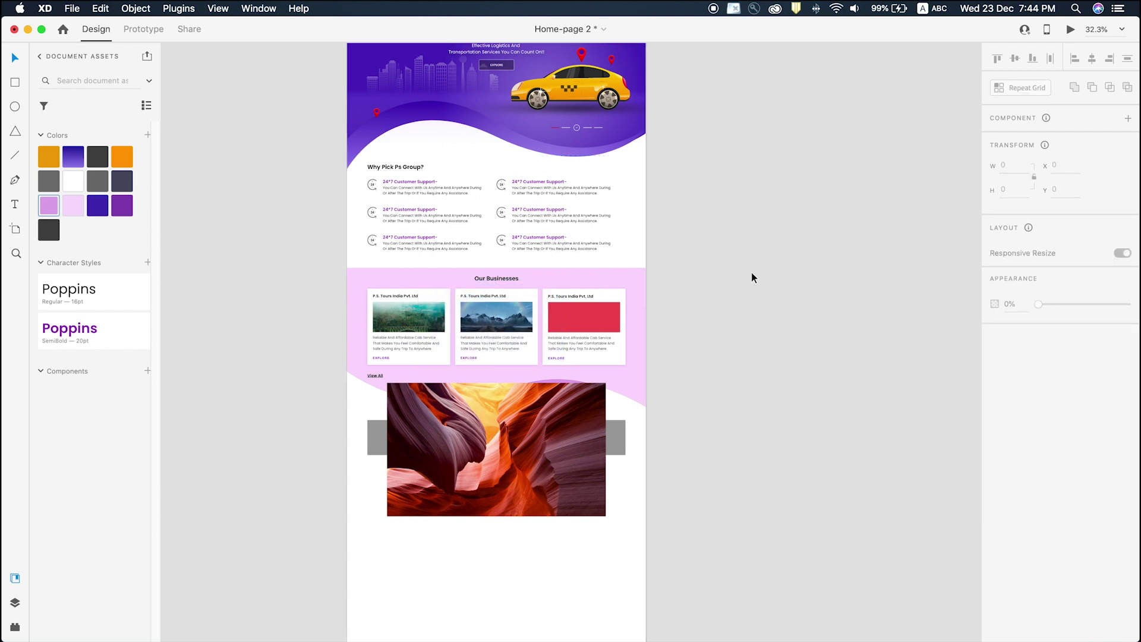
# Move the canyon photo over the third business card, mask it with the red frame, and adjust it to fill the frame.
pyautogui.moveTo(508, 449); pyautogui.dragTo(548, 378)
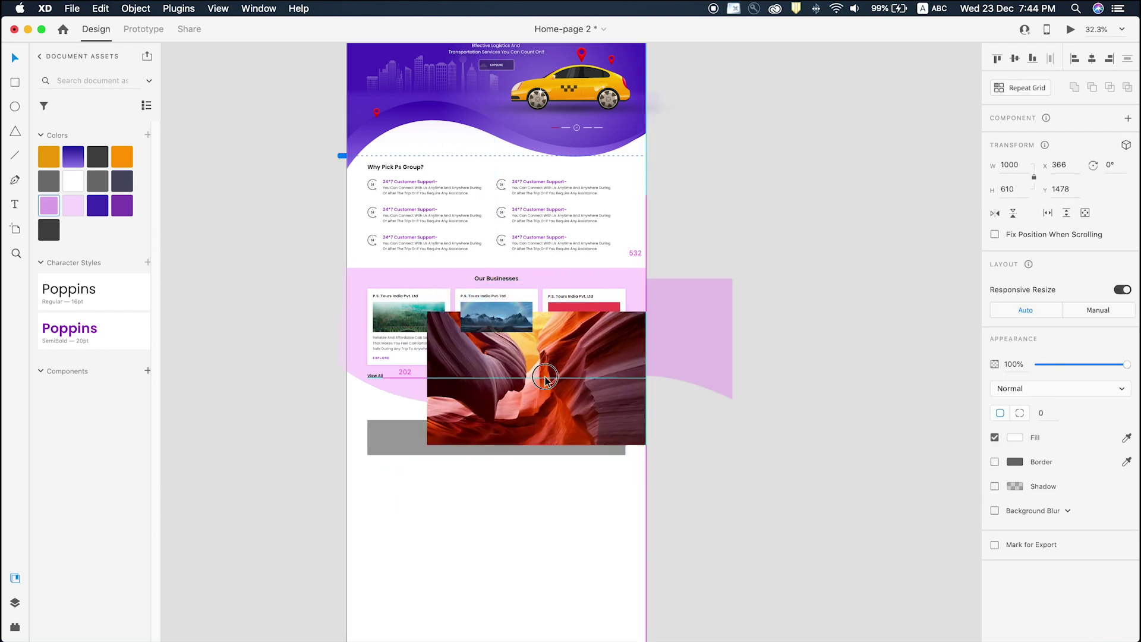
pyautogui.rightClick(599, 305)
pyautogui.click(660, 431)
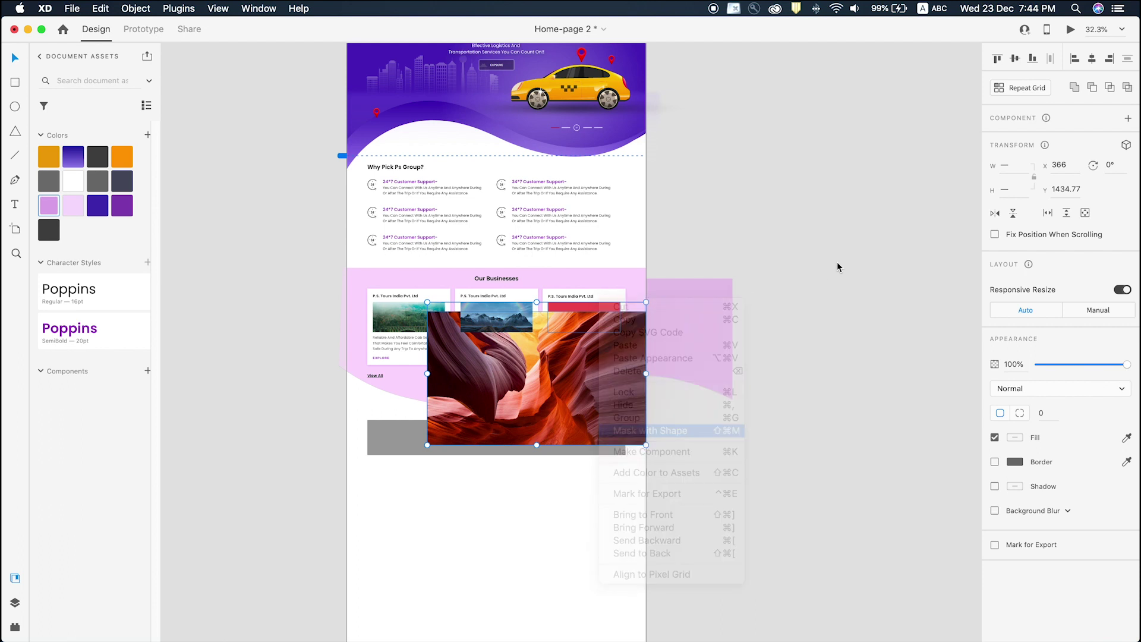
pyautogui.doubleClick(553, 333)
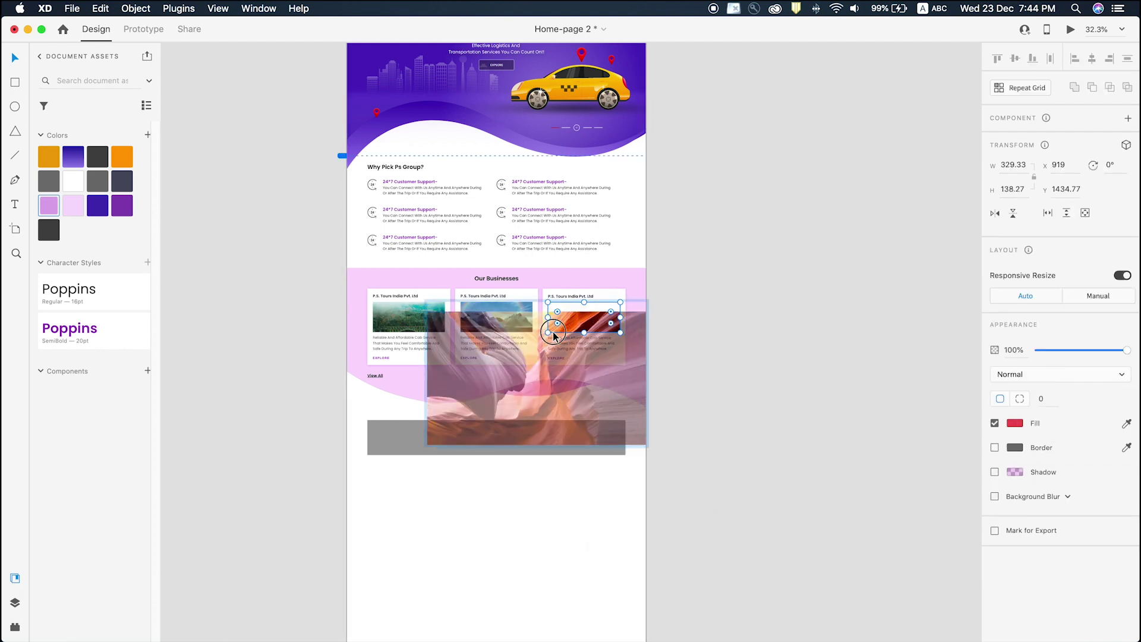
pyautogui.click(619, 384)
pyautogui.moveTo(646, 312); pyautogui.dragTo(601, 325)
pyautogui.click(689, 319)
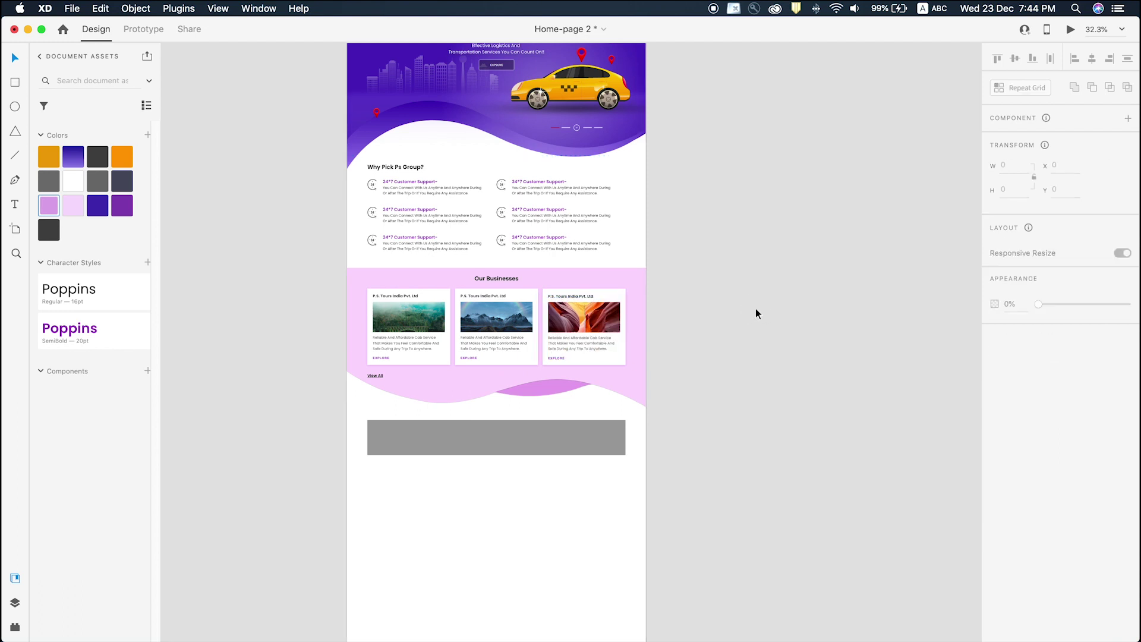
# Compare the Our Businesses section on Web 1366 – 1 with the same section of the reference design on Web 1366 – 4.
pyautogui.scroll(-4, 649, 422)
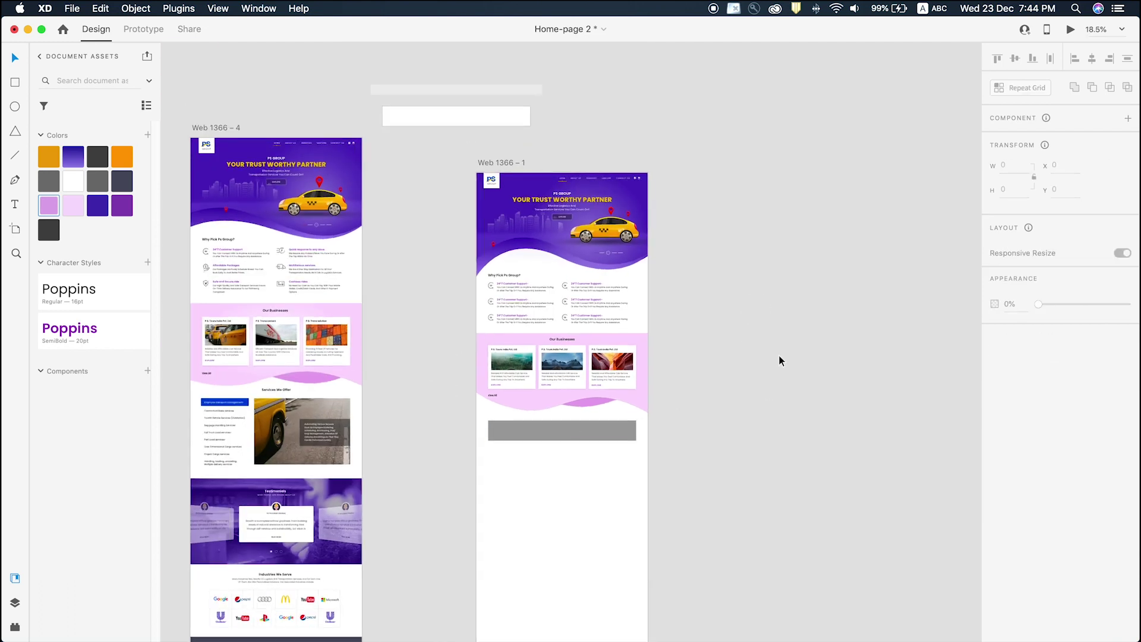
pyautogui.scroll(6, 237, 341)
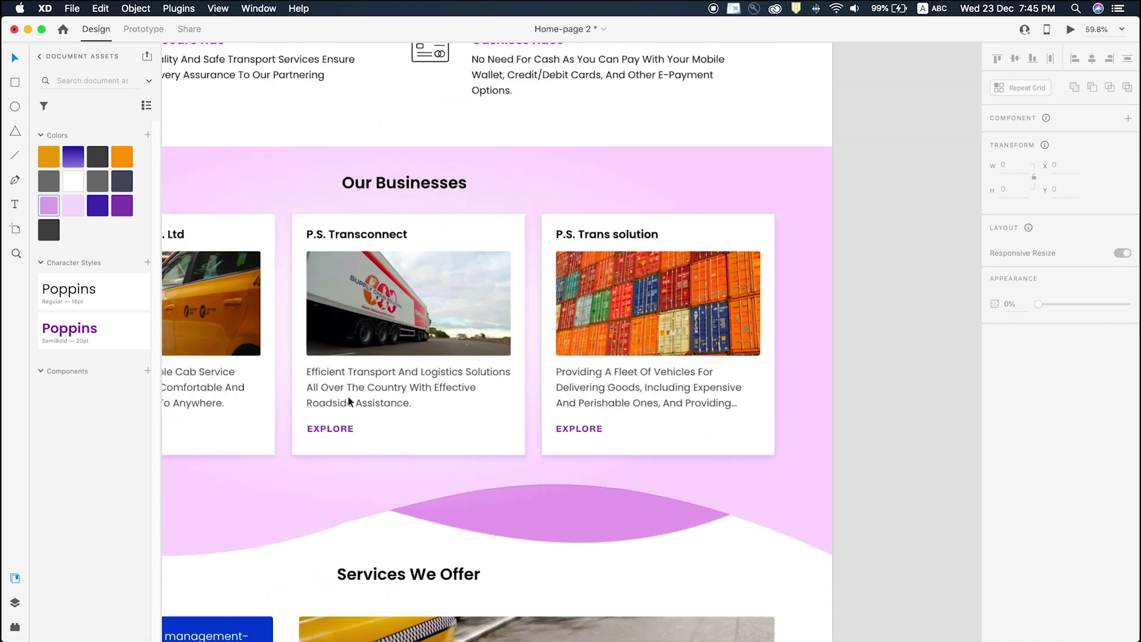
pyautogui.scroll(-1, 348, 388)
pyautogui.click(348, 387)
pyautogui.scroll(-3, 561, 380)
pyautogui.scroll(-2, 644, 403)
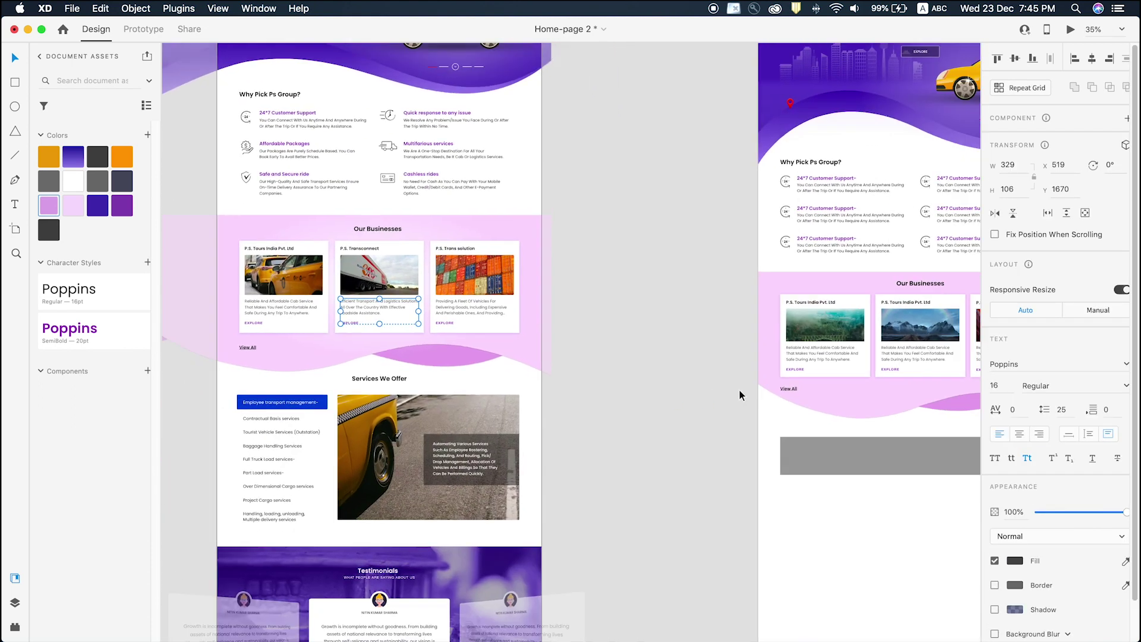
pyautogui.hscroll(3, 740, 396)
pyautogui.scroll(3, 739, 395)
pyautogui.hscroll(3, 674, 269)
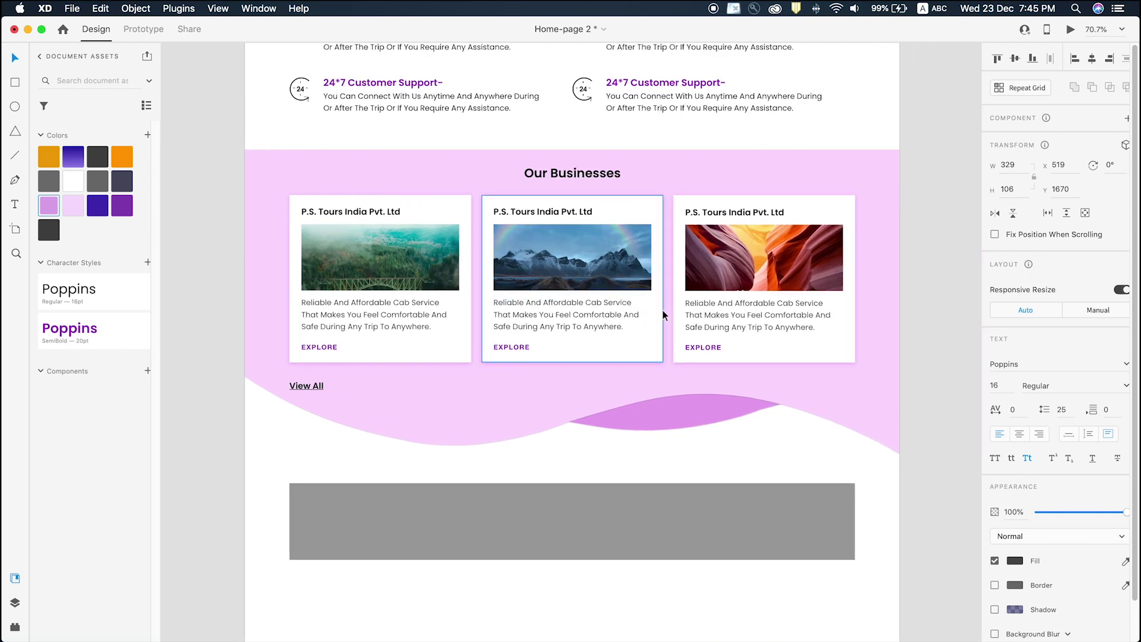
pyautogui.scroll(-3, 611, 294)
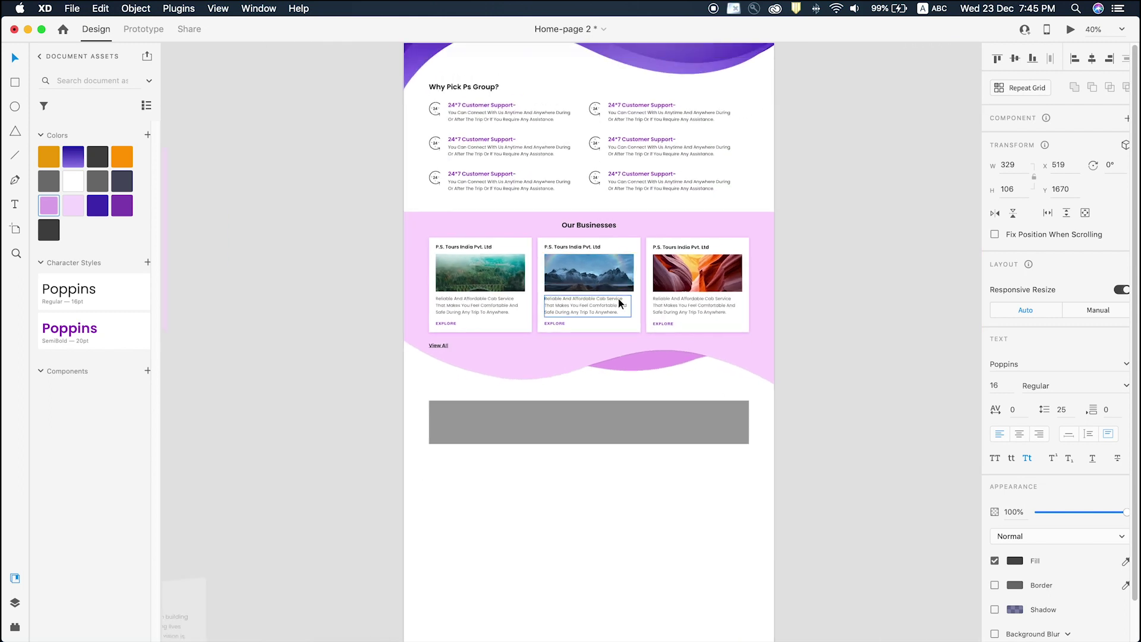
pyautogui.scroll(-2, 618, 298)
pyautogui.click(796, 264)
pyautogui.scroll(2, 797, 265)
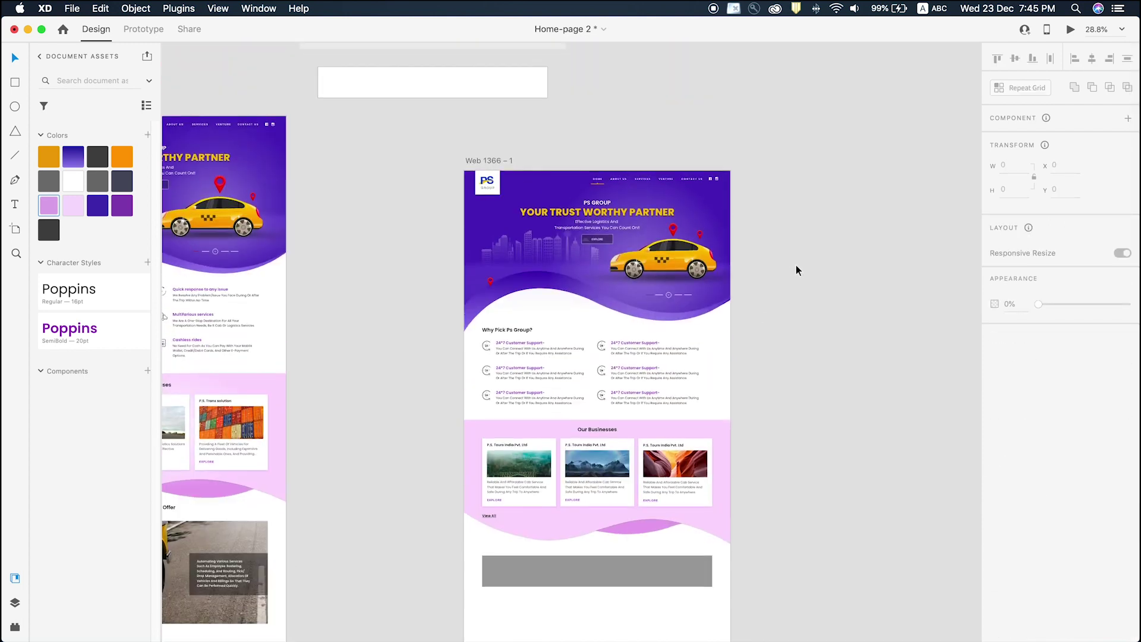
# Examine the Services We Offer section of the reference design, including its service list, taxi photo and text overlay.
pyautogui.scroll(5, 333, 190)
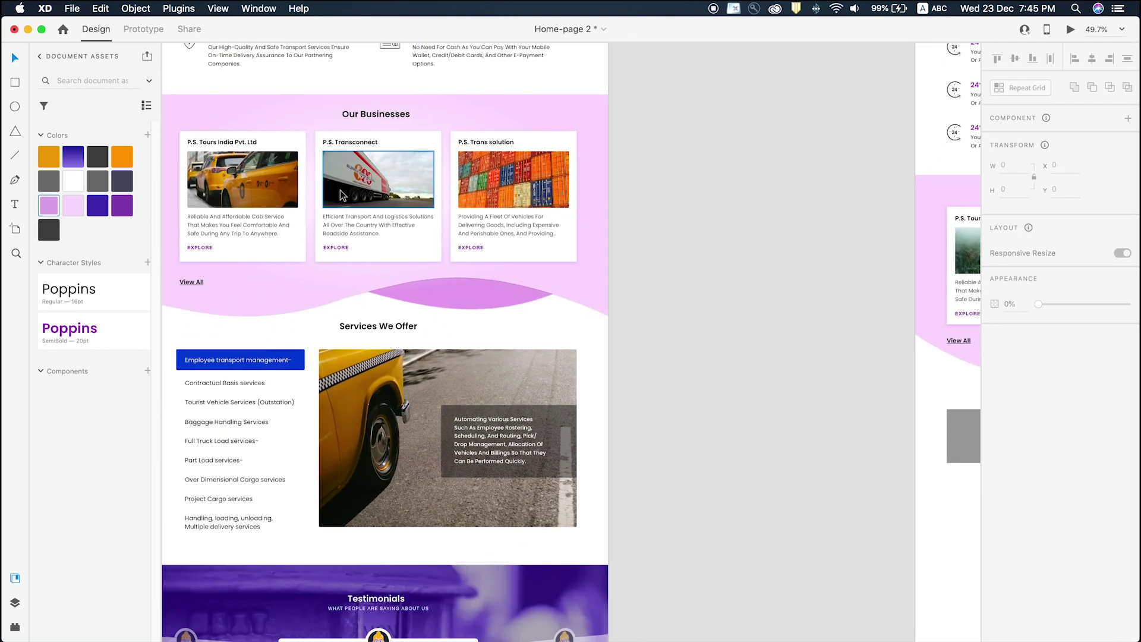
pyautogui.scroll(3, 344, 195)
pyautogui.scroll(-5, 344, 222)
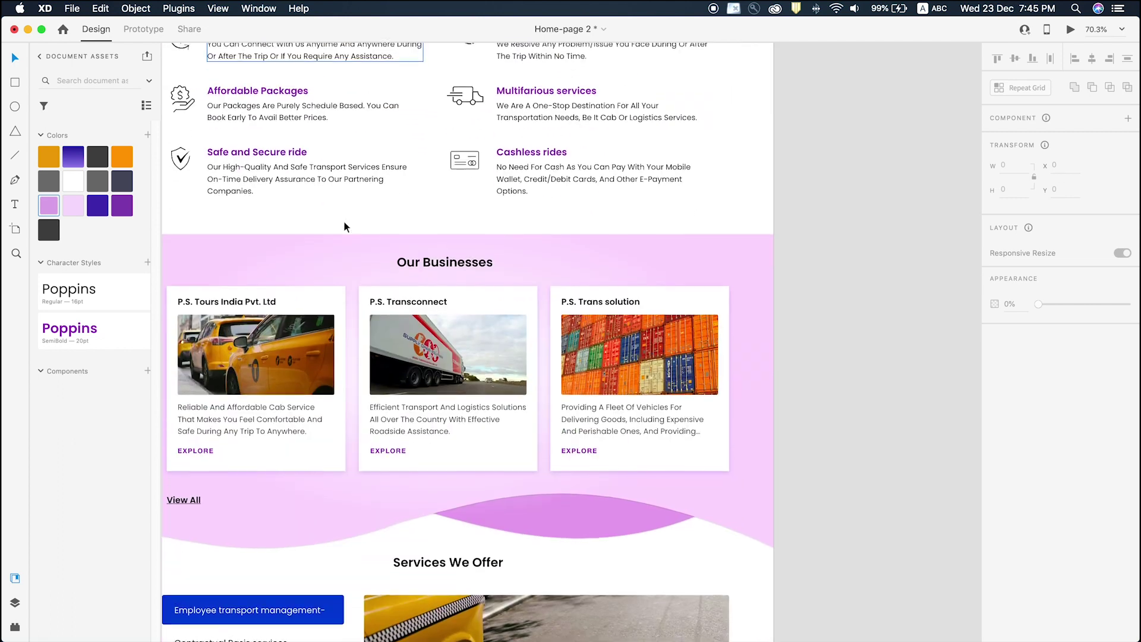
pyautogui.scroll(-5, 366, 249)
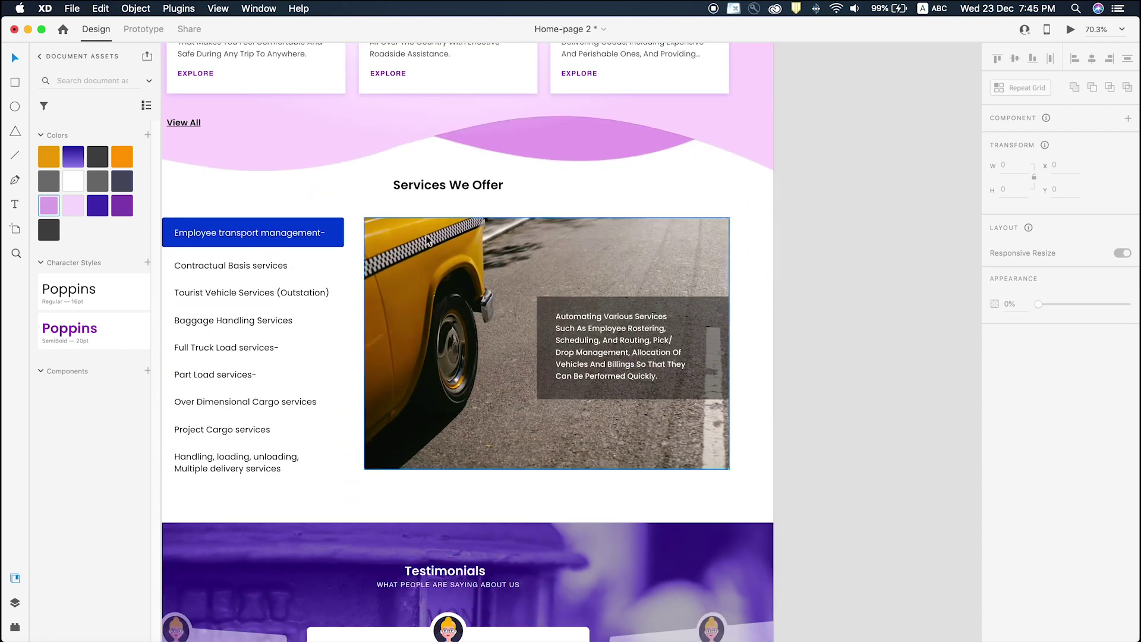
pyautogui.scroll(-5, 738, 214)
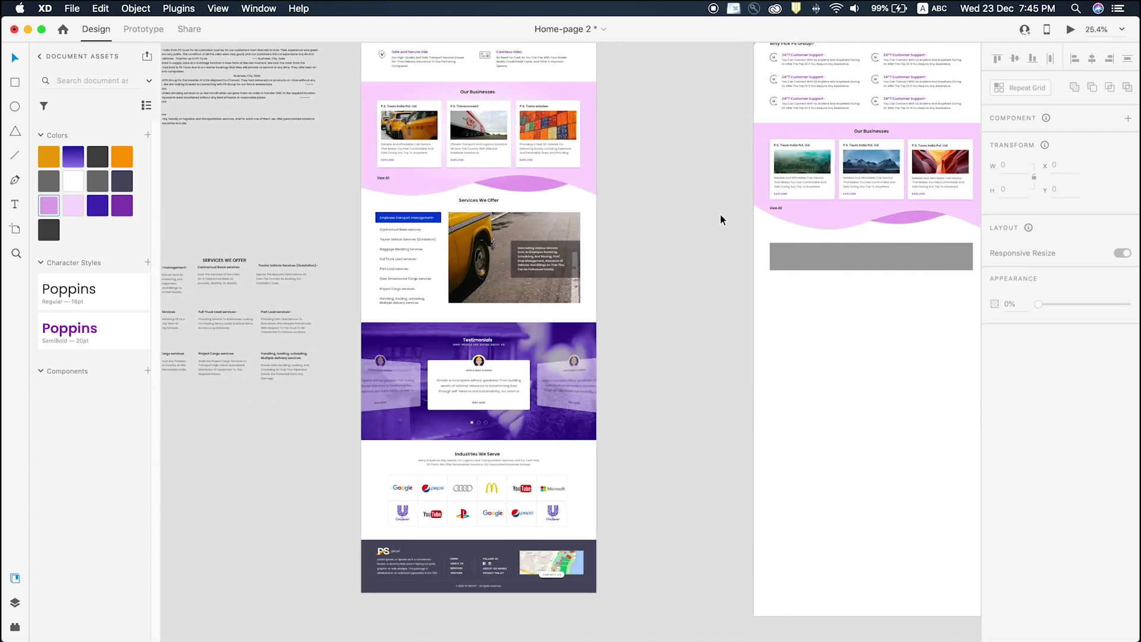
# Move the grey rectangle further down the artboard and place a copy of the Our Businesses heading below the pink wave.
pyautogui.hscroll(5, 712, 222)
pyautogui.moveTo(667, 248); pyautogui.dragTo(666, 328)
pyautogui.click(513, 241)
pyautogui.moveTo(672, 134); pyautogui.dragTo(664, 235)
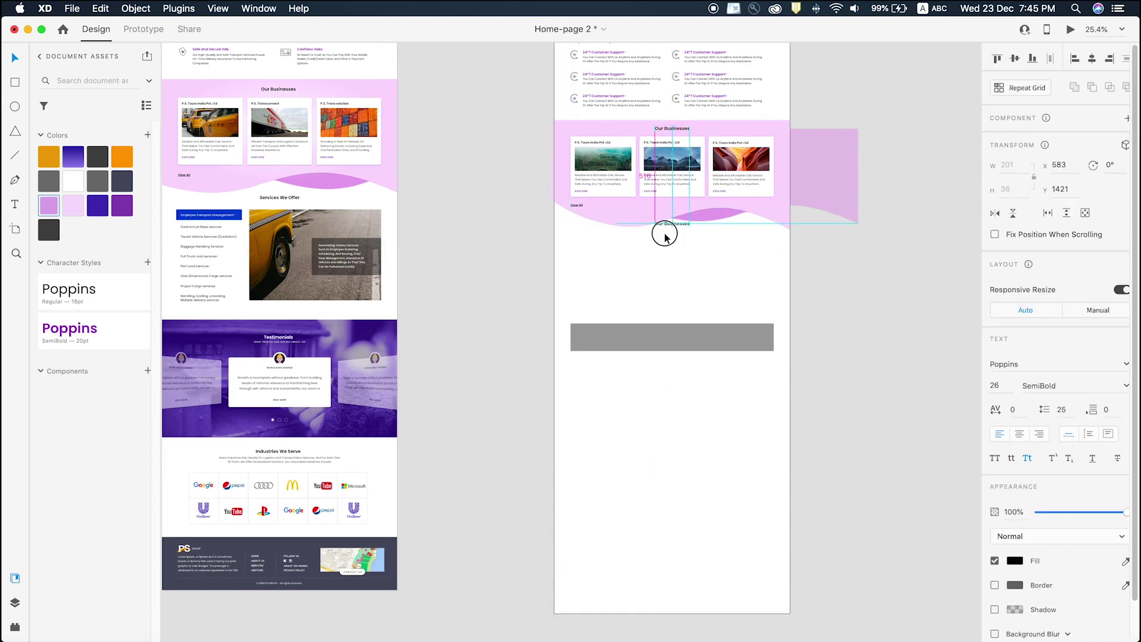
# Copy the Services We Offer heading text from the reference design and paste it over the duplicated heading's text.
pyautogui.doubleClick(269, 198)
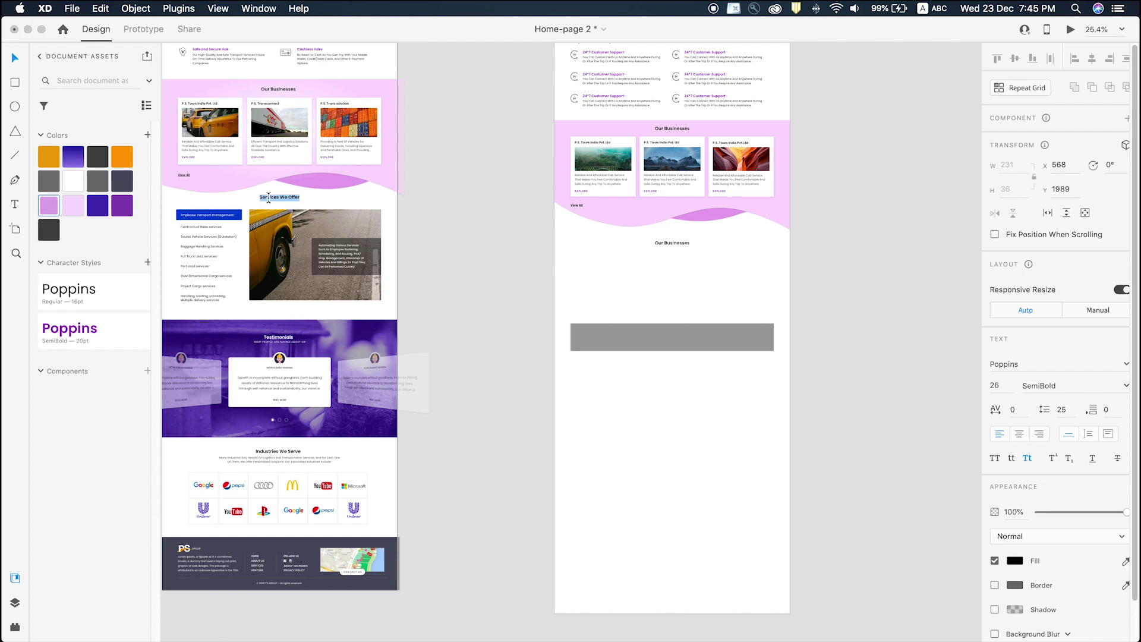
pyautogui.press('super+c')
pyautogui.doubleClick(665, 243)
pyautogui.press('super+v')
pyautogui.press('Escape')
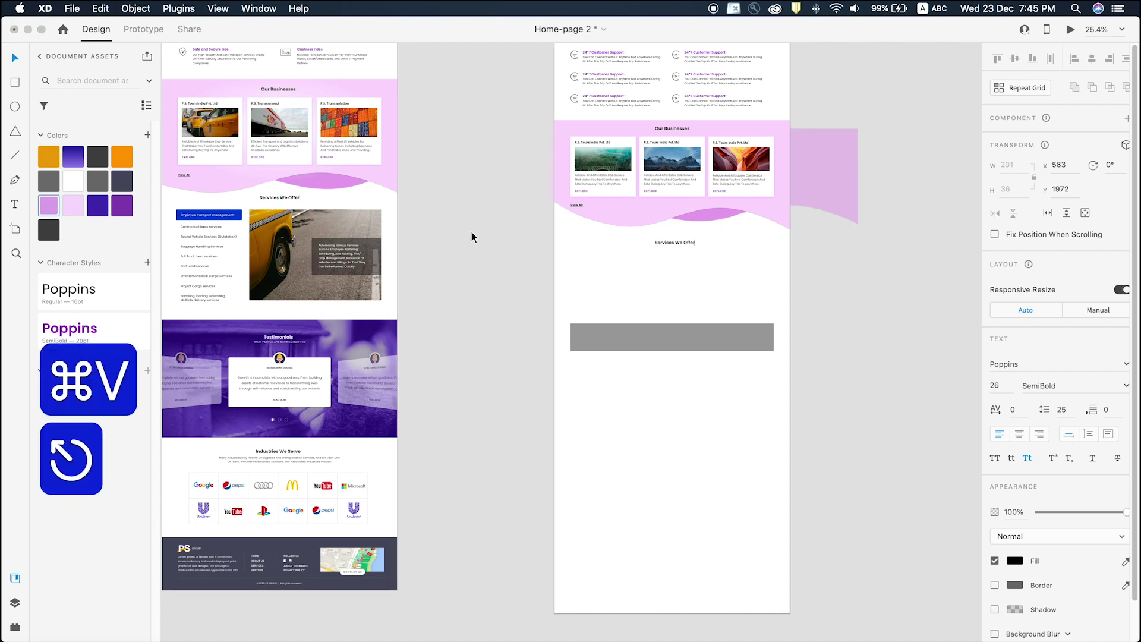
# Center the Services We Offer heading horizontally on the artboard and shift it slightly up toward the pink wave.
pyautogui.click(1089, 59)
pyautogui.click(825, 311)
pyautogui.hscroll(-5, 824, 311)
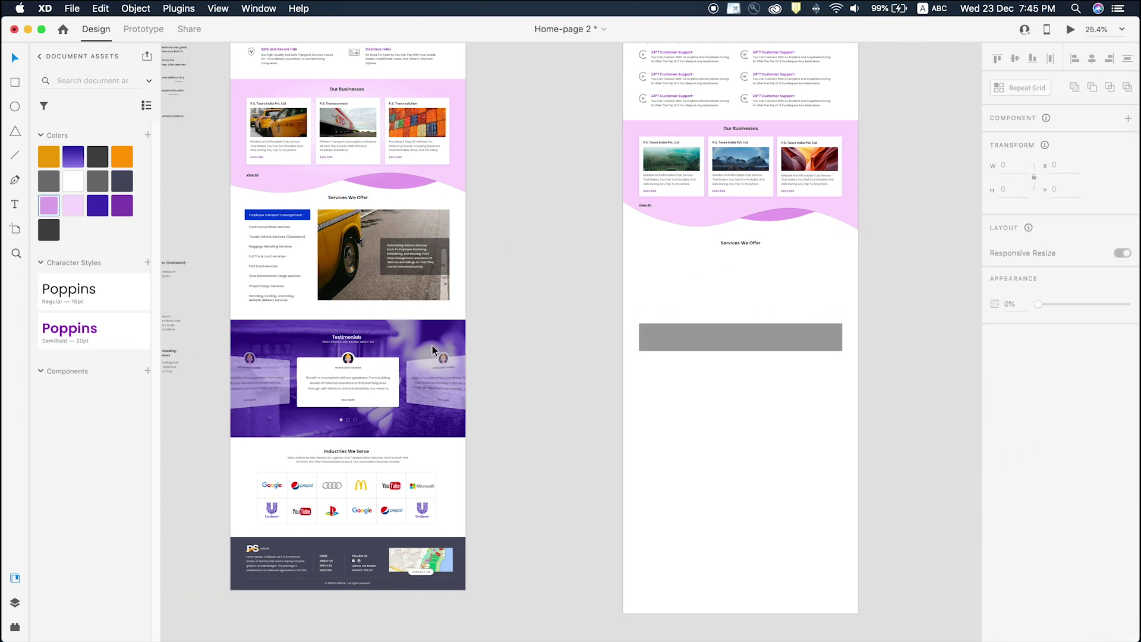
pyautogui.click(840, 249)
pyautogui.click(659, 270)
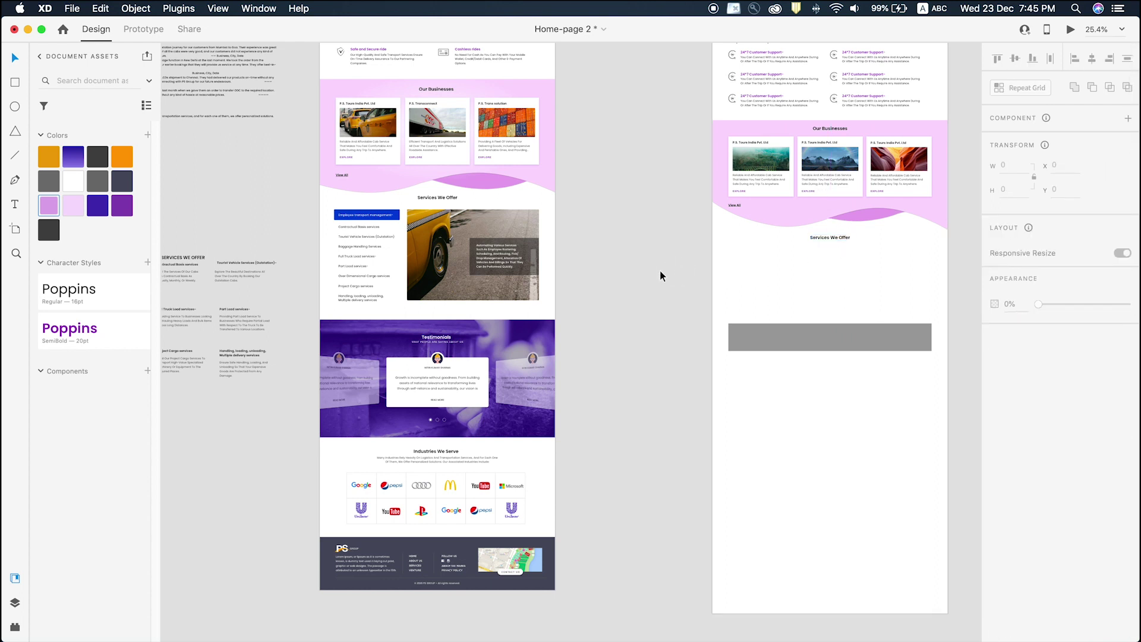
# Examine the loose Services We Offer titles and descriptions beside the artboards against the service list in the reference design.
pyautogui.hscroll(-5, 225, 237)
pyautogui.scroll(3, 235, 238)
pyautogui.hscroll(3, 408, 187)
pyautogui.scroll(4, 239, 277)
pyautogui.moveTo(184, 175); pyautogui.dragTo(634, 555)
pyautogui.click(476, 153)
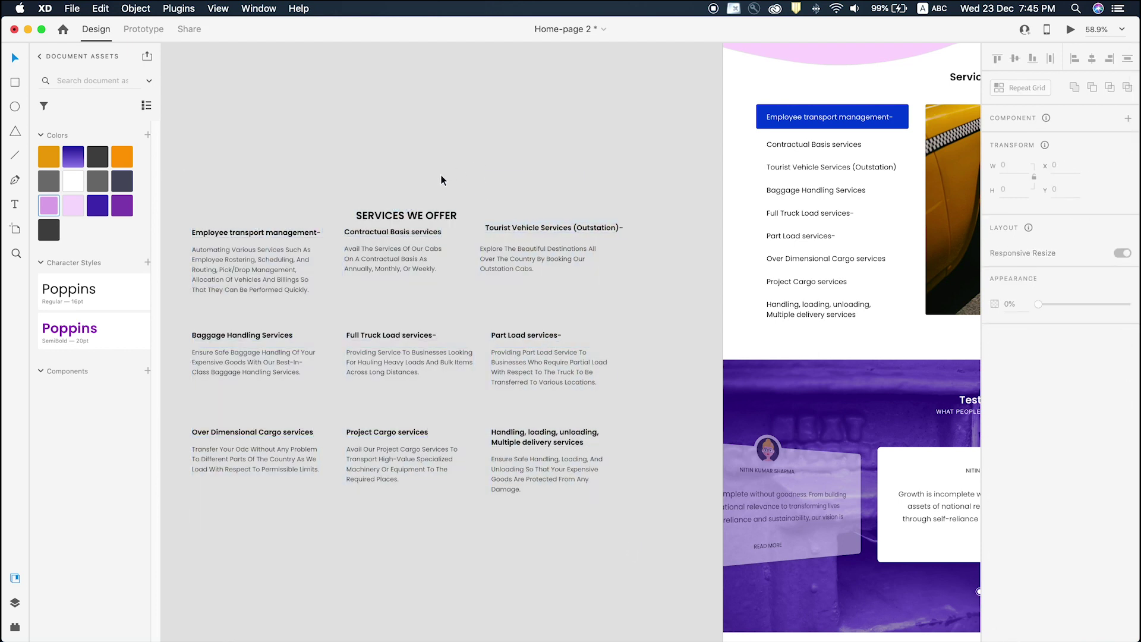
pyautogui.scroll(-5, 503, 317)
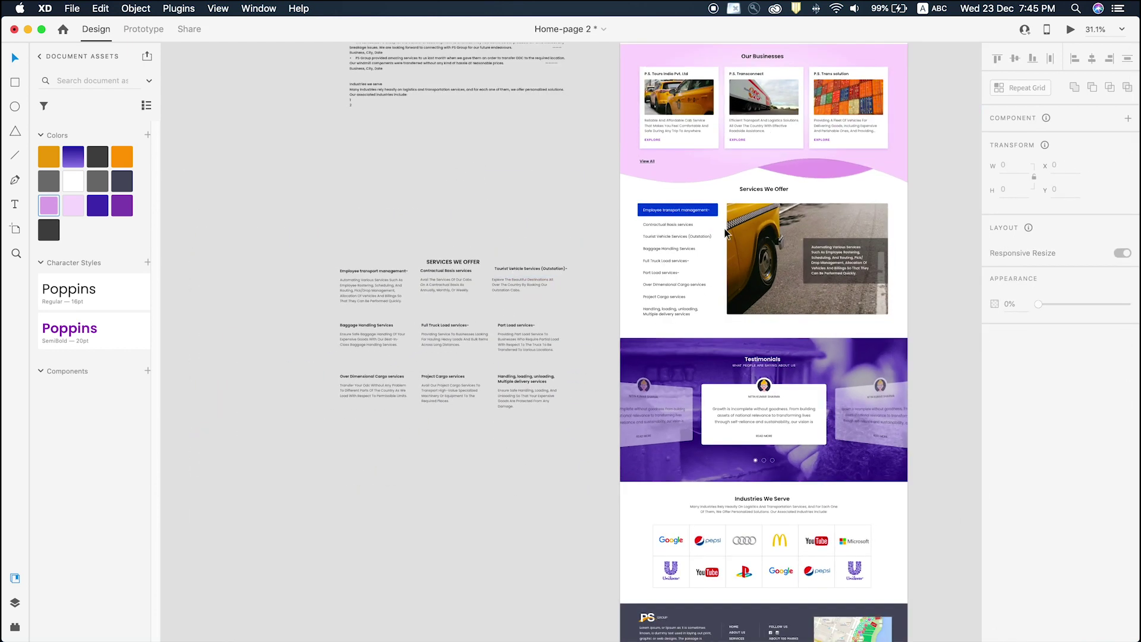
pyautogui.scroll(4, 724, 233)
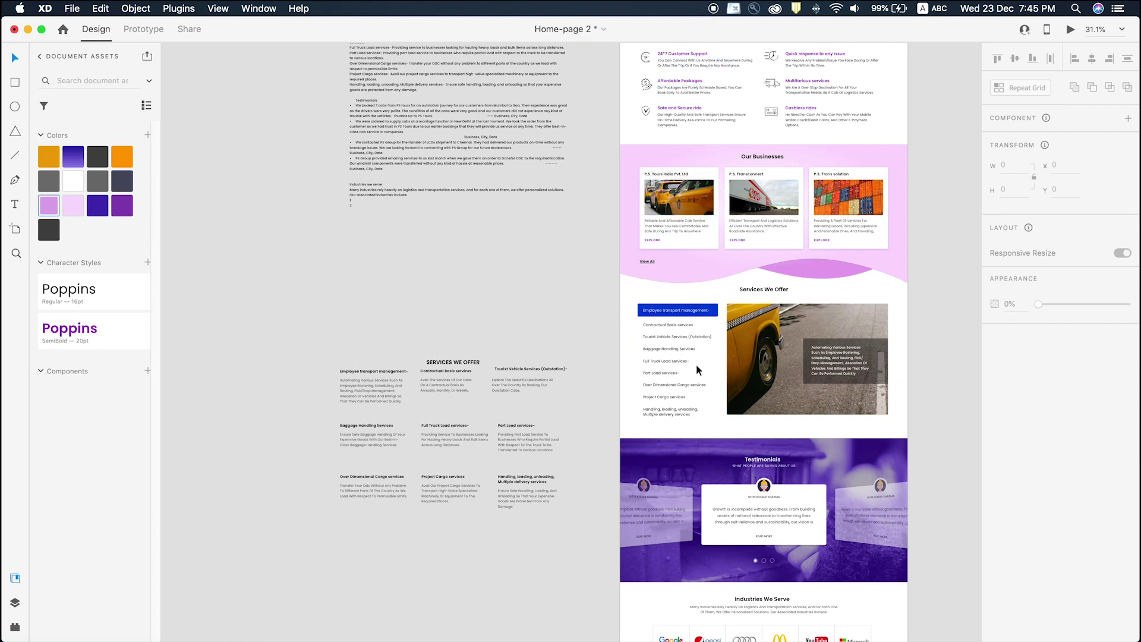
pyautogui.hscroll(2, 449, 306)
pyautogui.hscroll(3, 449, 299)
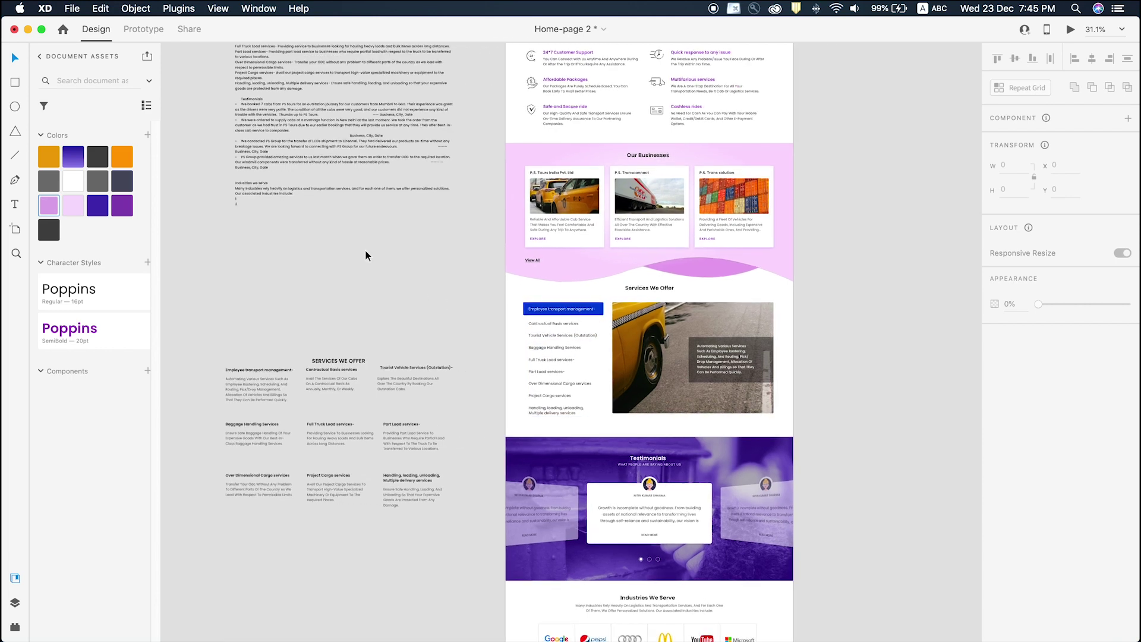
# Compare the Employee transport management title and description with the highlighted list item and photo overlay text in the reference design.
pyautogui.scroll(5, 277, 128)
pyautogui.scroll(-6, 277, 128)
pyautogui.scroll(6, 327, 451)
pyautogui.hscroll(-3, 300, 287)
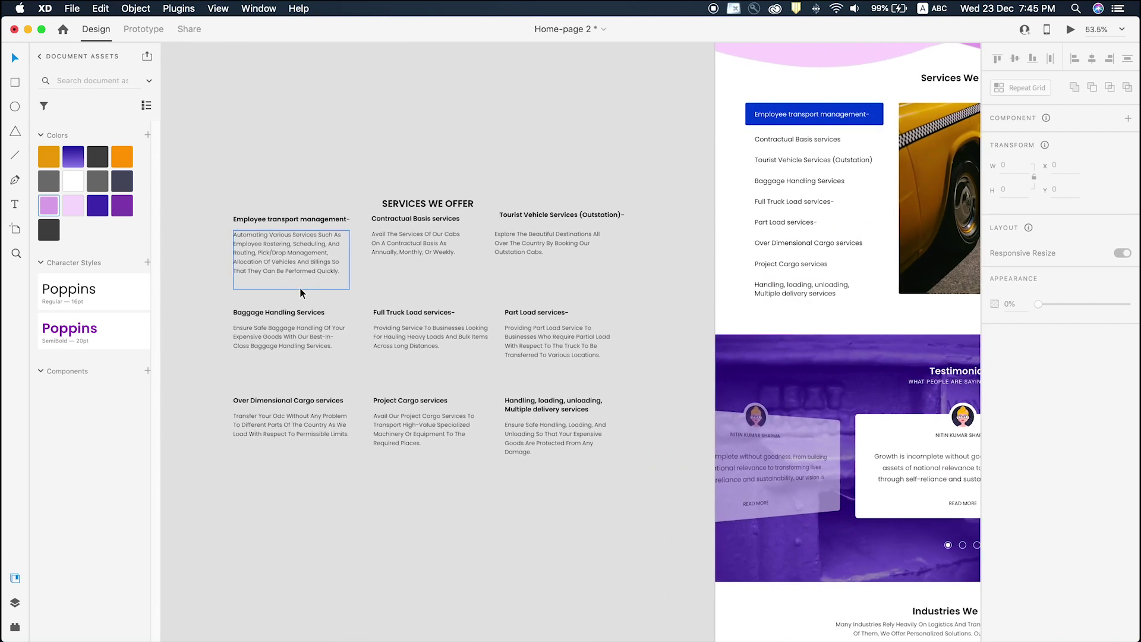
pyautogui.hscroll(2, 571, 452)
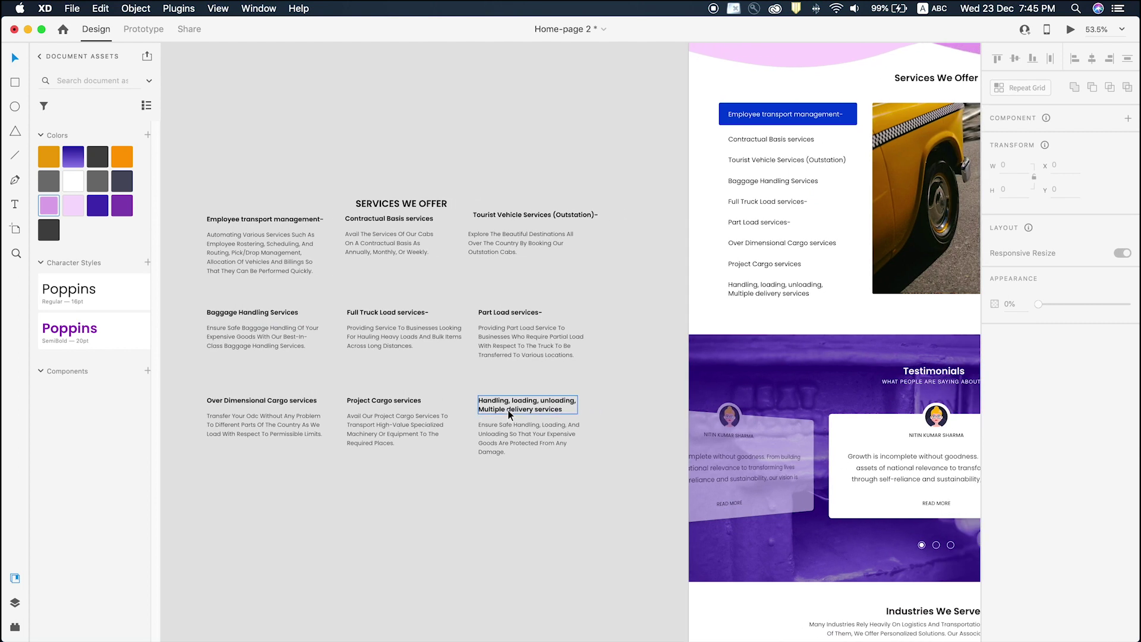
pyautogui.click(273, 224)
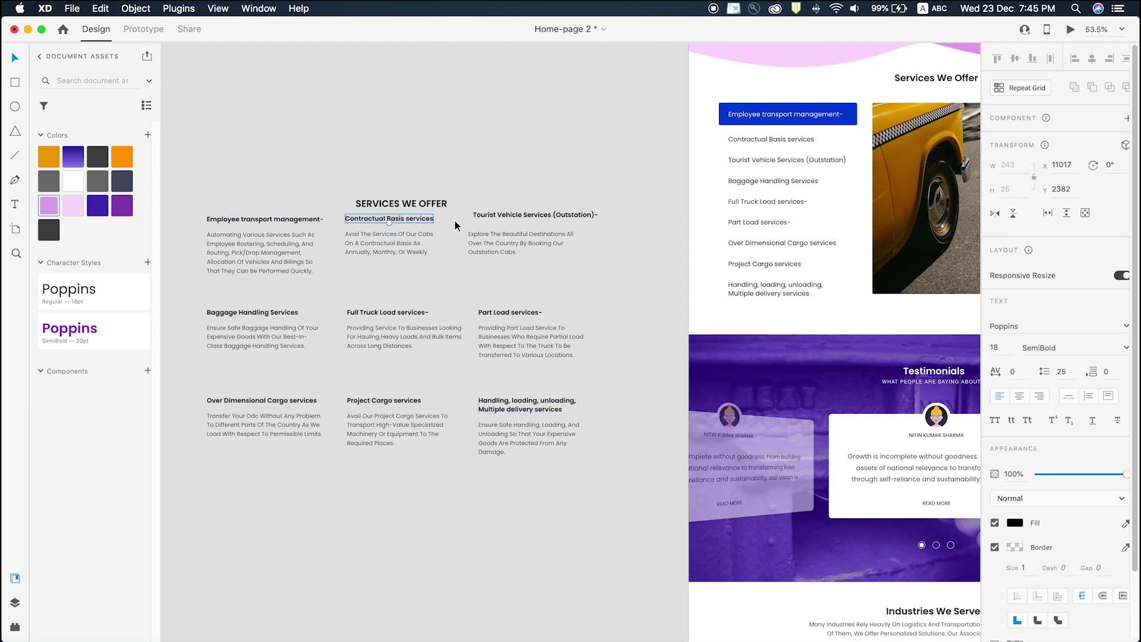
pyautogui.click(476, 125)
pyautogui.click(245, 220)
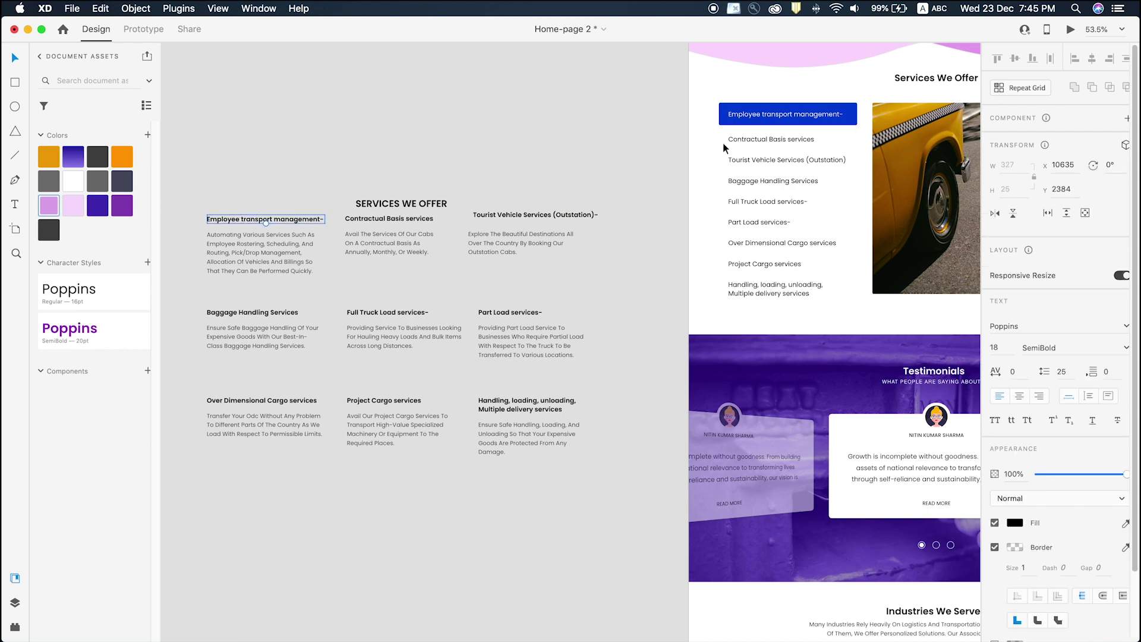
pyautogui.hscroll(5, 797, 116)
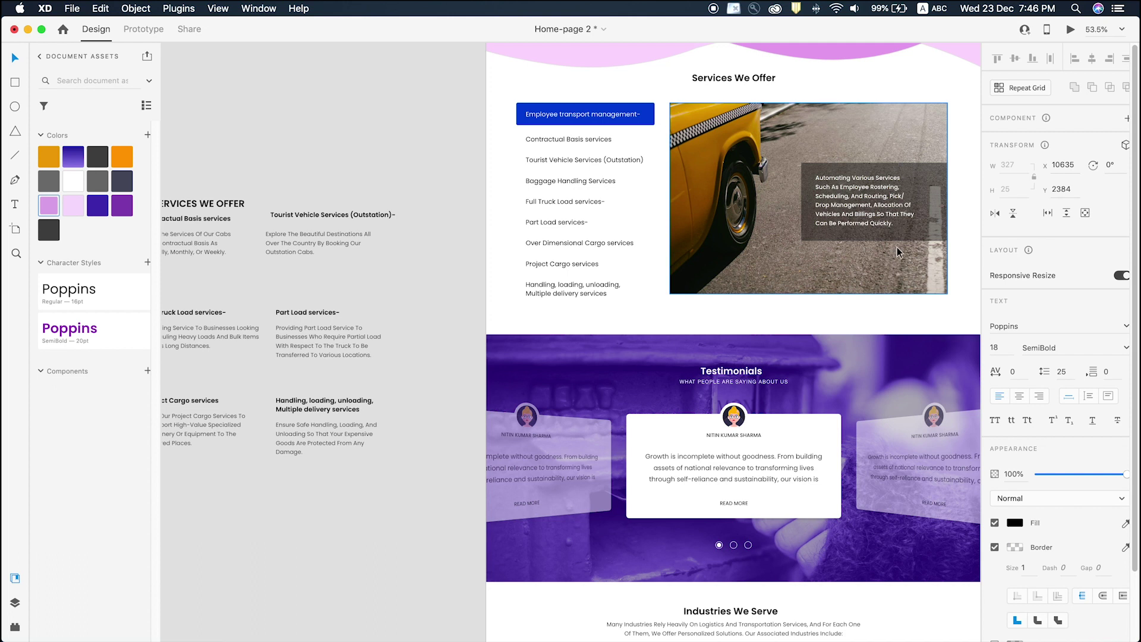
pyautogui.hscroll(-6, 341, 205)
pyautogui.doubleClick(287, 248)
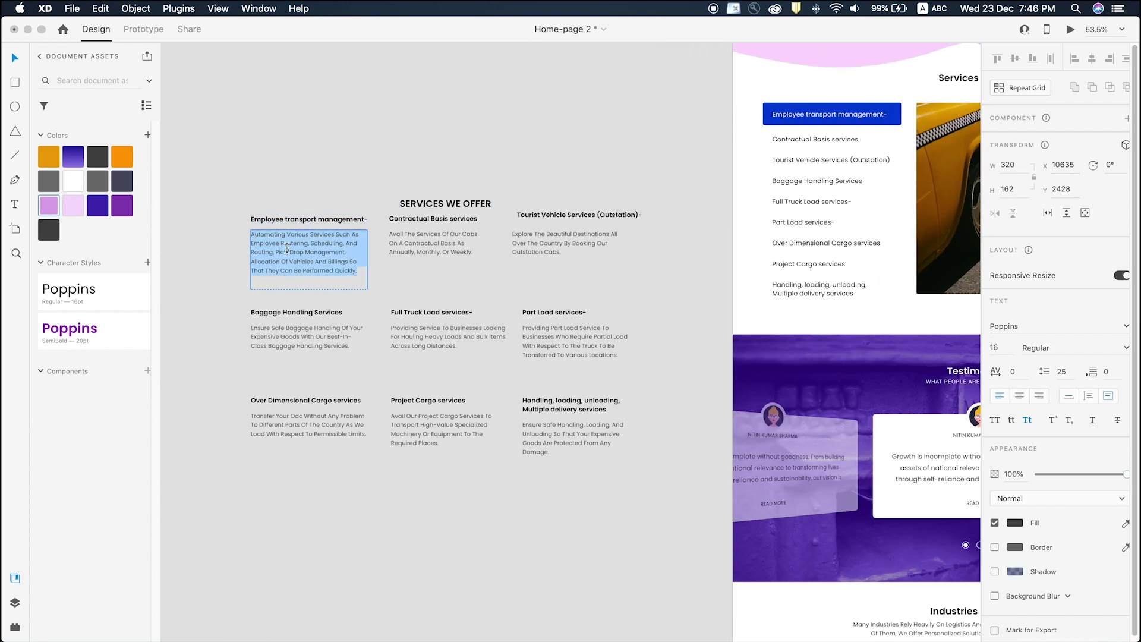
pyautogui.hscroll(8, 520, 154)
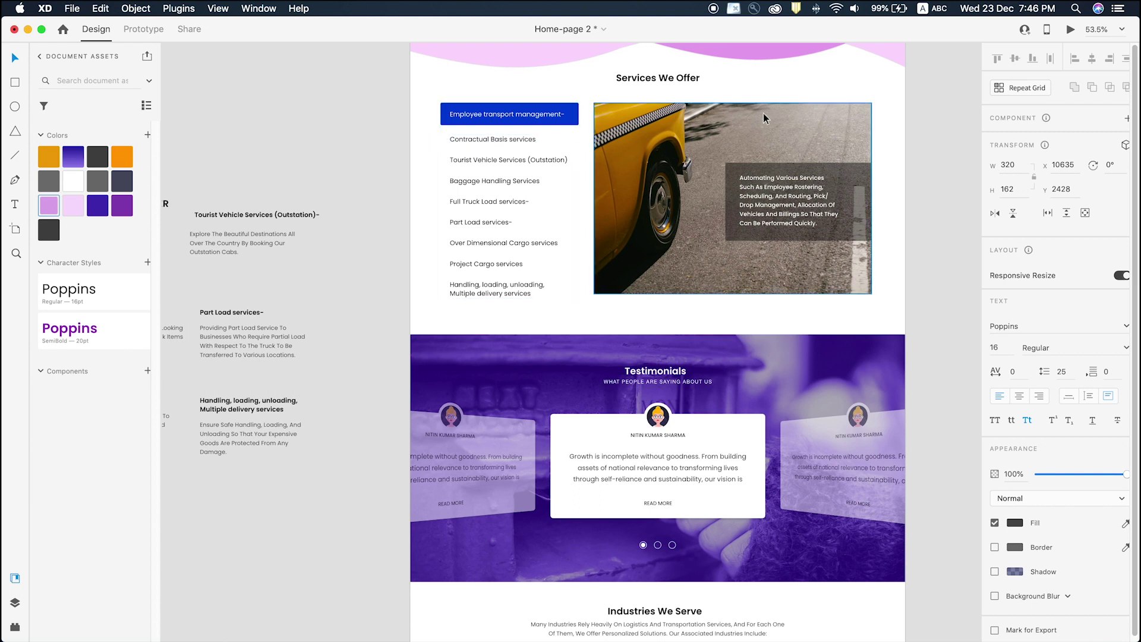
pyautogui.press('Escape')
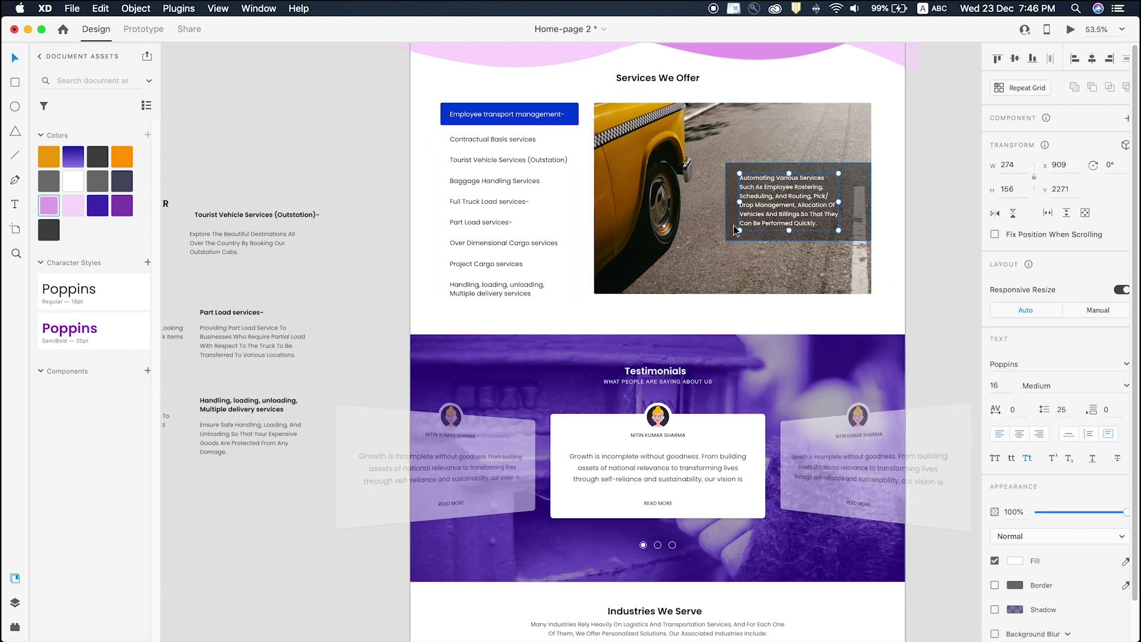
# Copy the Employee transport management, Contractual Basis, Tourist Vehicle and Baggage Handling titles from the loose notes into the new artboard's Services We Offer section.
pyautogui.scroll(-5, 735, 228)
pyautogui.hscroll(7, 739, 226)
pyautogui.scroll(-2, 683, 224)
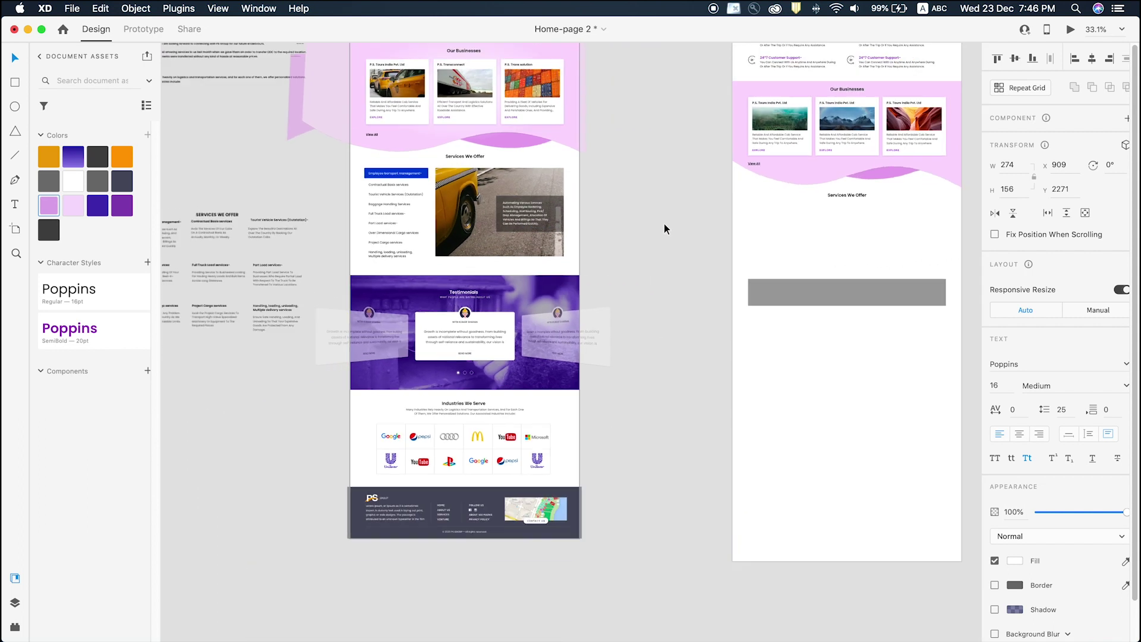
pyautogui.scroll(-1, 664, 224)
pyautogui.hscroll(2, 630, 209)
pyautogui.scroll(3, 620, 208)
pyautogui.hscroll(-3, 632, 208)
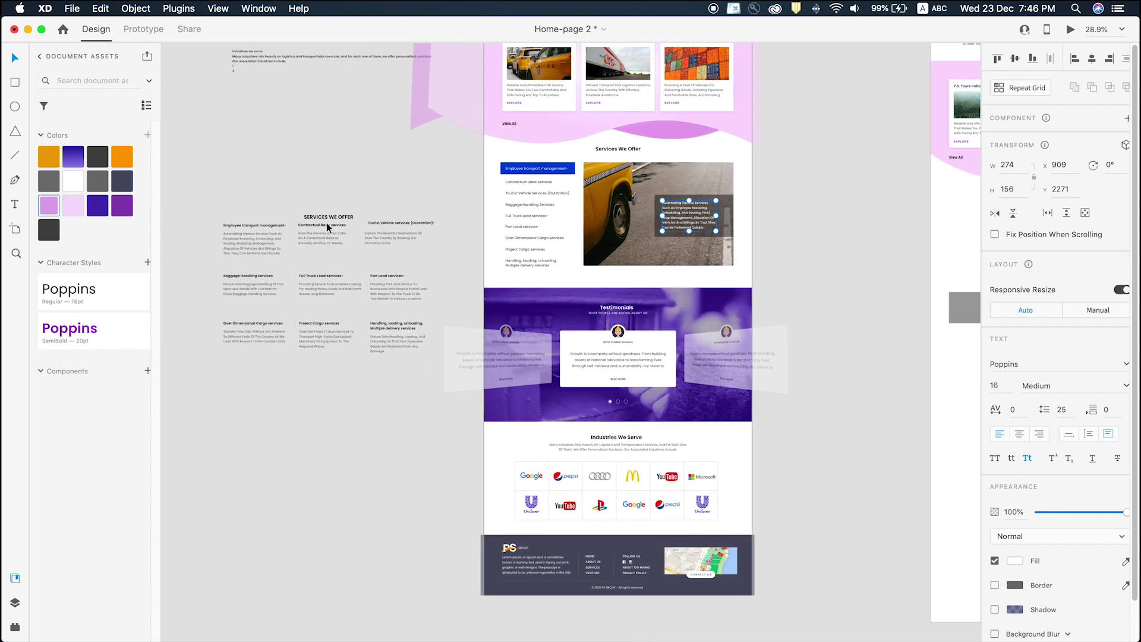
pyautogui.click(273, 226)
pyautogui.keyDown('shift'); pyautogui.click(261, 276); pyautogui.keyUp('shift')
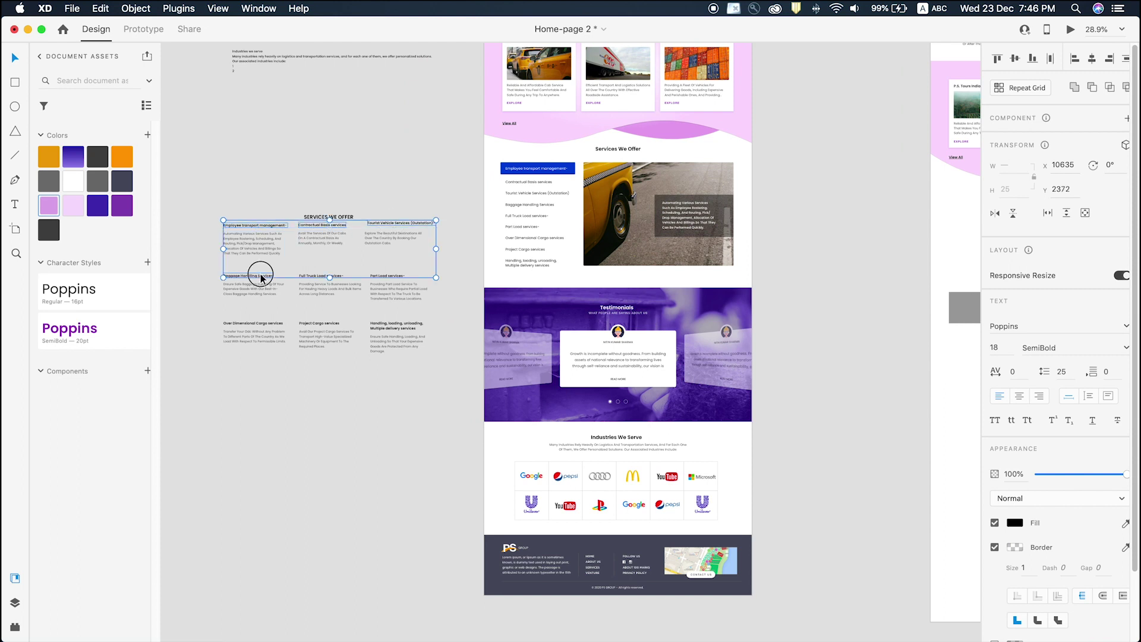
pyautogui.moveTo(244, 229); pyautogui.dragTo(696, 231)
pyautogui.click(599, 217)
# Copy the reference list's Contractual Basis services text appearance and apply it to the four service titles on the new artboard.
pyautogui.press('z')
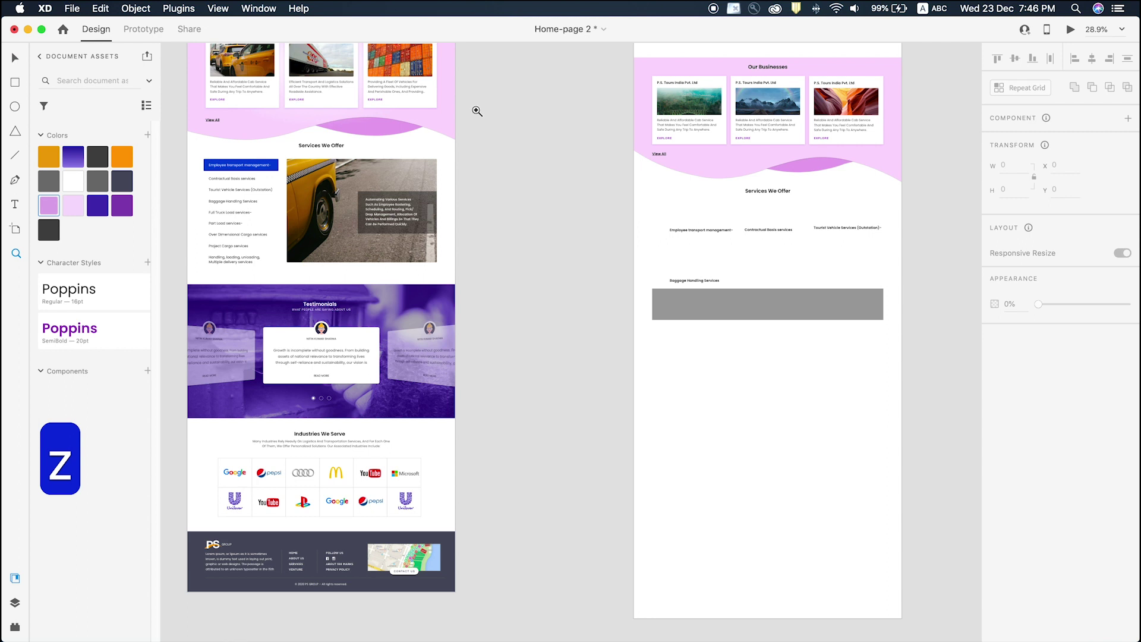
pyautogui.press('v')
pyautogui.doubleClick(226, 181)
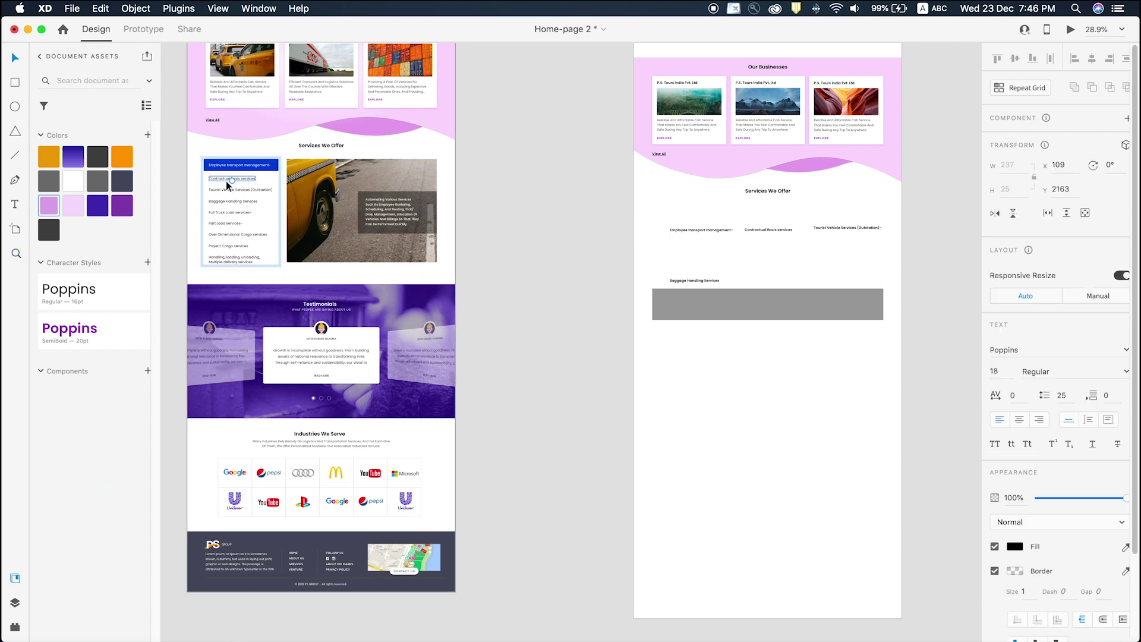
pyautogui.press('super+c')
pyautogui.press('z')
pyautogui.moveTo(608, 194); pyautogui.dragTo(804, 287)
pyautogui.press('v')
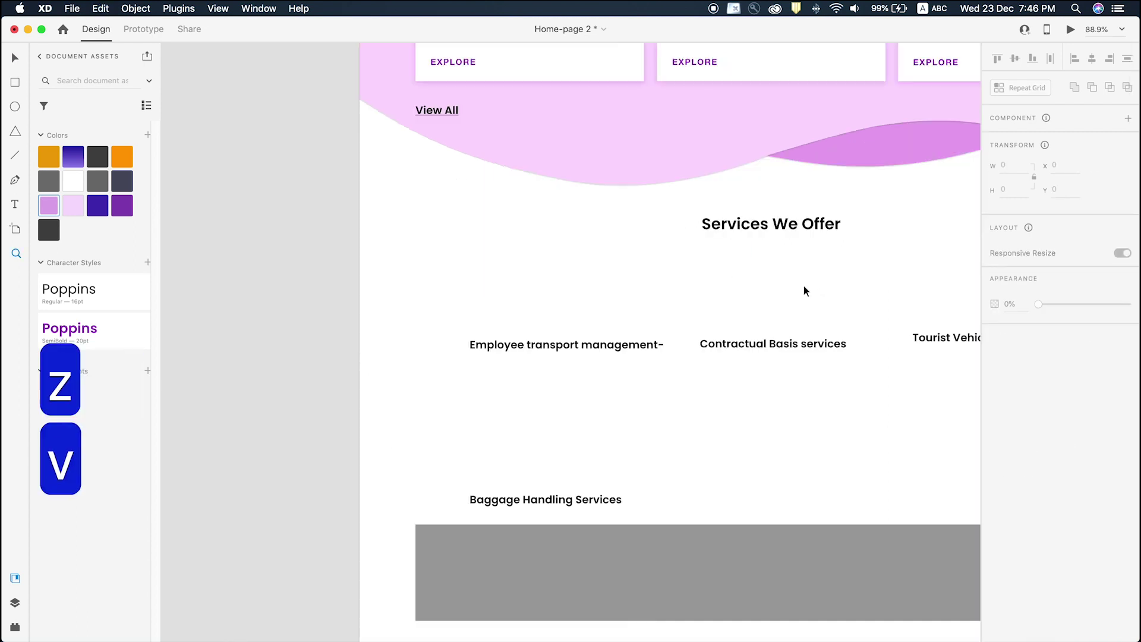
pyautogui.click(540, 343)
pyautogui.press('alt+super+v')
pyautogui.scroll(-3, 491, 260)
pyautogui.moveTo(648, 291); pyautogui.dragTo(790, 347)
pyautogui.keyDown('shift'); pyautogui.click(499, 399); pyautogui.keyUp('shift')
pyautogui.press('alt+super+v')
# Stack the four service titles in one evenly spaced vertical list and align them along their left edges.
pyautogui.click(619, 343)
pyautogui.moveTo(646, 314); pyautogui.dragTo(514, 334)
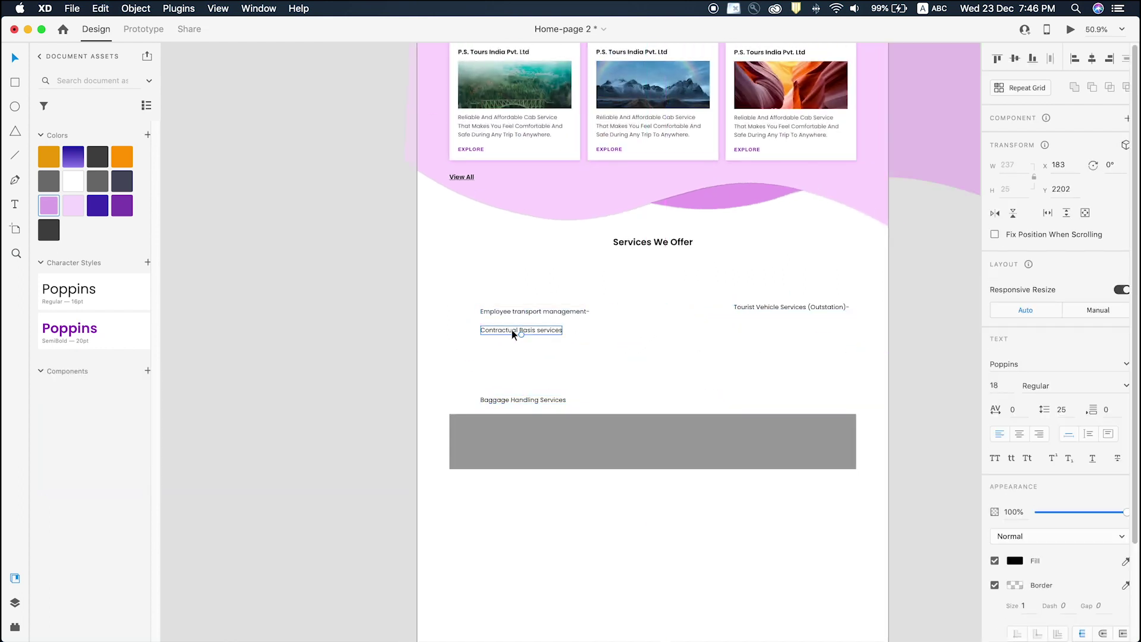
pyautogui.moveTo(768, 312); pyautogui.dragTo(517, 353)
pyautogui.moveTo(515, 395); pyautogui.dragTo(515, 376)
pyautogui.moveTo(463, 290); pyautogui.dragTo(562, 377)
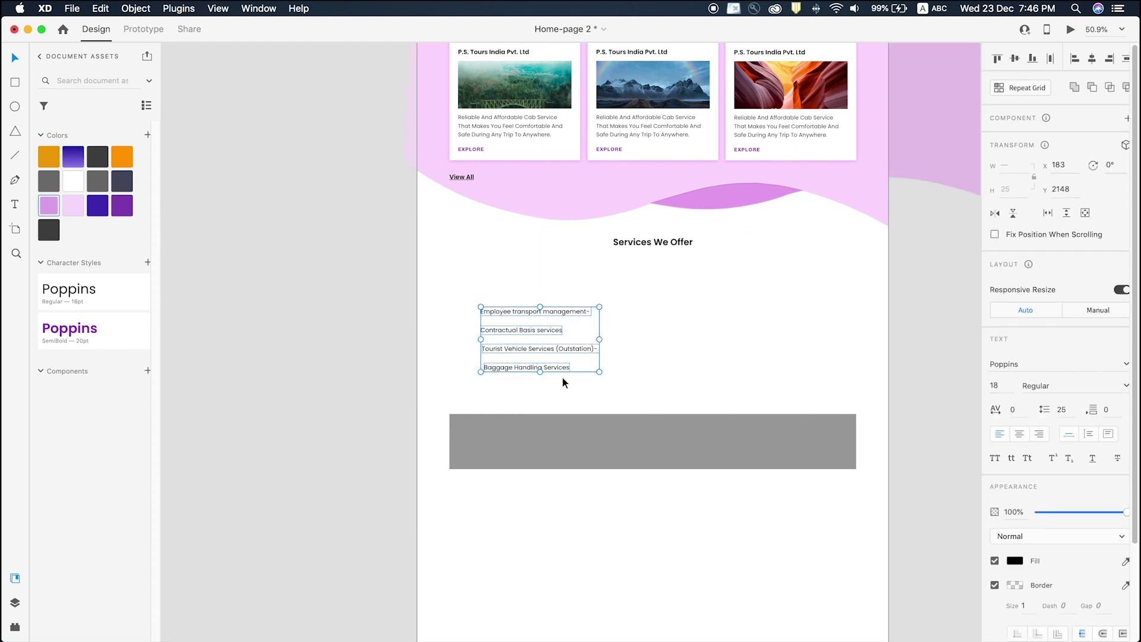
pyautogui.click(1074, 59)
# Duplicate the four titles directly below themselves to make an eight-item list, and move the gray rectangle down clear of it.
pyautogui.moveTo(520, 345); pyautogui.dragTo(494, 388)
pyautogui.moveTo(443, 289); pyautogui.dragTo(527, 463)
pyautogui.click(630, 457)
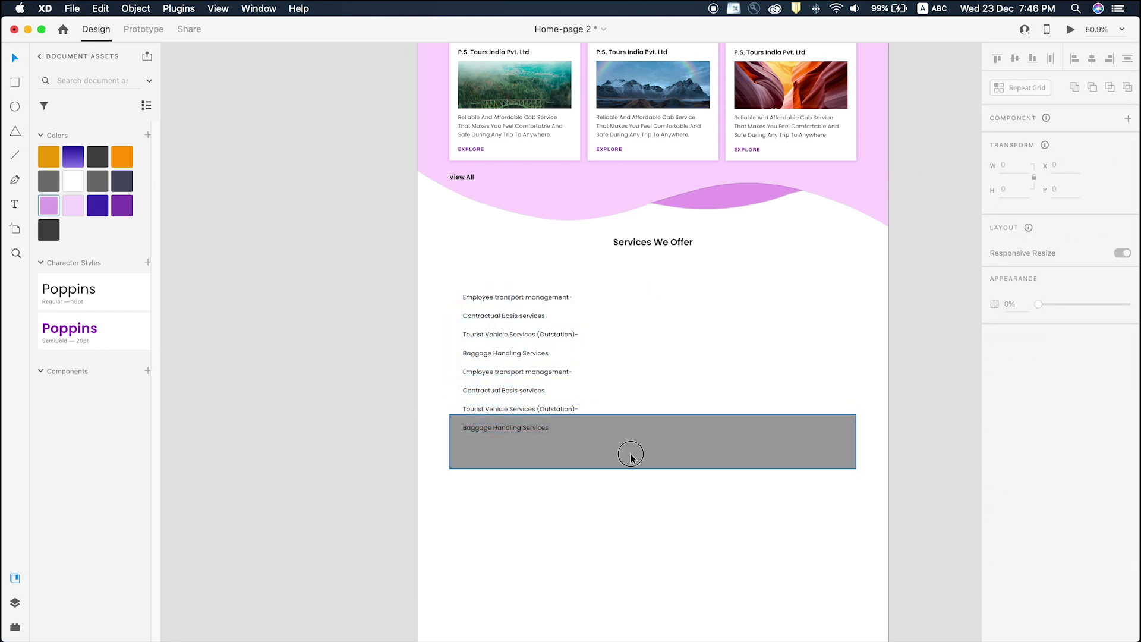
pyautogui.moveTo(631, 456); pyautogui.dragTo(630, 541)
pyautogui.moveTo(577, 463); pyautogui.dragTo(484, 278)
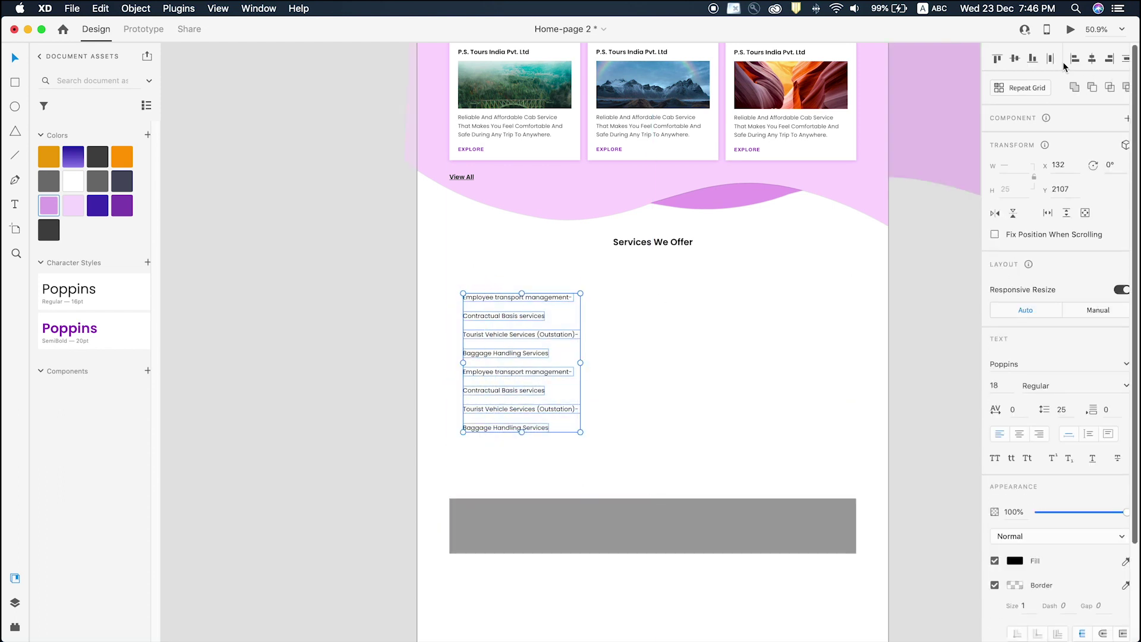
pyautogui.click(618, 352)
pyautogui.click(490, 296)
pyautogui.click(699, 355)
# Draw a 376 by 53 rectangle around the first Employee transport management title and place it behind the text.
pyautogui.scroll(-5, 506, 318)
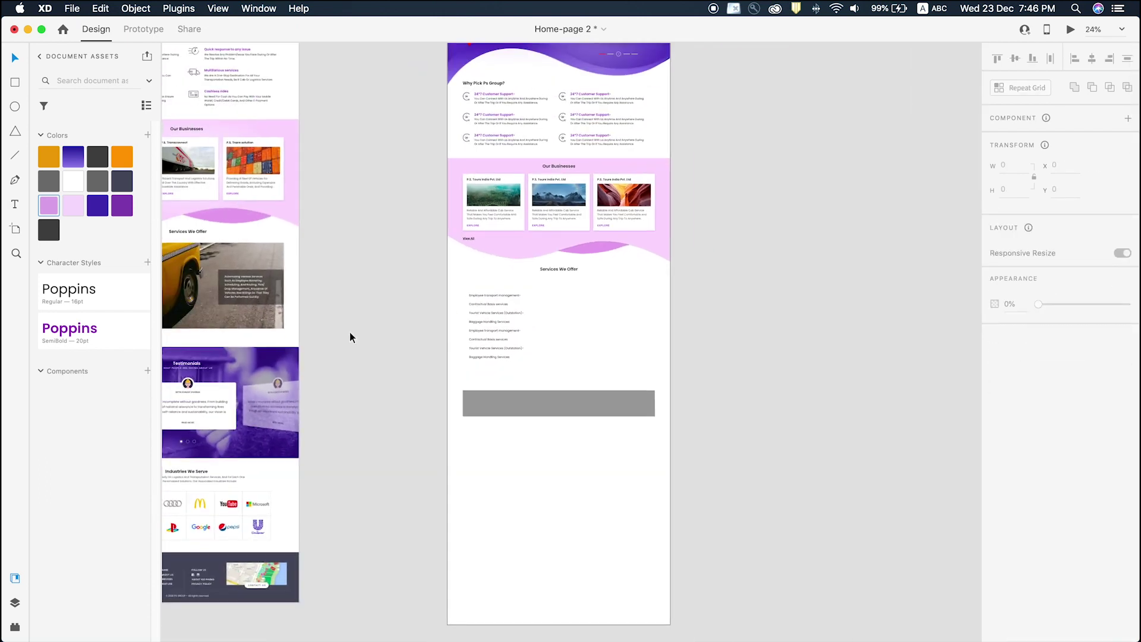
pyautogui.hscroll(-5, 350, 331)
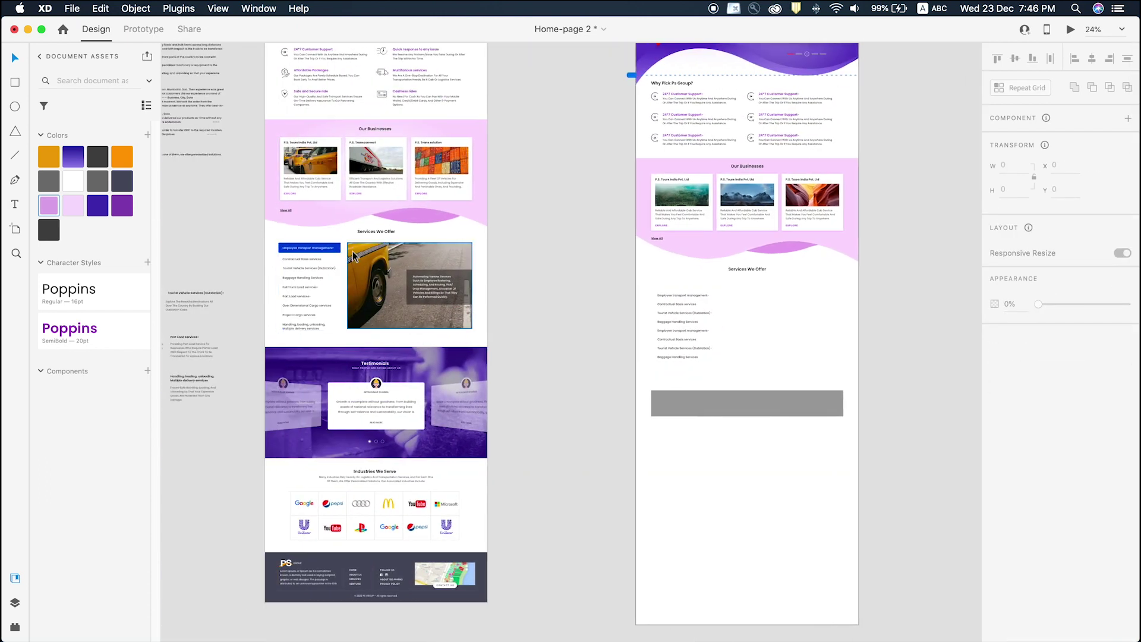
pyautogui.press('z')
pyautogui.click(726, 319)
pyautogui.press('v')
pyautogui.click(13, 83)
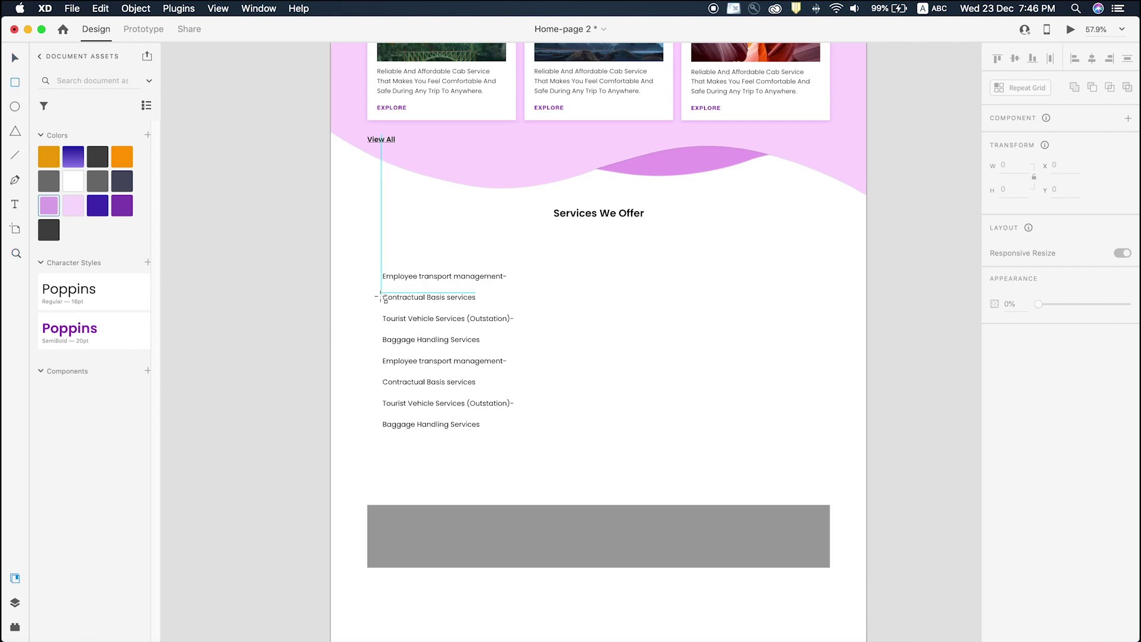
pyautogui.moveTo(373, 266); pyautogui.dragTo(524, 286)
pyautogui.press('v')
pyautogui.click(401, 238)
pyautogui.click(401, 276)
pyautogui.press('super+shift+bracketleft')
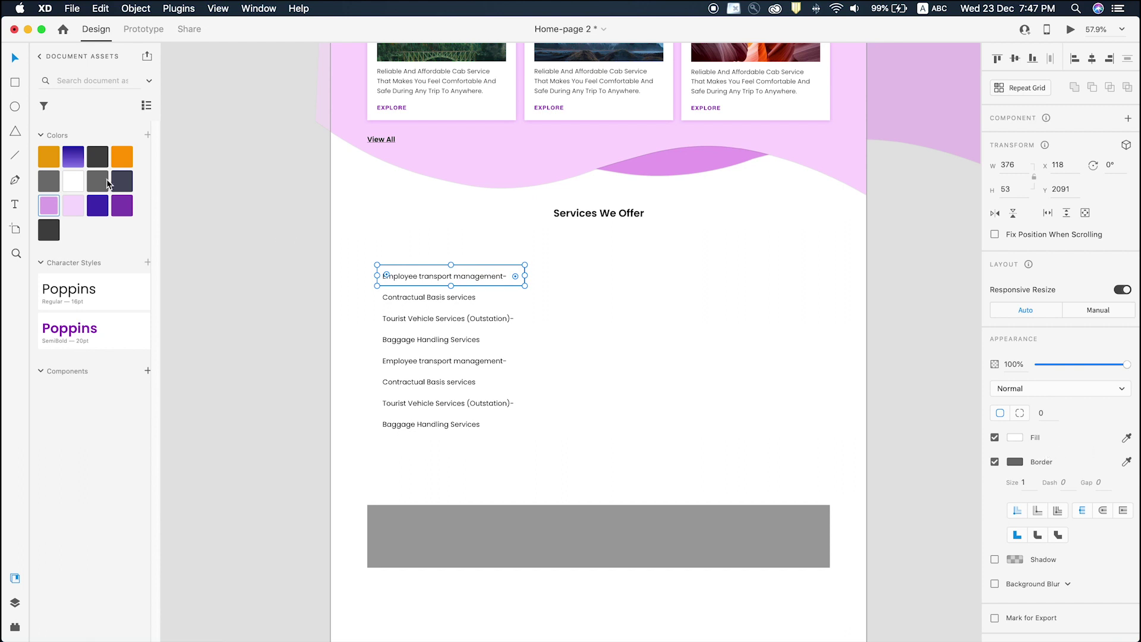
# Fill the highlight bar with orange and align its left edge with the gray rectangle.
pyautogui.click(122, 156)
pyautogui.click(305, 258)
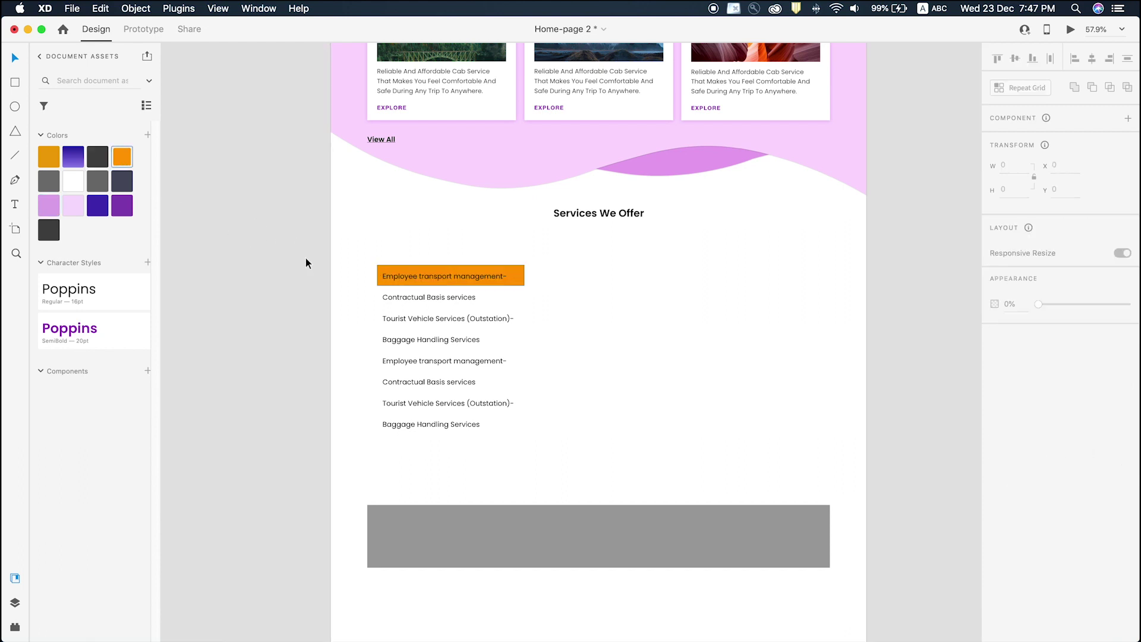
pyautogui.click(466, 283)
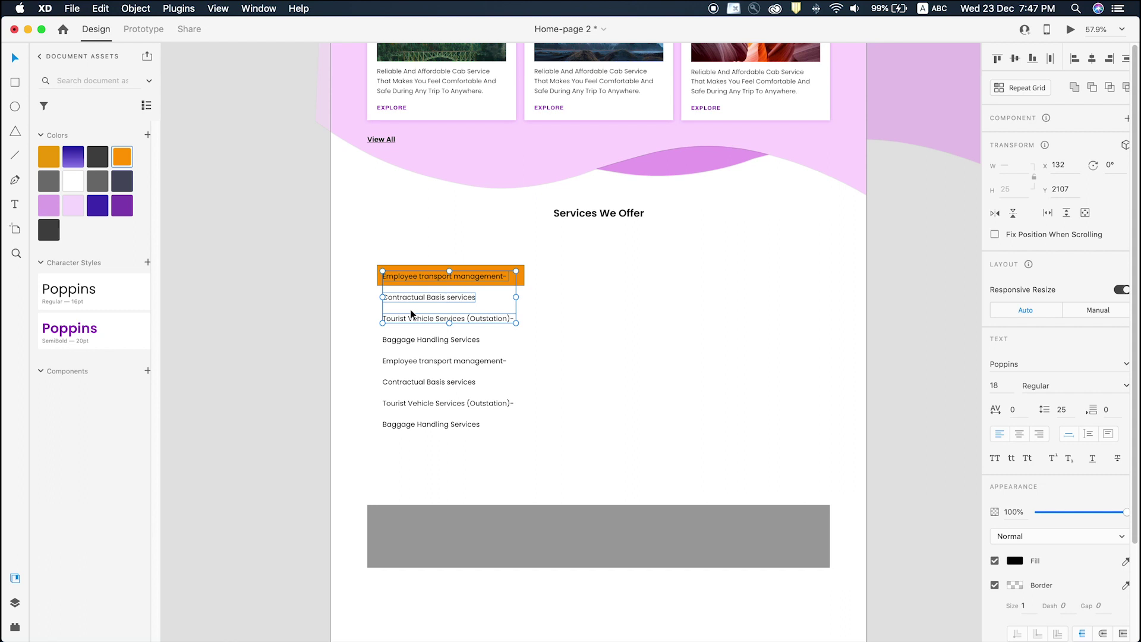
pyautogui.click(369, 244)
pyautogui.click(379, 271)
pyautogui.keyDown('shift'); pyautogui.click(480, 541); pyautogui.keyUp('shift')
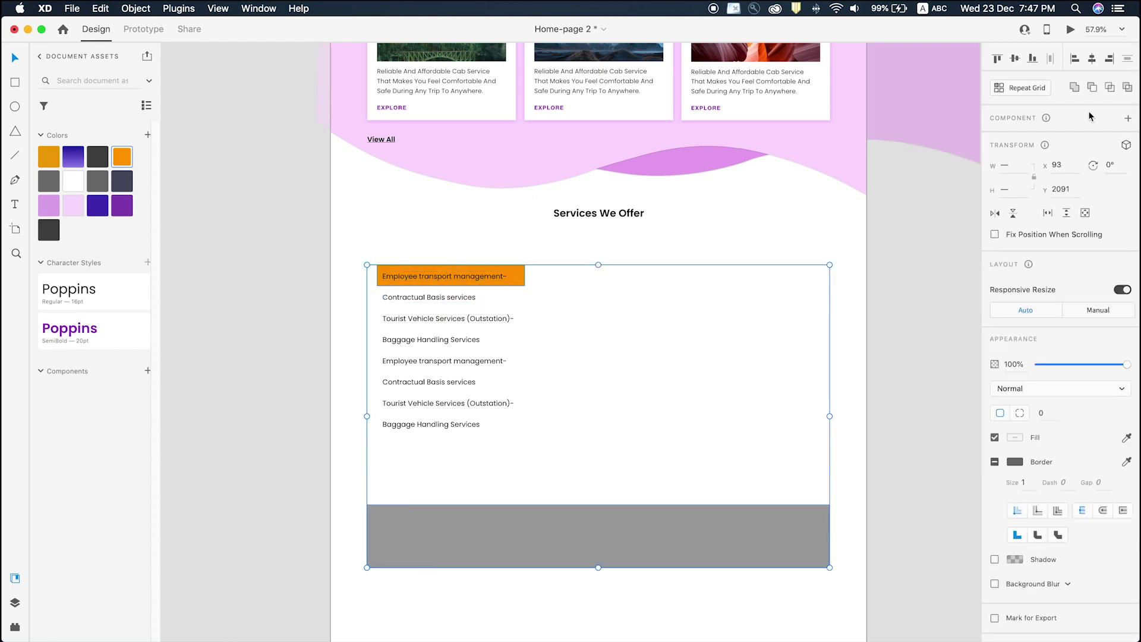
pyautogui.click(1075, 60)
pyautogui.click(782, 318)
# Shift all eight service titles slightly left to X 113 and remove the highlight bar's border.
pyautogui.moveTo(496, 410); pyautogui.dragTo(416, 234)
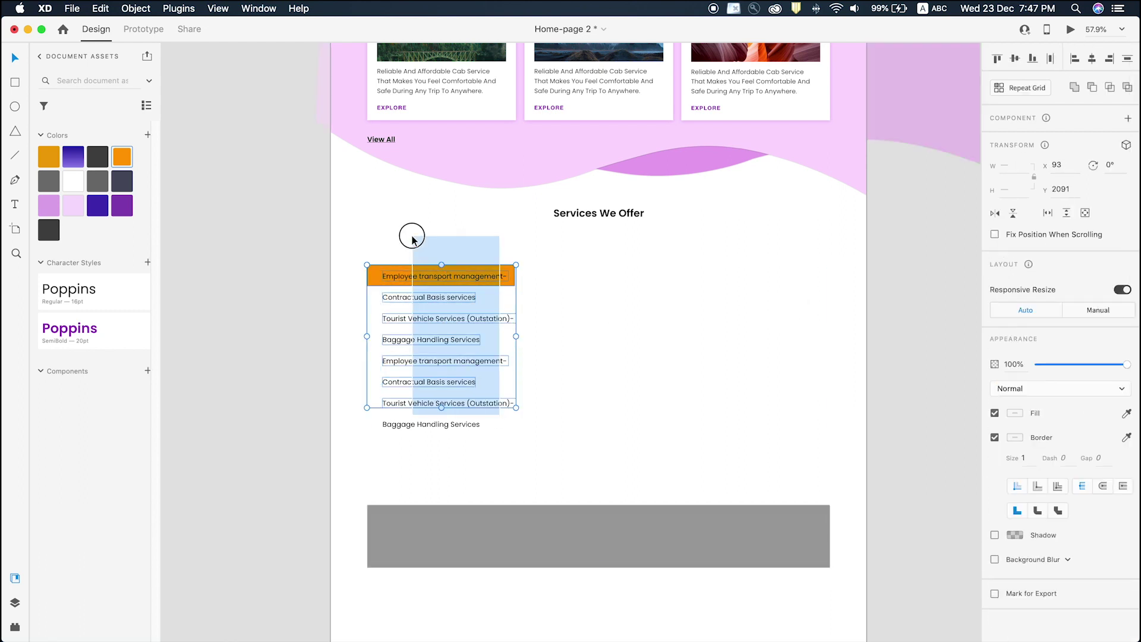
pyautogui.moveTo(559, 449); pyautogui.dragTo(387, 281)
pyautogui.click(518, 285)
pyautogui.click(510, 282)
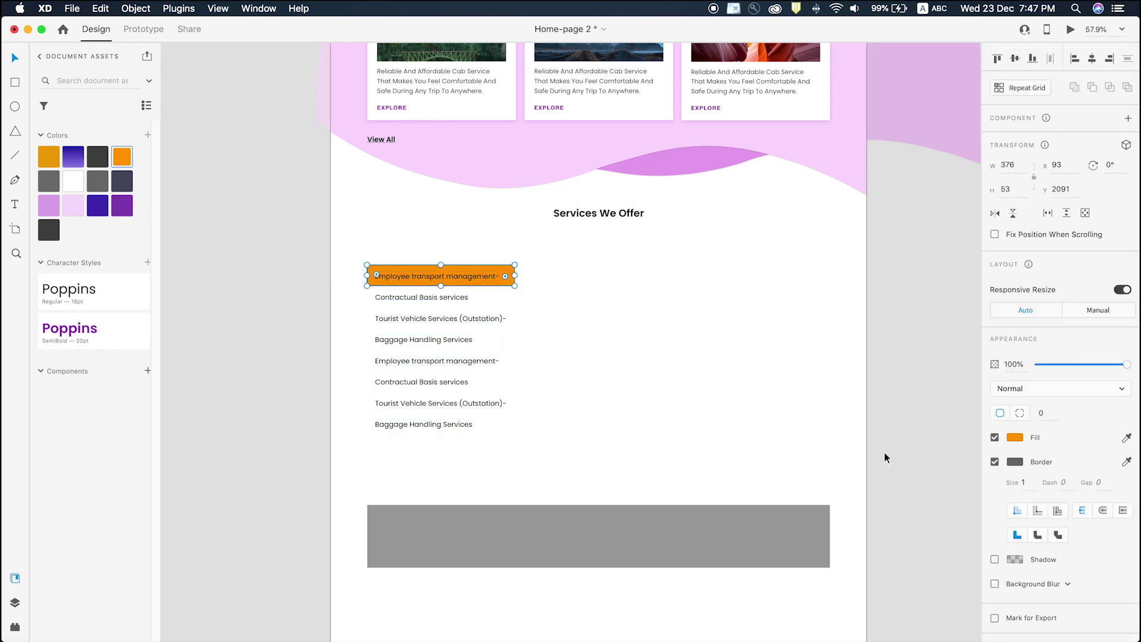
pyautogui.click(654, 326)
# Change the highlight bar's fill from orange to a deep blue.
pyautogui.scroll(-5, 654, 327)
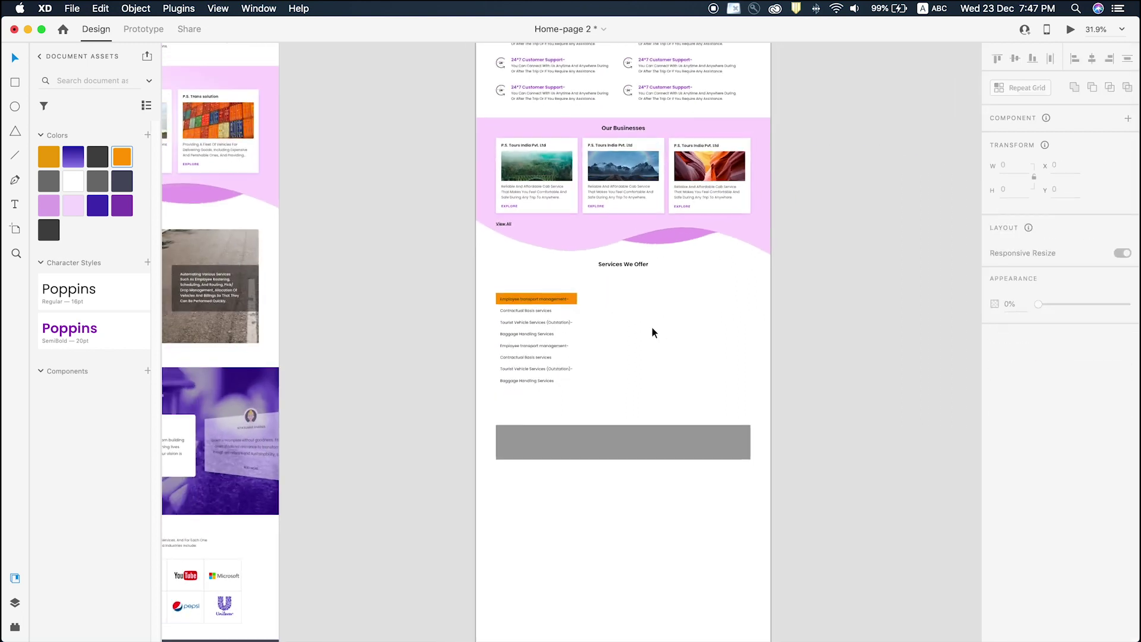
pyautogui.click(629, 238)
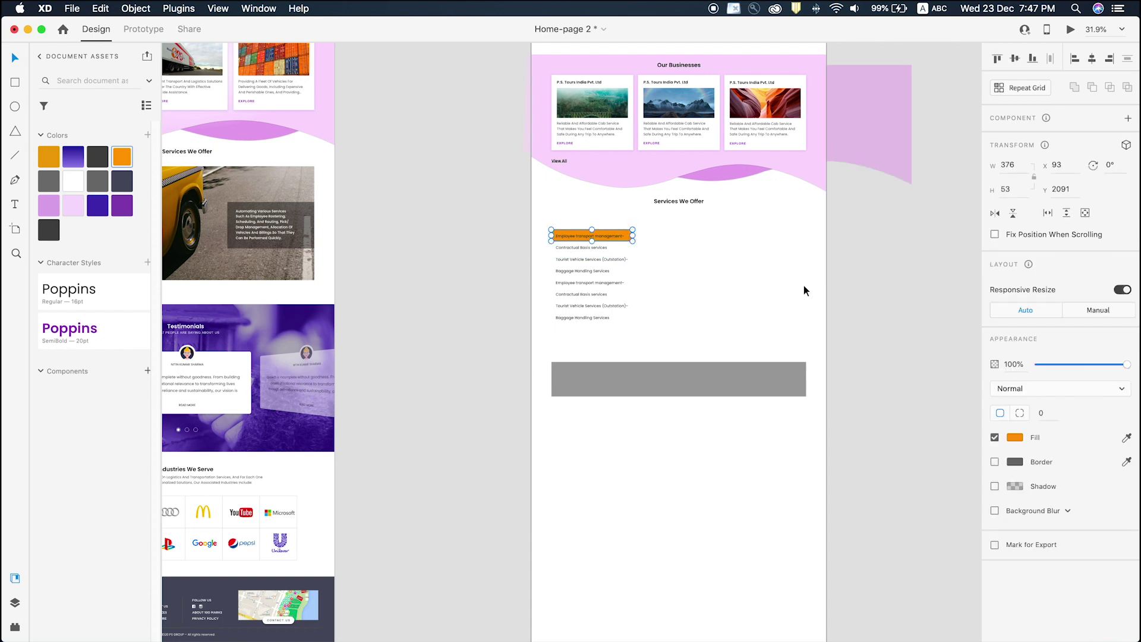
pyautogui.click(1013, 438)
pyautogui.click(971, 404)
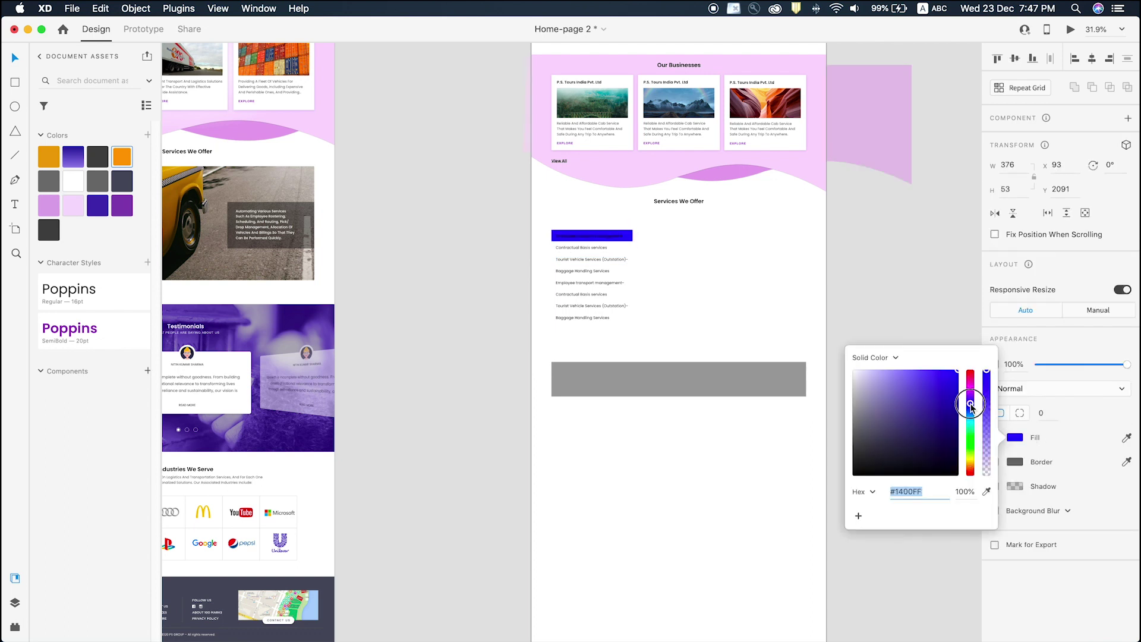
pyautogui.click(901, 273)
# Set the highlighted Employee transport management title's text color to white, #FFFFFF.
pyautogui.press('z')
pyautogui.moveTo(549, 233); pyautogui.dragTo(698, 285)
pyautogui.press('v')
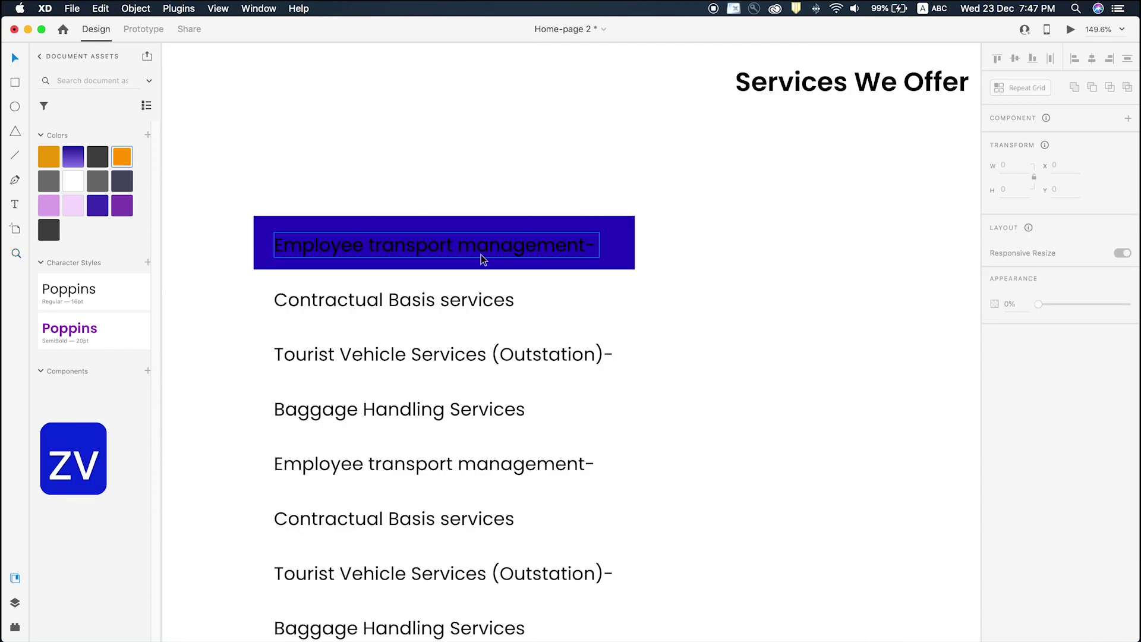
pyautogui.click(480, 254)
pyautogui.click(1013, 562)
pyautogui.moveTo(884, 499); pyautogui.dragTo(612, 220)
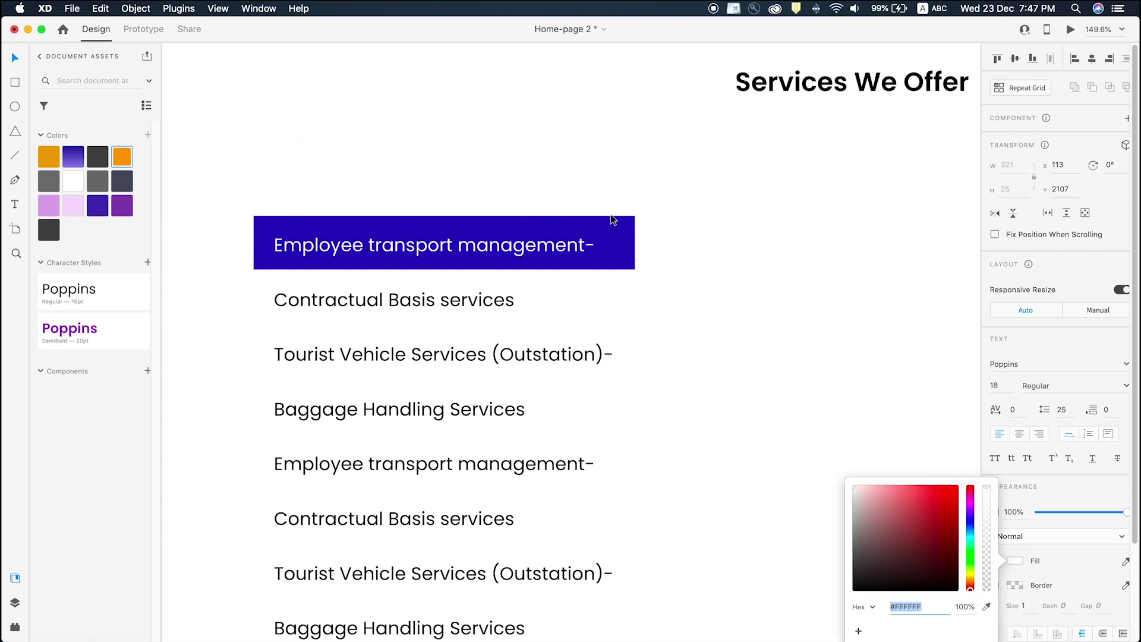
pyautogui.click(792, 231)
# Duplicate the blue bar beside the service list and enlarge the copy to 778 by 419 as an image placeholder.
pyautogui.scroll(-8, 791, 232)
pyautogui.hscroll(3, 798, 270)
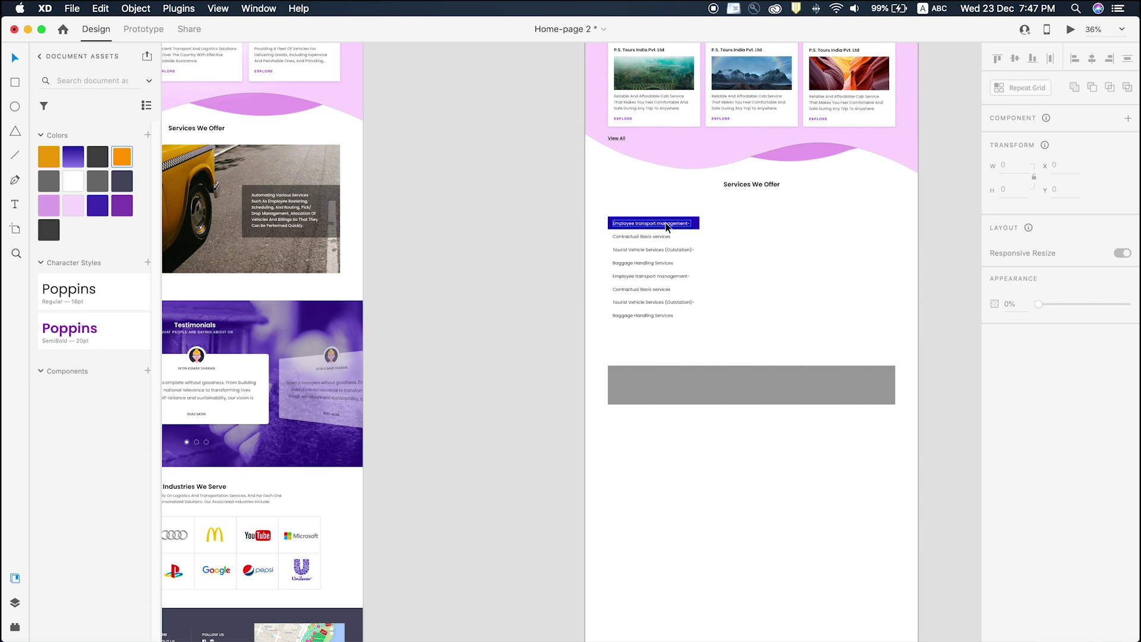
pyautogui.moveTo(696, 224); pyautogui.dragTo(891, 320)
pyautogui.click(776, 258)
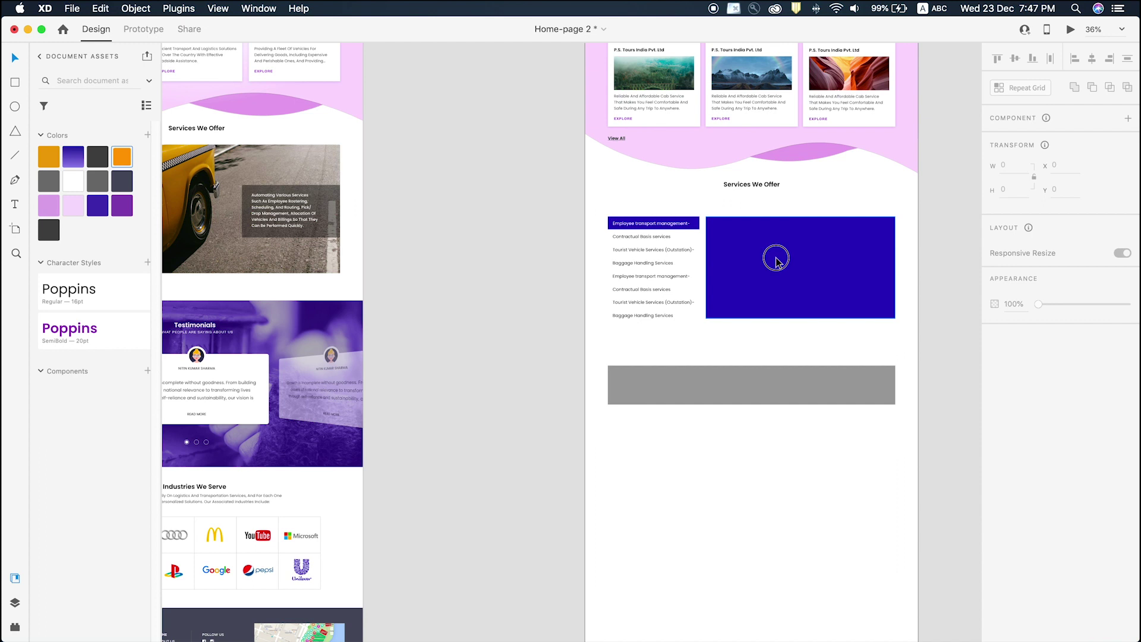
# Switch to the browser, find an underwater dolphin photo in the Pexels nature results and copy the image.
pyautogui.hotkey('ctrl', 'Right')
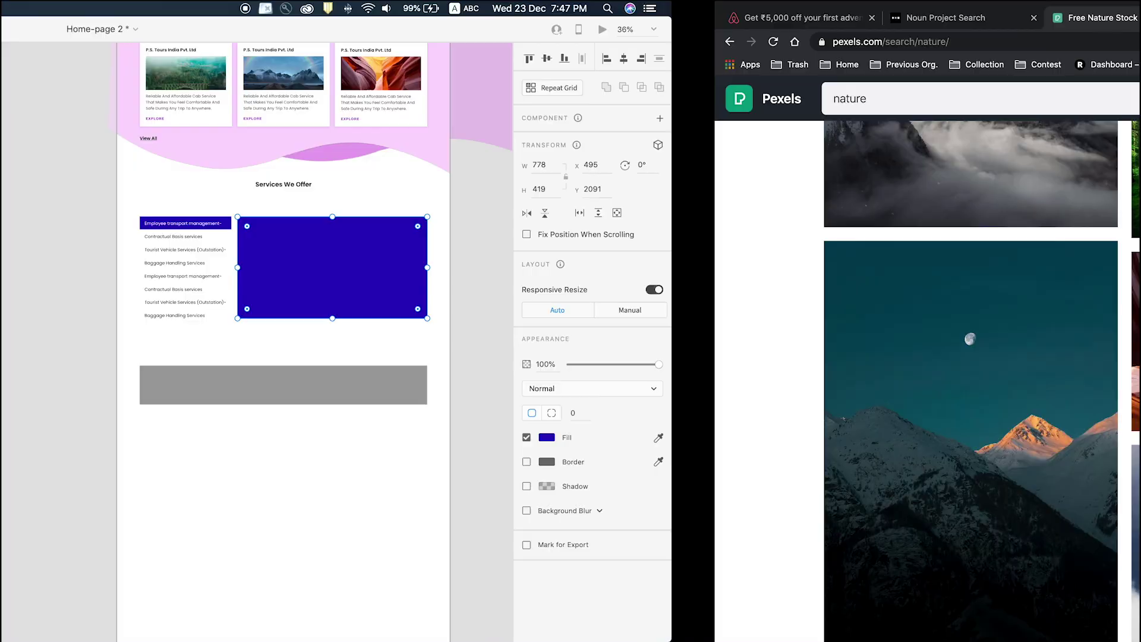
pyautogui.scroll(-10, 569, 382)
pyautogui.scroll(-7, 569, 381)
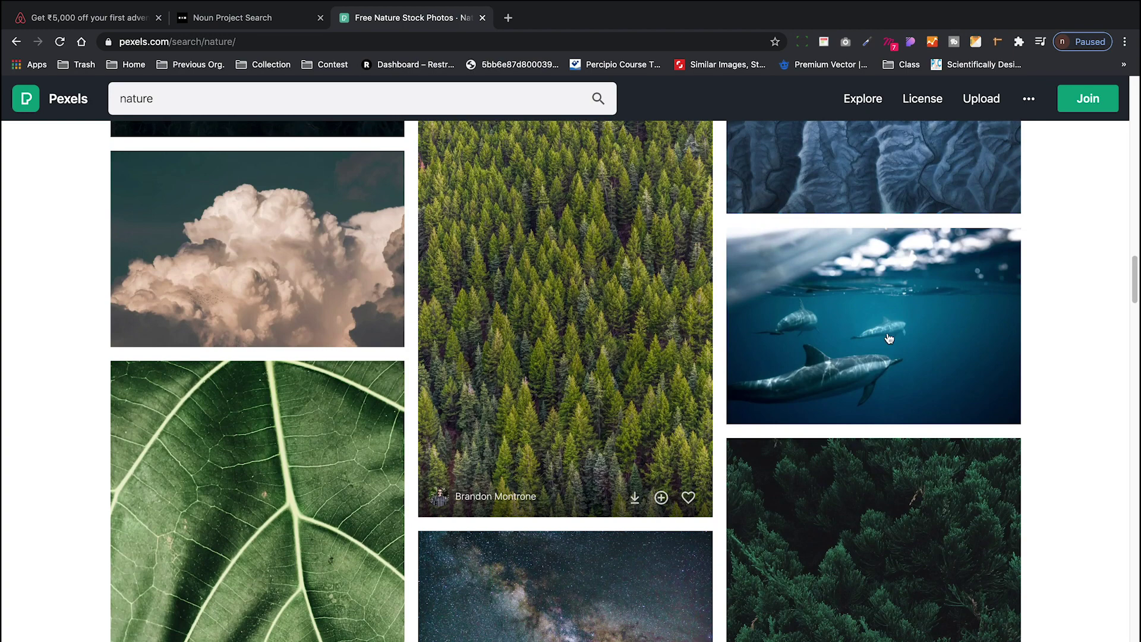
pyautogui.click(870, 335)
pyautogui.rightClick(604, 292)
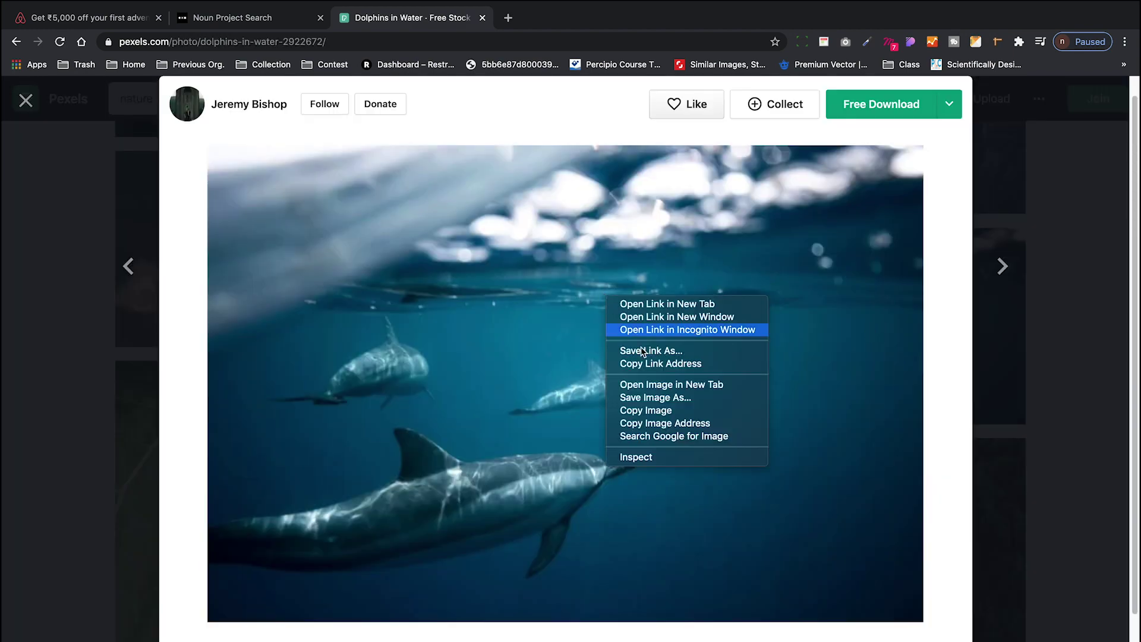
pyautogui.click(693, 407)
# Switch back to XD, paste the dolphin photo over the blue placeholder and mask it with that shape.
pyautogui.hotkey('ctrl', 'Left')
pyautogui.press('super+v')
pyautogui.moveTo(767, 336); pyautogui.dragTo(738, 296)
pyautogui.keyDown('shift'); pyautogui.click(881, 250); pyautogui.keyUp('shift')
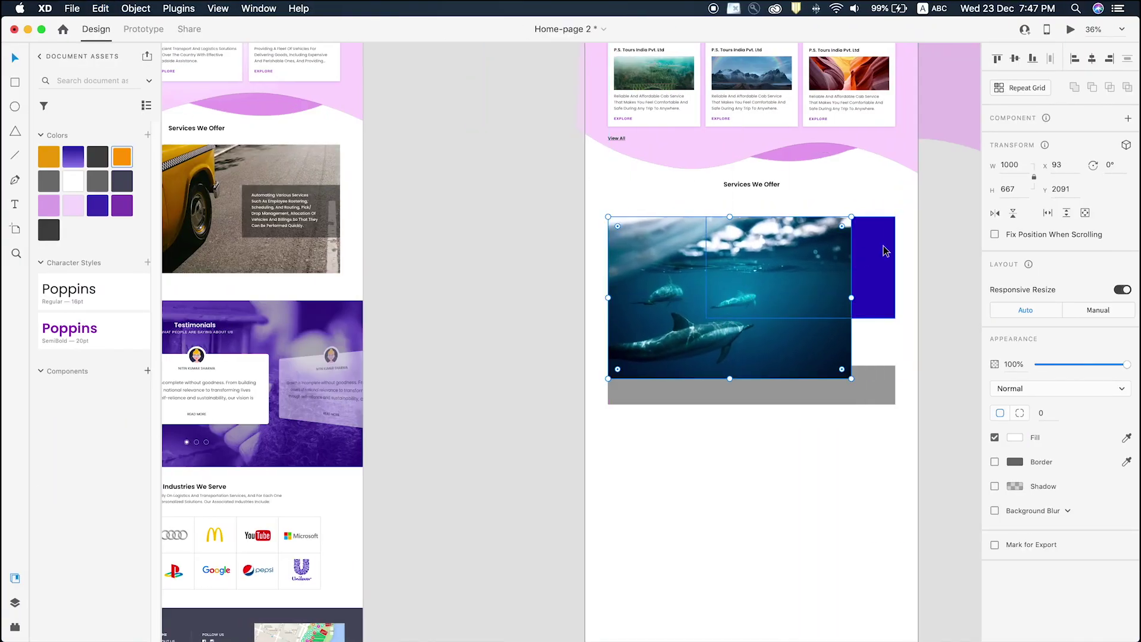
pyautogui.rightClick(866, 237)
pyautogui.click(909, 373)
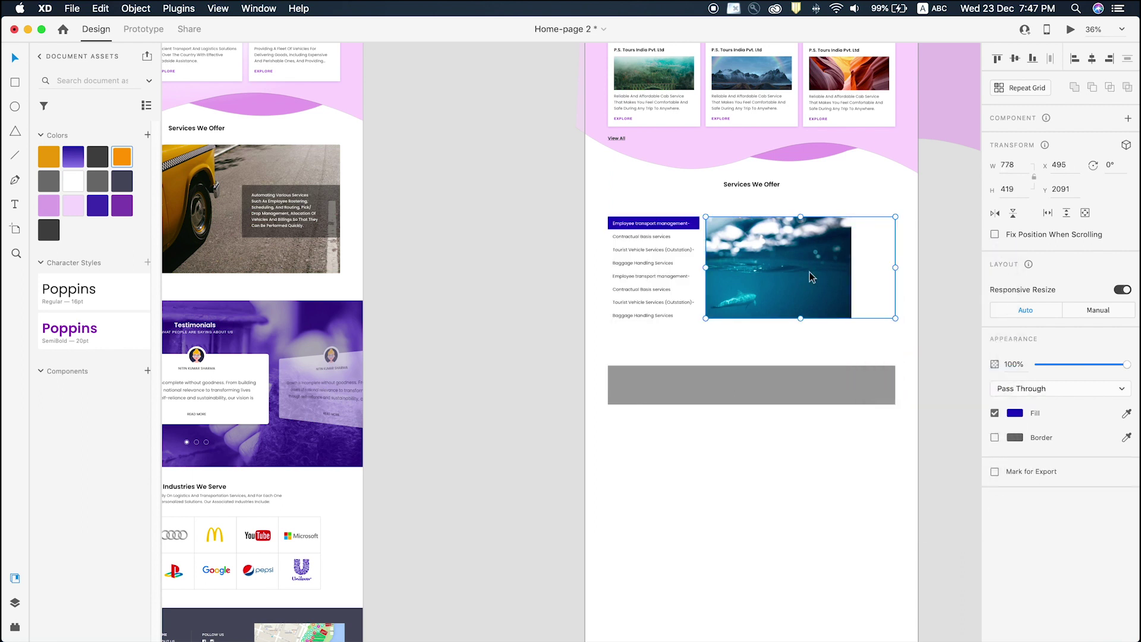
# Reposition and enlarge the dolphin photo inside its mask so it fills the whole frame.
pyautogui.doubleClick(810, 267)
pyautogui.moveTo(810, 267); pyautogui.dragTo(829, 255)
pyautogui.click(973, 242)
pyautogui.moveTo(916, 296); pyautogui.dragTo(781, 290)
pyautogui.scroll(5, 619, 283)
pyautogui.click(660, 301)
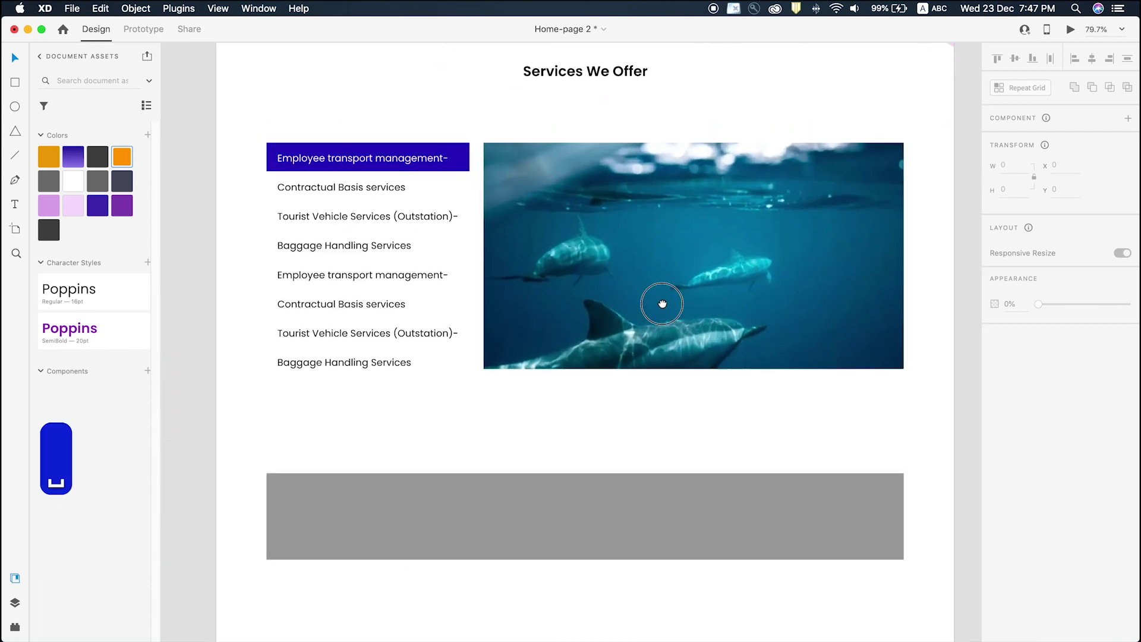
# Draw a 316 by 195 text-overlay rectangle against the dolphin photo's right edge, modeled on the reference photo's description box.
pyautogui.scroll(-5, 598, 362)
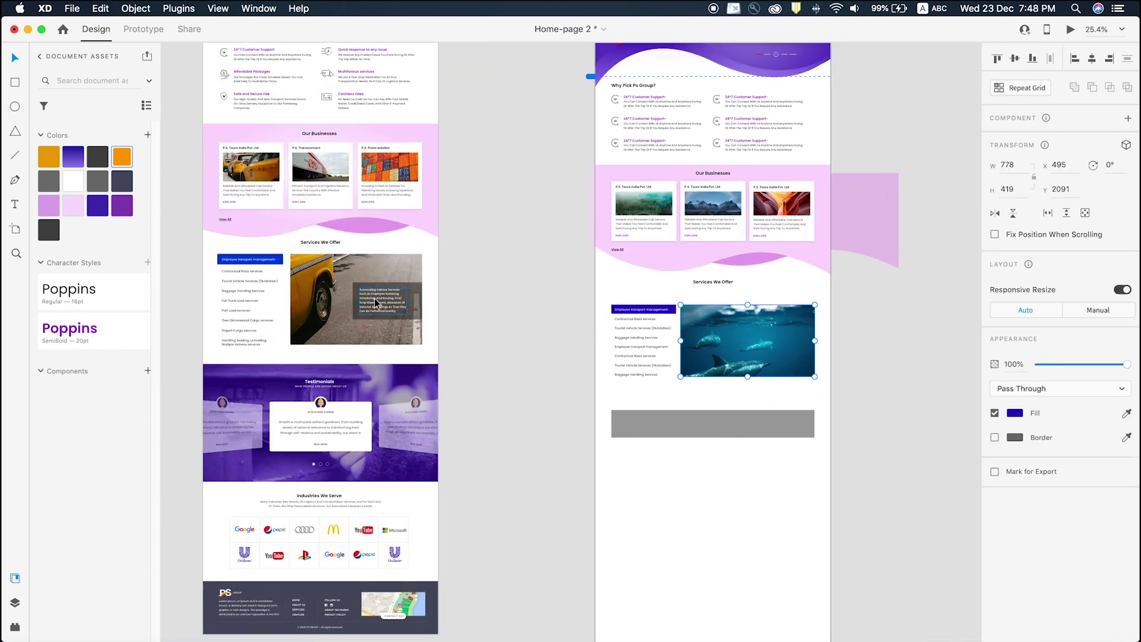
pyautogui.scroll(4, 297, 300)
pyautogui.click(430, 291)
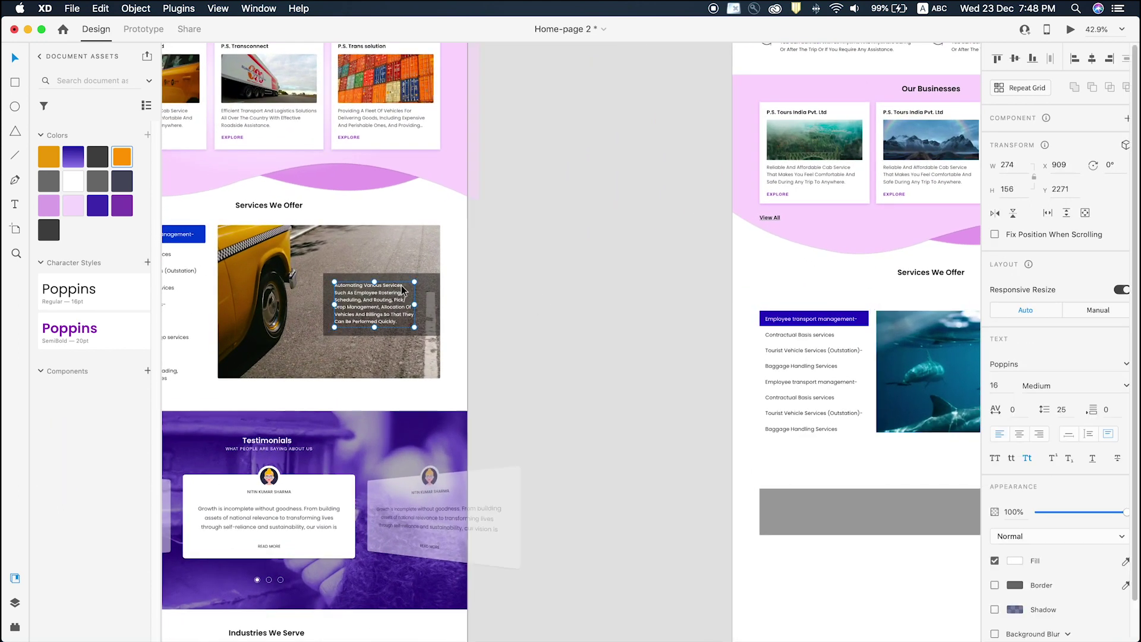
pyautogui.hscroll(5, 534, 295)
pyautogui.press('r')
pyautogui.moveTo(737, 357); pyautogui.dragTo(828, 413)
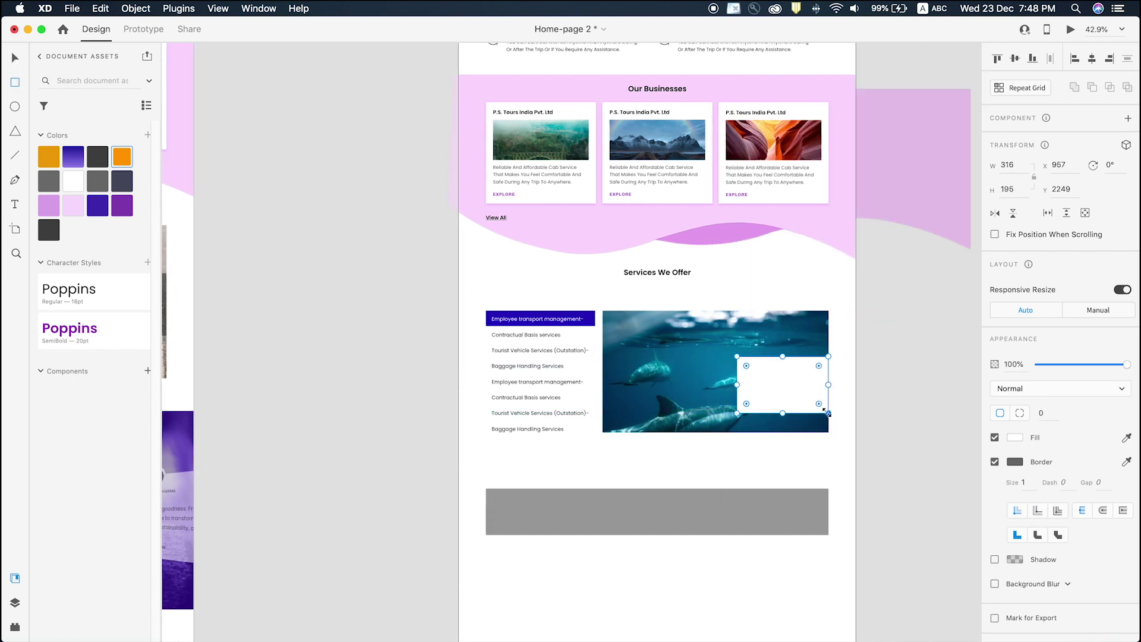
# Style the overlay rectangle borderless with black #000000 fill at 61% opacity and centre it vertically on the dolphin photo.
pyautogui.click(994, 461)
pyautogui.click(1015, 437)
pyautogui.moveTo(929, 440); pyautogui.dragTo(958, 474)
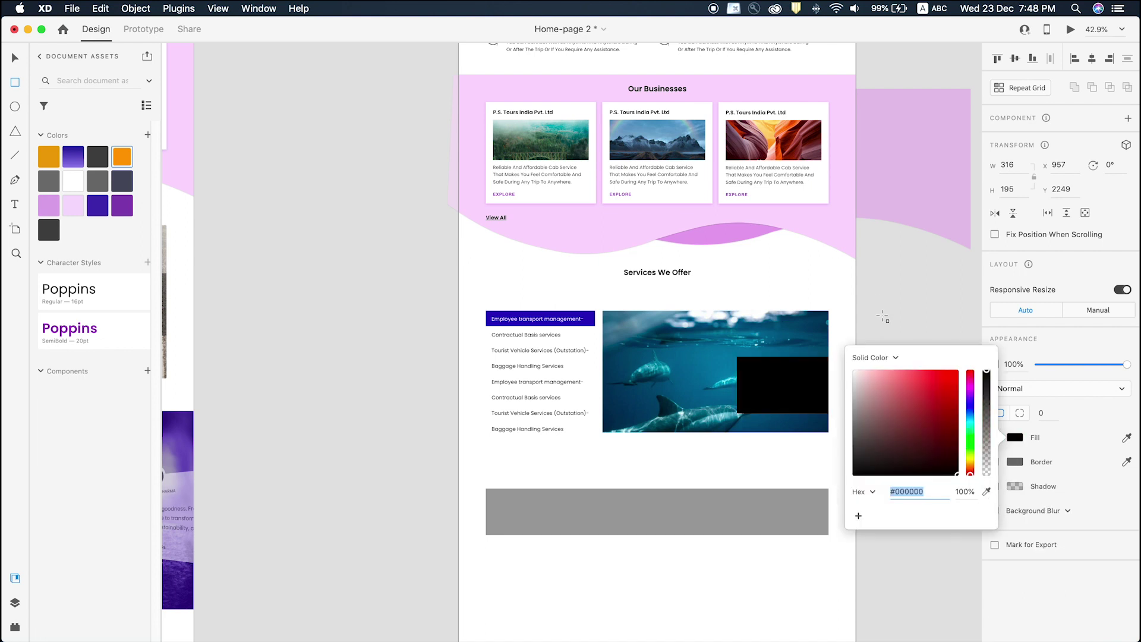
pyautogui.click(1097, 365)
pyautogui.moveTo(1069, 365); pyautogui.dragTo(1085, 367)
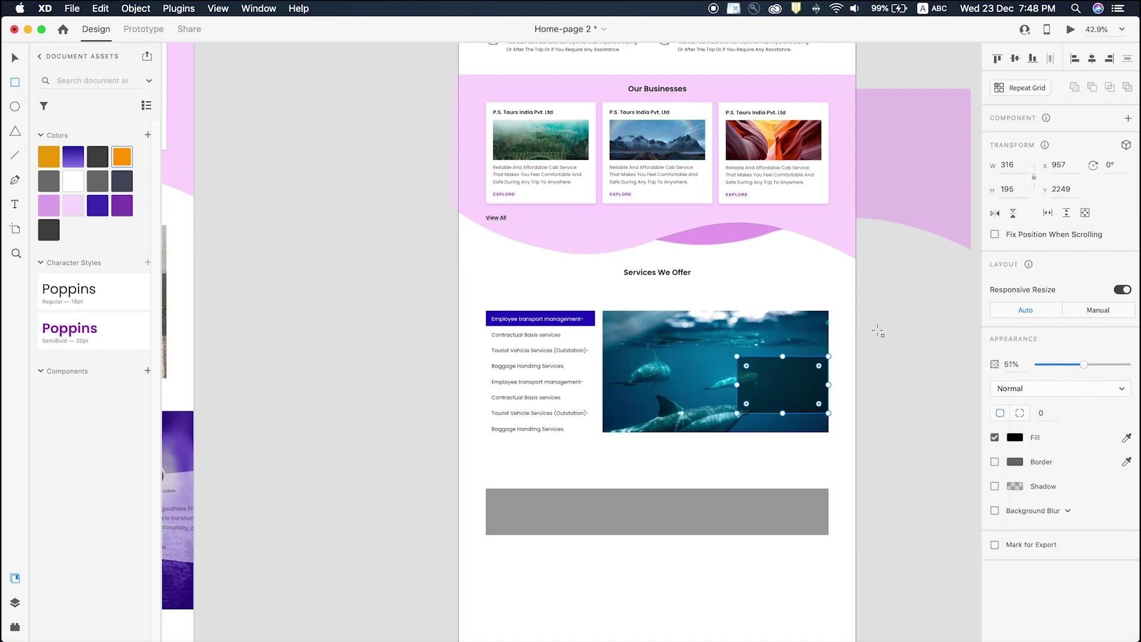
pyautogui.press('v')
pyautogui.keyDown('shift'); pyautogui.click(716, 333); pyautogui.keyUp('shift')
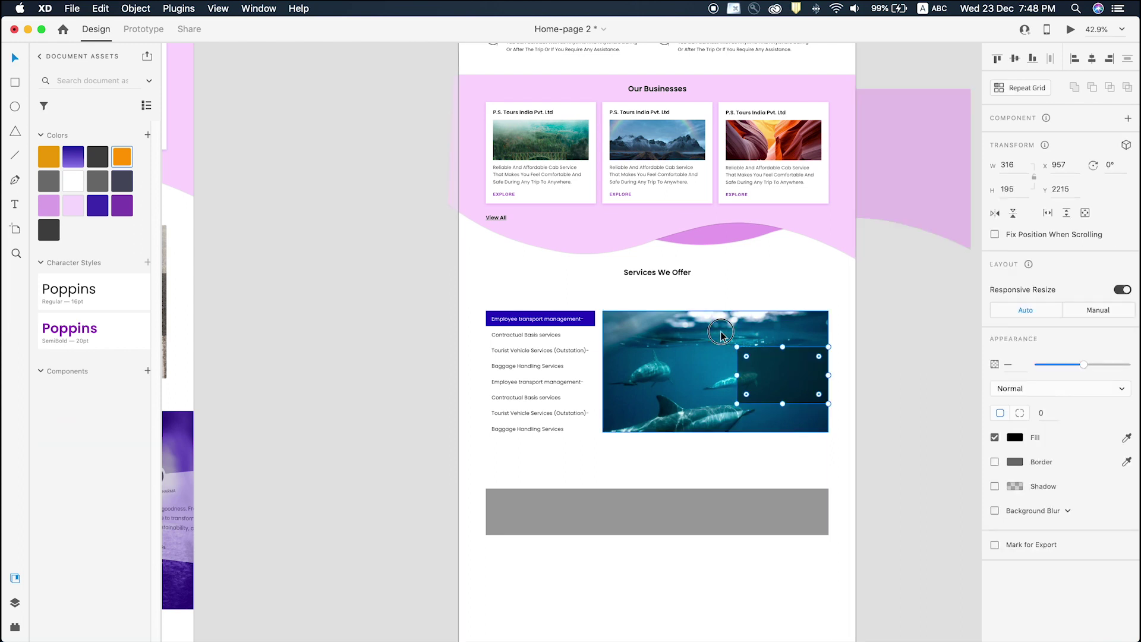
# Copy the white description text from the reference photo's overlay and place it inside the dark box on the dolphin photo.
pyautogui.scroll(-5, 856, 380)
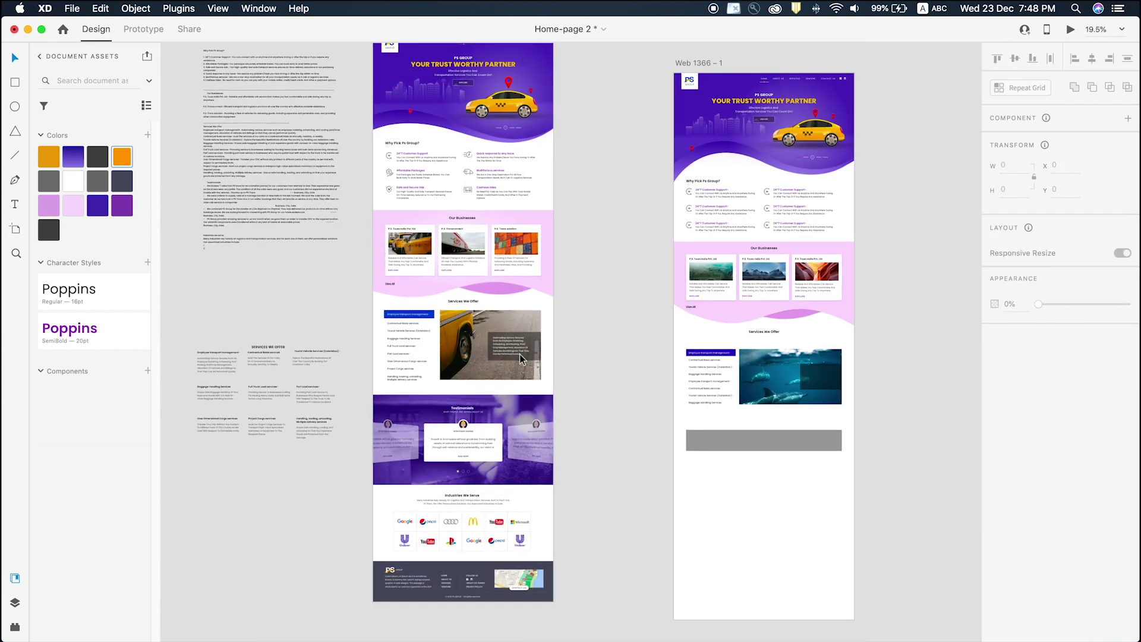
pyautogui.click(515, 350)
pyautogui.press('super+c')
pyautogui.click(590, 338)
pyautogui.press('z')
pyautogui.press('z')
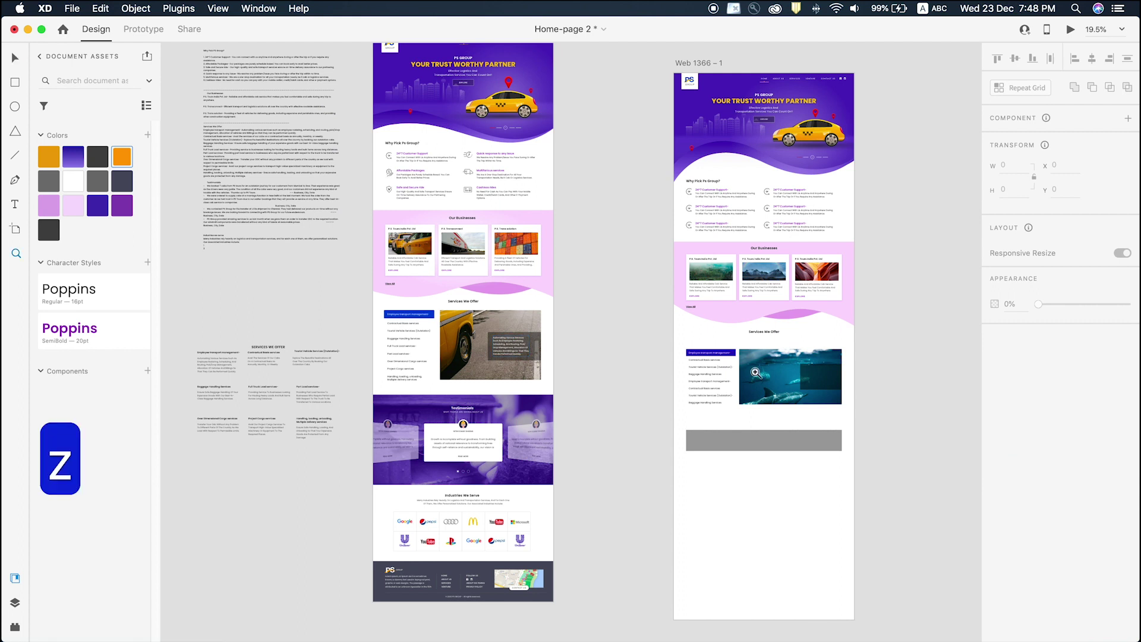
pyautogui.moveTo(795, 355); pyautogui.dragTo(864, 430)
pyautogui.press('v')
pyautogui.click(502, 287)
pyautogui.press('super+v')
pyautogui.moveTo(502, 288); pyautogui.dragTo(547, 265)
pyautogui.scroll(-5, 757, 299)
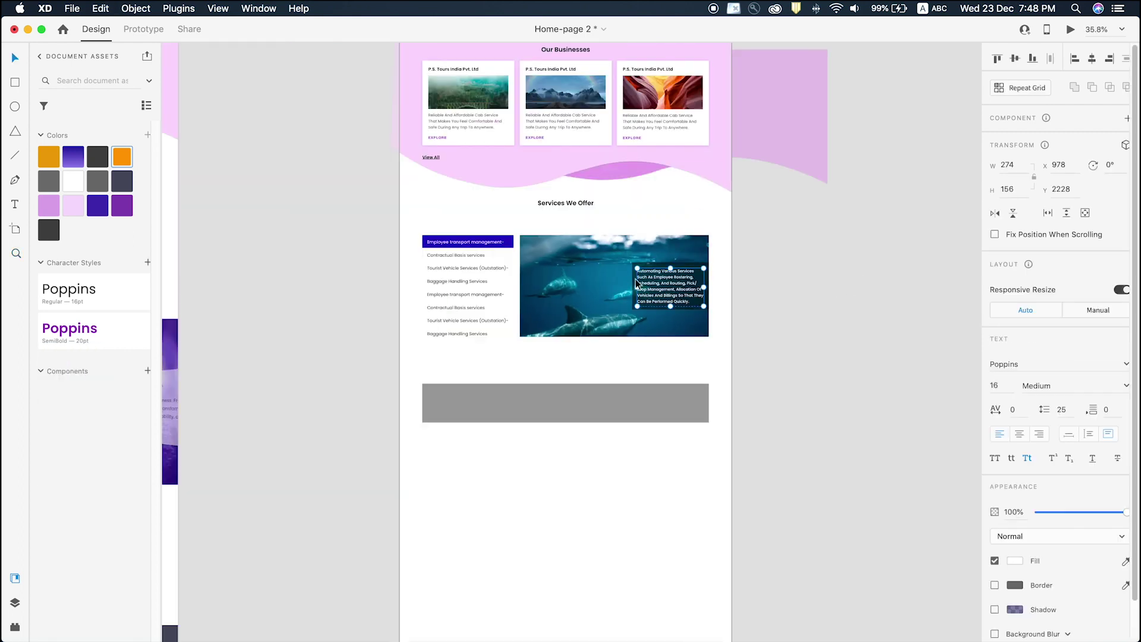
pyautogui.click(797, 301)
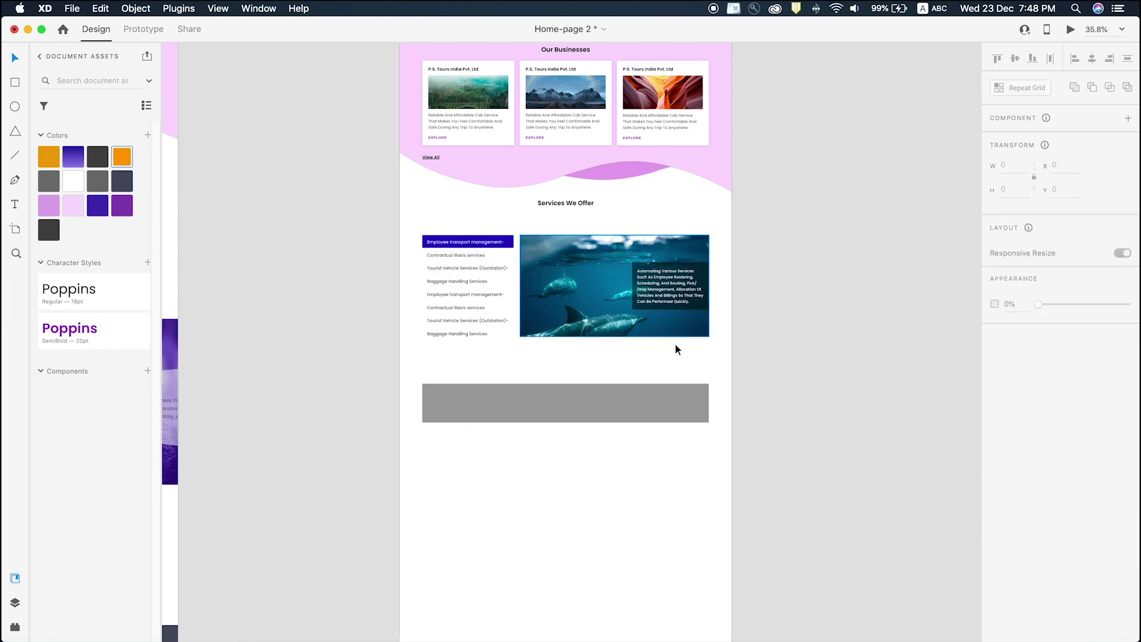
# Move the service list and dolphin photo up together to Y 2004, closer beneath the Services We Offer heading.
pyautogui.moveTo(308, 232); pyautogui.dragTo(713, 358)
pyautogui.moveTo(584, 309); pyautogui.dragTo(584, 286)
pyautogui.click(759, 333)
pyautogui.scroll(4, 734, 337)
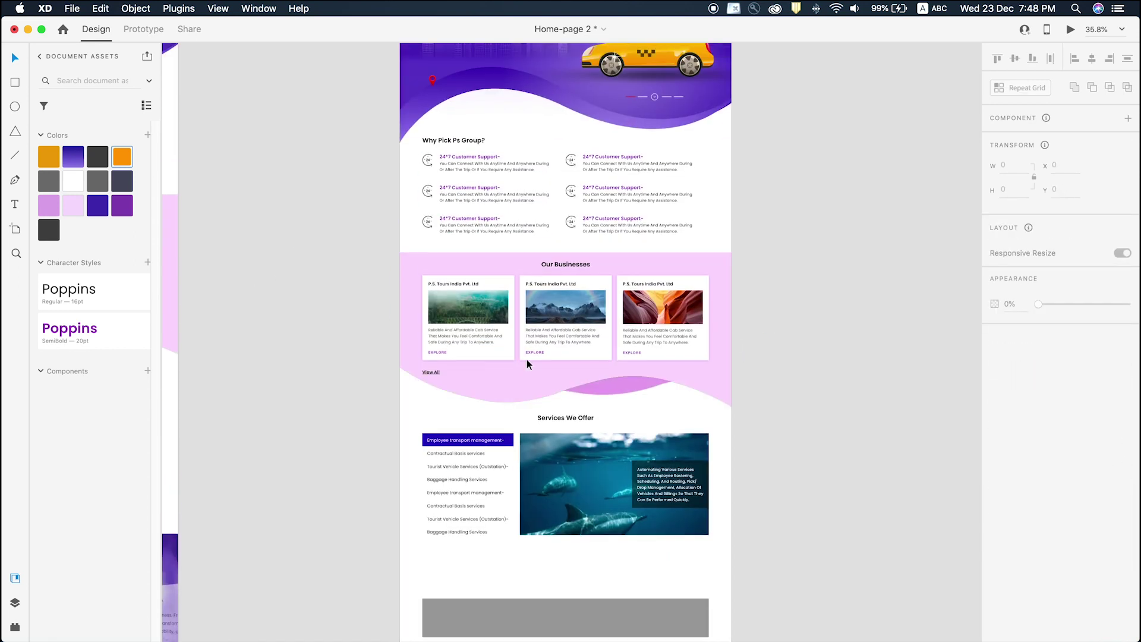
pyautogui.moveTo(354, 444); pyautogui.dragTo(713, 539)
pyautogui.moveTo(667, 498); pyautogui.dragTo(668, 494)
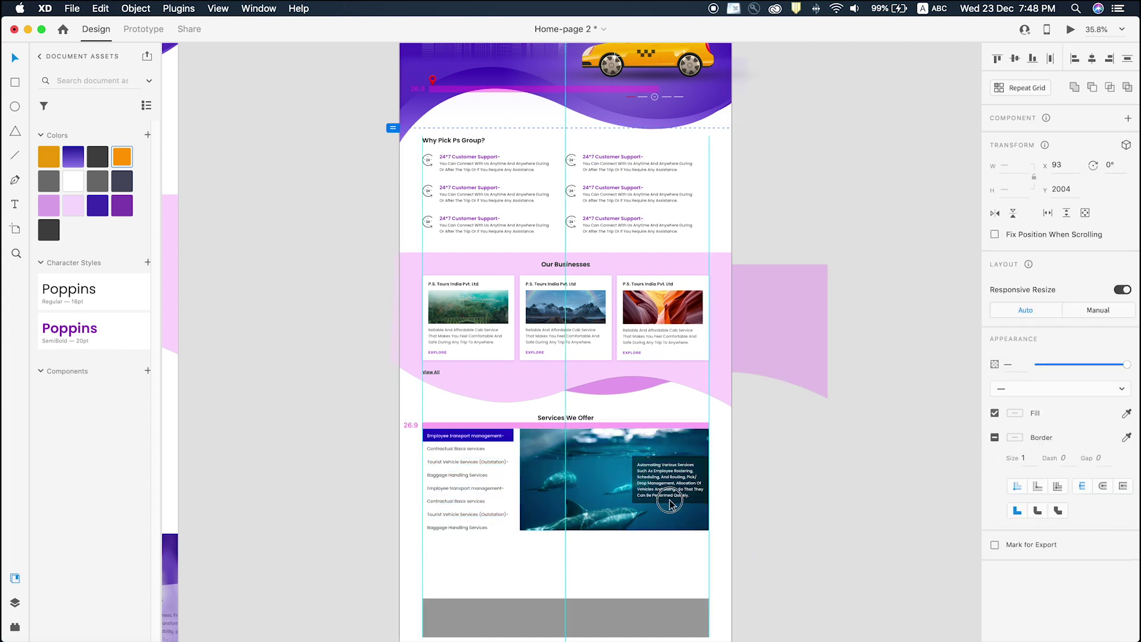
pyautogui.click(716, 519)
# Examine the reference artboard's next section and read the Testimonials copy in the content text.
pyautogui.scroll(-2, 711, 497)
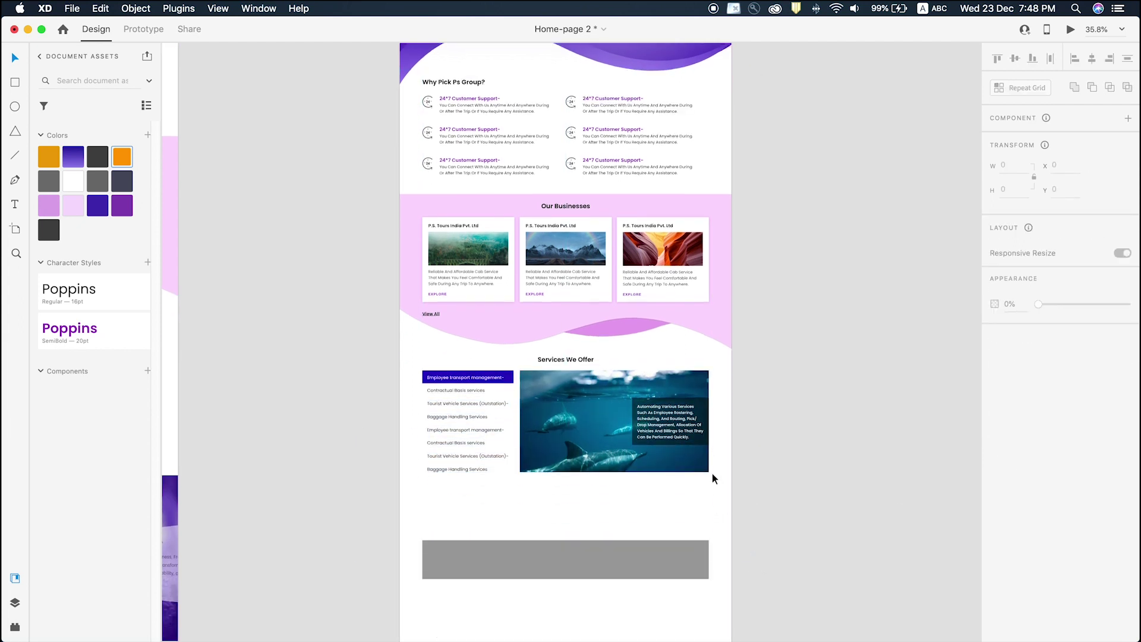
pyautogui.scroll(-1, 548, 383)
pyautogui.hscroll(-1, 548, 383)
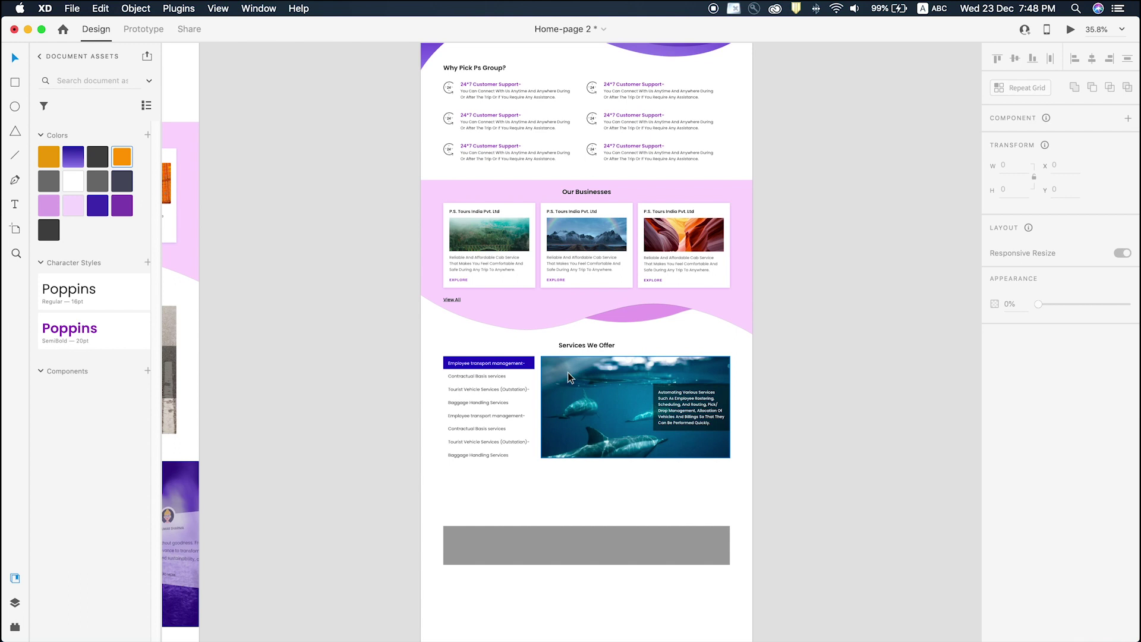
pyautogui.scroll(-2, 568, 372)
pyautogui.scroll(-5, 569, 386)
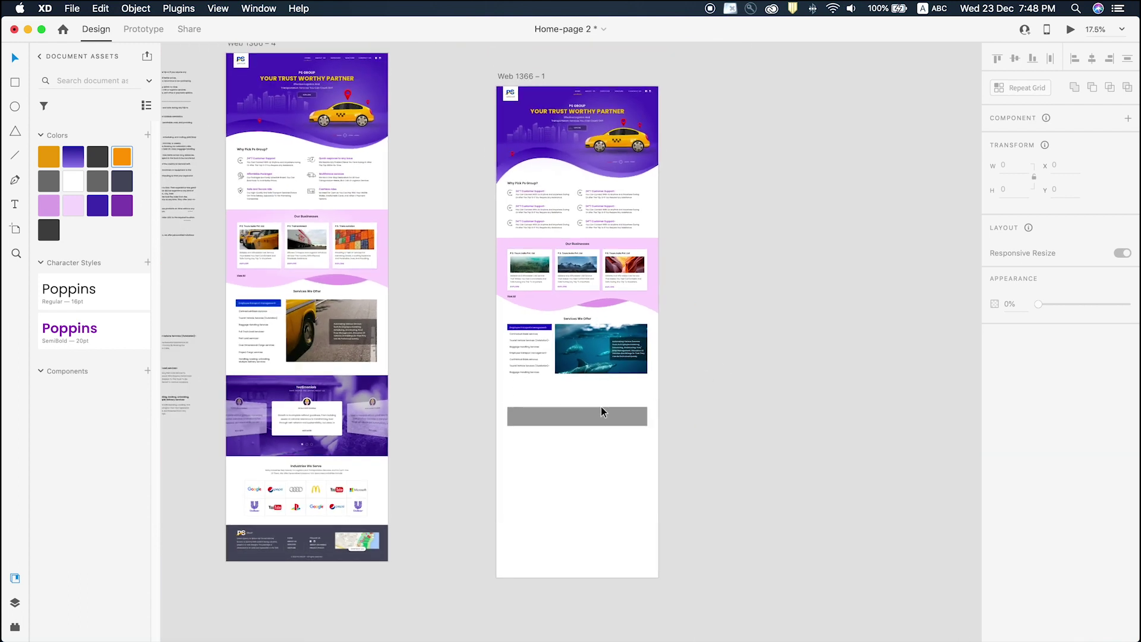
pyautogui.scroll(2, 596, 410)
pyautogui.click(568, 423)
pyautogui.click(817, 433)
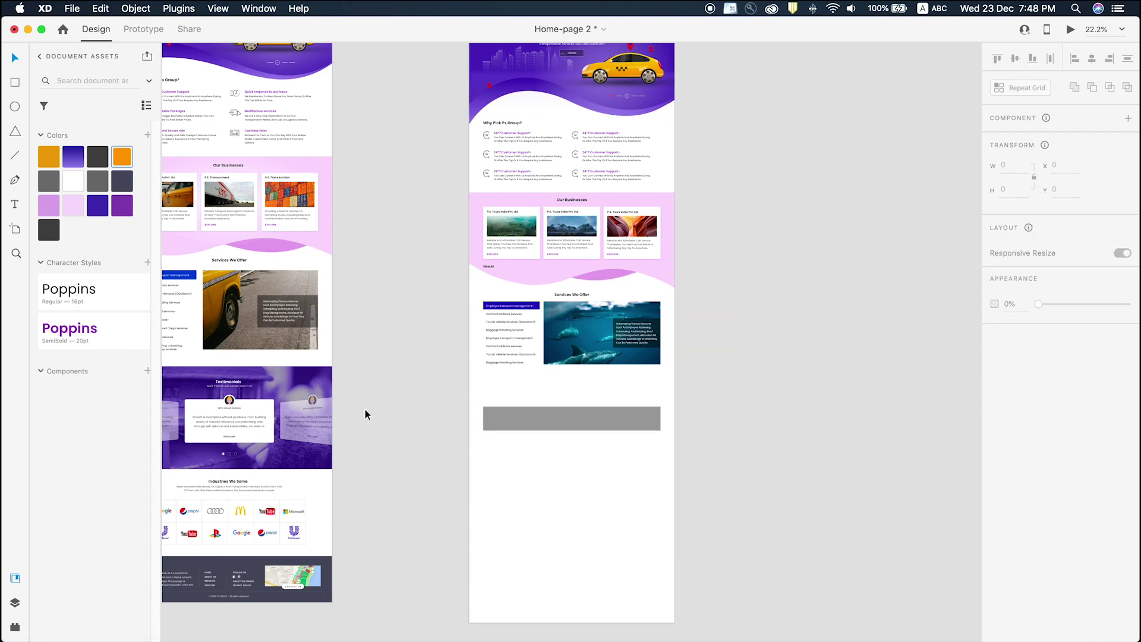
pyautogui.hscroll(-5, 373, 405)
pyautogui.scroll(6, 711, 221)
pyautogui.hscroll(3, 681, 252)
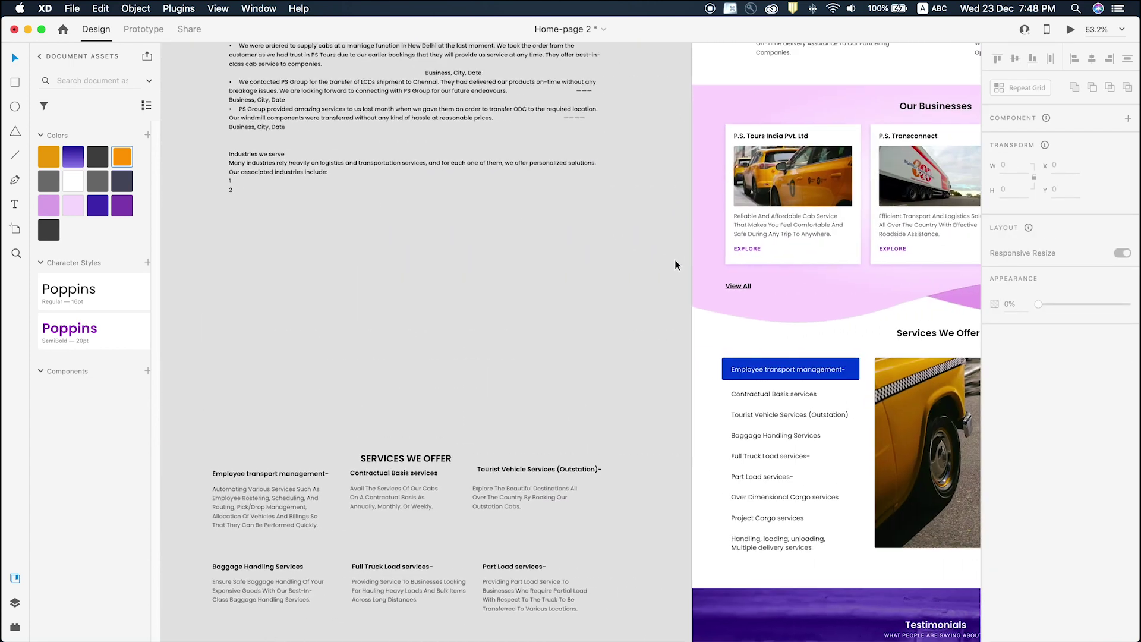
pyautogui.scroll(5, 675, 262)
pyautogui.scroll(3, 305, 214)
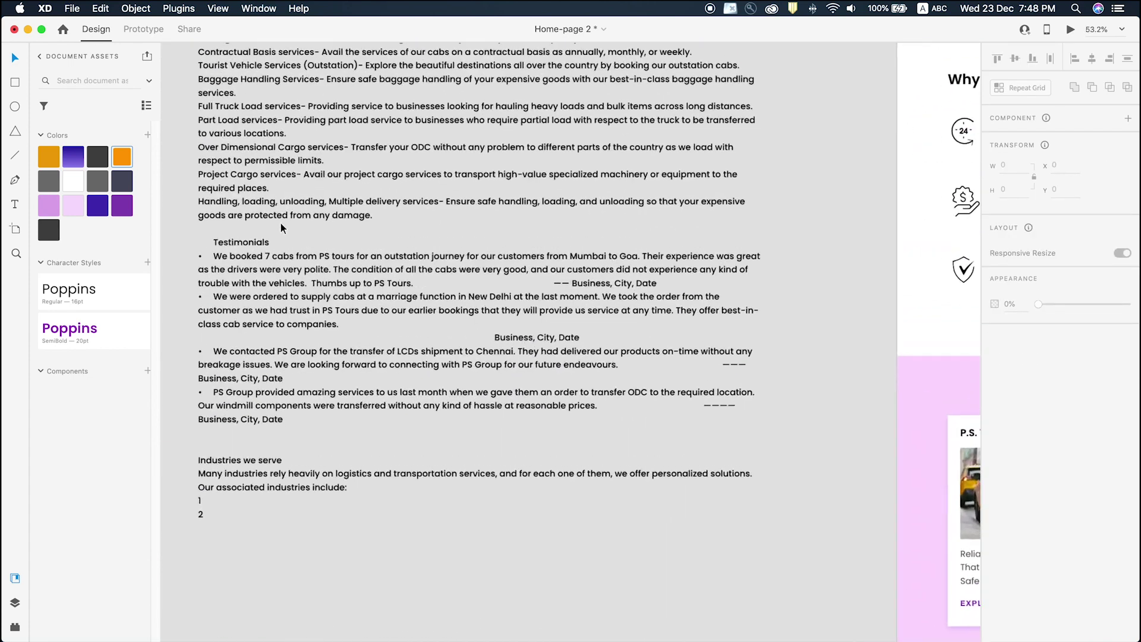
pyautogui.click(377, 281)
pyautogui.doubleClick(386, 282)
pyautogui.tripleClick(455, 284)
pyautogui.click(456, 284)
pyautogui.press('Escape')
pyautogui.press('Escape')
pyautogui.scroll(-10, 495, 323)
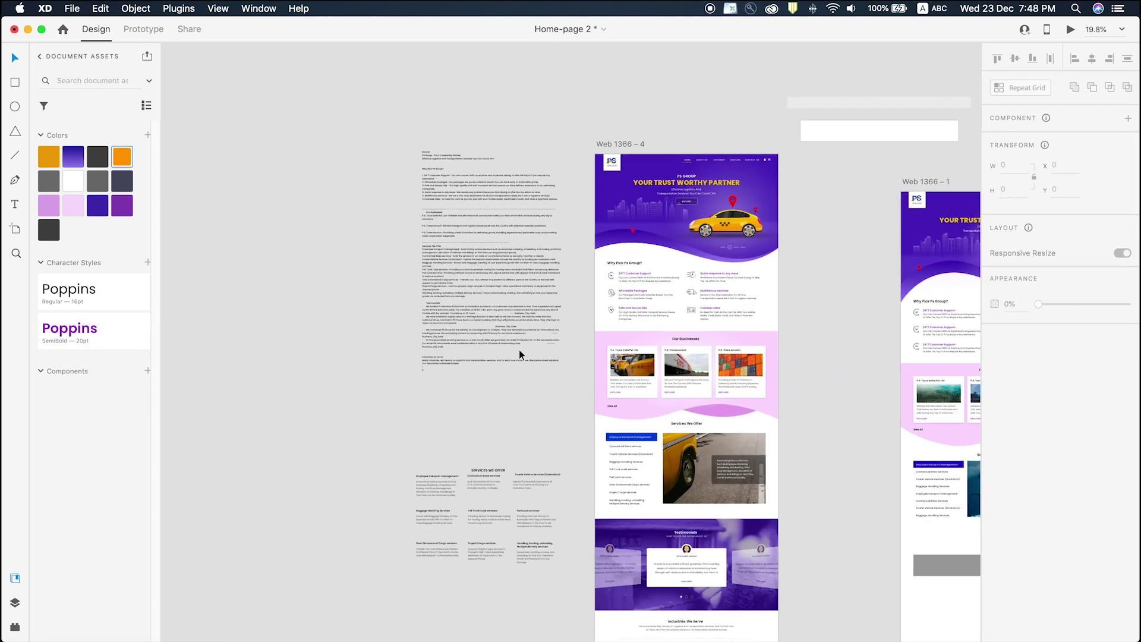
# Compare the reference artboard's Testimonials section with the empty area below Services We Offer on the new artboard.
pyautogui.scroll(-5, 844, 384)
pyautogui.hscroll(5, 844, 383)
pyautogui.press('z')
pyautogui.moveTo(315, 256); pyautogui.dragTo(1047, 461)
pyautogui.press('v')
pyautogui.click(565, 355)
pyautogui.press('z')
pyautogui.press('z')
pyautogui.moveTo(533, 119); pyautogui.dragTo(530, 279)
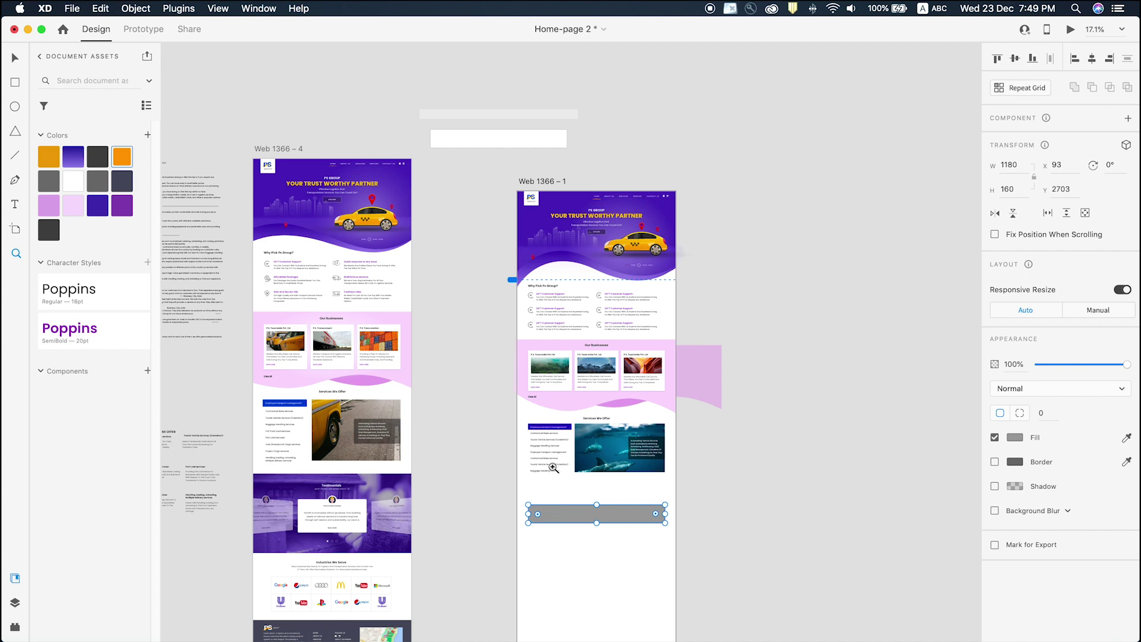
pyautogui.scroll(2, 564, 499)
pyautogui.moveTo(578, 538); pyautogui.dragTo(584, 377)
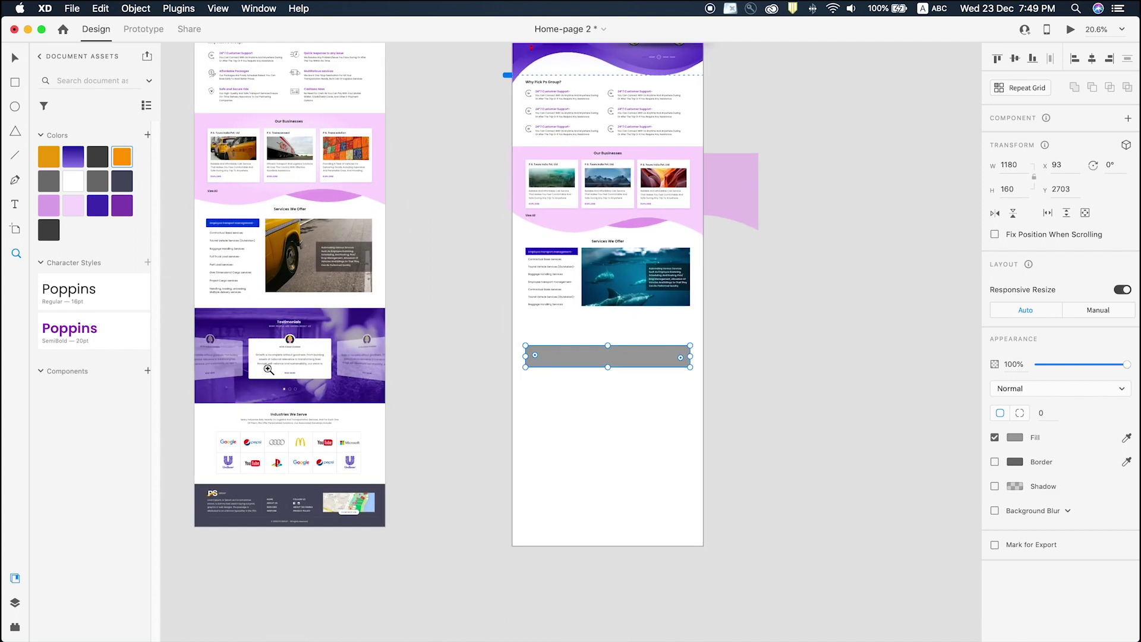
pyautogui.click(289, 356)
pyautogui.press('v')
pyautogui.click(392, 323)
pyautogui.moveTo(498, 311); pyautogui.dragTo(523, 251)
pyautogui.click(472, 247)
# Move the grey bar further down and draw a full-width 1366 by 616 rectangle at Y 2581 below the services section.
pyautogui.moveTo(735, 297); pyautogui.dragTo(721, 441)
pyautogui.click(675, 364)
pyautogui.press('r')
pyautogui.moveTo(582, 245)
pyautogui.mouseDown()
pyautogui.moveTo(731, 349)
pyautogui.moveTo(804, 369)
pyautogui.moveTo(815, 349)
pyautogui.mouseUp()
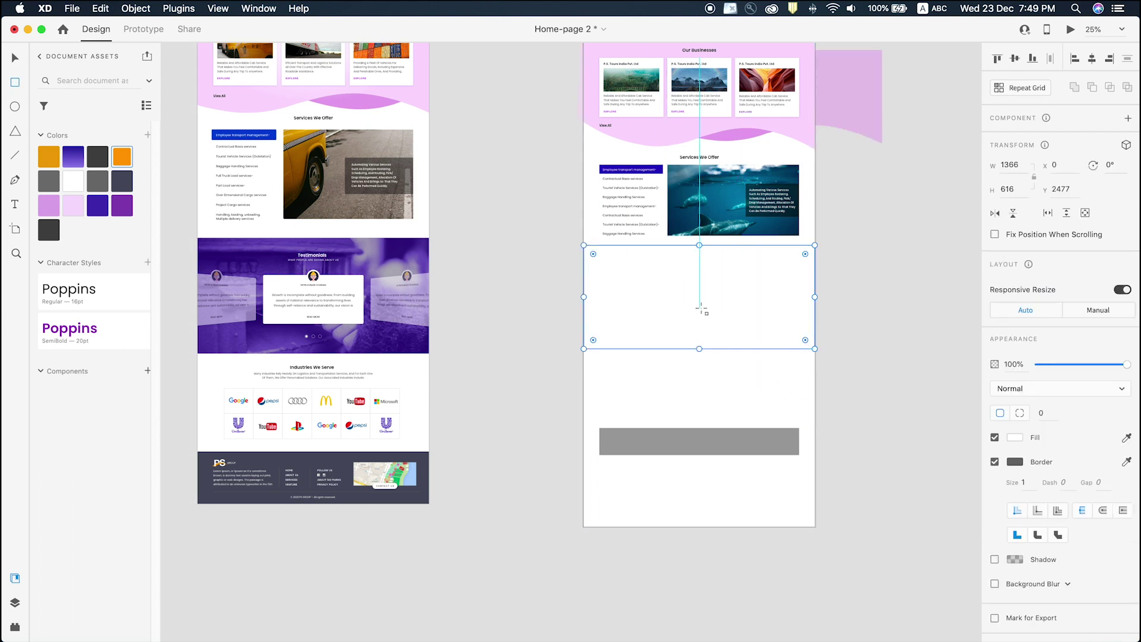
pyautogui.press('v')
pyautogui.moveTo(693, 275); pyautogui.dragTo(693, 293)
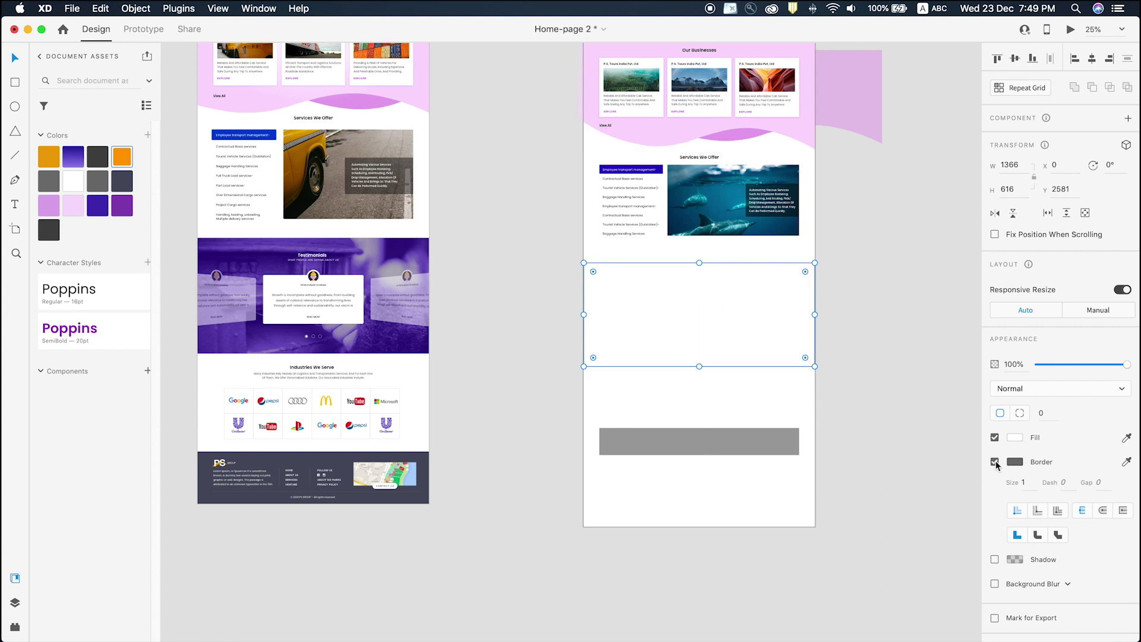
# Remove the new rectangle's border and fill it with the dark purple document color.
pyautogui.click(996, 463)
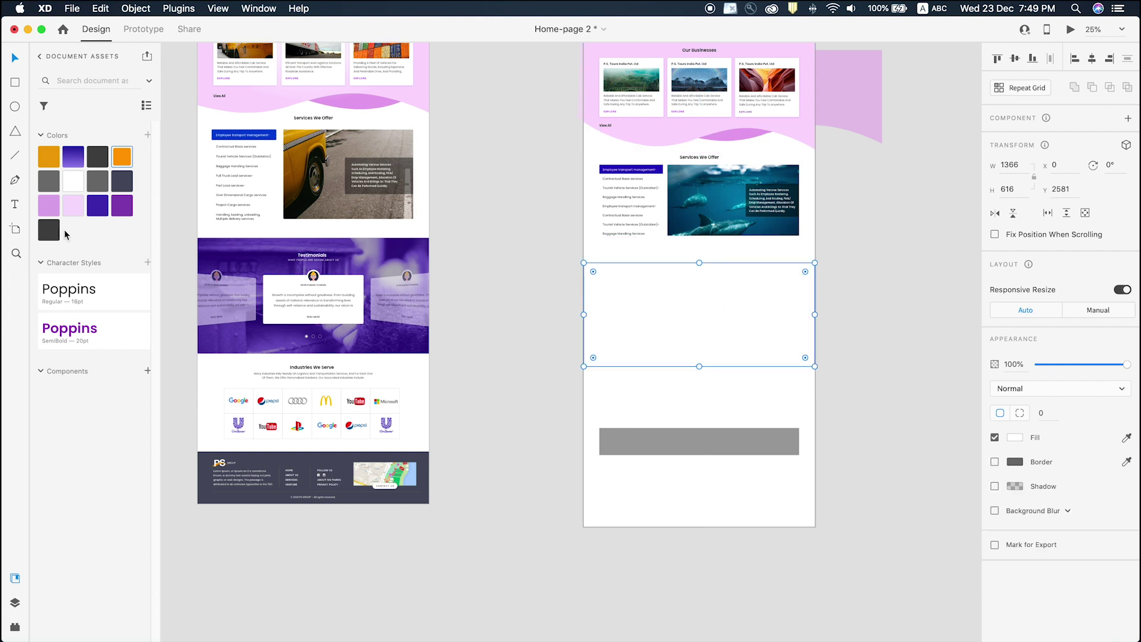
pyautogui.click(97, 205)
pyautogui.press('z')
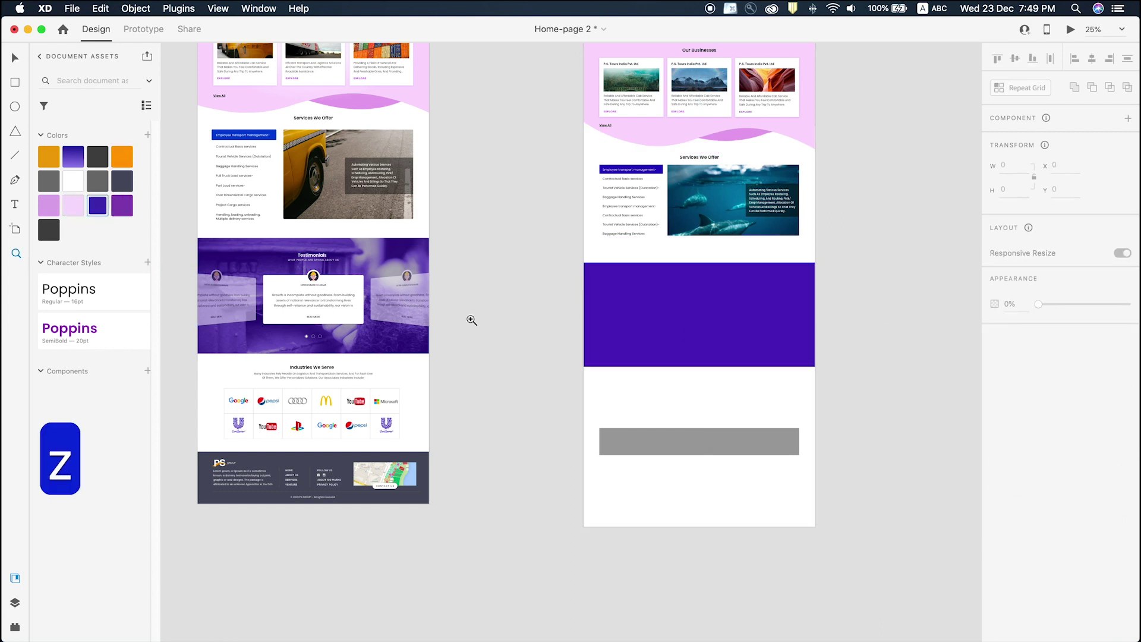
pyautogui.click(475, 315)
# Switch to the browser, find a photo of snow-covered trees in the Pexels nature results and copy the image.
pyautogui.press('v')
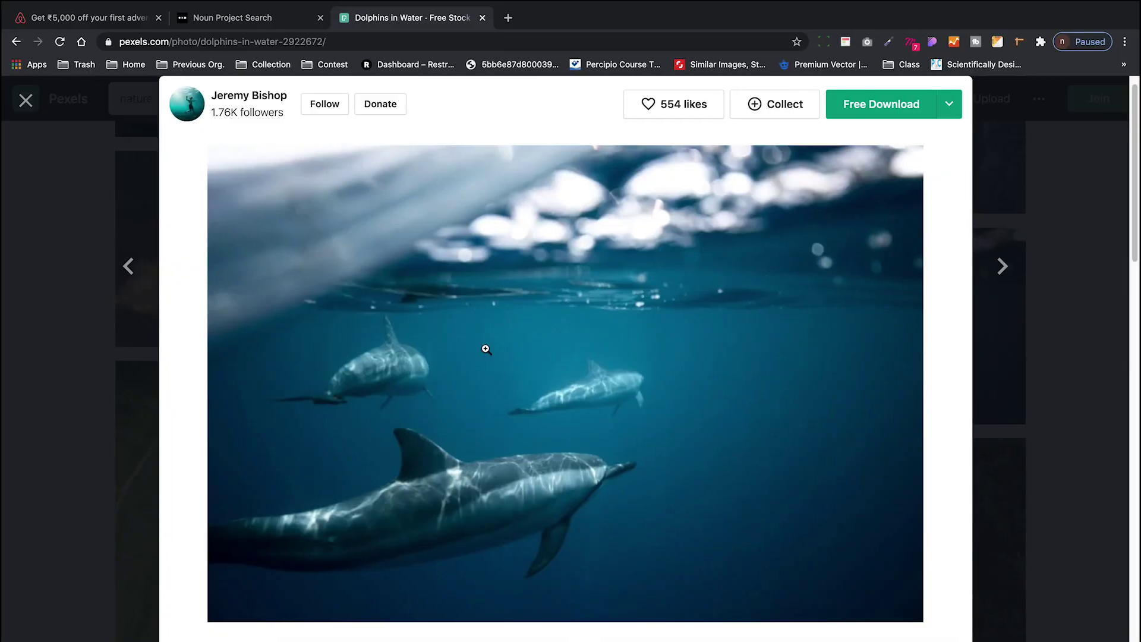
pyautogui.click(61, 203)
pyautogui.scroll(-10, 490, 258)
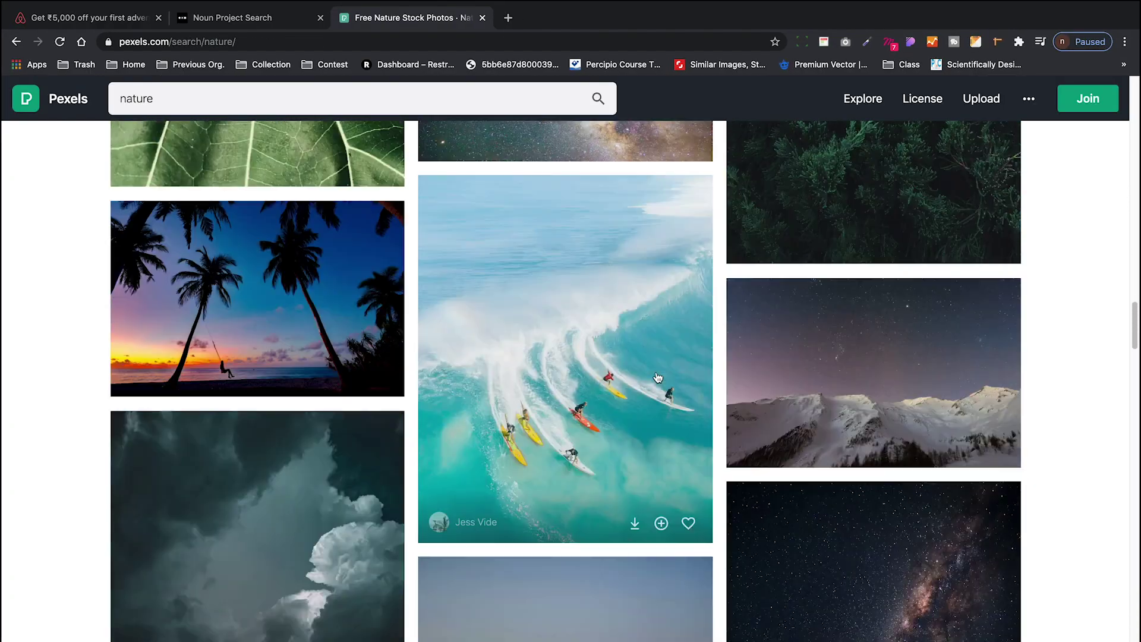
pyautogui.click(175, 90)
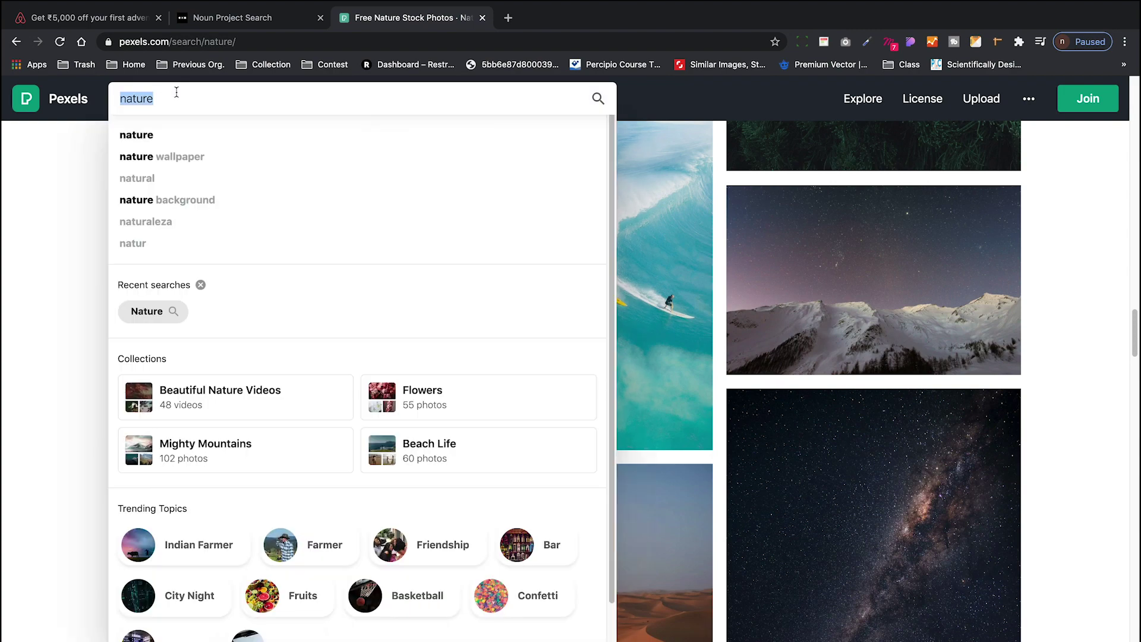
pyautogui.click(38, 232)
pyautogui.scroll(-4, 681, 447)
pyautogui.scroll(-6, 682, 447)
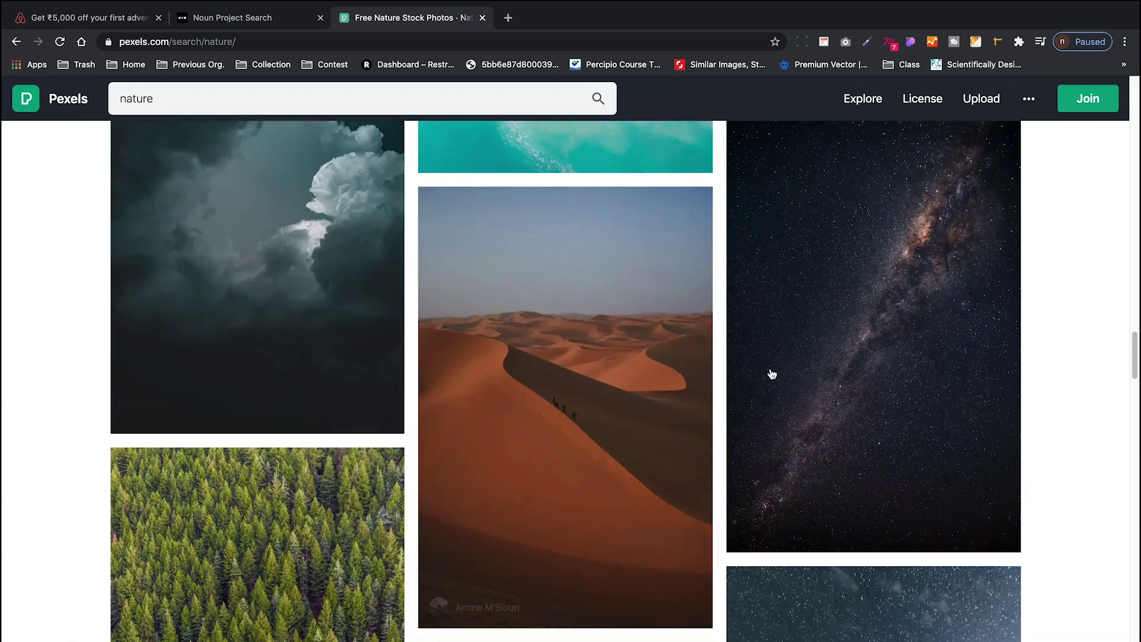
pyautogui.scroll(-8, 664, 414)
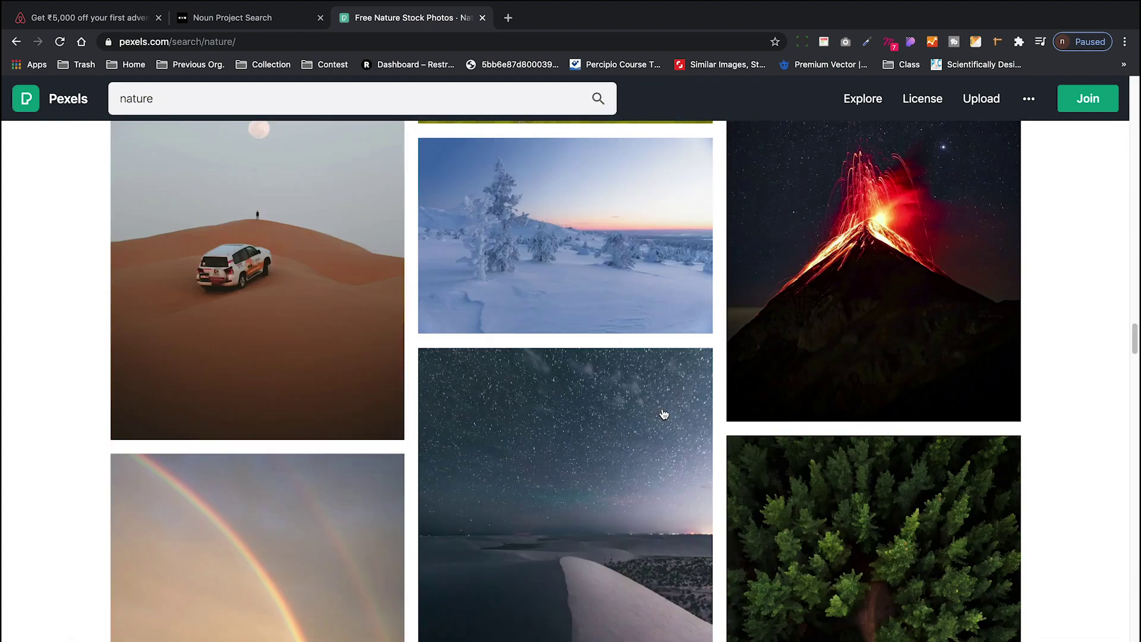
pyautogui.click(537, 252)
pyautogui.rightClick(582, 328)
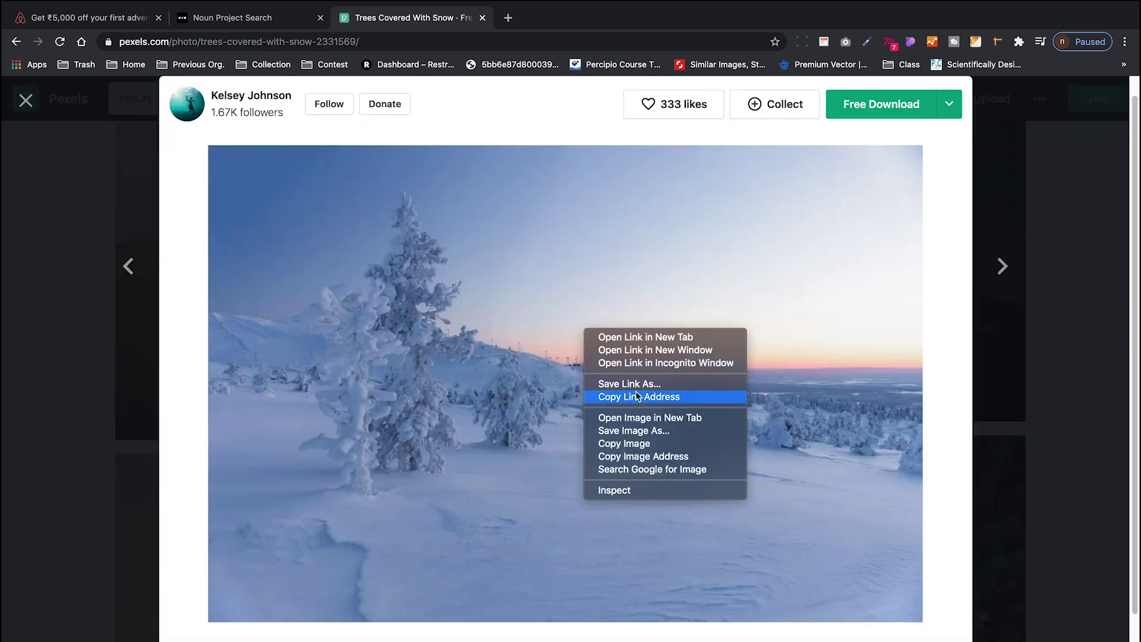
pyautogui.click(630, 443)
# Switch back to XD, paste the snow photo at 1366 by 911 over the purple rectangle and move it down to Y 2839.
pyautogui.press('super+Tab')
pyautogui.press('super+v')
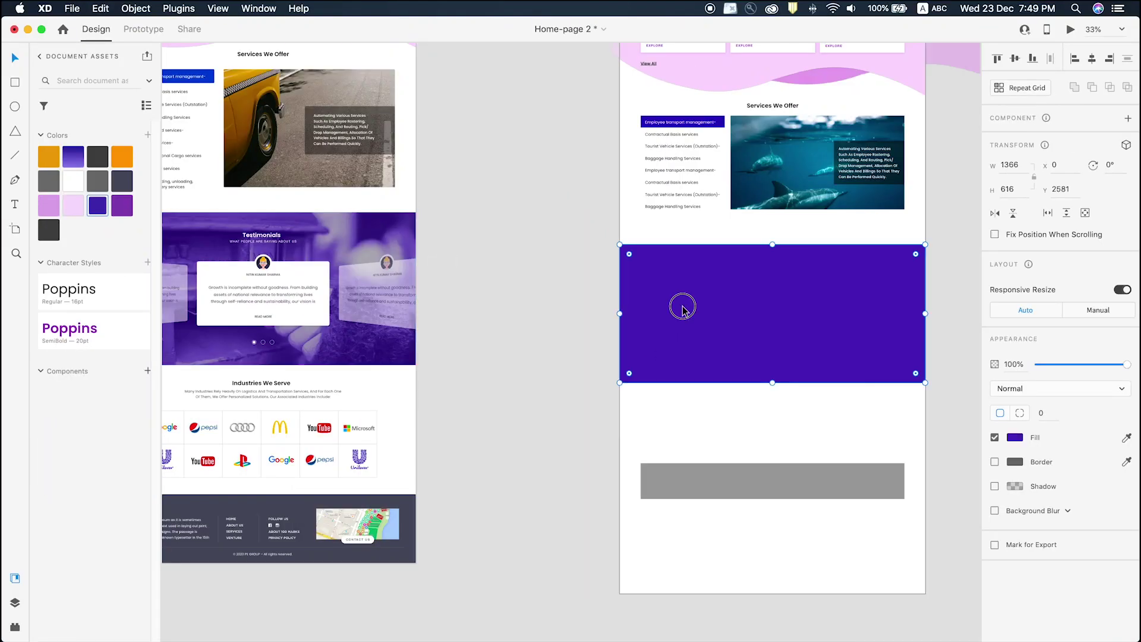
pyautogui.moveTo(884, 244); pyautogui.dragTo(928, 217)
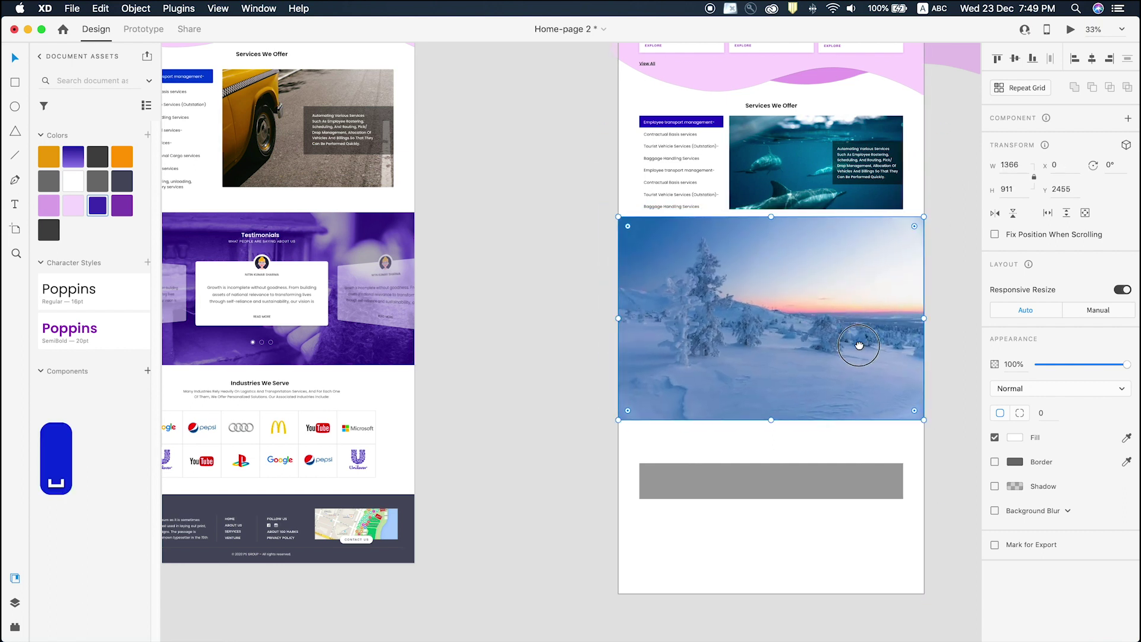
pyautogui.hscroll(5, 861, 349)
pyautogui.moveTo(663, 285); pyautogui.dragTo(665, 372)
# Duplicate the purple rectangle in place and bring the snow photo forward above it.
pyautogui.click(644, 256)
pyautogui.press('cmd+c')
pyautogui.press('cmd+v')
pyautogui.press('cmd+z')
pyautogui.click(661, 418)
pyautogui.press('super+]')
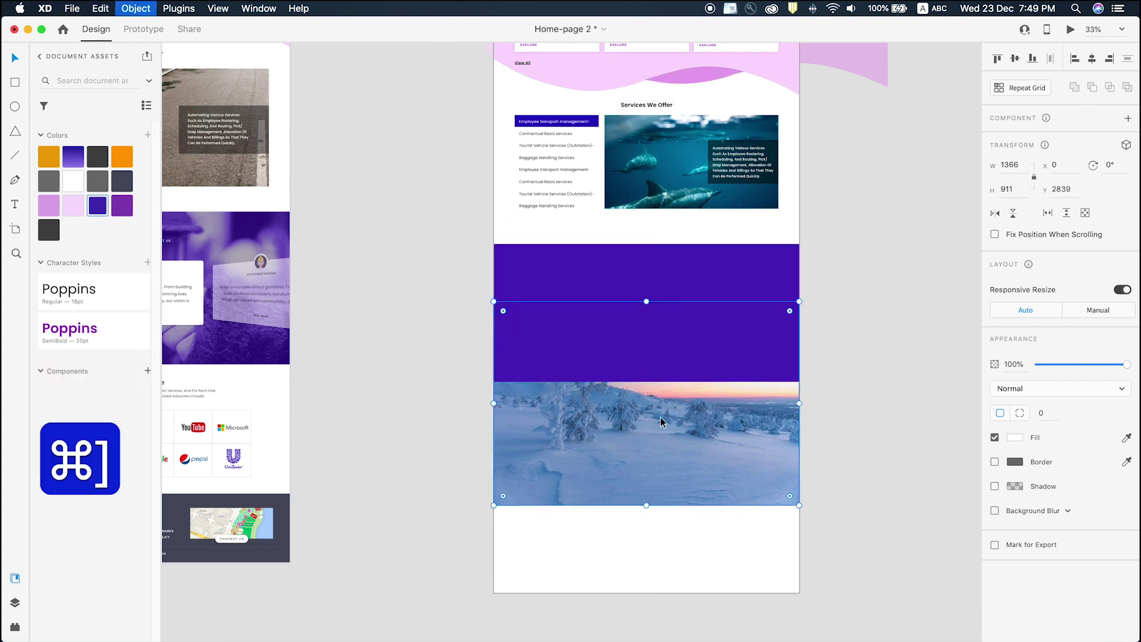
# Select the snow photo together with the upper purple rectangle and mask the photo with that shape.
pyautogui.keyDown('shift'); pyautogui.click(691, 282); pyautogui.keyUp('shift')
pyautogui.moveTo(693, 287); pyautogui.dragTo(683, 344)
pyautogui.press('super+z')
pyautogui.rightClick(661, 295)
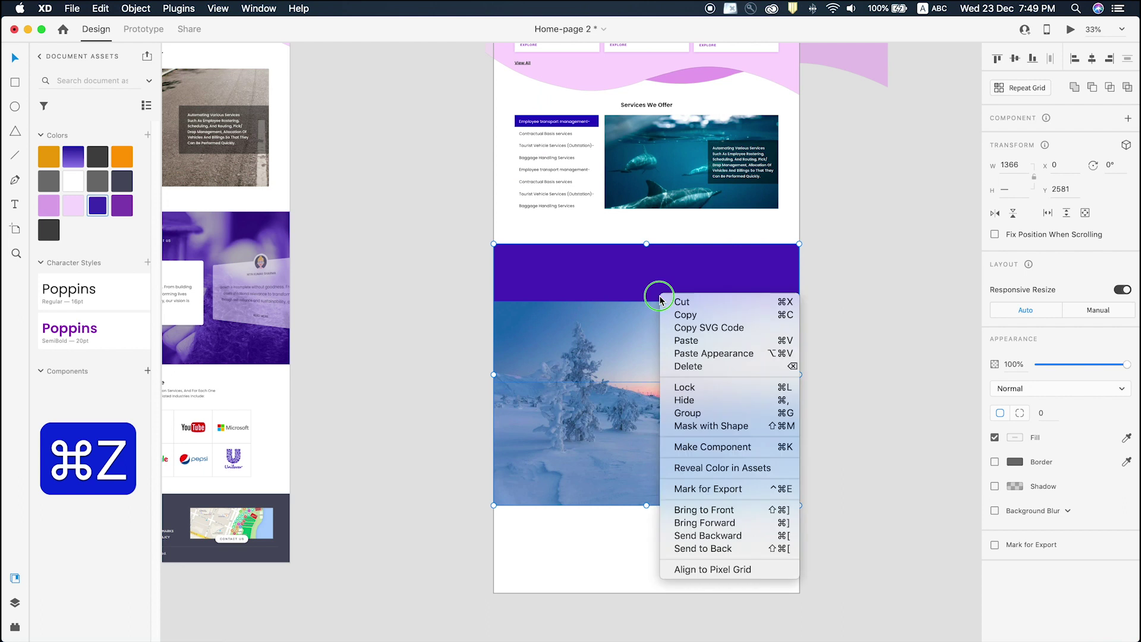
pyautogui.click(703, 426)
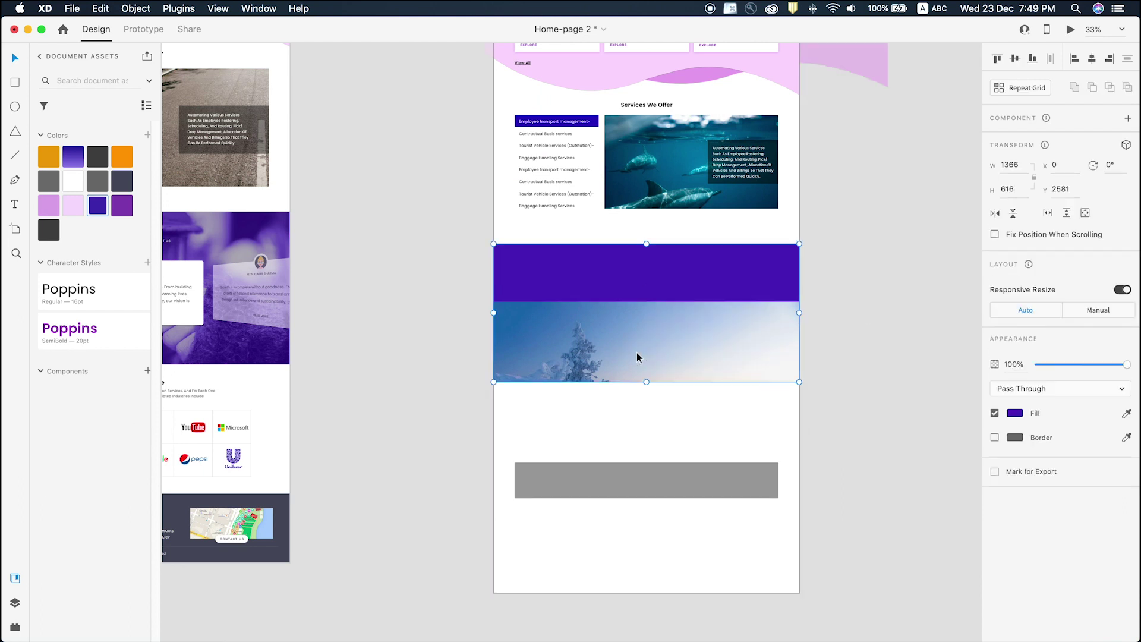
# Reposition the snow photo inside its mask so it covers the whole purple rectangle.
pyautogui.doubleClick(670, 333)
pyautogui.moveTo(670, 333); pyautogui.dragTo(670, 458)
pyautogui.press('Escape')
pyautogui.press('super+z')
# Set the masked snow photo's blend mode to Luminosity so the purple rectangle beneath tints it.
pyautogui.click(1026, 389)
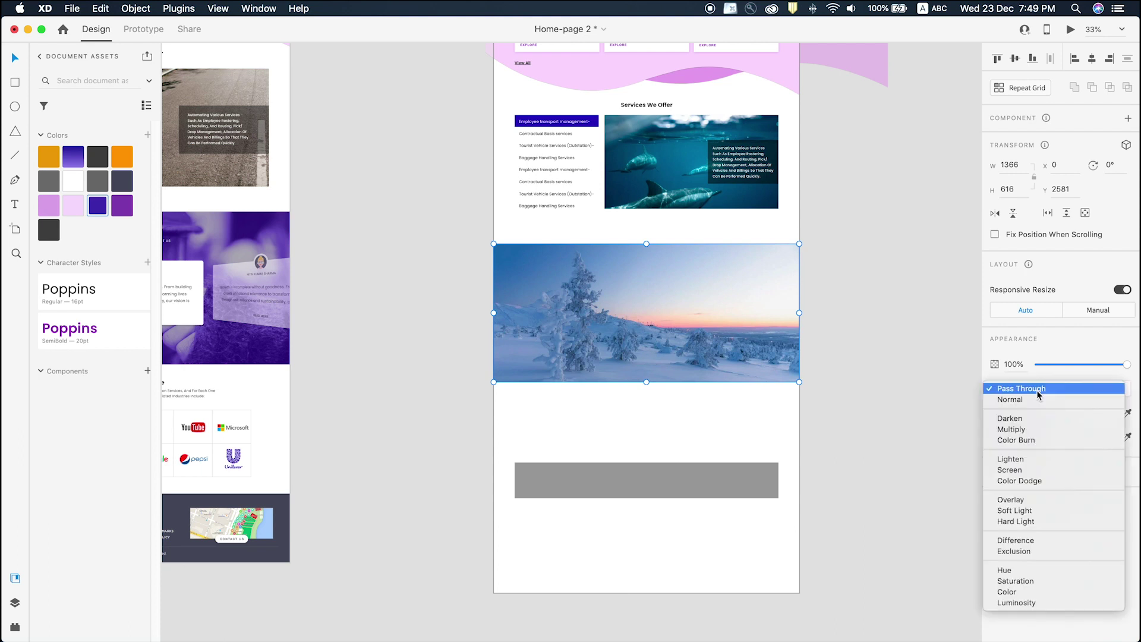
pyautogui.click(1024, 604)
pyautogui.click(650, 293)
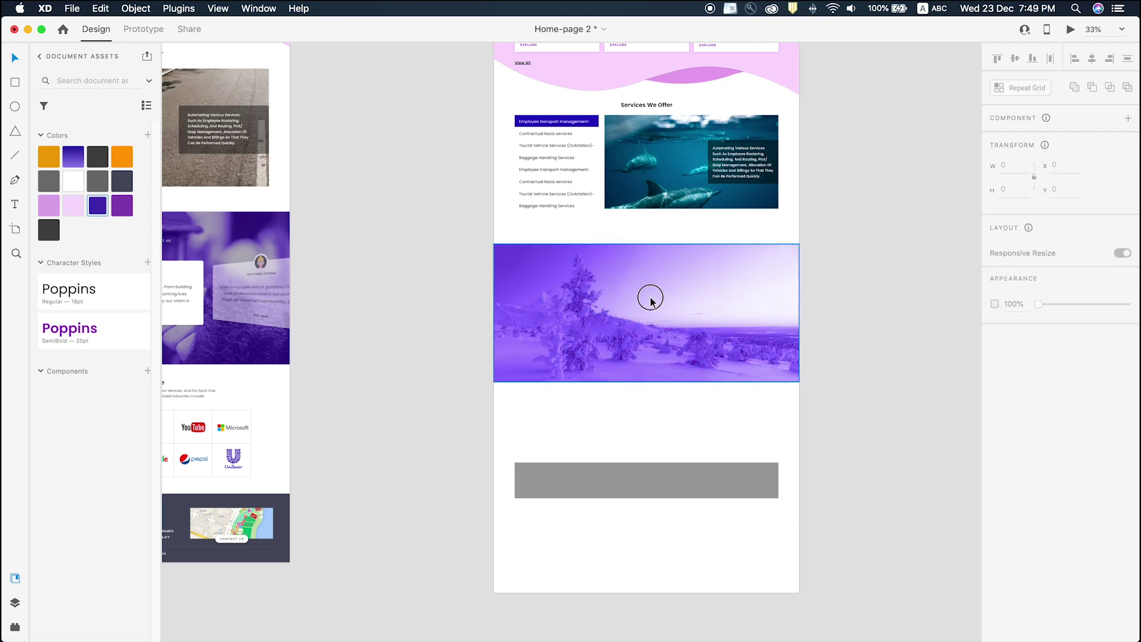
# Set the masked snow photo's opacity to 30% so the purple rectangle shows through more strongly.
pyautogui.moveTo(1076, 369); pyautogui.dragTo(1065, 364)
pyautogui.hscroll(-5, 814, 332)
pyautogui.scroll(-1, 814, 332)
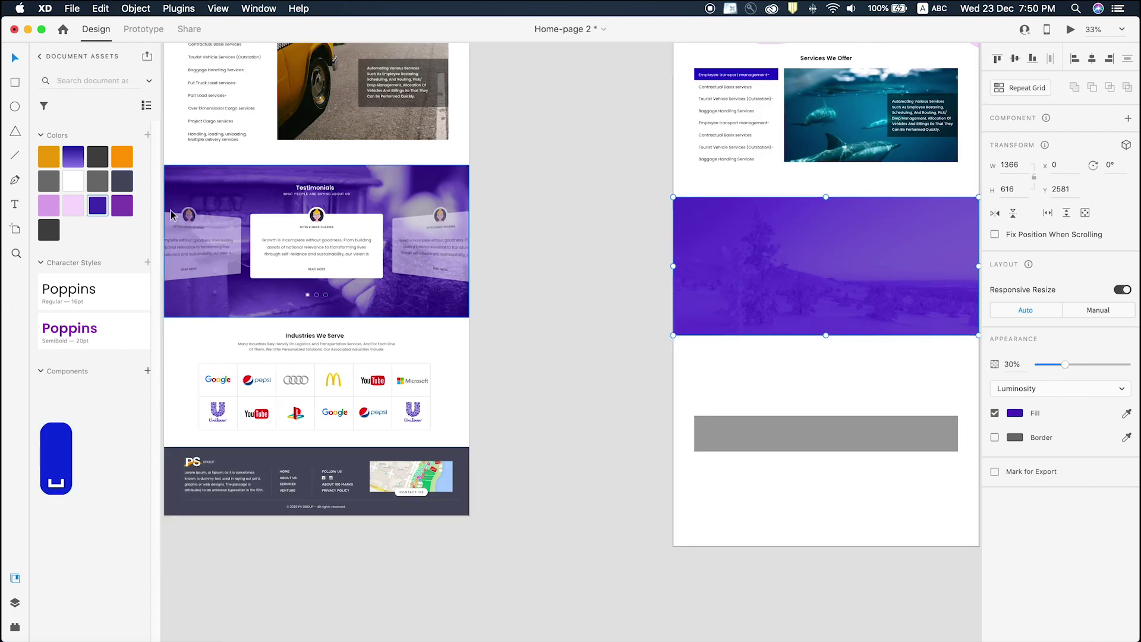
# Extend the tinted Testimonials background downward to make the section taller.
pyautogui.click(329, 196)
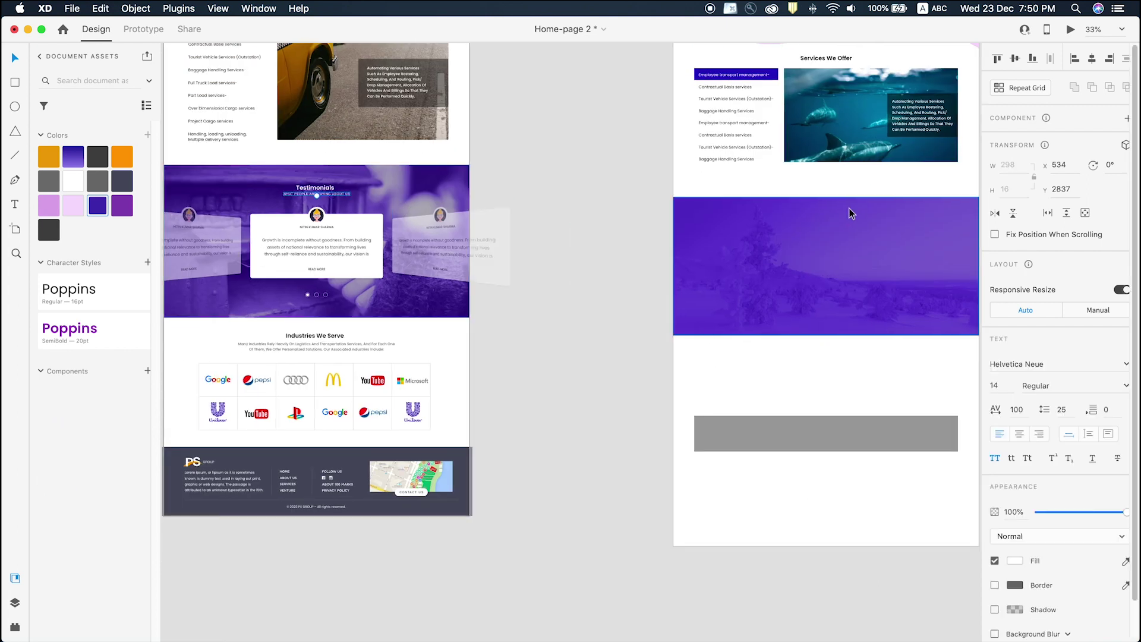
pyautogui.click(604, 202)
pyautogui.click(808, 253)
pyautogui.moveTo(826, 335); pyautogui.dragTo(827, 360)
pyautogui.press('super+z')
pyautogui.click(609, 263)
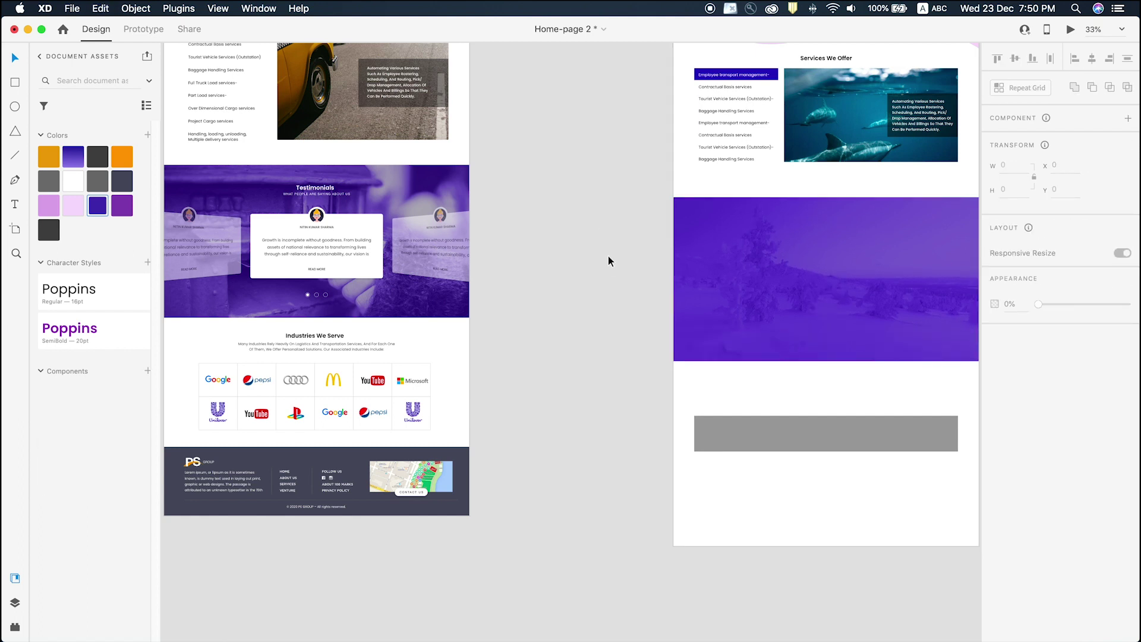
# Copy the Testimonials heading and its subtitle from the reference artboard and paste them onto the new purple background.
pyautogui.click(304, 189)
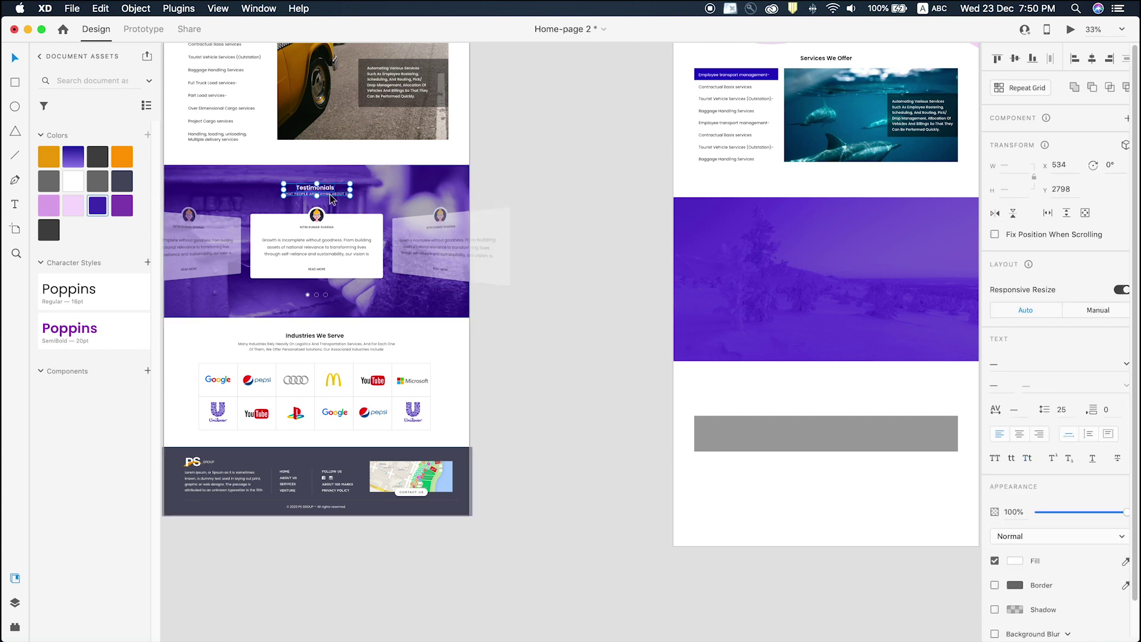
pyautogui.press('super+c')
pyautogui.press('super+v')
pyautogui.press('z')
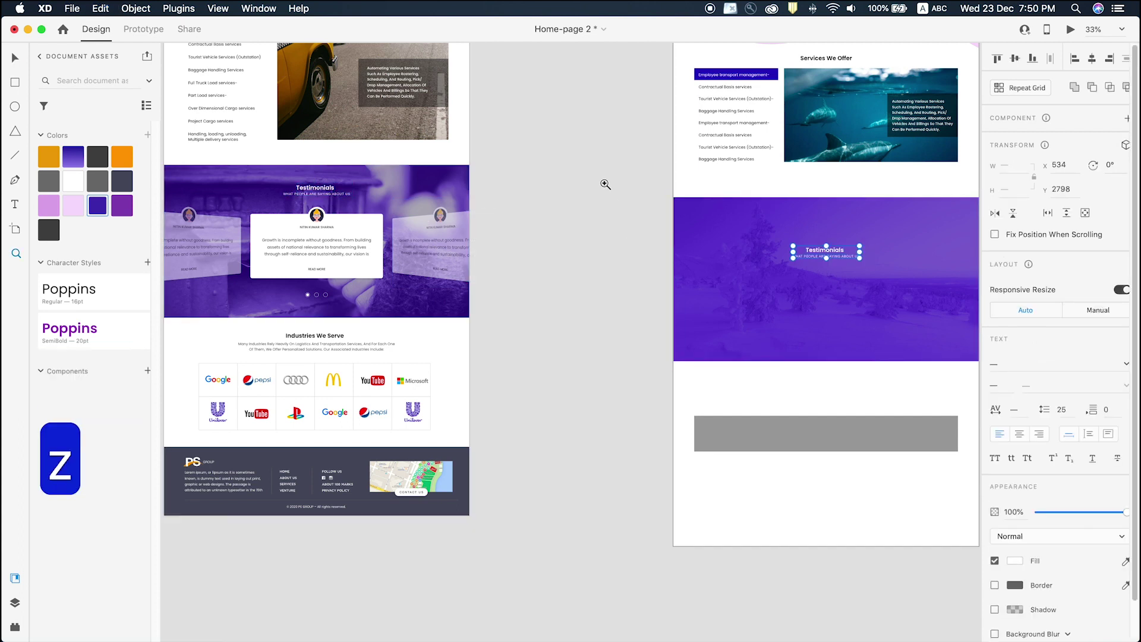
pyautogui.press('v')
pyautogui.scroll(5, 586, 289)
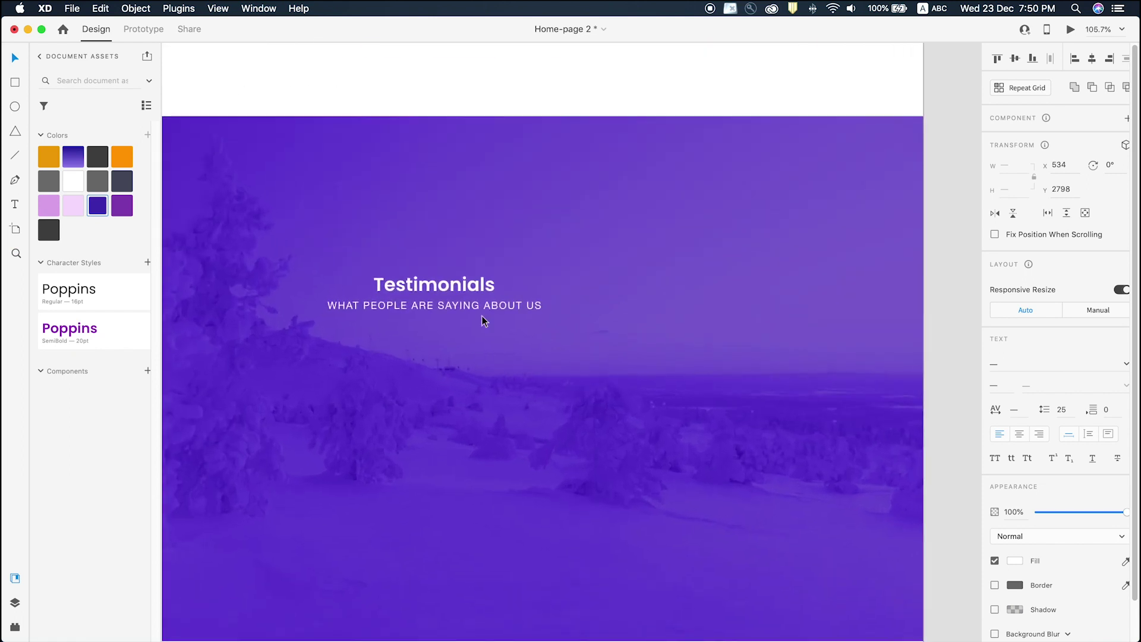
# Move the Testimonials heading and subtitle up together, near the upper edge of the purple background.
pyautogui.moveTo(450, 290); pyautogui.dragTo(450, 175)
pyautogui.click(479, 249)
pyautogui.click(449, 178)
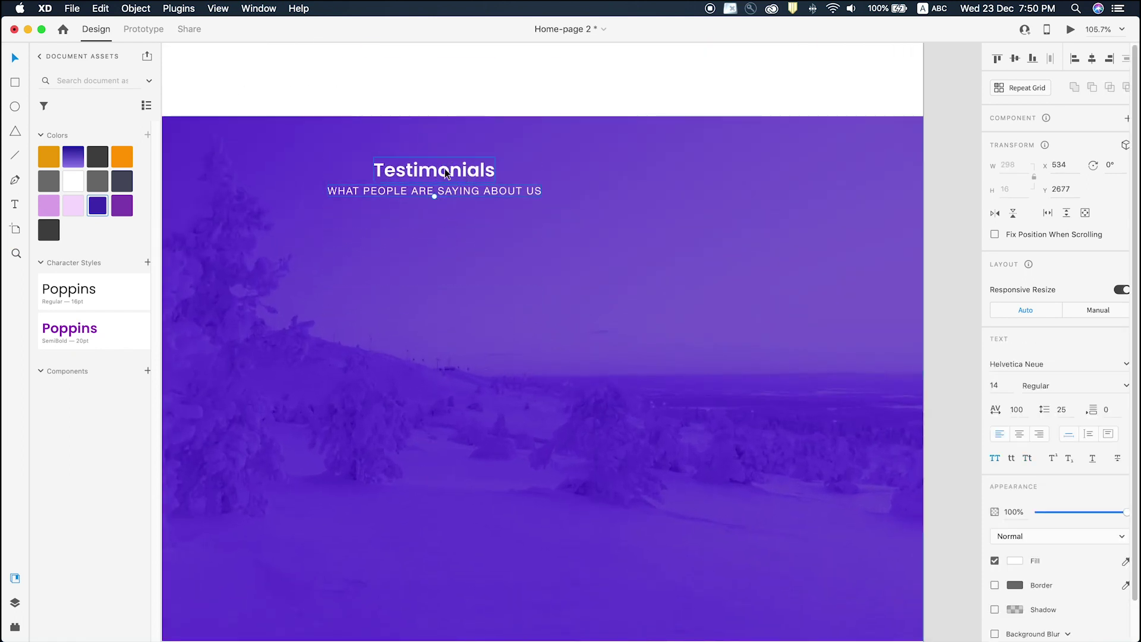
pyautogui.click(448, 240)
pyautogui.click(447, 172)
pyautogui.scroll(-5, 462, 194)
pyautogui.click(767, 210)
pyautogui.scroll(-3, 575, 213)
pyautogui.click(576, 213)
pyautogui.click(568, 192)
pyautogui.scroll(5, 568, 190)
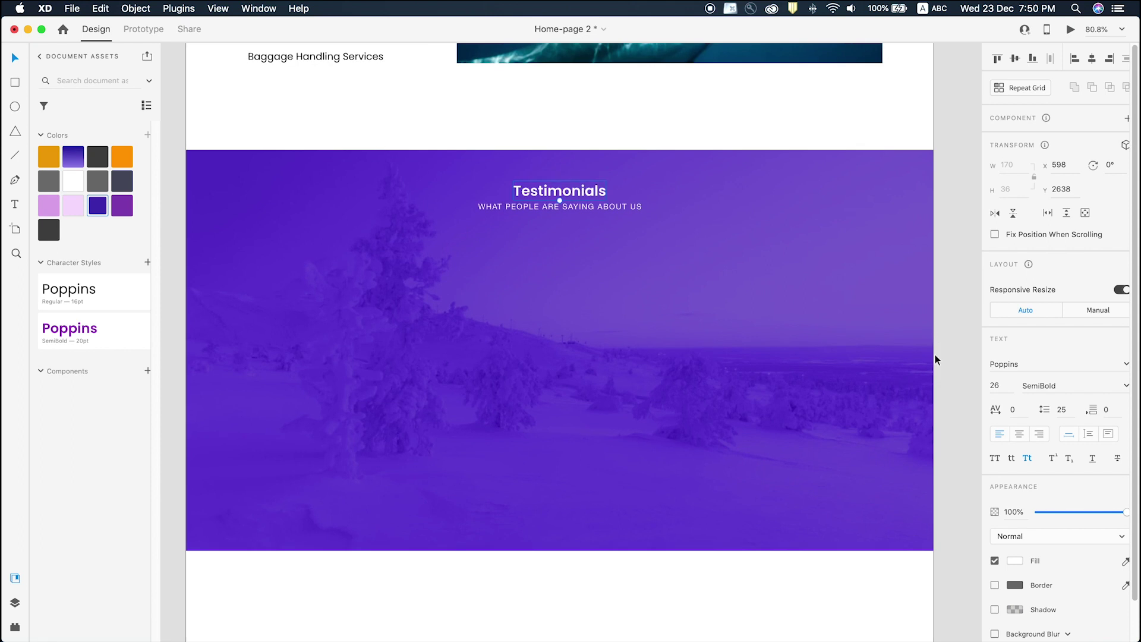
# Move the whole Testimonials section, background and texts together, slightly up toward the Services We Offer section.
pyautogui.click(608, 207)
pyautogui.scroll(-2, 609, 208)
pyautogui.scroll(-3, 608, 204)
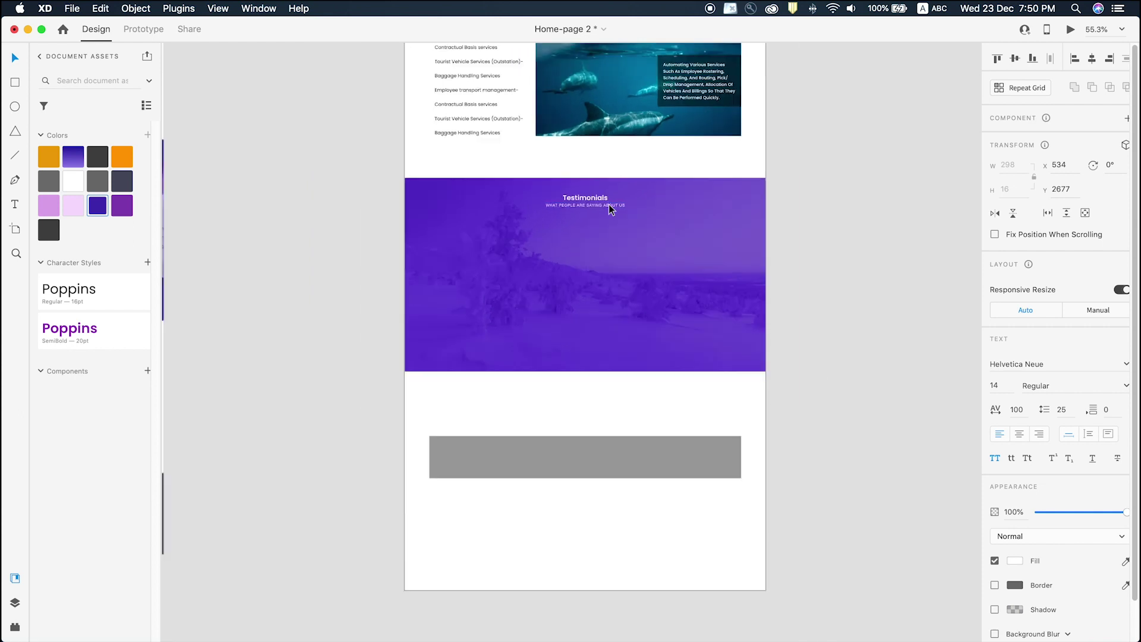
pyautogui.scroll(2, 773, 199)
pyautogui.hscroll(-3, 772, 199)
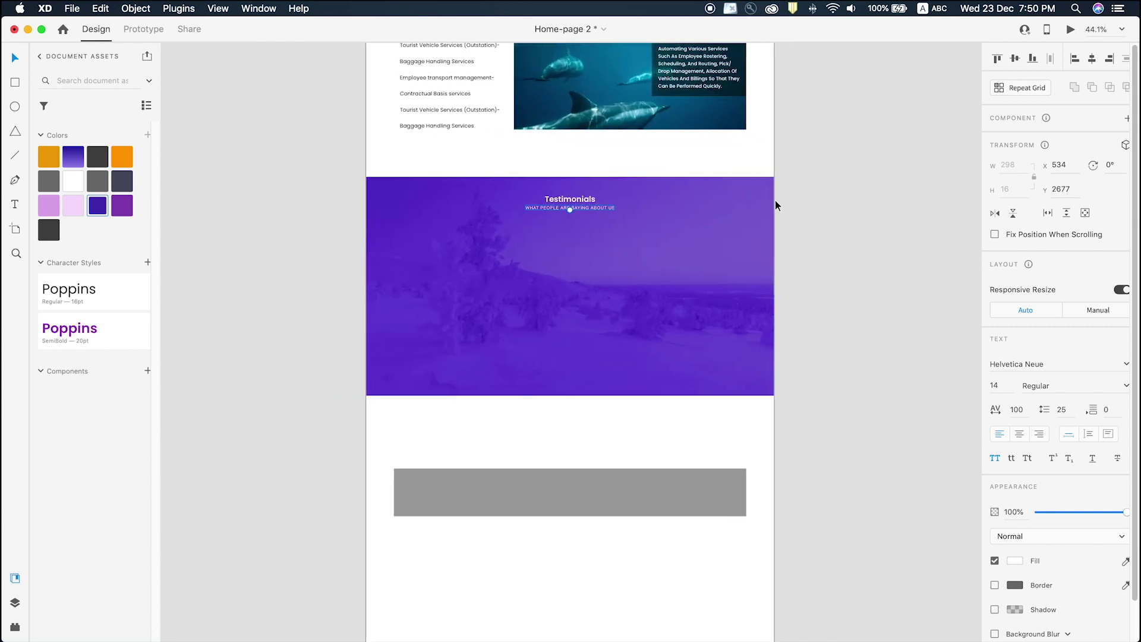
pyautogui.scroll(-3, 301, 237)
pyautogui.hscroll(-2, 310, 243)
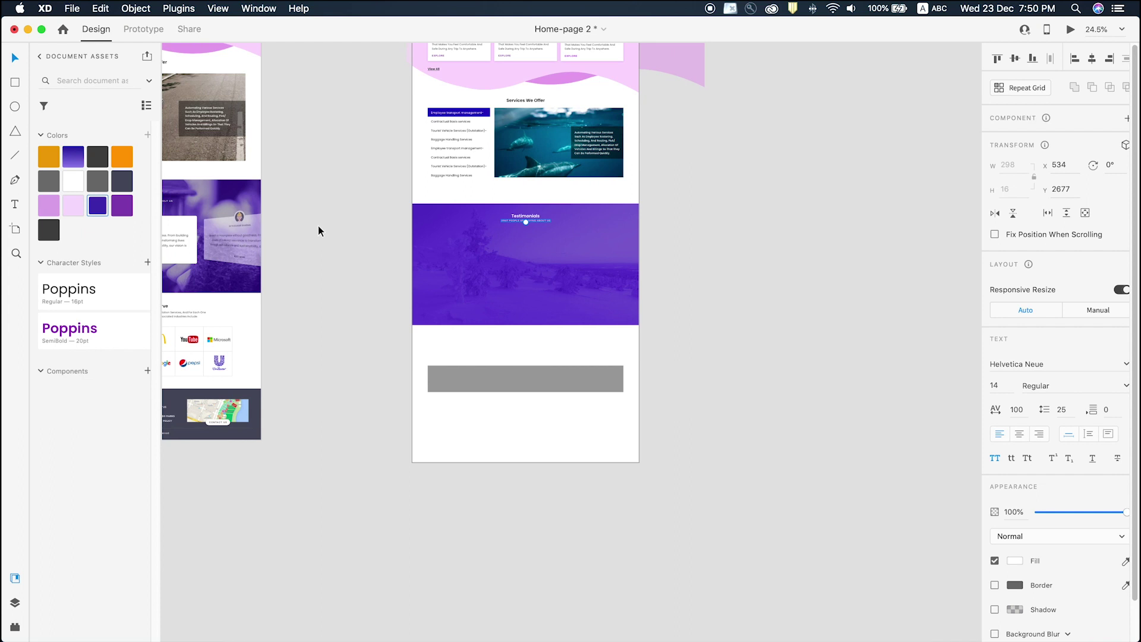
pyautogui.moveTo(337, 217); pyautogui.dragTo(660, 313)
pyautogui.moveTo(560, 279); pyautogui.dragTo(561, 271)
pyautogui.click(775, 345)
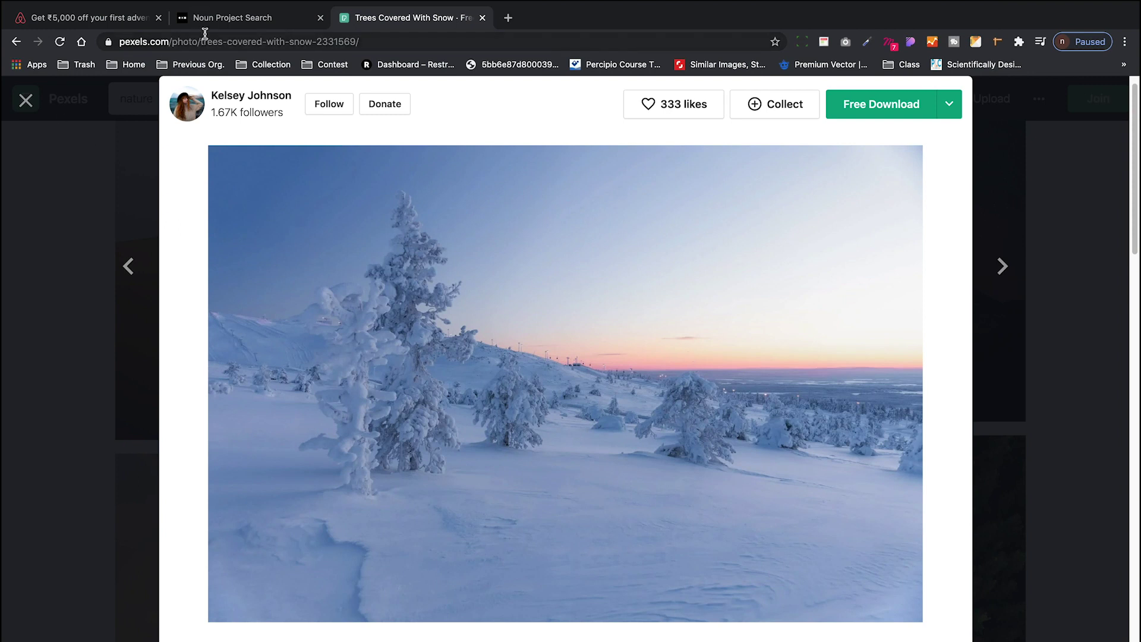
# Switch to the browser and examine the Airbnb page's layout and element styles with the CSSViewer extension.
pyautogui.click(109, 22)
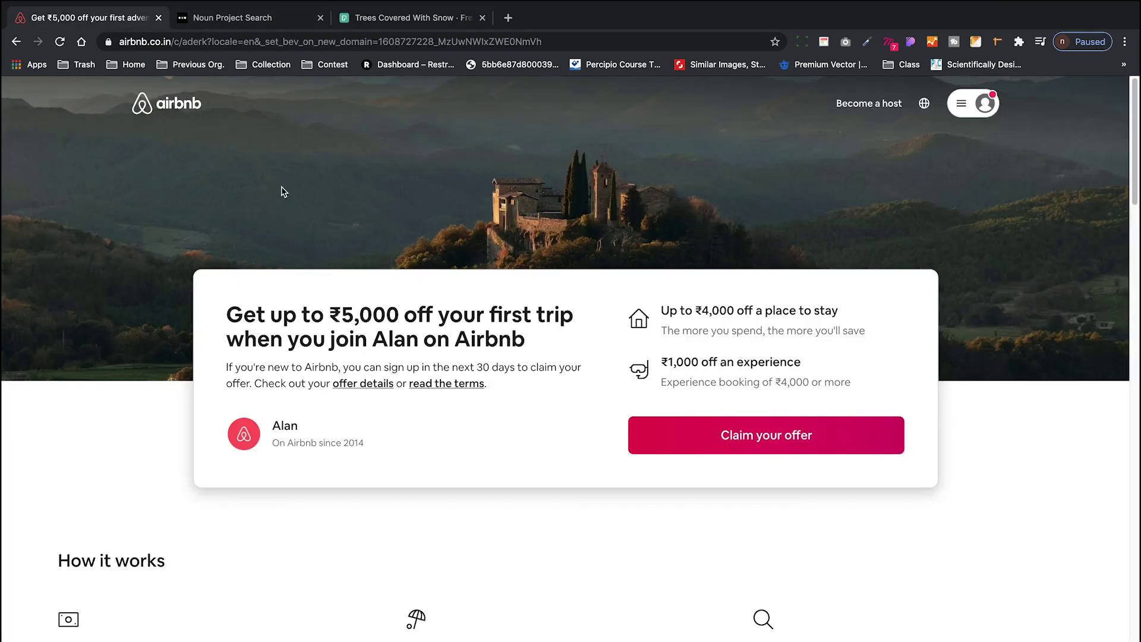
pyautogui.scroll(-5, 610, 546)
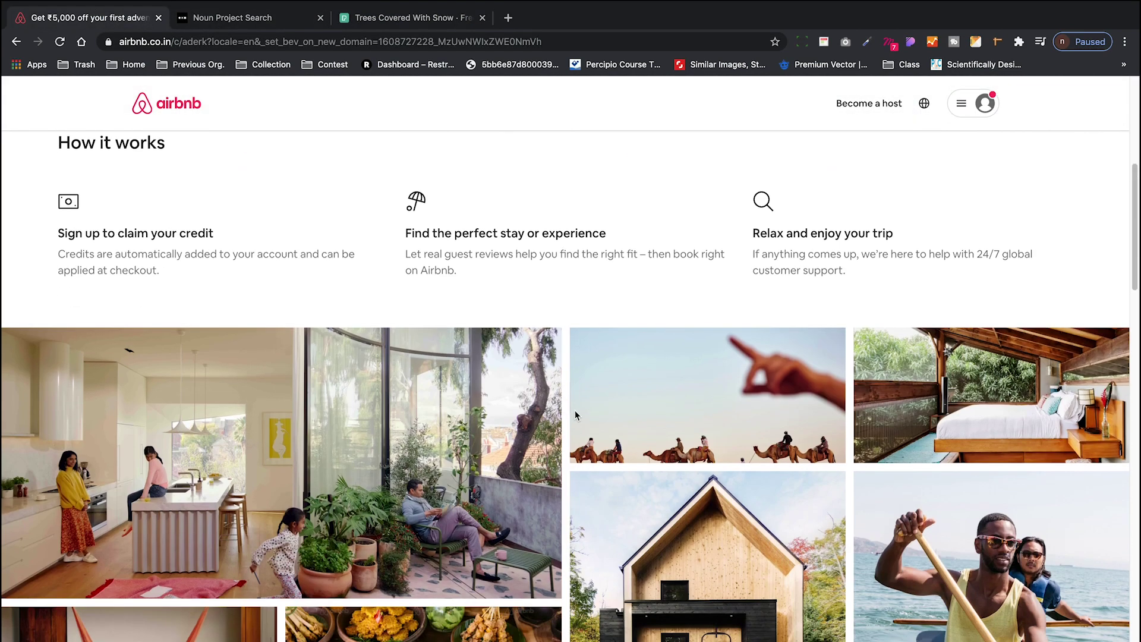
pyautogui.scroll(7, 576, 410)
pyautogui.scroll(-1, 635, 373)
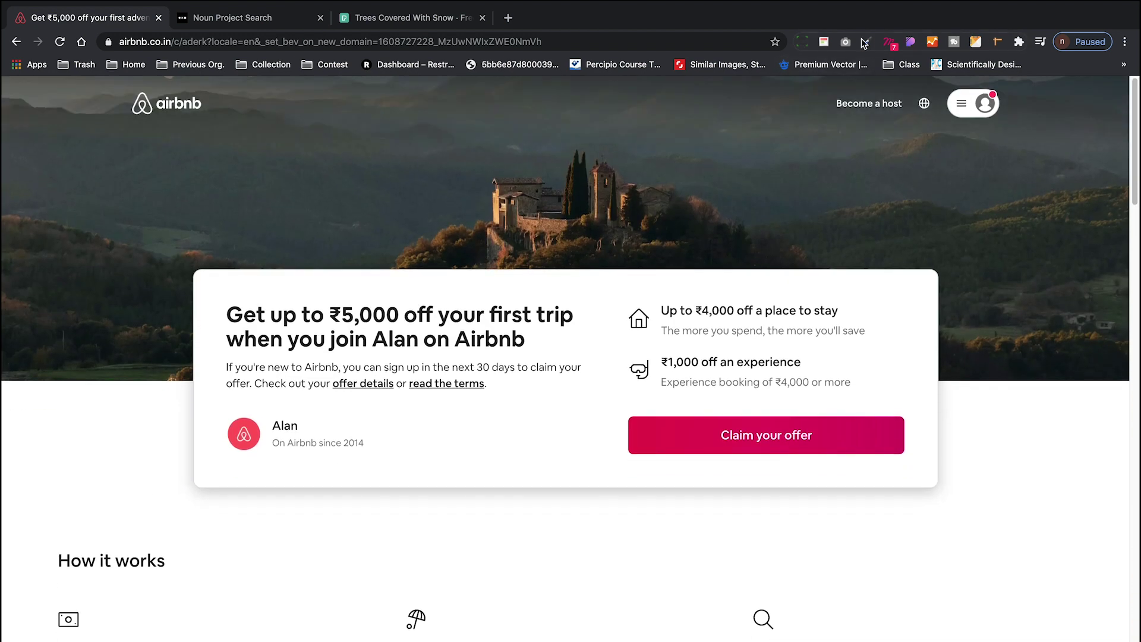
pyautogui.scroll(-2, 557, 415)
pyautogui.scroll(4, 476, 404)
pyautogui.click(826, 45)
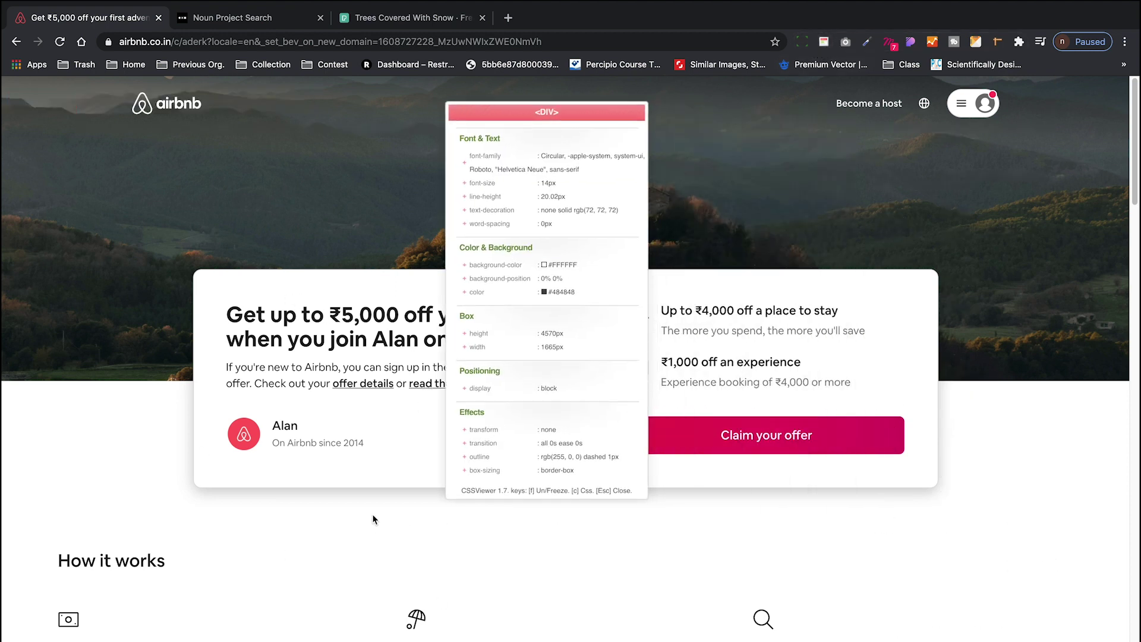
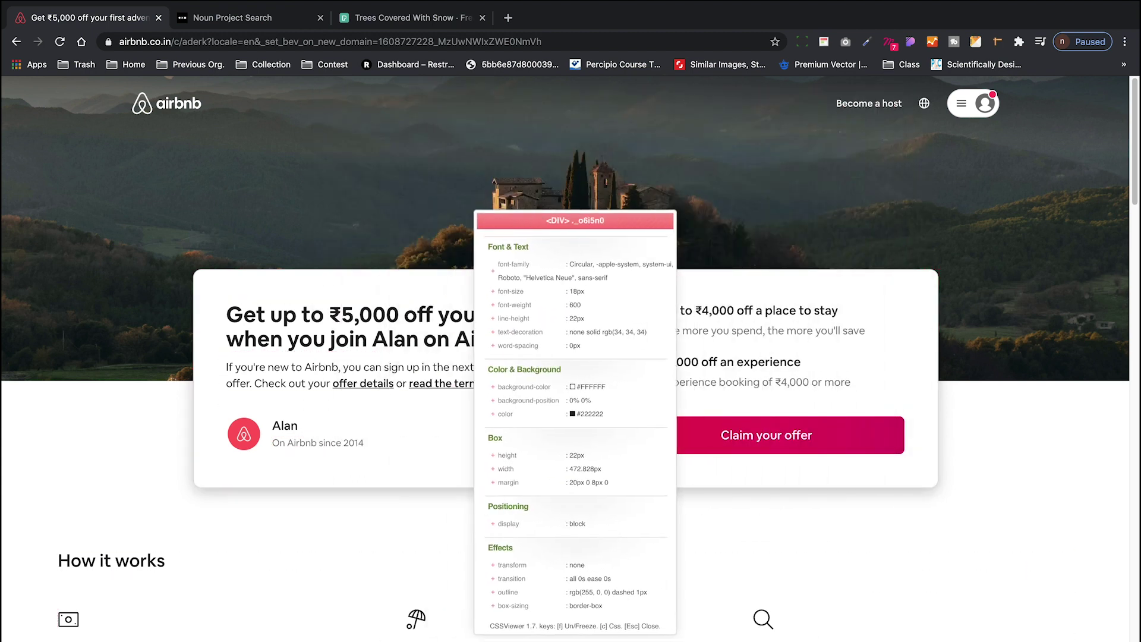
pyautogui.scroll(-3, 577, 523)
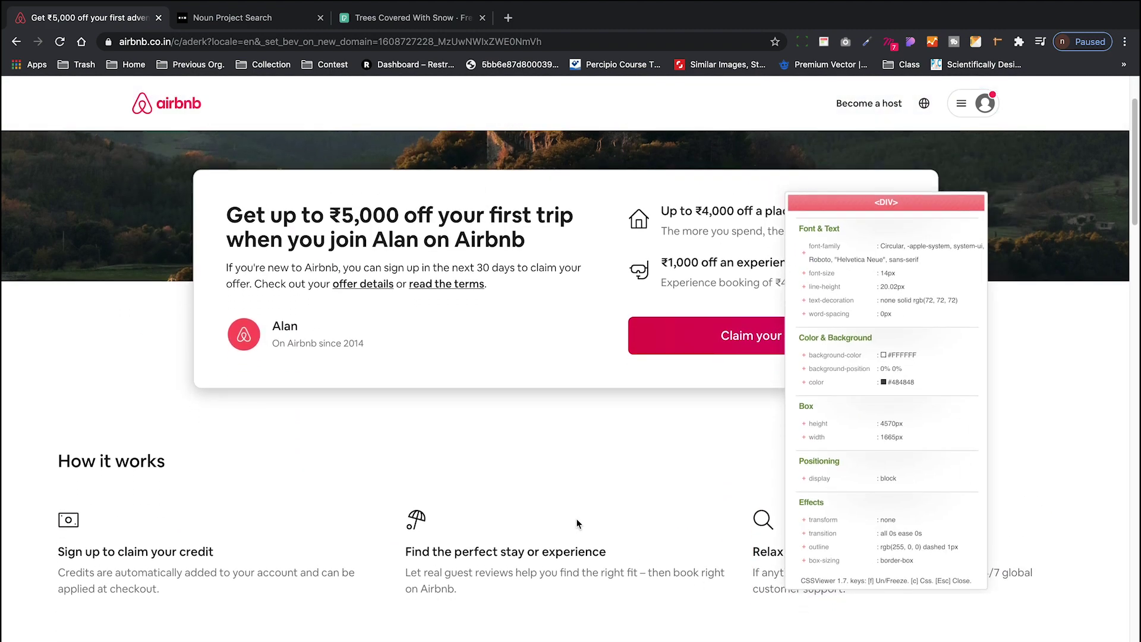
pyautogui.scroll(-8, 577, 524)
pyautogui.scroll(10, 577, 522)
pyautogui.press('Escape')
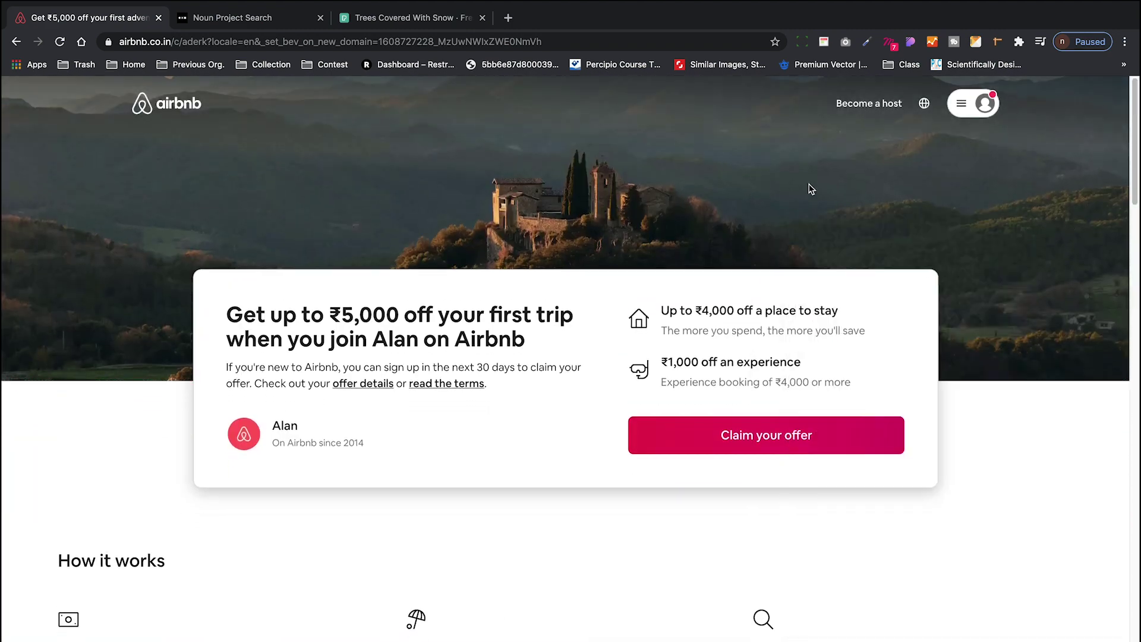
# Switch back to Adobe XD, copy the reference's central testimonial card onto the new purple background, and centre it horizontally.
pyautogui.press('super+Tab')
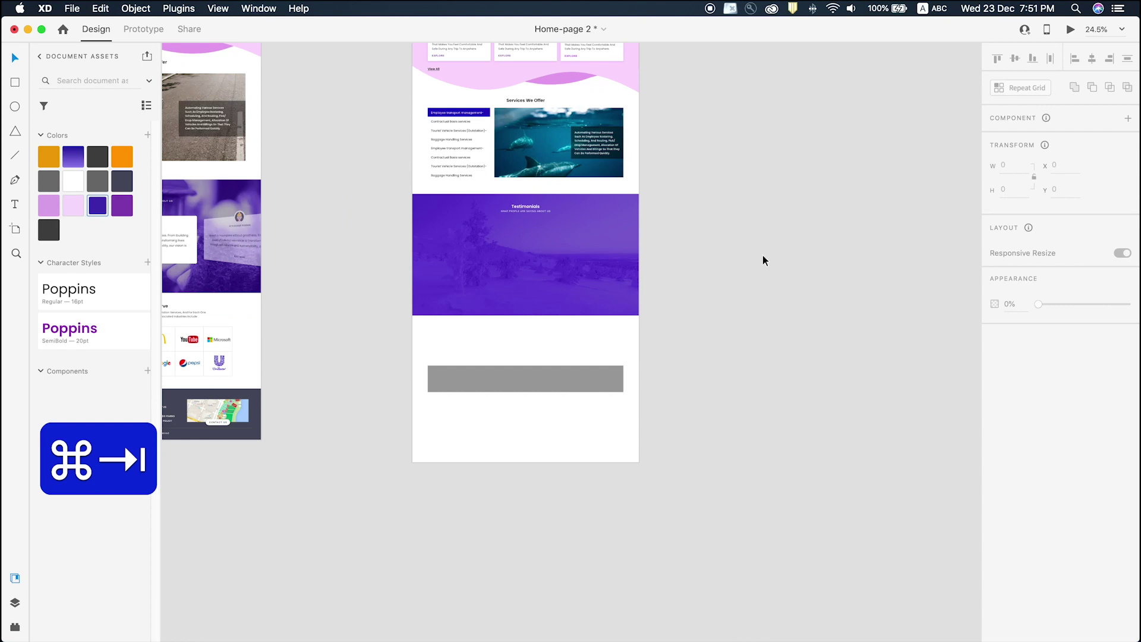
pyautogui.hscroll(-3, 501, 266)
pyautogui.scroll(5, 413, 230)
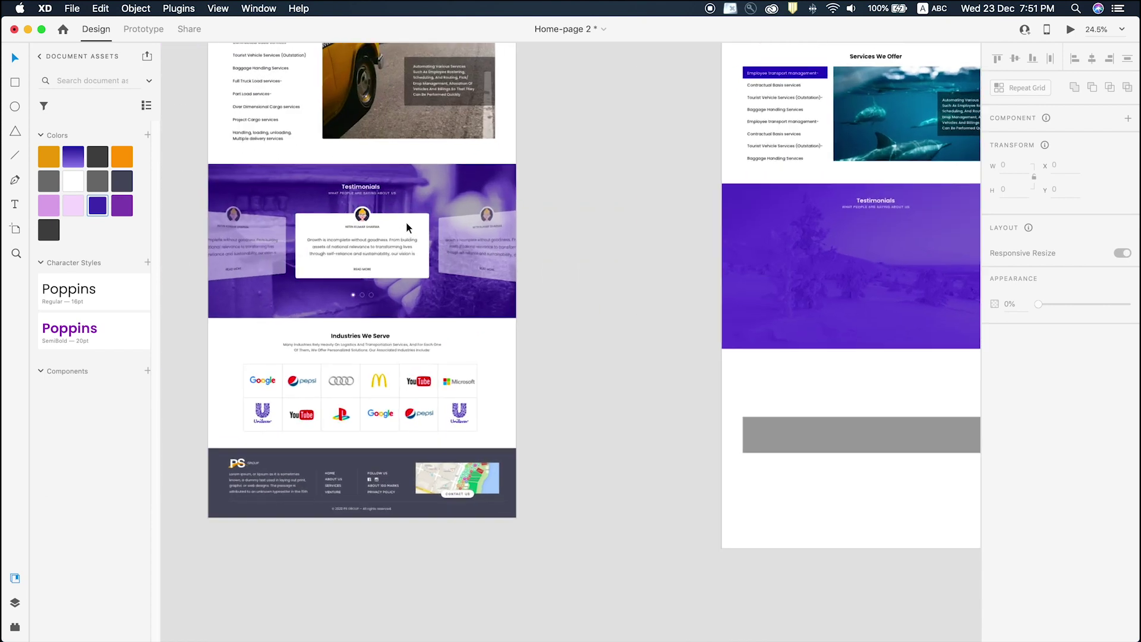
pyautogui.click(395, 230)
pyautogui.scroll(-5, 397, 231)
pyautogui.moveTo(397, 231); pyautogui.dragTo(749, 269)
pyautogui.press('super+z')
pyautogui.click(1091, 59)
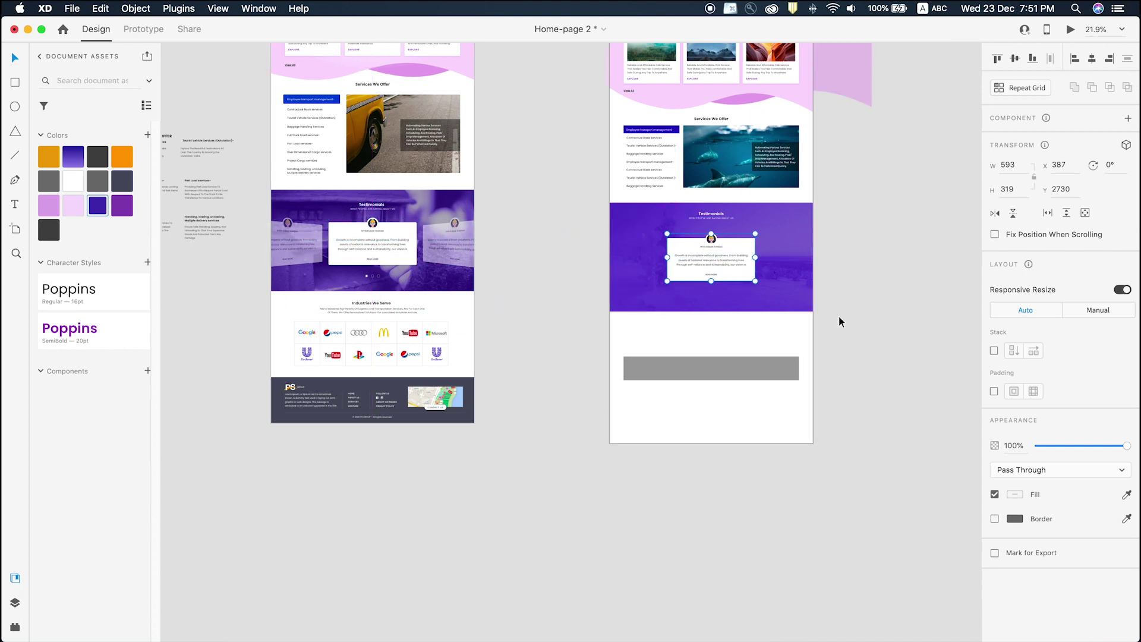
# Draw a borderless white rectangle about 715 × 355 over the testimonial card and round its corners to 15.
pyautogui.press('z')
pyautogui.moveTo(871, 162); pyautogui.dragTo(558, 331)
pyautogui.press('v')
pyautogui.click(853, 288)
pyautogui.press('z')
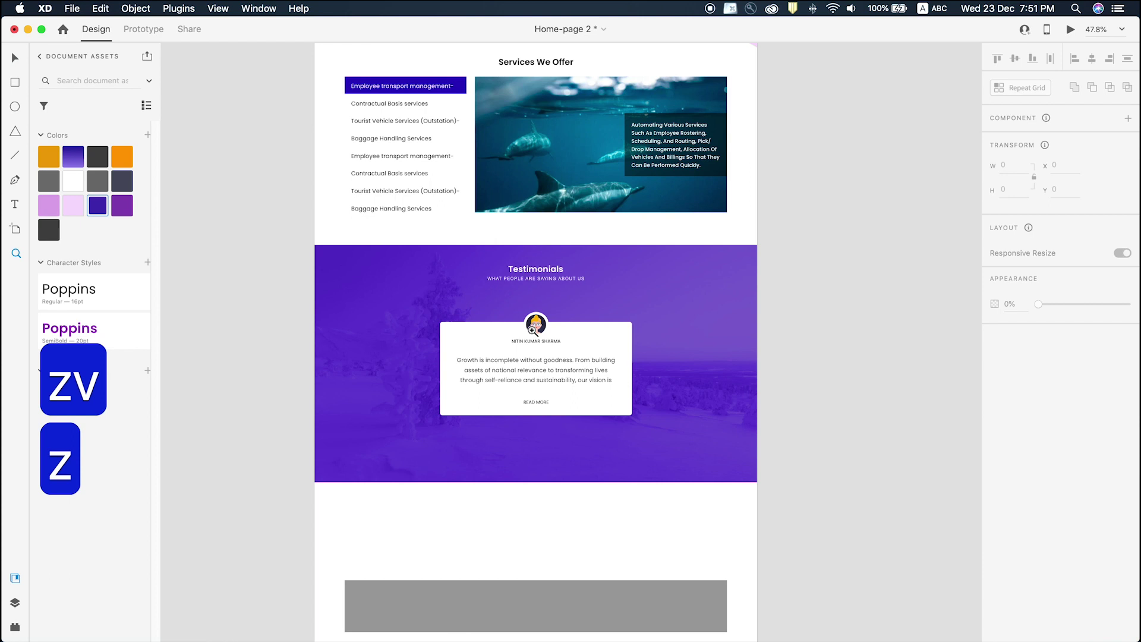
pyautogui.moveTo(287, 271); pyautogui.dragTo(738, 445)
pyautogui.press('v')
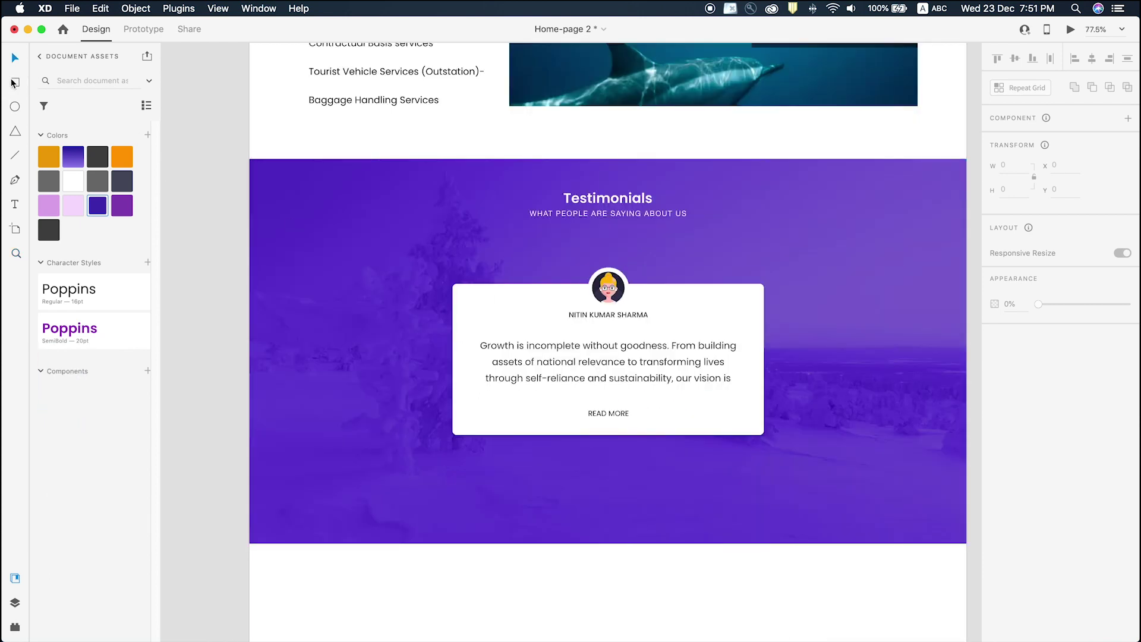
pyautogui.moveTo(398, 229)
pyautogui.mouseDown()
pyautogui.moveTo(820, 433)
pyautogui.moveTo(756, 400)
pyautogui.moveTo(784, 410)
pyautogui.moveTo(773, 415)
pyautogui.mouseUp()
pyautogui.click(994, 462)
pyautogui.press('v')
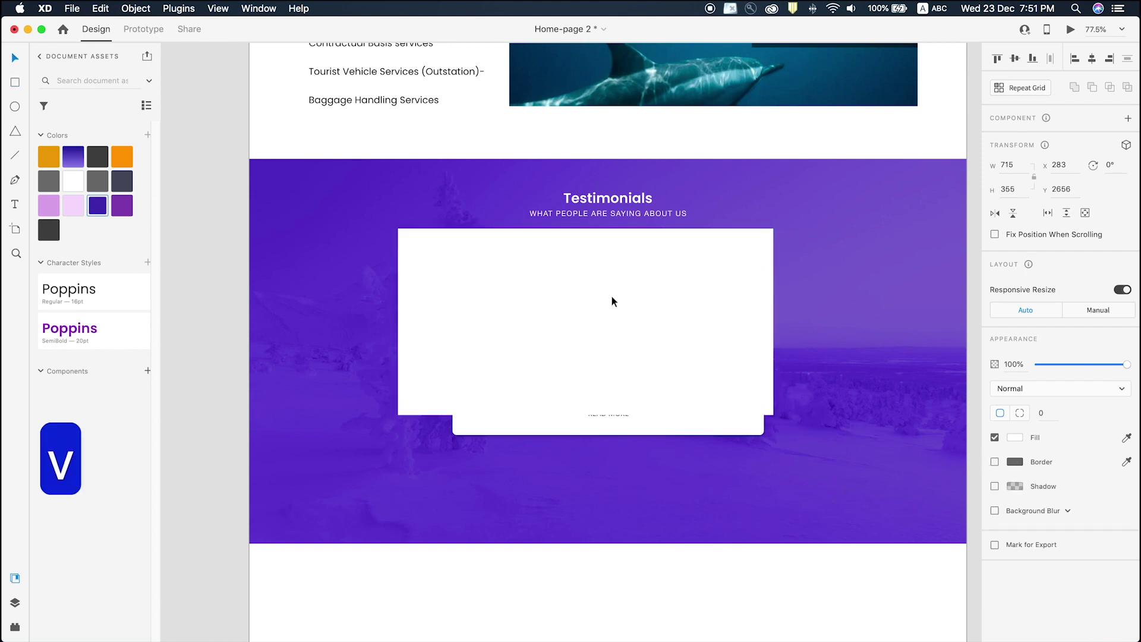
pyautogui.moveTo(407, 240); pyautogui.dragTo(509, 319)
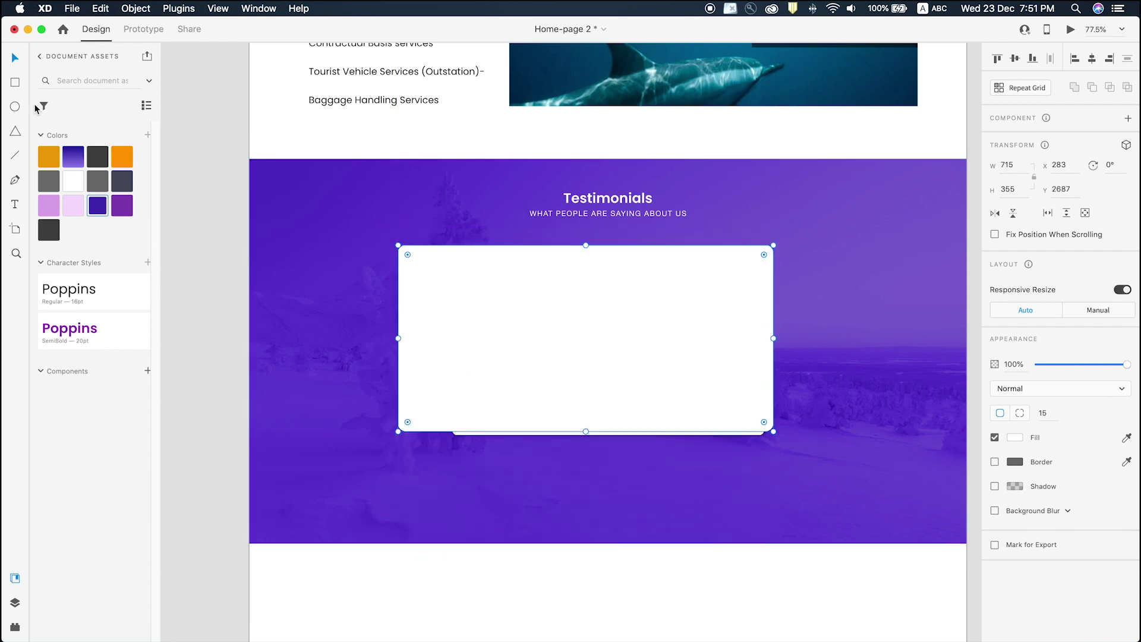
# Draw a circle about 98 × 98 centred over the white rectangle's upper edge and unite both into one shape.
pyautogui.moveTo(586, 268); pyautogui.dragTo(561, 240)
pyautogui.press('v')
pyautogui.moveTo(602, 275); pyautogui.dragTo(603, 257)
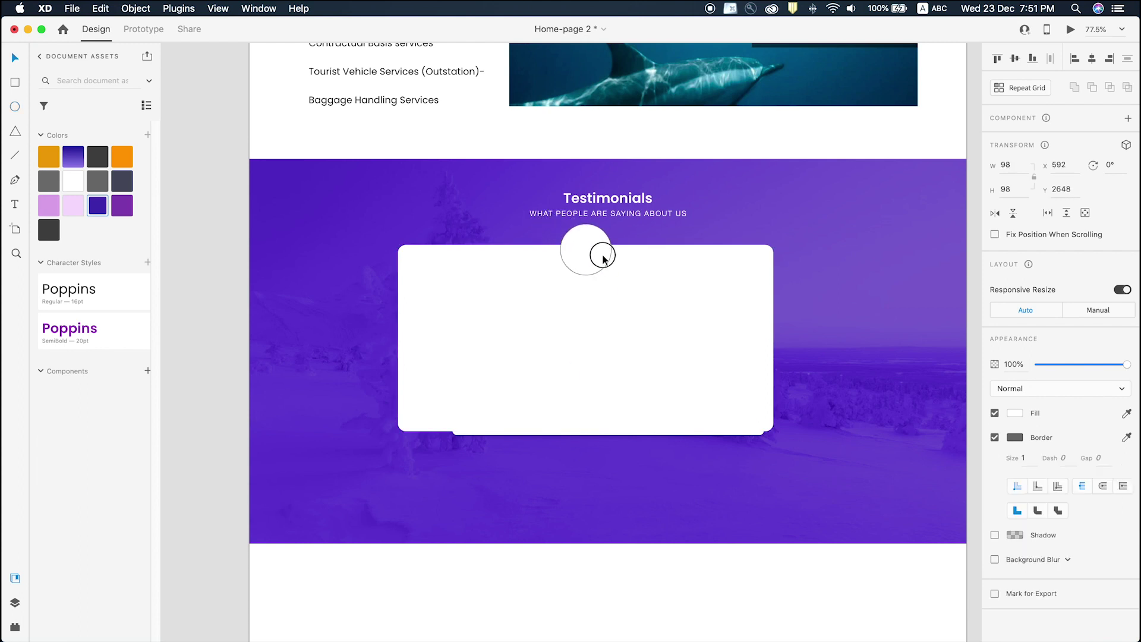
pyautogui.keyDown('shift'); pyautogui.click(735, 272); pyautogui.keyUp('shift')
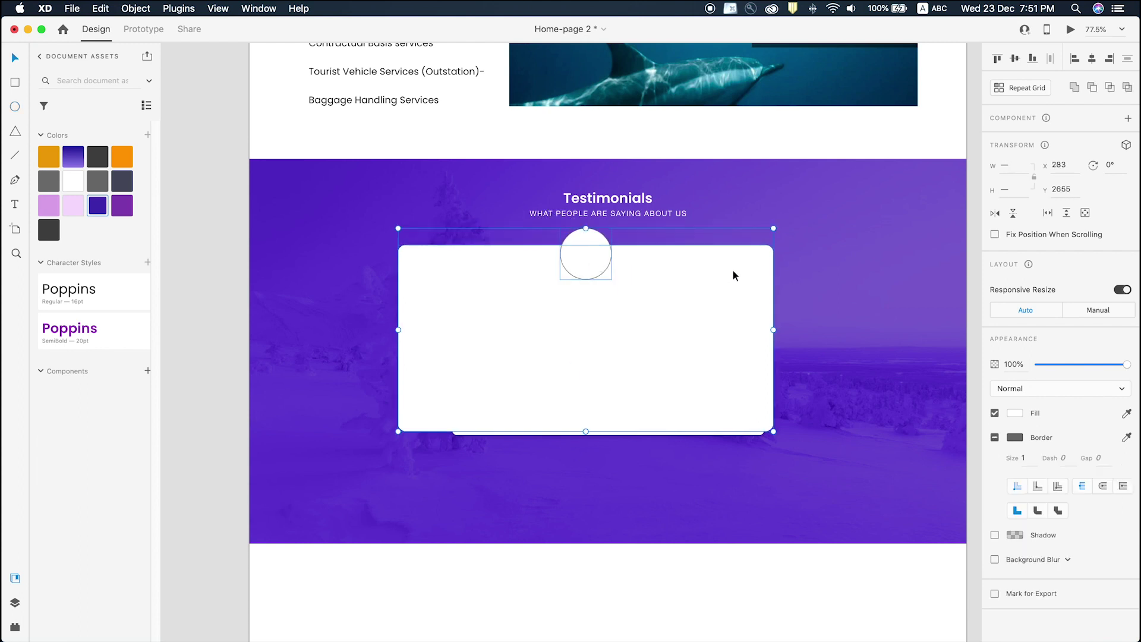
pyautogui.click(1077, 93)
pyautogui.press('super+z')
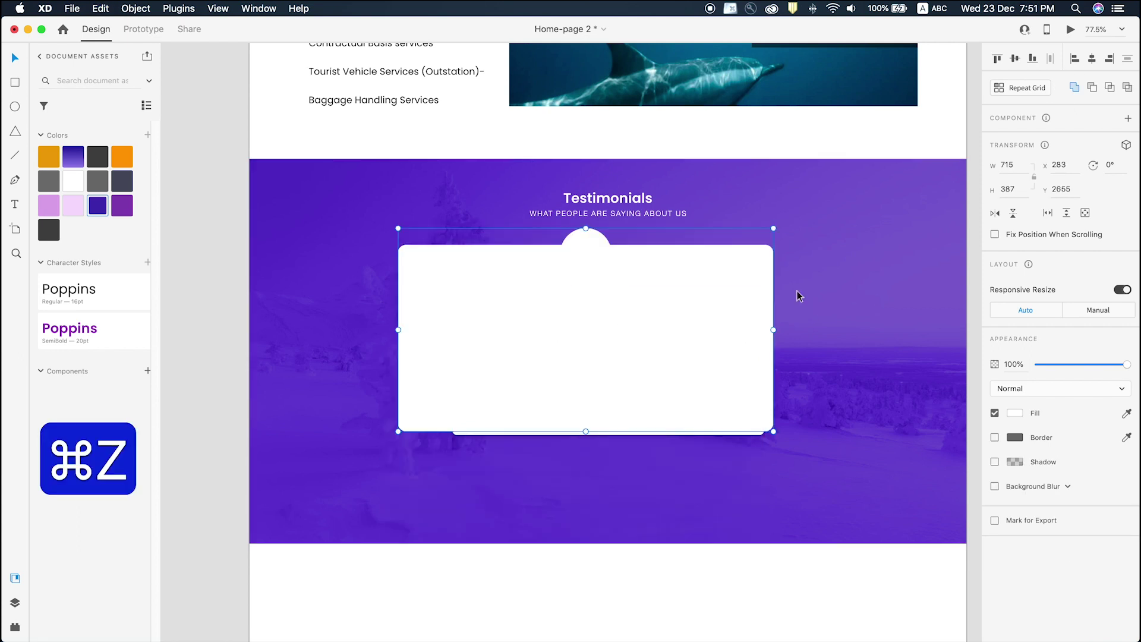
# Move the combined white shape aside to the left and ungroup the copied testimonial card.
pyautogui.moveTo(560, 303); pyautogui.dragTo(317, 303)
pyautogui.click(606, 286)
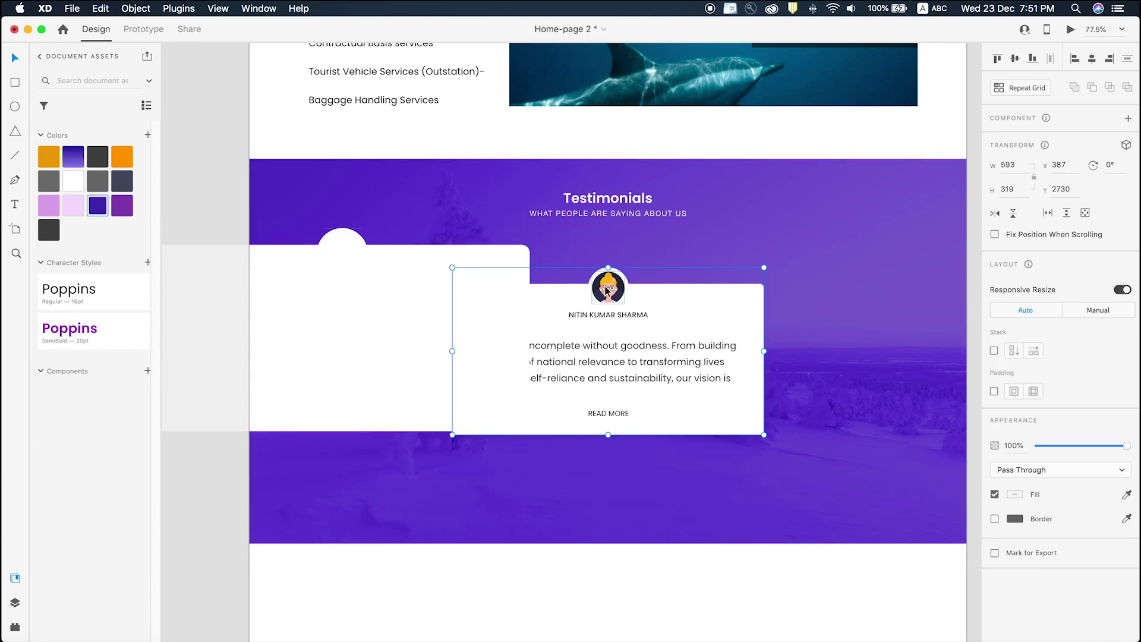
pyautogui.rightClick(606, 286)
pyautogui.click(630, 416)
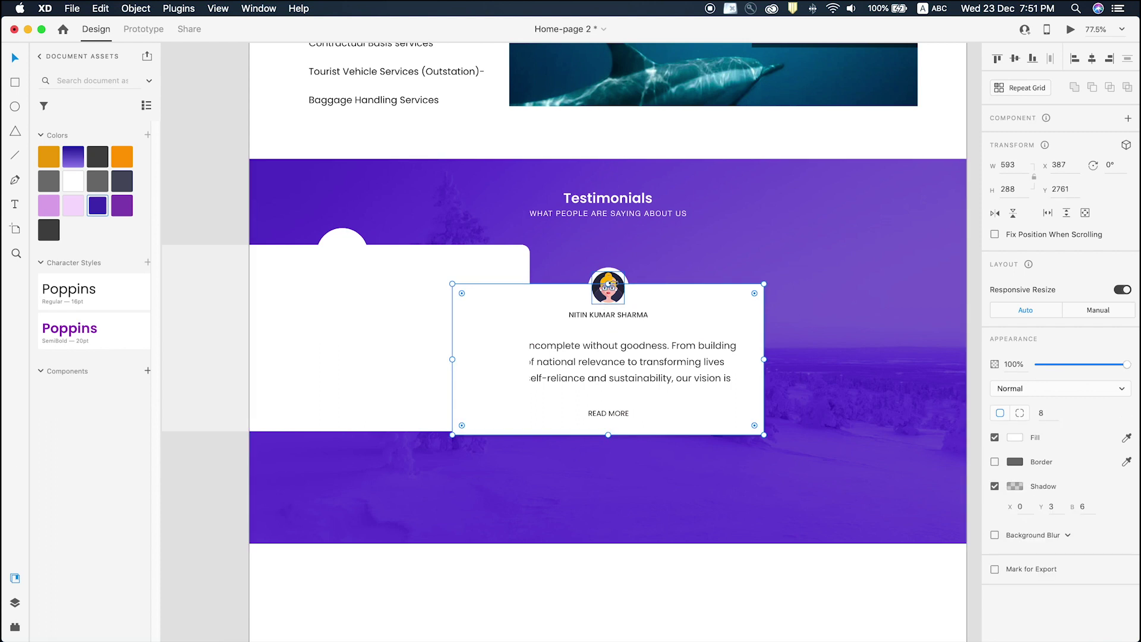
# Copy the avatar from the testimonial card, bring it to the front, and place it inside the white shape's rounded bump.
pyautogui.click(616, 296)
pyautogui.moveTo(616, 295); pyautogui.dragTo(340, 262)
pyautogui.press('super+z')
pyautogui.moveTo(614, 291); pyautogui.dragTo(350, 269)
pyautogui.press('shift+super+bracketright')
pyautogui.rightClick(347, 285)
pyautogui.click(348, 256)
pyautogui.click(348, 255)
pyautogui.click(339, 287)
pyautogui.moveTo(353, 291); pyautogui.dragTo(352, 259)
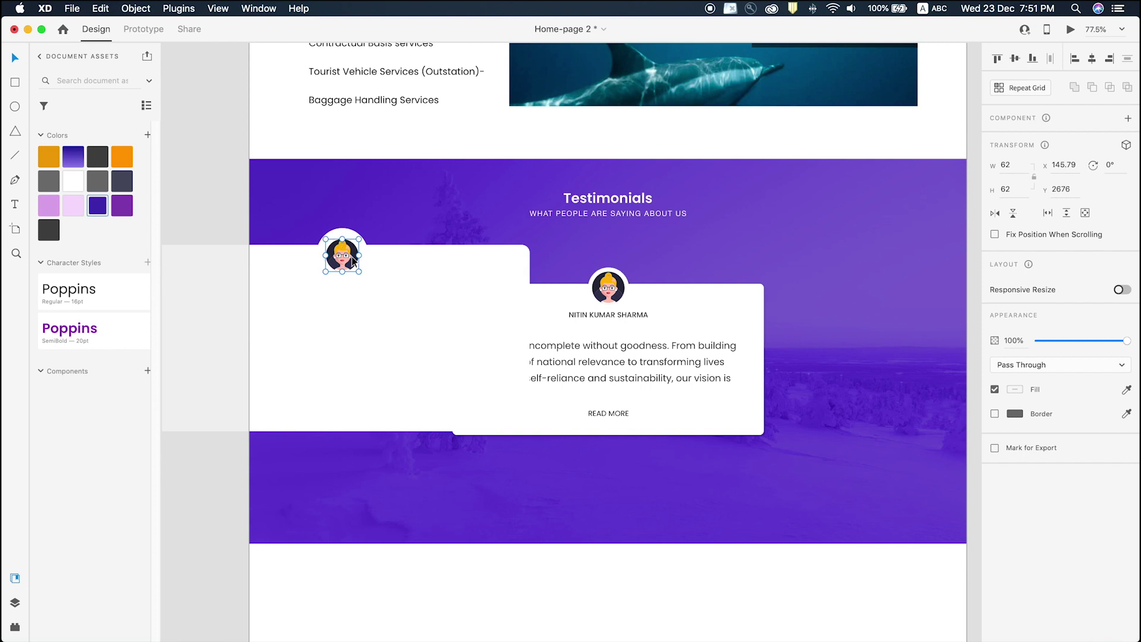
# Copy the reviewer's name onto the white shape, bring it to the front, and position it centred beneath the avatar.
pyautogui.moveTo(608, 315); pyautogui.dragTo(359, 280)
pyautogui.press('shift+super+bracketright')
pyautogui.press('shift+super+bracketright')
pyautogui.keyDown('shift'); pyautogui.click(342, 255); pyautogui.keyUp('shift')
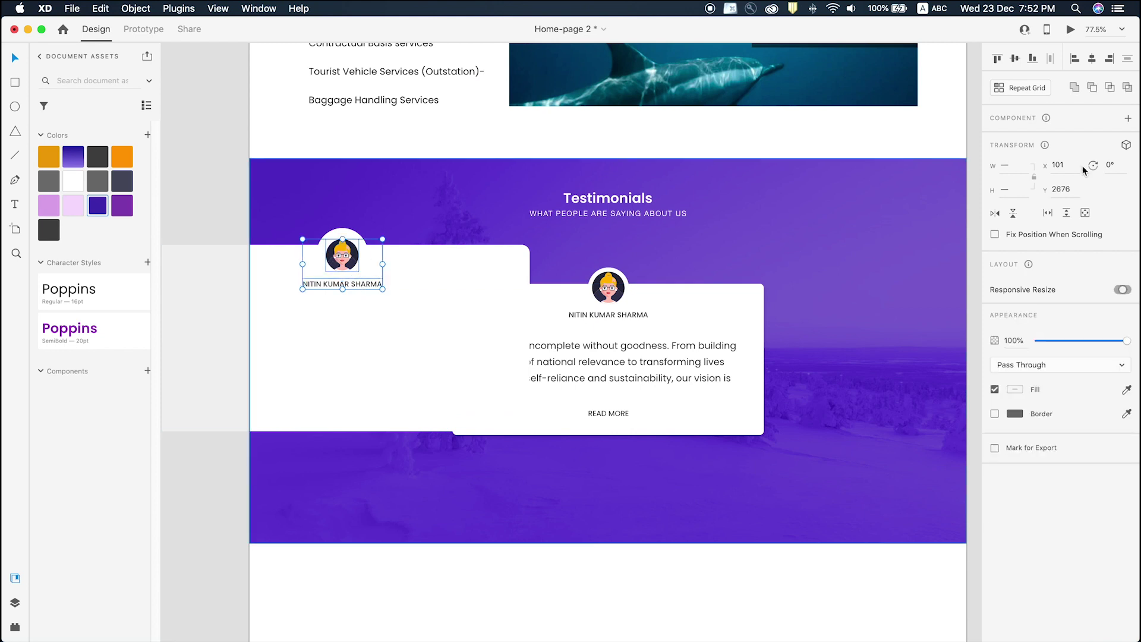
pyautogui.click(238, 213)
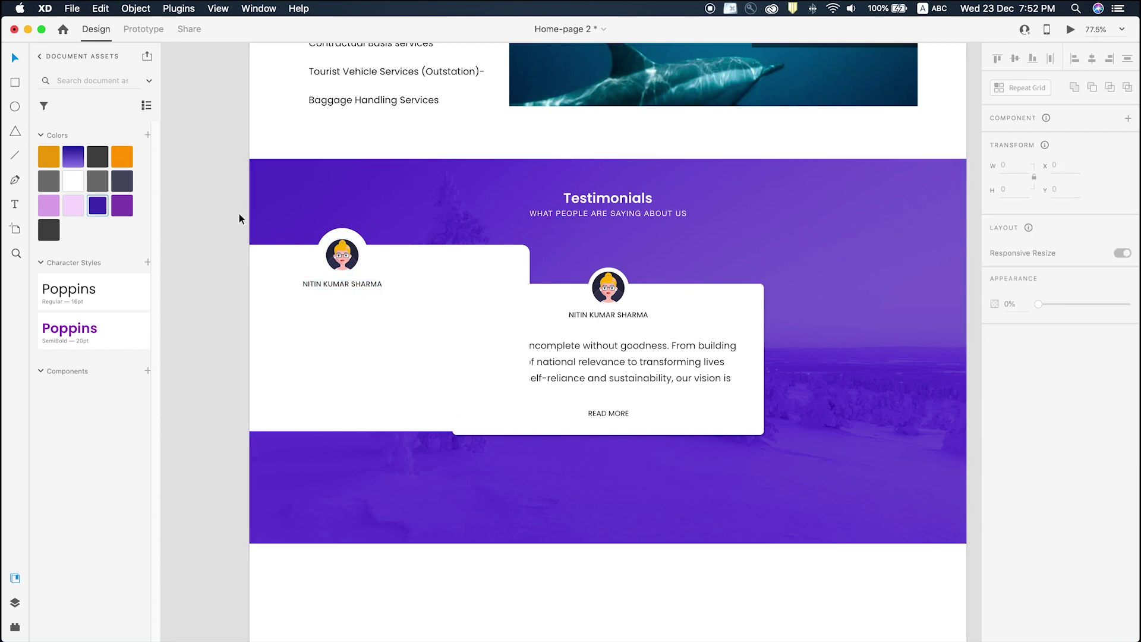
pyautogui.click(332, 283)
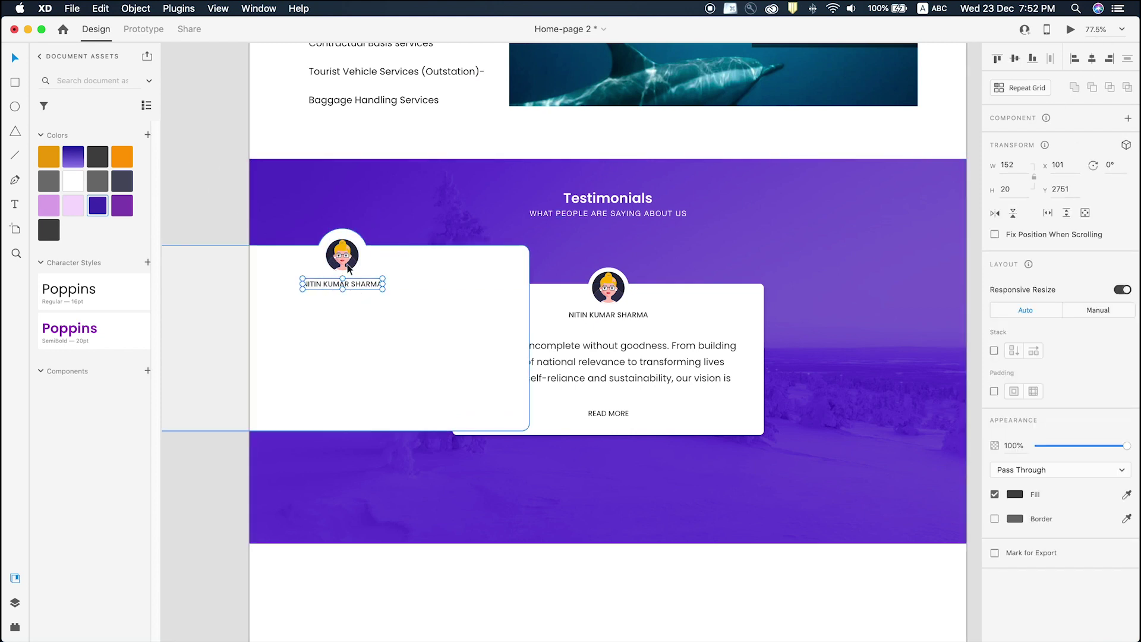
pyautogui.click(350, 249)
pyautogui.click(440, 277)
pyautogui.moveTo(430, 279); pyautogui.dragTo(476, 280)
pyautogui.press('super+z')
pyautogui.click(338, 266)
pyautogui.keyDown('shift'); pyautogui.click(344, 283); pyautogui.keyUp('shift')
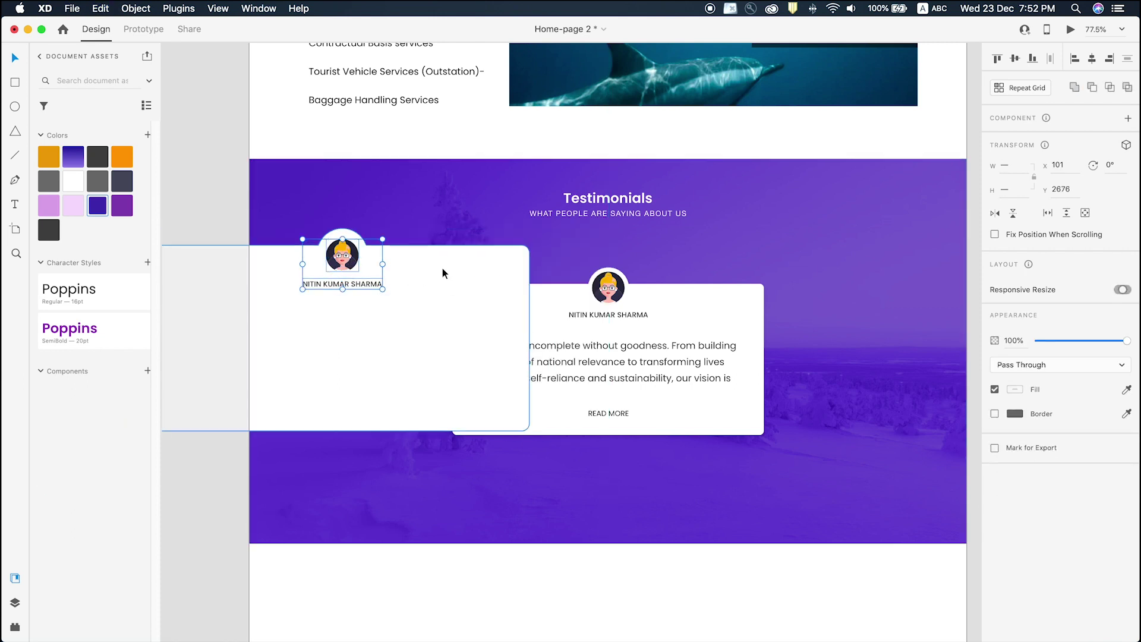
pyautogui.keyDown('shift'); pyautogui.click(401, 272); pyautogui.keyUp('shift')
pyautogui.moveTo(400, 272); pyautogui.dragTo(505, 279)
pyautogui.press('super+z')
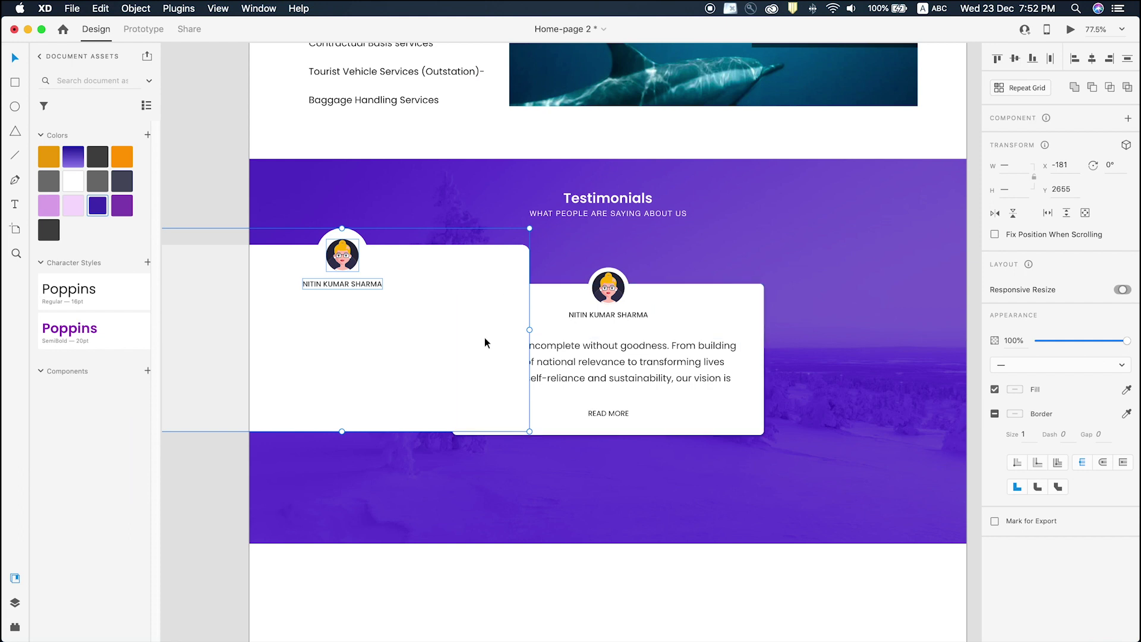
# Move the testimonial paragraph onto the custom white shape, bring it to the front, and centre it horizontally on the shape.
pyautogui.click(563, 362)
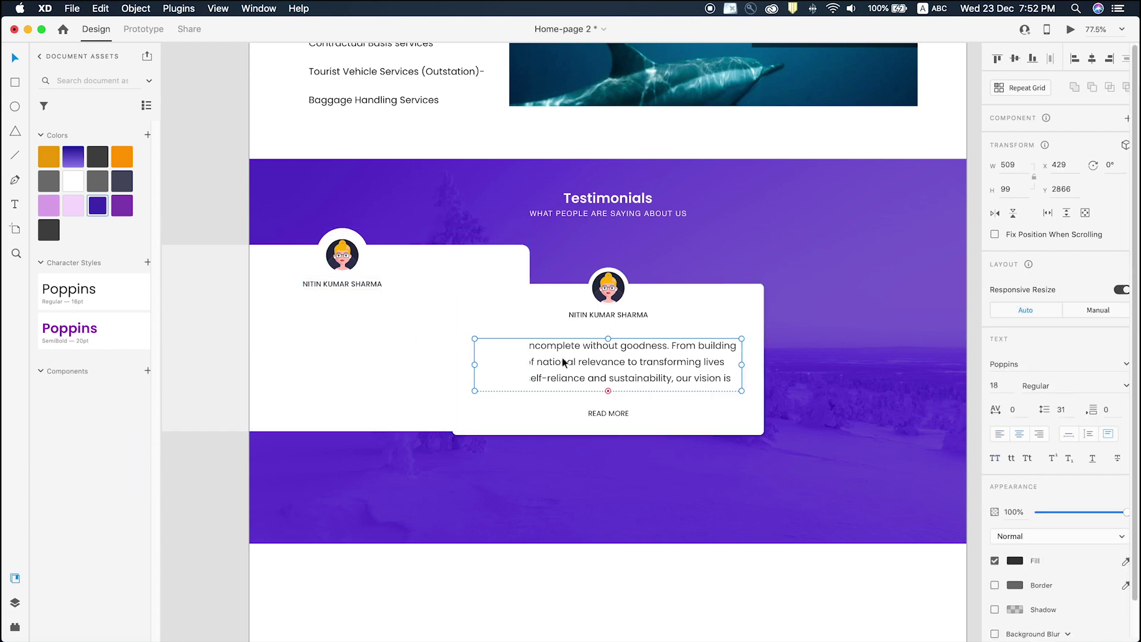
pyautogui.press('super+z')
pyautogui.moveTo(653, 362); pyautogui.dragTo(359, 338)
pyautogui.press('shift+super+bracketright')
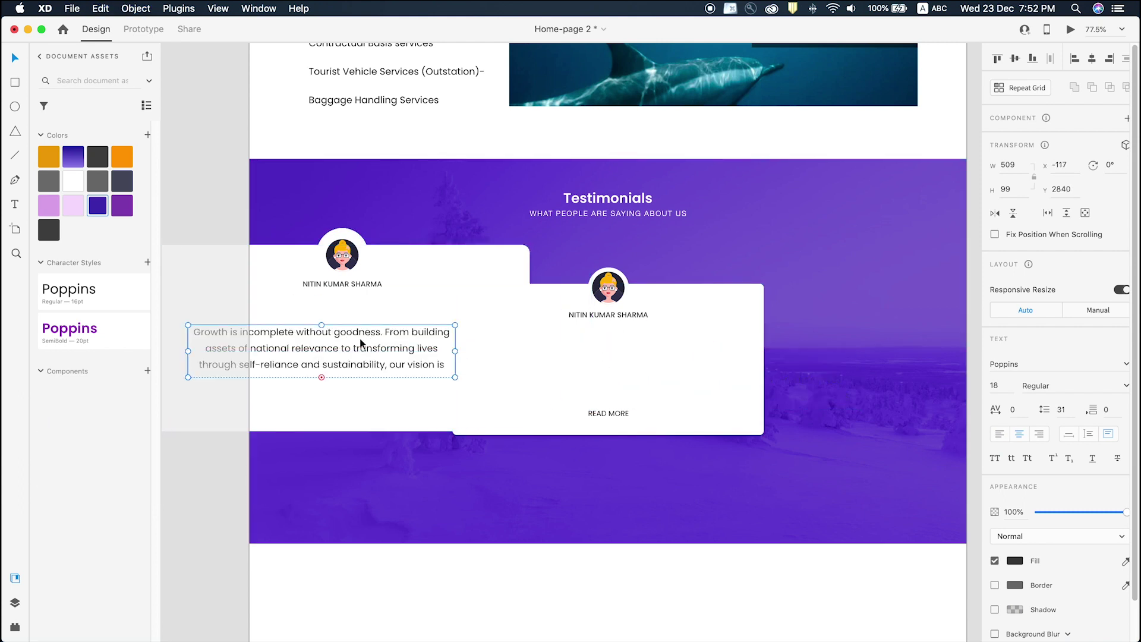
pyautogui.keyDown('shift'); pyautogui.click(419, 286); pyautogui.keyUp('shift')
pyautogui.click(1092, 59)
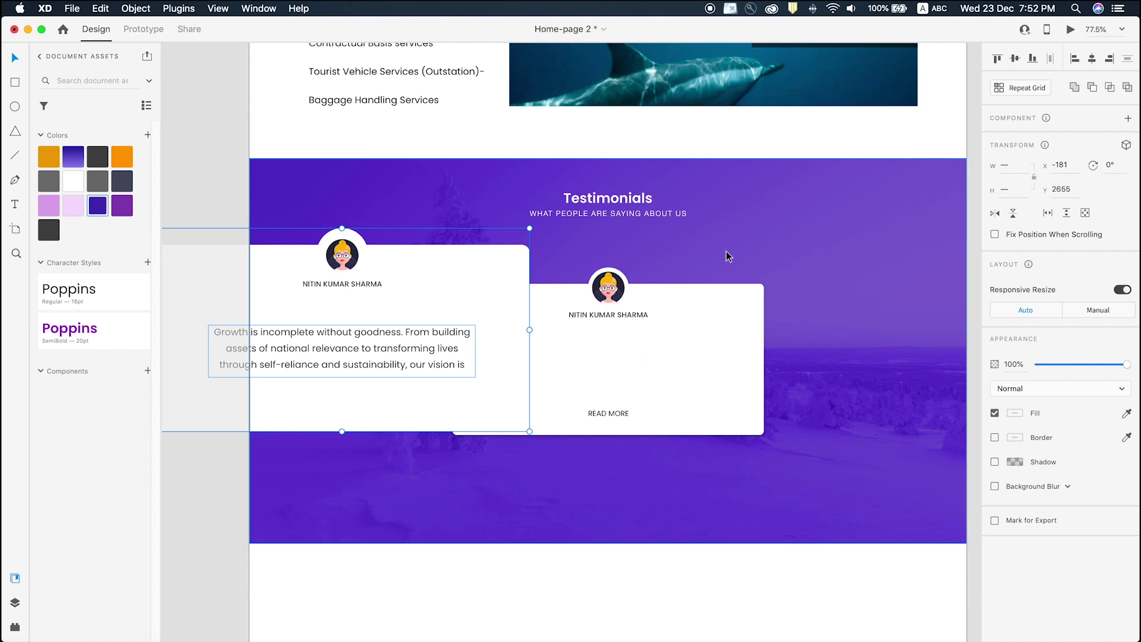
# Copy the READ MORE label onto the custom white shape below the paragraph, bring it to the front, and centre it horizontally.
pyautogui.click(610, 413)
pyautogui.moveTo(333, 402); pyautogui.dragTo(328, 409)
pyautogui.press('shift+super+bracketright')
pyautogui.keyDown('shift'); pyautogui.click(412, 400); pyautogui.keyUp('shift')
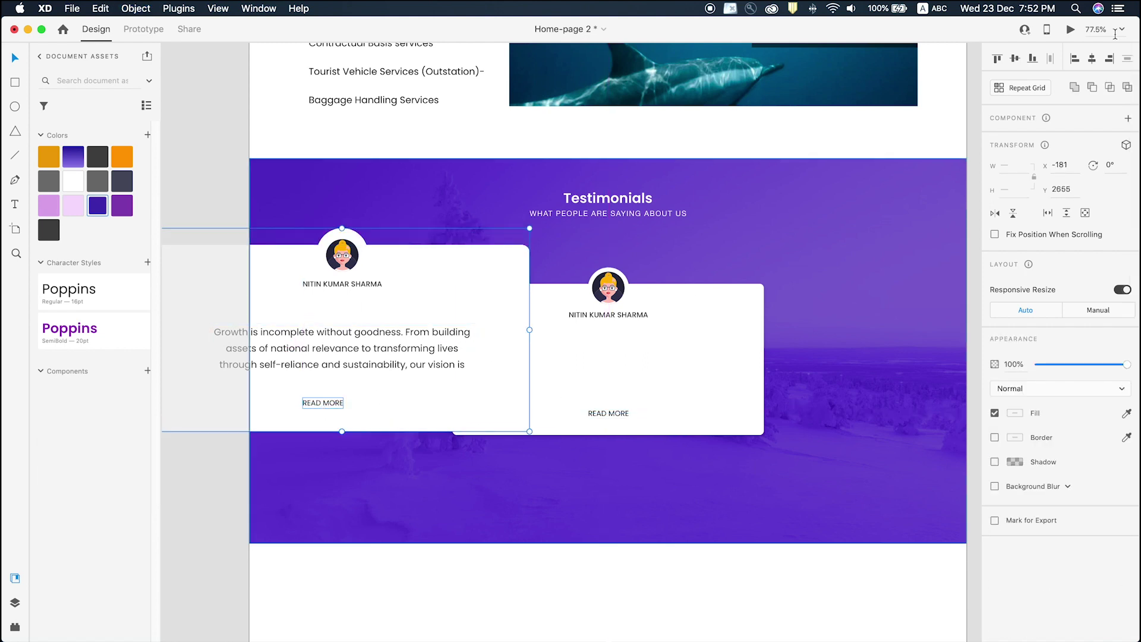
pyautogui.click(1095, 60)
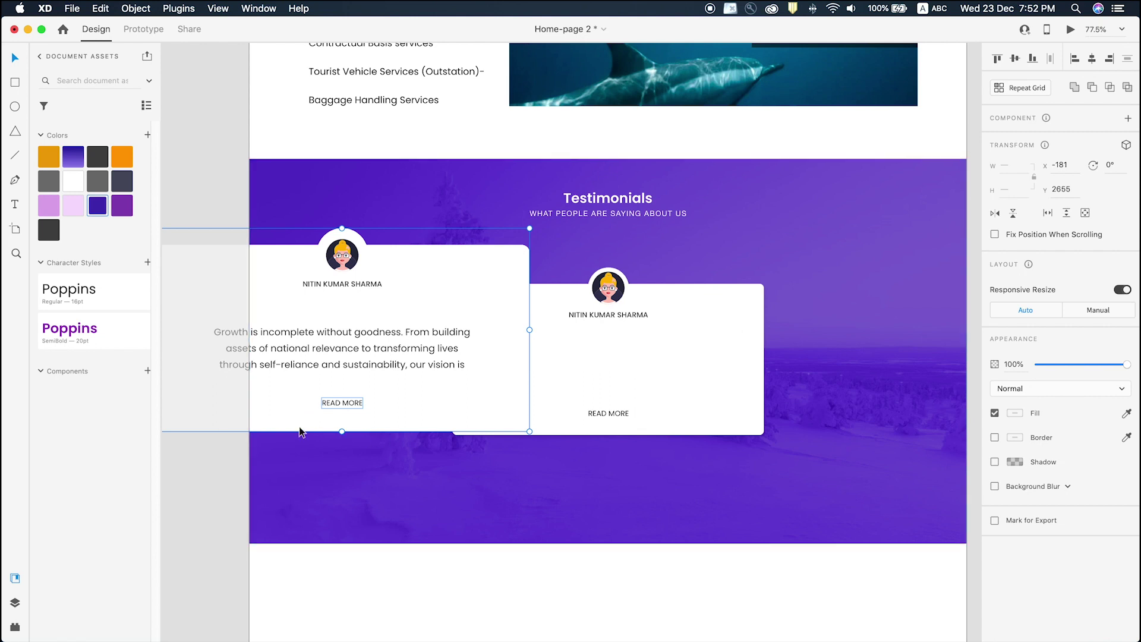
# Delete the leftover parts of the old testimonial card, including its rectangle, avatar, name and READ MORE label.
pyautogui.click(640, 390)
pyautogui.click(623, 415)
pyautogui.keyDown('shift'); pyautogui.click(623, 380); pyautogui.keyUp('shift')
pyautogui.keyDown('shift'); pyautogui.click(624, 315); pyautogui.keyUp('shift')
pyautogui.keyDown('shift'); pyautogui.click(610, 290); pyautogui.keyUp('shift')
pyautogui.moveTo(610, 289); pyautogui.dragTo(679, 290)
pyautogui.press('super+z')
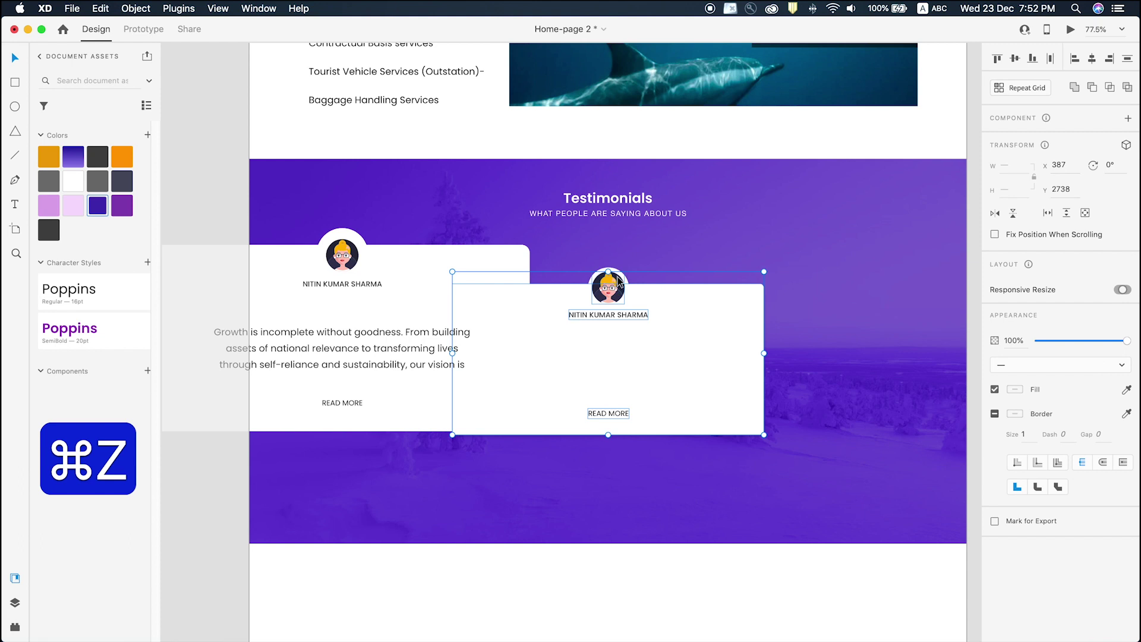
pyautogui.press('BackSpace')
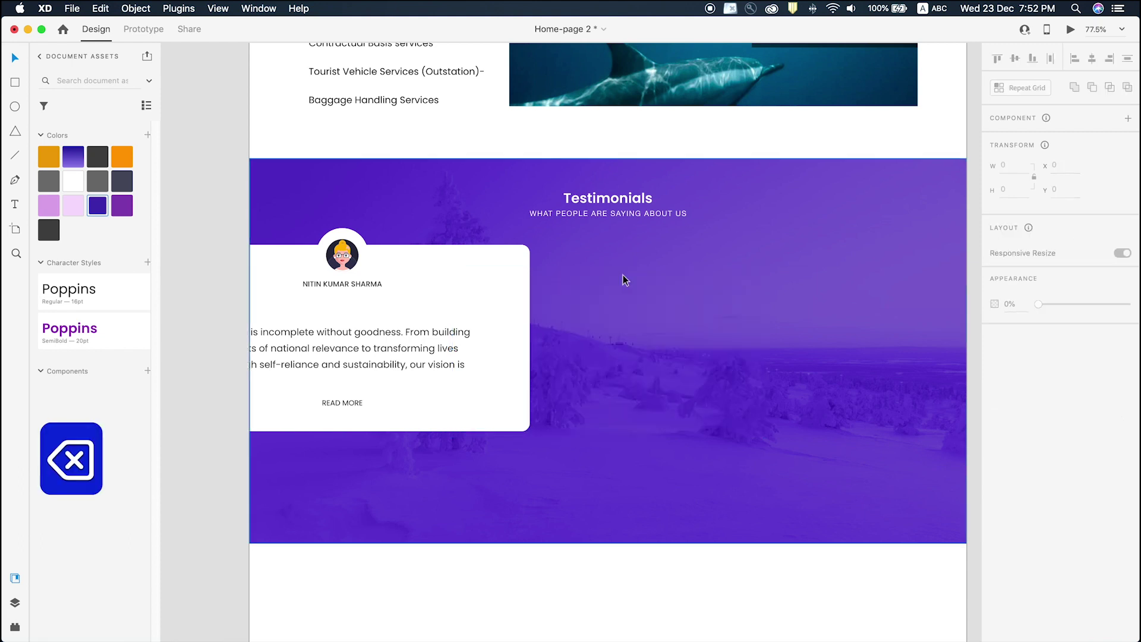
# Move all parts of the custom card into the Testimonials section, group them, and centre the group horizontally on the artboard.
pyautogui.click(365, 299)
pyautogui.keyDown('shift'); pyautogui.click(358, 283); pyautogui.keyUp('shift')
pyautogui.keyDown('shift'); pyautogui.click(343, 256); pyautogui.keyUp('shift')
pyautogui.keyDown('shift'); pyautogui.click(342, 404); pyautogui.keyUp('shift')
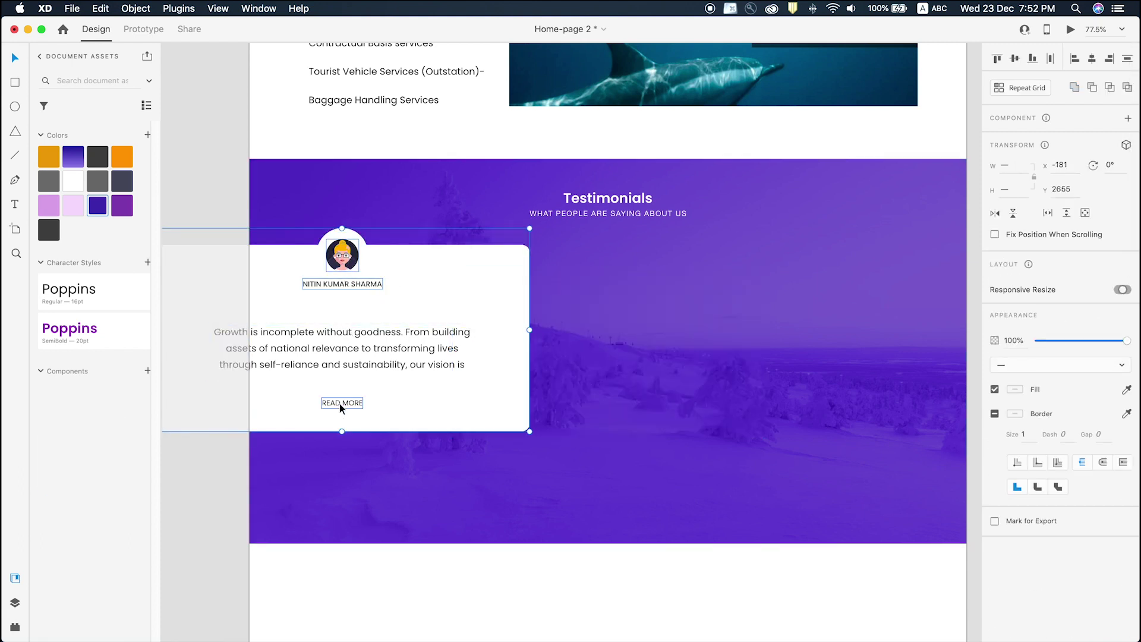
pyautogui.moveTo(336, 343); pyautogui.dragTo(568, 343)
pyautogui.press('super+z')
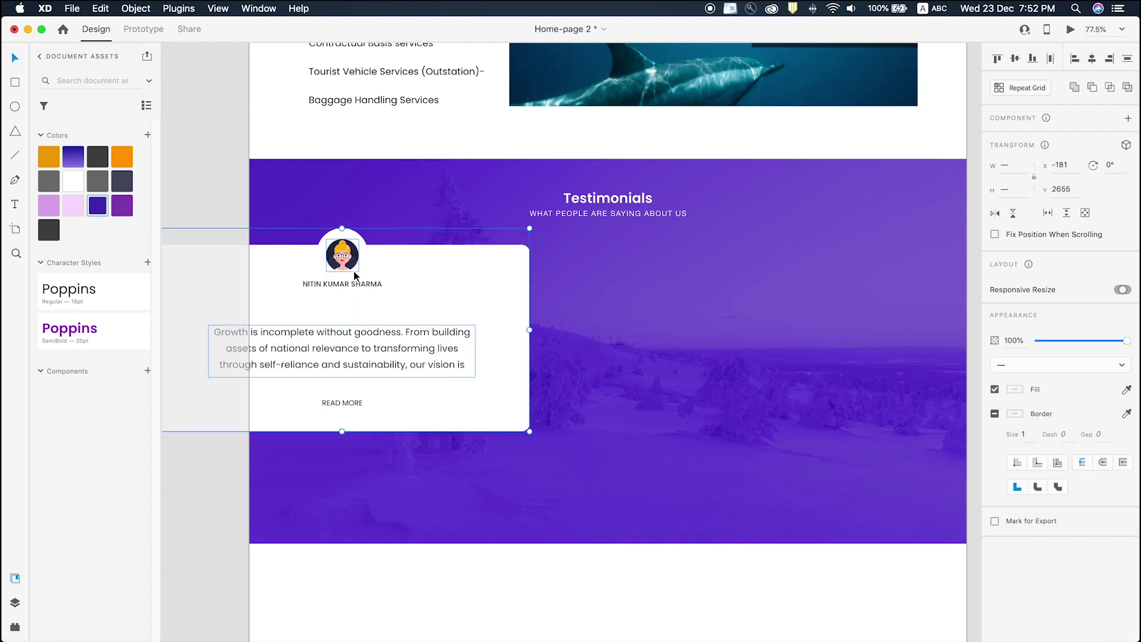
pyautogui.moveTo(331, 341); pyautogui.dragTo(560, 342)
pyautogui.press('super+g')
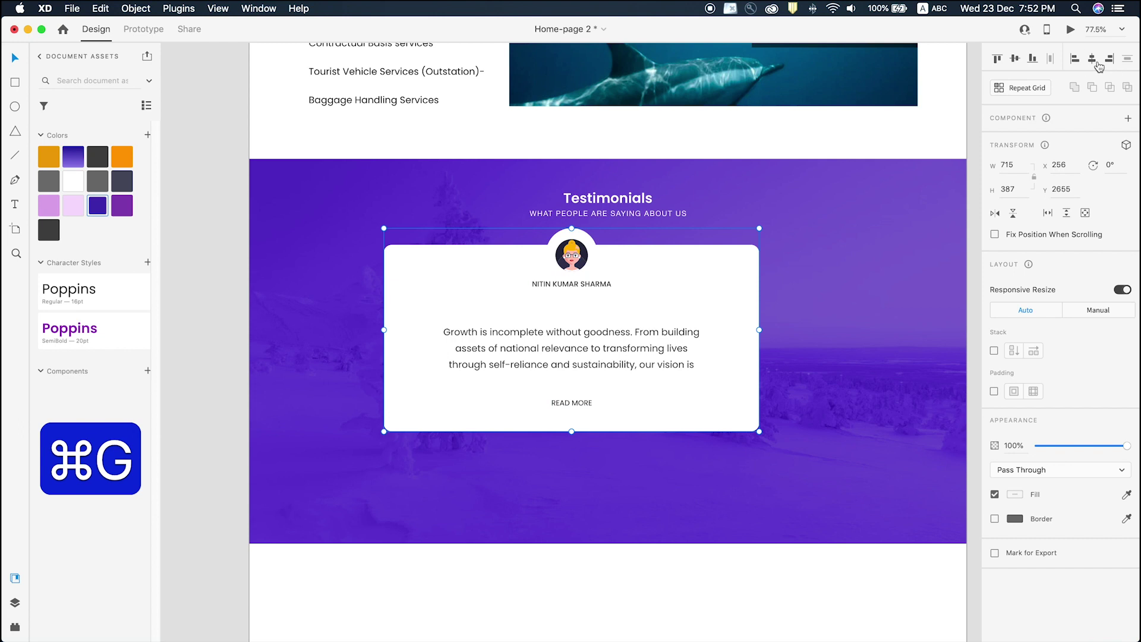
pyautogui.click(1091, 59)
# Ungroup the testimonial card and shorten the rectangle within its white shape to about 294 high.
pyautogui.rightClick(636, 297)
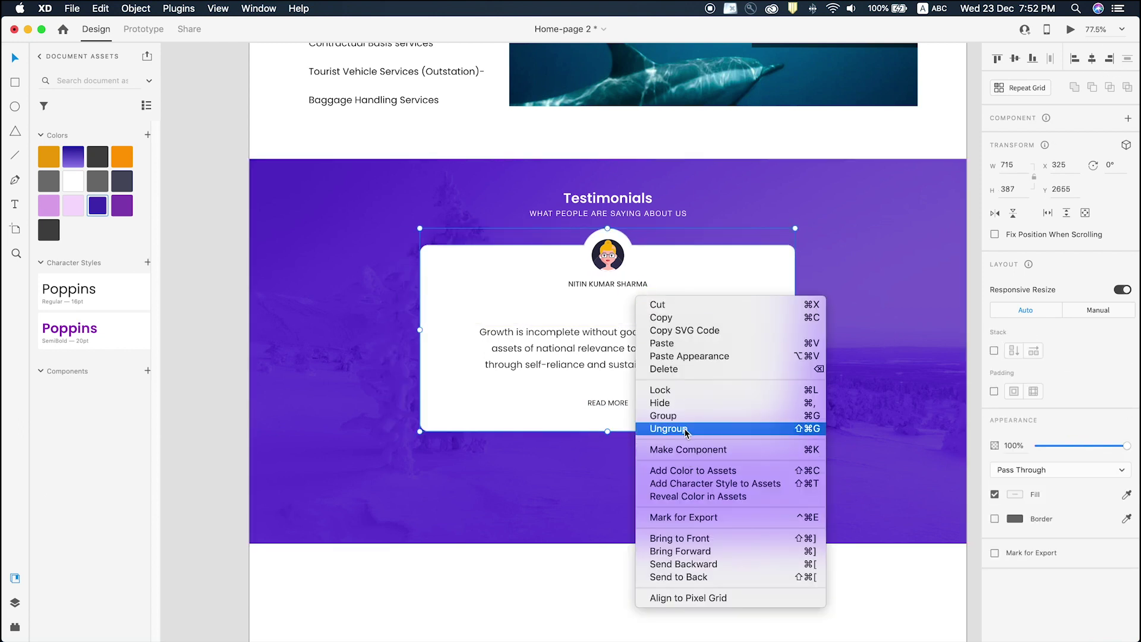
pyautogui.click(686, 429)
pyautogui.moveTo(605, 432); pyautogui.dragTo(603, 377)
pyautogui.press('super+z')
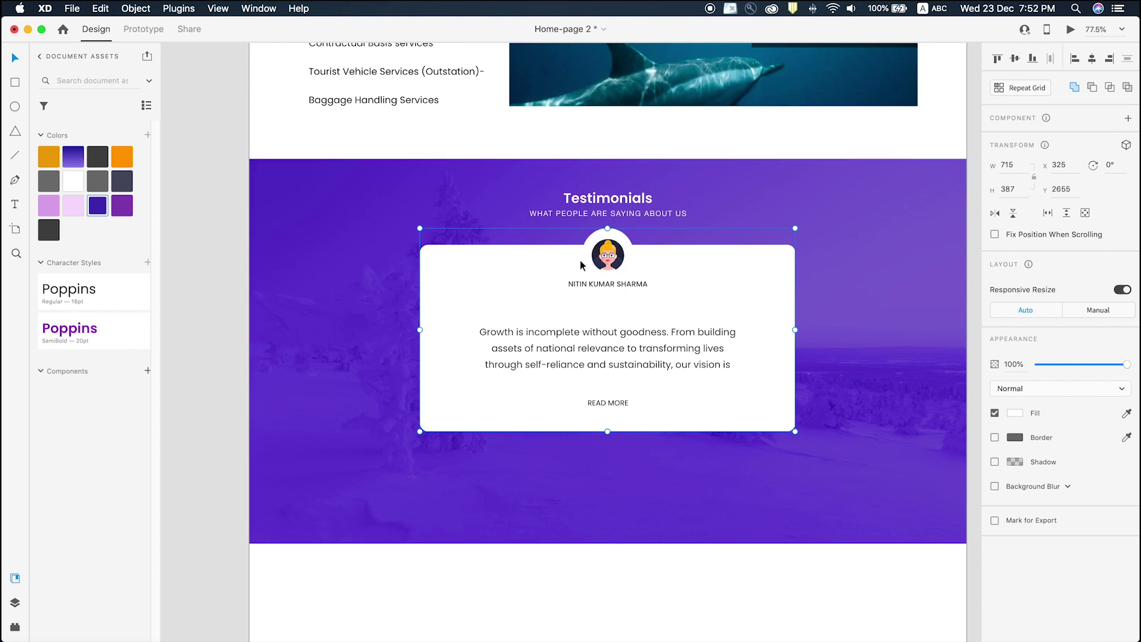
pyautogui.click(491, 299)
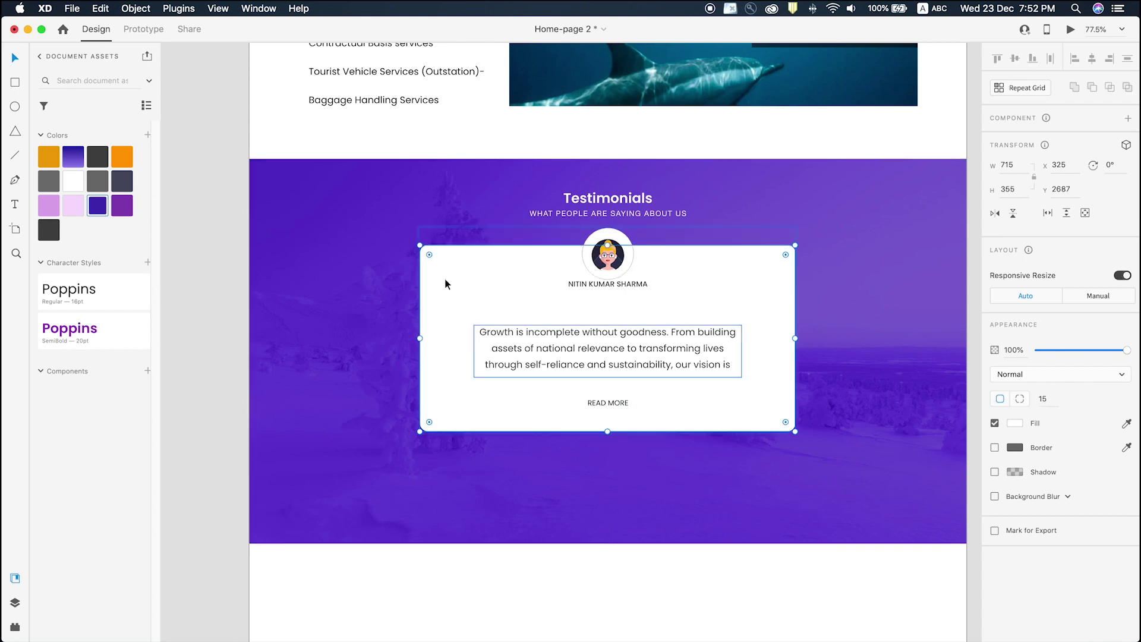
pyautogui.moveTo(609, 429); pyautogui.dragTo(608, 347)
# Shift the paragraph and the READ MORE label up to fit inside the shortened card.
pyautogui.click(636, 462)
pyautogui.moveTo(606, 389); pyautogui.dragTo(608, 380)
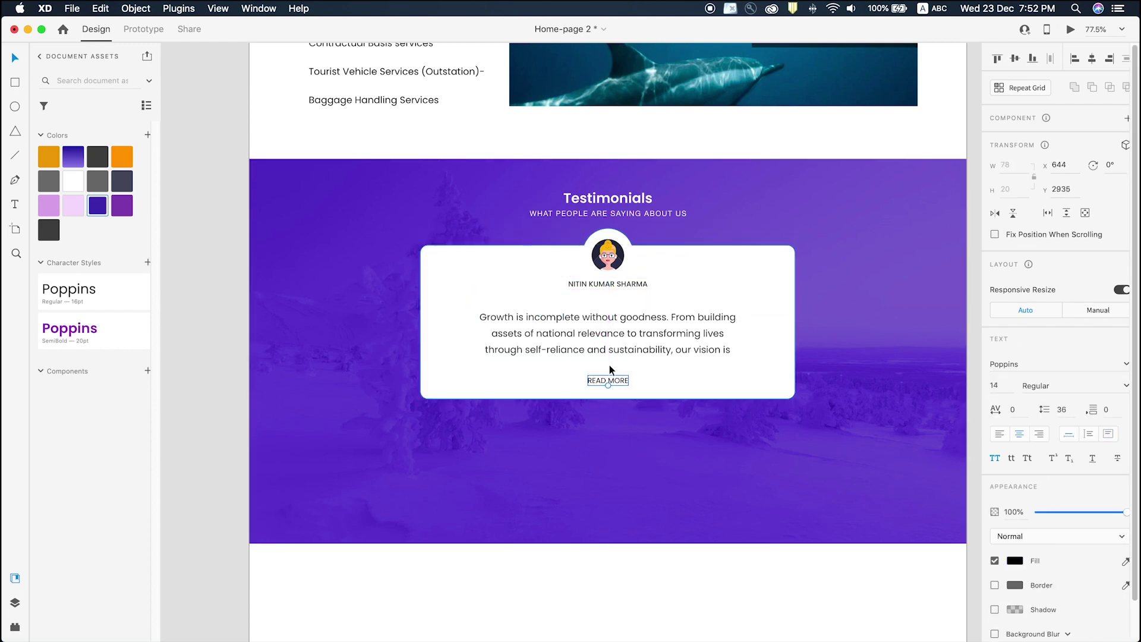
pyautogui.click(618, 348)
# Narrow the card's white rectangle symmetrically to about 595 wide, keeping it centred around the text.
pyautogui.scroll(-3, 618, 348)
pyautogui.scroll(-3, 618, 345)
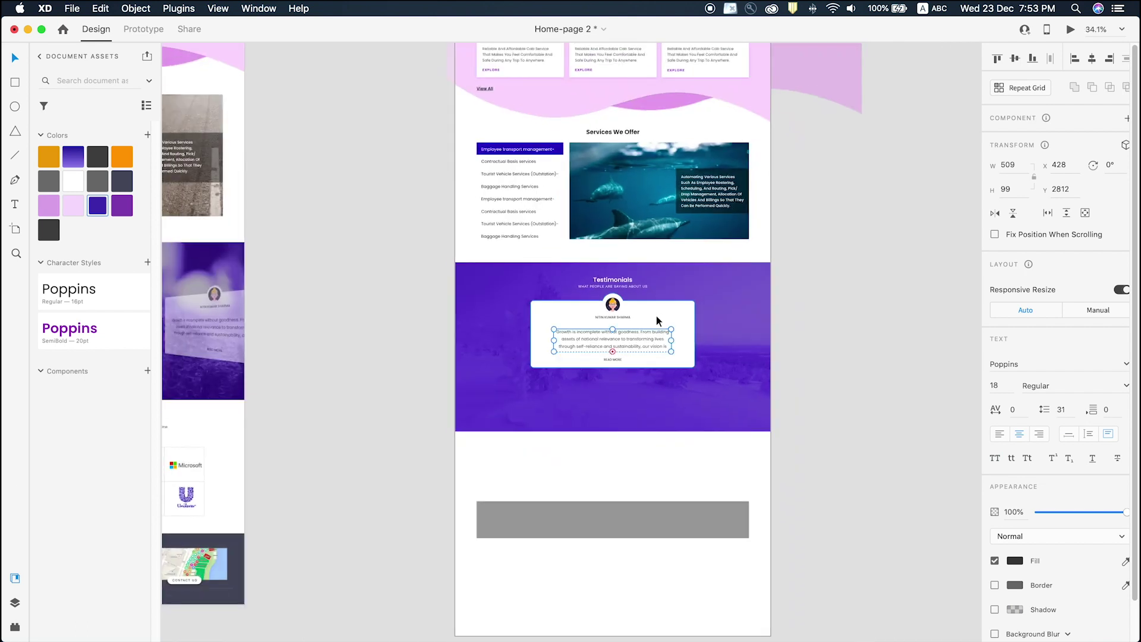
pyautogui.click(656, 315)
pyautogui.moveTo(693, 336); pyautogui.dragTo(683, 333)
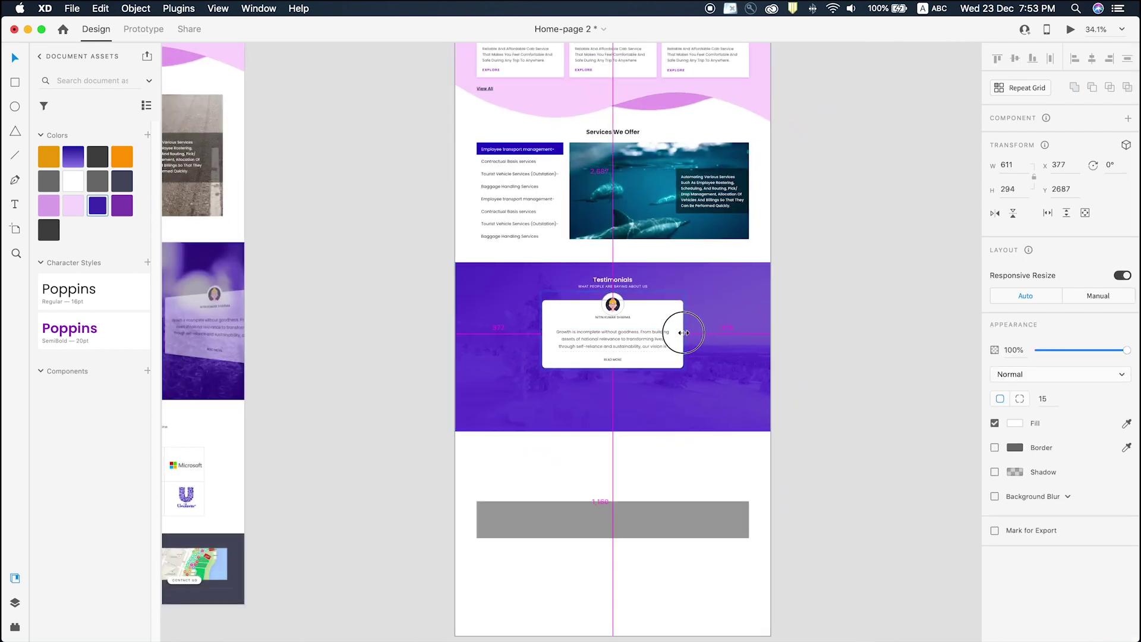
pyautogui.moveTo(681, 333); pyautogui.dragTo(683, 333)
# Select all parts of the resized testimonial card and group them.
pyautogui.scroll(3, 693, 347)
pyautogui.click(571, 321)
pyautogui.press('super+a')
pyautogui.moveTo(543, 375); pyautogui.dragTo(540, 372)
pyautogui.press('super+z')
pyautogui.press('super+g')
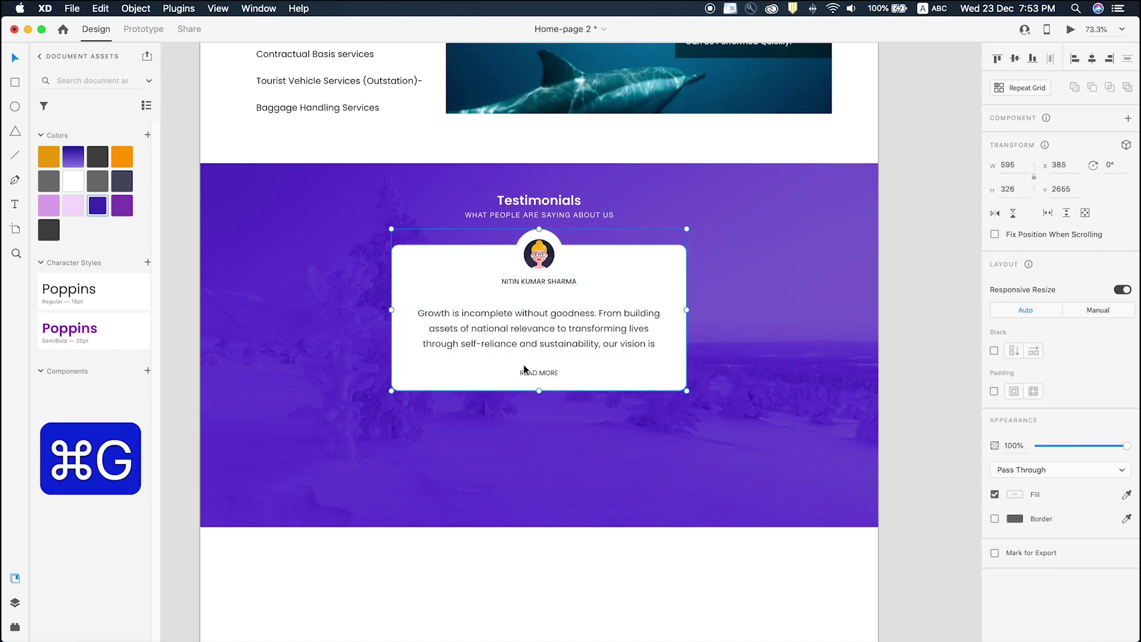
# Duplicate the testimonial card to the right of the original at X 1004, keeping both cards level.
pyautogui.scroll(-3, 523, 365)
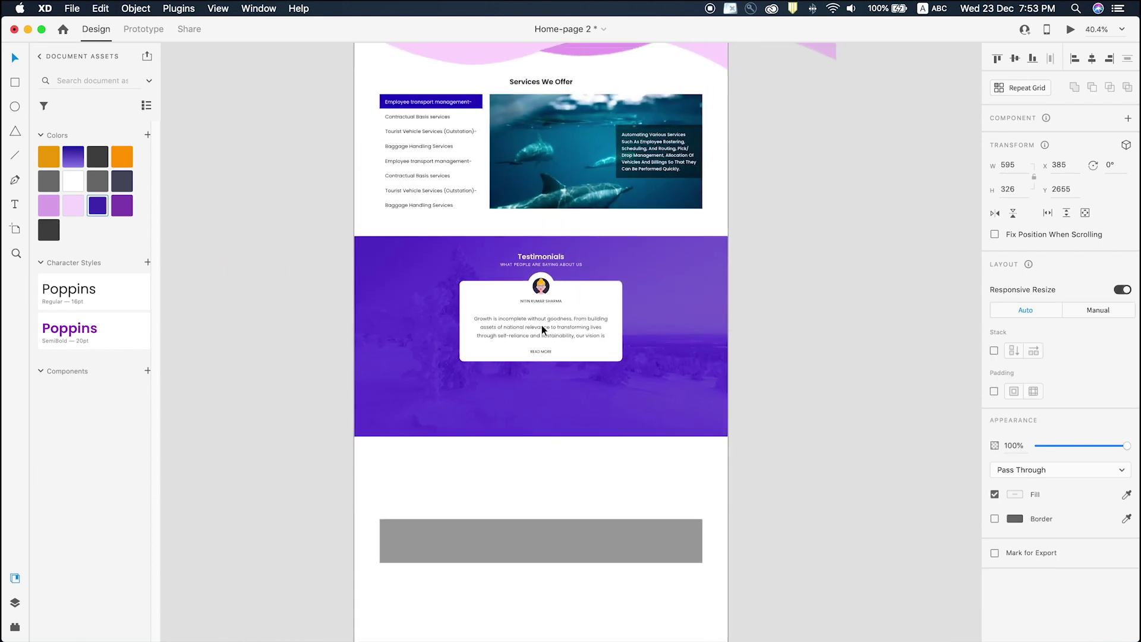
pyautogui.scroll(1, 542, 366)
pyautogui.moveTo(527, 312); pyautogui.dragTo(747, 300)
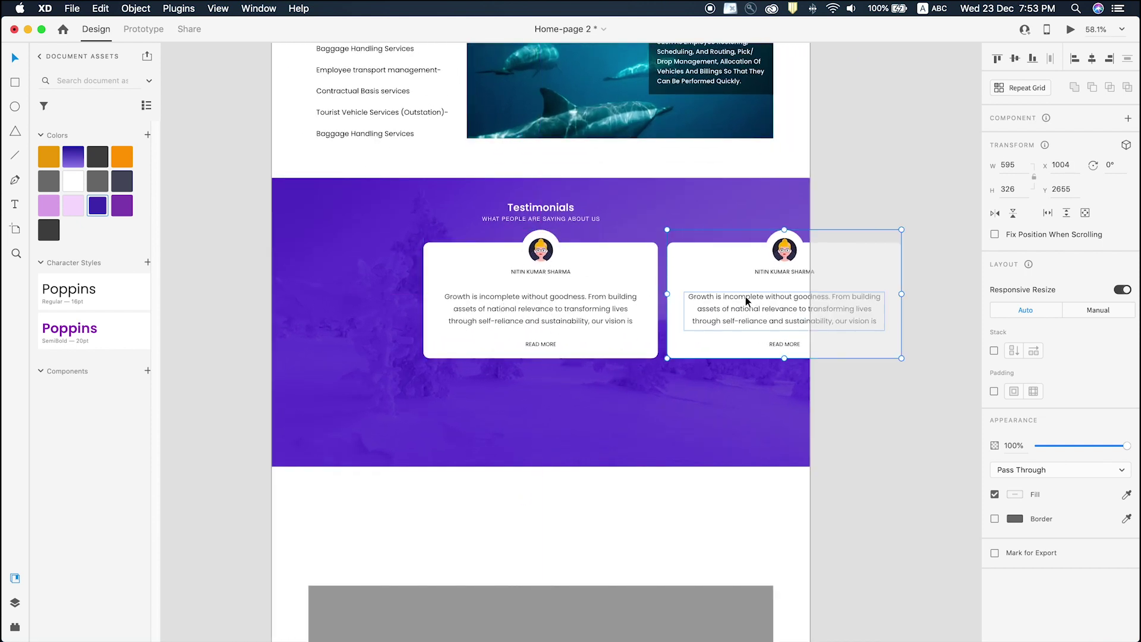
# Enable 3D transforms for the right-hand card and rotate it around its vertical axis to angle it in perspective.
pyautogui.click(1127, 146)
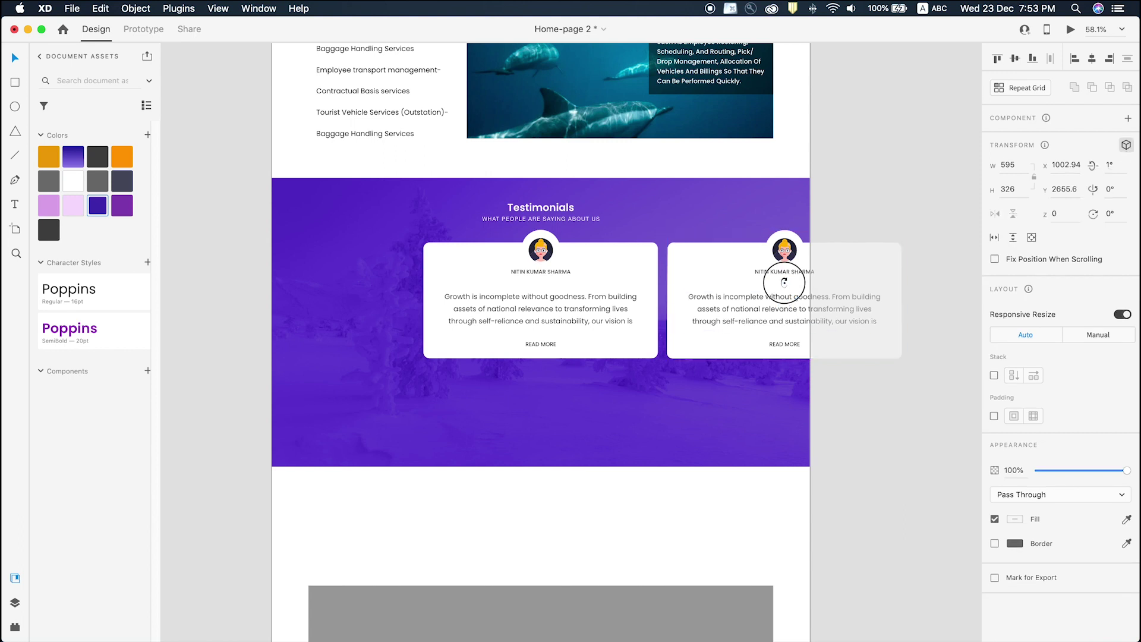
pyautogui.scroll(2, 737, 303)
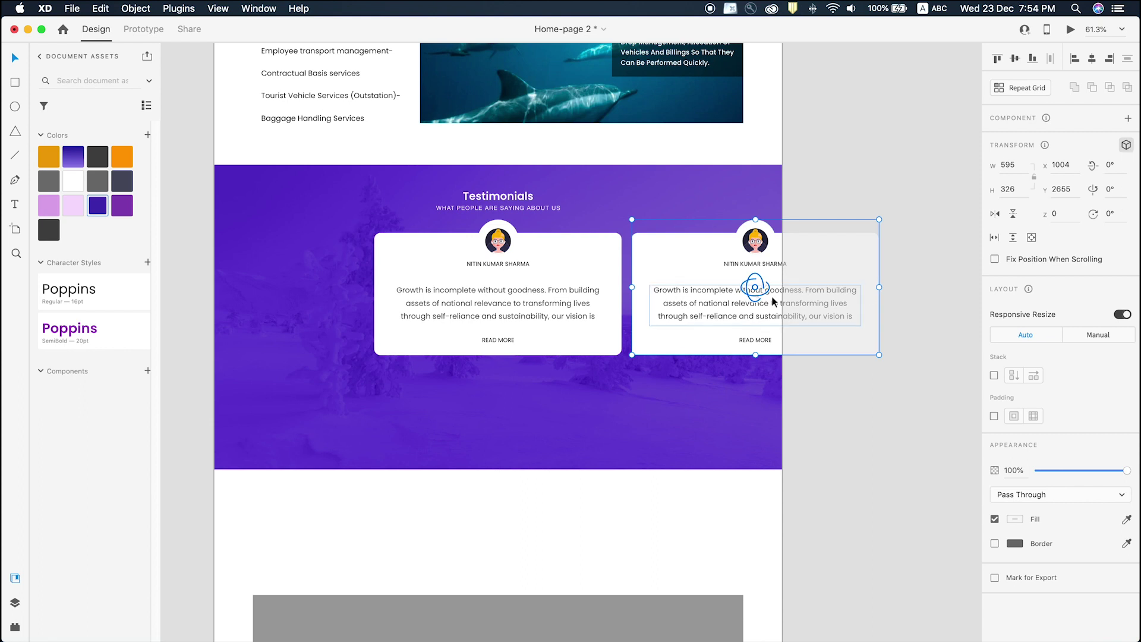
pyautogui.moveTo(755, 288); pyautogui.dragTo(679, 291)
# Duplicate the middle card to its left at X -244 and rotate the copy around its vertical axis, mirroring the right-hand card.
pyautogui.click(469, 287)
pyautogui.moveTo(572, 285); pyautogui.dragTo(308, 280)
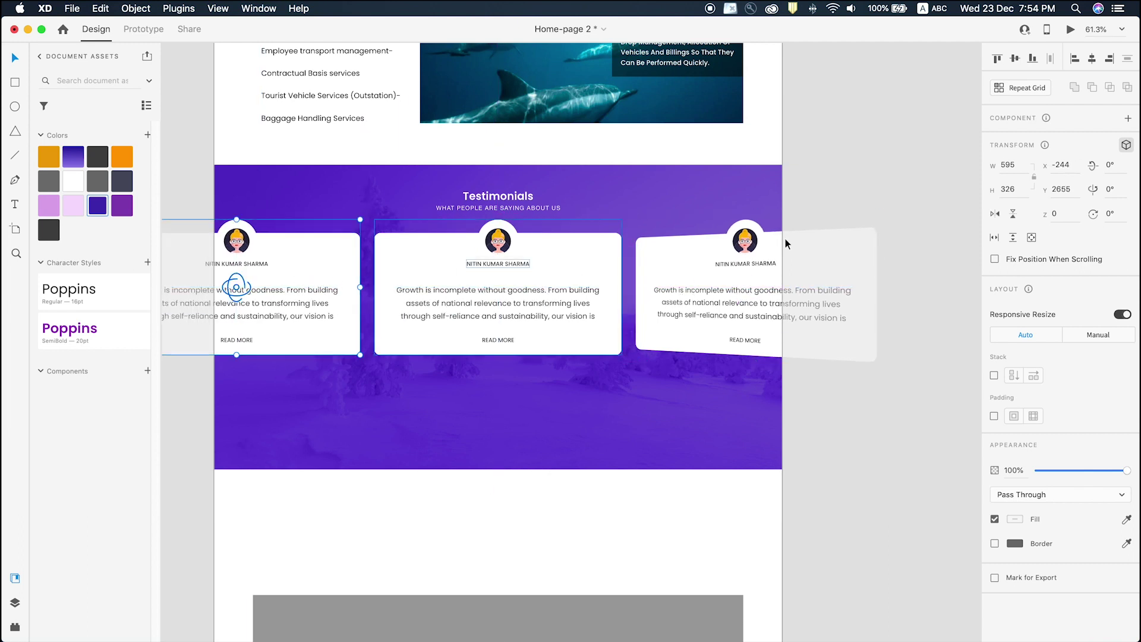
pyautogui.moveTo(236, 288); pyautogui.dragTo(285, 286)
# Lower the opacity of both angled side cards so they look semi-transparent like those on the reference artboard.
pyautogui.scroll(-5, 701, 309)
pyautogui.click(920, 261)
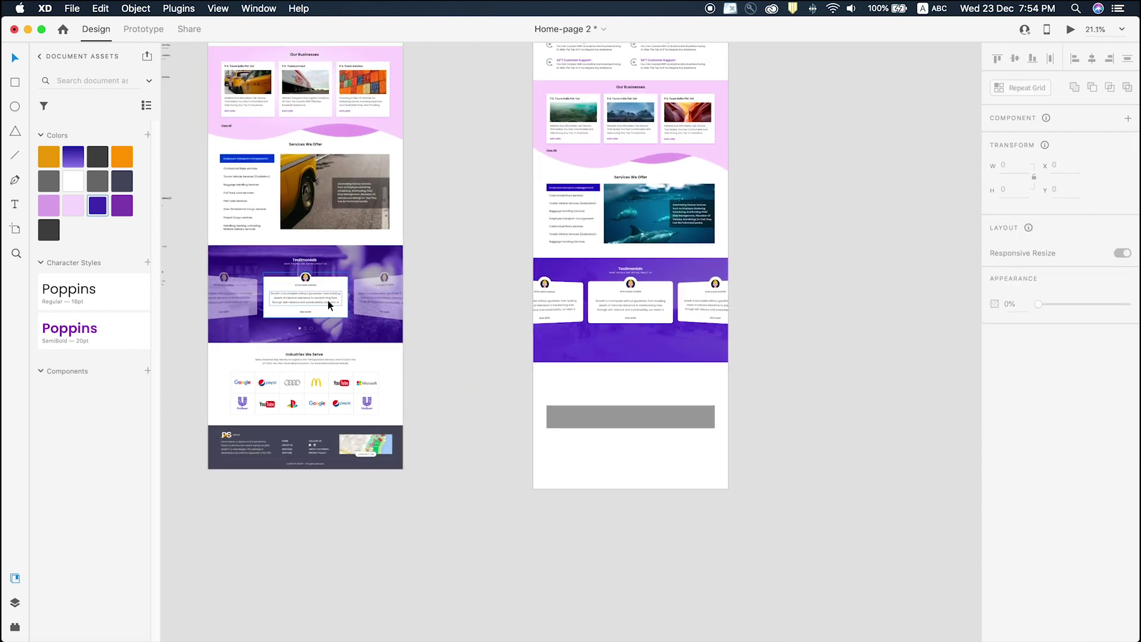
pyautogui.click(549, 314)
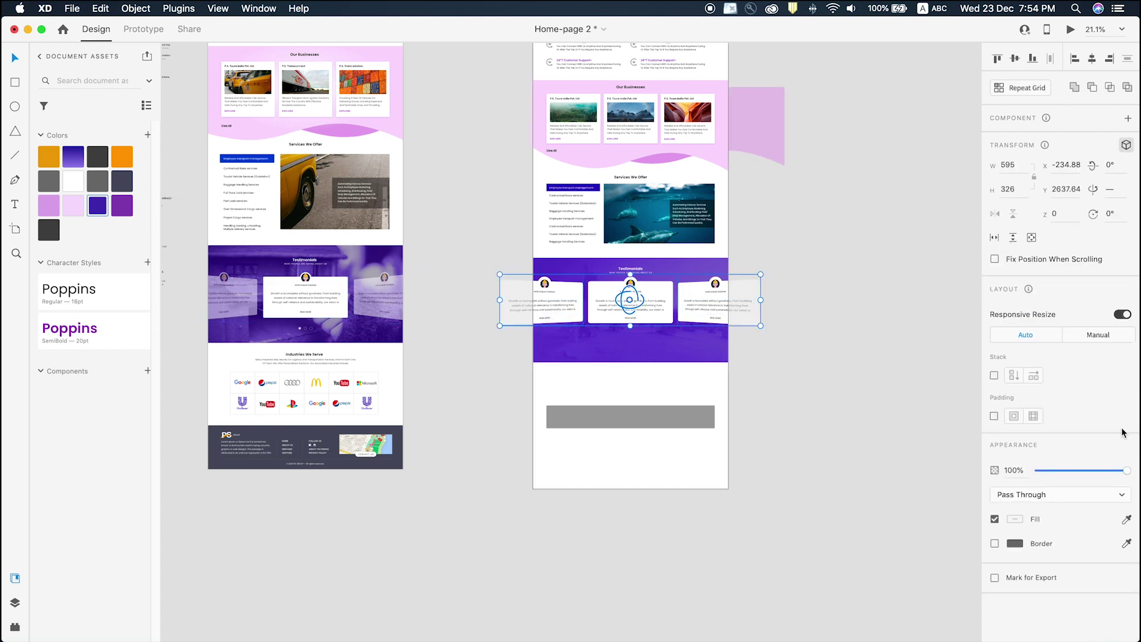
pyautogui.press('z')
pyautogui.click(625, 306)
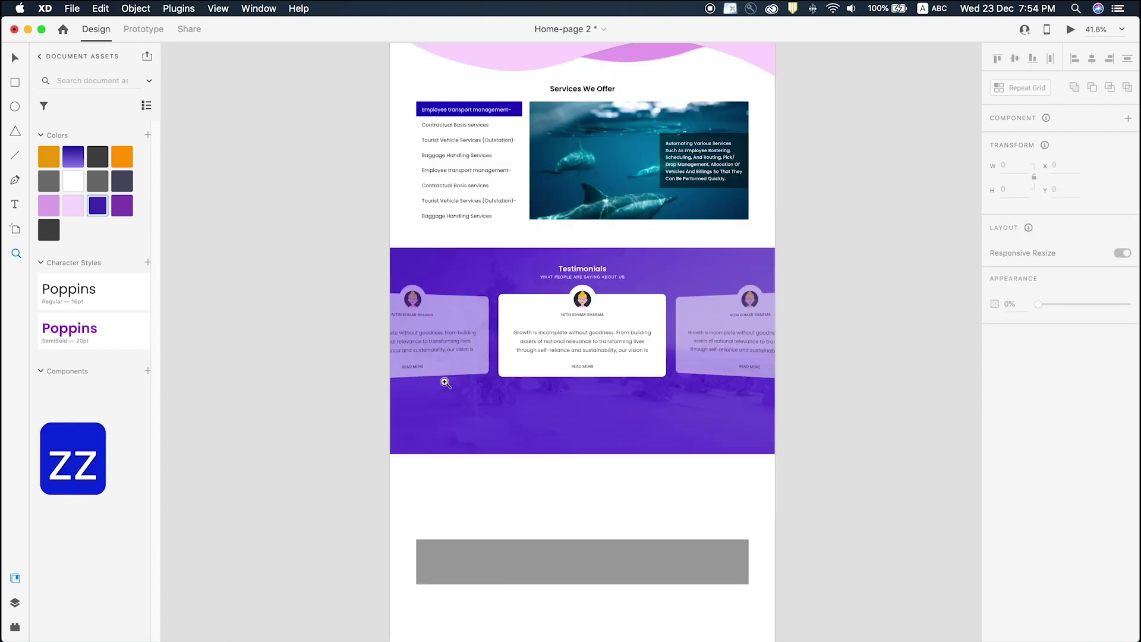
# Copy the carousel pagination dots from the reference artboard's Testimonials section and paste them into the new home-page artboard.
pyautogui.press('v')
pyautogui.scroll(-3, 580, 309)
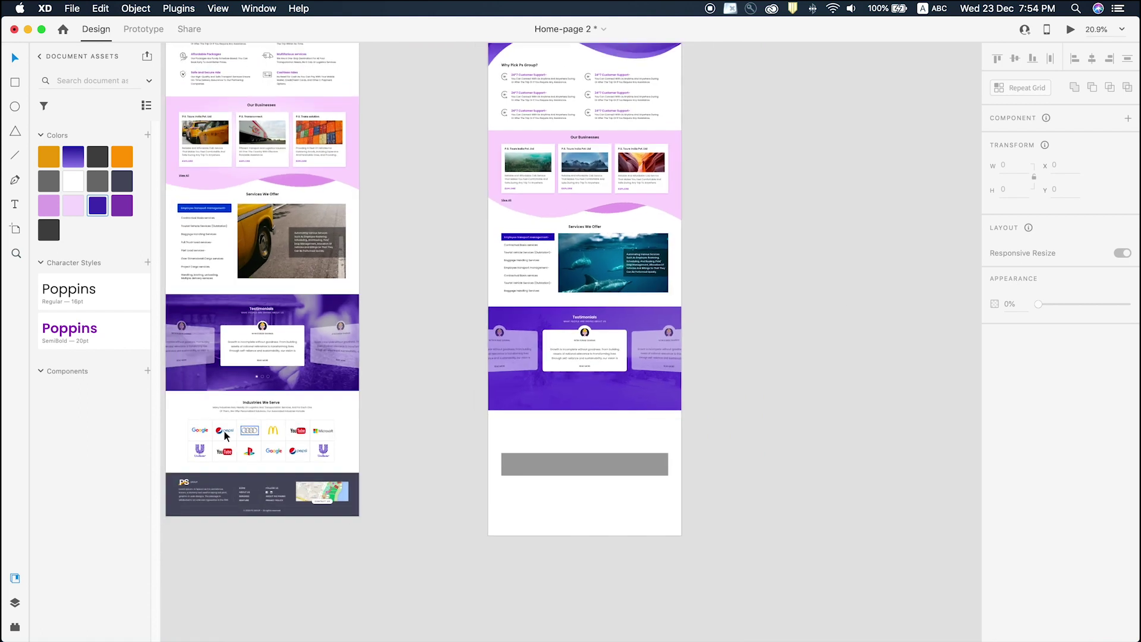
pyautogui.scroll(3, 224, 430)
pyautogui.scroll(5, 280, 394)
pyautogui.click(208, 343)
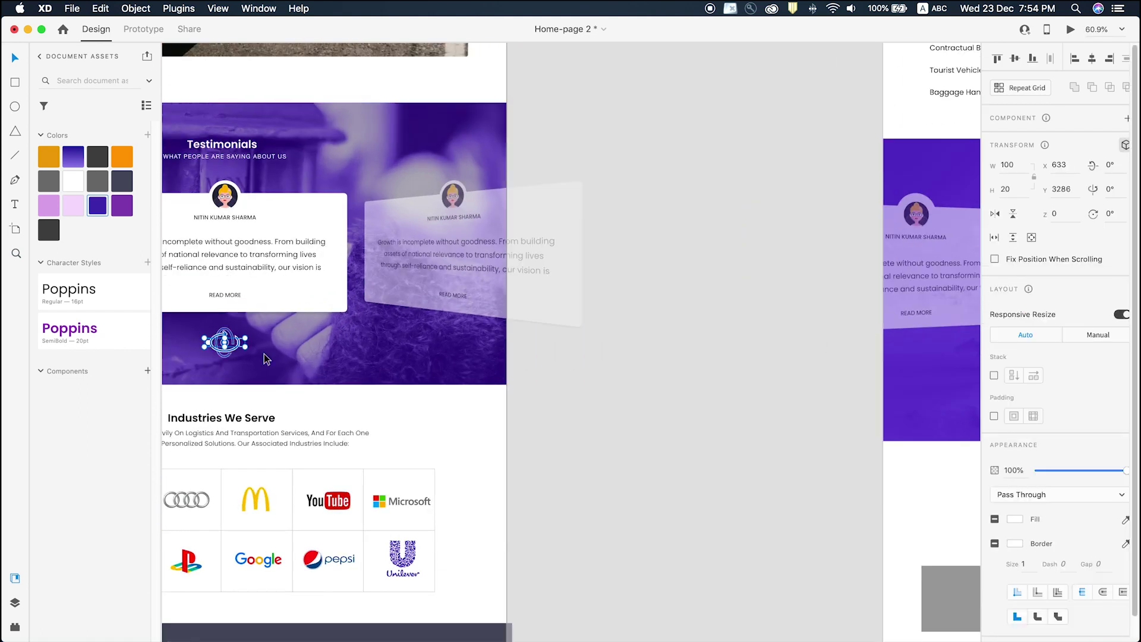
pyautogui.press('super+c')
pyautogui.scroll(-3, 600, 380)
pyautogui.click(858, 363)
pyautogui.press('super+v')
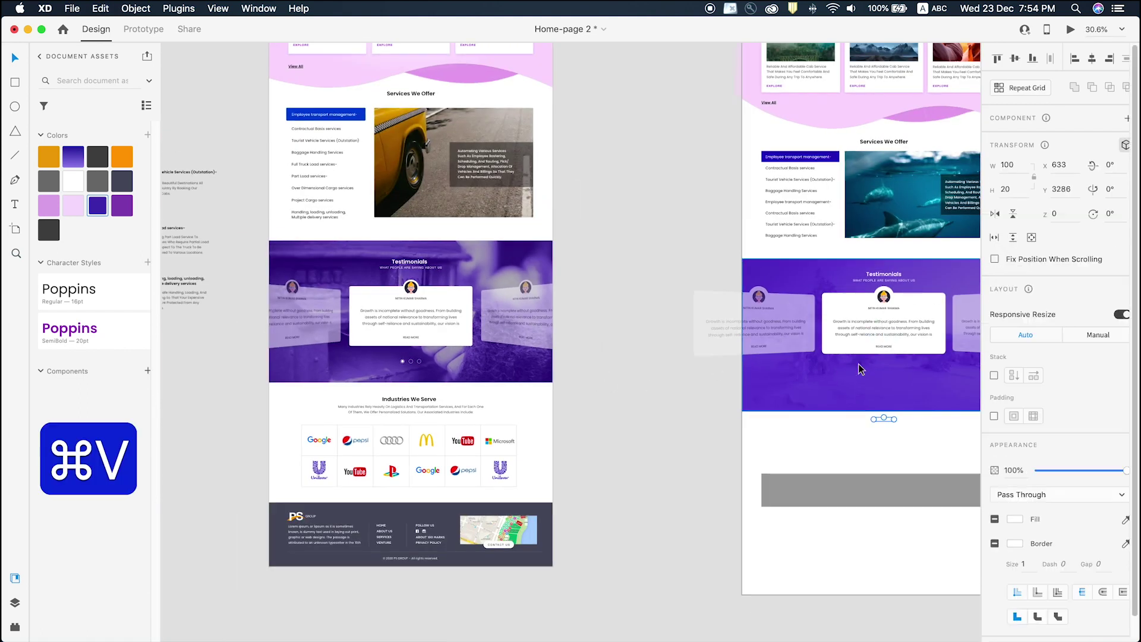
# Position the pagination dots centred beneath the middle testimonial card, at X 633 and Y 3063.
pyautogui.click(902, 438)
pyautogui.press('z')
pyautogui.moveTo(690, 292); pyautogui.dragTo(1100, 542)
pyautogui.press('v')
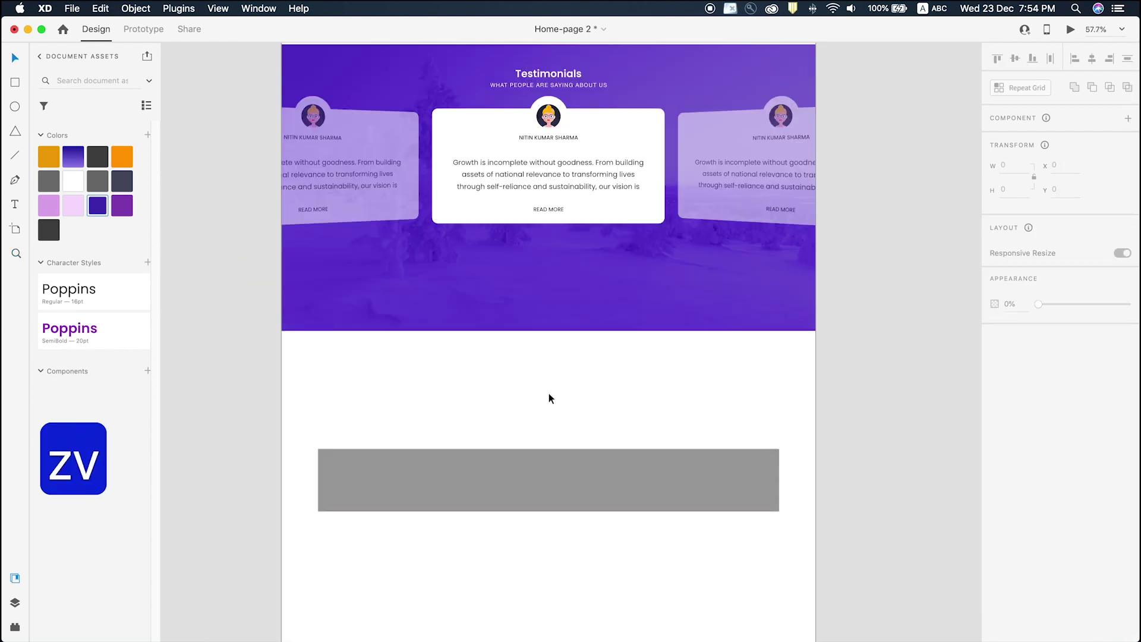
pyautogui.moveTo(536, 347); pyautogui.dragTo(548, 268)
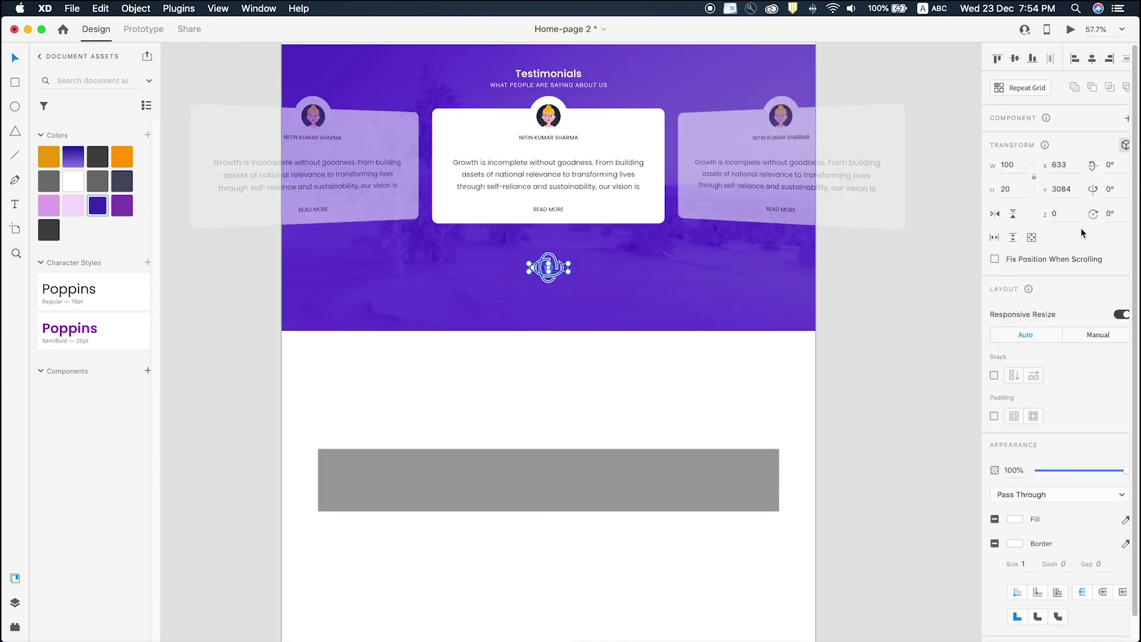
pyautogui.click(623, 336)
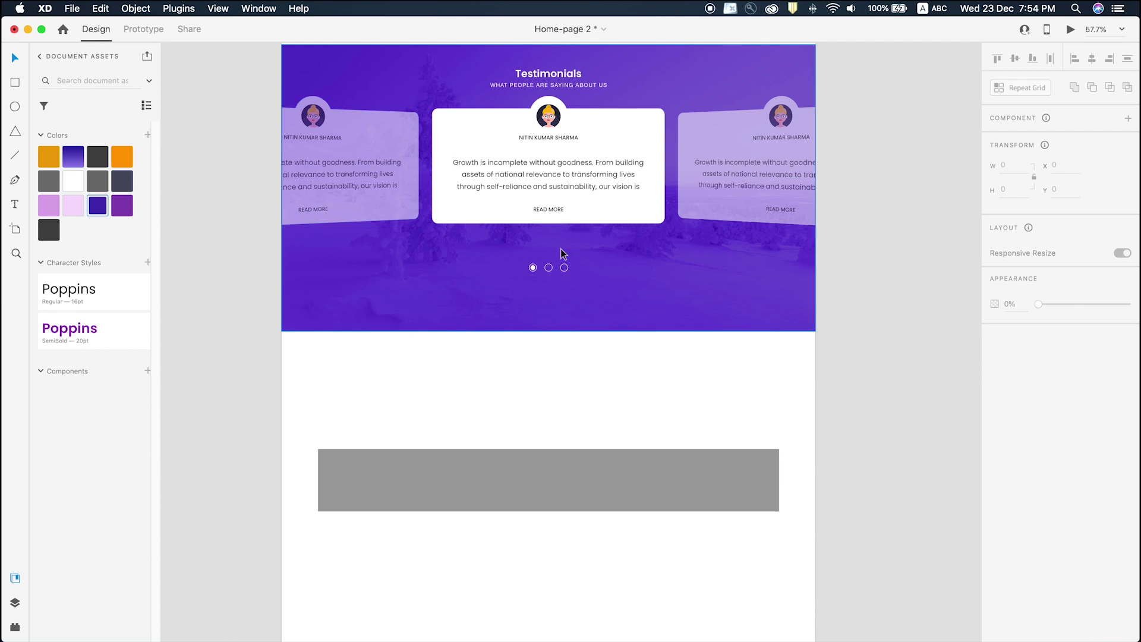
pyautogui.moveTo(547, 268); pyautogui.dragTo(552, 261)
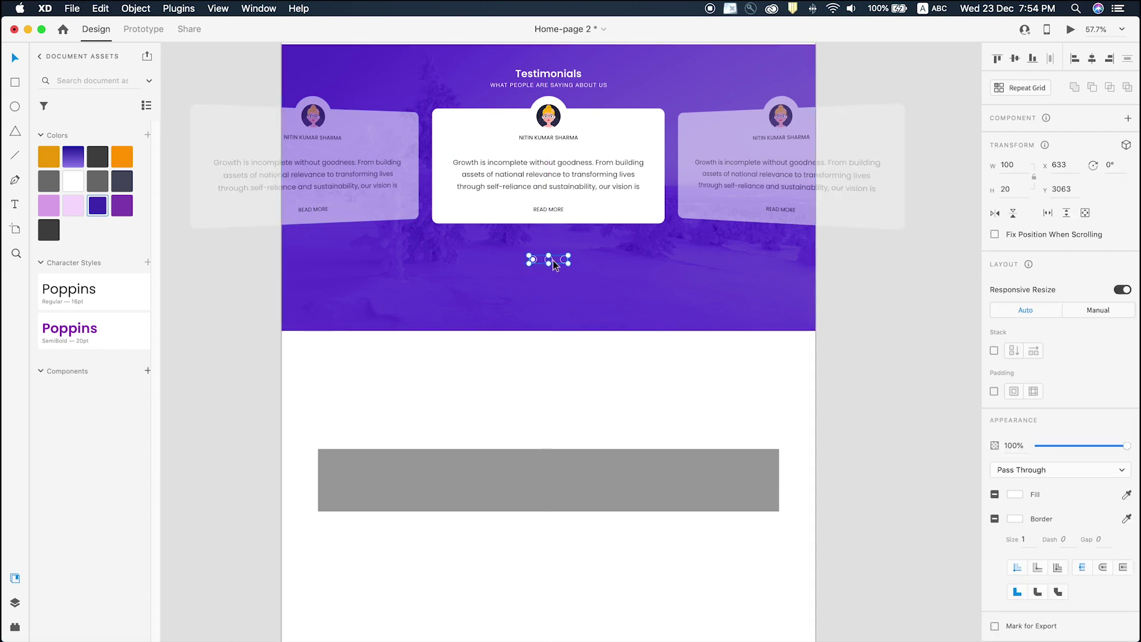
pyautogui.click(540, 309)
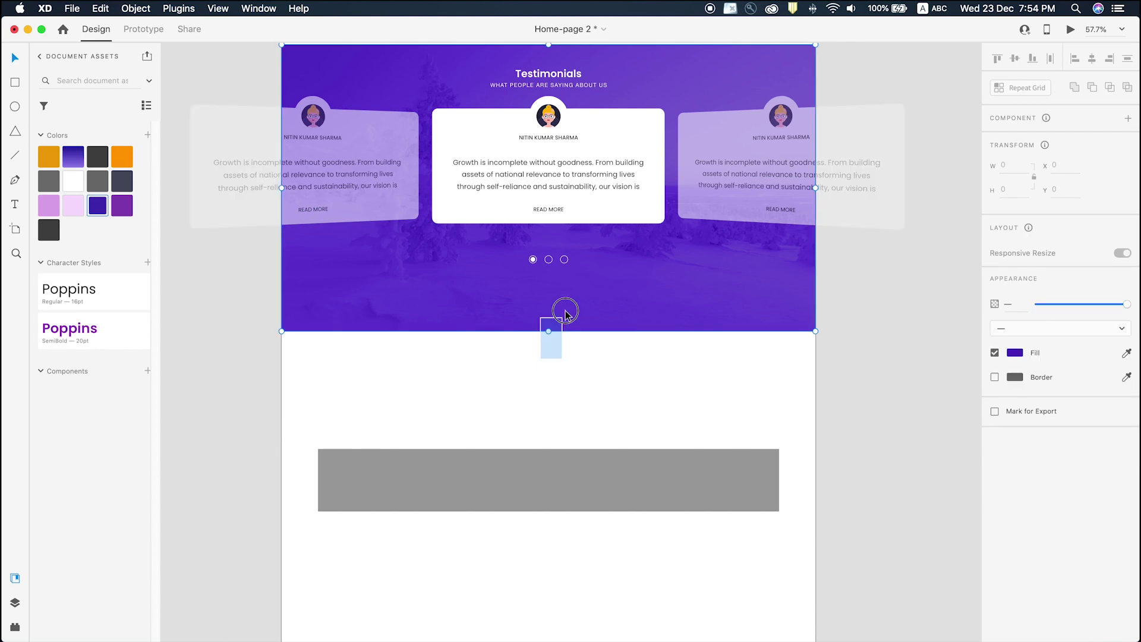
# Shorten the purple background rectangle of the Testimonials section to a height of 638 by raising its lower edge.
pyautogui.moveTo(549, 331); pyautogui.dragTo(551, 298)
pyautogui.click(569, 344)
pyautogui.press('space')
pyautogui.scroll(5, 642, 191)
pyautogui.click(627, 191)
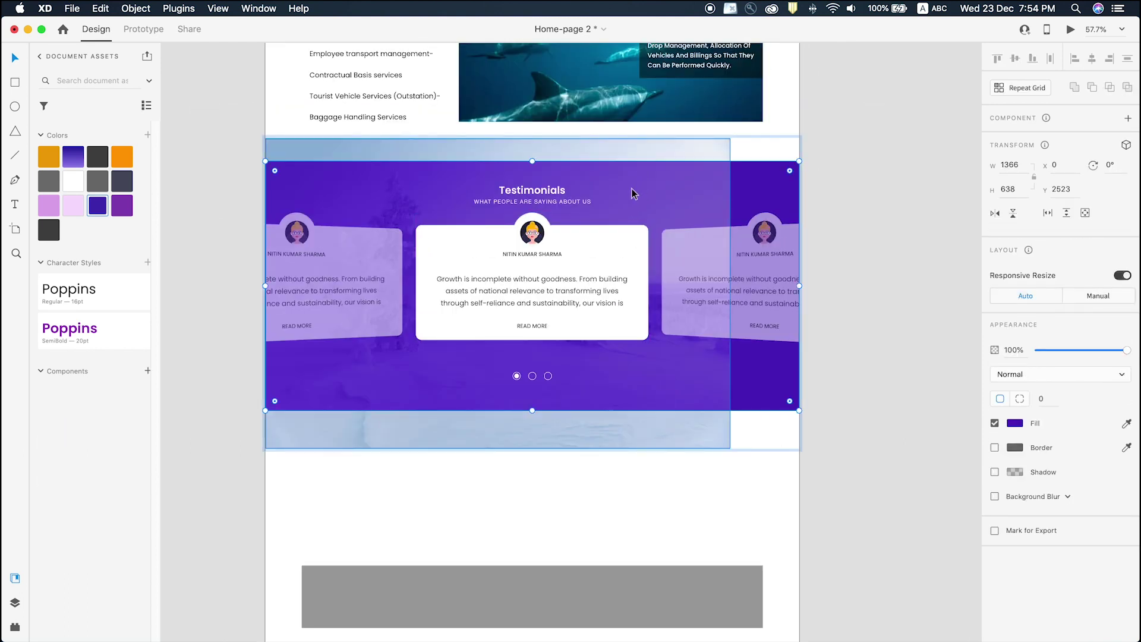
pyautogui.press('super+shift+bracketright')
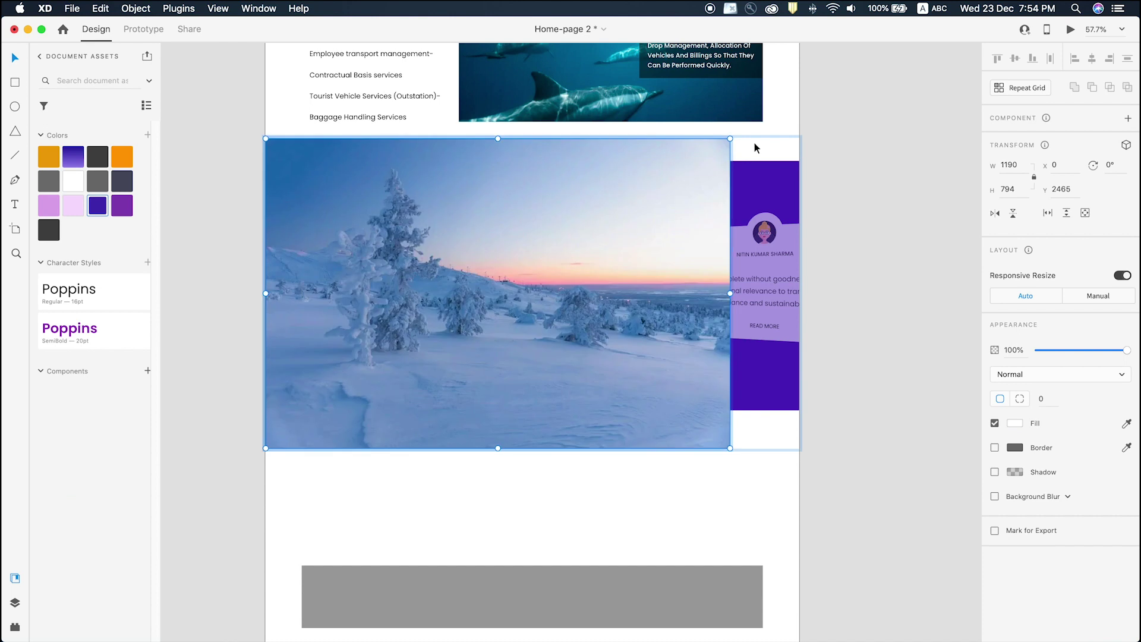
pyautogui.moveTo(730, 139); pyautogui.dragTo(810, 82)
pyautogui.click(892, 146)
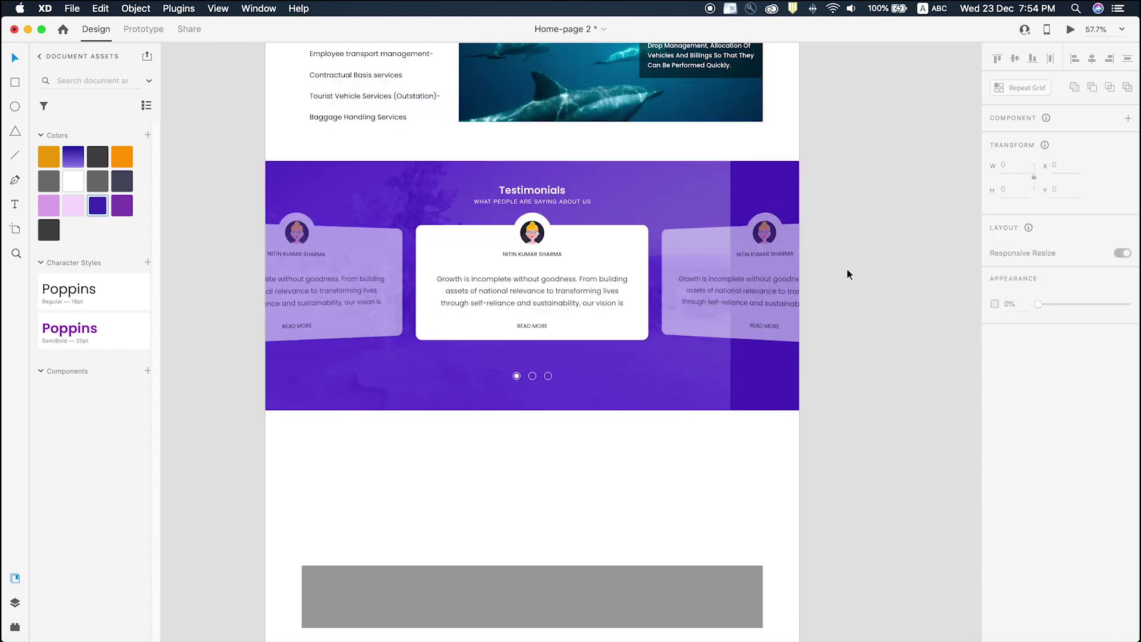
pyautogui.doubleClick(680, 201)
pyautogui.press('super+z')
# Enlarge the masked snow photo behind the Testimonials overlay to about 1454 by 970, covering the full artboard width.
pyautogui.doubleClick(687, 196)
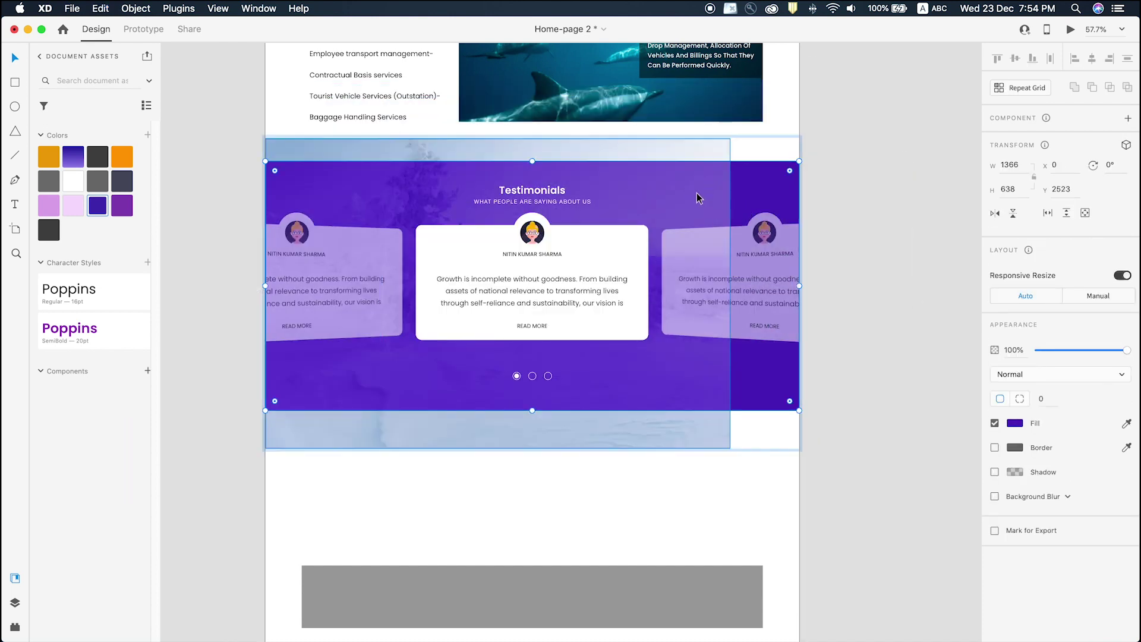
pyautogui.moveTo(758, 139); pyautogui.dragTo(817, 101)
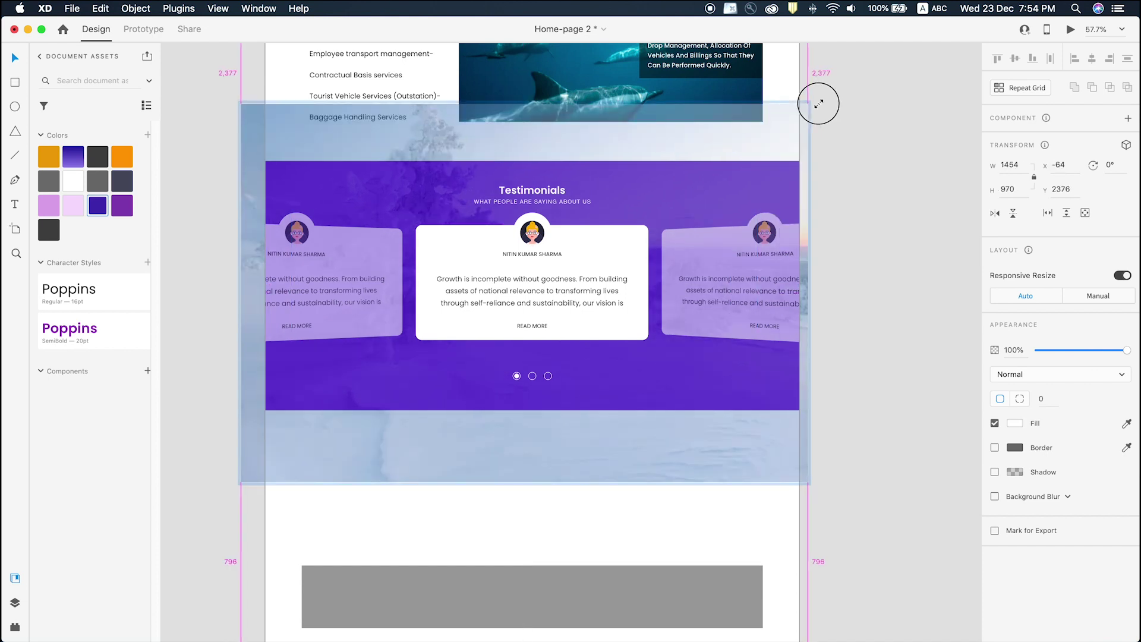
pyautogui.click(867, 166)
# Examine the Industries We Serve section on the reference artboard and the matching text in the source copy.
pyautogui.scroll(-5, 851, 289)
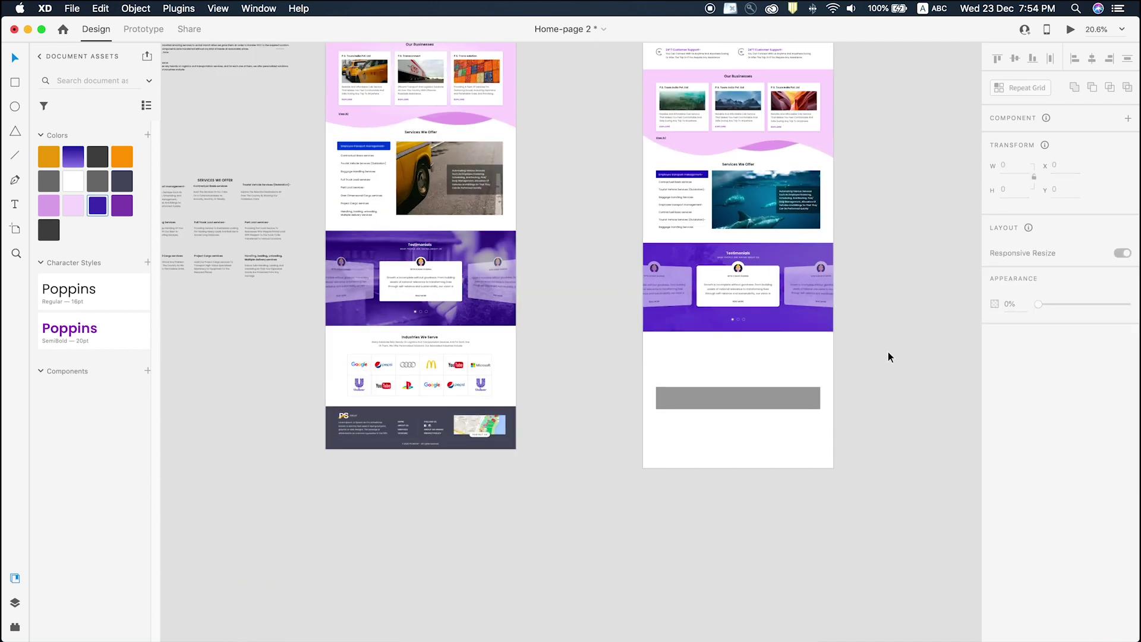
pyautogui.press('z')
pyautogui.scroll(-3, 469, 305)
pyautogui.hscroll(3, 469, 305)
pyautogui.press('z')
pyautogui.moveTo(179, 129); pyautogui.dragTo(820, 369)
pyautogui.press('v')
pyautogui.scroll(3, 298, 323)
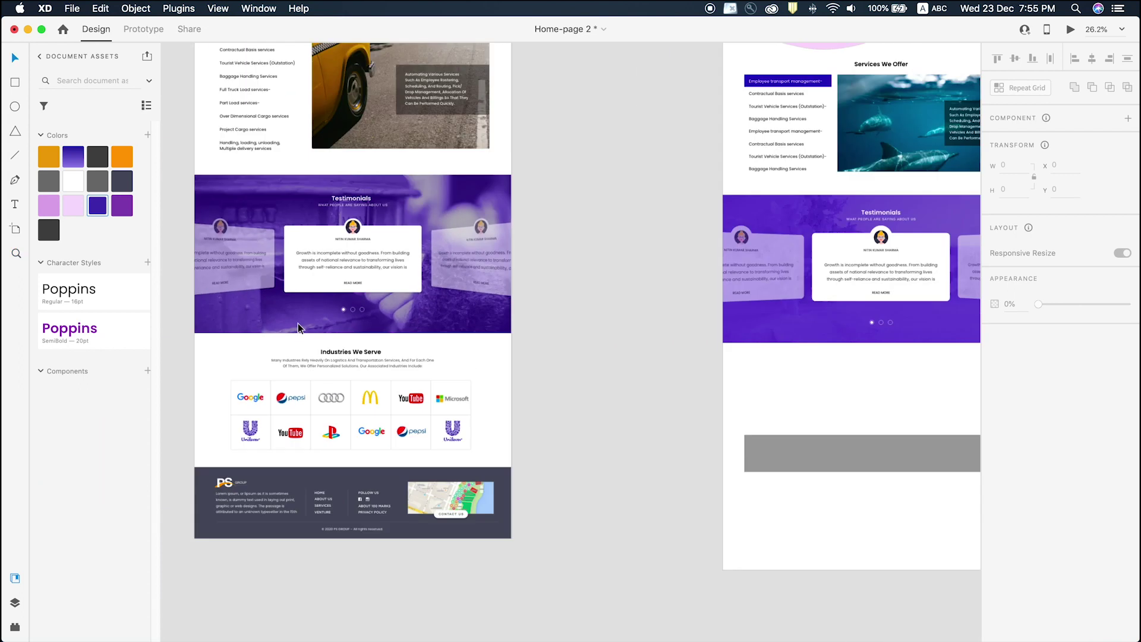
pyautogui.scroll(-3, 298, 324)
pyautogui.hscroll(-10, 322, 323)
pyautogui.hscroll(6, 327, 324)
pyautogui.scroll(1, 323, 324)
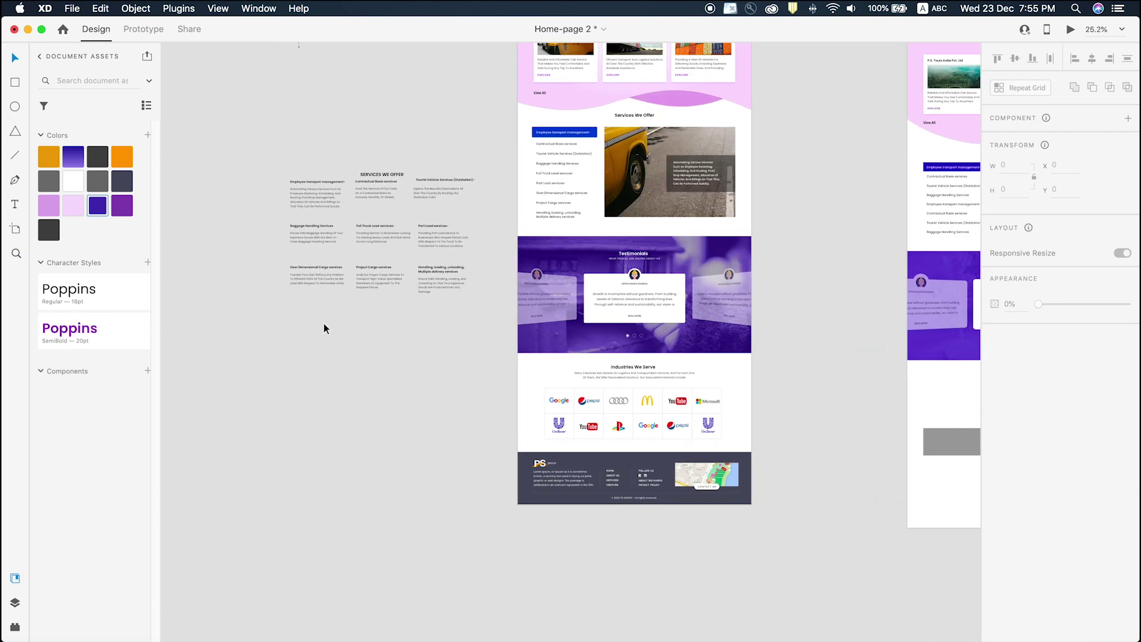
pyautogui.scroll(10, 323, 328)
pyautogui.scroll(5, 347, 291)
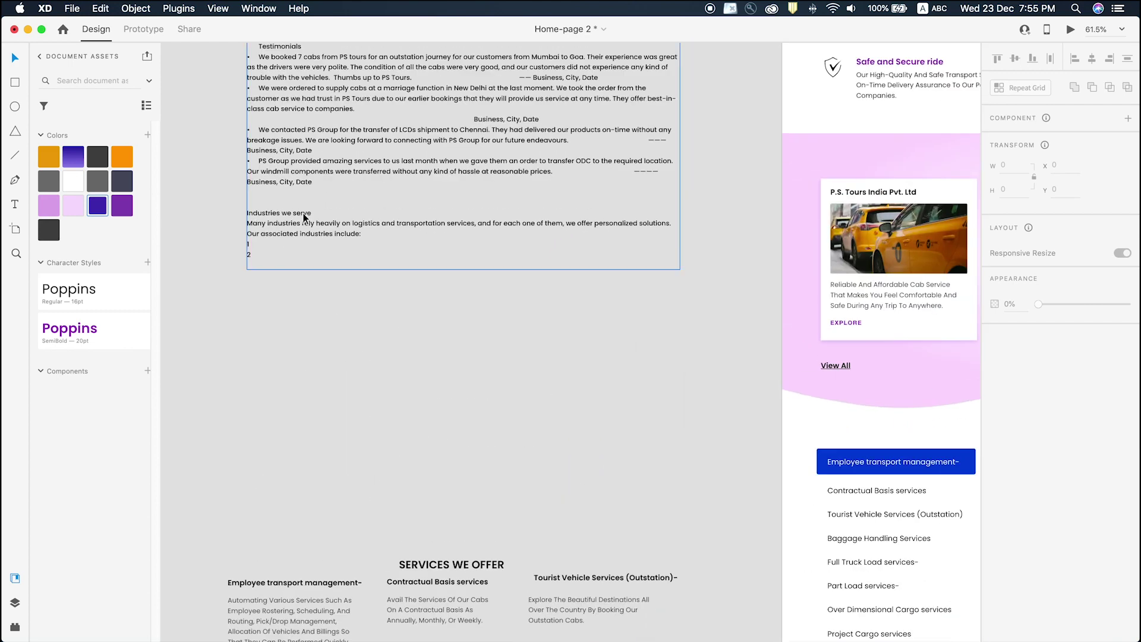
pyautogui.scroll(-5, 303, 277)
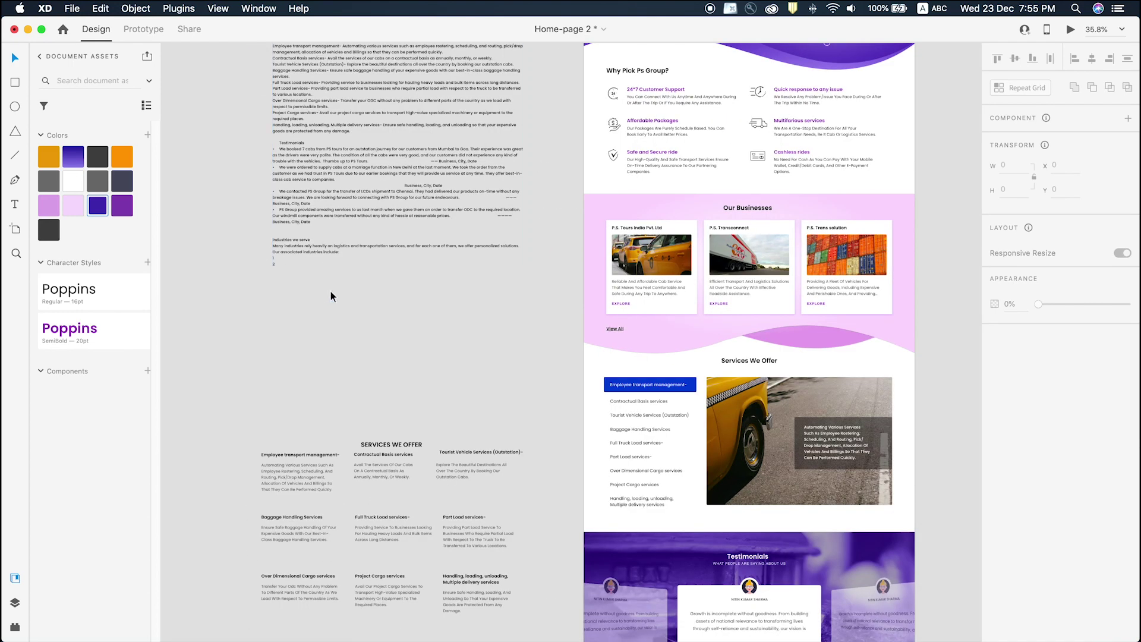
pyautogui.scroll(-10, 529, 389)
pyautogui.scroll(5, 754, 209)
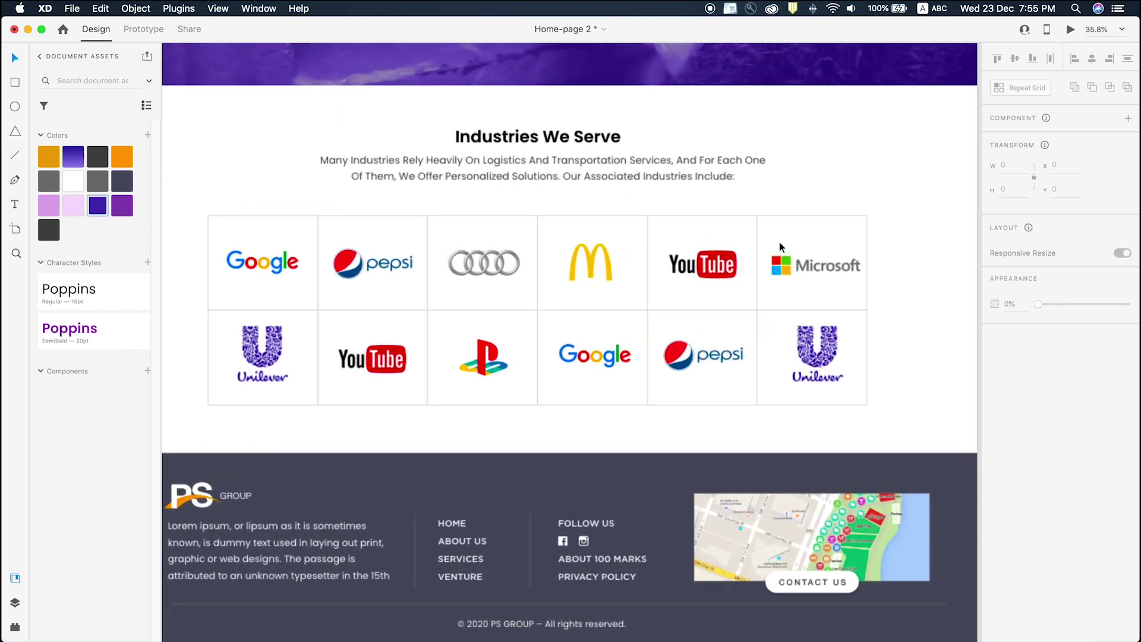
pyautogui.scroll(-3, 814, 161)
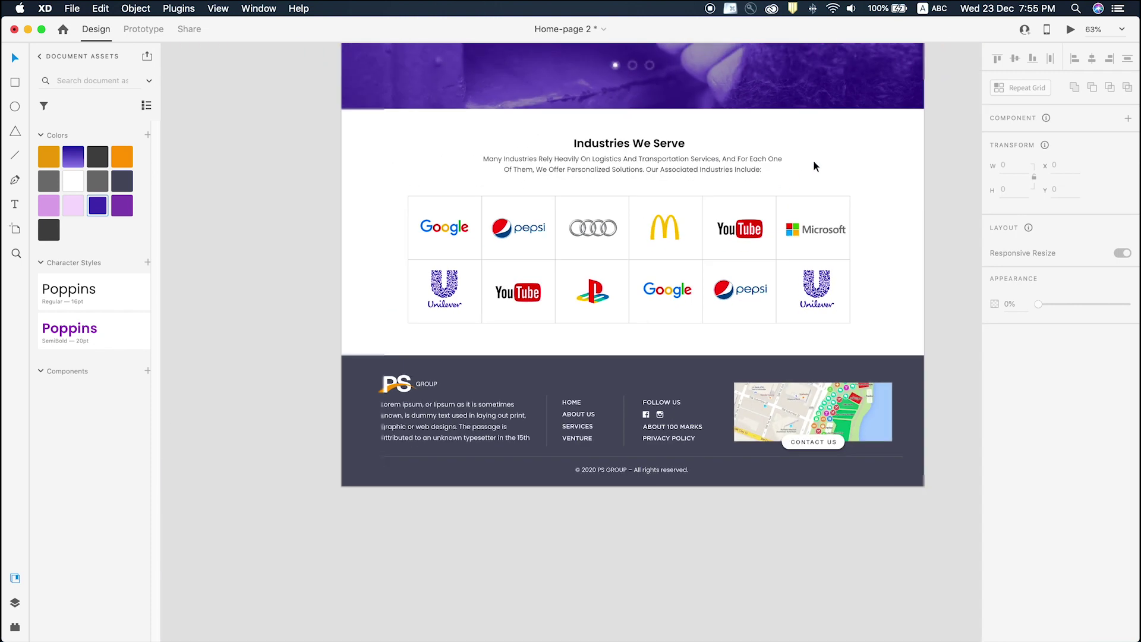
# Duplicate the Services We Offer heading on the new artboard to just below the Testimonials section, at X 568 and Y 3216.
pyautogui.click(622, 146)
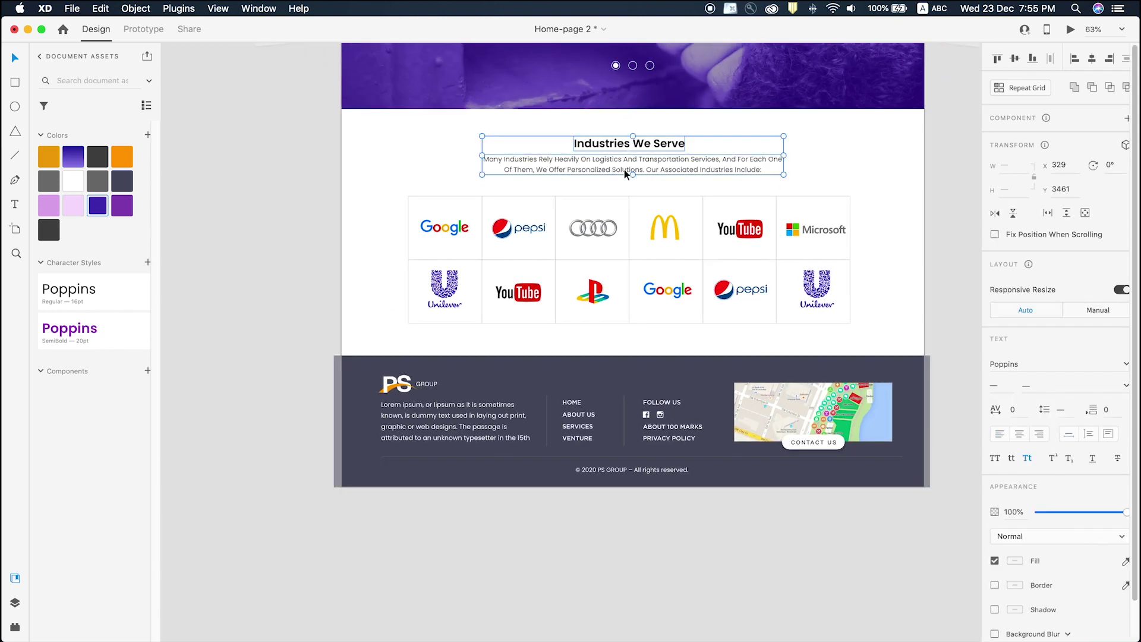
pyautogui.hscroll(8, 653, 180)
pyautogui.hscroll(-5, 661, 181)
pyautogui.hscroll(10, 661, 180)
pyautogui.scroll(-5, 698, 184)
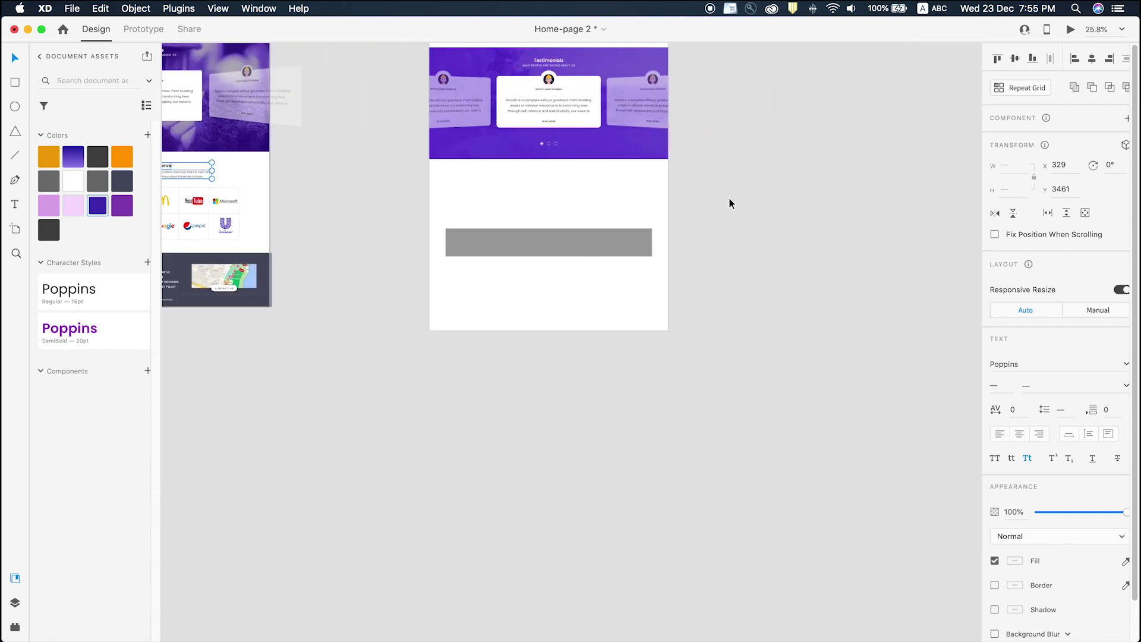
pyautogui.scroll(5, 518, 138)
pyautogui.scroll(3, 573, 88)
pyautogui.moveTo(590, 96); pyautogui.dragTo(591, 423)
# Replace the duplicated heading's text with "Industries We Serve" copied from the reference artboard and centre it horizontally on the artboard.
pyautogui.hscroll(-9, 692, 319)
pyautogui.scroll(-4, 691, 319)
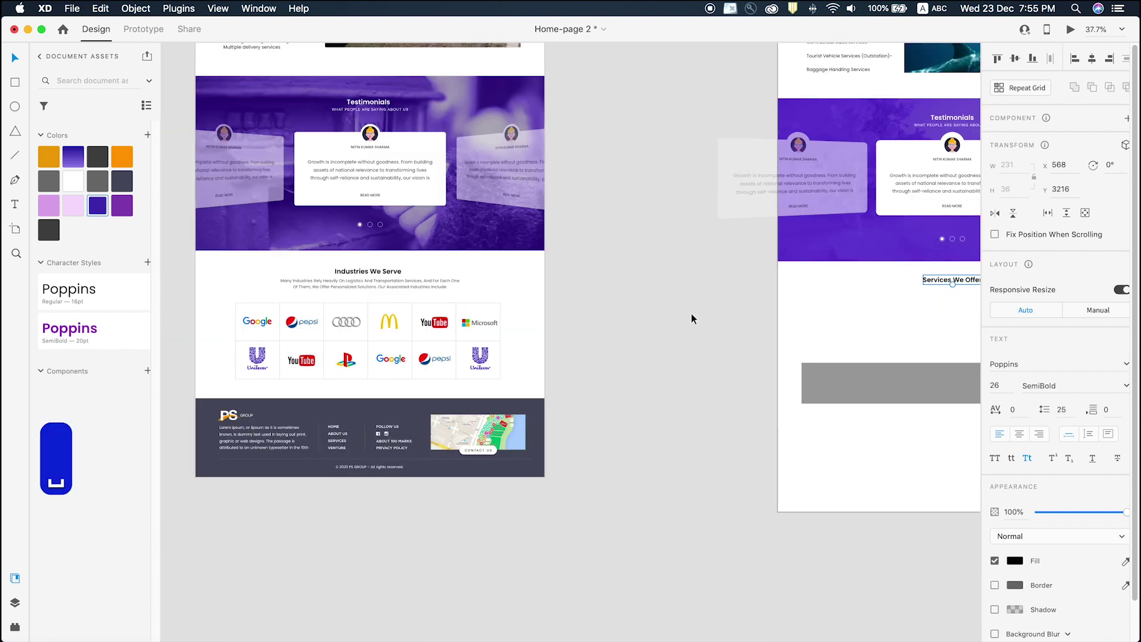
pyautogui.tripleClick(381, 273)
pyautogui.press('super+c')
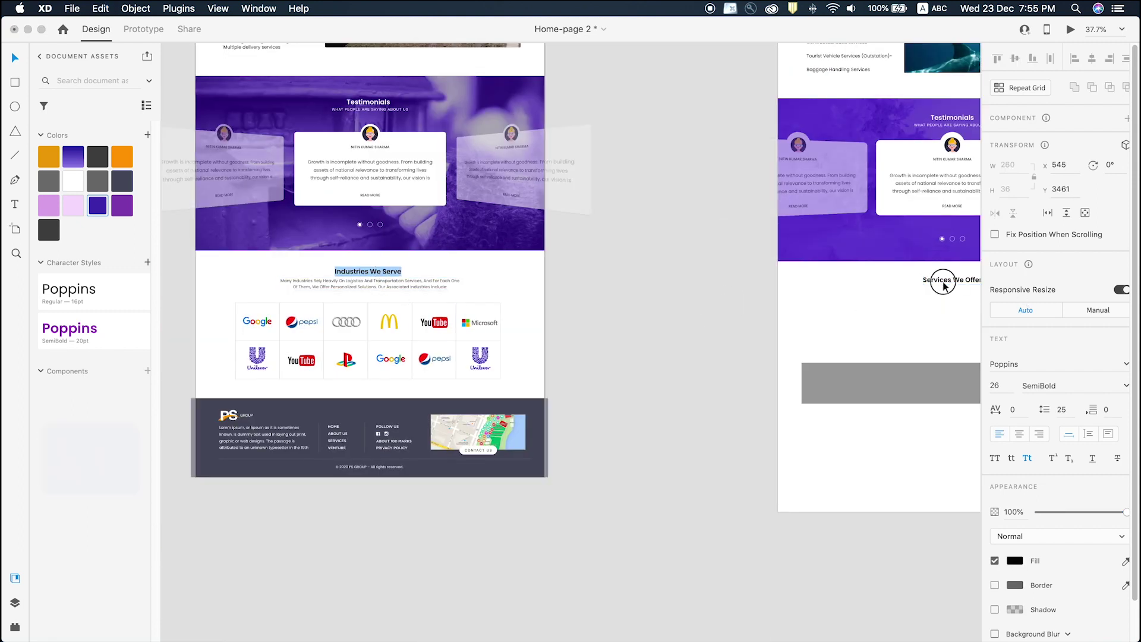
pyautogui.press('super+v')
pyautogui.press('Escape')
pyautogui.moveTo(978, 288); pyautogui.dragTo(738, 279)
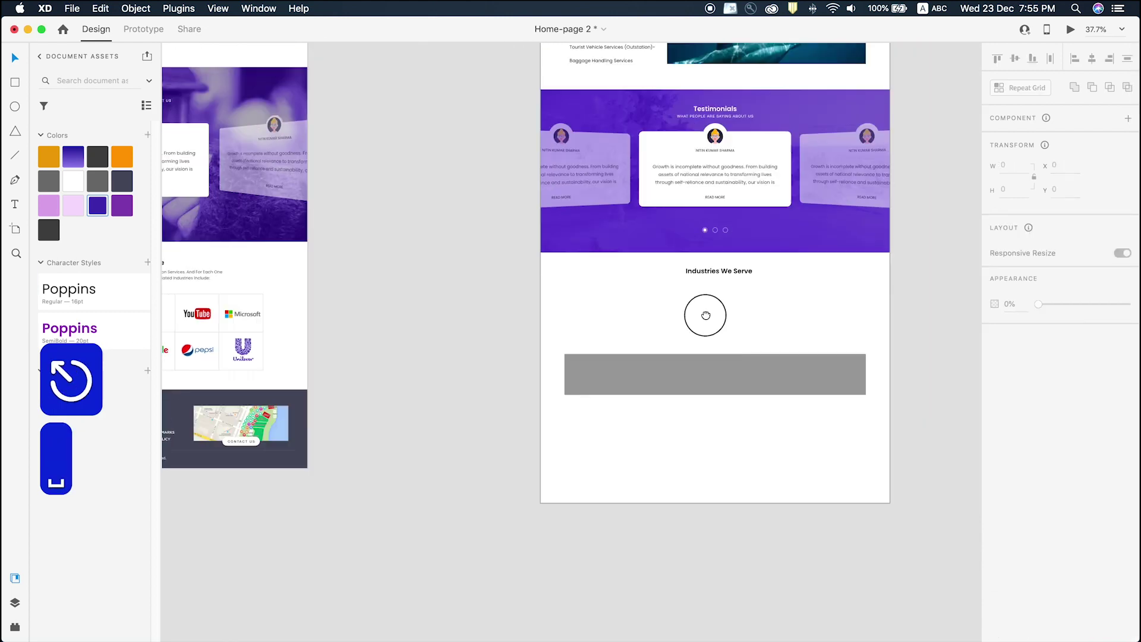
pyautogui.click(738, 273)
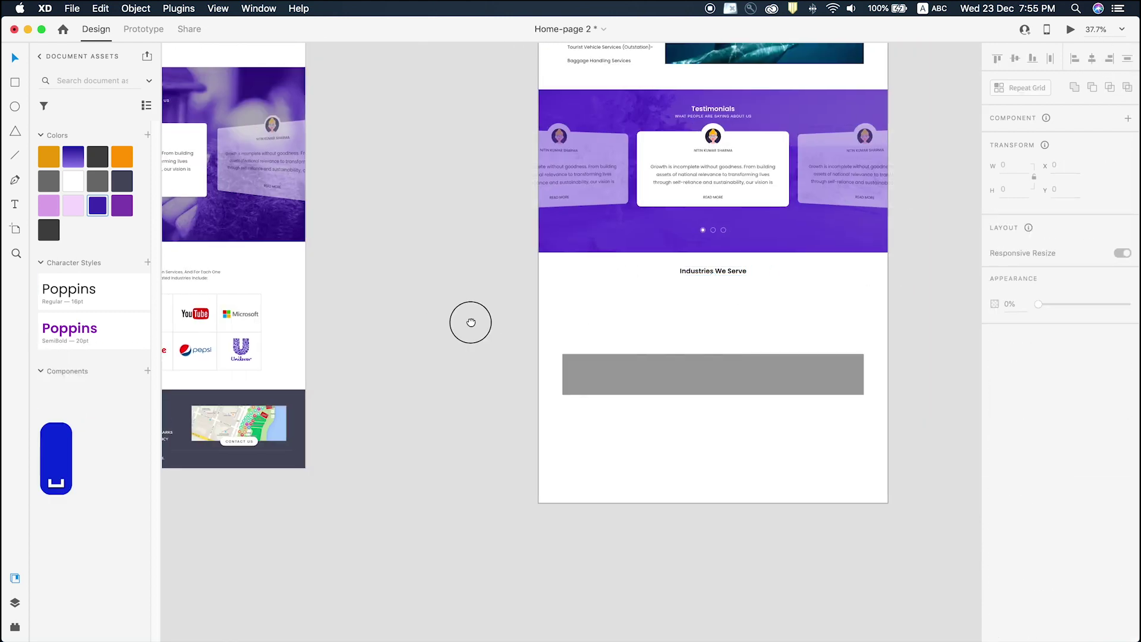
# Copy the two-line industries description from the reference artboard to beneath the new Industries We Serve heading, at X 329 and Y 3255.
pyautogui.moveTo(468, 321); pyautogui.dragTo(704, 321)
pyautogui.moveTo(349, 286); pyautogui.dragTo(599, 273)
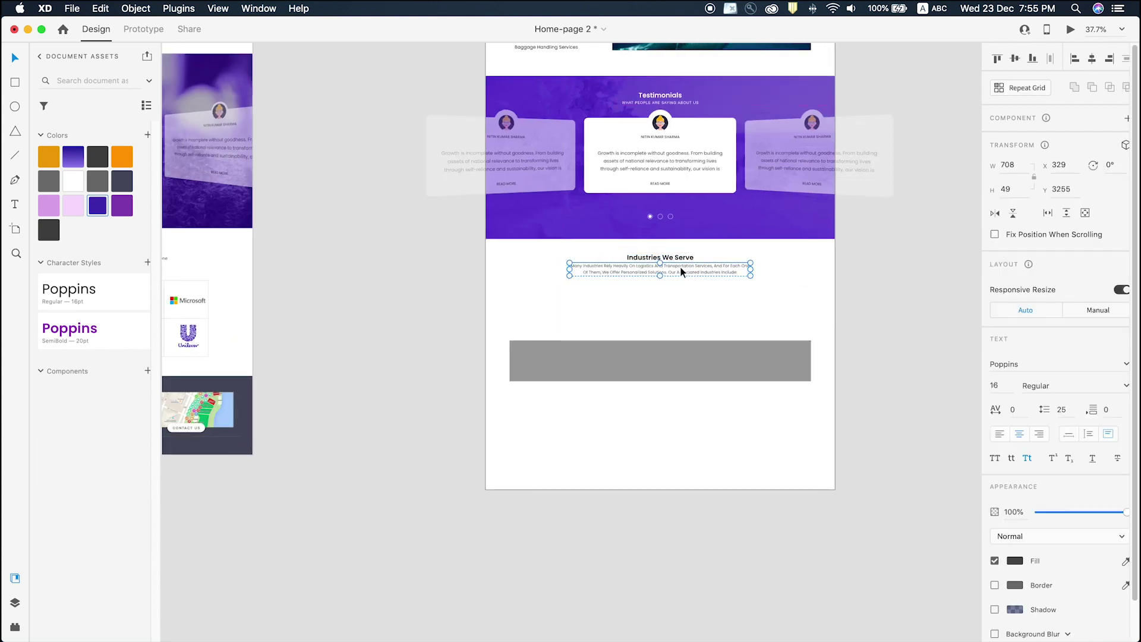
pyautogui.scroll(5, 704, 263)
pyautogui.click(609, 334)
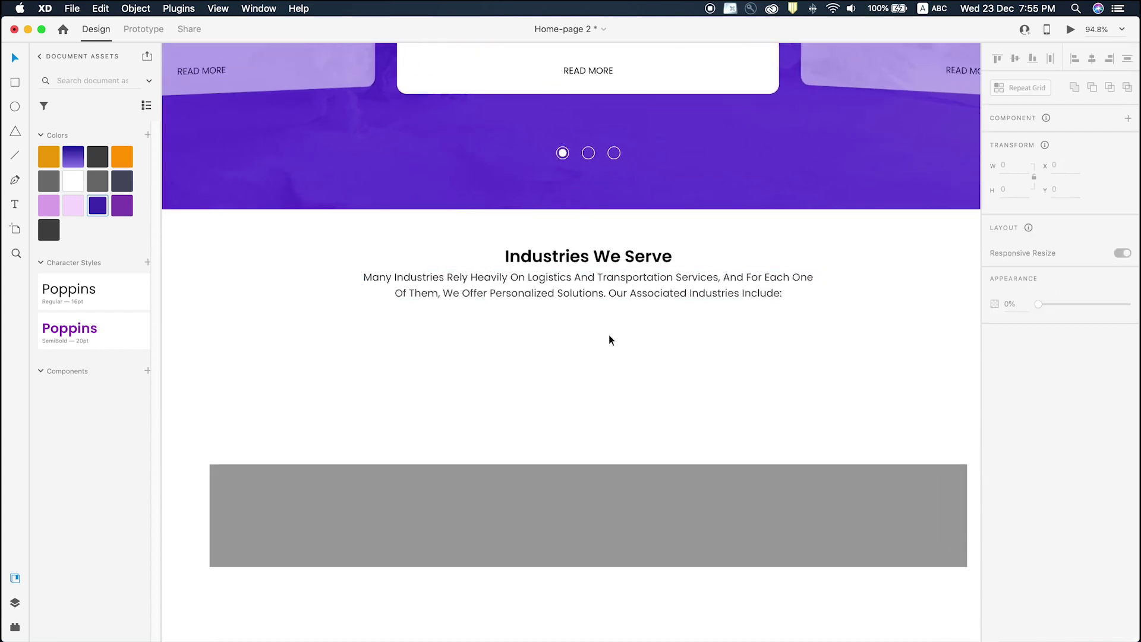
# Examine the reference artboard's industries logo grid, including the size and spacing of its logos and cells.
pyautogui.scroll(-3, 607, 333)
pyautogui.scroll(-5, 607, 333)
pyautogui.hscroll(-3, 208, 310)
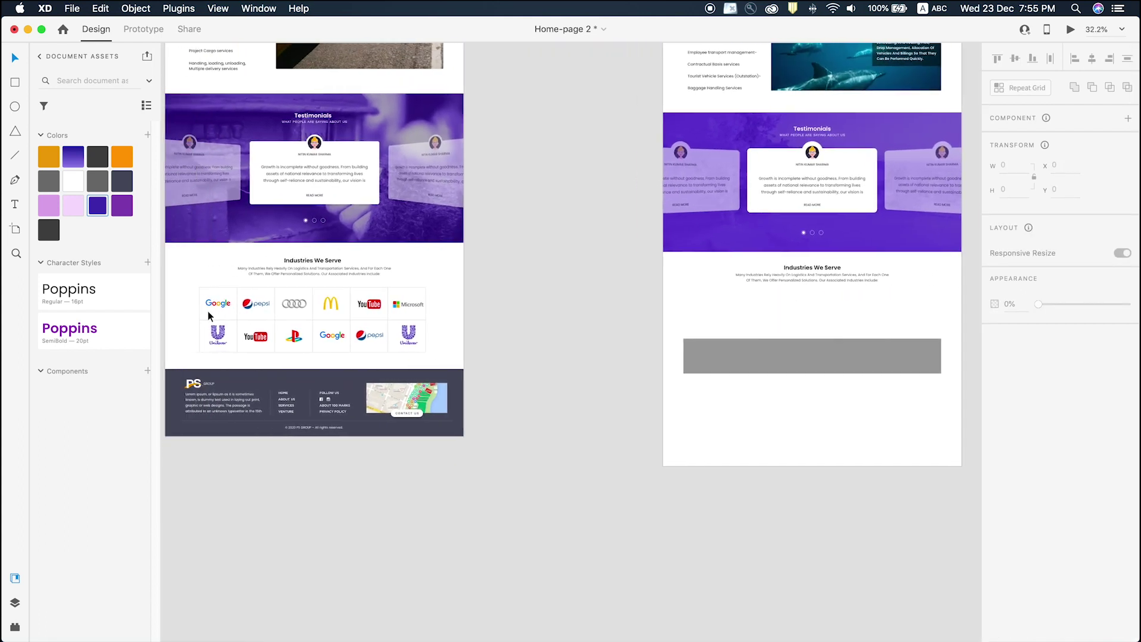
pyautogui.scroll(3, 250, 312)
pyautogui.scroll(3, 270, 316)
pyautogui.click(200, 288)
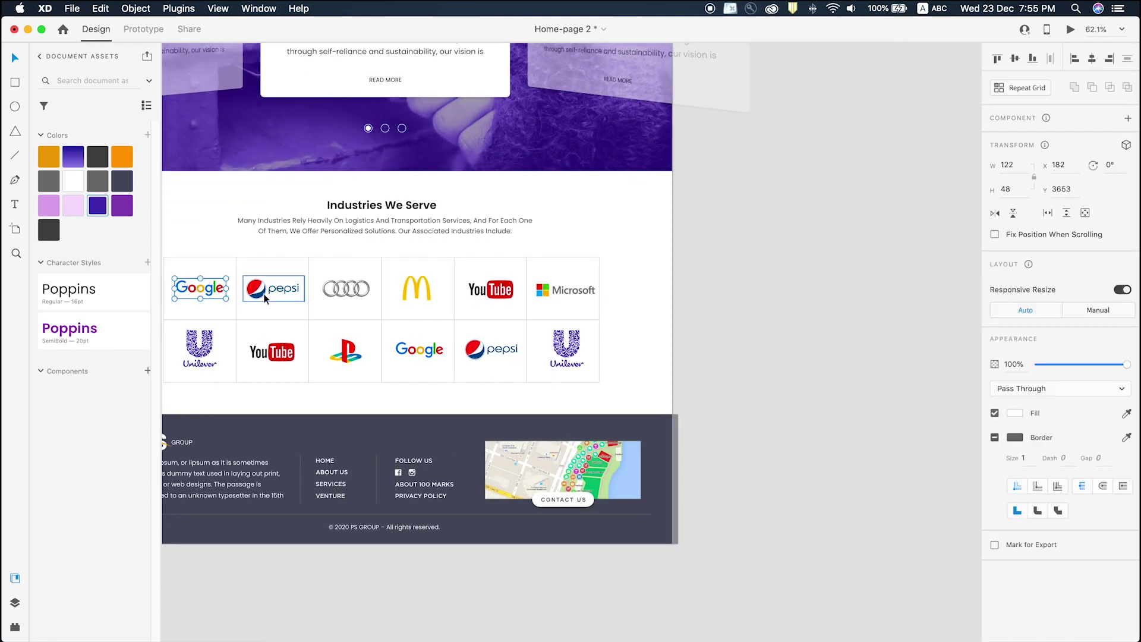
pyautogui.scroll(-5, 575, 312)
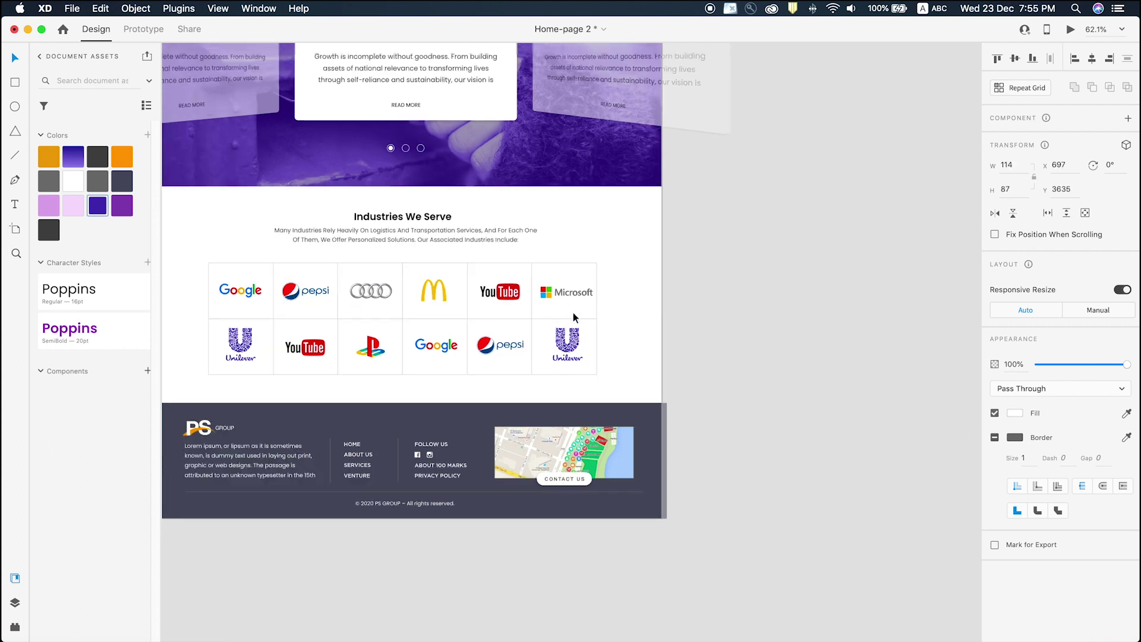
pyautogui.click(684, 308)
pyautogui.hscroll(3, 686, 314)
pyautogui.scroll(3, 635, 312)
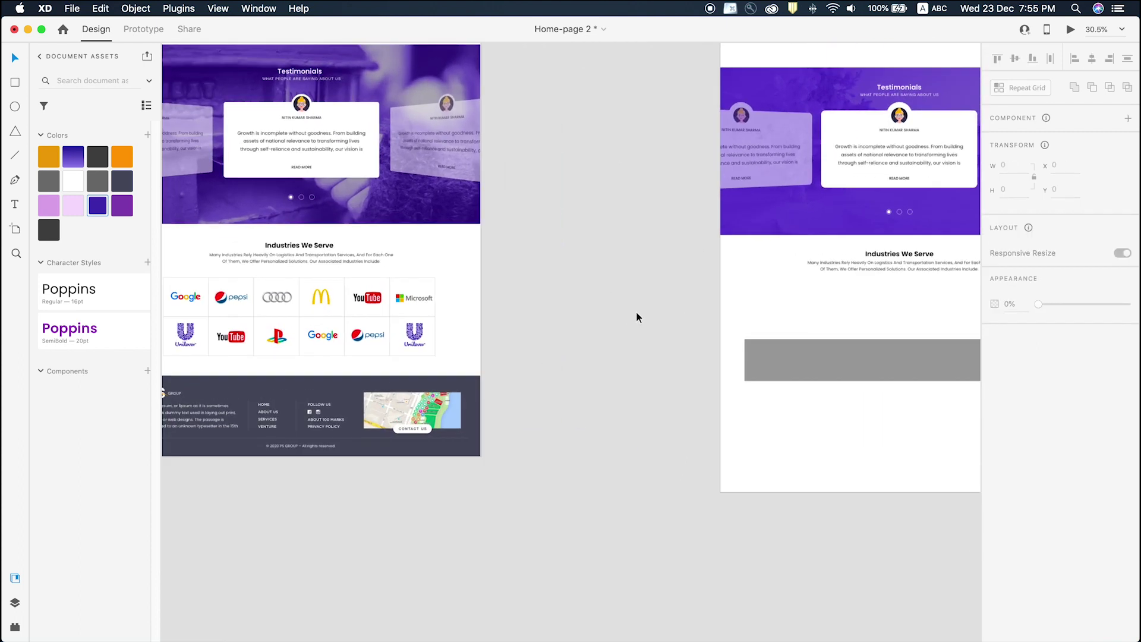
pyautogui.scroll(-3, 636, 312)
pyautogui.scroll(1, 474, 302)
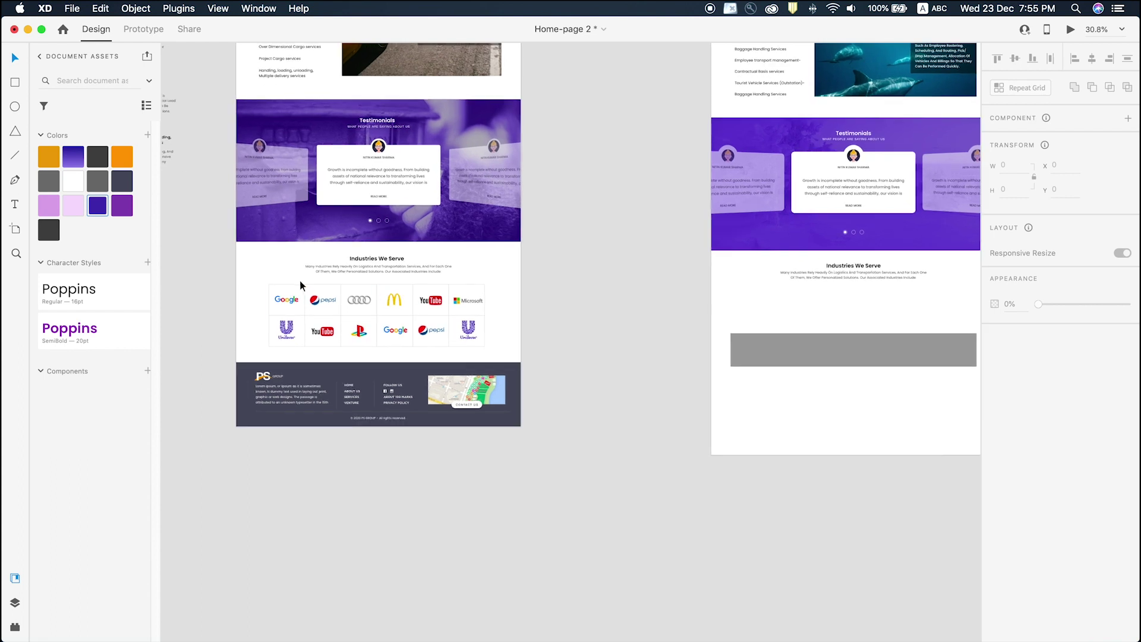
# Draw a square of about 154 by 154 below the industries description, near the grey guide bar's left edge.
pyautogui.press('z')
pyautogui.press('z')
pyautogui.moveTo(633, 230); pyautogui.dragTo(1010, 425)
pyautogui.press('v')
pyautogui.press('z')
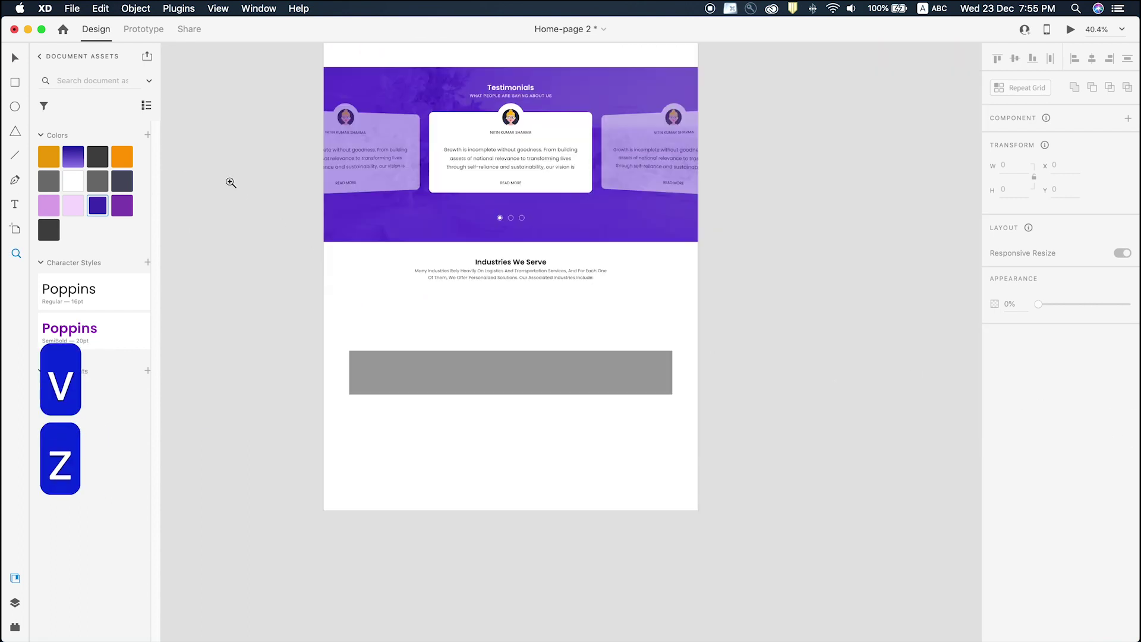
pyautogui.moveTo(227, 201); pyautogui.dragTo(861, 426)
pyautogui.press('v')
pyautogui.click(334, 412)
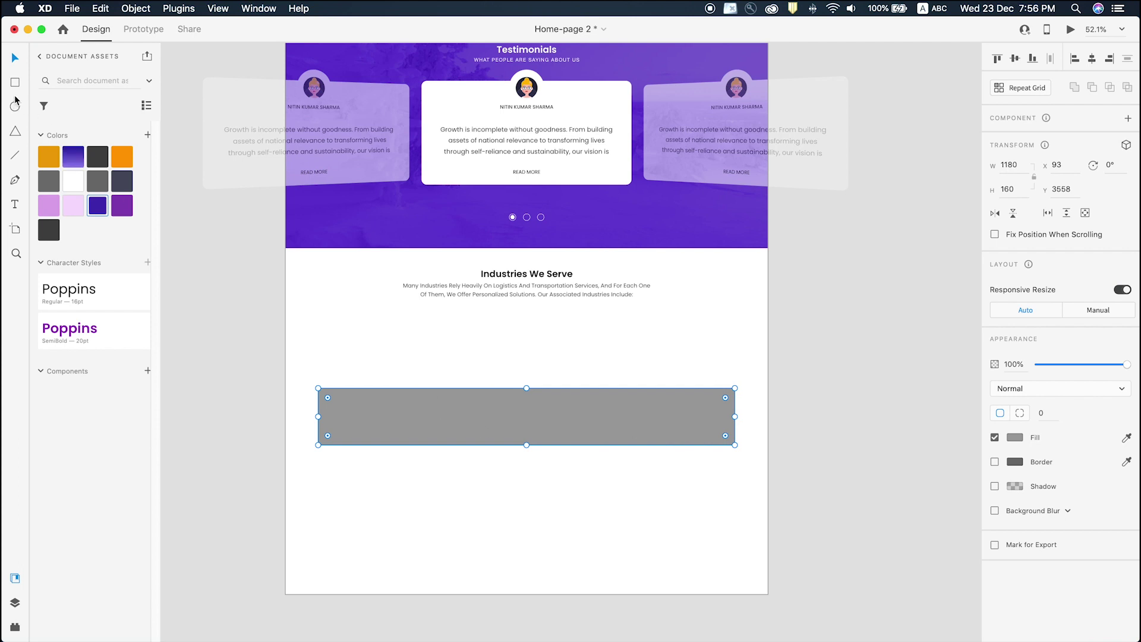
pyautogui.moveTo(322, 303); pyautogui.dragTo(375, 357)
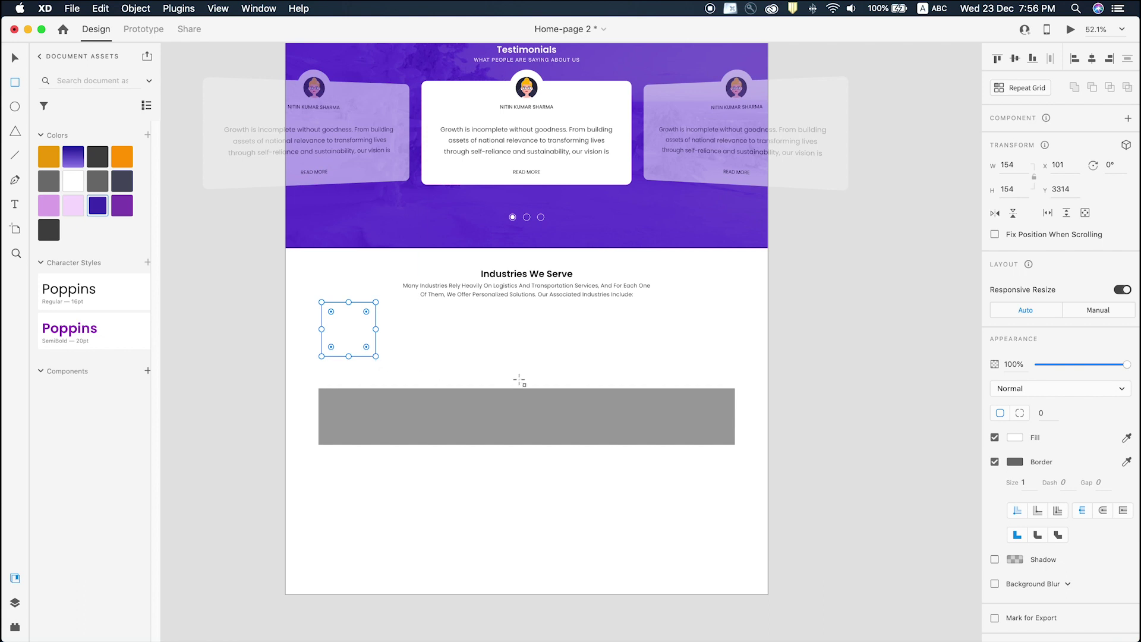
# Change the new square's border colour to a lighter grey.
pyautogui.click(1015, 461)
pyautogui.moveTo(878, 412); pyautogui.dragTo(822, 410)
pyautogui.write('v')
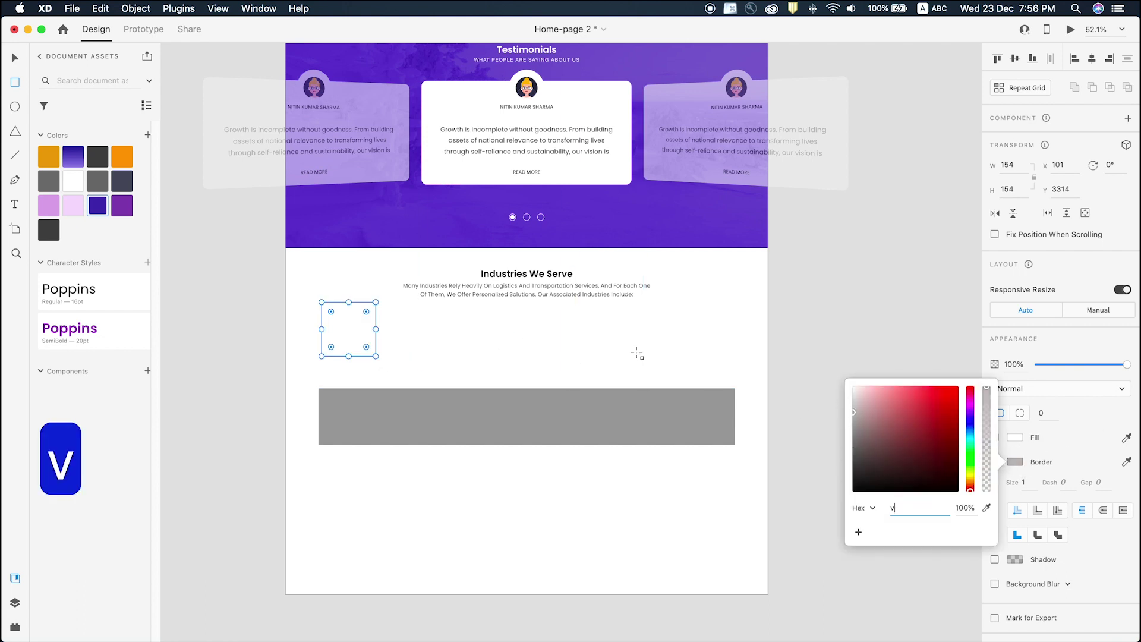
pyautogui.click(363, 402)
pyautogui.press('v')
# Align the square's left edge with the grey guide bar at X 93.
pyautogui.keyDown('shift'); pyautogui.click(430, 400); pyautogui.keyUp('shift')
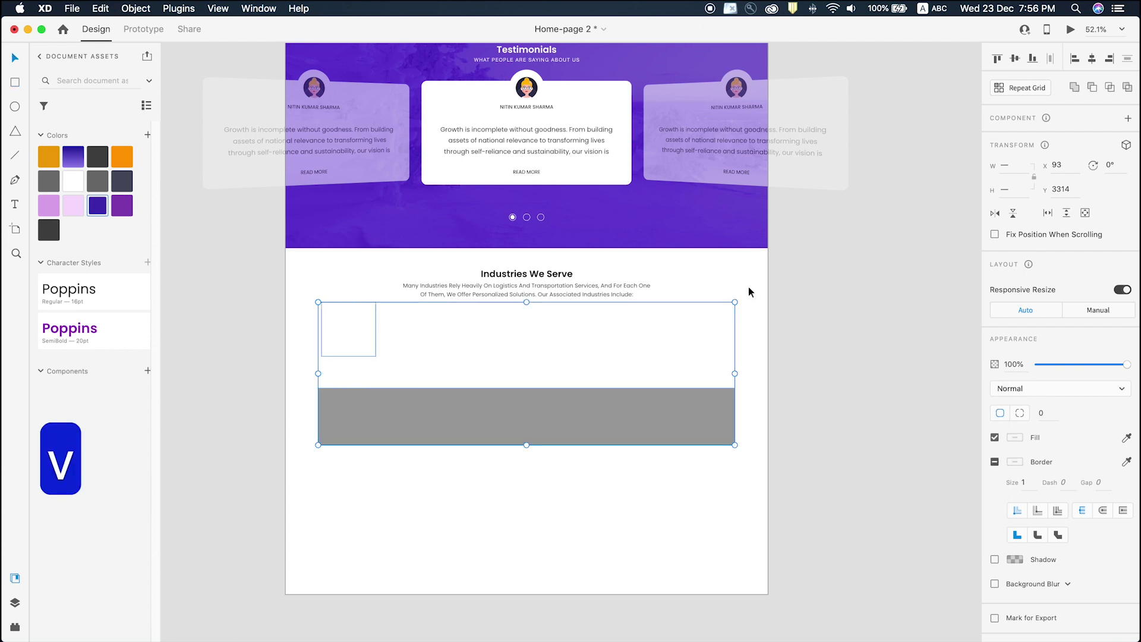
pyautogui.click(389, 346)
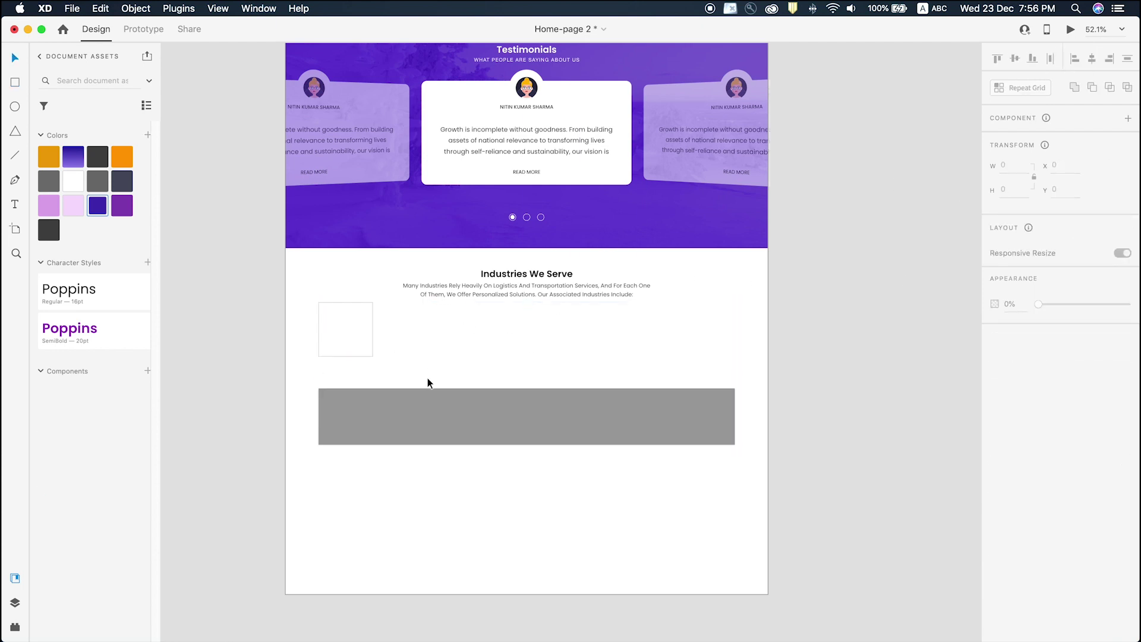
pyautogui.click(366, 332)
# Duplicate the grey guide bar upward so the copy lines up with the top of the square at Y 3314.
pyautogui.scroll(-5, 362, 336)
pyautogui.hscroll(-5, 215, 354)
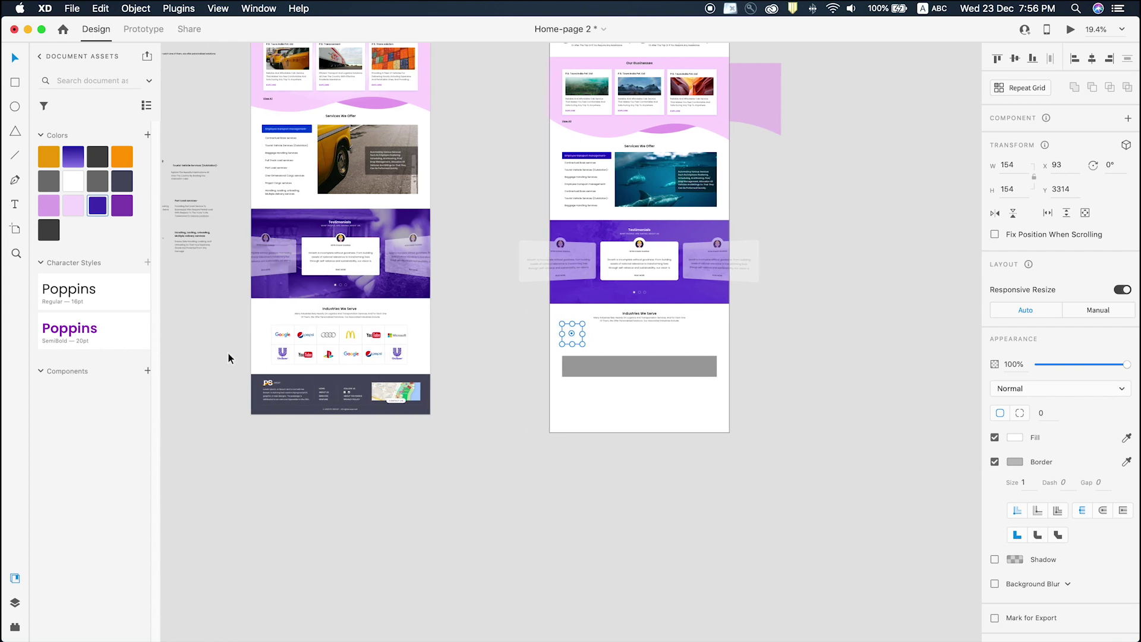
pyautogui.scroll(5, 315, 331)
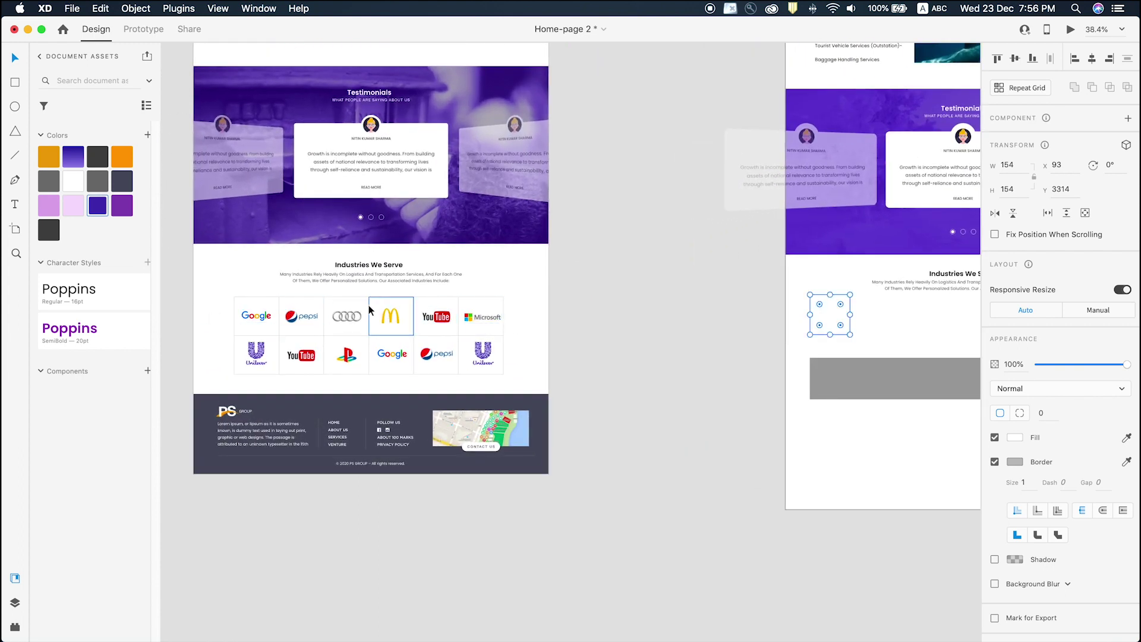
pyautogui.scroll(-4, 623, 340)
pyautogui.hscroll(4, 604, 342)
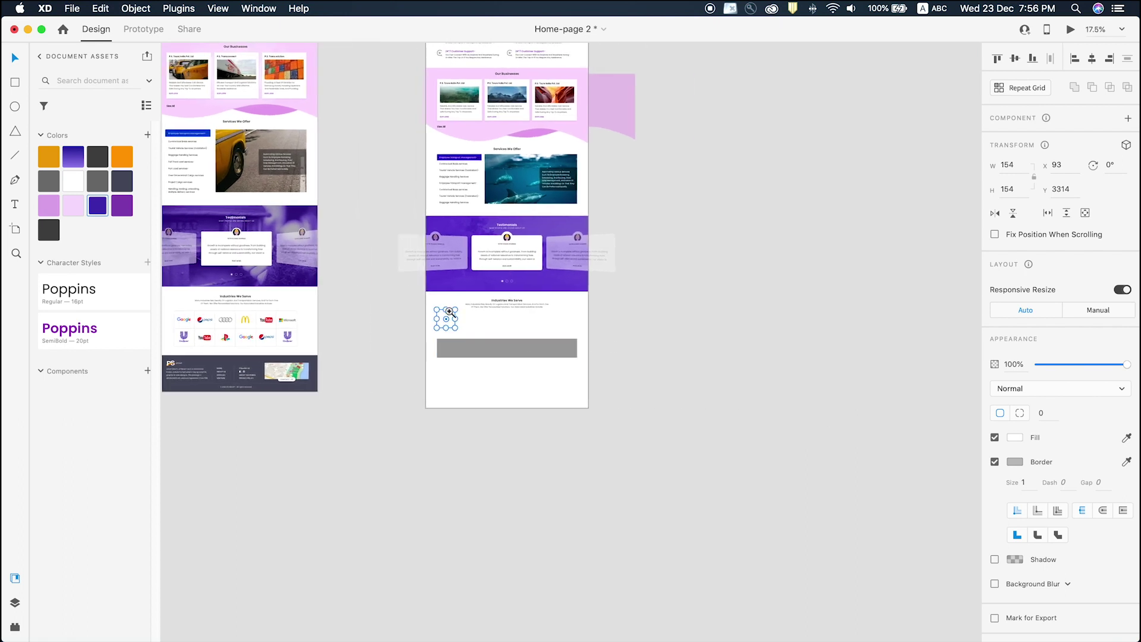
pyautogui.press('z')
pyautogui.moveTo(385, 280); pyautogui.dragTo(694, 403)
pyautogui.press('v')
pyautogui.moveTo(453, 361); pyautogui.dragTo(459, 298)
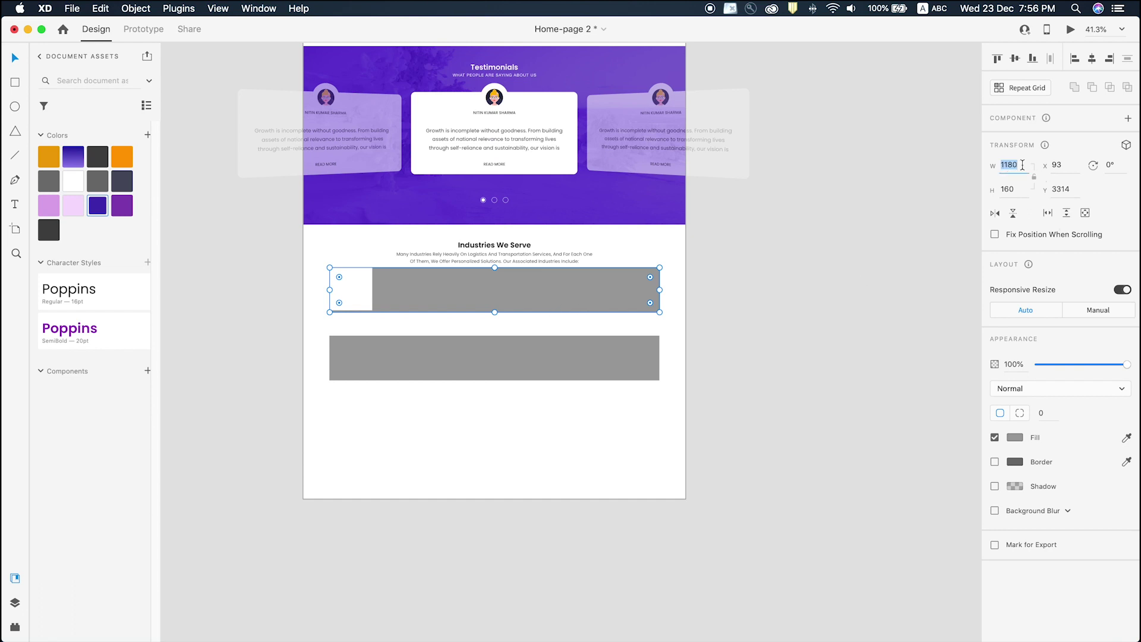
# Set the upper grey bar's width to 1180/7 and delete the earlier white square behind which it sits.
pyautogui.write('/7')
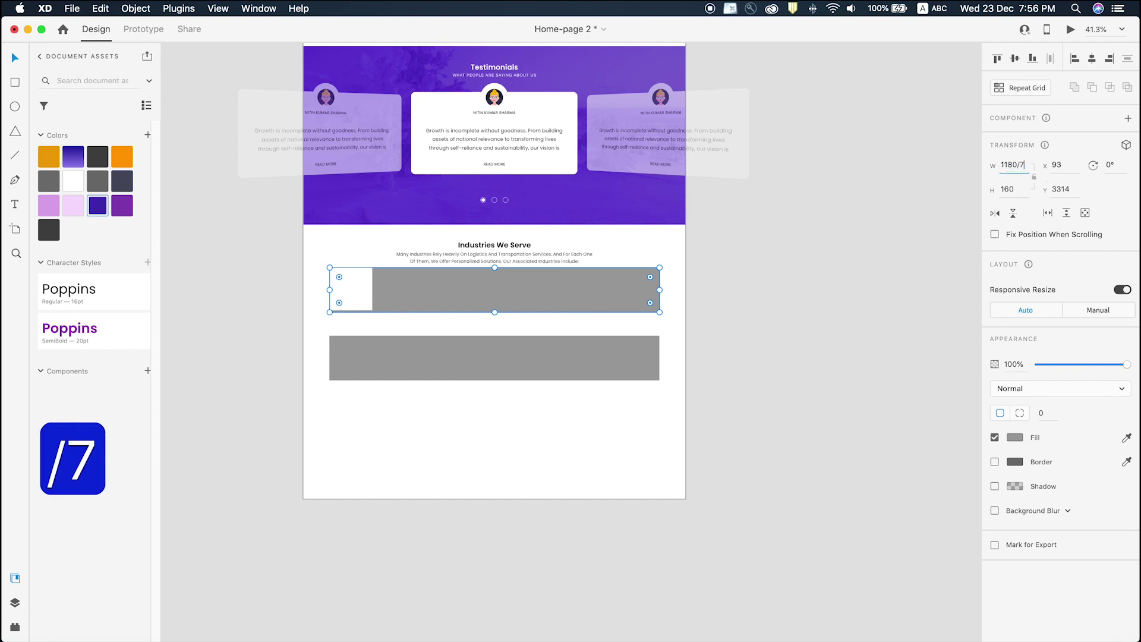
pyautogui.press('Return')
pyautogui.scroll(5, 453, 288)
pyautogui.click(274, 295)
pyautogui.press('Delete')
pyautogui.click(275, 296)
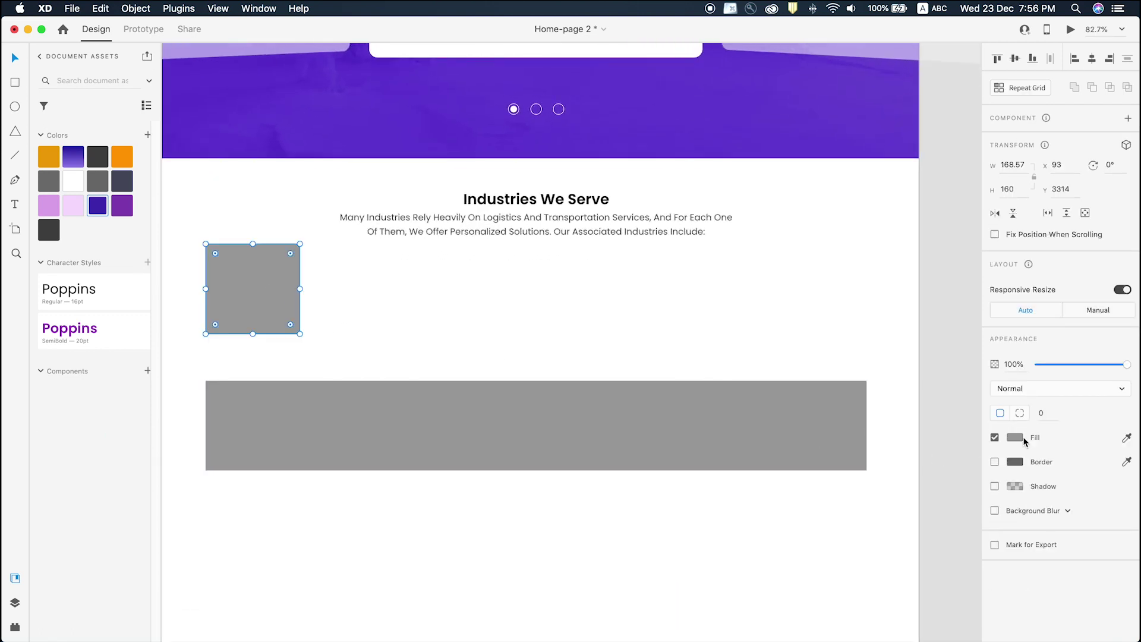
# Give the resized grey box a white fill and a thin light-grey border.
pyautogui.click(994, 462)
pyautogui.click(1012, 436)
pyautogui.moveTo(903, 401); pyautogui.dragTo(657, 246)
pyautogui.click(406, 324)
pyautogui.click(253, 295)
pyautogui.click(1014, 462)
pyautogui.moveTo(950, 443); pyautogui.dragTo(853, 405)
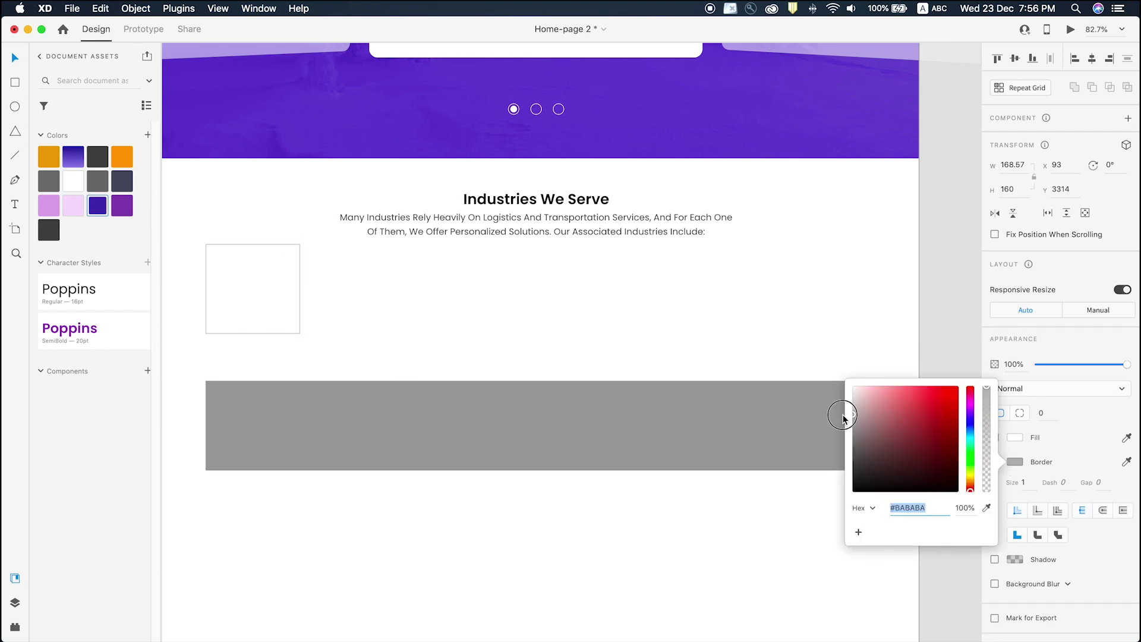
pyautogui.click(286, 335)
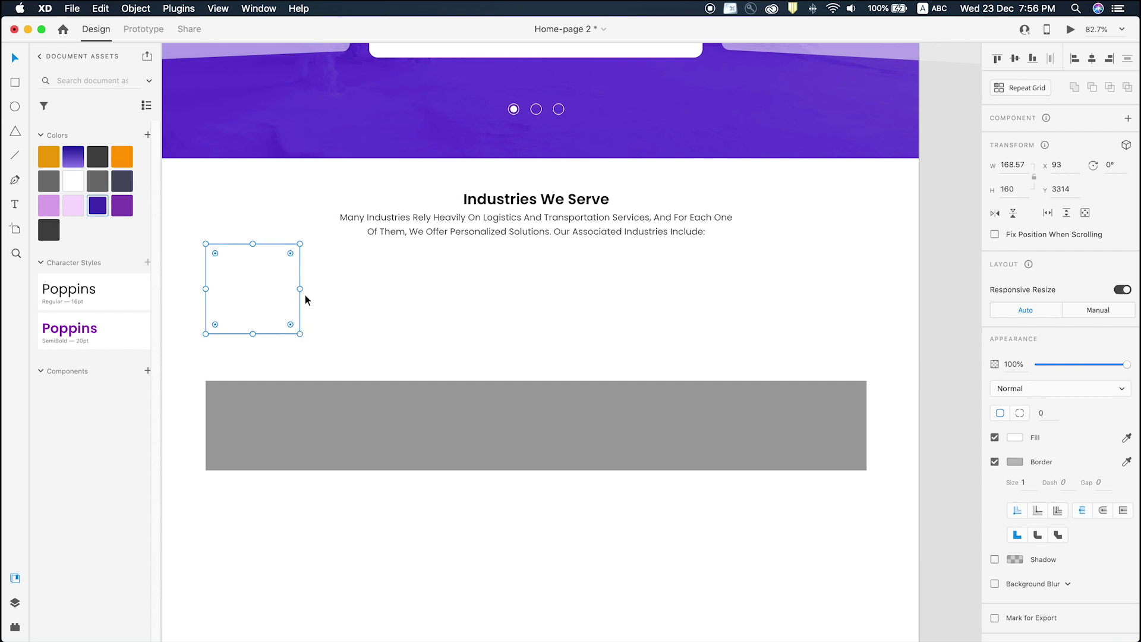
# Repeat the box horizontally with Repeat Grid, ungroup the grid and delete the extra eighth box to leave seven.
pyautogui.click(1027, 87)
pyautogui.moveTo(303, 293); pyautogui.dragTo(881, 288)
pyautogui.rightClick(694, 281)
pyautogui.click(736, 410)
pyautogui.click(906, 287)
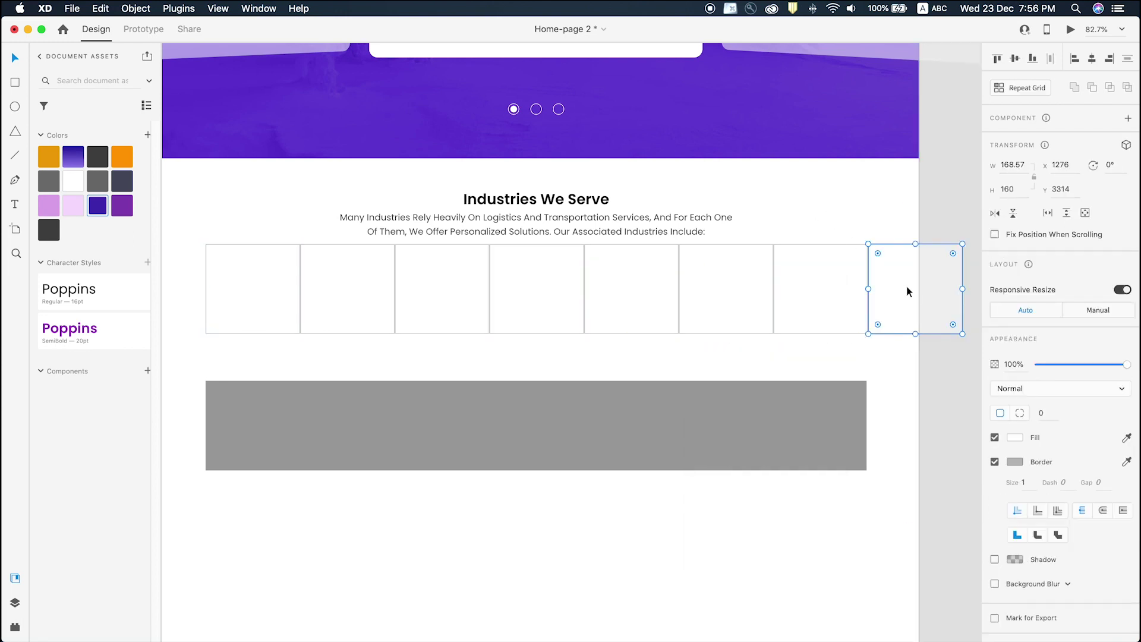
pyautogui.press('BackSpace')
# Duplicate the row of seven boxes directly below as a second row, and move the grey guide bar down to Y 3787.
pyautogui.moveTo(890, 278); pyautogui.dragTo(256, 316)
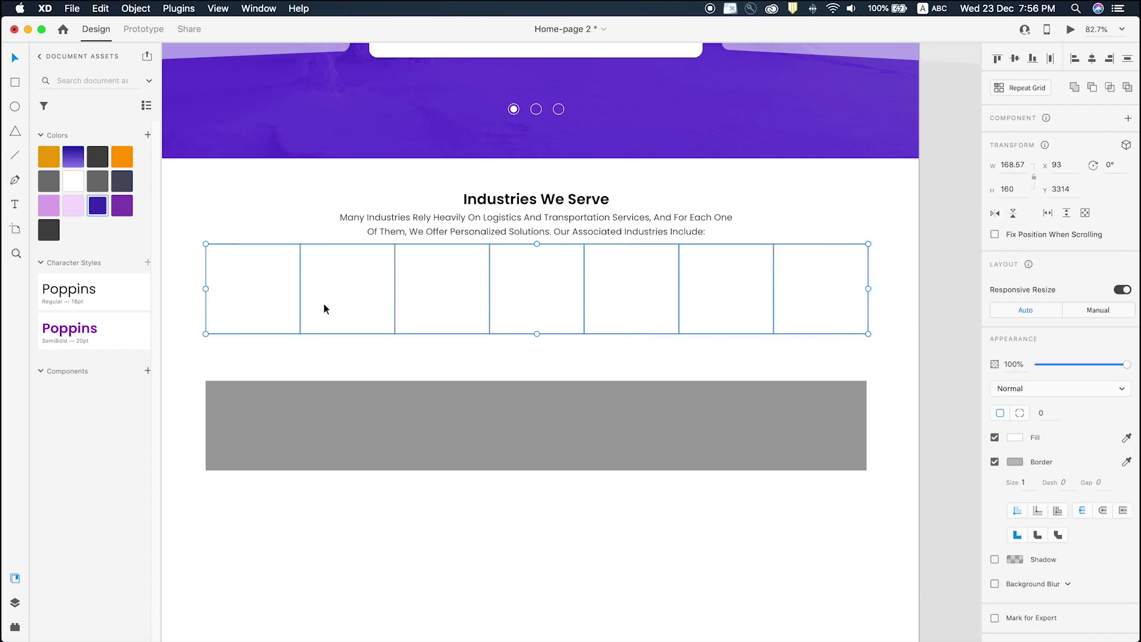
pyautogui.moveTo(539, 271); pyautogui.dragTo(540, 367)
pyautogui.scroll(-5, 585, 526)
pyautogui.moveTo(581, 480); pyautogui.dragTo(598, 560)
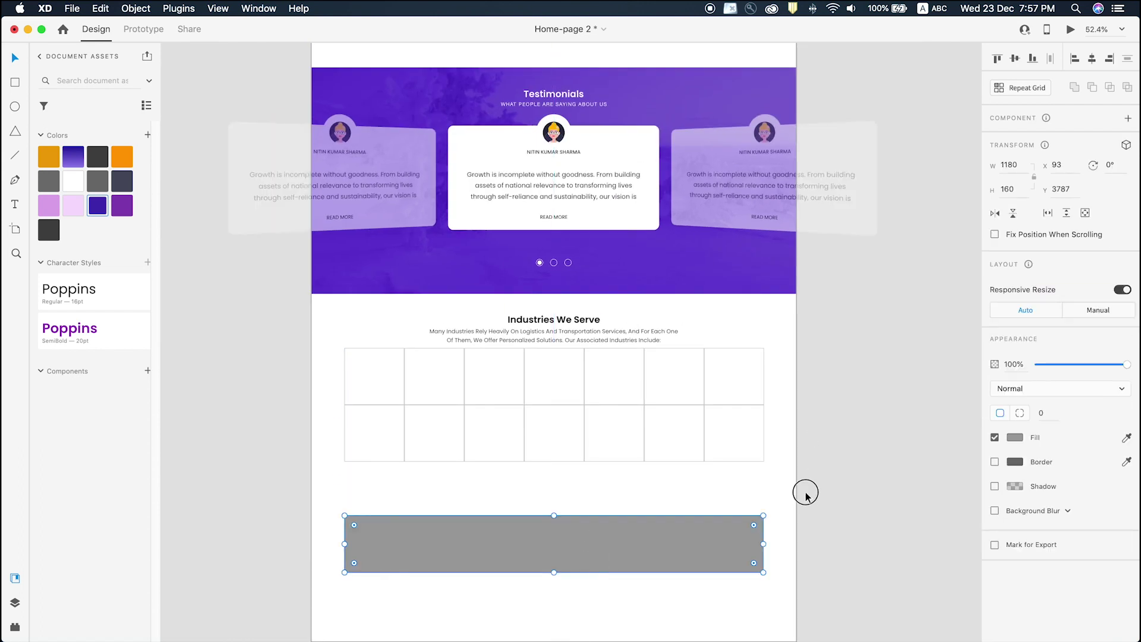
# Move the two-row box grid down to Y 3361, leaving more space below the industries description.
pyautogui.moveTo(806, 496); pyautogui.dragTo(340, 386)
pyautogui.moveTo(481, 391); pyautogui.dragTo(481, 408)
pyautogui.click(856, 325)
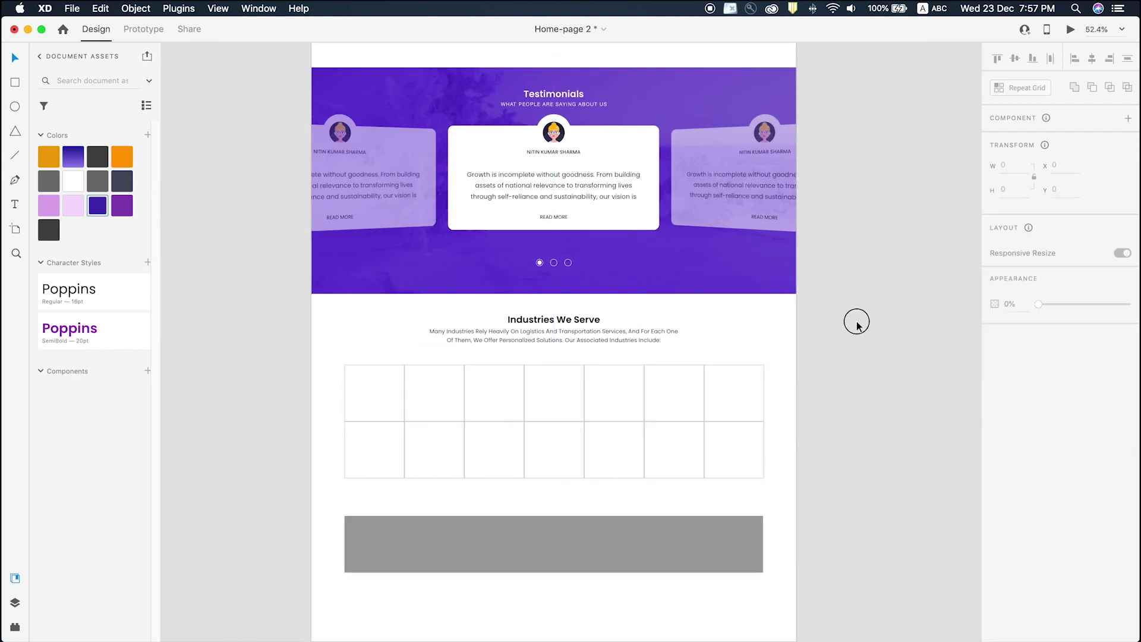
# Examine the reference artboard's logo grid and footer and compare them with the lower part of the new page.
pyautogui.scroll(-3, 722, 441)
pyautogui.click(695, 425)
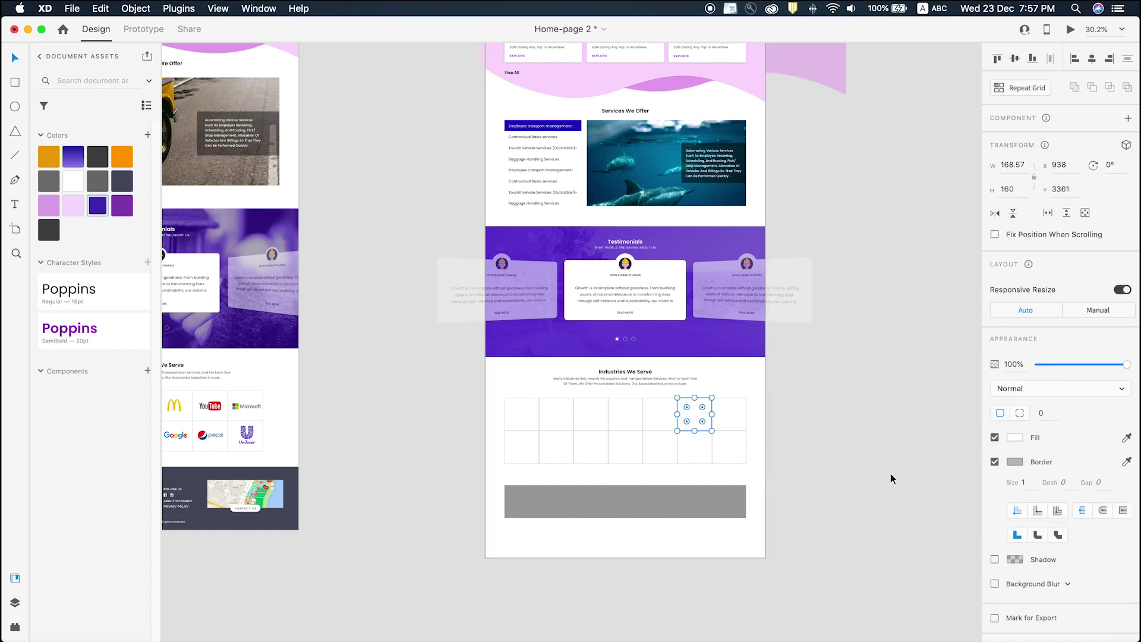
pyautogui.scroll(-5, 551, 416)
pyautogui.hscroll(-8, 565, 418)
pyautogui.scroll(-3, 653, 297)
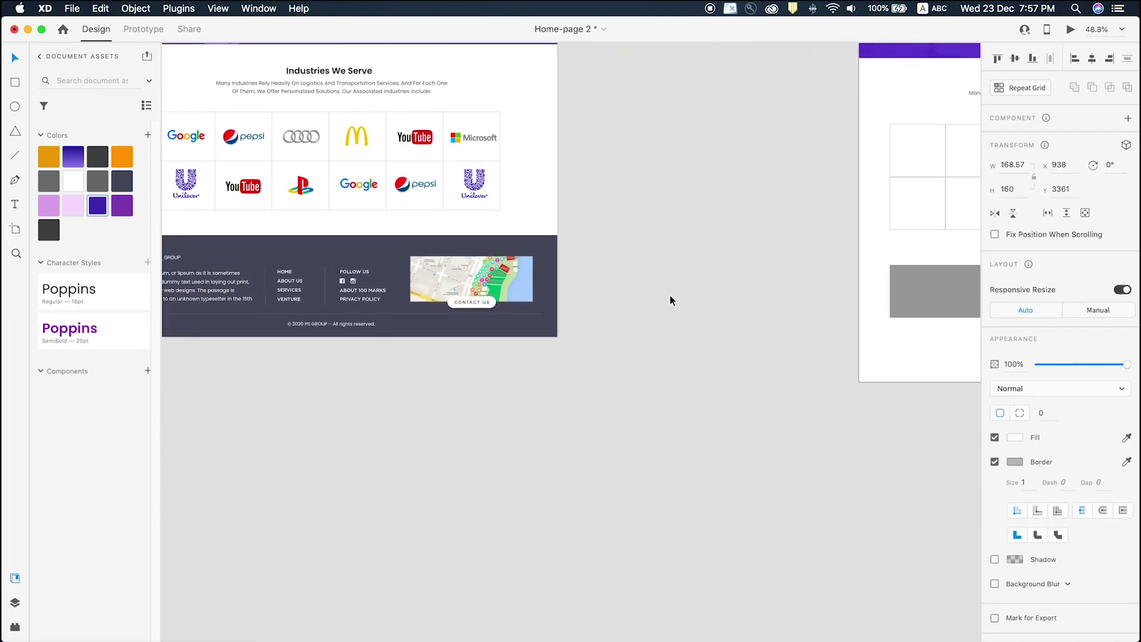
pyautogui.hscroll(6, 670, 297)
pyautogui.scroll(4, 654, 300)
pyautogui.click(605, 282)
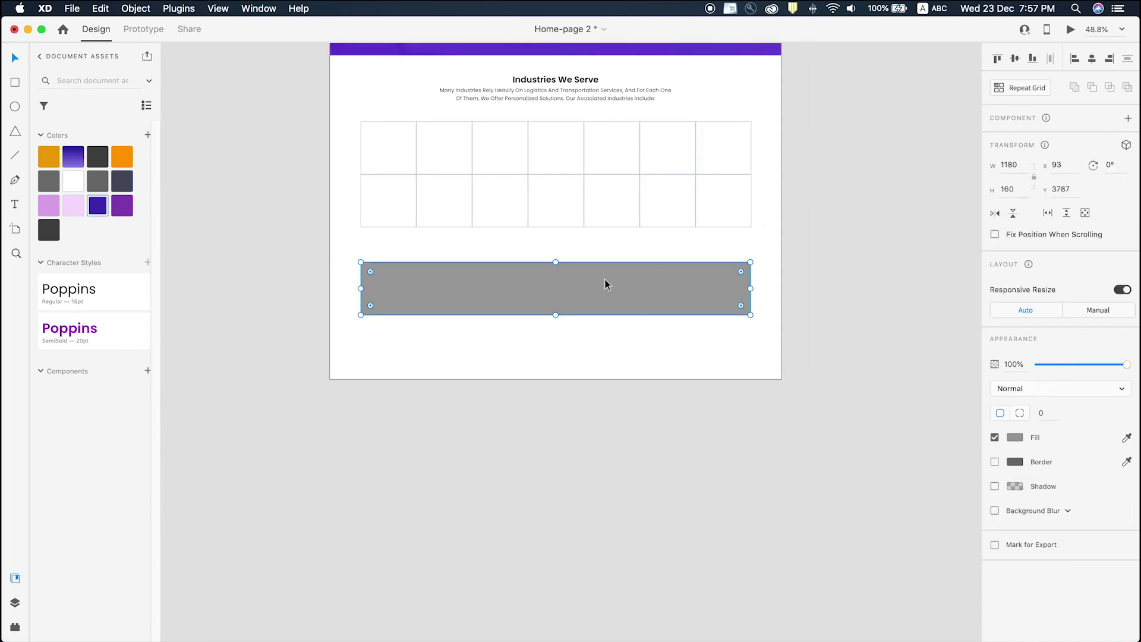
pyautogui.scroll(-5, 606, 282)
pyautogui.click(426, 384)
pyautogui.scroll(4, 425, 384)
pyautogui.hscroll(-4, 423, 379)
pyautogui.scroll(-4, 424, 381)
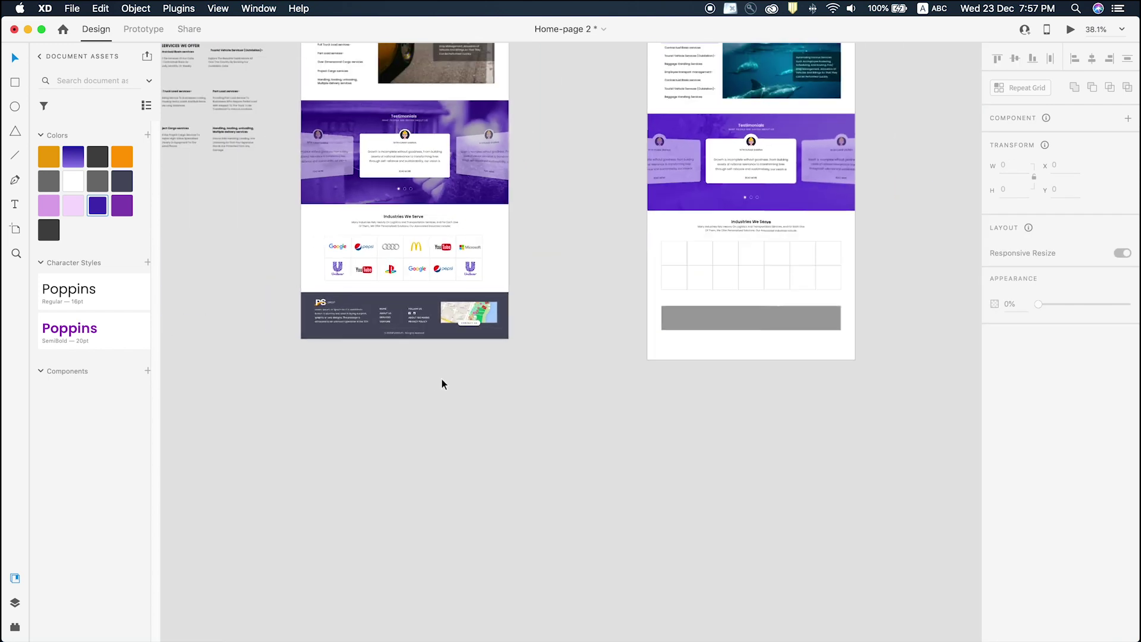
pyautogui.scroll(5, 568, 386)
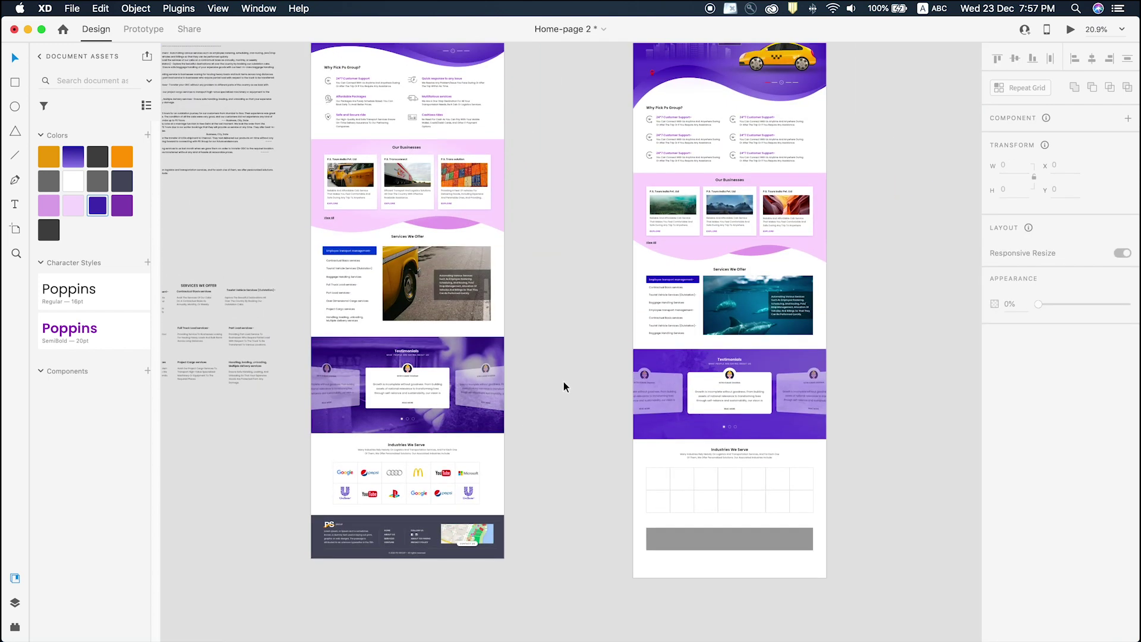
pyautogui.scroll(-4, 563, 380)
pyautogui.click(414, 425)
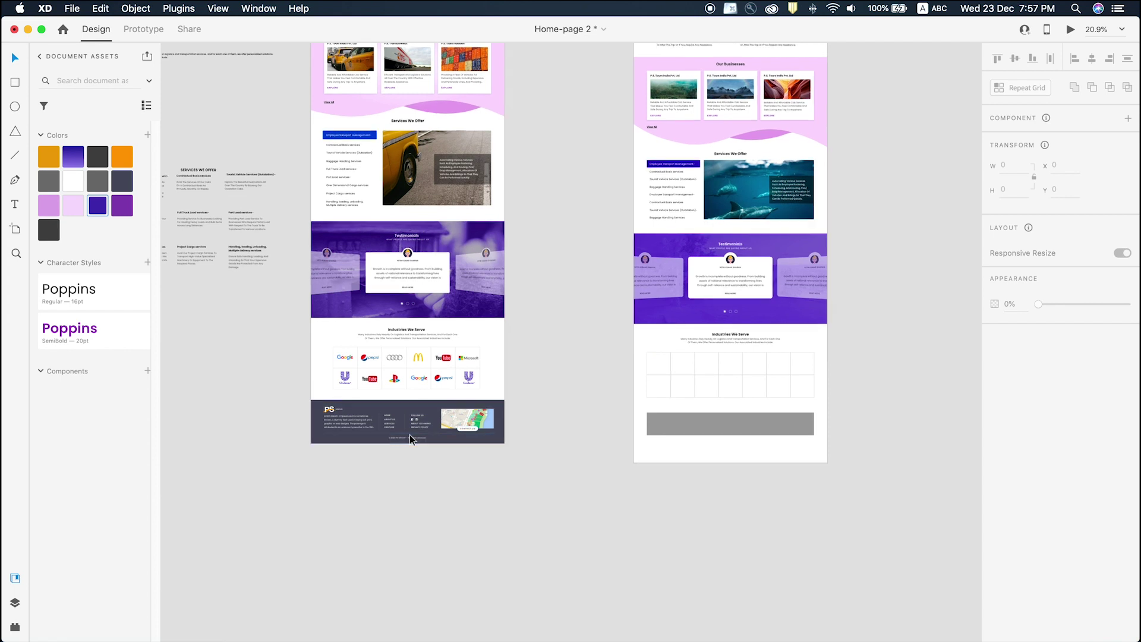
pyautogui.scroll(5, 411, 435)
pyautogui.scroll(1, 420, 434)
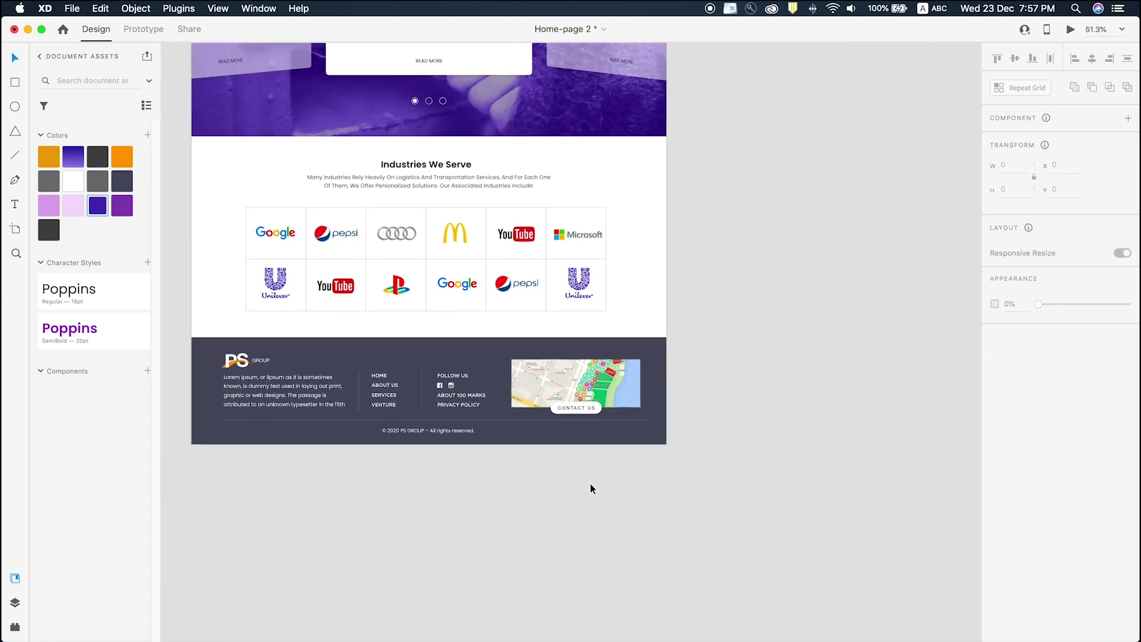
pyautogui.scroll(-4, 590, 483)
pyautogui.hscroll(2, 583, 483)
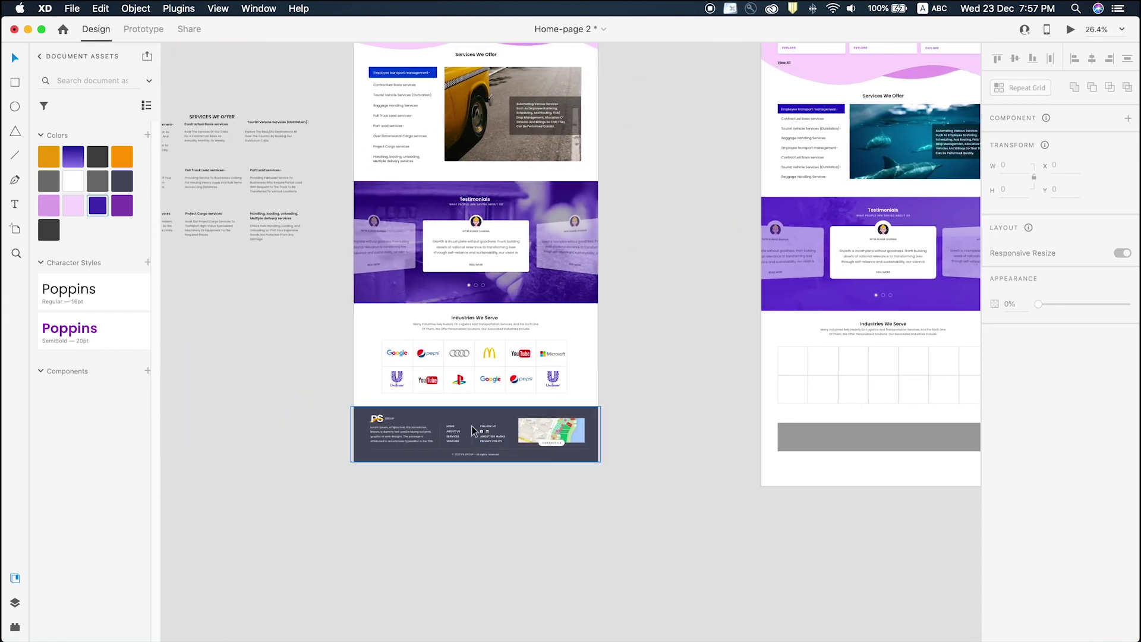
pyautogui.hscroll(10, 476, 418)
pyautogui.scroll(-2, 475, 417)
# Move the grey guide bar off the artboard and fill the 1366 by 326 footer rectangle with the saved dark slate colour.
pyautogui.click(543, 381)
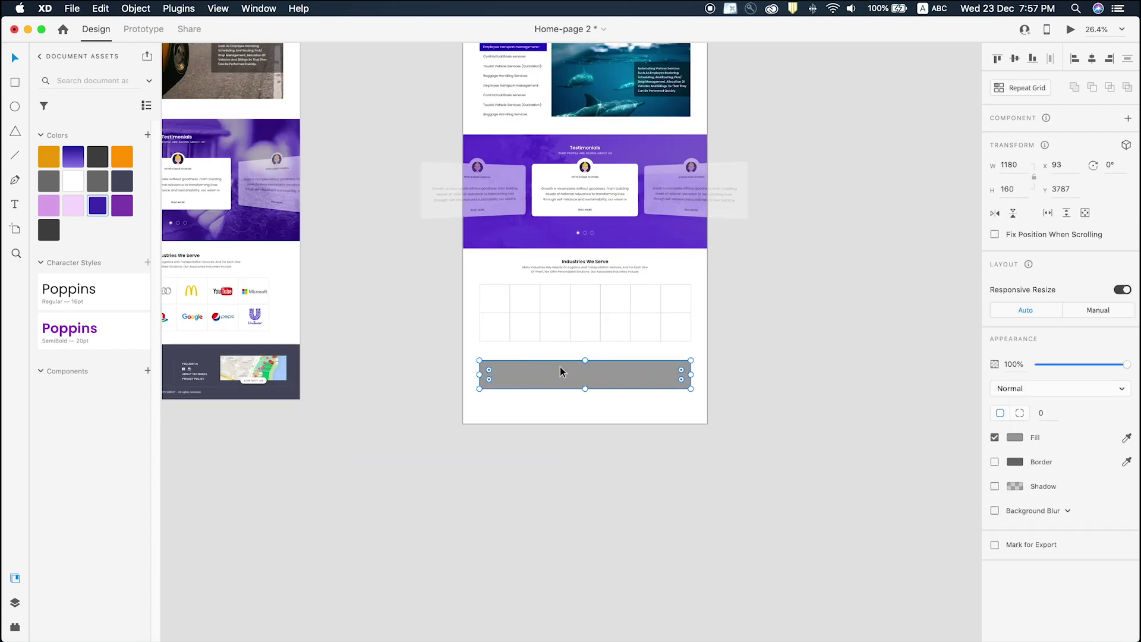
pyautogui.scroll(1, 559, 366)
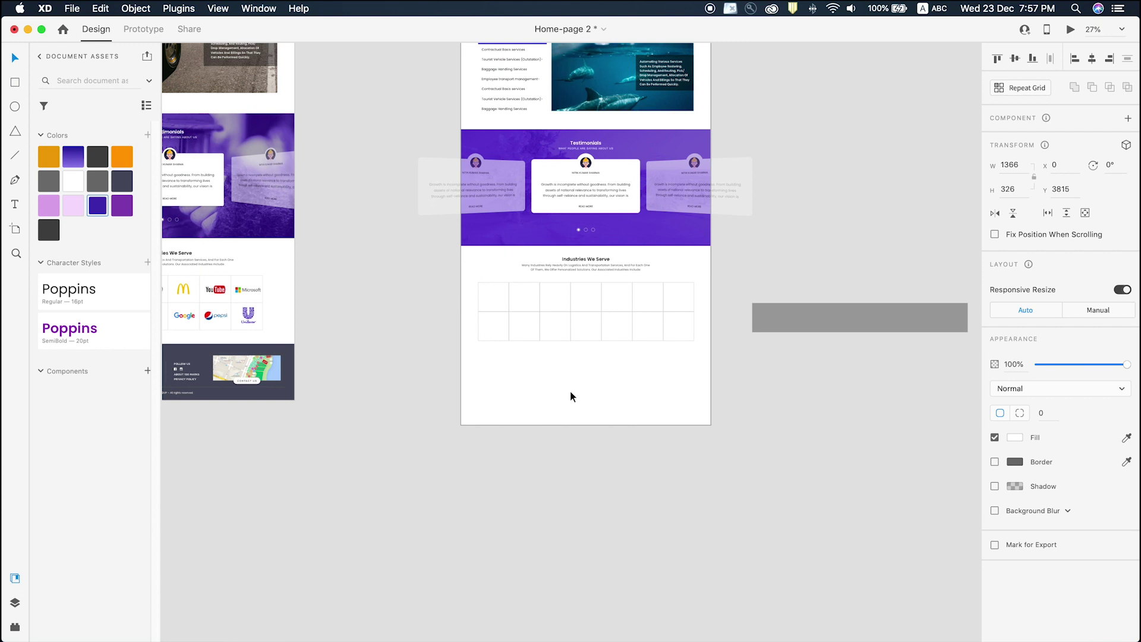
pyautogui.click(610, 388)
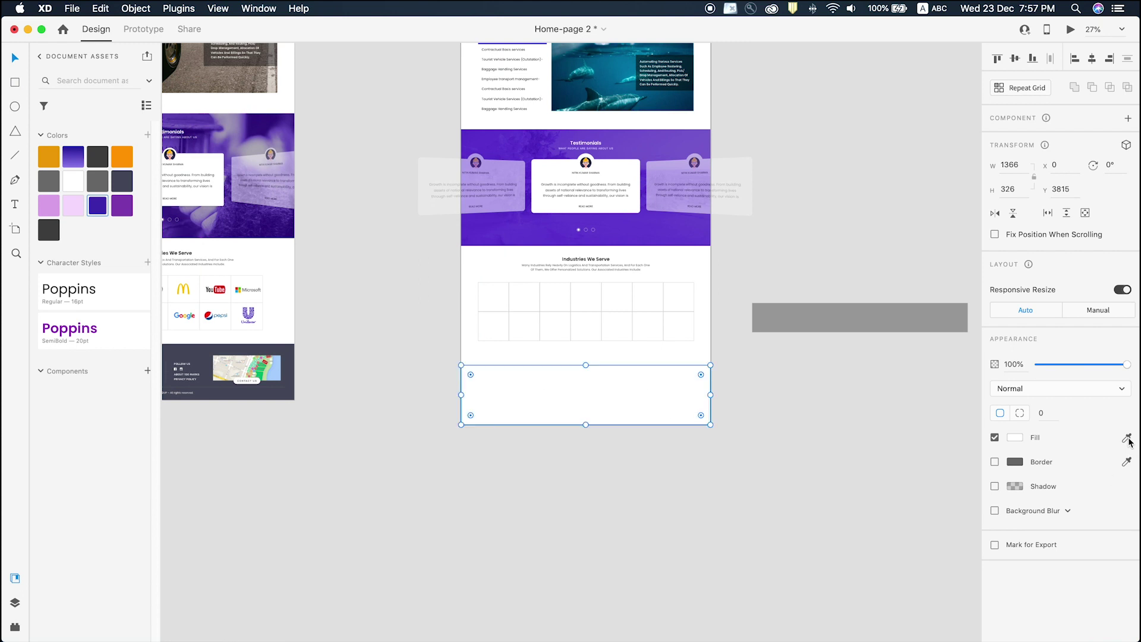
pyautogui.click(44, 229)
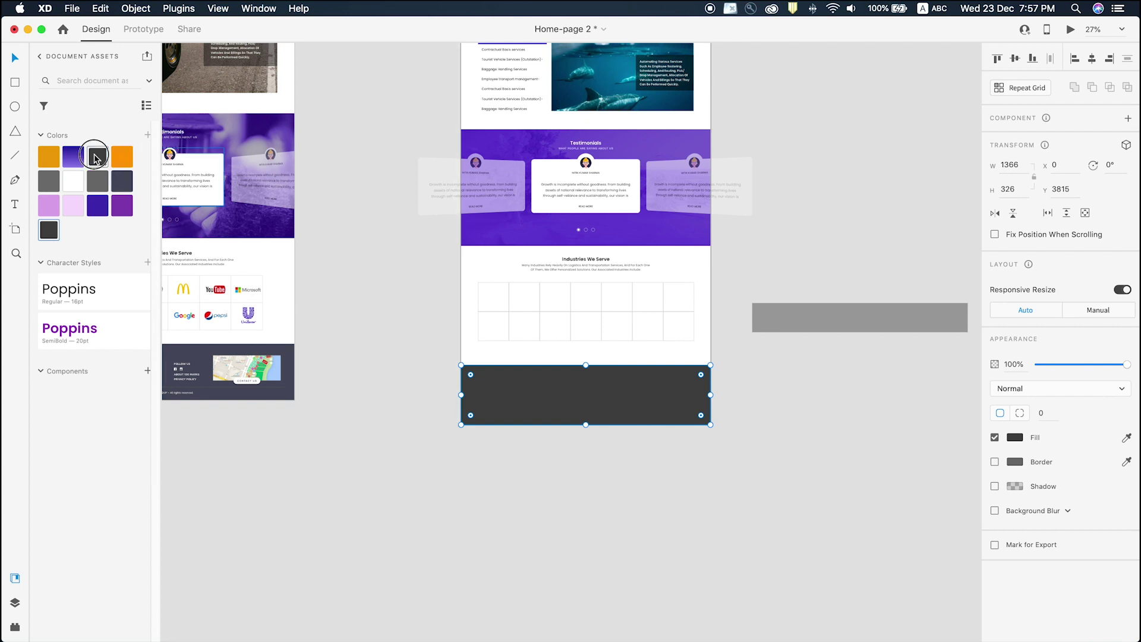
pyautogui.click(121, 180)
# Ungroup the footer group on the reference artboard.
pyautogui.press('space')
pyautogui.moveTo(448, 403); pyautogui.dragTo(562, 364)
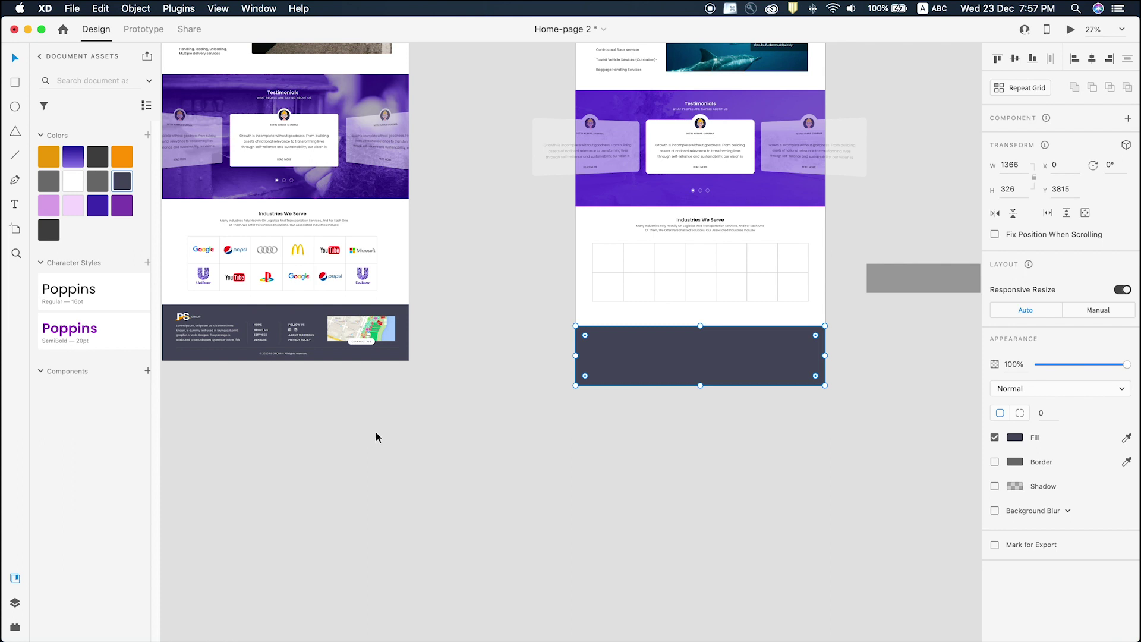
pyautogui.scroll(5, 376, 432)
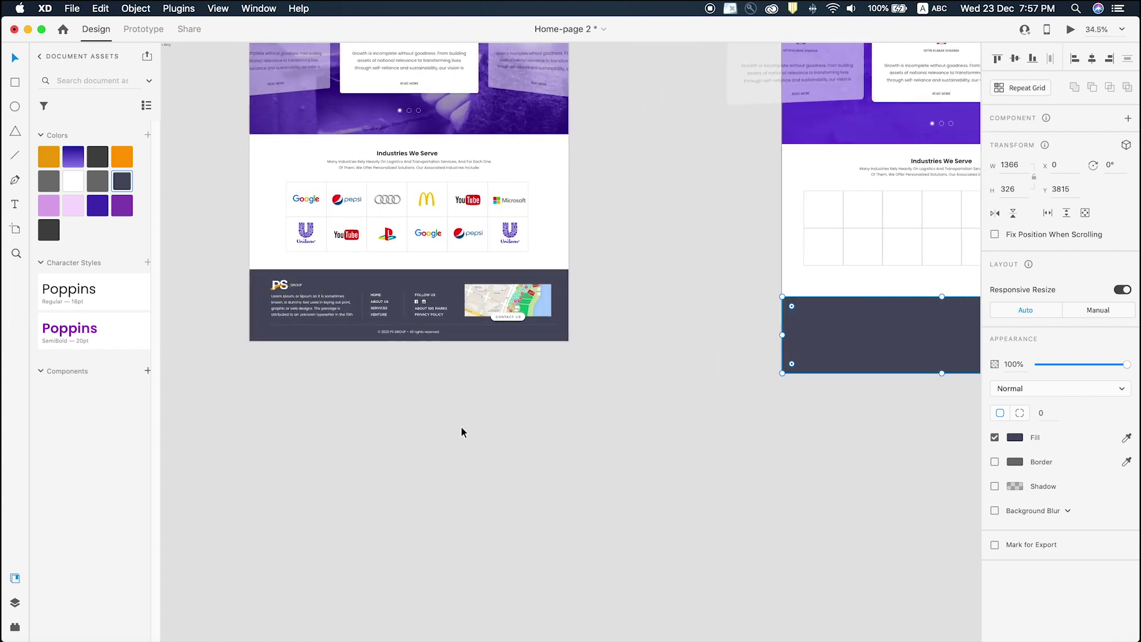
pyautogui.scroll(-4, 569, 434)
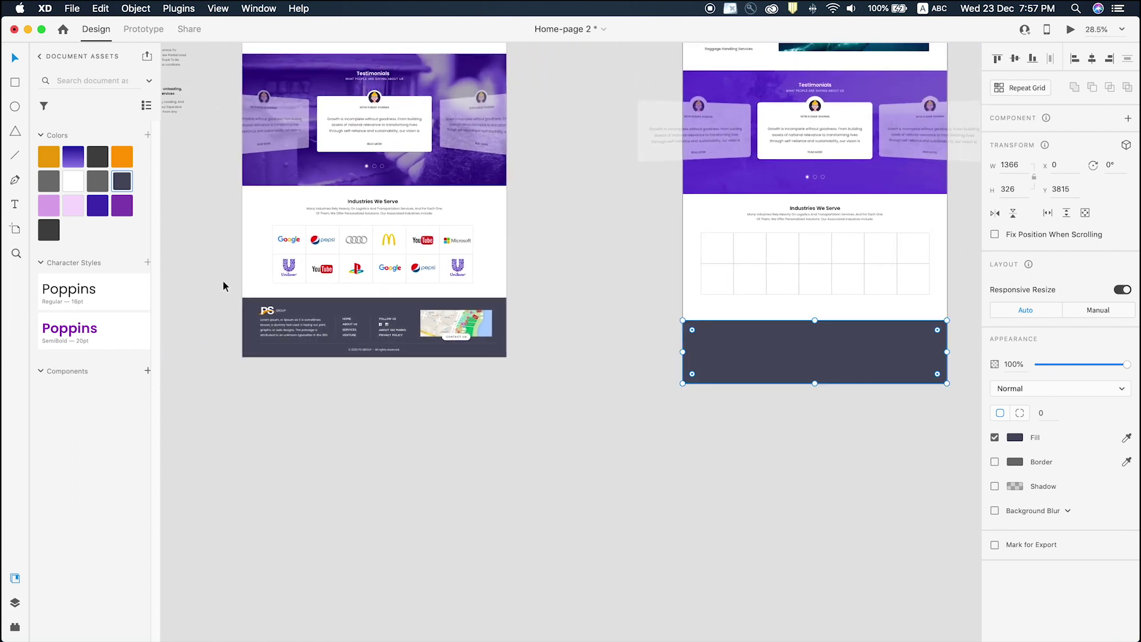
pyautogui.click(273, 313)
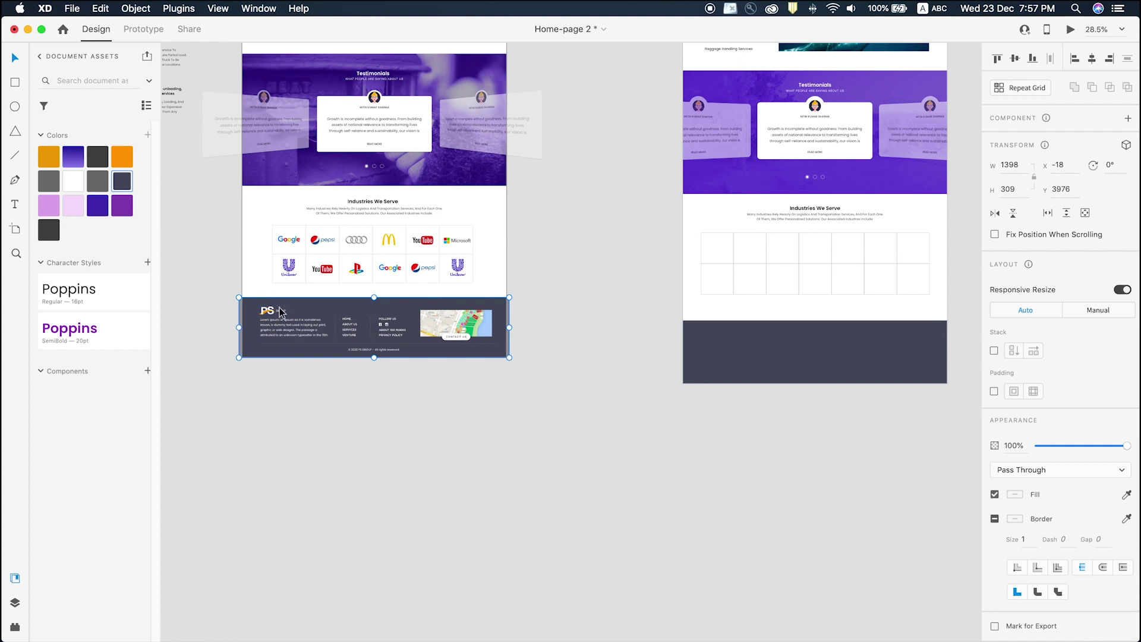
pyautogui.rightClick(275, 315)
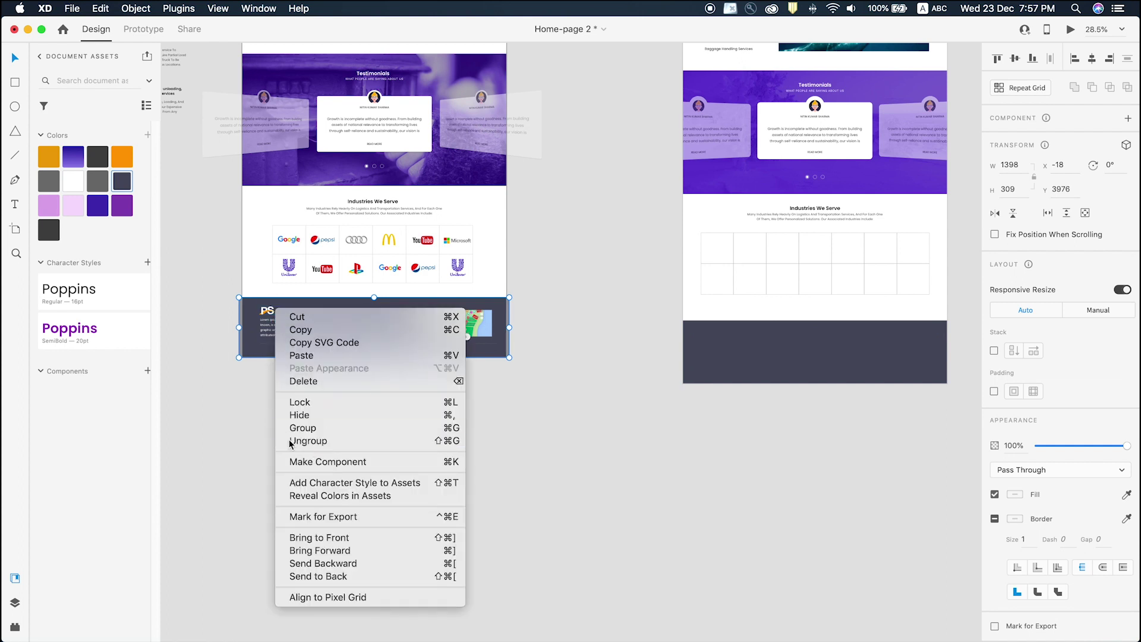
pyautogui.click(299, 439)
# Copy the PS Group logo from the reference footer into the upper-left area of the new dark footer.
pyautogui.moveTo(271, 316); pyautogui.dragTo(719, 337)
pyautogui.press('z')
pyautogui.moveTo(611, 293); pyautogui.dragTo(964, 406)
pyautogui.press('v')
pyautogui.click(1064, 445)
pyautogui.press('super+z')
pyautogui.click(594, 496)
# Copy the Lorem ipsum paragraph from the reference footer into the new footer below the PS Group logo.
pyautogui.scroll(-3, 591, 496)
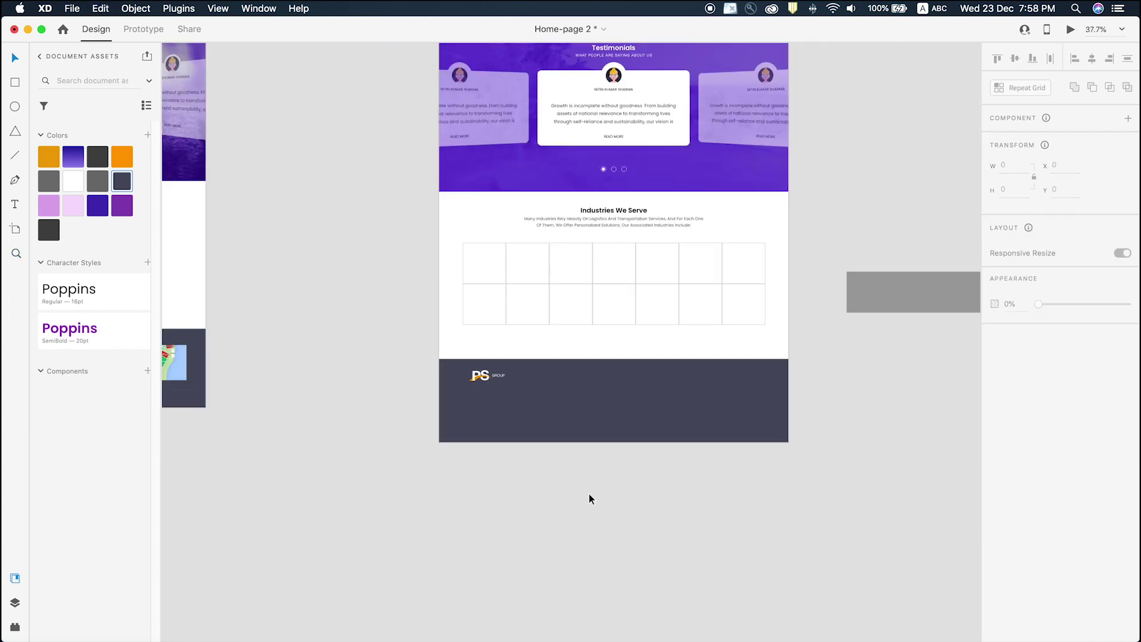
pyautogui.hscroll(-2, 566, 494)
pyautogui.scroll(5, 552, 421)
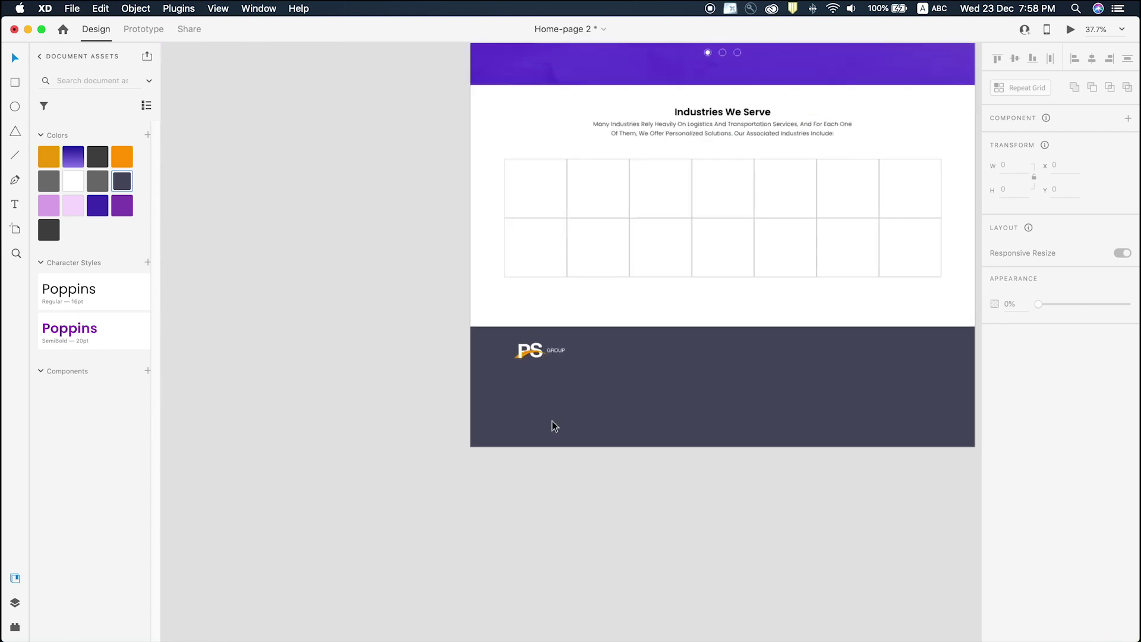
pyautogui.click(536, 341)
pyautogui.scroll(-2, 607, 406)
pyautogui.scroll(-5, 607, 406)
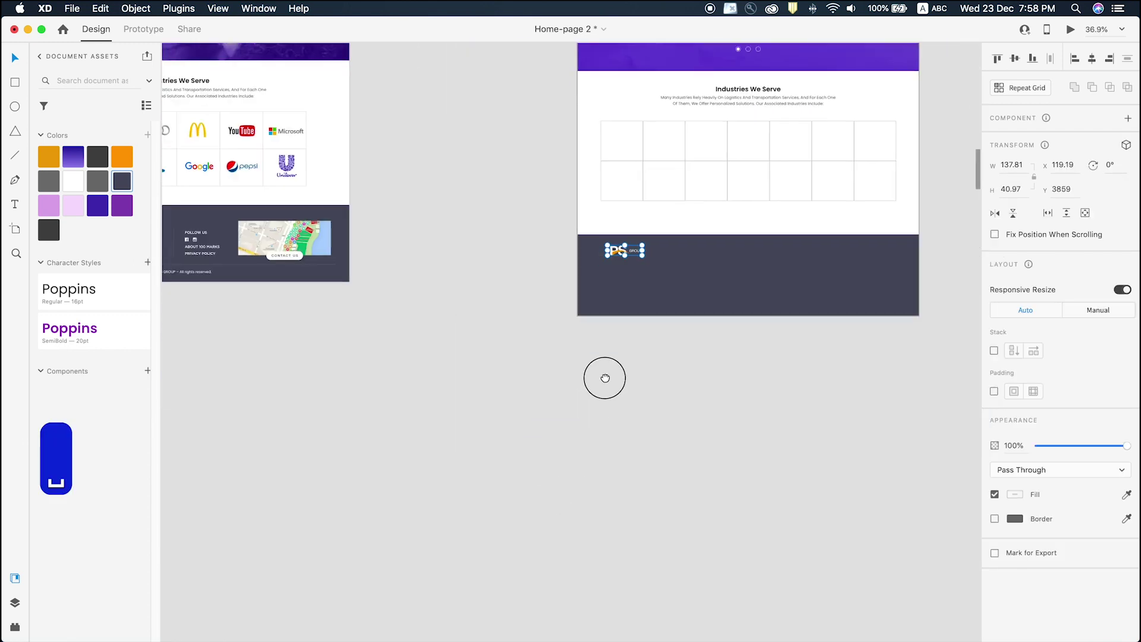
pyautogui.hscroll(-3, 517, 377)
pyautogui.moveTo(286, 276); pyautogui.dragTo(720, 300)
# Align the footer logo and paragraph with the left edge of the box grid at X 93.
pyautogui.press('z')
pyautogui.click(674, 349)
pyautogui.press('v')
pyautogui.moveTo(467, 332); pyautogui.dragTo(454, 300)
pyautogui.scroll(-3, 469, 331)
pyautogui.keyDown('shift'); pyautogui.click(463, 296); pyautogui.keyUp('shift')
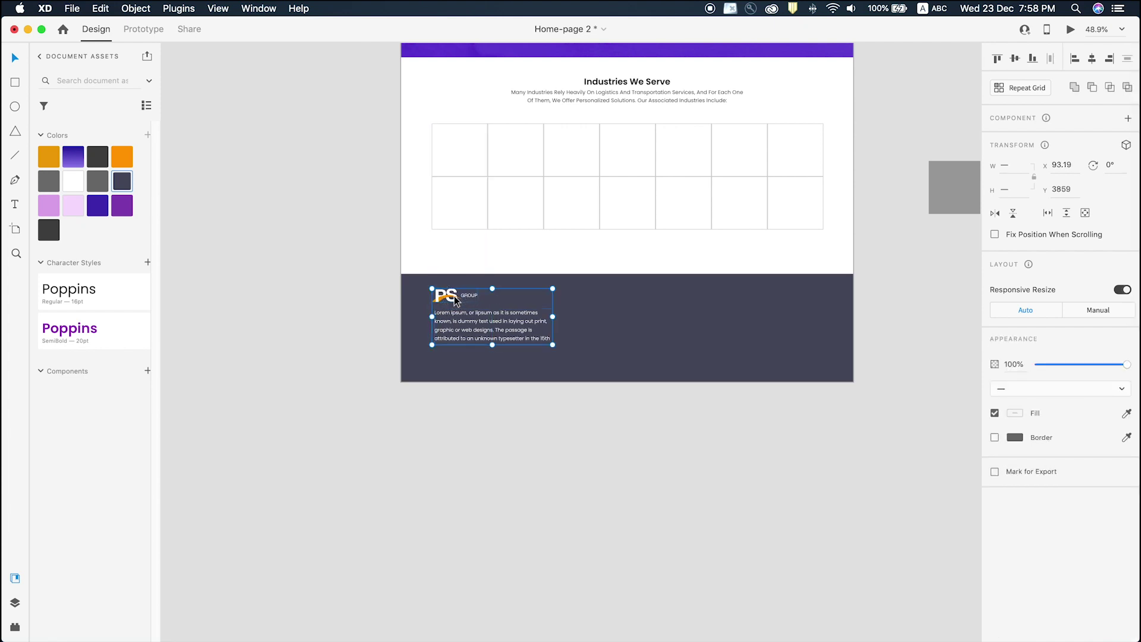
pyautogui.click(1075, 61)
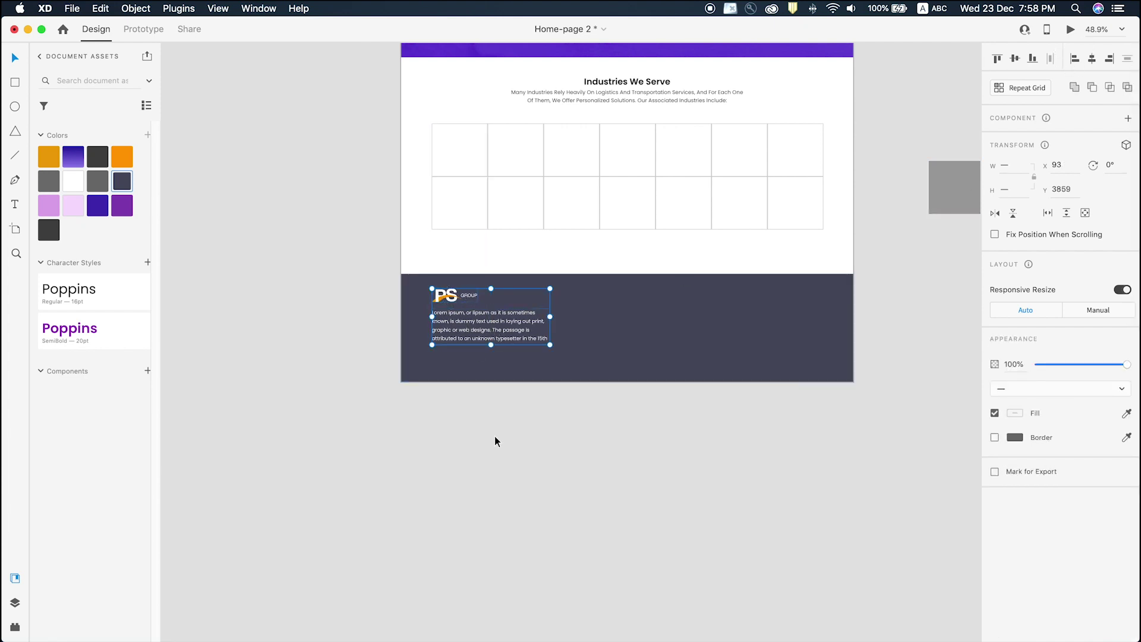
pyautogui.keyDown('shift'); pyautogui.click(449, 230); pyautogui.keyUp('shift')
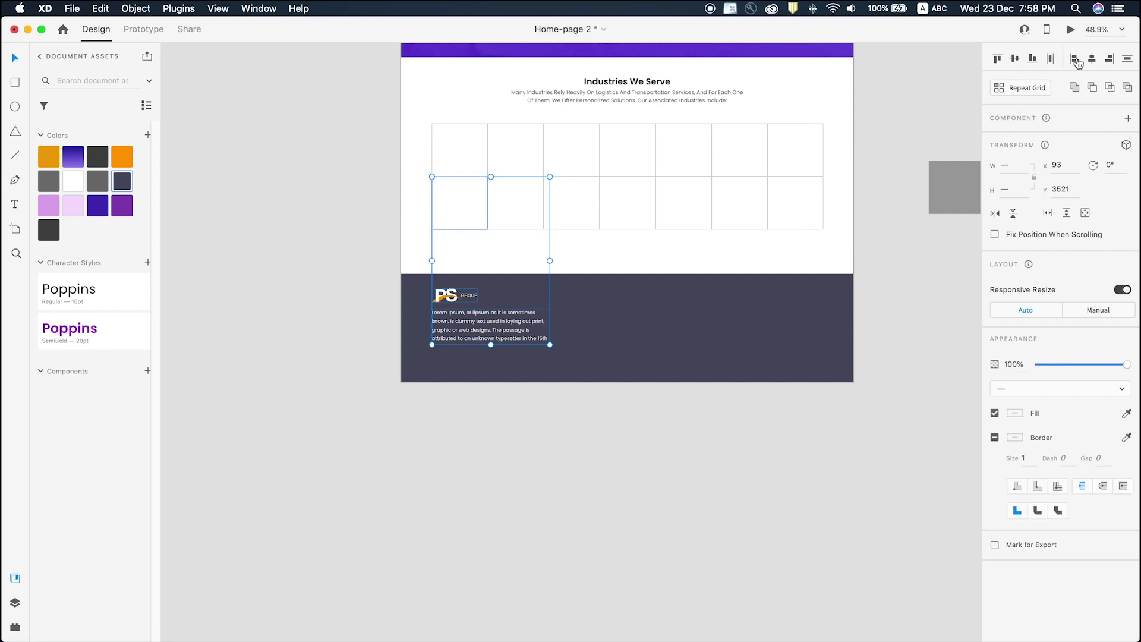
pyautogui.click(729, 465)
# Copy the Home and Follow Us link columns from the reference footer and place them beside the new footer's paragraph at about X 535, Y 3921.
pyautogui.scroll(-3, 716, 469)
pyautogui.moveTo(513, 462); pyautogui.dragTo(683, 428)
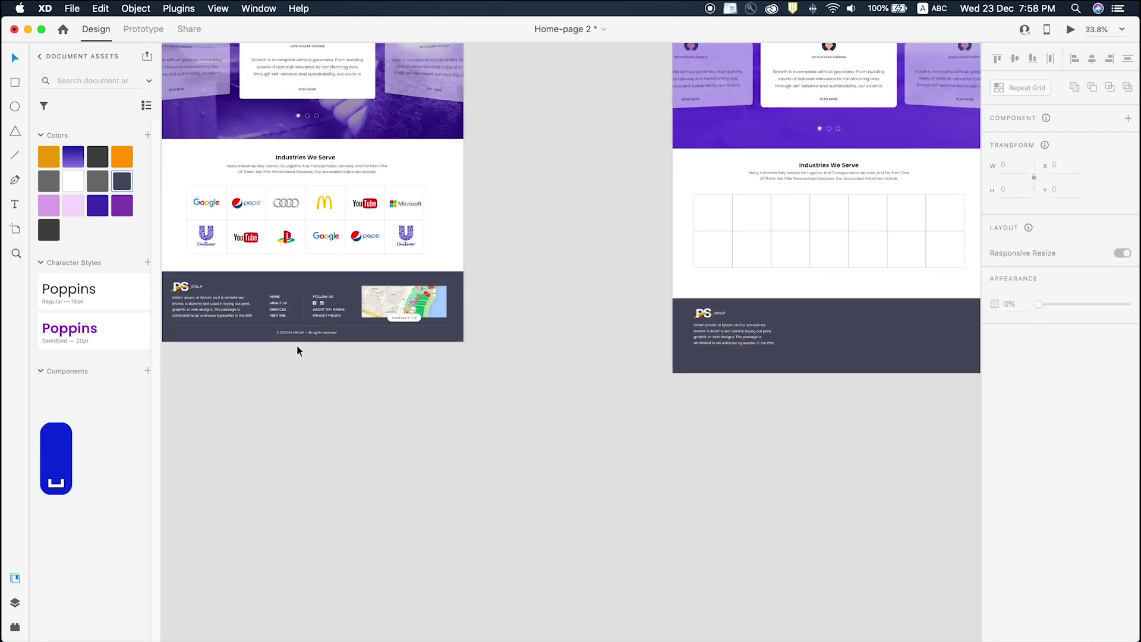
pyautogui.click(276, 307)
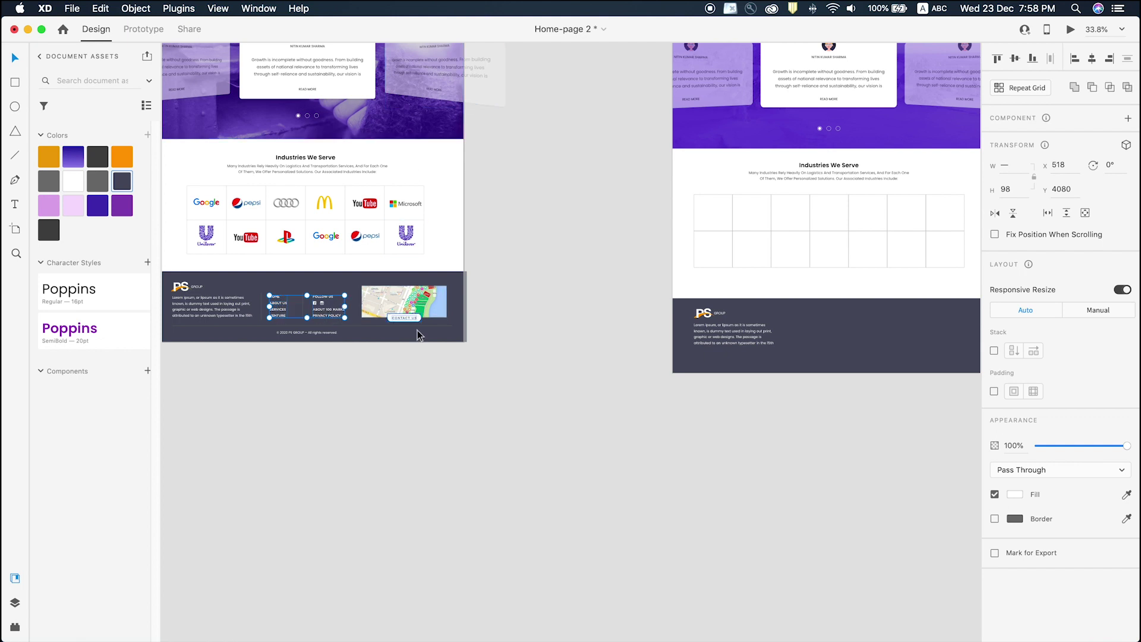
pyautogui.press('super+c')
pyautogui.scroll(5, 839, 369)
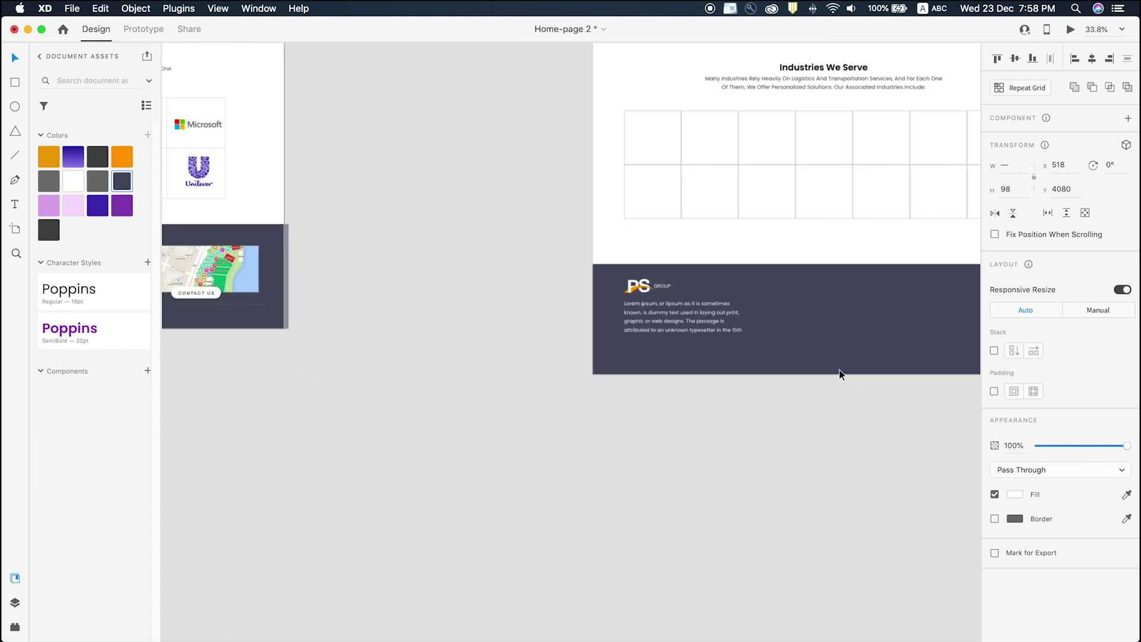
pyautogui.press('super+v')
pyautogui.moveTo(755, 357); pyautogui.dragTo(755, 279)
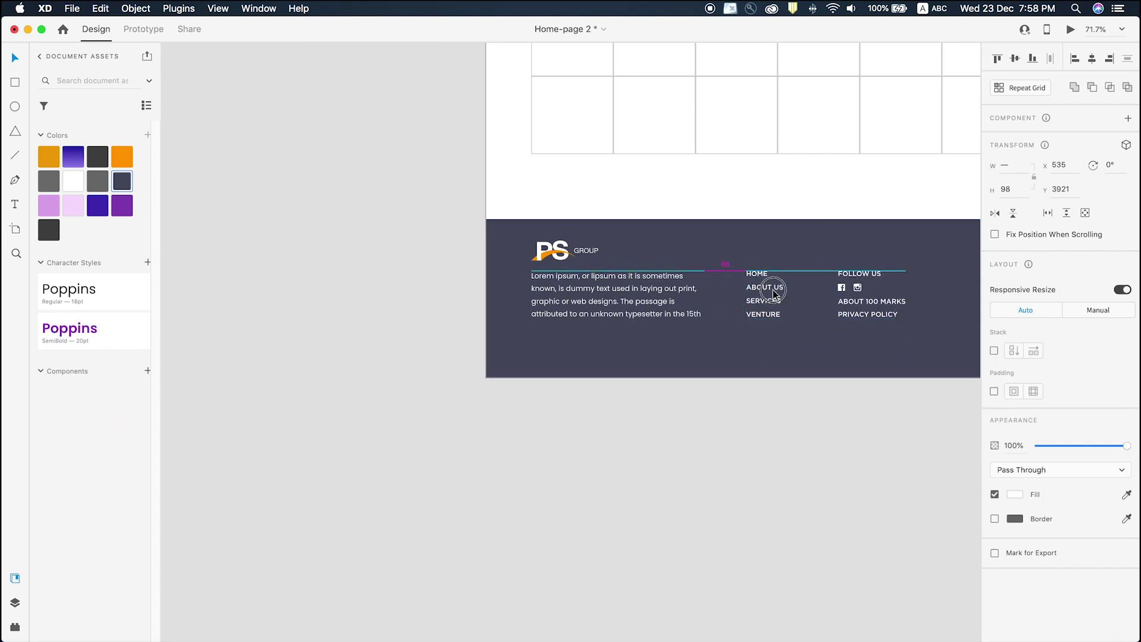
pyautogui.click(852, 446)
pyautogui.scroll(-3, 852, 446)
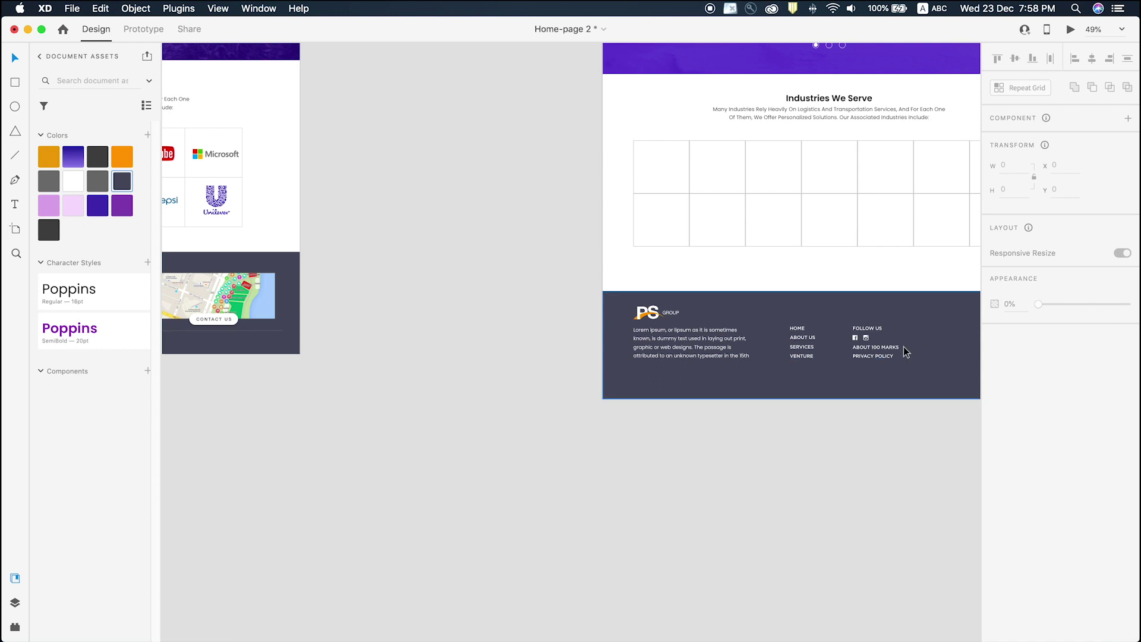
pyautogui.scroll(5, 861, 337)
pyautogui.doubleClick(863, 323)
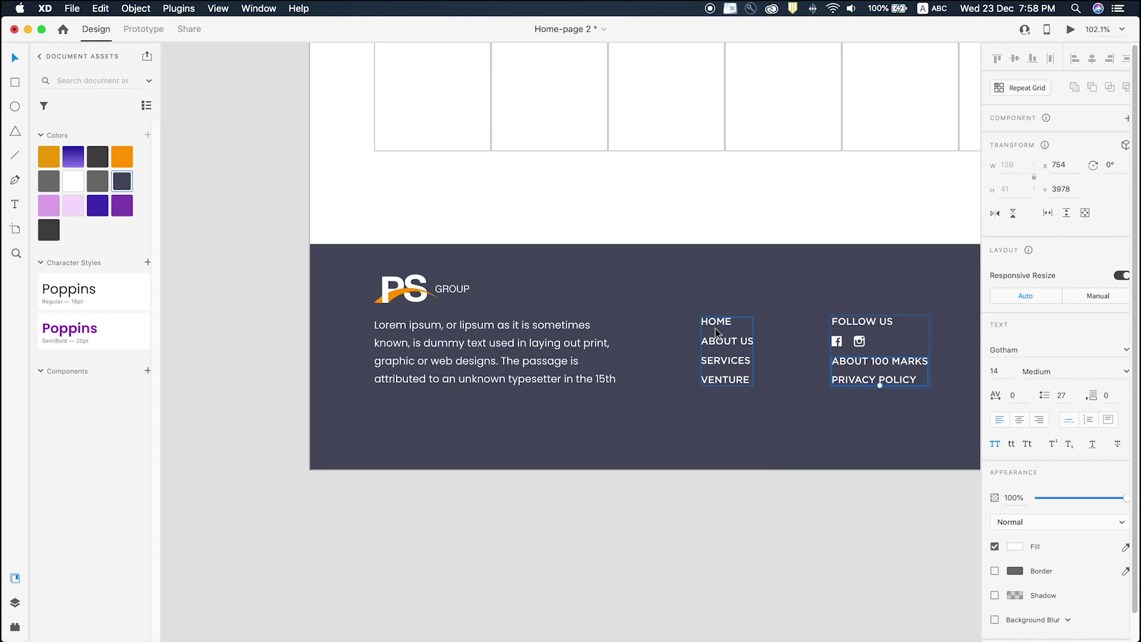
pyautogui.scroll(-5, 716, 331)
# Copy the pair of vertical divider lines from the reference footer into the new artboard.
pyautogui.click(362, 337)
pyautogui.hscroll(-10, 363, 336)
pyautogui.hscroll(-6, 386, 336)
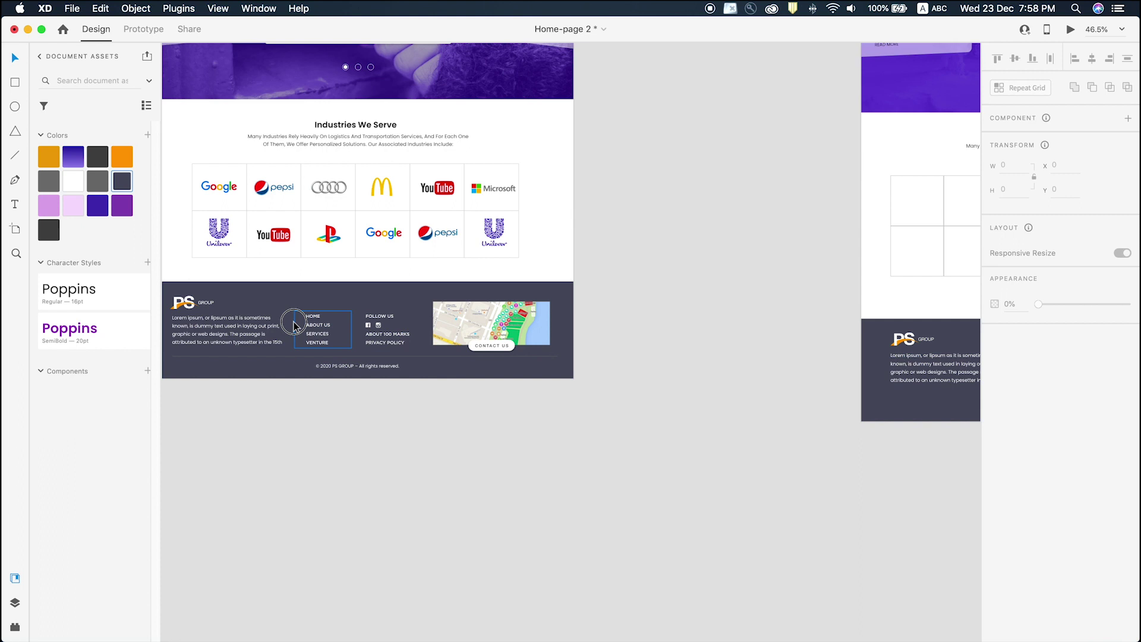
pyautogui.click(293, 325)
pyautogui.press('cmd+c')
pyautogui.hscroll(10, 674, 380)
pyautogui.click(861, 416)
pyautogui.press('super+v')
# Position the vertical dividers before the new footer's Home column and between the Home and Follow Us columns.
pyautogui.press('z')
pyautogui.moveTo(737, 284); pyautogui.dragTo(1018, 456)
pyautogui.press('v')
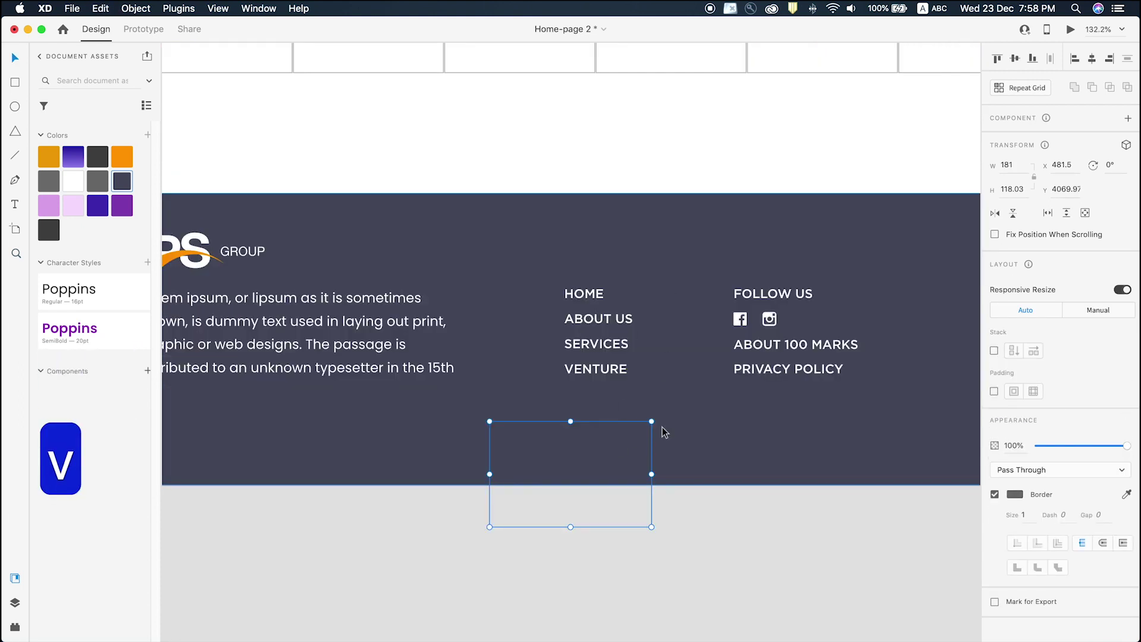
pyautogui.moveTo(651, 444); pyautogui.dragTo(685, 298)
pyautogui.click(671, 577)
# Copy the map image together with the Contact Us button from the reference footer.
pyautogui.scroll(-5, 672, 577)
pyautogui.scroll(-10, 671, 578)
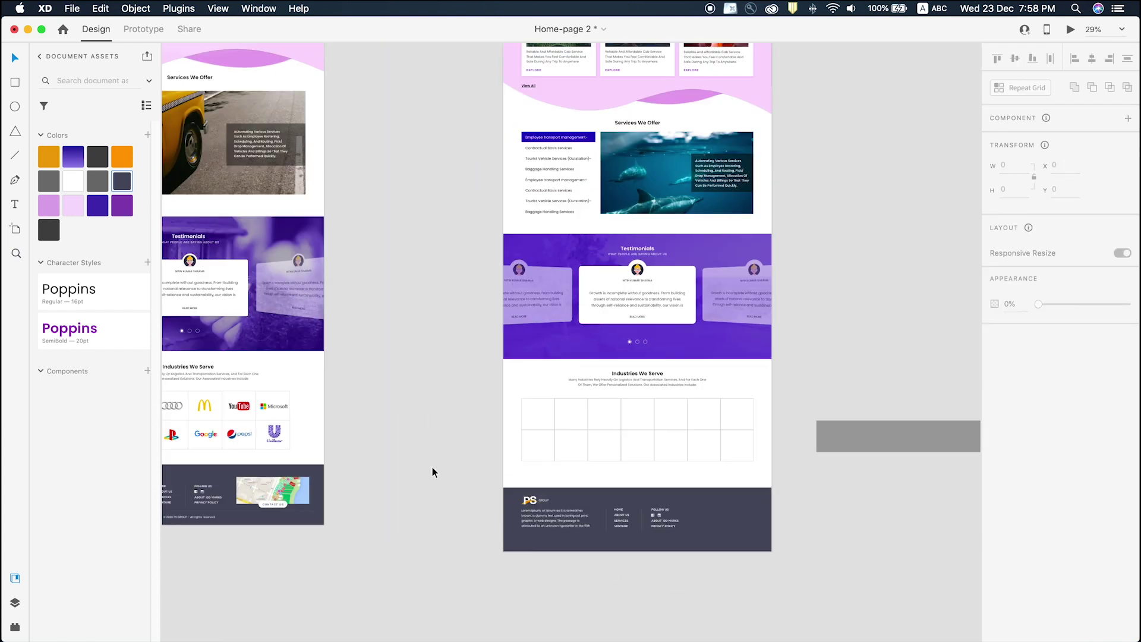
pyautogui.doubleClick(450, 493)
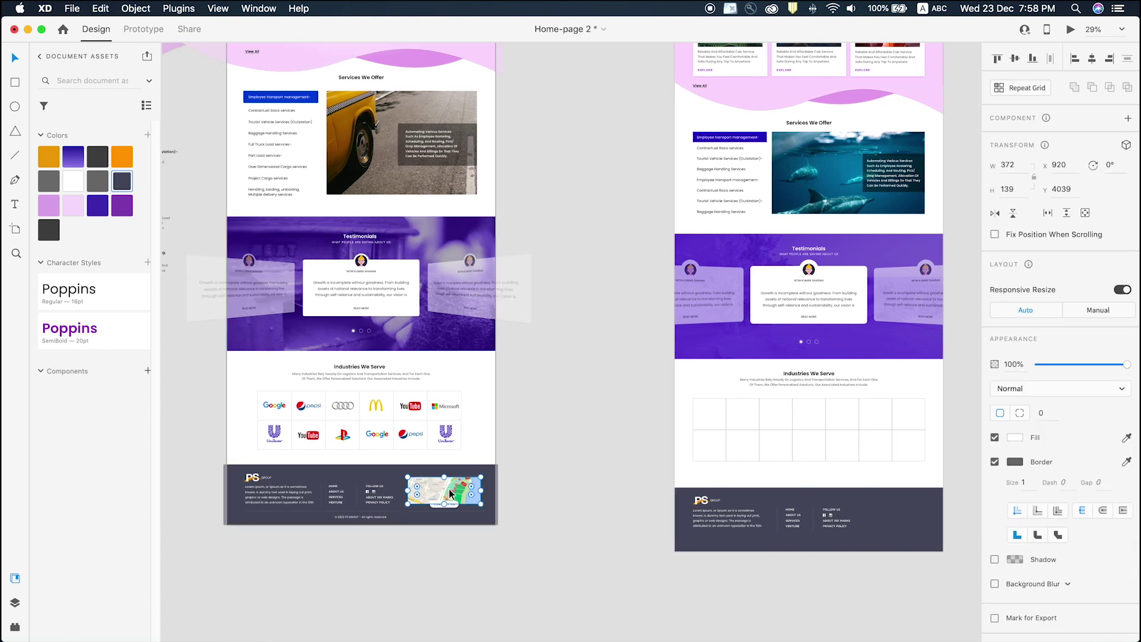
pyautogui.press('super+c')
pyautogui.scroll(-4, 459, 466)
pyautogui.click(447, 405)
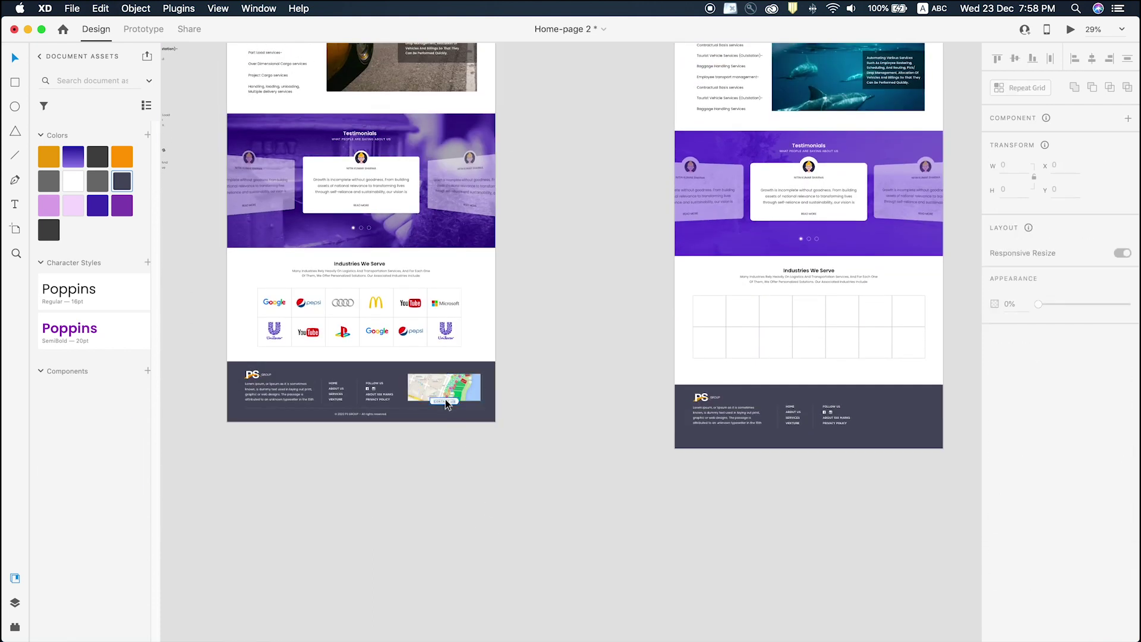
pyautogui.keyDown('shift'); pyautogui.click(459, 382); pyautogui.keyUp('shift')
pyautogui.press('super+v')
pyautogui.press('super+z')
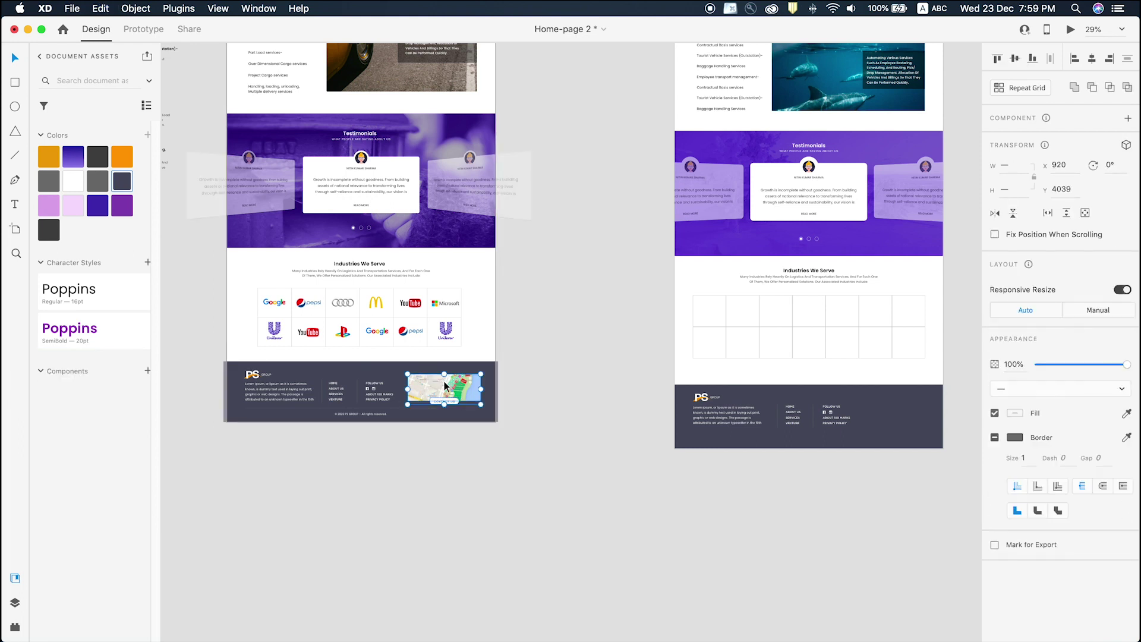
pyautogui.press('super+c')
pyautogui.press('super+v')
# Place the copied map and Contact Us button beside the new footer's Follow Us column at X 920, Y 3879.
pyautogui.press('z')
pyautogui.click(657, 366)
pyautogui.press('v')
pyautogui.moveTo(888, 526); pyautogui.dragTo(765, 324)
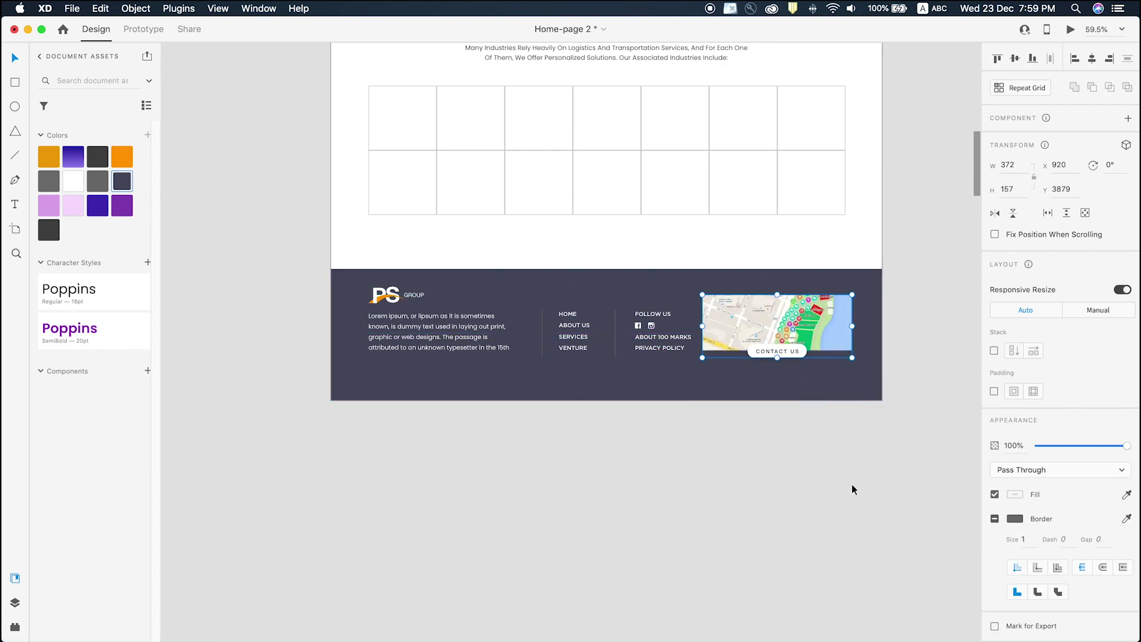
pyautogui.click(871, 445)
# Shift the Home and Follow Us link columns and their dividers slightly left, away from the map.
pyautogui.moveTo(663, 353); pyautogui.dragTo(573, 325)
pyautogui.keyDown('shift'); pyautogui.click(615, 323); pyautogui.keyUp('shift')
pyautogui.press('super+z')
pyautogui.keyDown('shift'); pyautogui.click(581, 325); pyautogui.keyUp('shift')
pyautogui.click(709, 535)
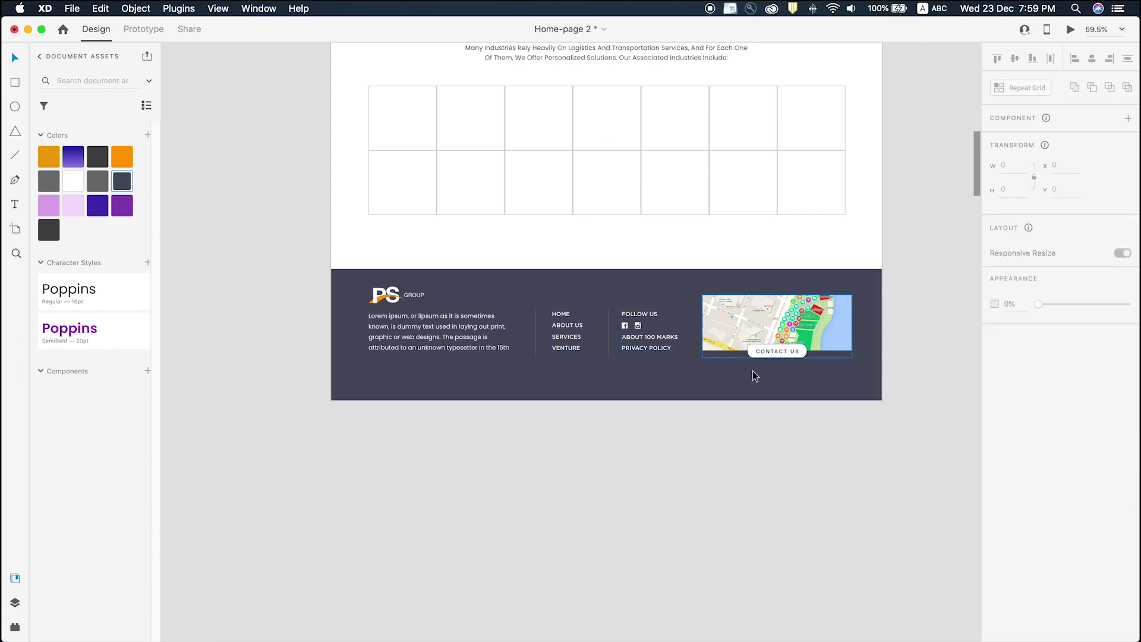
pyautogui.click(782, 328)
pyautogui.scroll(3, 848, 326)
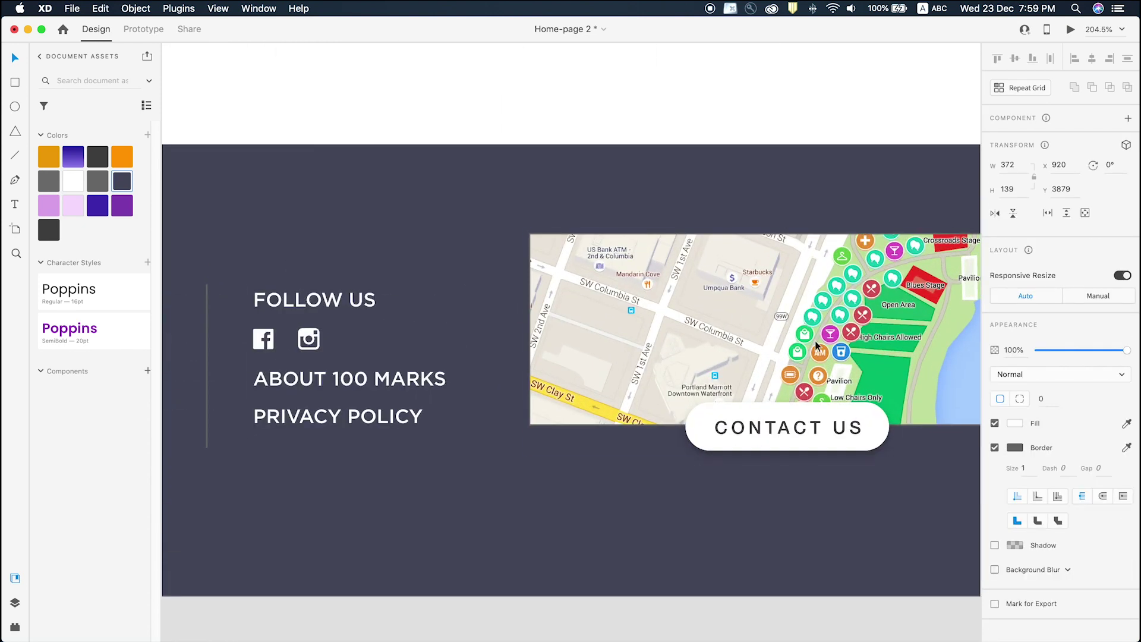
pyautogui.scroll(-5, 815, 341)
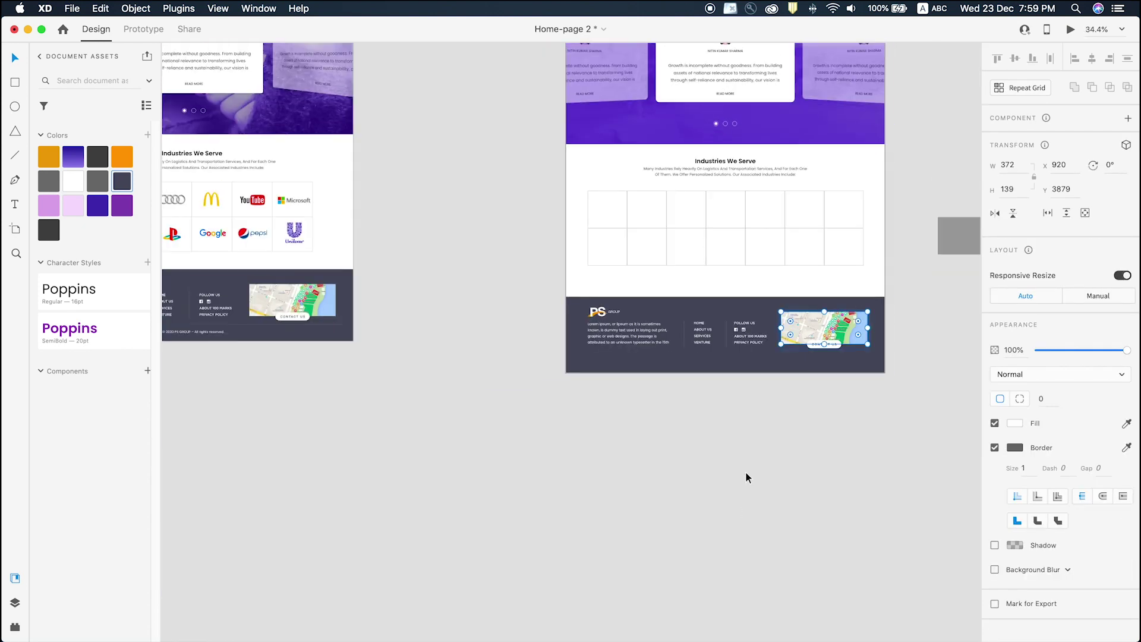
pyautogui.click(644, 502)
# Copy the copyright line and its horizontal divider from the reference footer into the lower part of the new footer.
pyautogui.hscroll(-3, 535, 470)
pyautogui.hscroll(-5, 515, 465)
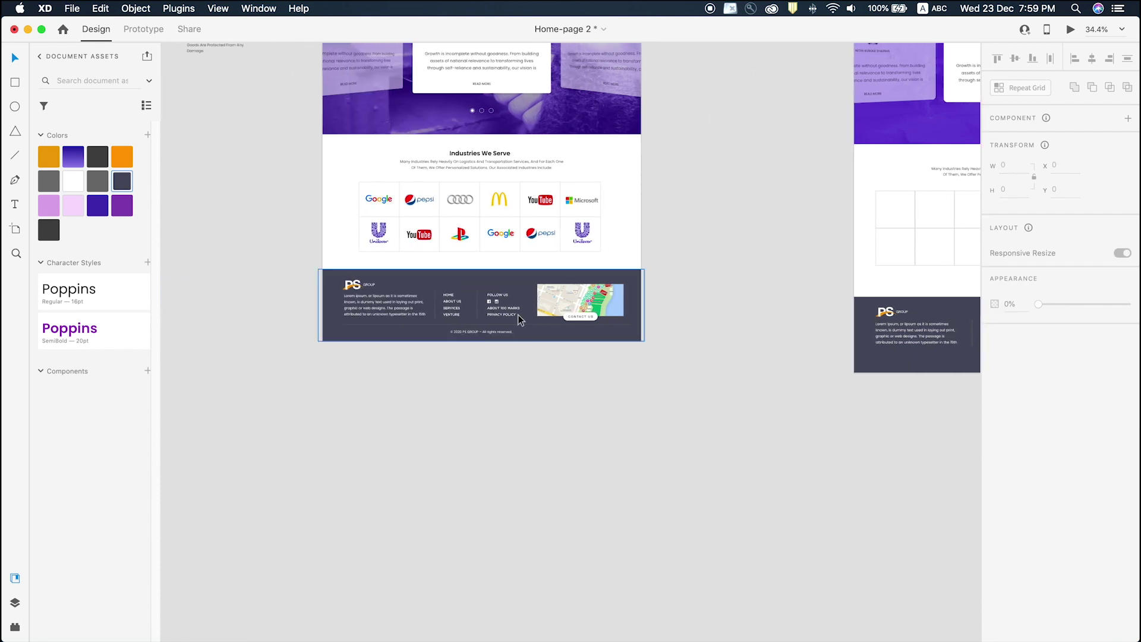
pyautogui.click(479, 336)
pyautogui.doubleClick(487, 331)
pyautogui.press('super+c')
pyautogui.hscroll(5, 629, 376)
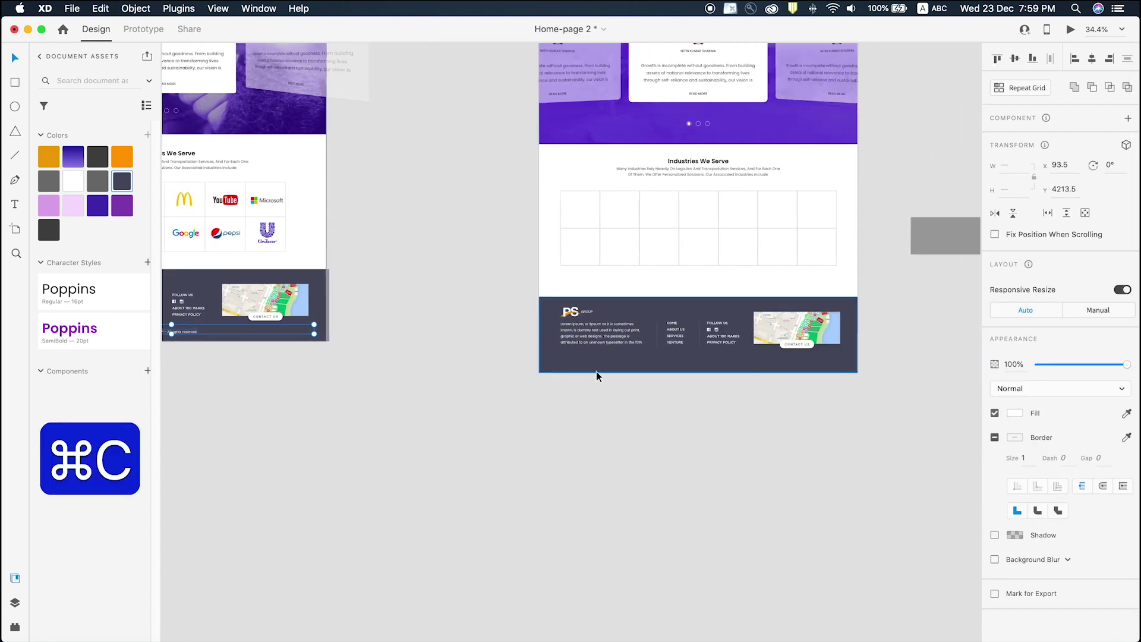
pyautogui.click(635, 364)
pyautogui.press('super+v')
pyautogui.moveTo(712, 211); pyautogui.dragTo(715, 362)
# Fine-tune the position of the copyright line and horizontal divider beneath the footer columns.
pyautogui.press('z')
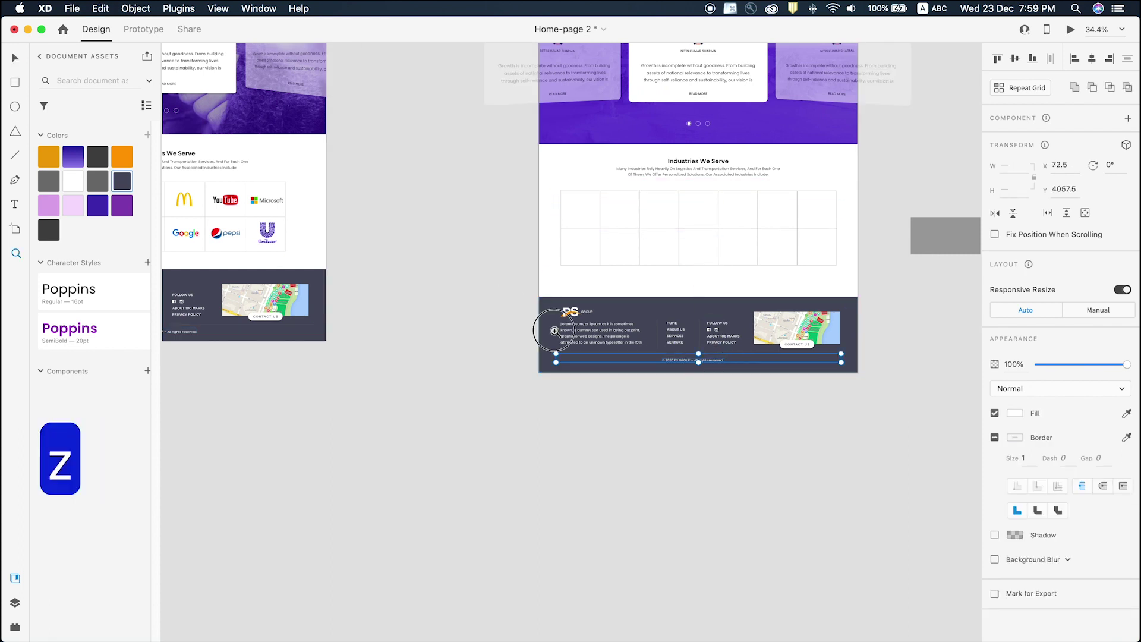
pyautogui.moveTo(554, 330); pyautogui.dragTo(855, 387)
pyautogui.press('v')
pyautogui.press('z')
pyautogui.moveTo(341, 293); pyautogui.dragTo(700, 377)
pyautogui.press('v')
pyautogui.moveTo(514, 318); pyautogui.dragTo(509, 323)
pyautogui.click(555, 427)
pyautogui.scroll(-3, 558, 430)
pyautogui.scroll(-2, 558, 429)
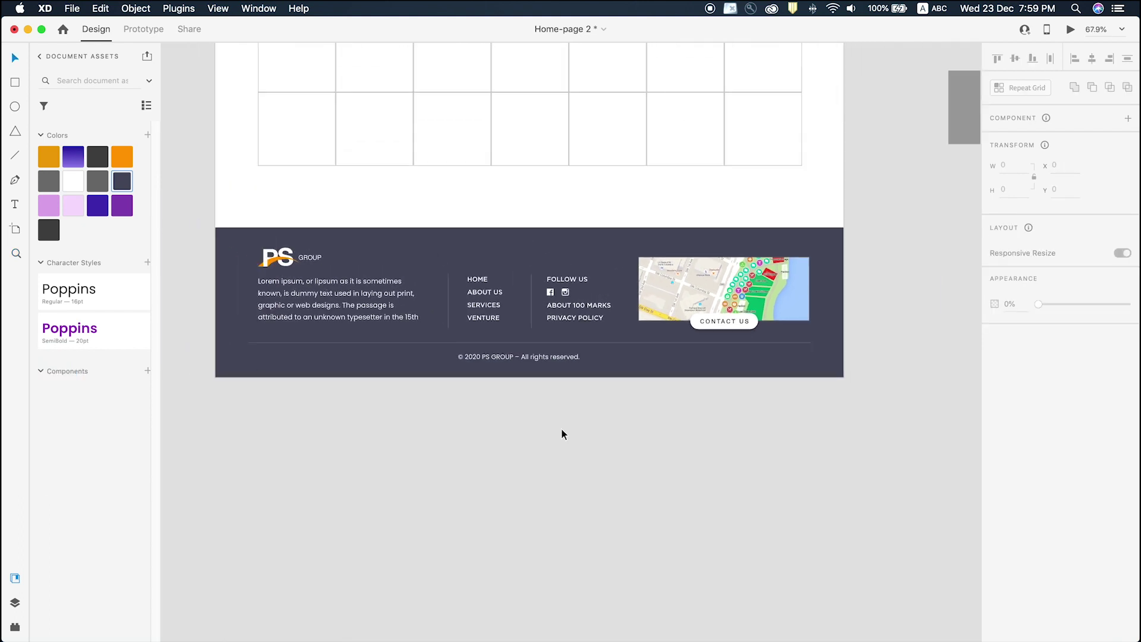
pyautogui.click(535, 358)
pyautogui.click(550, 420)
# Move the whole new footer with its contents up to Y 3763, closer to the Industries We Serve grid.
pyautogui.scroll(-8, 551, 420)
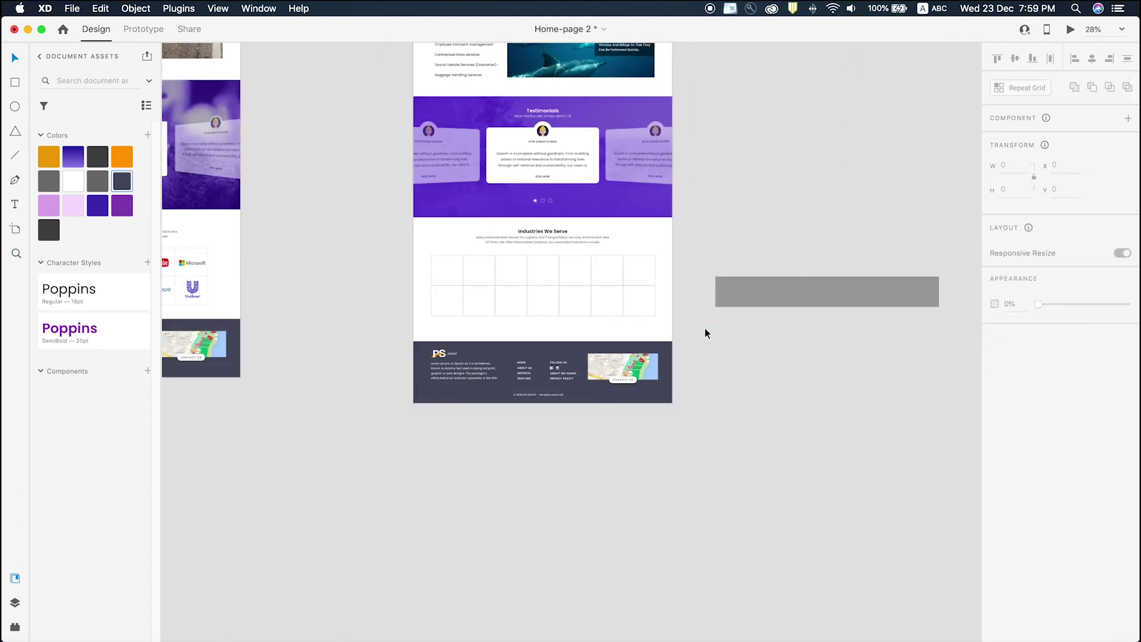
pyautogui.scroll(-3, 705, 333)
pyautogui.press('z')
pyautogui.moveTo(420, 229); pyautogui.dragTo(876, 516)
pyautogui.press('v')
pyautogui.click(511, 357)
pyautogui.moveTo(569, 369); pyautogui.dragTo(548, 336)
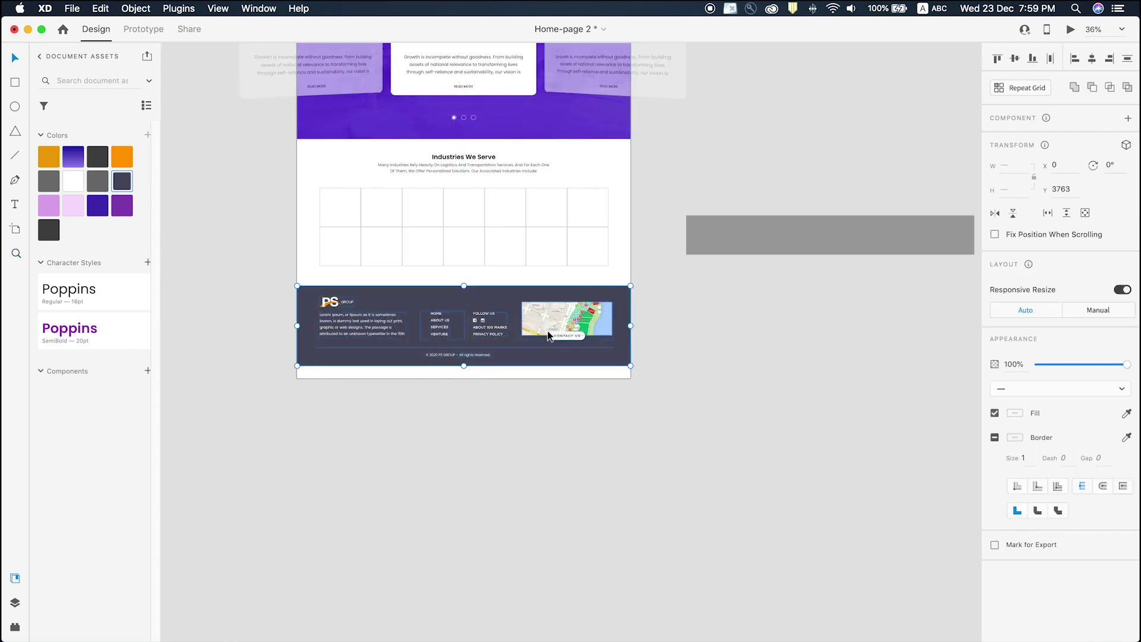
# Shorten the new artboard to the footer's lower edge and delete the stray grey rectangle beside it.
pyautogui.click(529, 378)
pyautogui.moveTo(464, 379); pyautogui.dragTo(463, 365)
pyautogui.click(750, 236)
pyautogui.press('BackSpace')
# Compare the new home page with the reference artboard and examine the source text block next to it.
pyautogui.scroll(-5, 751, 247)
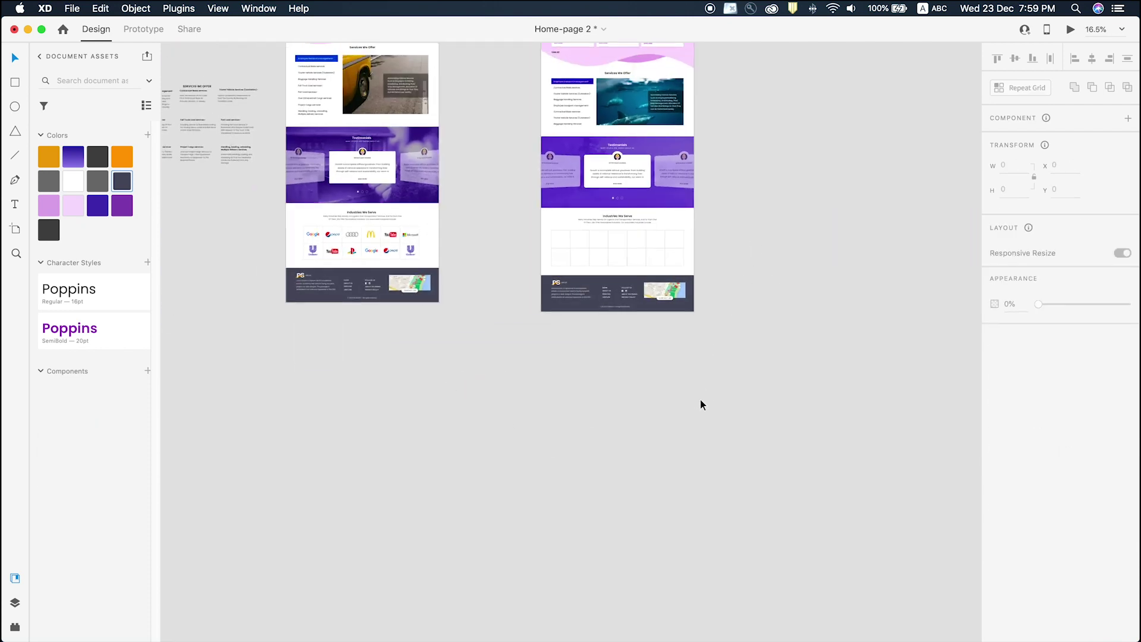
pyautogui.hscroll(-2, 569, 379)
pyautogui.hscroll(1, 572, 384)
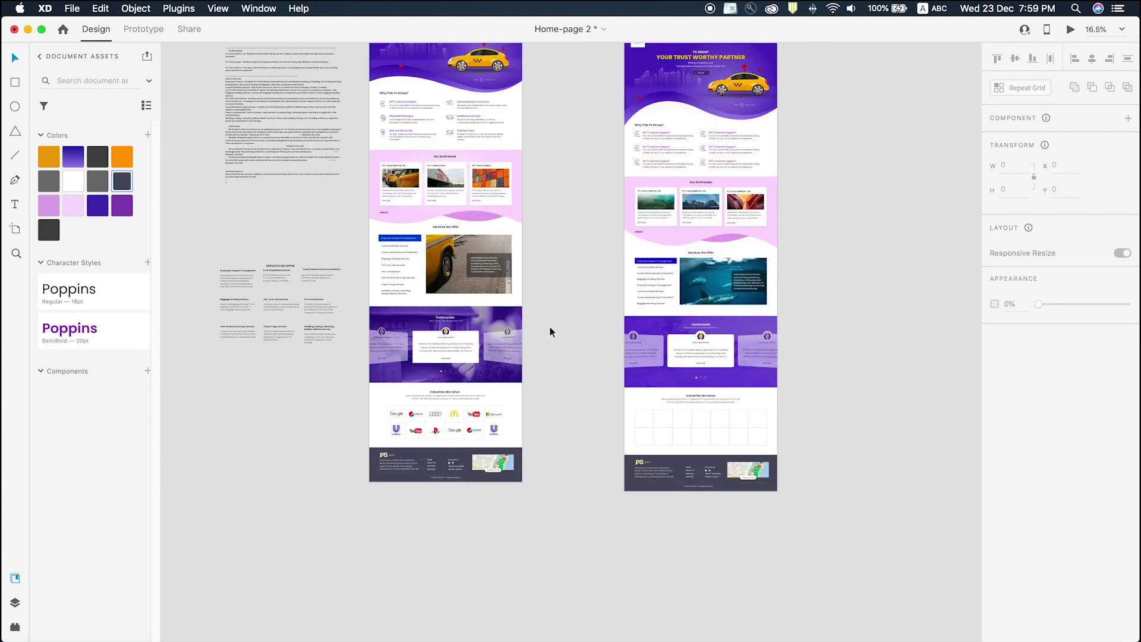
pyautogui.scroll(3, 559, 300)
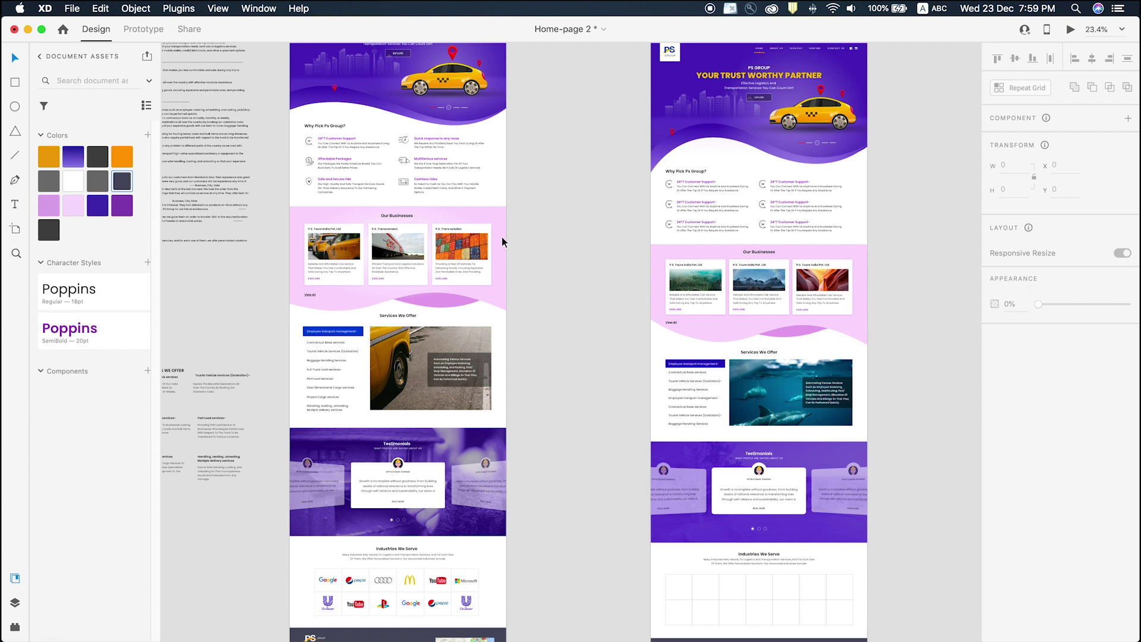
pyautogui.hscroll(-5, 244, 208)
pyautogui.scroll(3, 286, 152)
pyautogui.scroll(5, 287, 152)
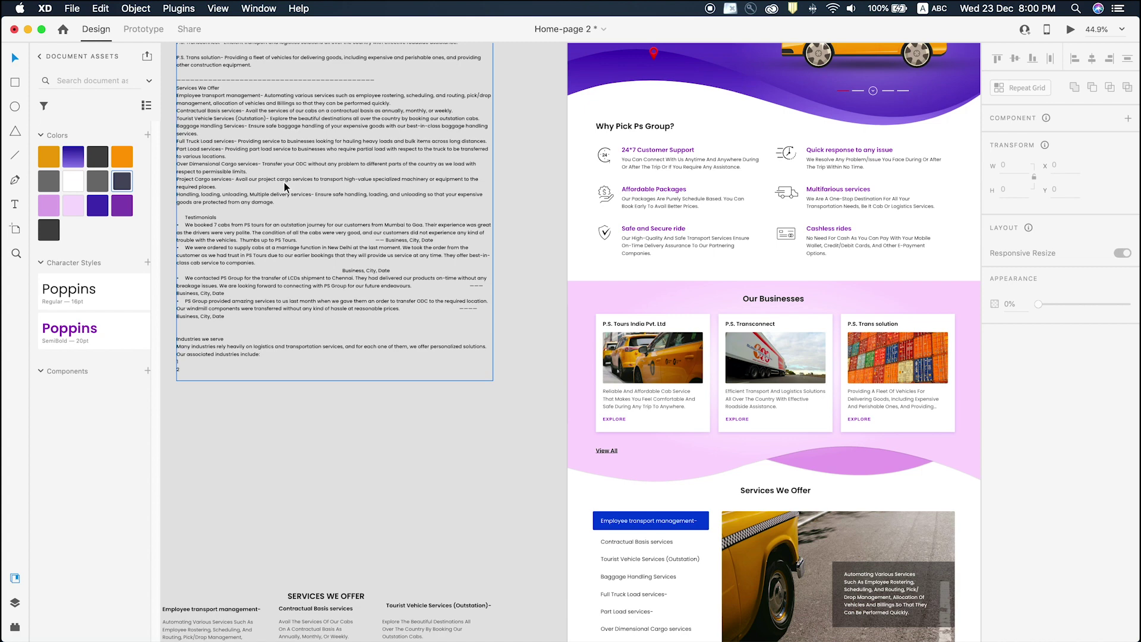
pyautogui.hscroll(-3, 287, 190)
pyautogui.scroll(3, 289, 194)
pyautogui.scroll(2, 373, 158)
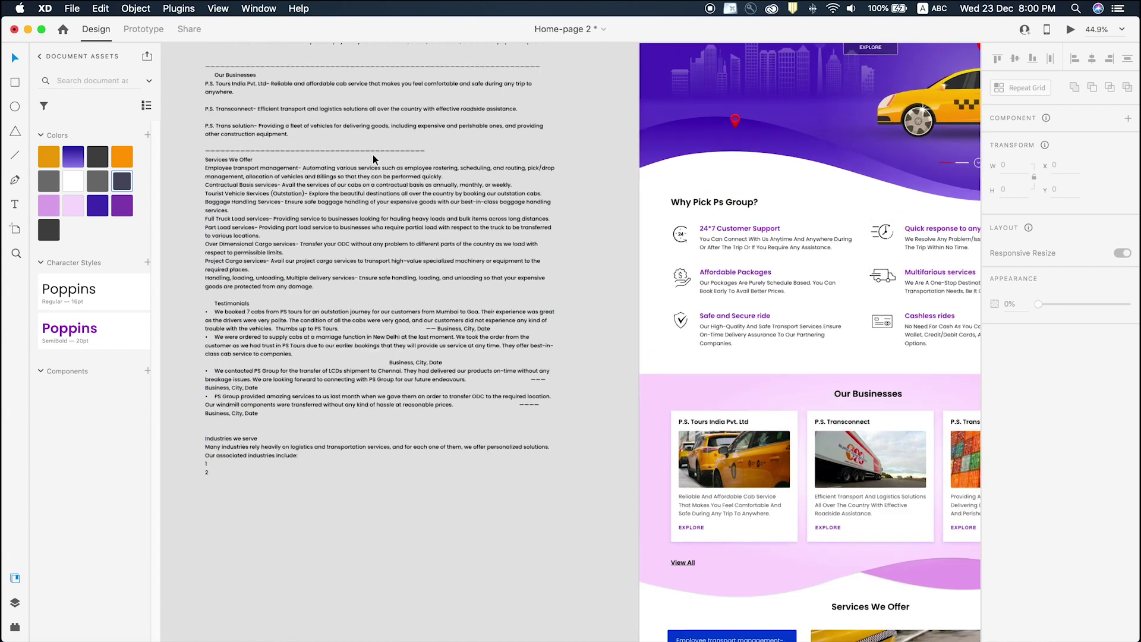
pyautogui.scroll(-5, 373, 162)
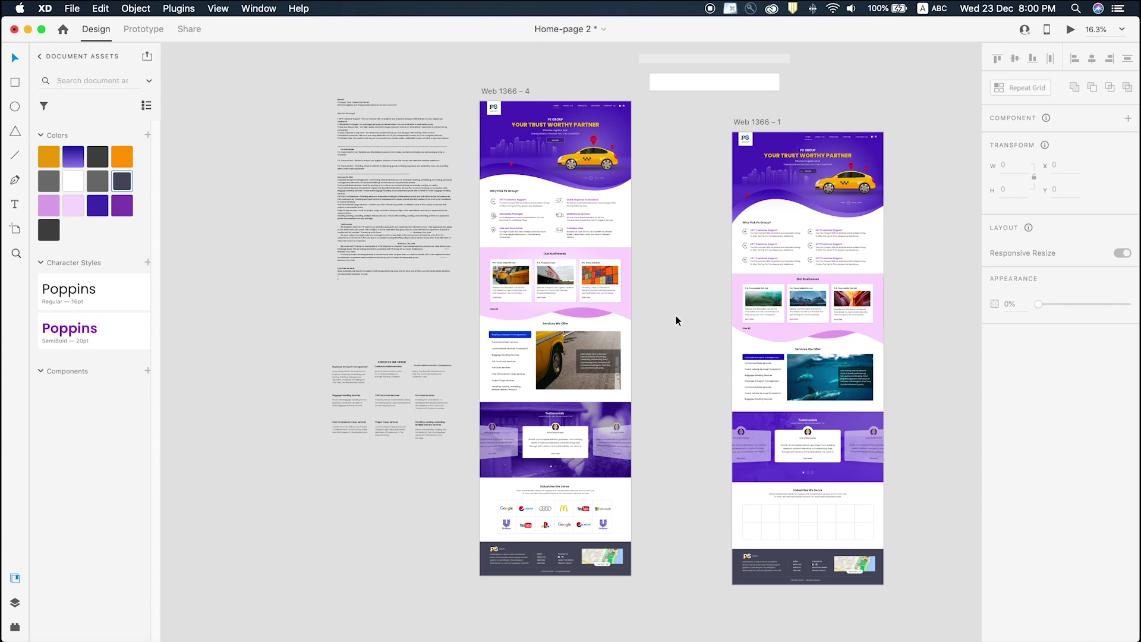
pyautogui.scroll(5, 380, 238)
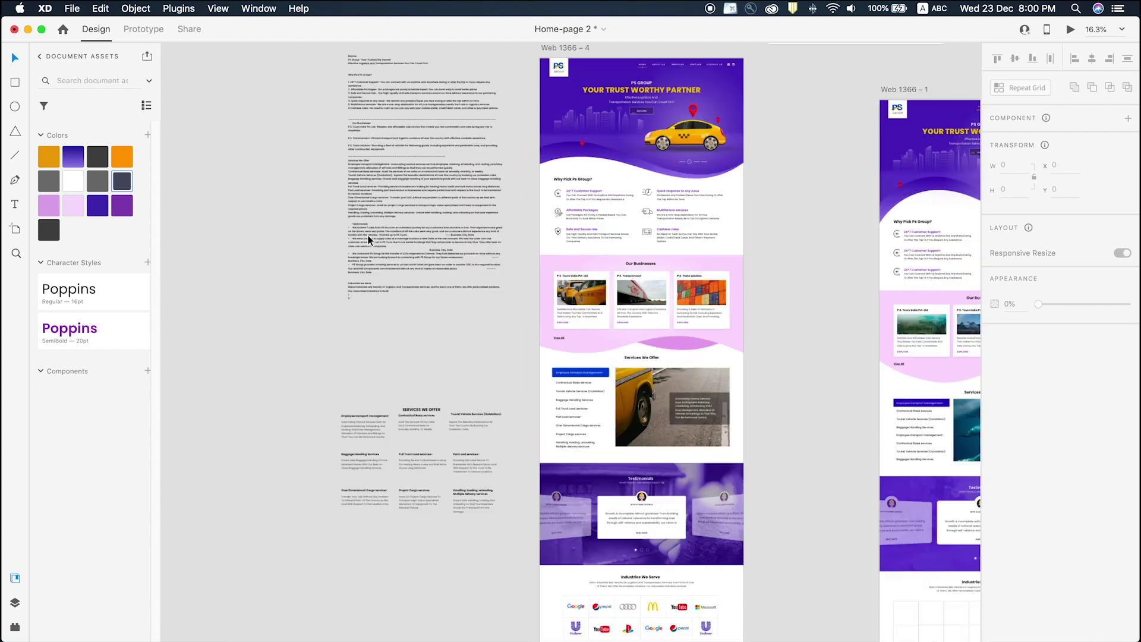
pyautogui.click(335, 223)
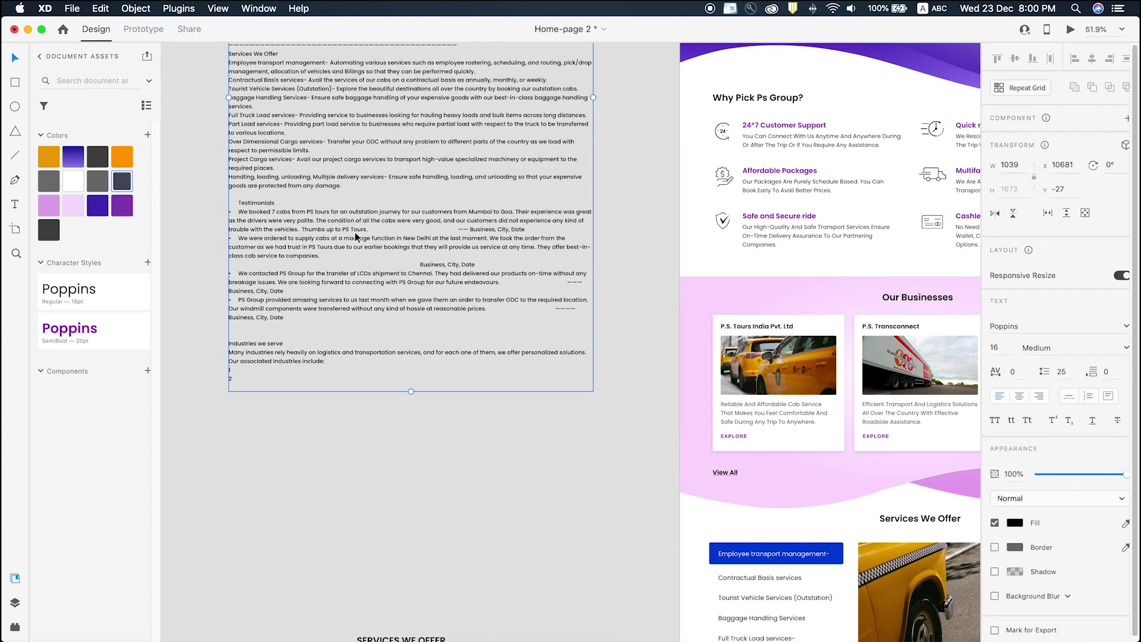
pyautogui.scroll(-3, 355, 232)
pyautogui.scroll(-2, 366, 244)
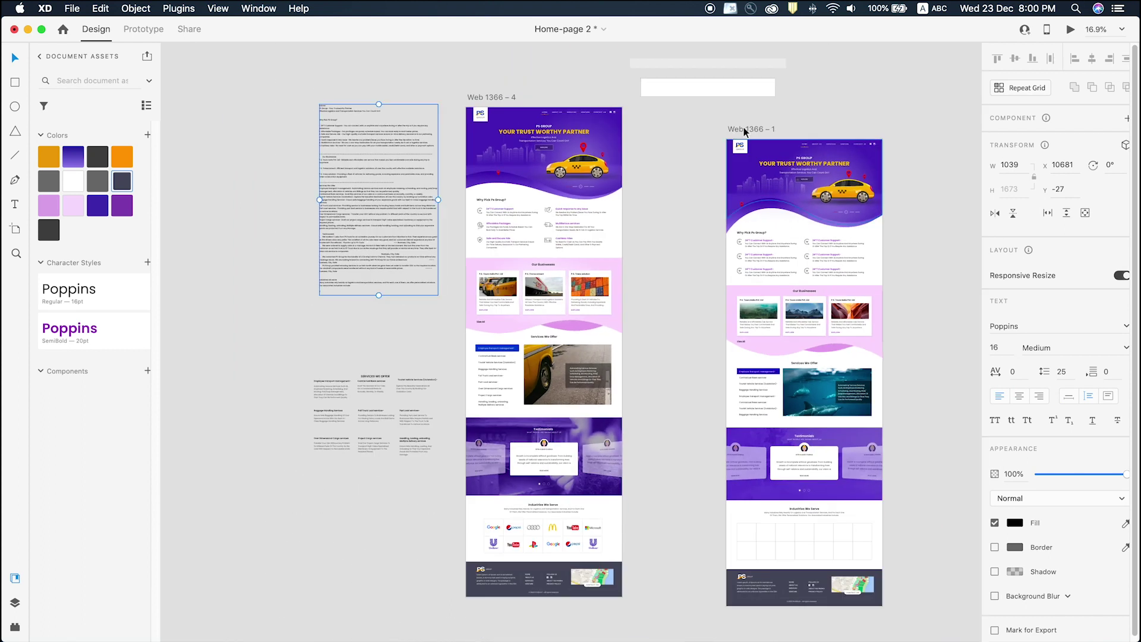
# Delete the source copy and Services We Offer text blocks lying beside the reference artboard.
pyautogui.scroll(3, 929, 238)
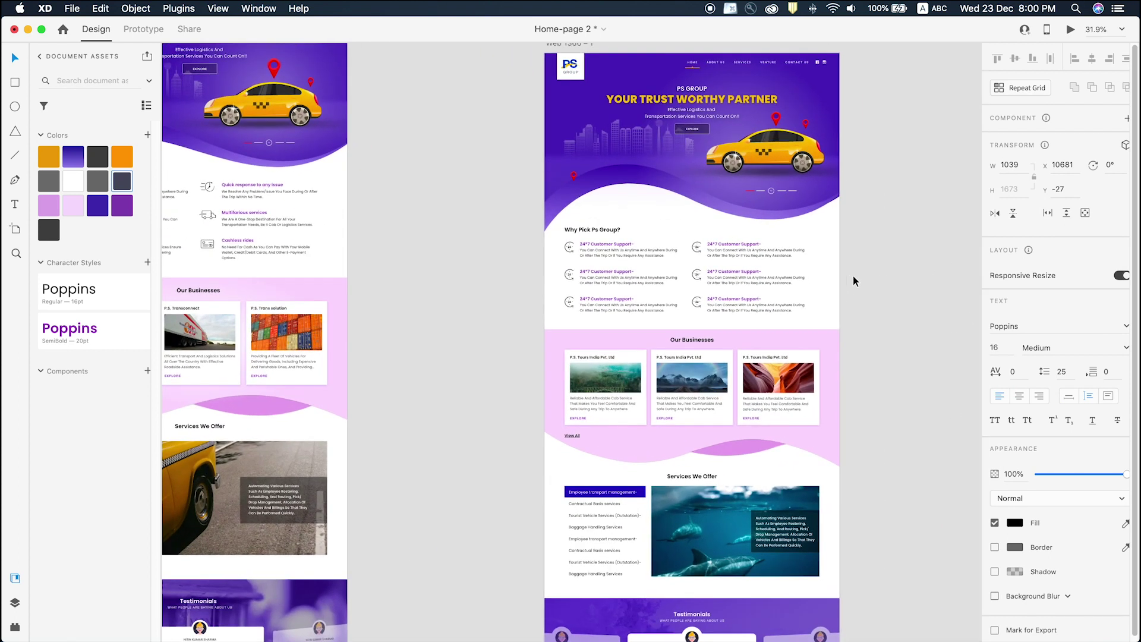
pyautogui.scroll(4, 851, 265)
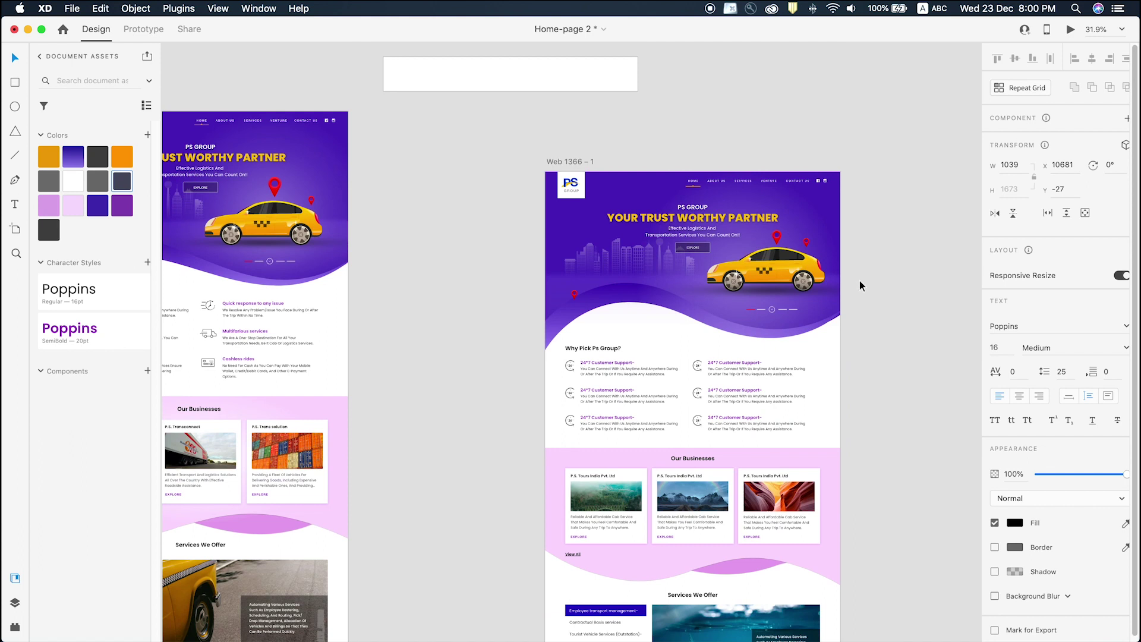
pyautogui.scroll(3, 858, 279)
pyautogui.scroll(-5, 858, 279)
pyautogui.scroll(-5, 756, 248)
pyautogui.moveTo(206, 157); pyautogui.dragTo(366, 560)
pyautogui.press('BackSpace')
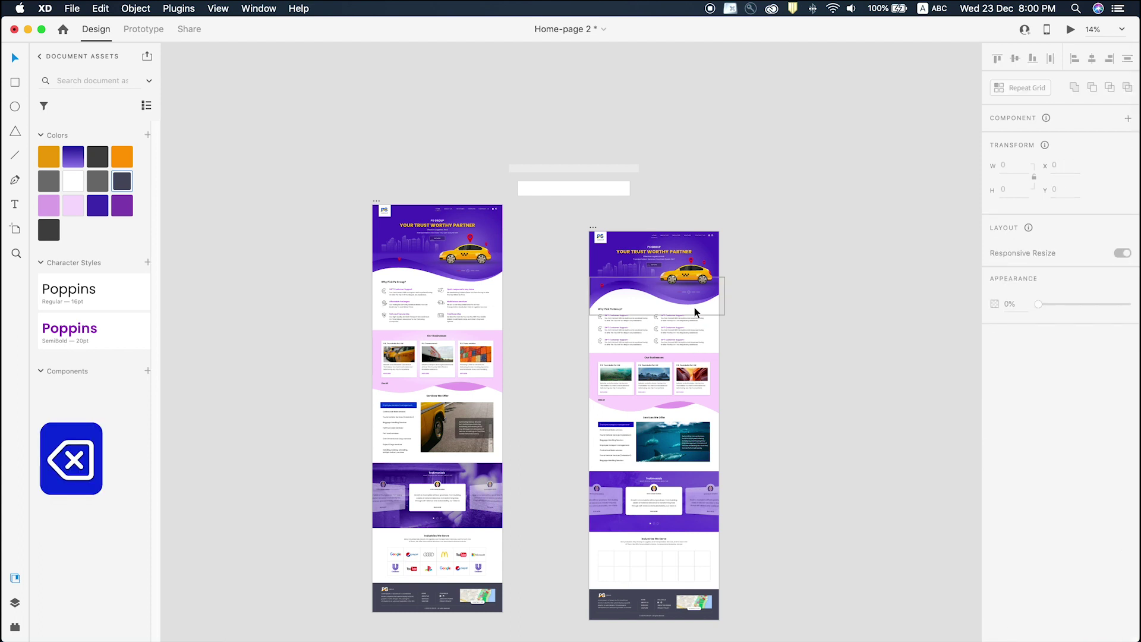
pyautogui.scroll(5, 694, 308)
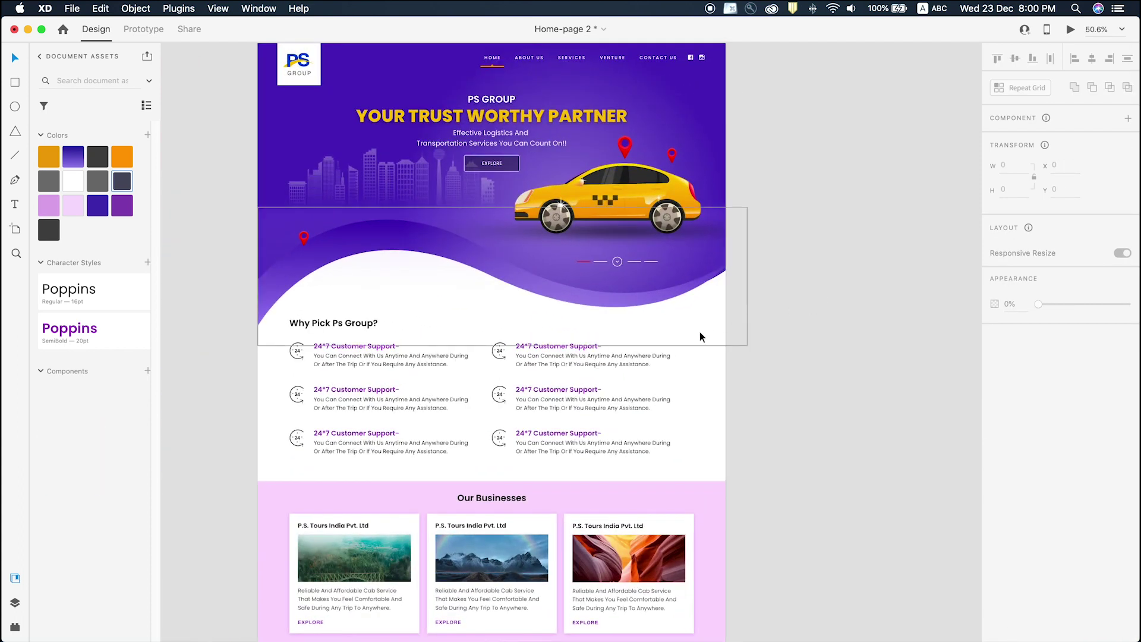